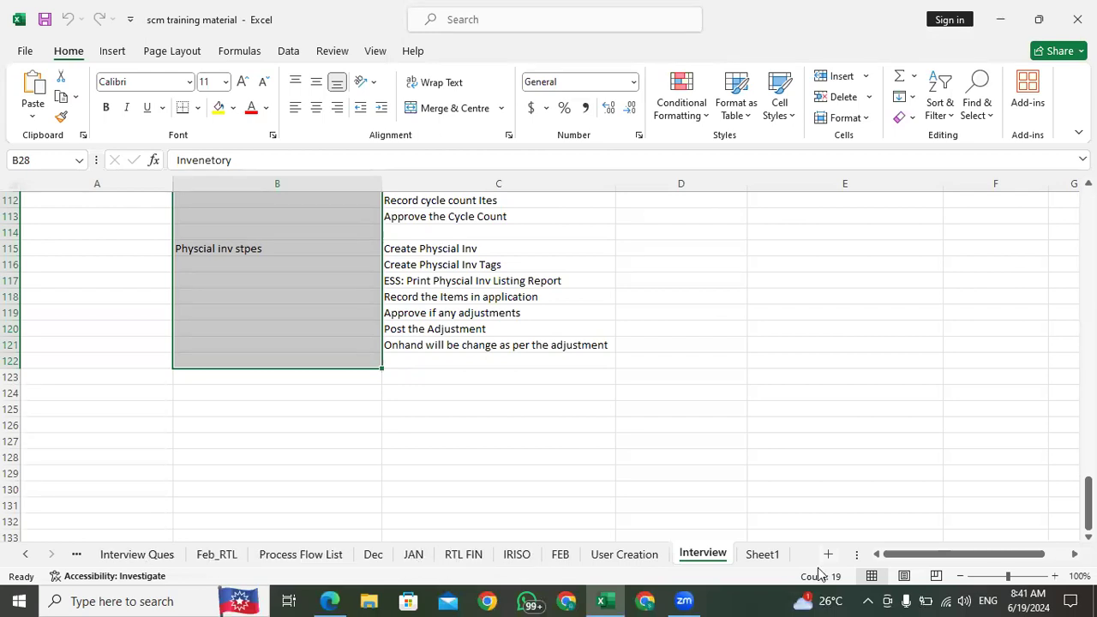
# Step: Open the RTL_May sheet and review its opening notes on interorg transfers, including the direct and in-transit types
pyautogui.click(27, 556)
pyautogui.click(130, 558)
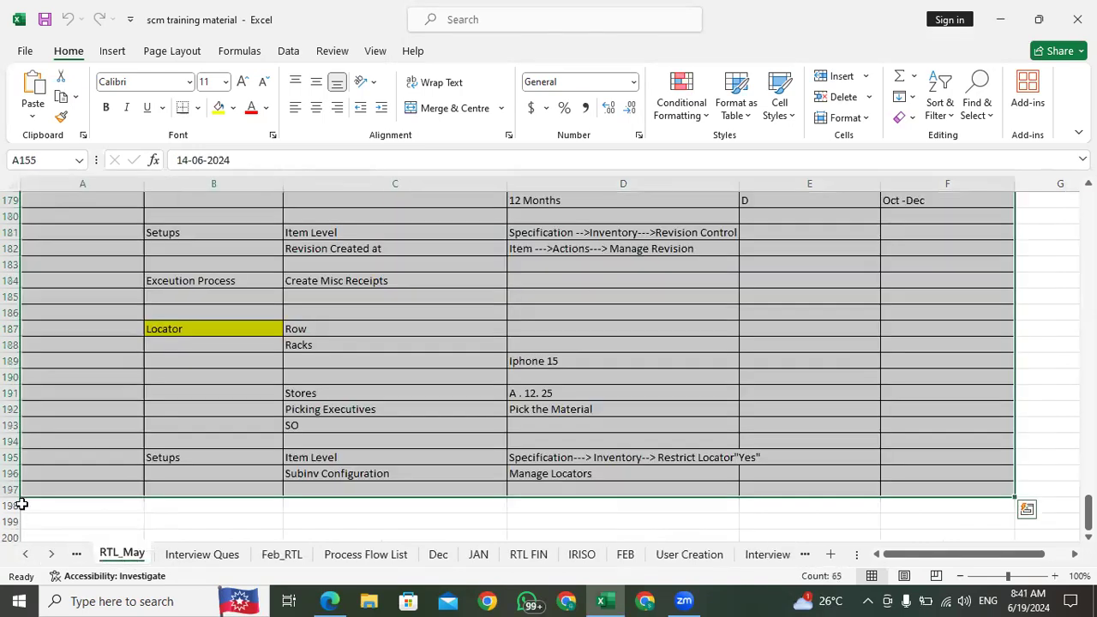
pyautogui.click(216, 366)
pyautogui.scroll(-4, 221, 445)
pyautogui.scroll(-2, 221, 445)
pyautogui.click(184, 328)
pyautogui.click(135, 297)
pyautogui.scroll(10, 222, 297)
pyautogui.scroll(15, 221, 297)
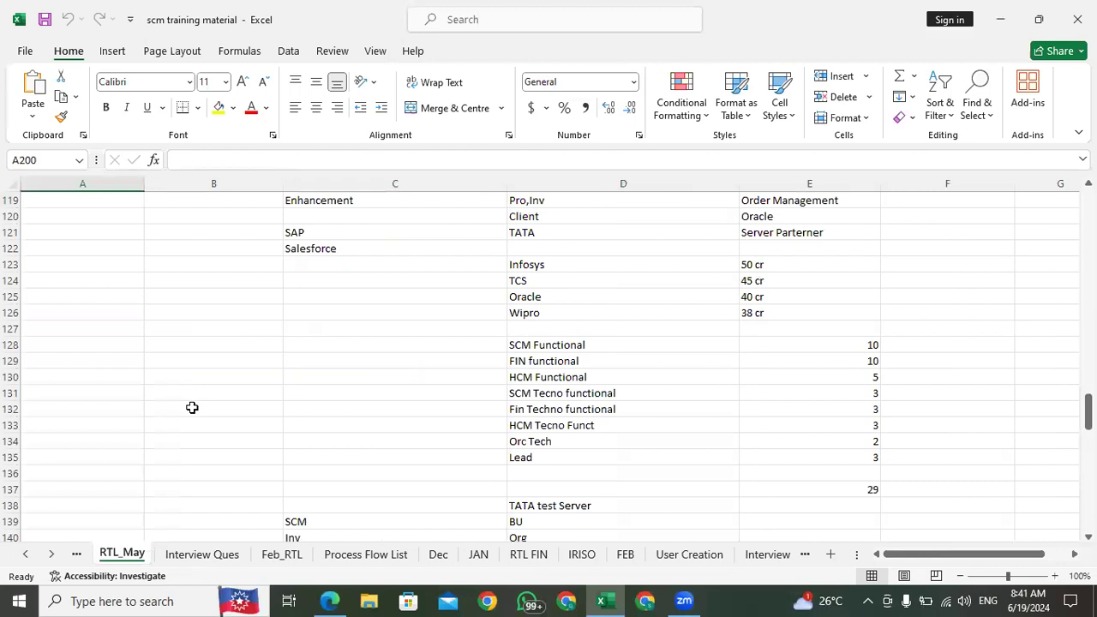
pyautogui.scroll(20, 192, 408)
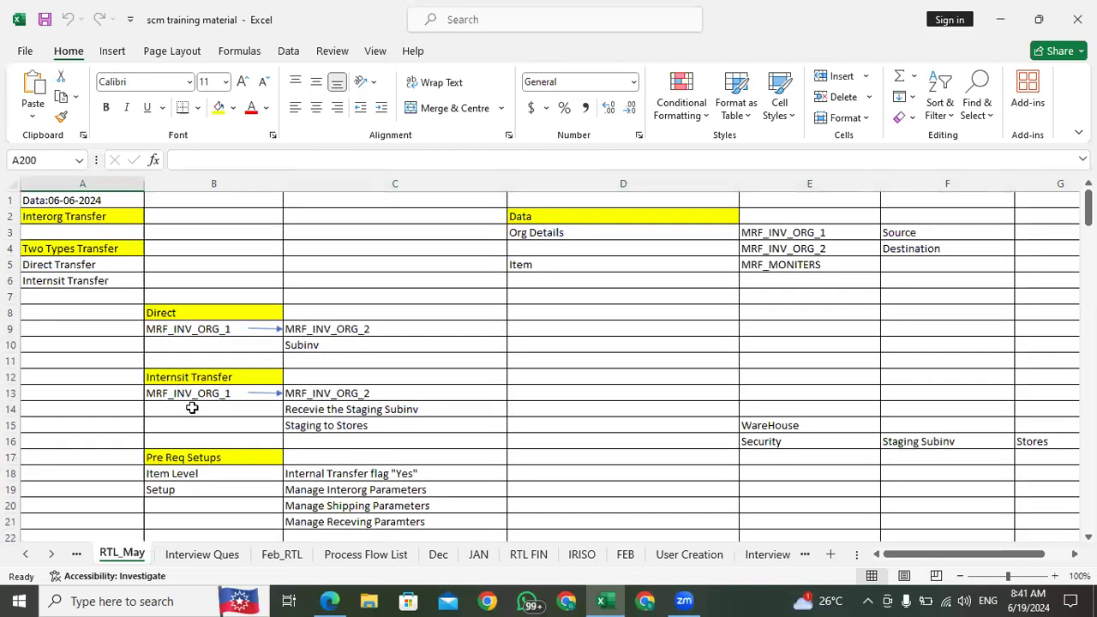
pyautogui.click(84, 262)
pyautogui.click(88, 216)
pyautogui.click(91, 264)
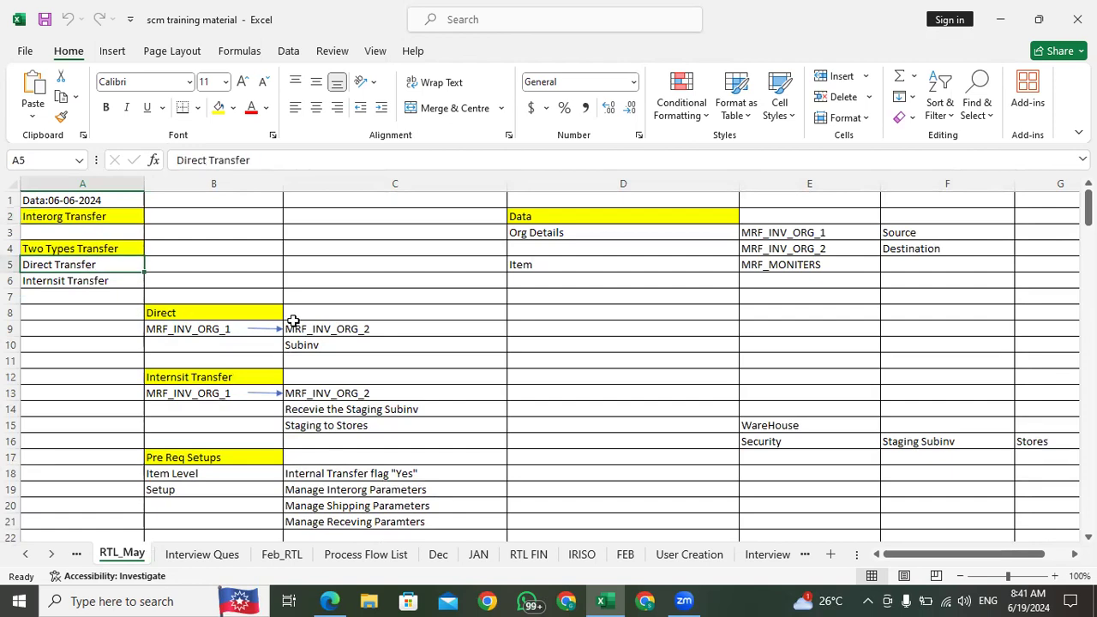
# Step: Return to the blank rows below the Locator notes on the RTL_May sheet and select cell B200
pyautogui.scroll(-20, 292, 321)
pyautogui.scroll(-20, 301, 320)
pyautogui.click(175, 262)
pyautogui.click(83, 265)
pyautogui.click(151, 265)
pyautogui.click(103, 264)
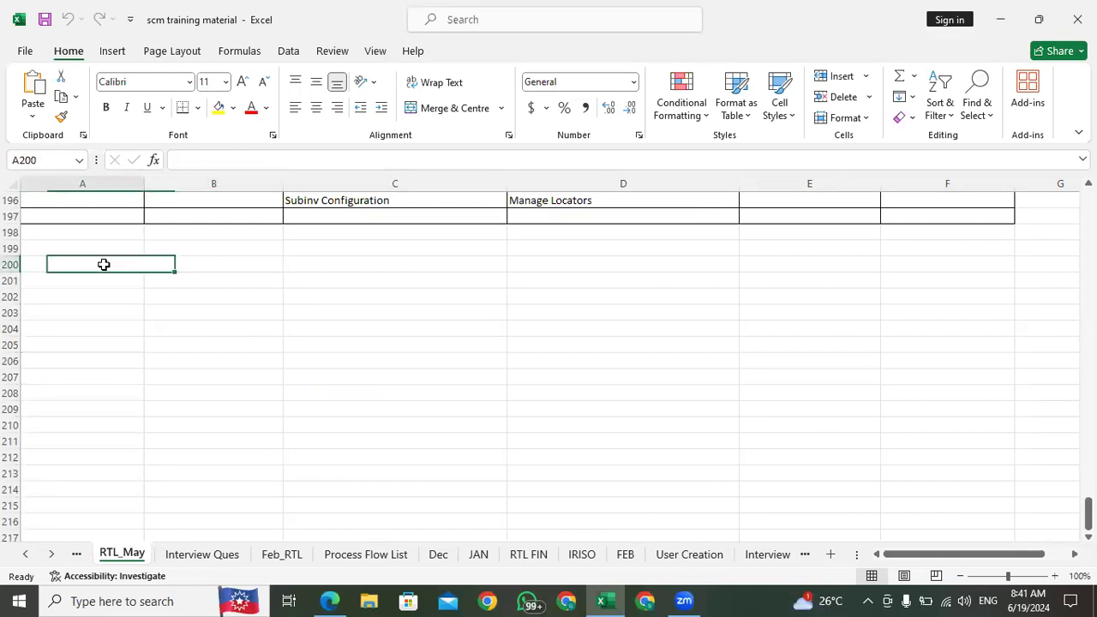
pyautogui.scroll(5, 243, 269)
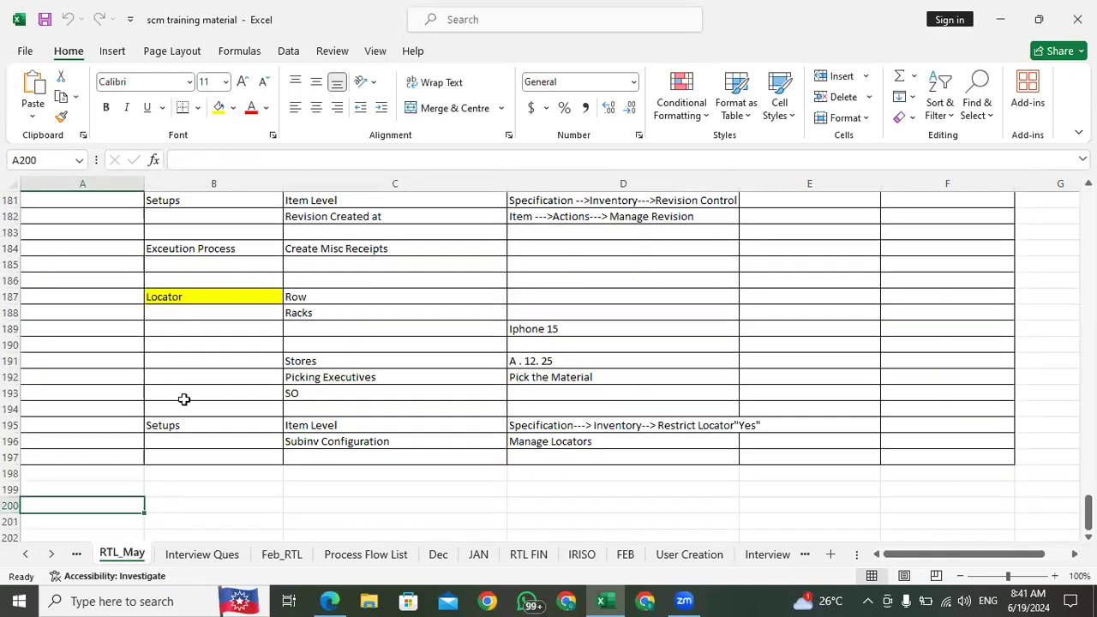
pyautogui.click(158, 505)
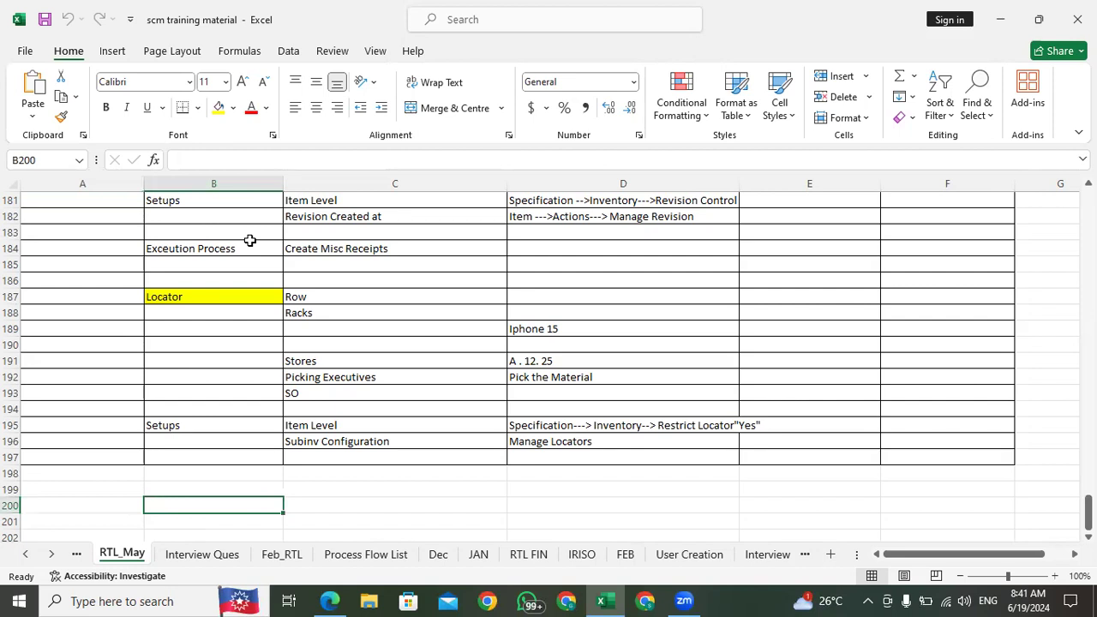
pyautogui.hotkey('alt', 'Tab')
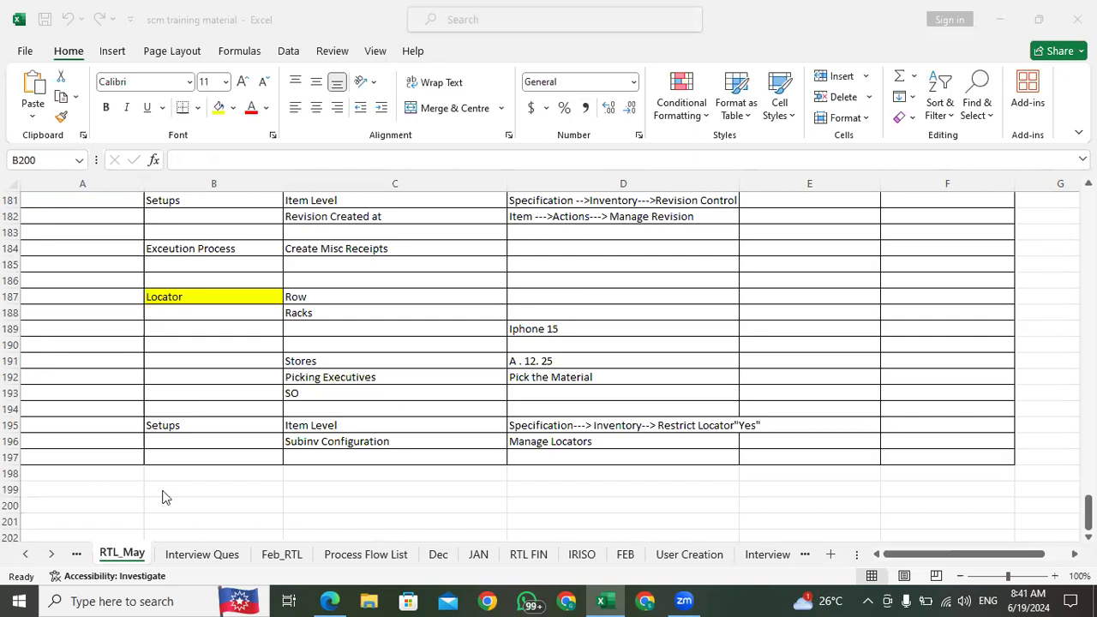
pyautogui.hotkey('alt', 'Tab')
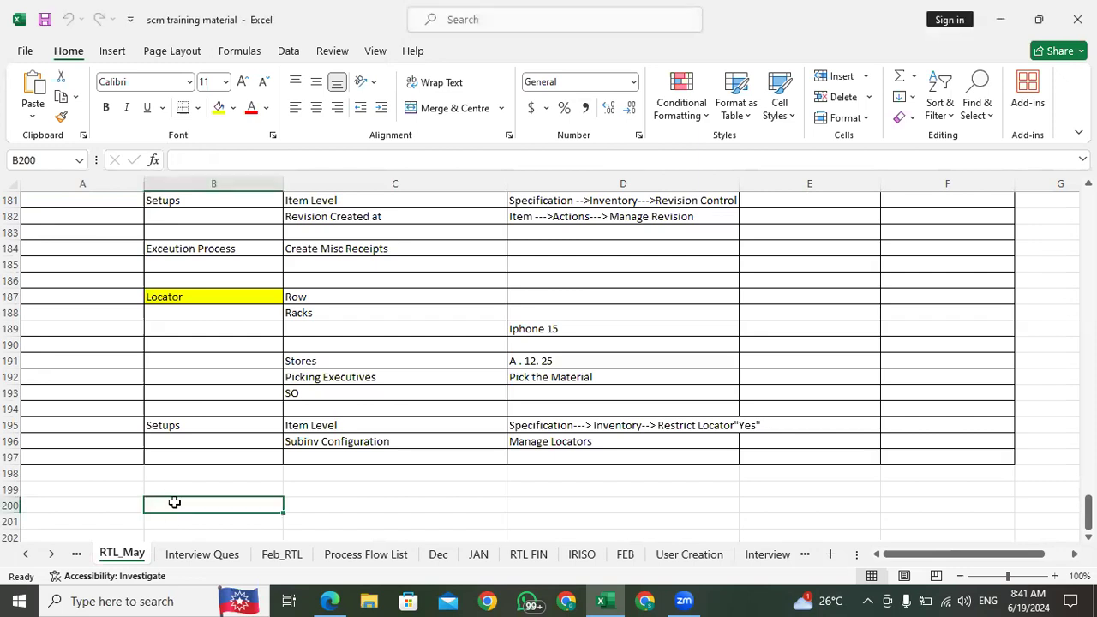
# Step: Open the Cor_TrainingFunctional Modul sheet and find the Inventory Material Transfers and Inventory Controls topic lists
pyautogui.click(77, 555)
pyautogui.scroll(20, 112, 453)
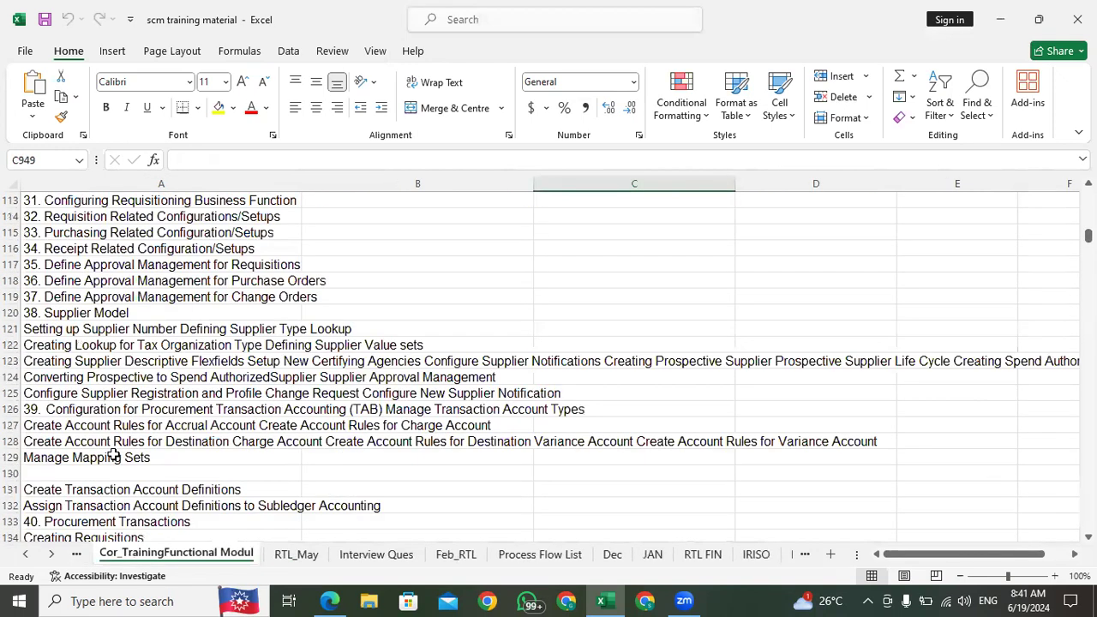
pyautogui.scroll(-15, 113, 454)
pyautogui.scroll(-10, 113, 455)
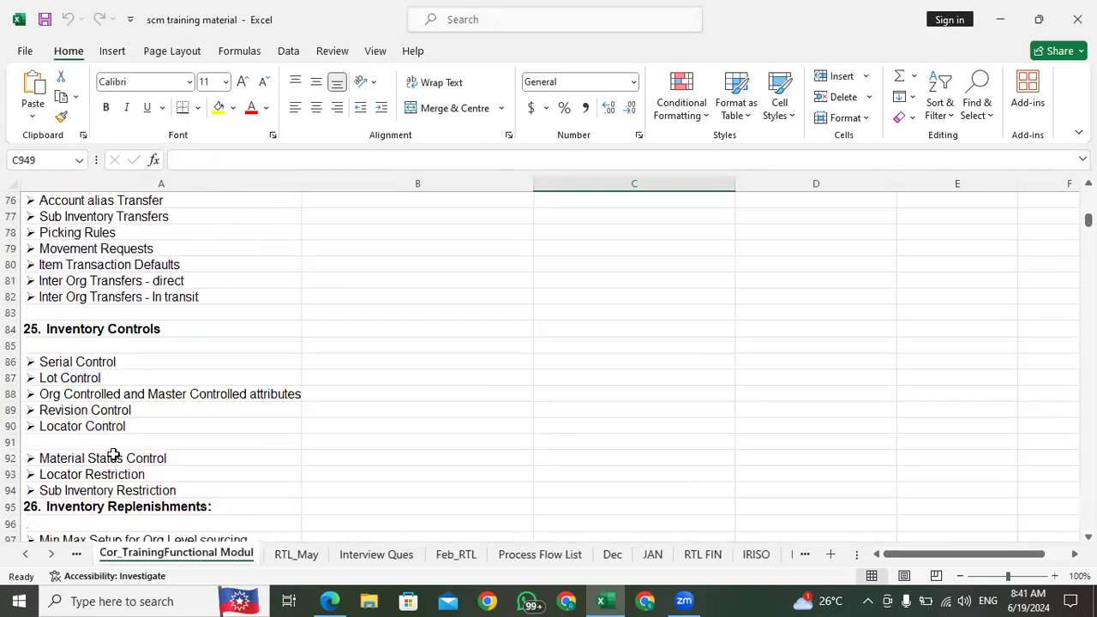
pyautogui.scroll(5, 118, 329)
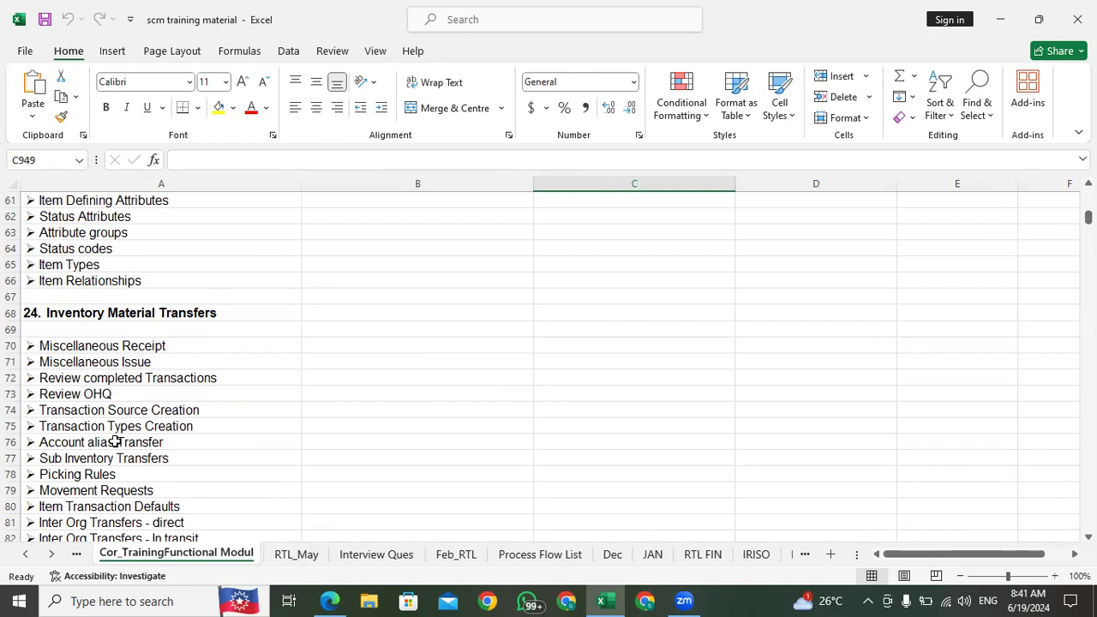
pyautogui.click(108, 411)
pyautogui.scroll(-5, 105, 403)
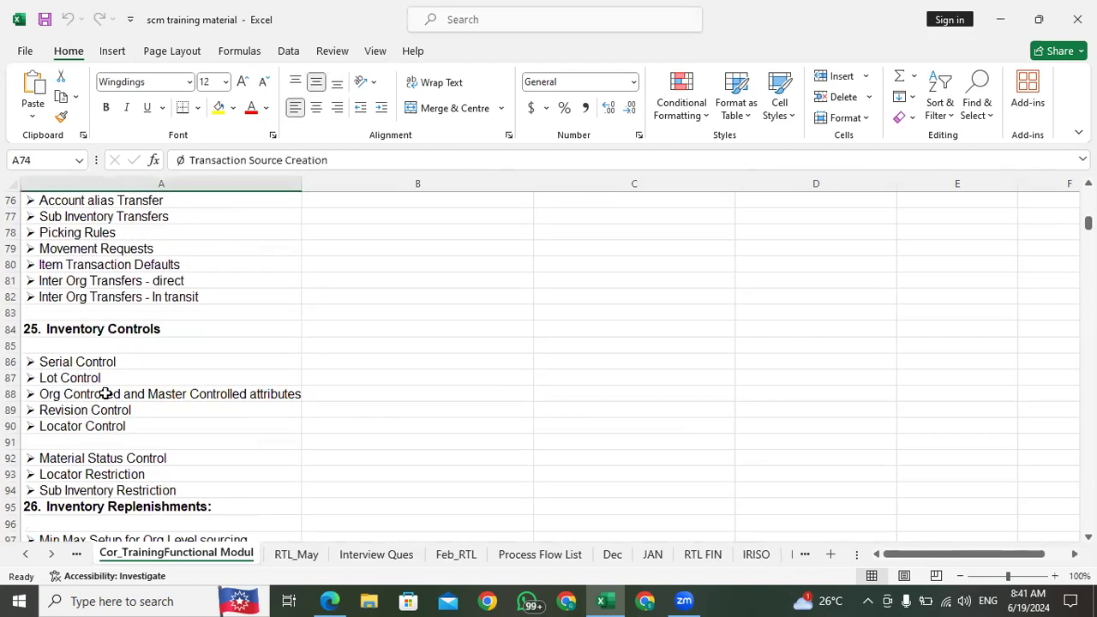
pyautogui.scroll(5, 105, 393)
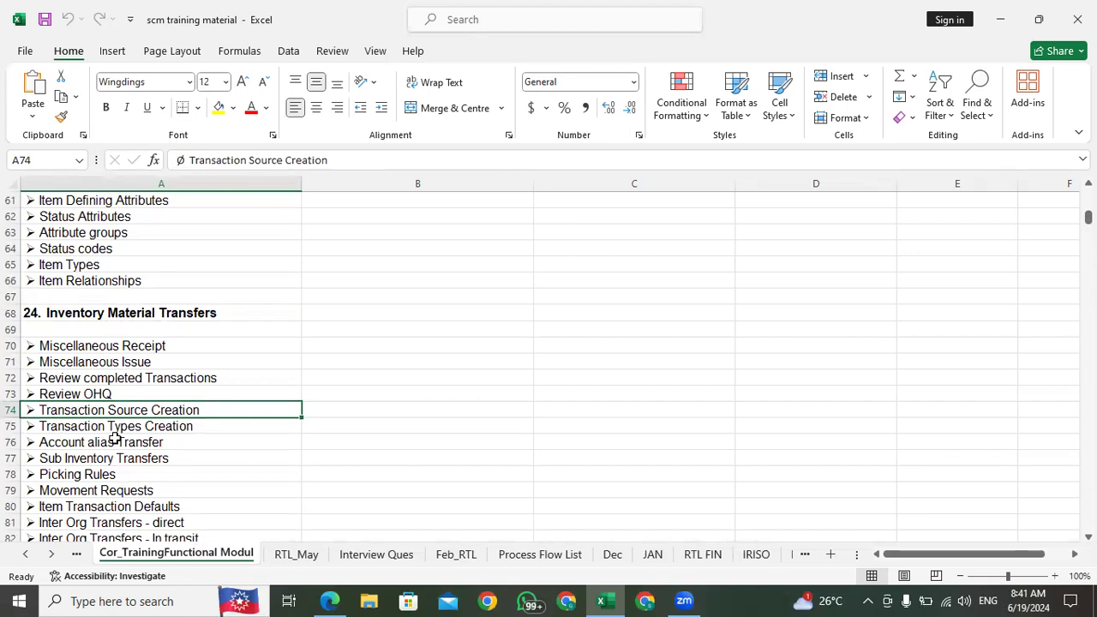
# Step: Go through the Inventory Material Transfers topics, including Miscellaneous Receipt, Transaction Types Creation, Sub Inventory Transfers, Movement Requests and Item Transaction Defaults
pyautogui.click(102, 490)
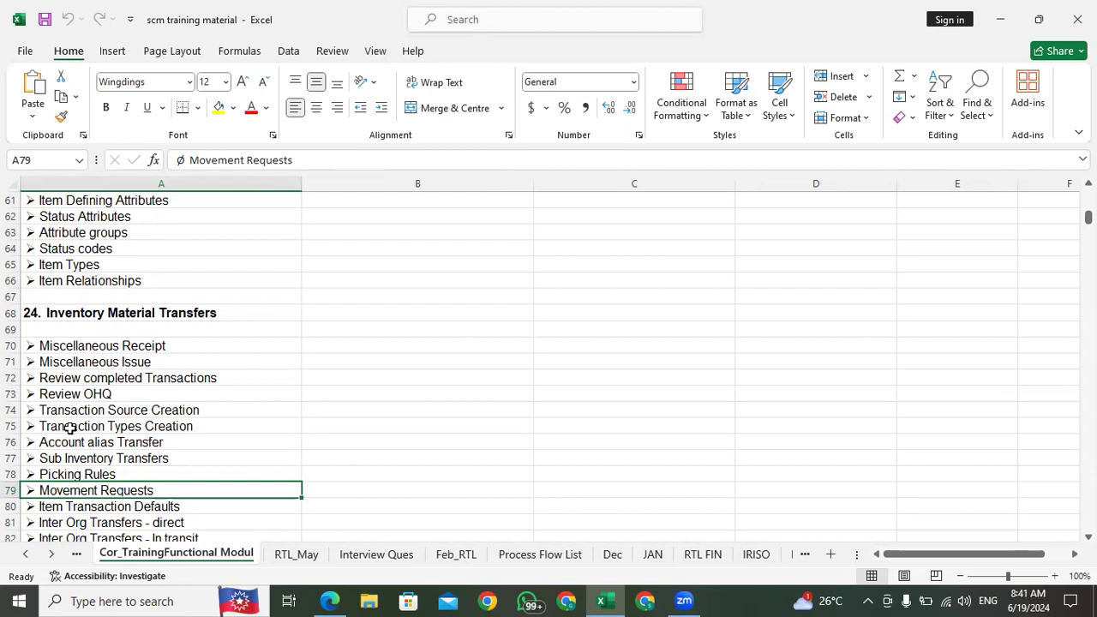
pyautogui.click(86, 506)
pyautogui.click(92, 490)
pyautogui.click(75, 507)
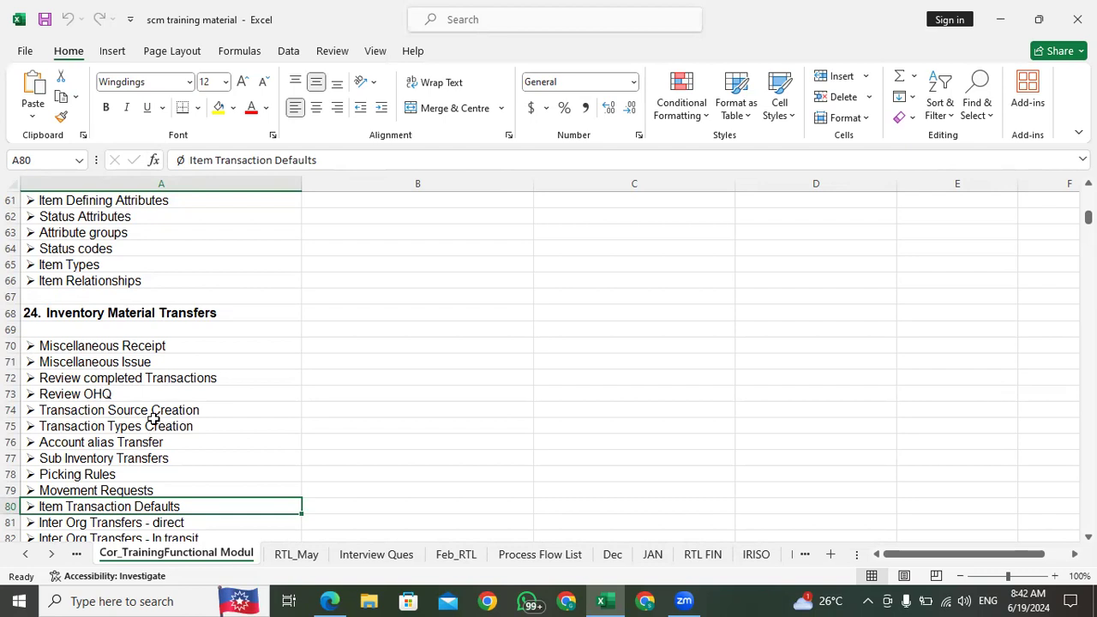
pyautogui.scroll(-5, 153, 418)
pyautogui.scroll(5, 132, 388)
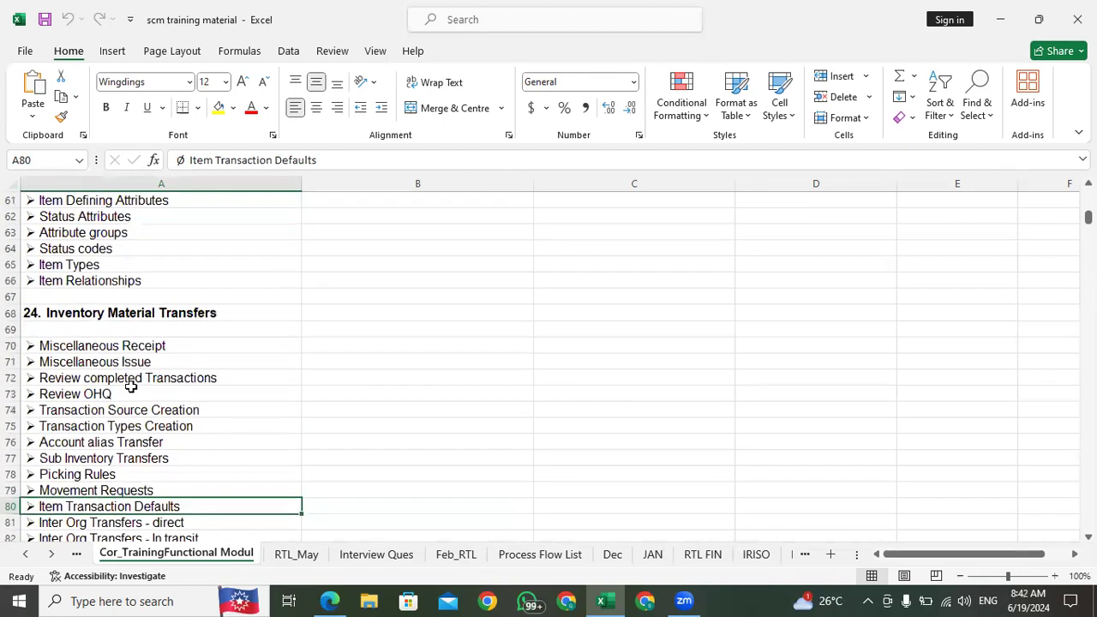
pyautogui.click(122, 460)
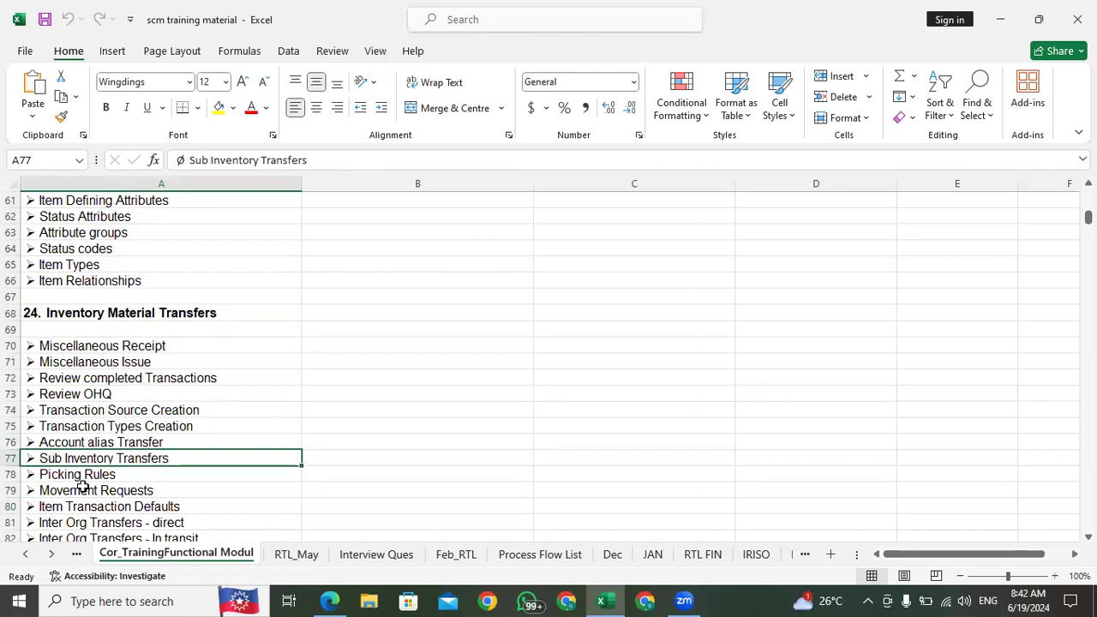
pyautogui.click(92, 427)
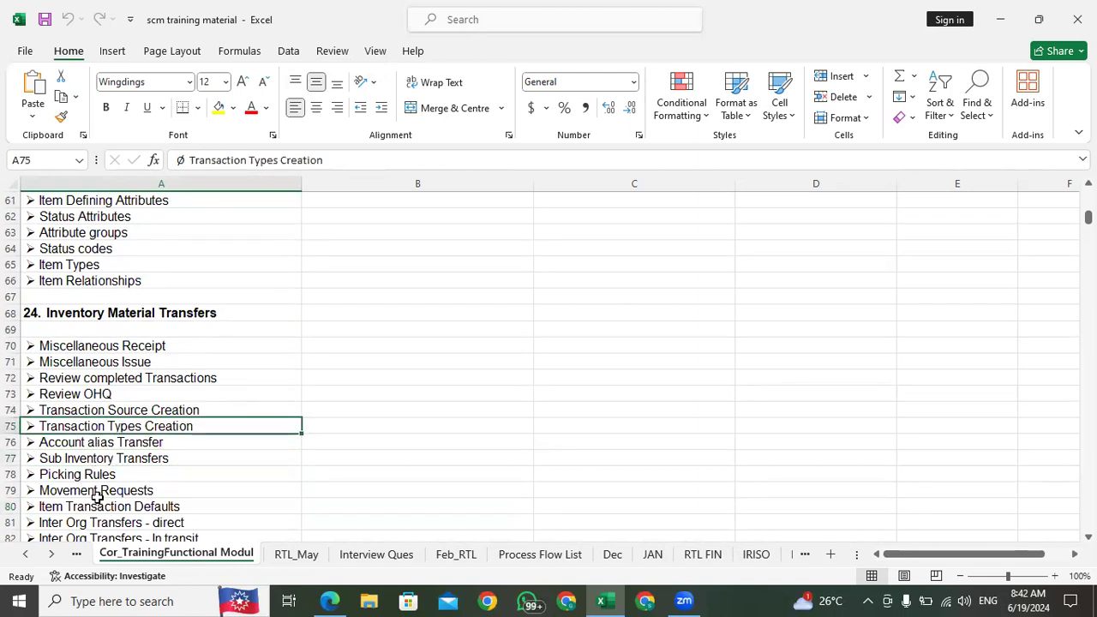
pyautogui.click(392, 88)
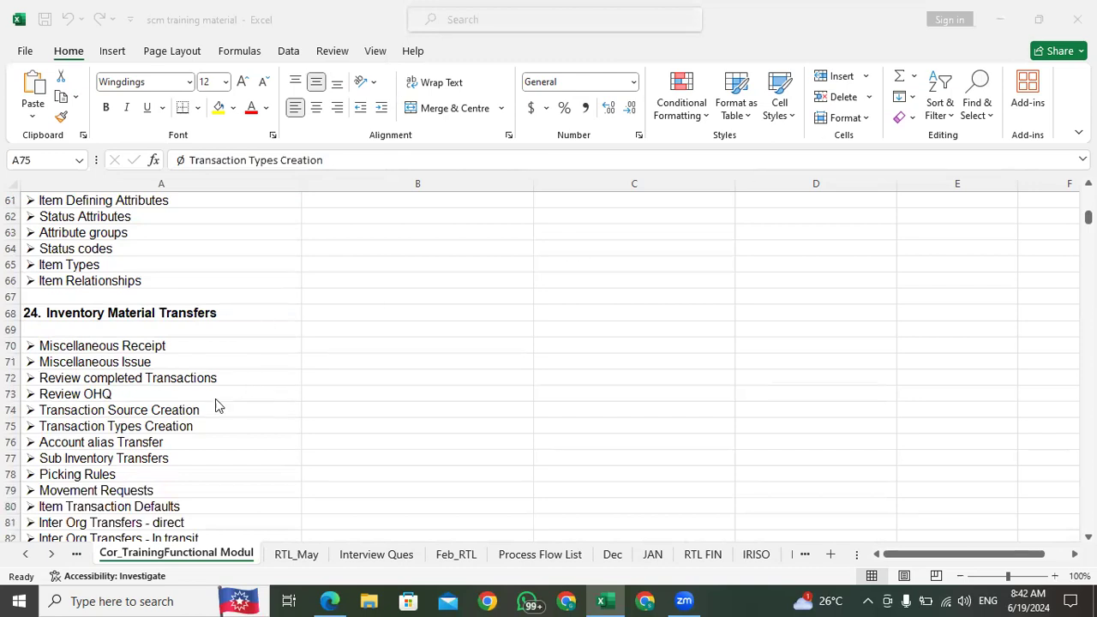
pyautogui.click(124, 453)
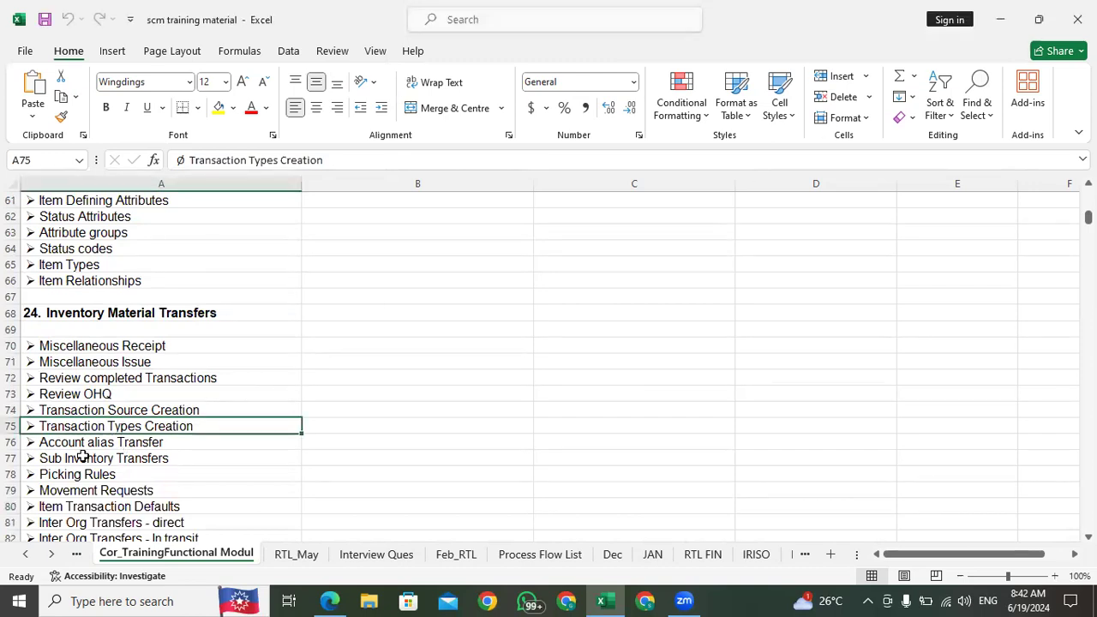
pyautogui.click(98, 366)
pyautogui.click(98, 345)
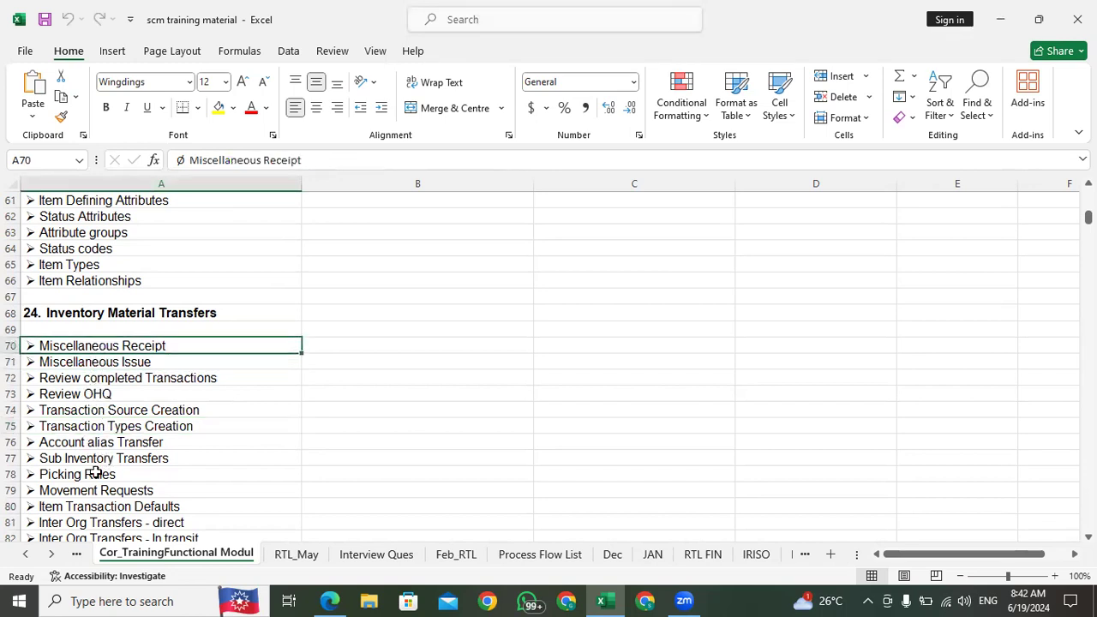
pyautogui.click(97, 491)
pyautogui.click(100, 458)
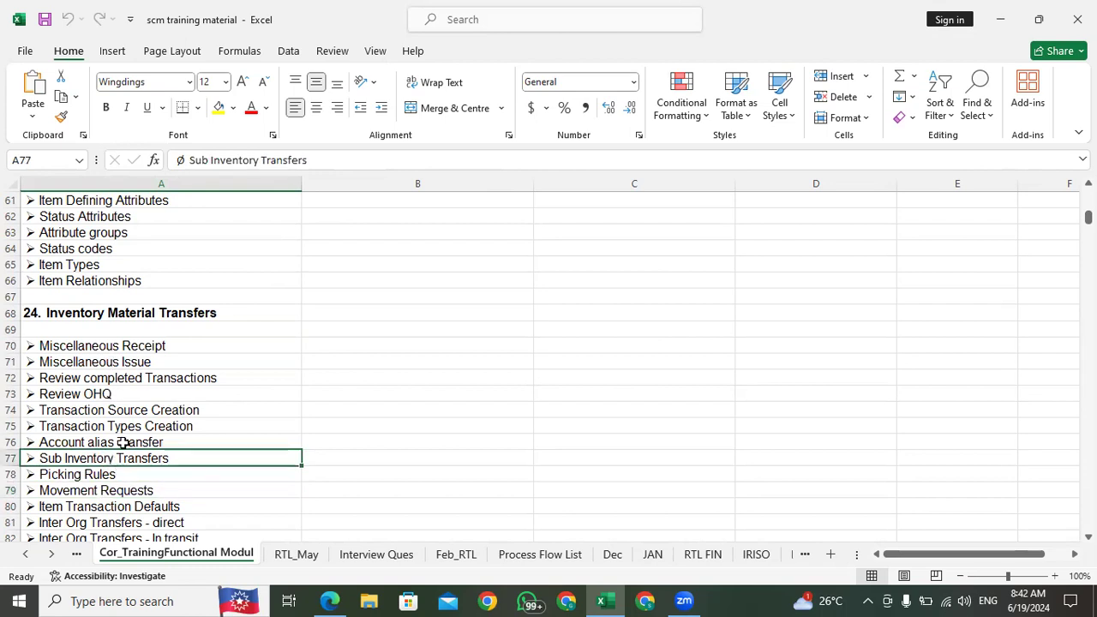
# Step: Examine the direct and in-transit Inter Org Transfers topics, then recheck Movement Requests, Miscellaneous Issue and the section heading
pyautogui.scroll(-5, 125, 441)
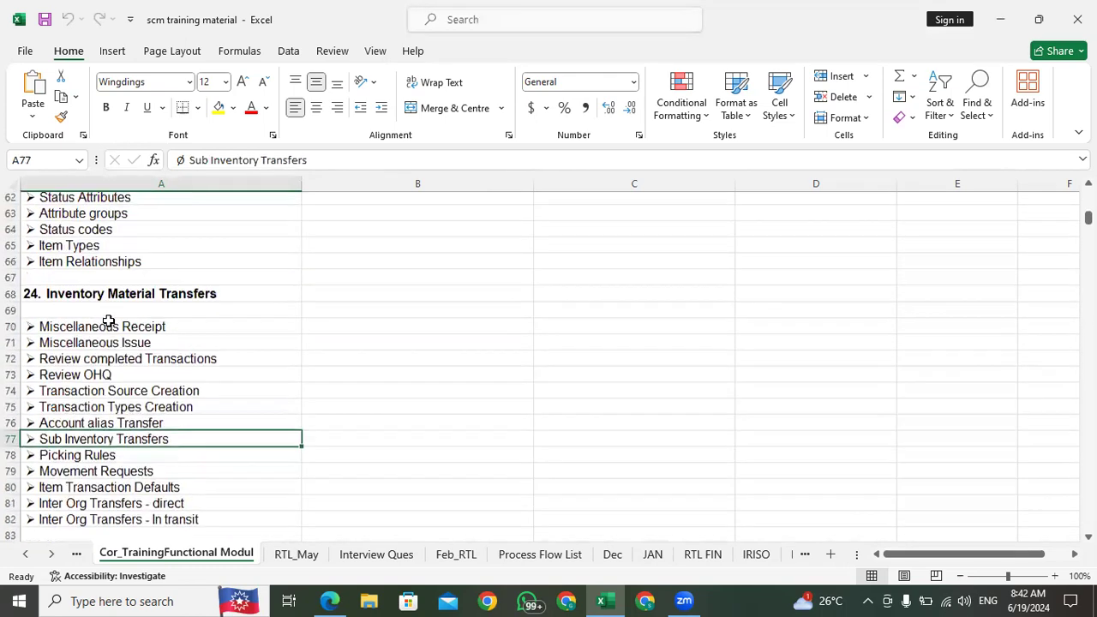
pyautogui.scroll(5, 108, 322)
pyautogui.click(109, 520)
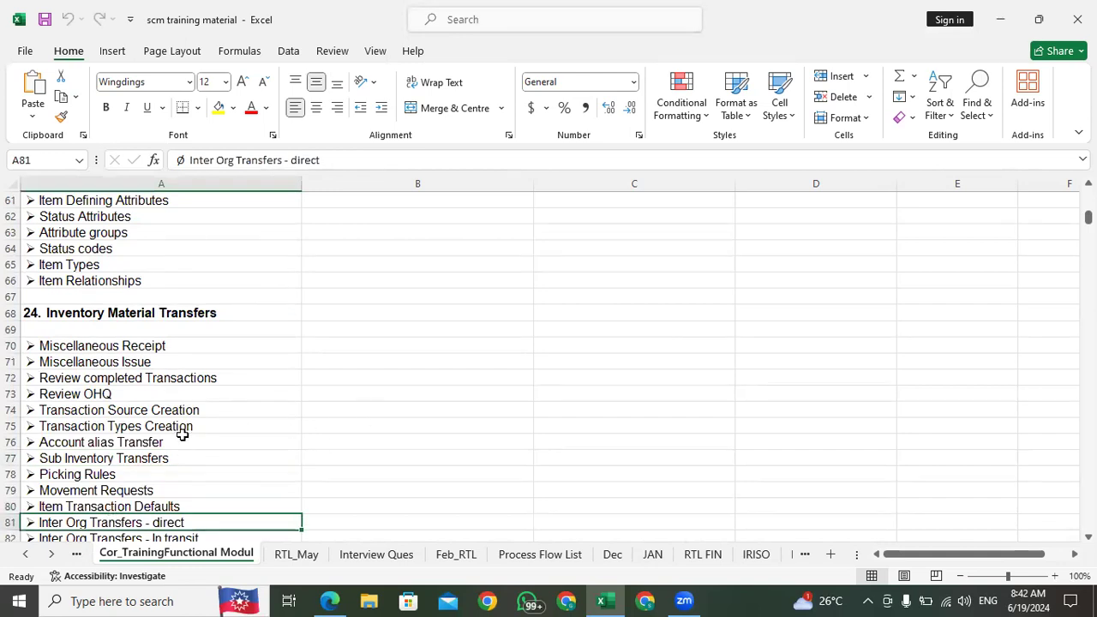
pyautogui.scroll(-5, 150, 410)
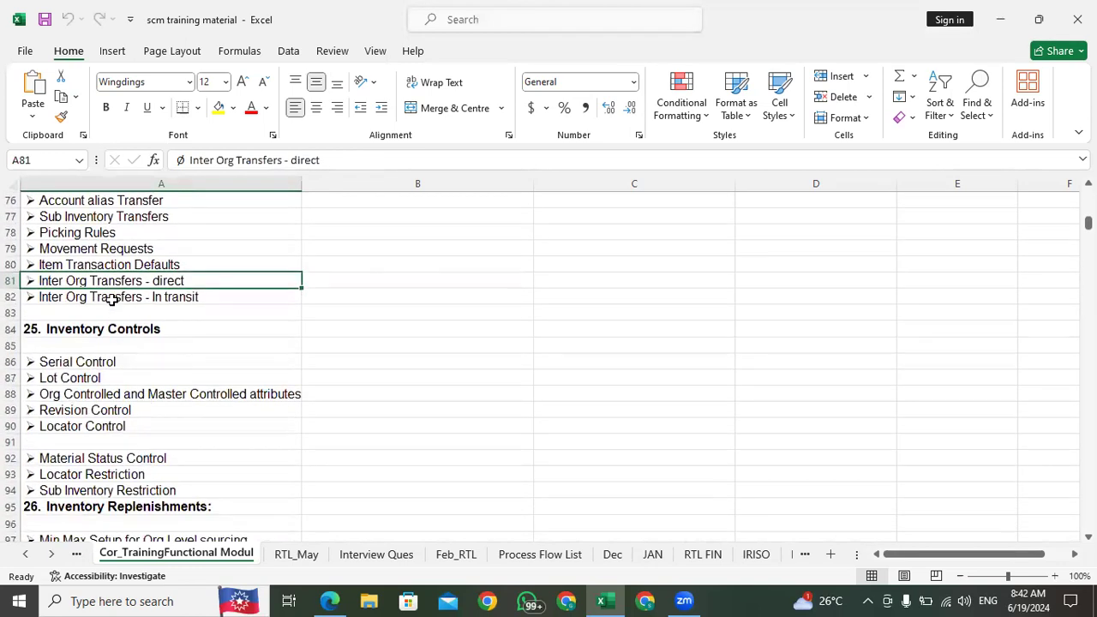
pyautogui.click(91, 249)
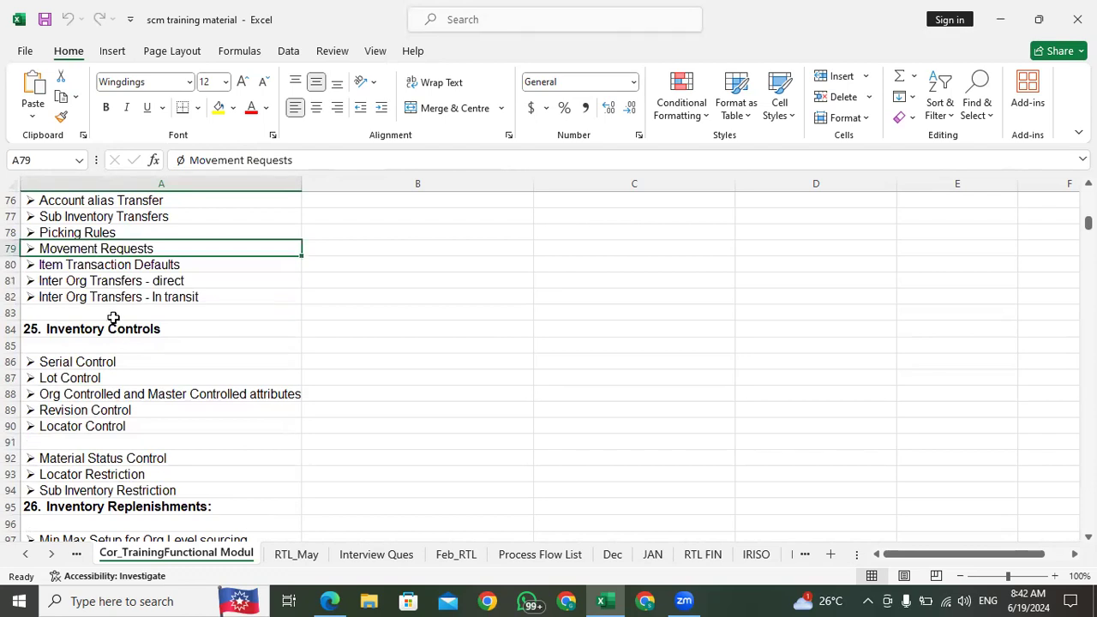
pyautogui.scroll(5, 157, 340)
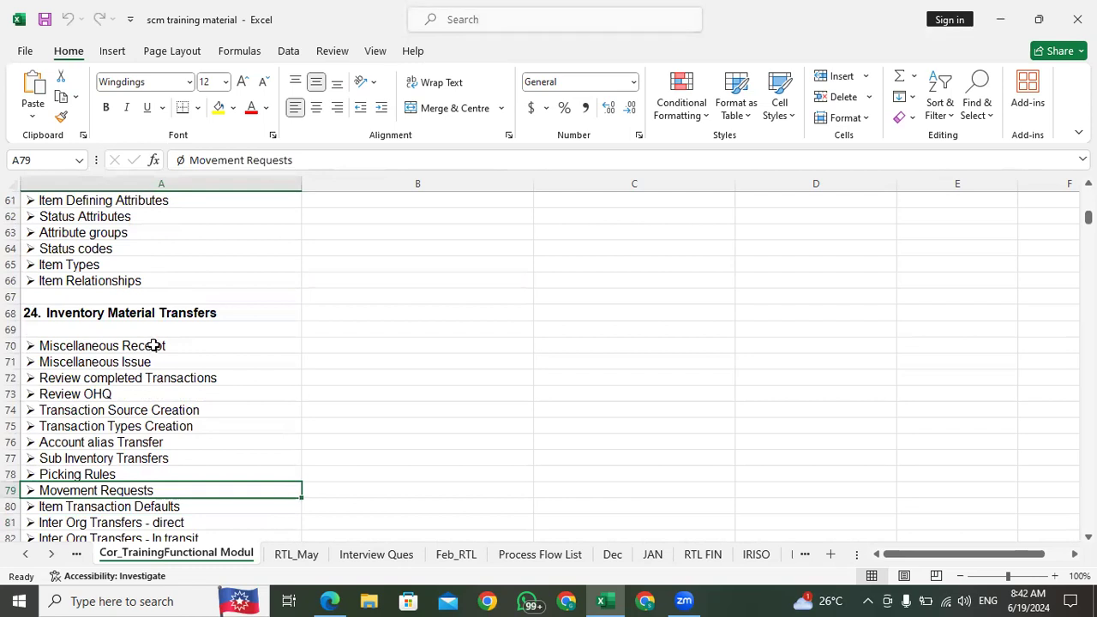
pyautogui.click(142, 358)
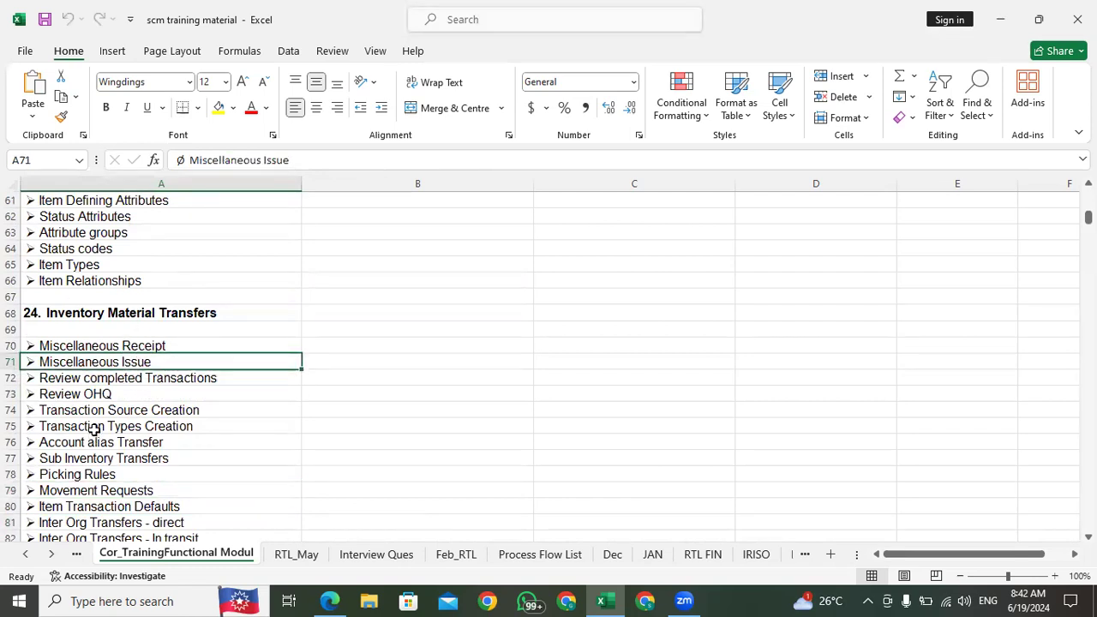
pyautogui.click(108, 313)
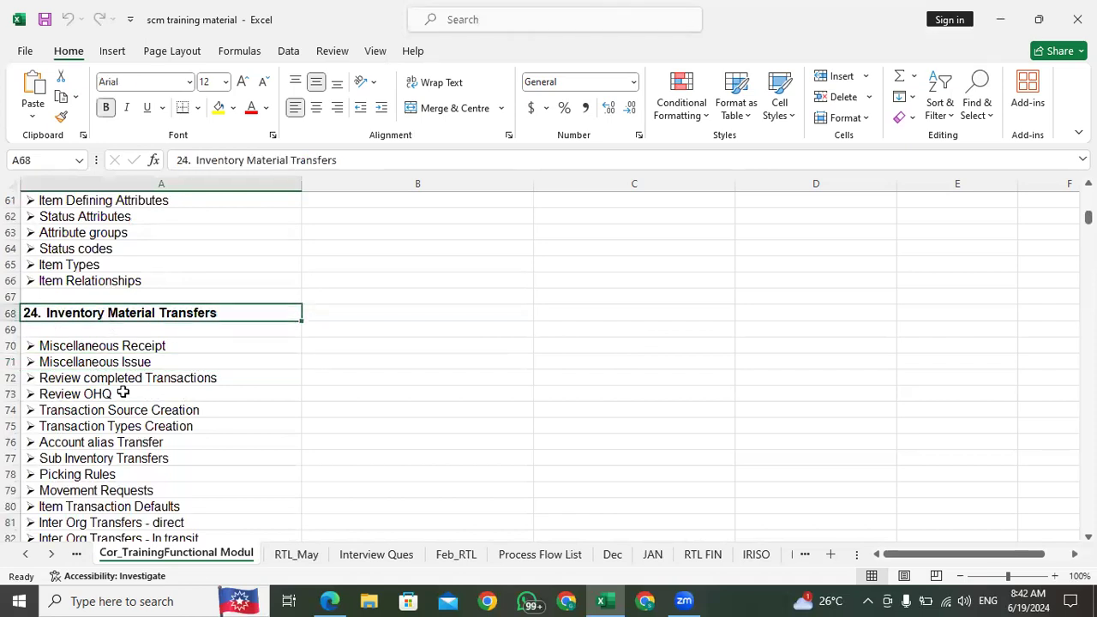
pyautogui.scroll(-5, 123, 392)
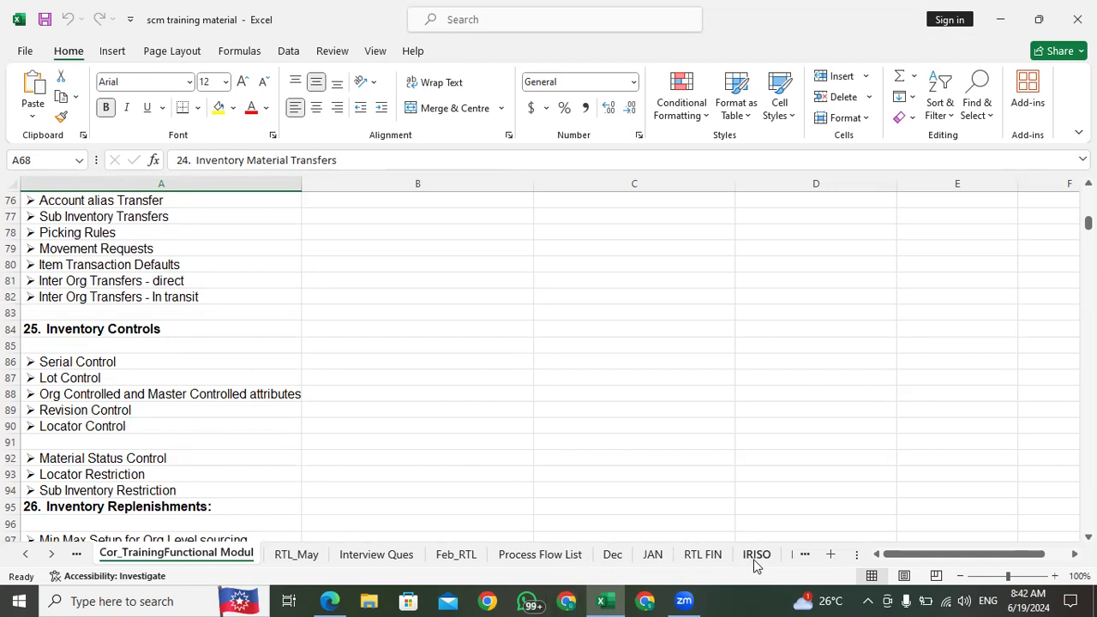
# Step: Enter the heading "Transfer Order" in cell B200 of the RTL_May sheet, below the Locator notes
pyautogui.click(297, 563)
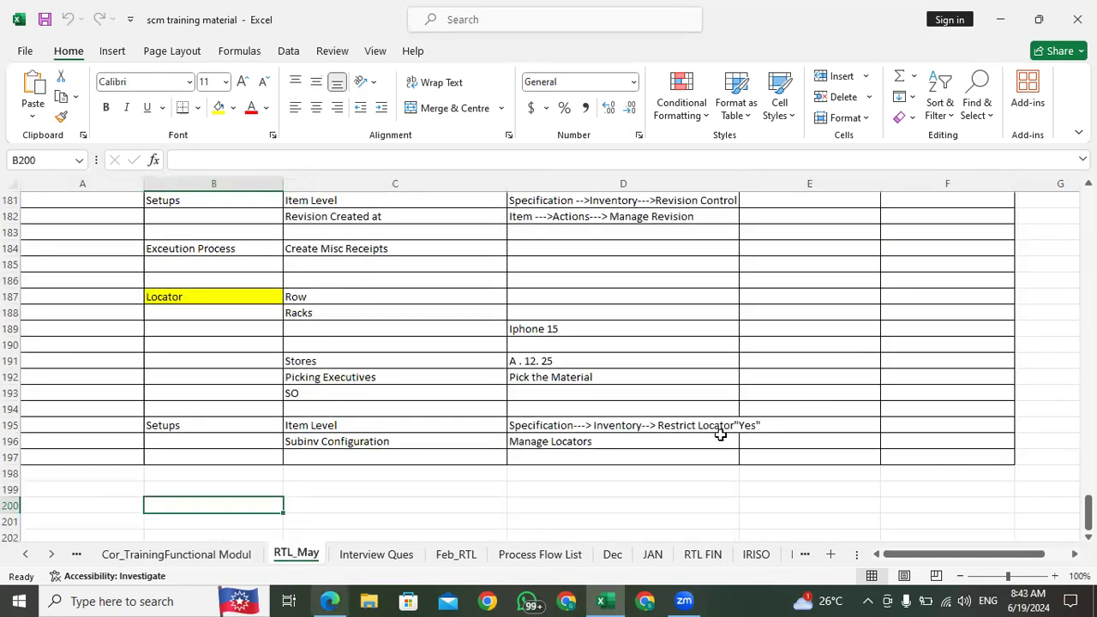
pyautogui.click(147, 473)
pyautogui.click(121, 502)
pyautogui.click(159, 507)
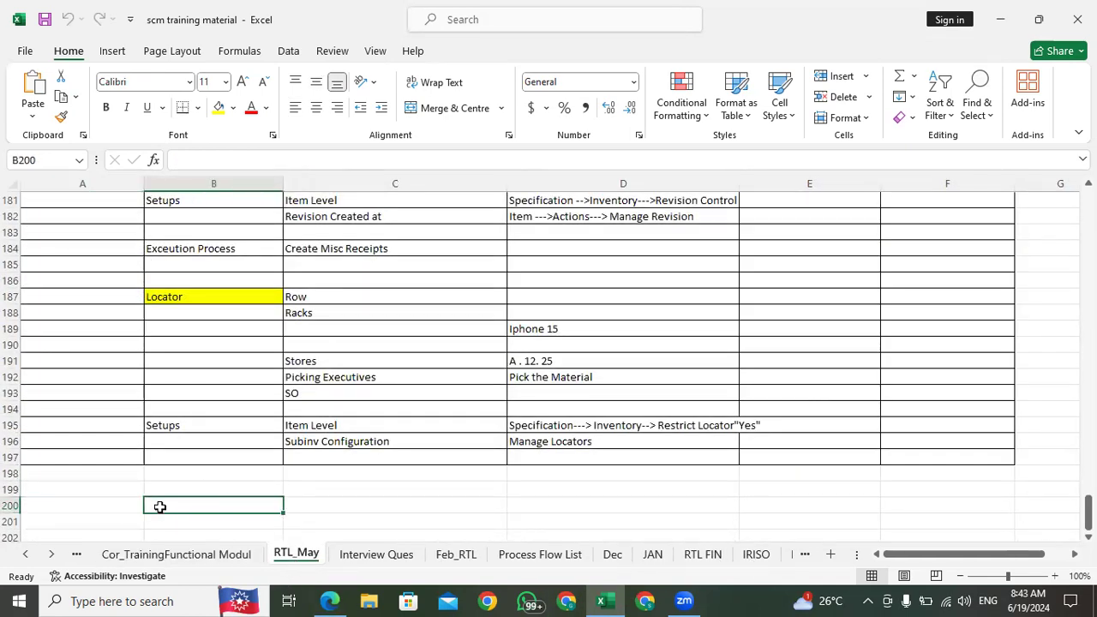
pyautogui.write('R')
pyautogui.press('BackSpace')
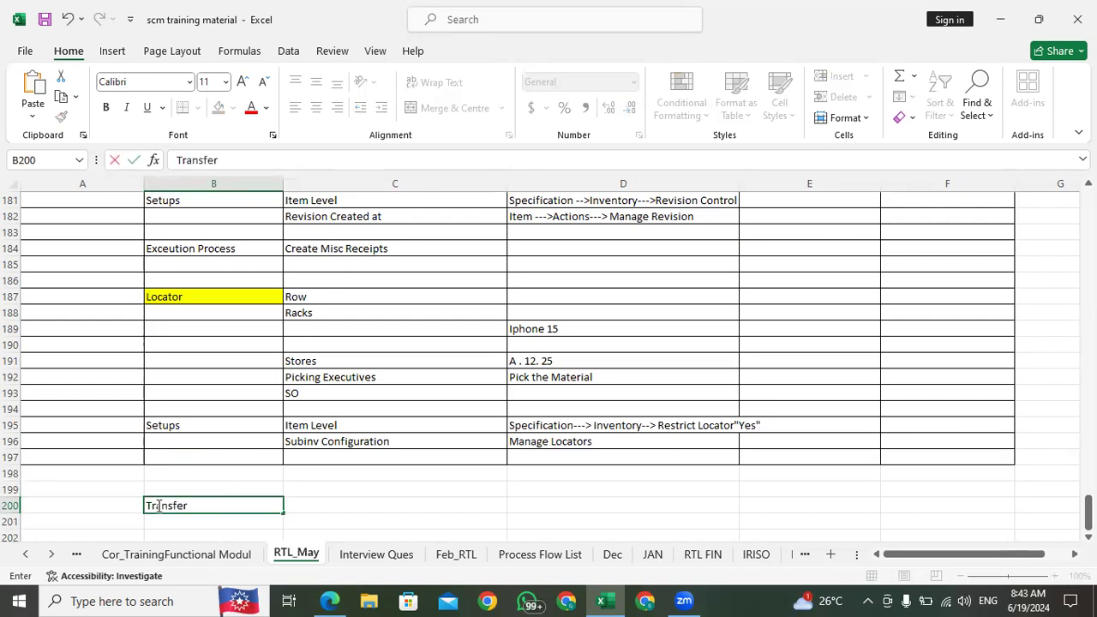
pyautogui.press('Return')
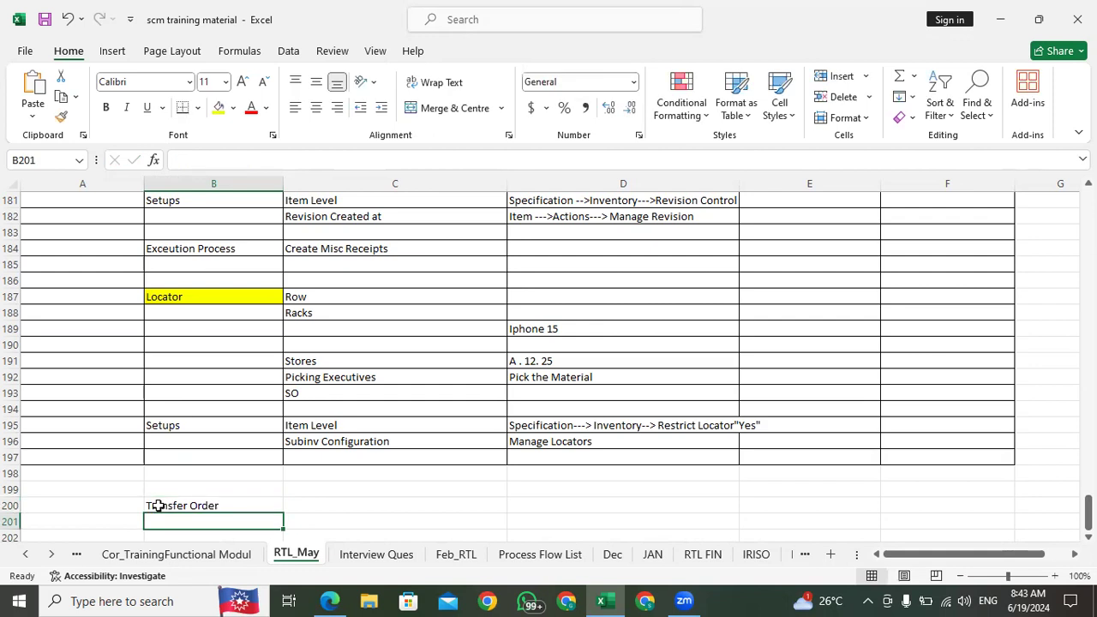
pyautogui.scroll(-1, 158, 506)
pyautogui.press('Up')
pyautogui.press('Down')
pyautogui.press('Down')
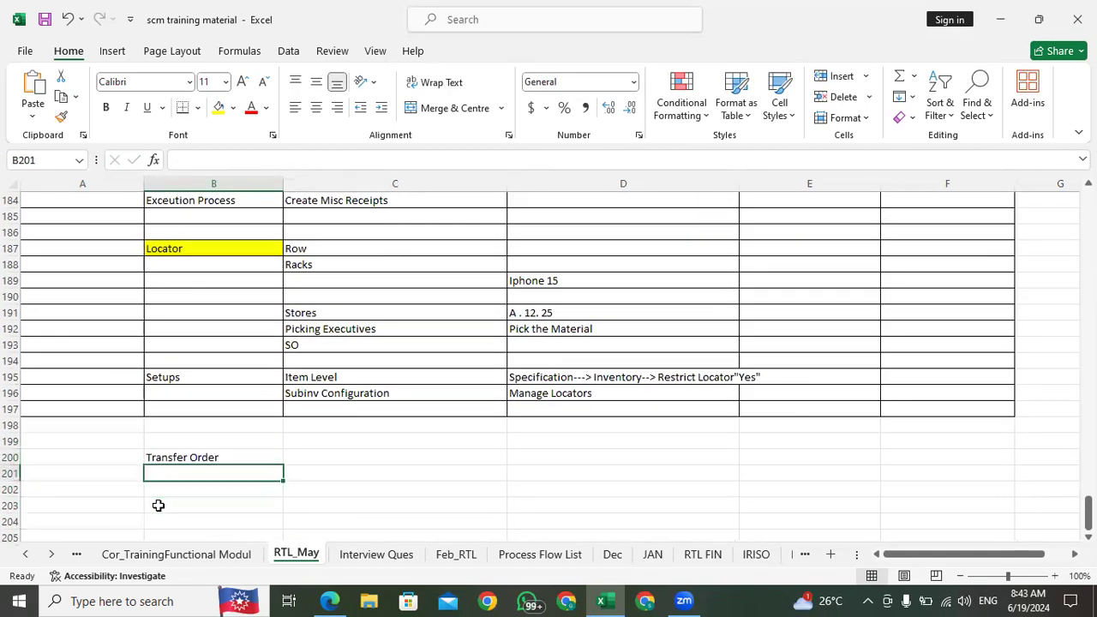
pyautogui.press('Up')
pyautogui.press('Up')
pyautogui.press('Down')
pyautogui.press('Down')
pyautogui.press('Up')
pyautogui.press('Up')
pyautogui.press('Down')
pyautogui.press('Down')
pyautogui.press('Down')
pyautogui.press('Down')
pyautogui.press('Down')
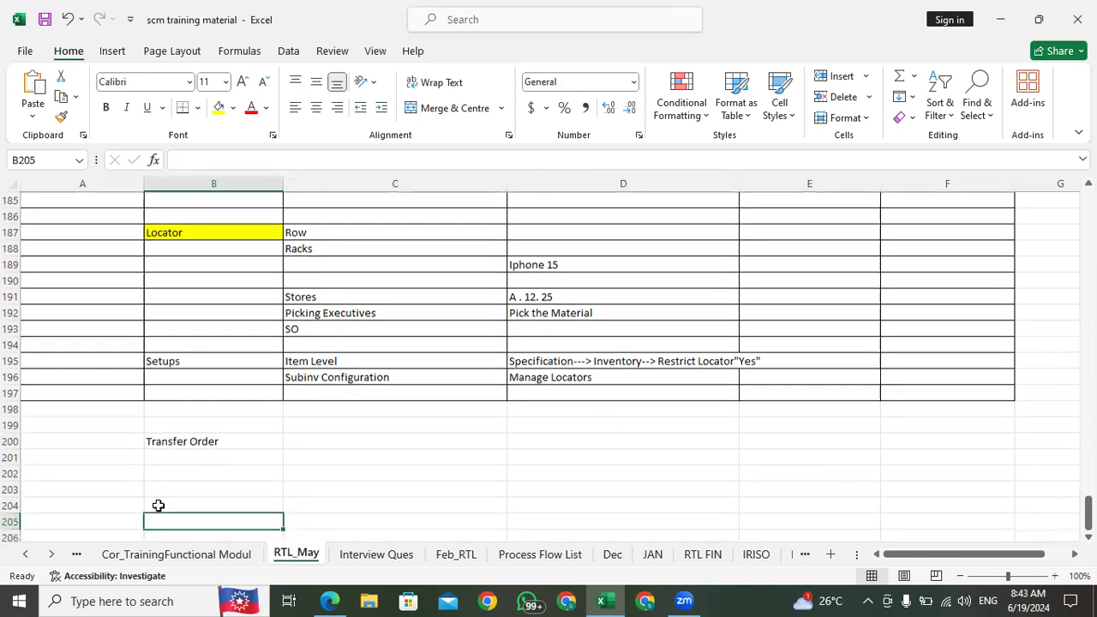
pyautogui.press('Up')
pyautogui.press('Up')
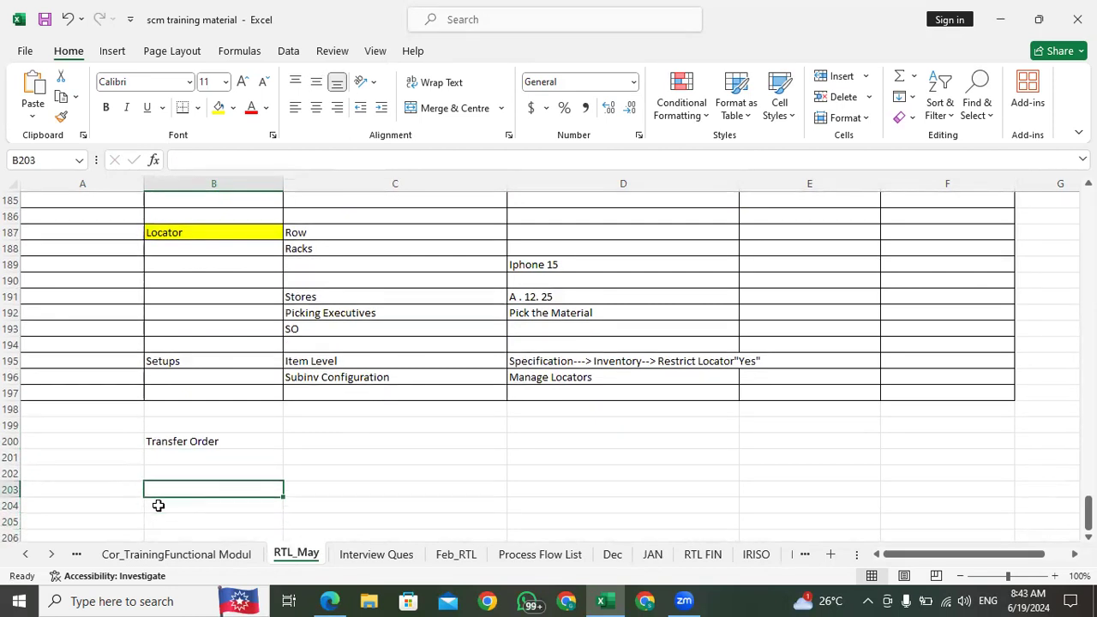
# Step: Highlight the Transfer Order heading cell in yellow, matching the Locator heading
pyautogui.click(173, 448)
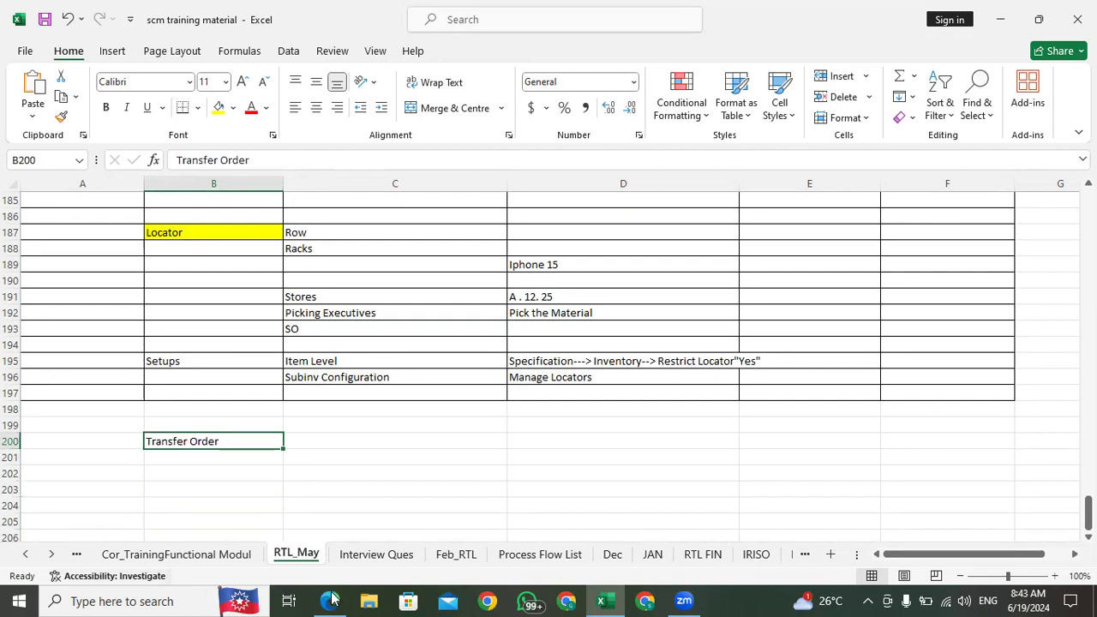
pyautogui.click(219, 107)
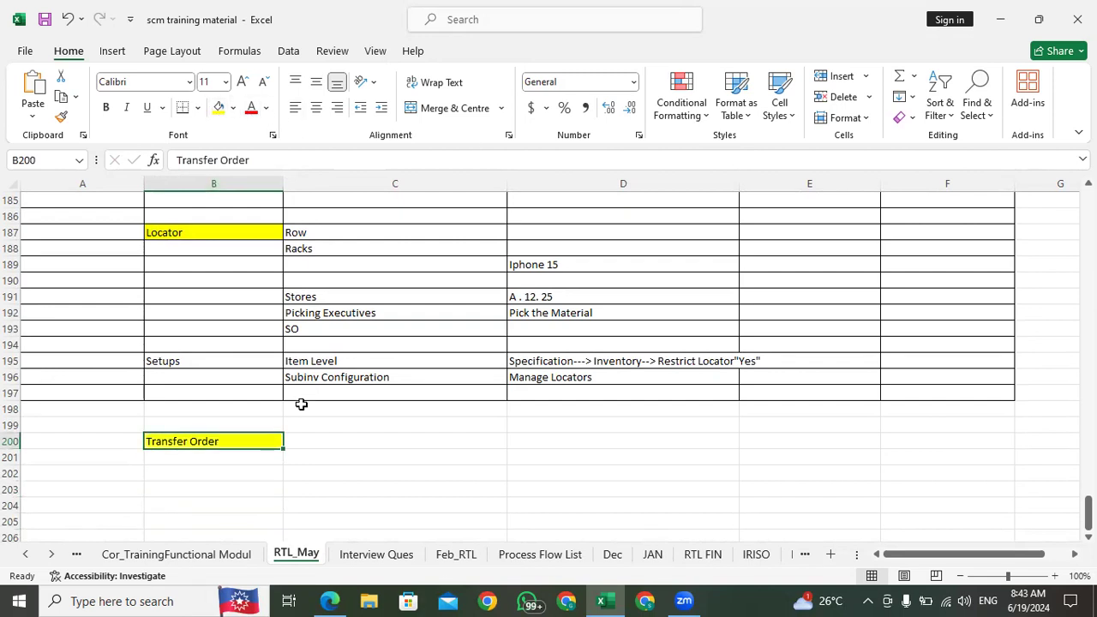
pyautogui.click(331, 443)
# Step: Enter 1 in C200 and 2 in D200, beside the Transfer Order heading
pyautogui.click(359, 423)
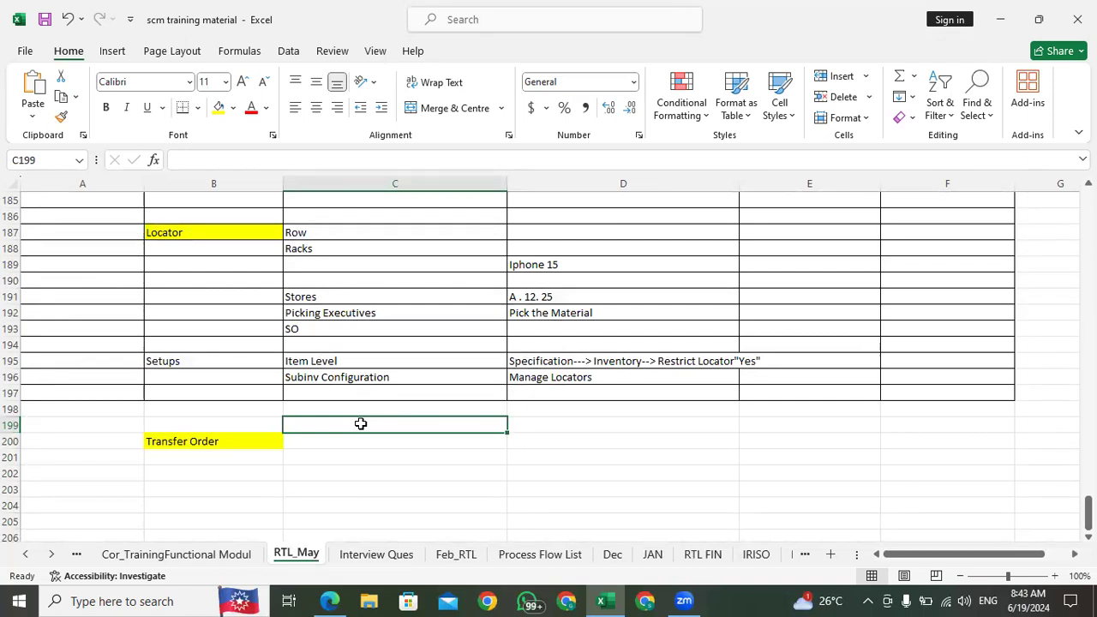
pyautogui.press('Down')
pyautogui.press('Up')
pyautogui.press('Down')
pyautogui.write('001')
pyautogui.press('Tab')
pyautogui.write('002')
pyautogui.press('Down')
pyautogui.press('Left')
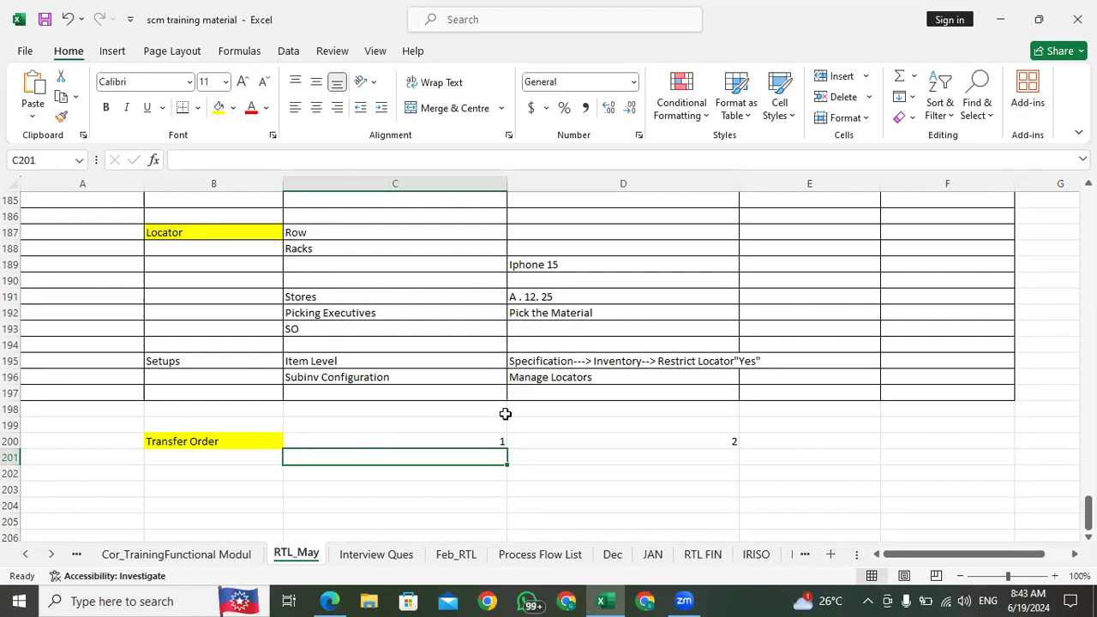
# Step: Enter "Same BU" in C199 and merge and center it across C199:D199, above the two numbers
pyautogui.click(491, 423)
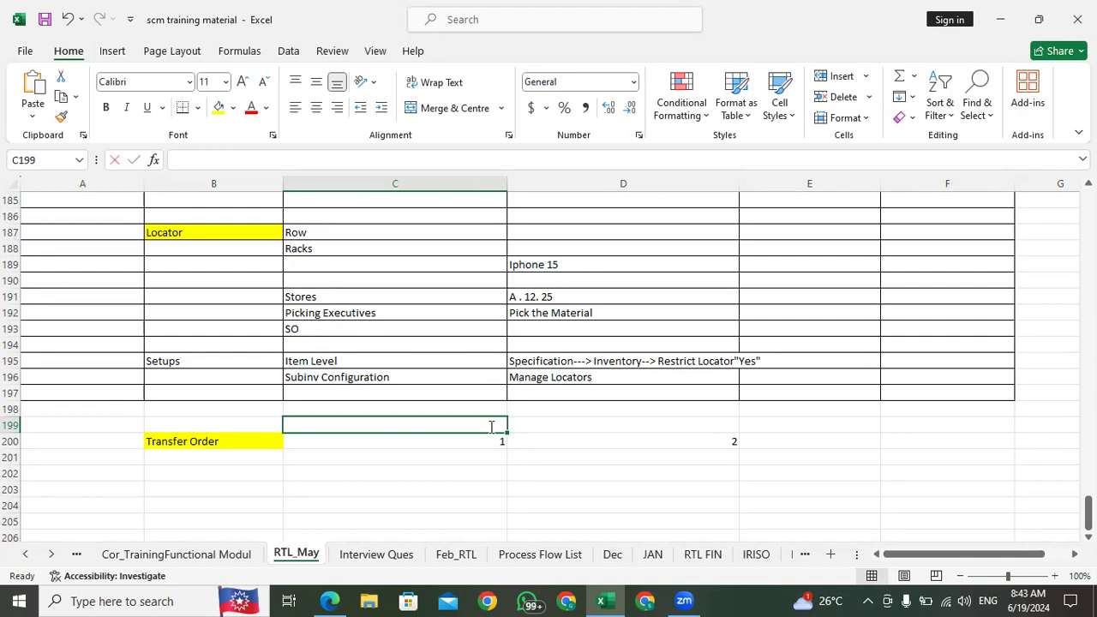
pyautogui.write('Same BU')
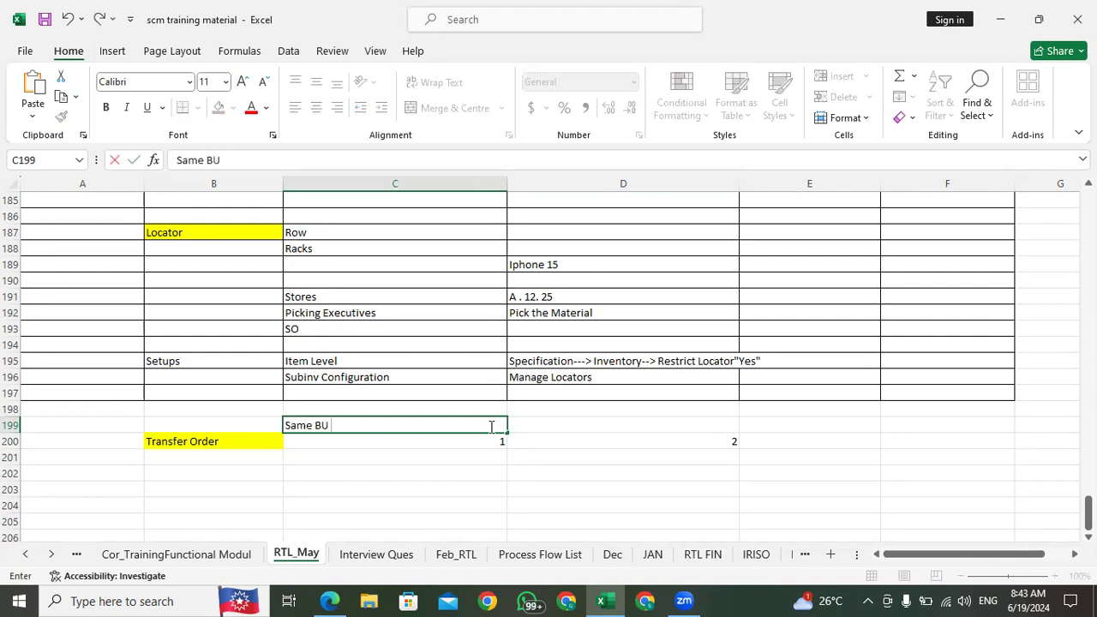
pyautogui.click(452, 441)
pyautogui.click(457, 458)
pyautogui.click(460, 424)
pyautogui.hotkey('shift', 'Right')
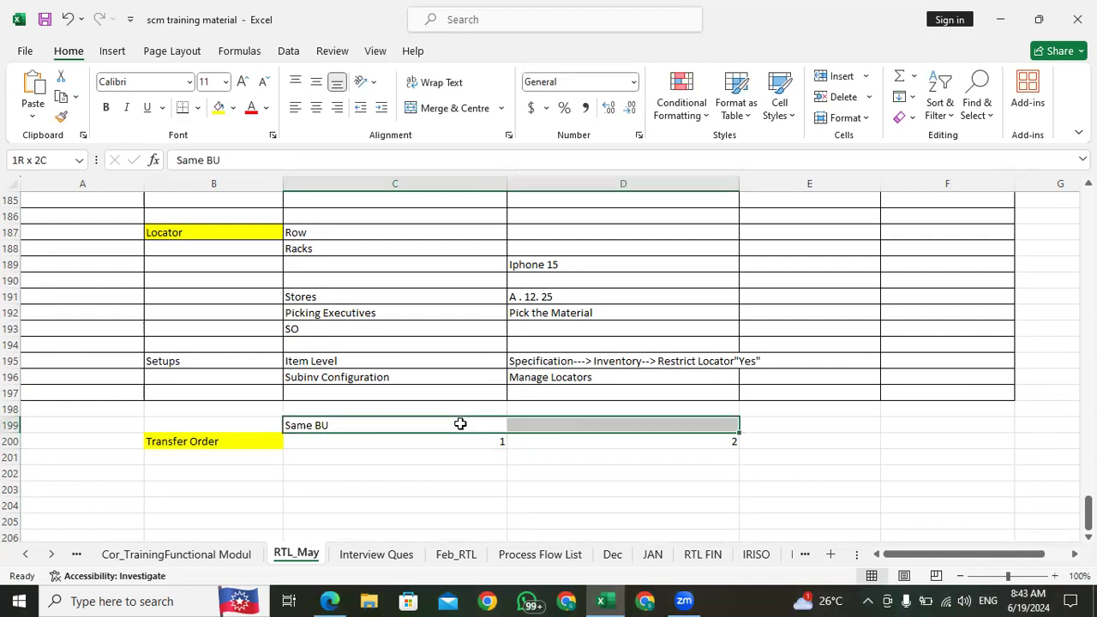
pyautogui.click(439, 110)
pyautogui.click(458, 454)
pyautogui.click(484, 424)
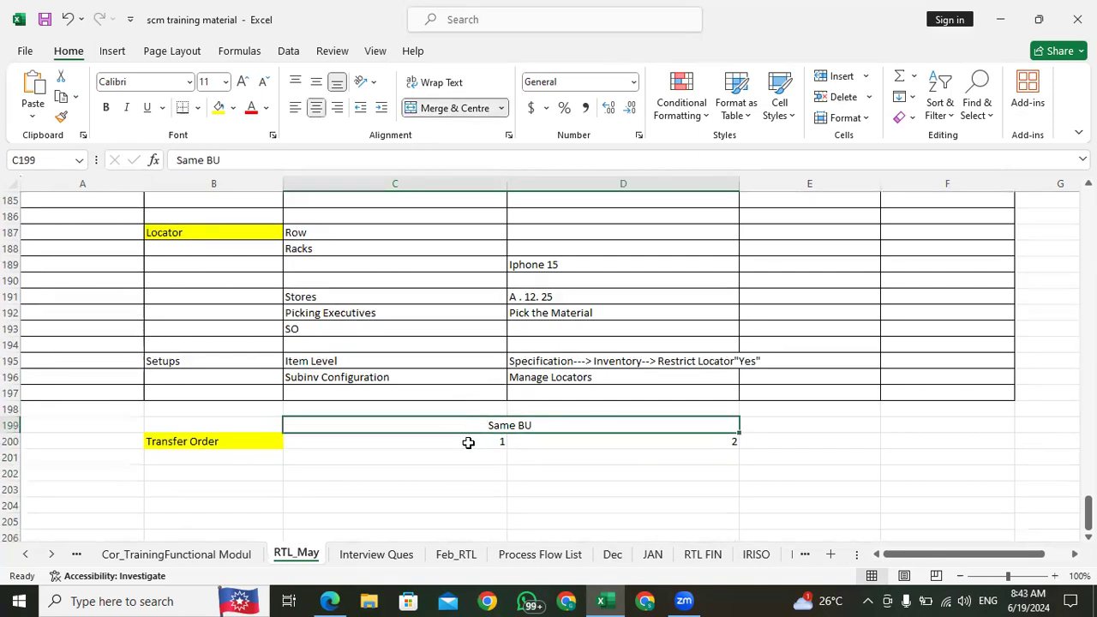
pyautogui.click(468, 442)
pyautogui.click(460, 463)
pyautogui.click(554, 445)
pyautogui.click(469, 445)
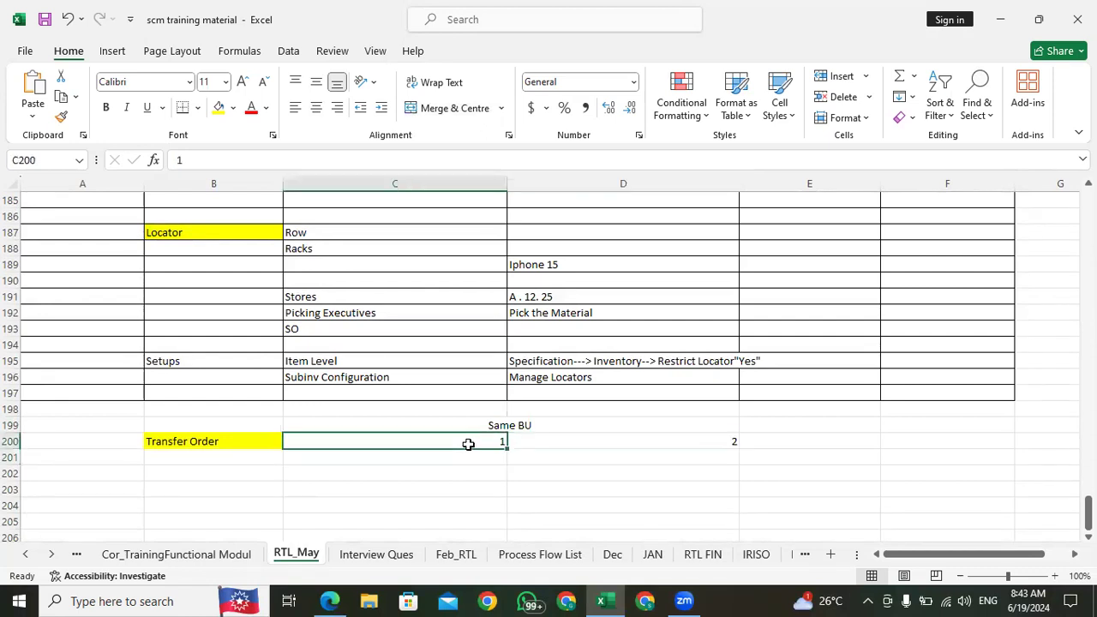
pyautogui.click(571, 442)
pyautogui.click(468, 437)
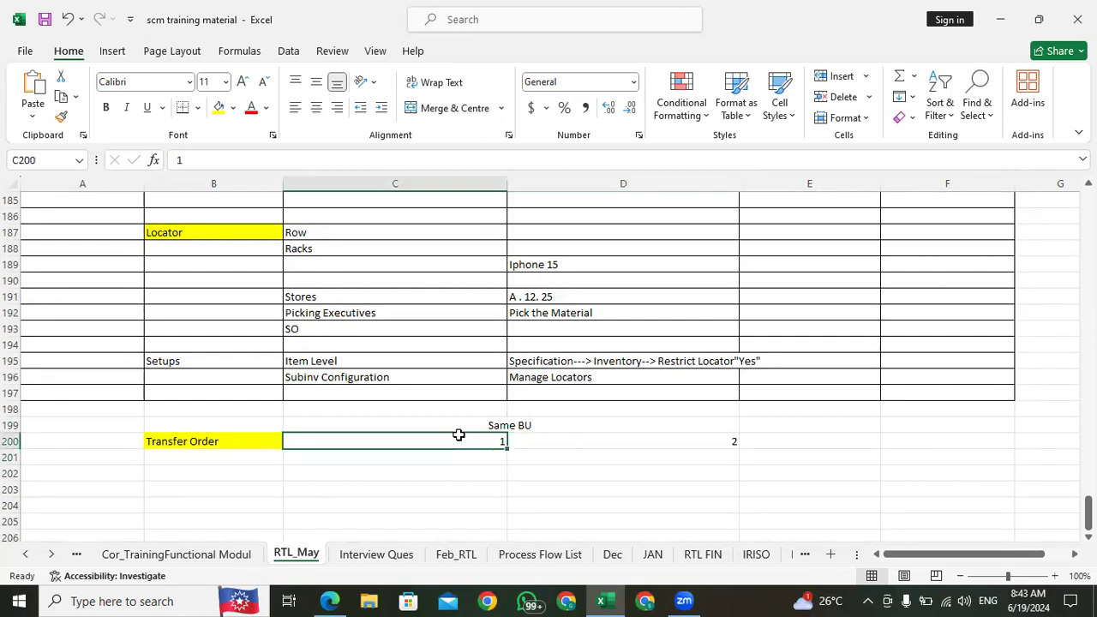
pyautogui.click(198, 441)
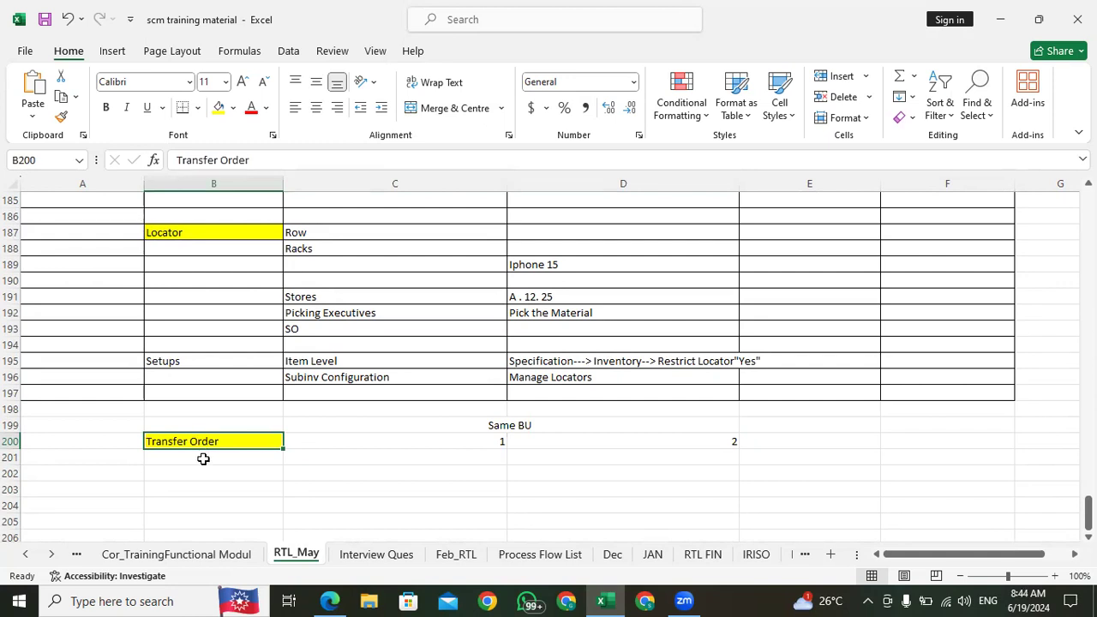
pyautogui.click(203, 458)
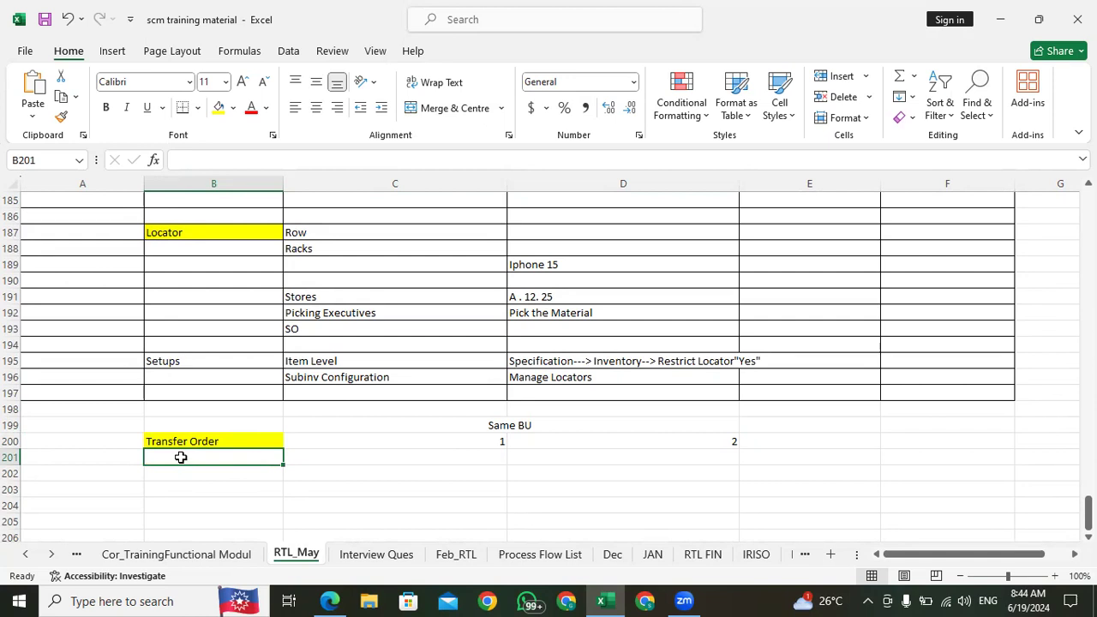
# Step: Review the Interorg Transfer notes at the start of the sheet, comparing the direct and Internsit transfers between the two organizations
pyautogui.scroll(20, 192, 384)
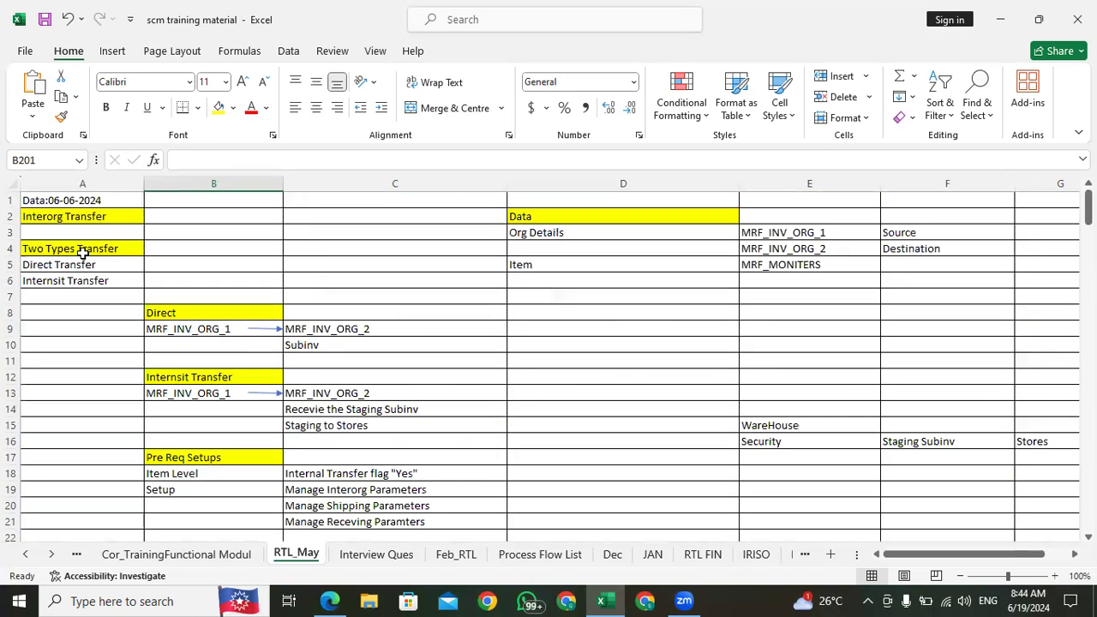
pyautogui.click(165, 331)
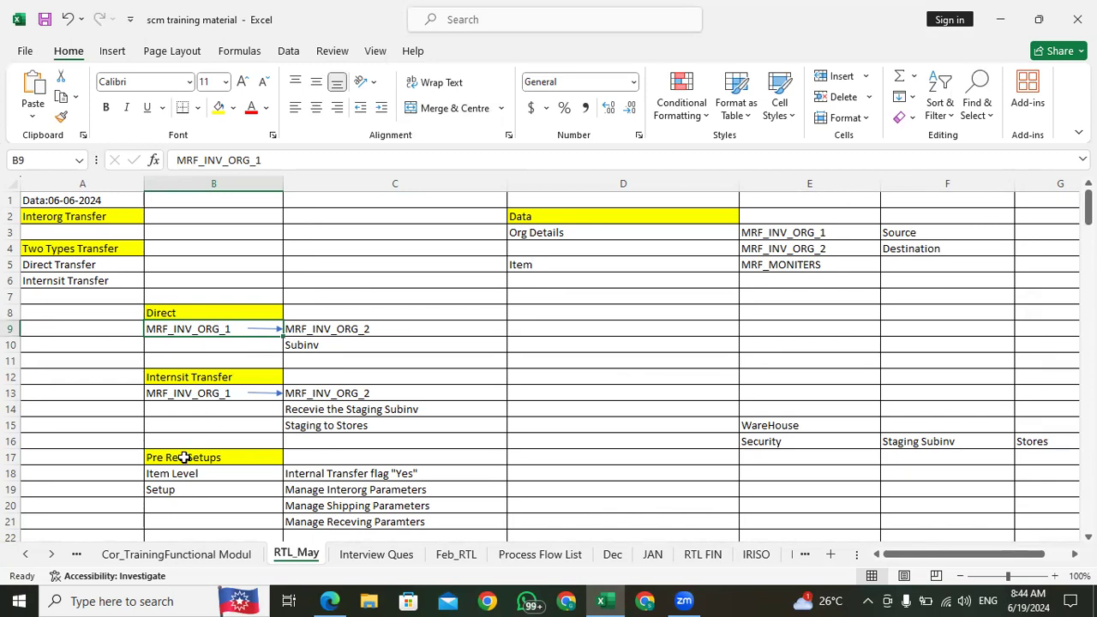
pyautogui.click(335, 394)
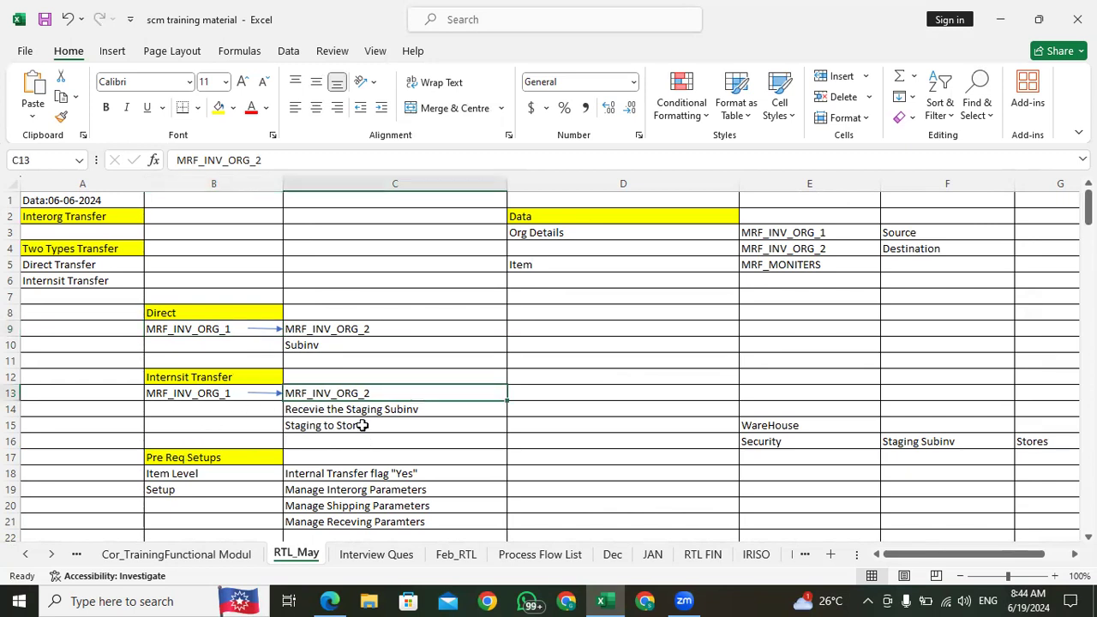
pyautogui.click(348, 330)
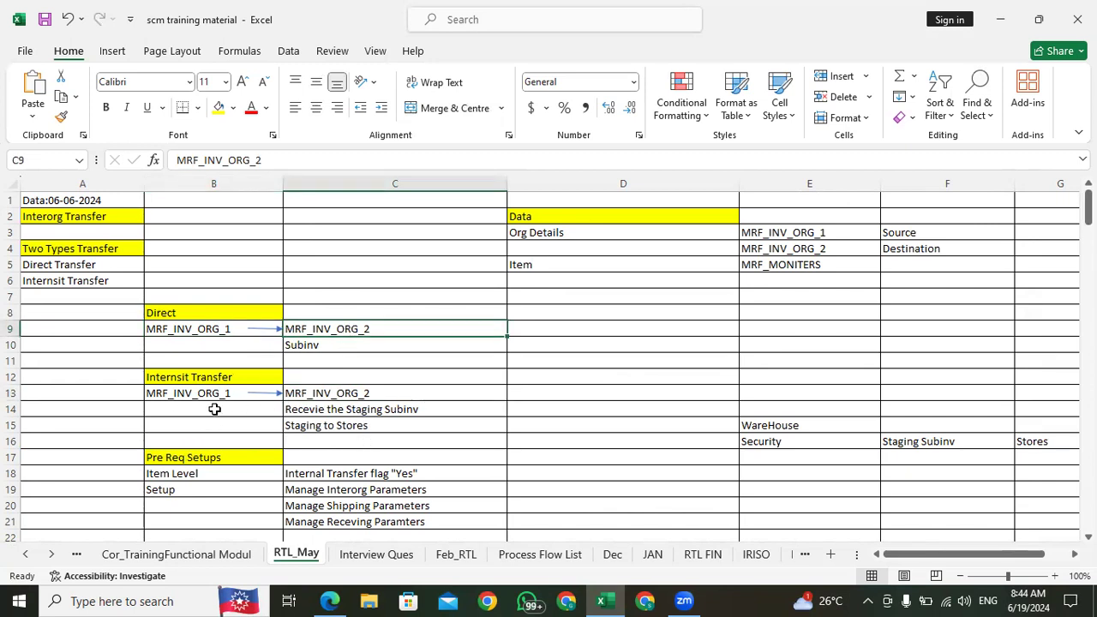
pyautogui.scroll(-20, 312, 392)
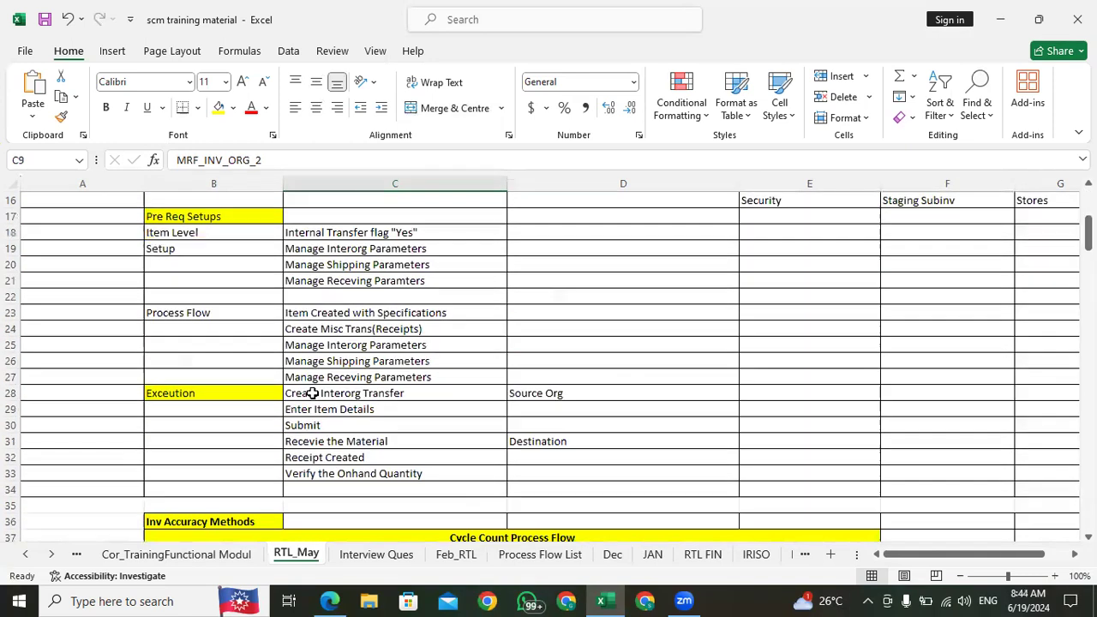
pyautogui.scroll(-20, 313, 393)
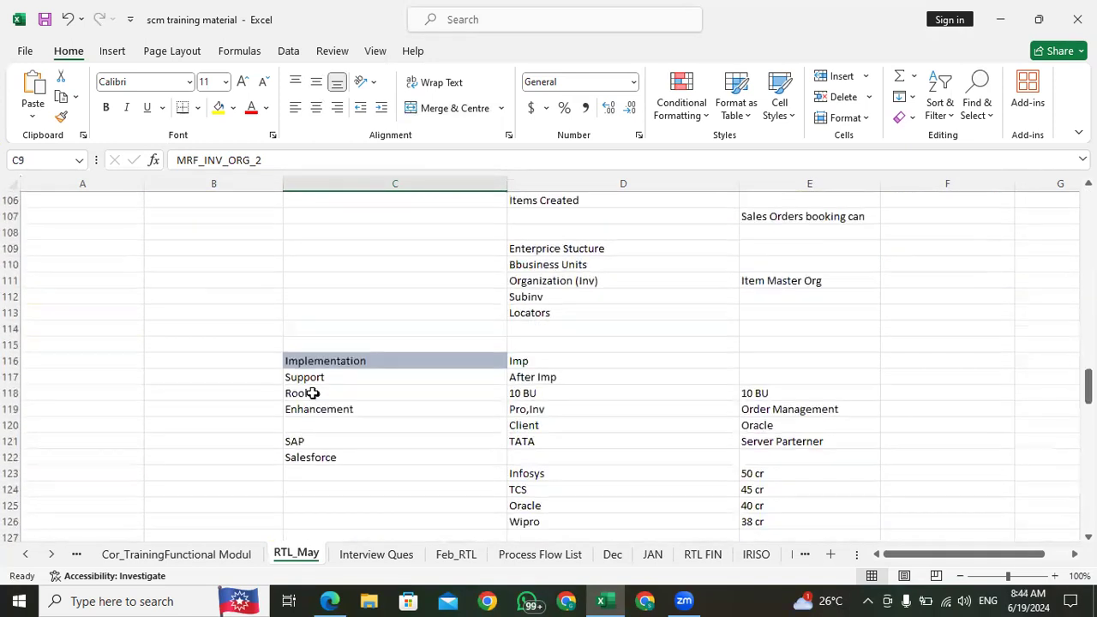
pyautogui.scroll(-2, 313, 393)
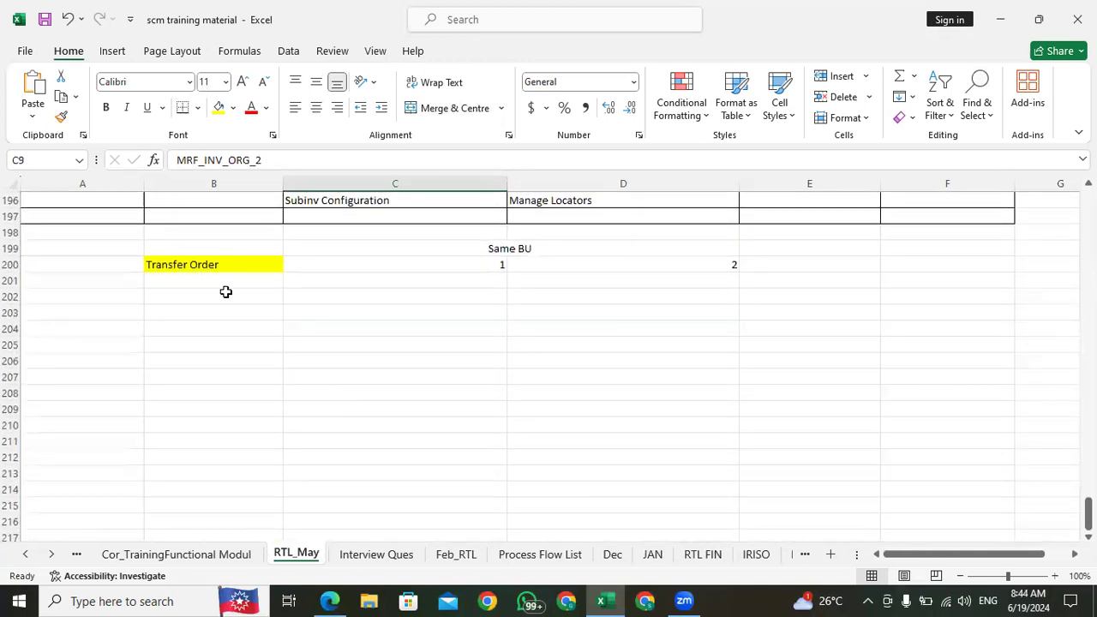
# Step: Enter the example locations HYD in C203 and Ban in D203, below the Transfer Order row
pyautogui.click(203, 264)
pyautogui.click(185, 295)
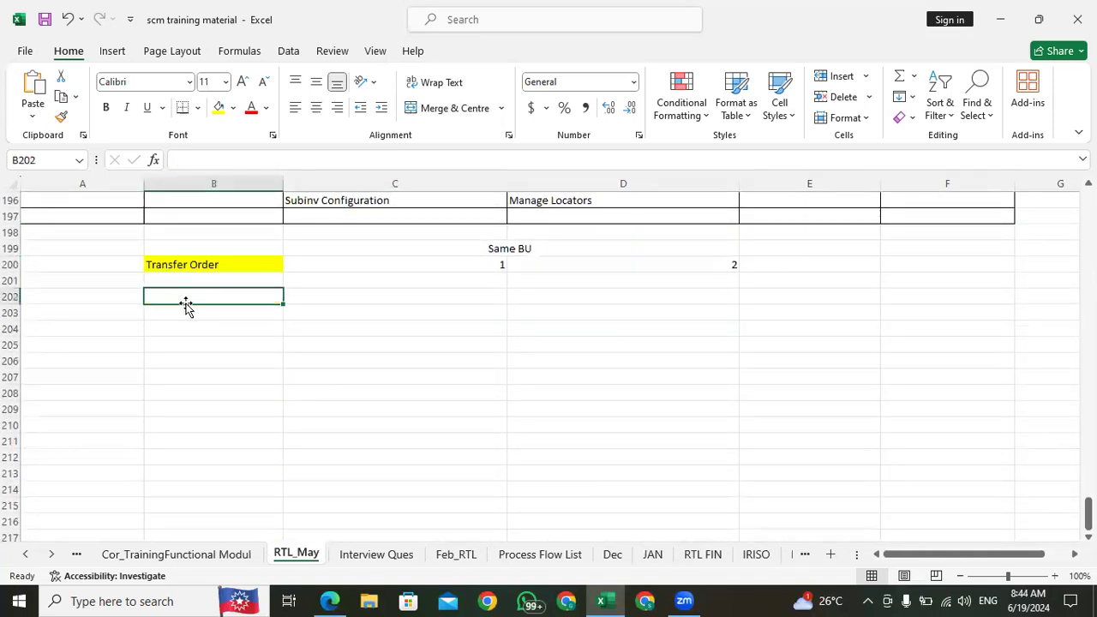
pyautogui.click(235, 266)
pyautogui.click(399, 263)
pyautogui.click(404, 309)
pyautogui.write('HYD')
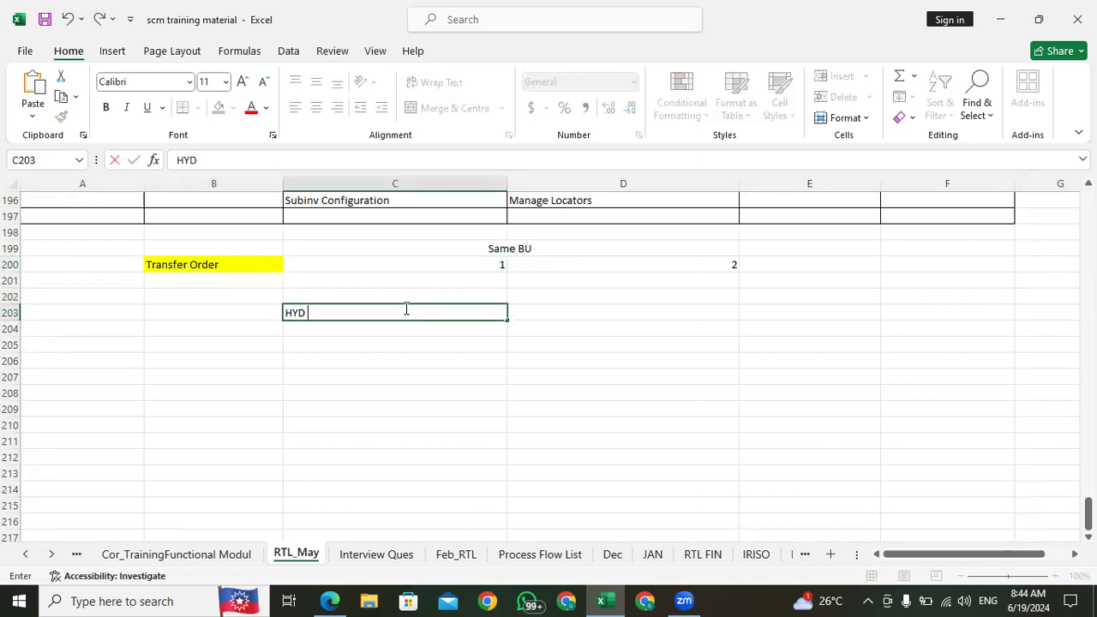
pyautogui.press('Tab')
pyautogui.write('Ban')
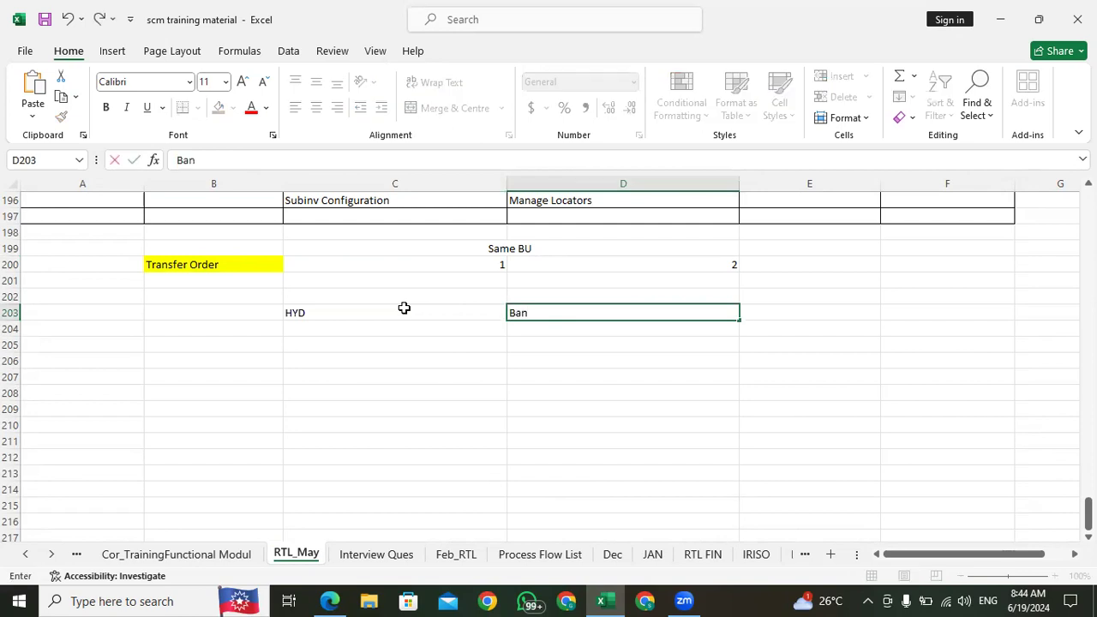
pyautogui.press('Down')
pyautogui.press('Left')
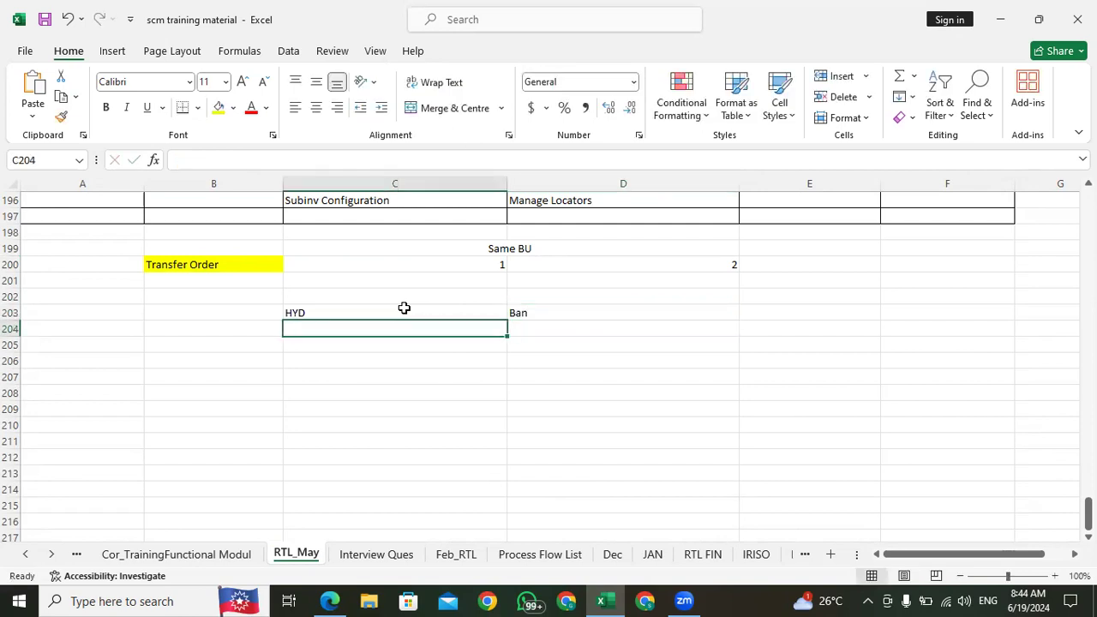
pyautogui.click(316, 312)
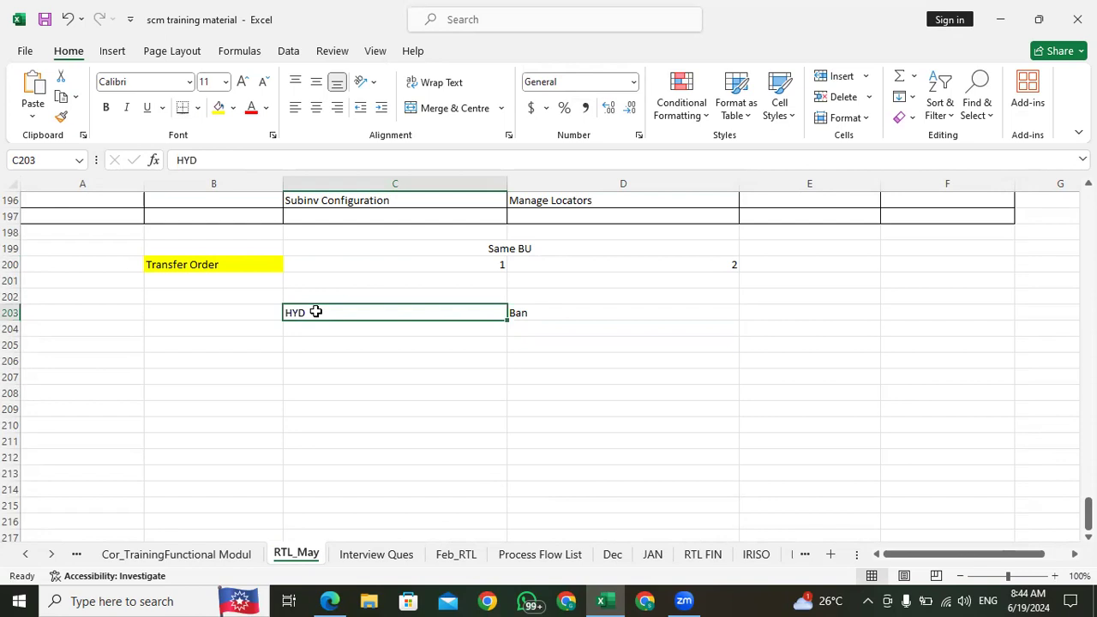
pyautogui.click(545, 314)
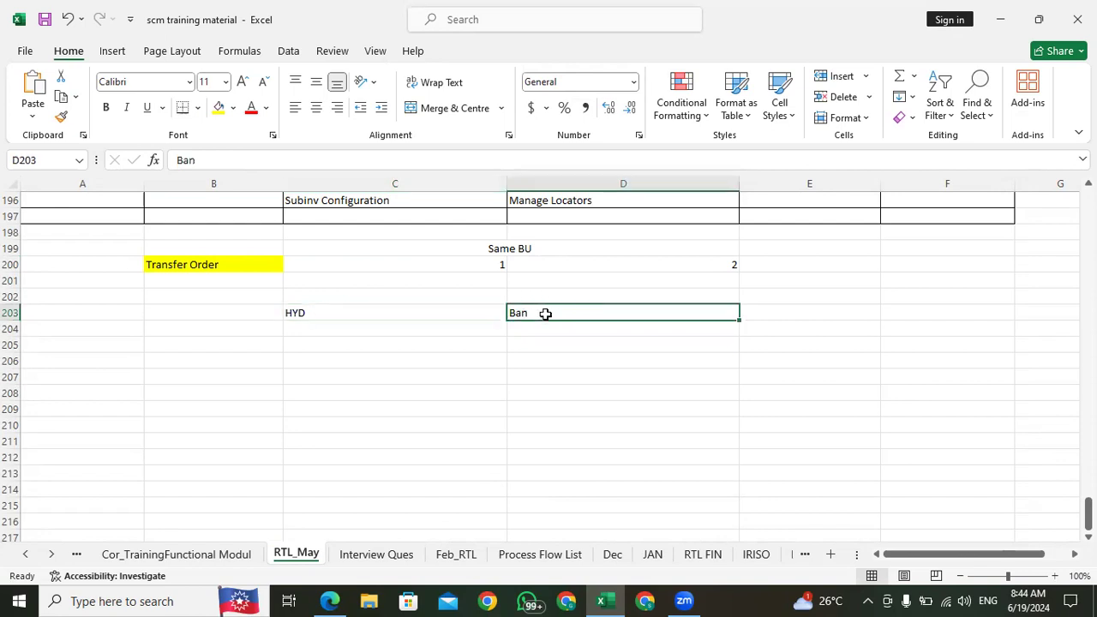
pyautogui.click(537, 330)
pyautogui.click(390, 319)
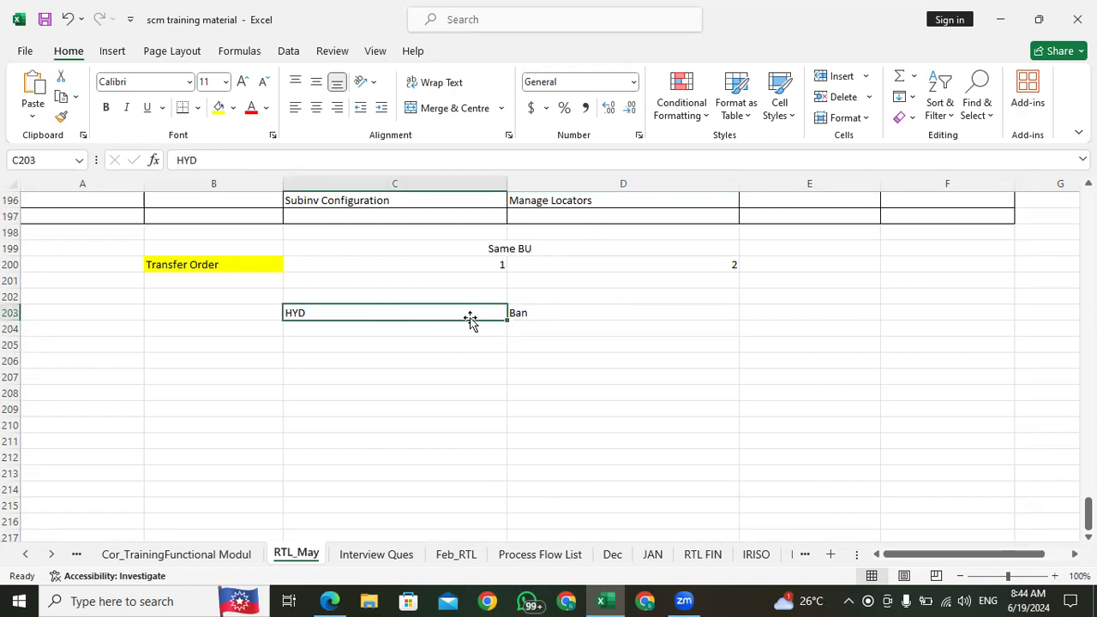
pyautogui.click(533, 312)
pyautogui.click(390, 311)
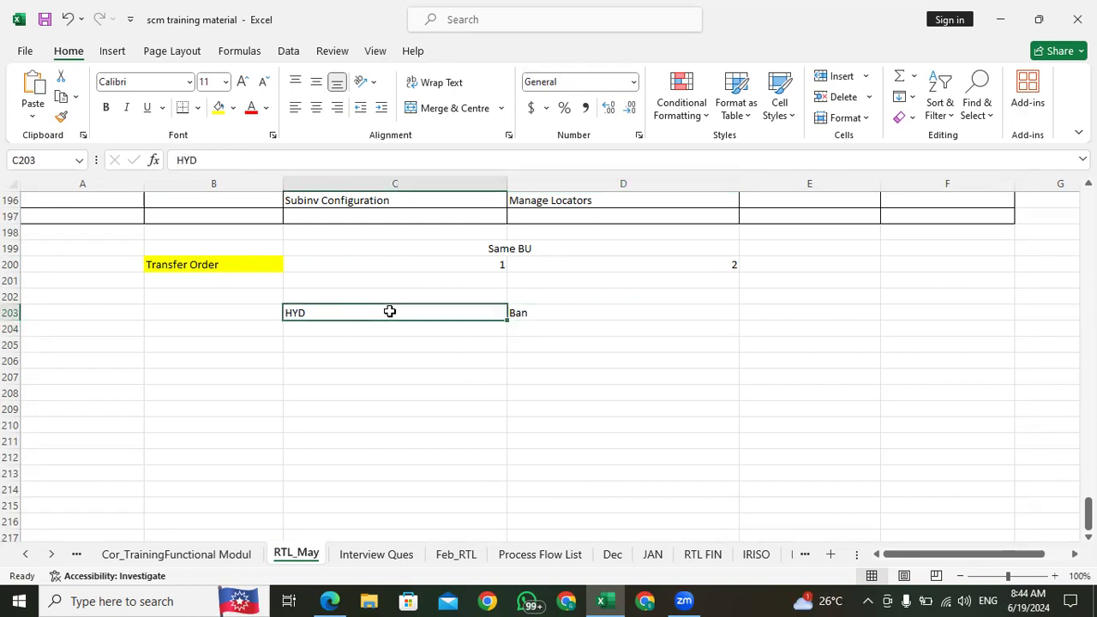
pyautogui.click(554, 313)
pyautogui.click(388, 316)
pyautogui.click(545, 312)
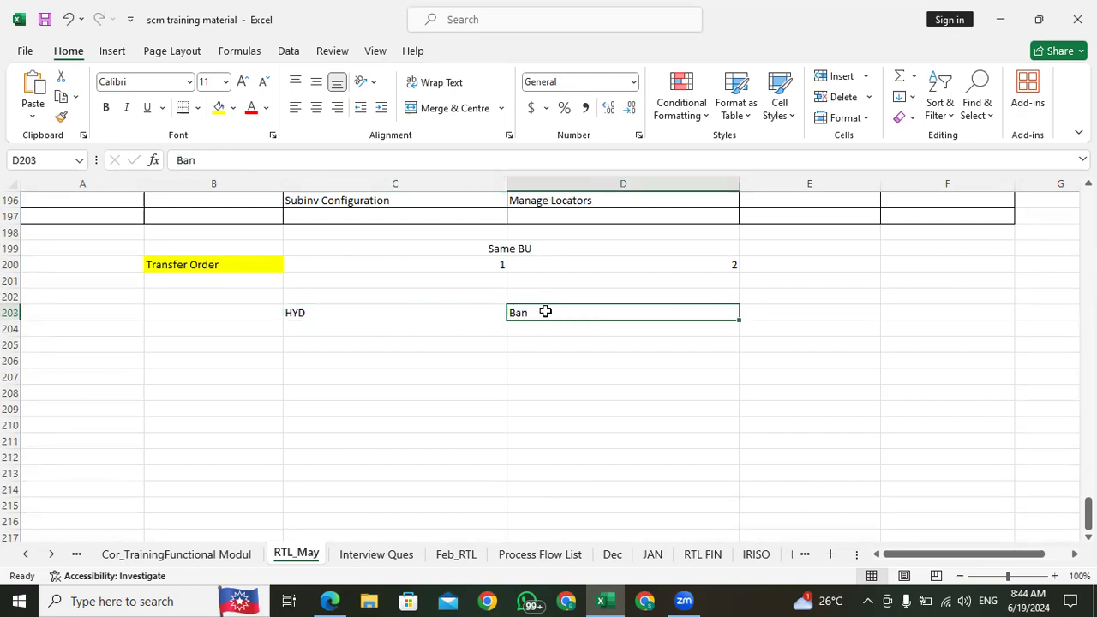
pyautogui.click(380, 313)
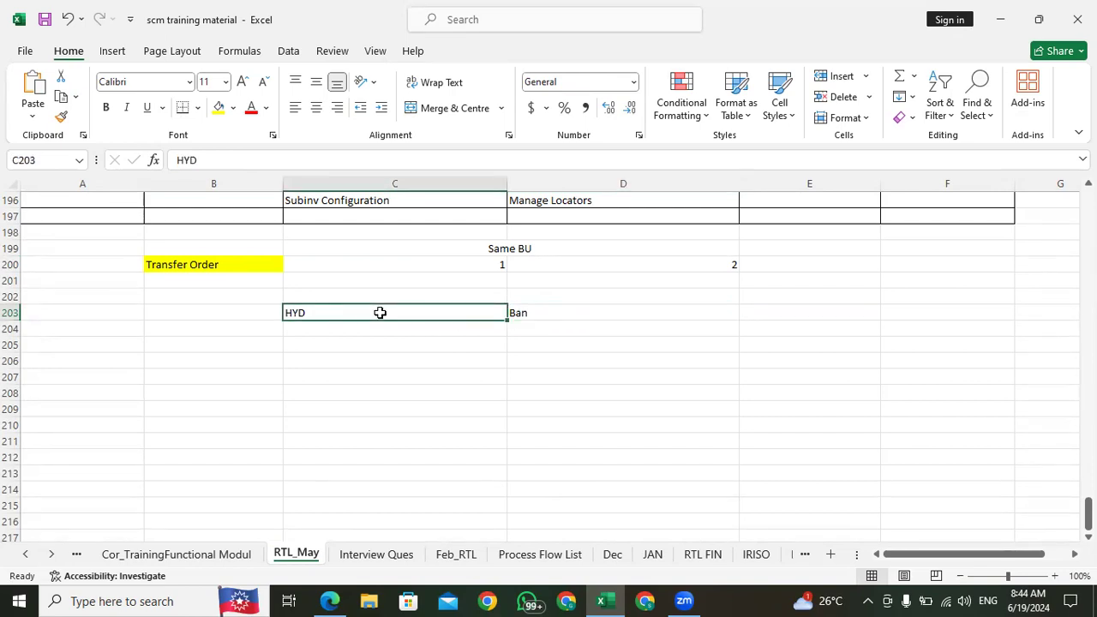
pyautogui.click(331, 341)
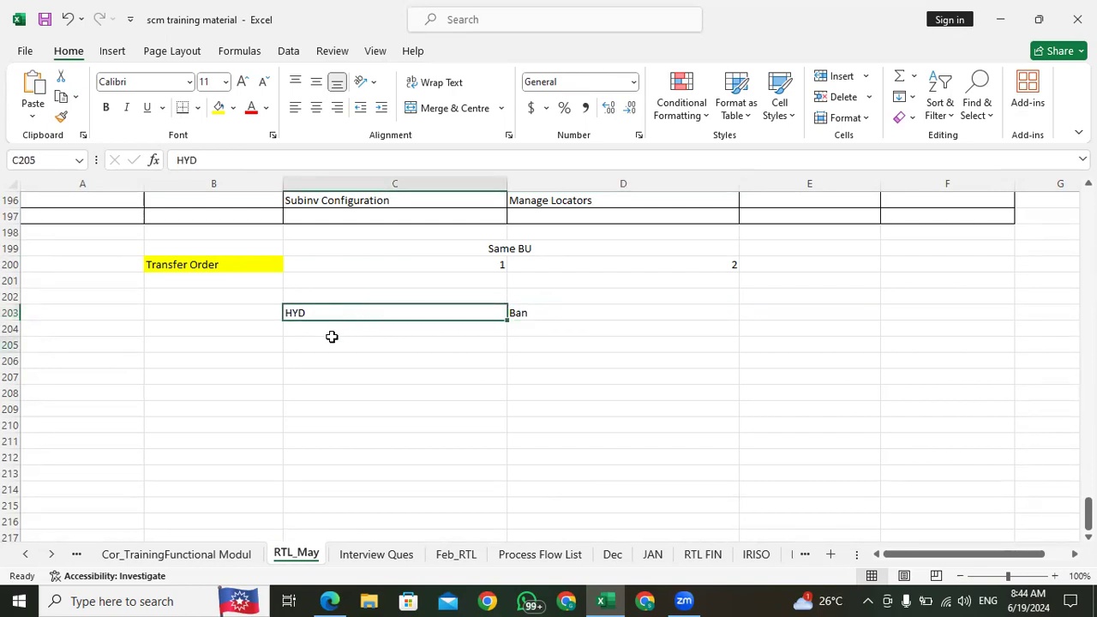
pyautogui.click(182, 266)
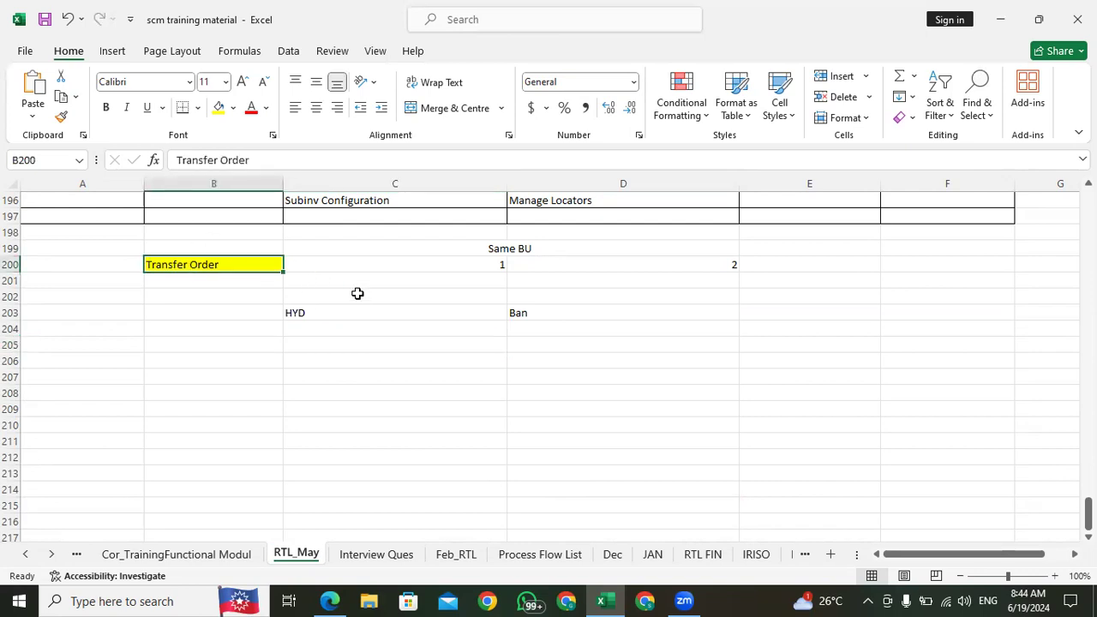
pyautogui.click(347, 318)
pyautogui.click(558, 314)
pyautogui.click(355, 316)
pyautogui.click(341, 327)
pyautogui.click(341, 316)
pyautogui.click(558, 310)
pyautogui.click(525, 329)
pyautogui.click(529, 312)
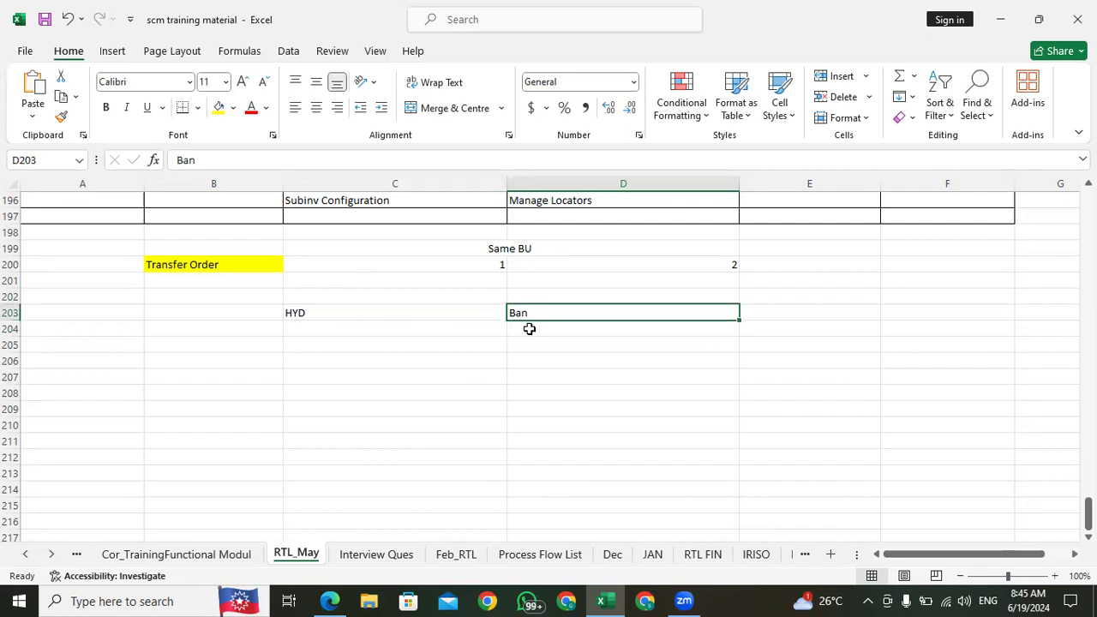
pyautogui.click(526, 327)
pyautogui.click(527, 312)
pyautogui.click(529, 326)
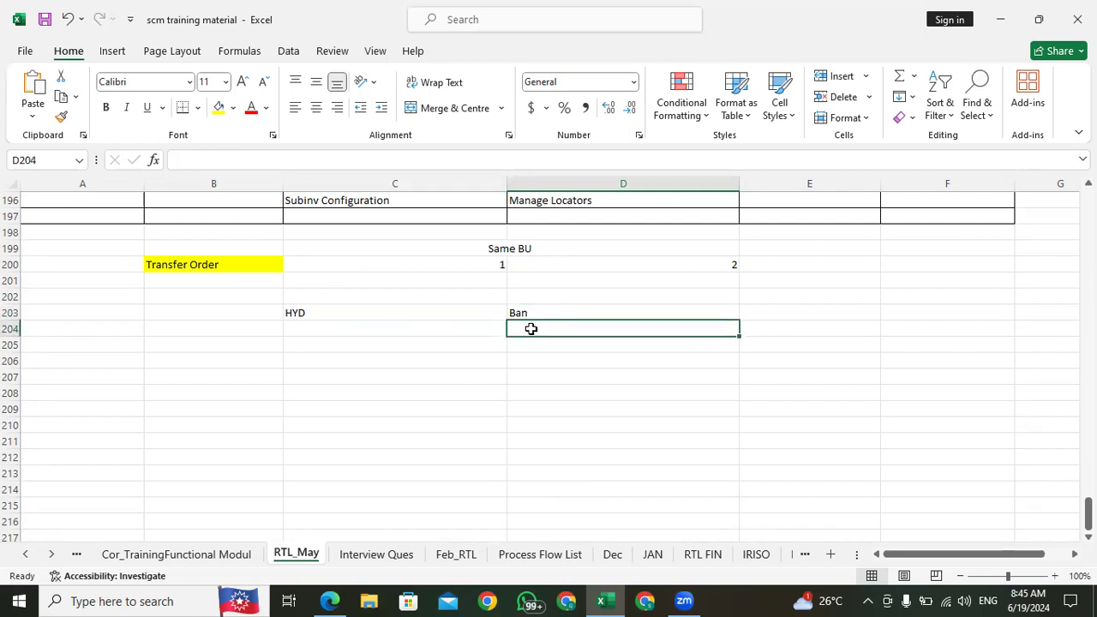
pyautogui.click(528, 311)
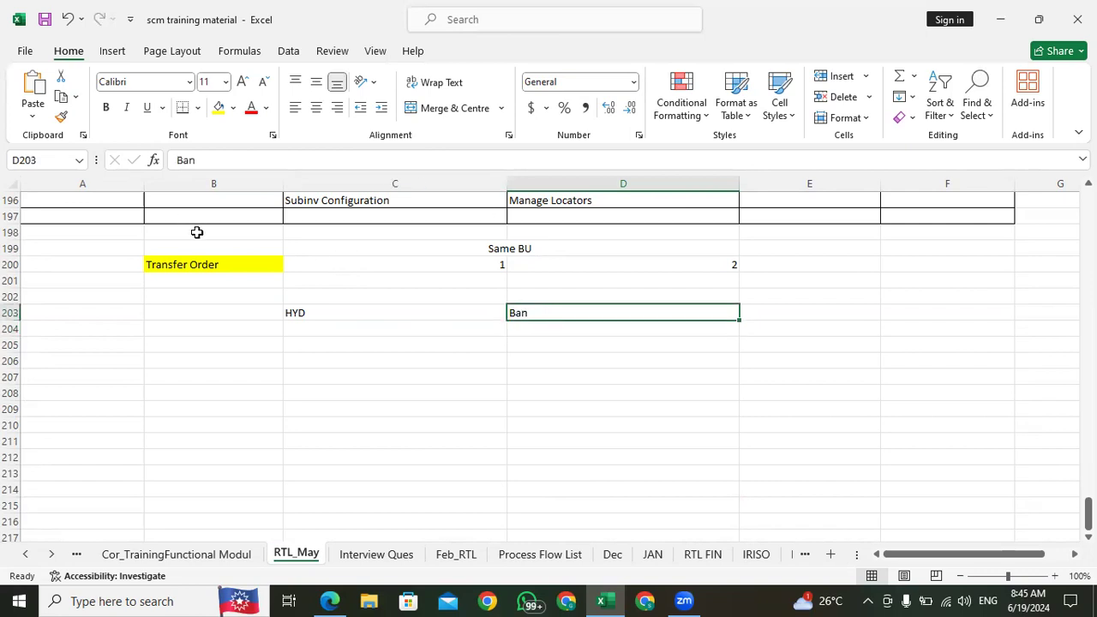
# Step: Label the example locations by entering "Destination Org" in D204 under Ban and "Source Org" in C204 under HYD
pyautogui.click(215, 257)
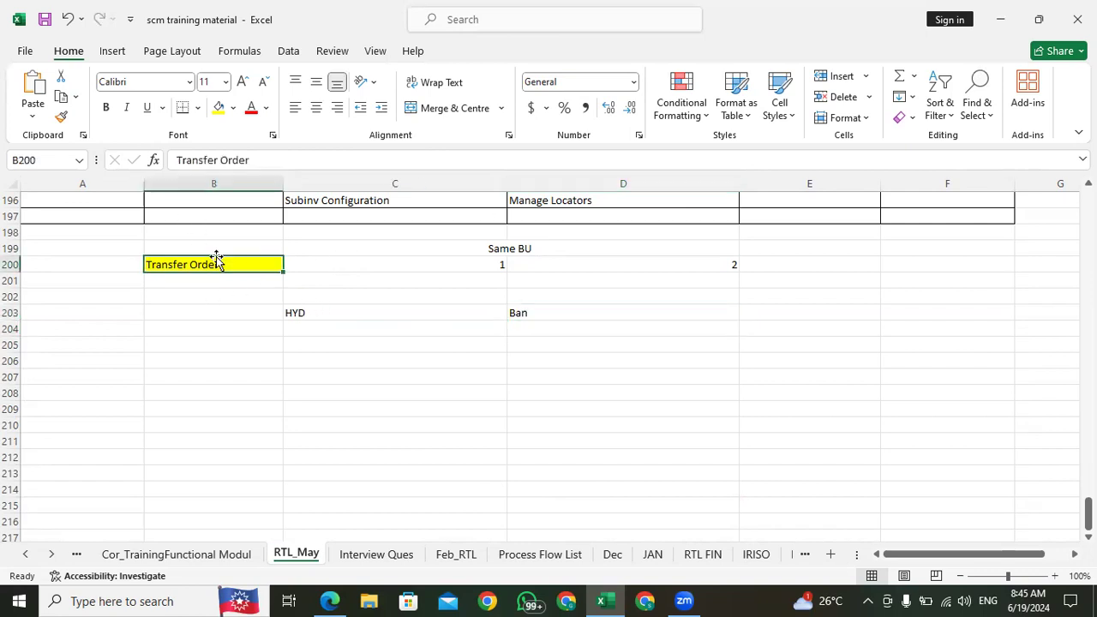
pyautogui.click(539, 313)
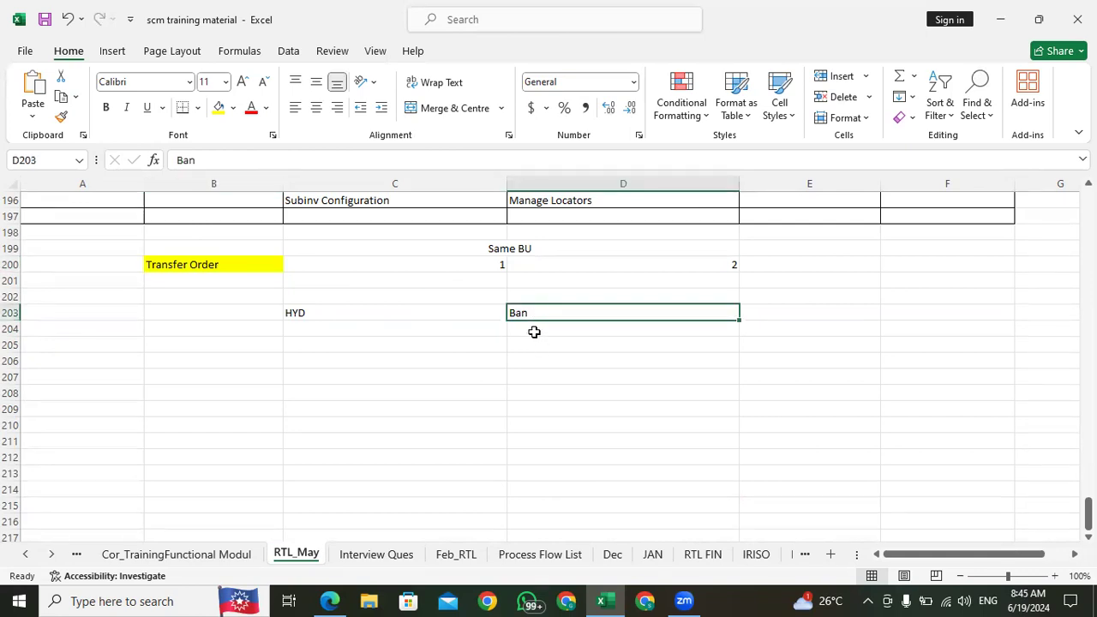
pyautogui.click(533, 331)
pyautogui.click(531, 311)
pyautogui.click(530, 329)
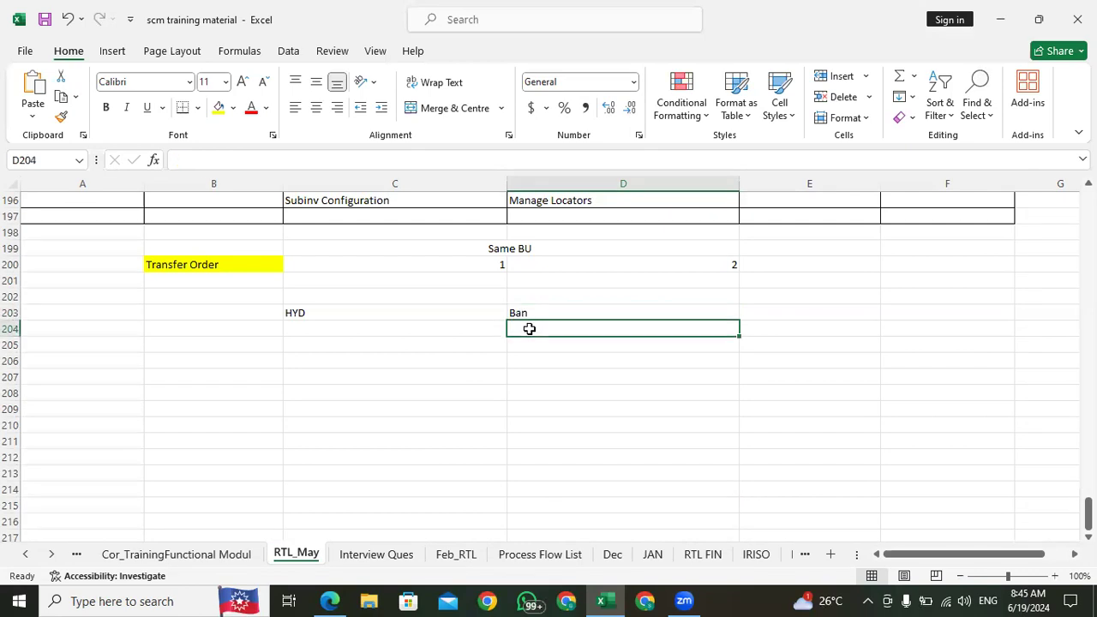
pyautogui.write('Dest')
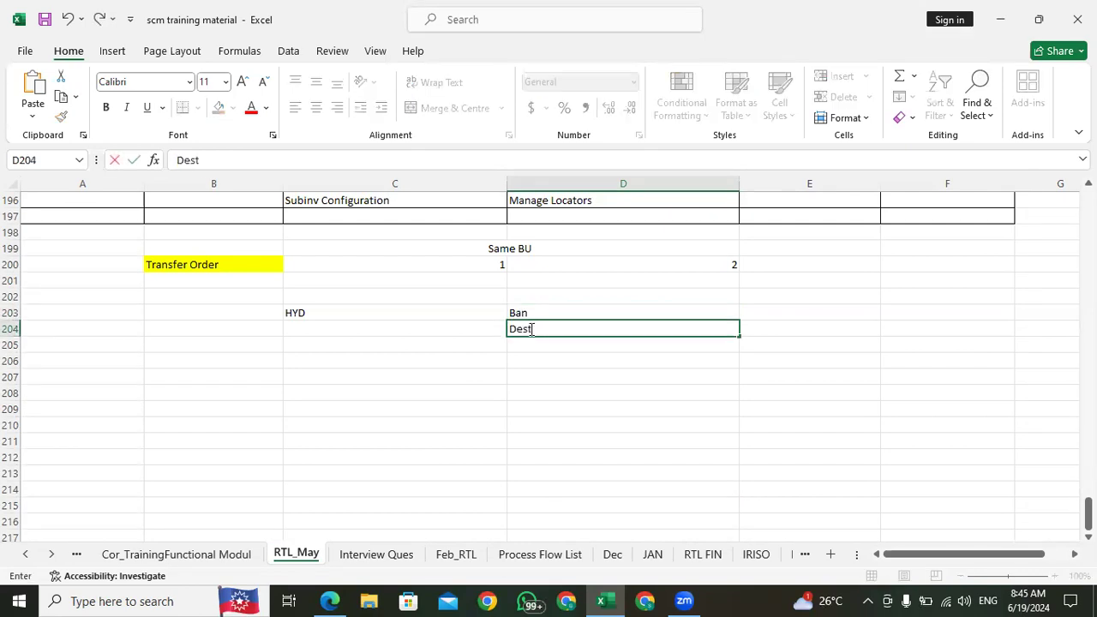
pyautogui.write('ination Org')
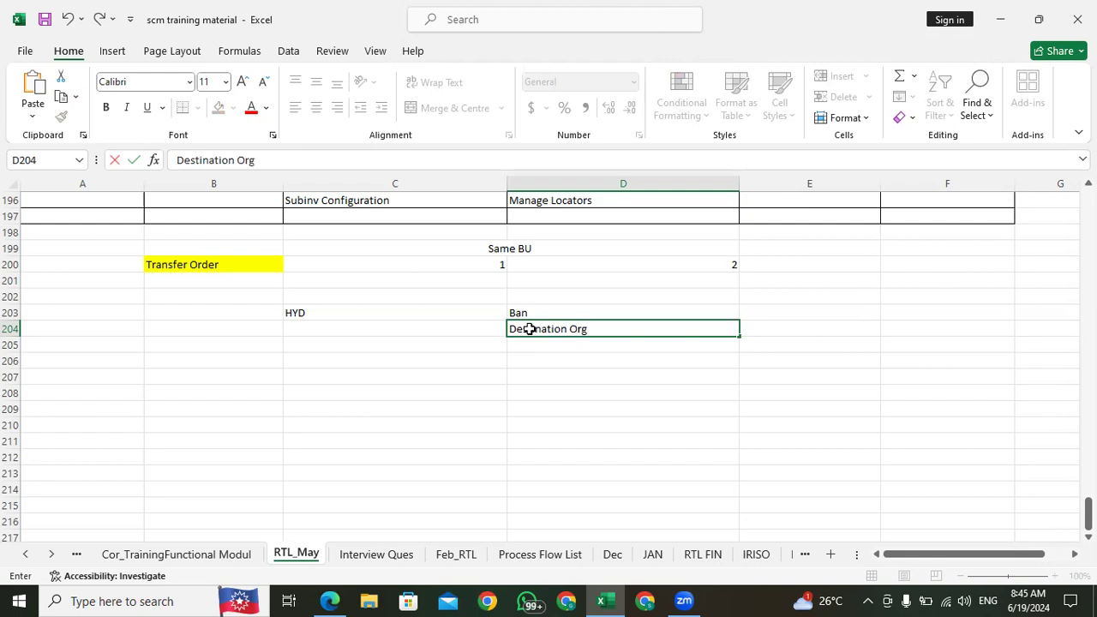
pyautogui.press('Return')
pyautogui.press('Up')
pyautogui.write('Source Org')
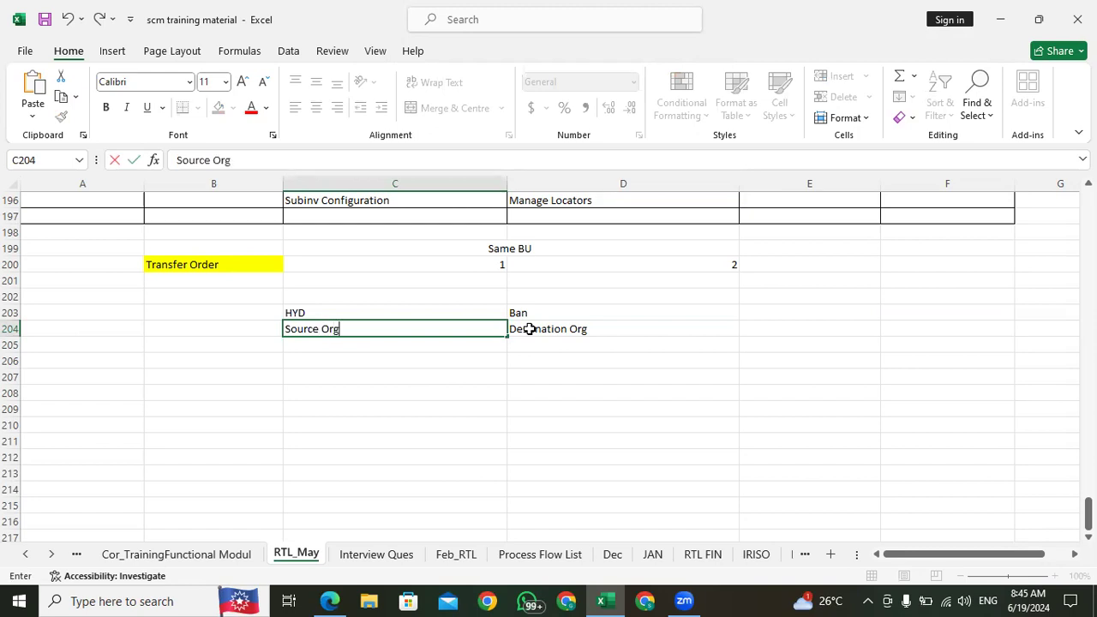
pyautogui.click(438, 359)
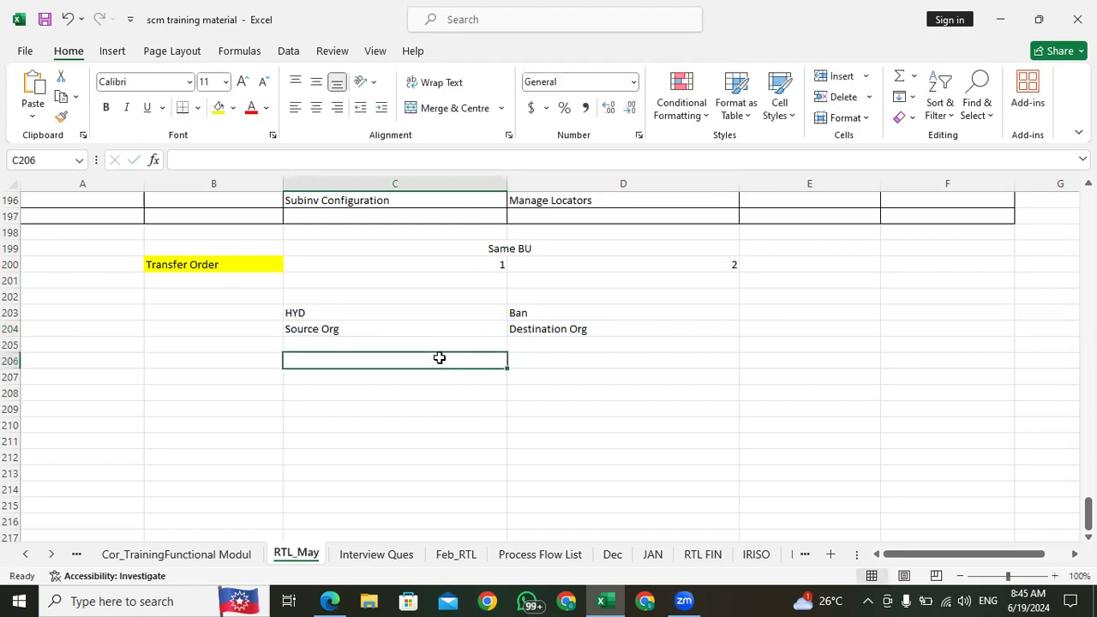
pyautogui.click(566, 330)
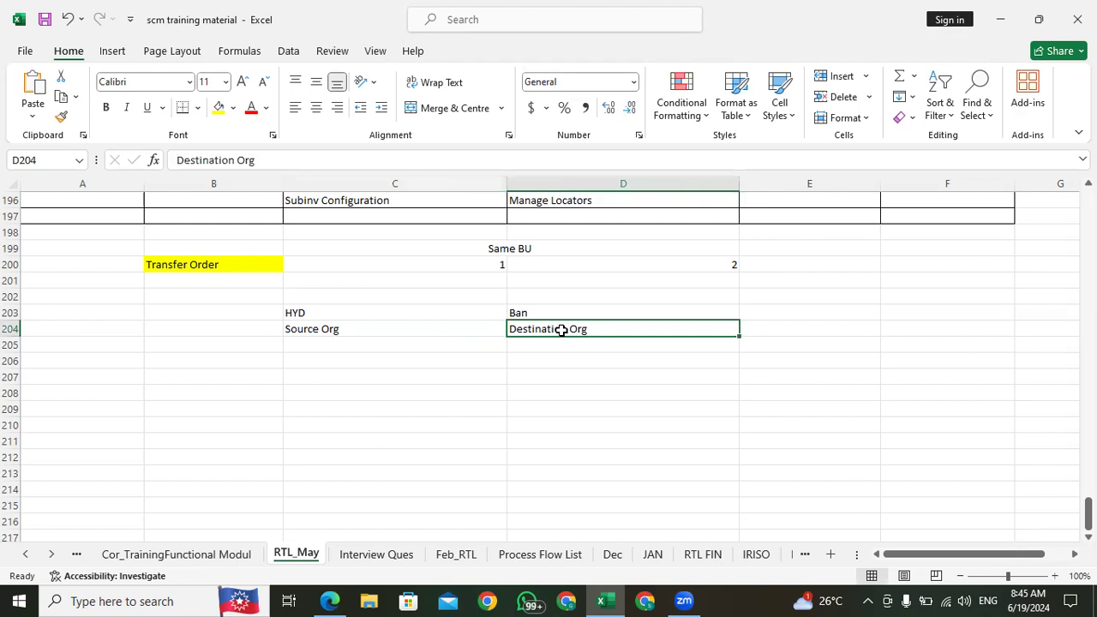
pyautogui.click(548, 345)
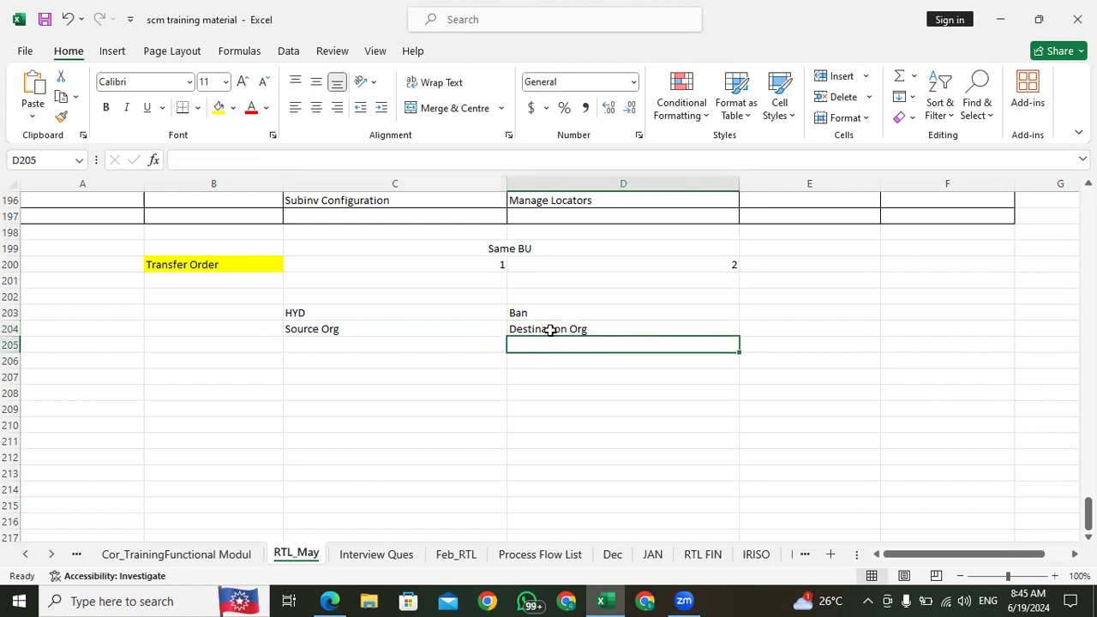
pyautogui.click(551, 329)
pyautogui.click(529, 314)
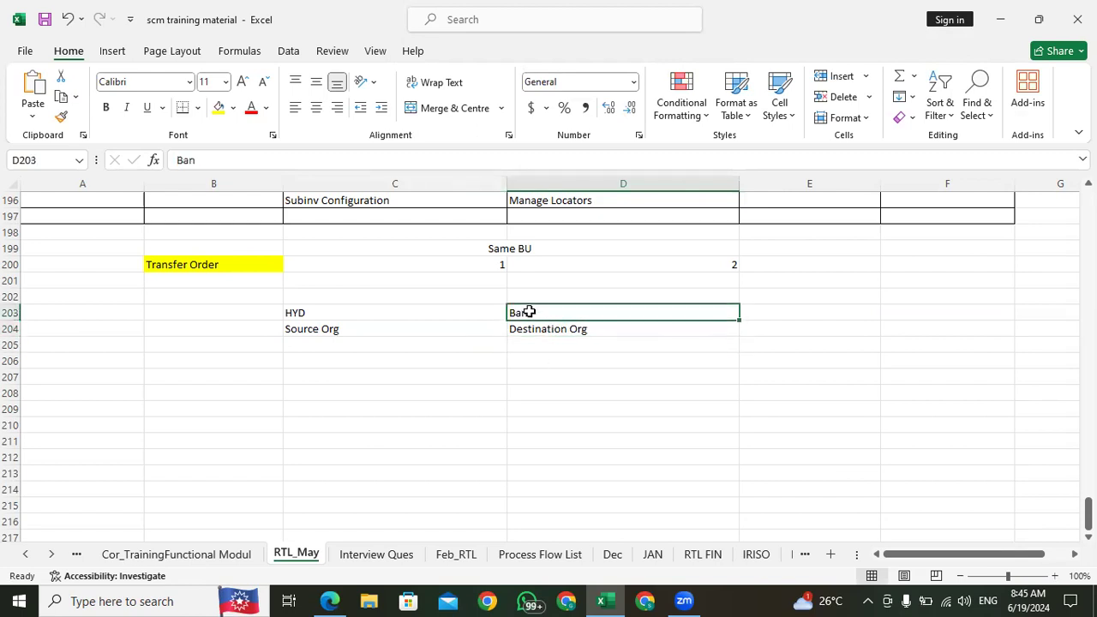
pyautogui.click(532, 329)
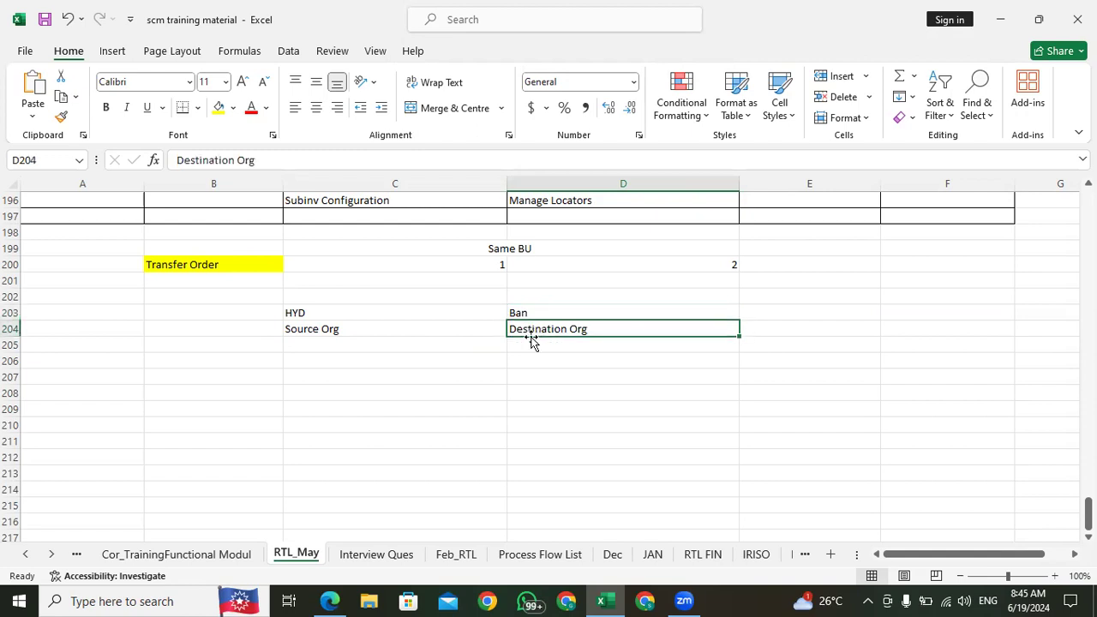
pyautogui.click(437, 336)
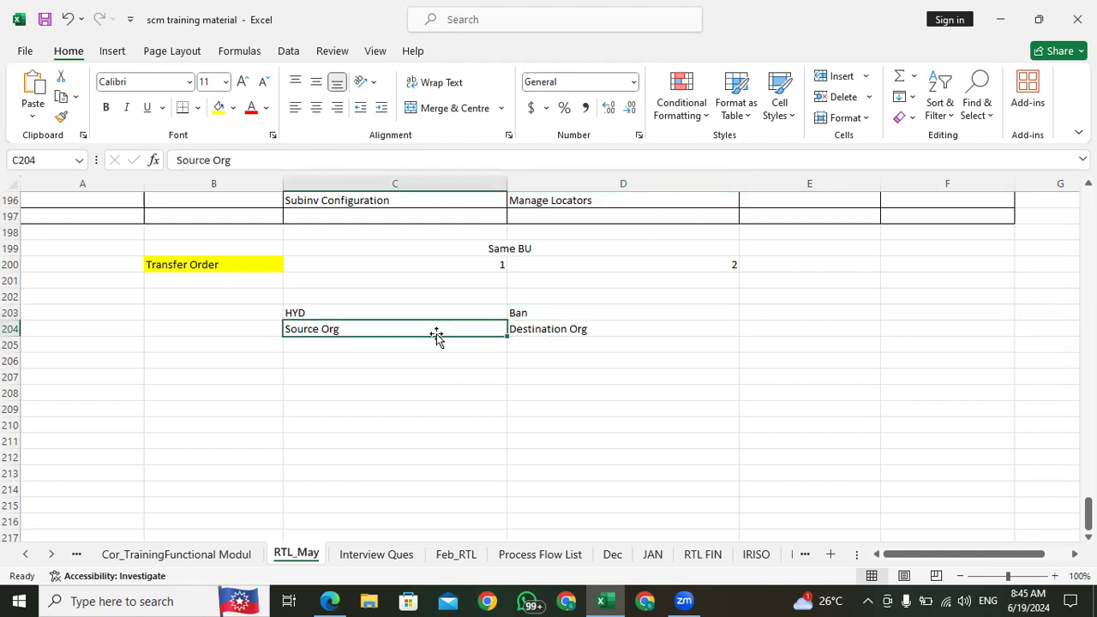
pyautogui.click(299, 315)
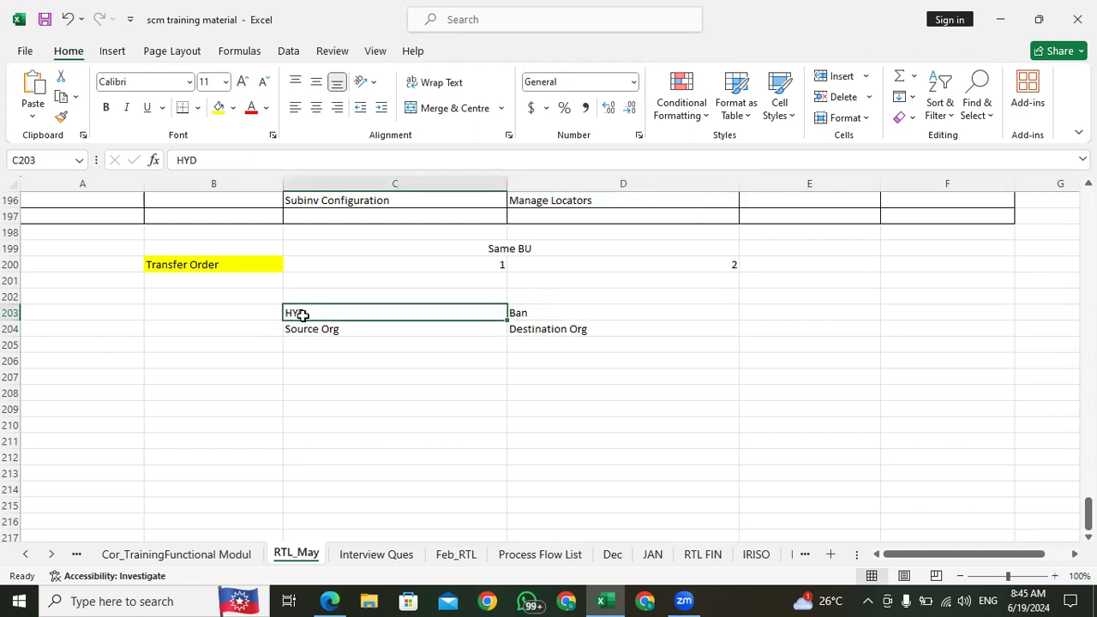
# Step: Enter "Picking The material" in C205, below the Source Org label
pyautogui.click(315, 330)
pyautogui.click(317, 344)
pyautogui.write('Picking')
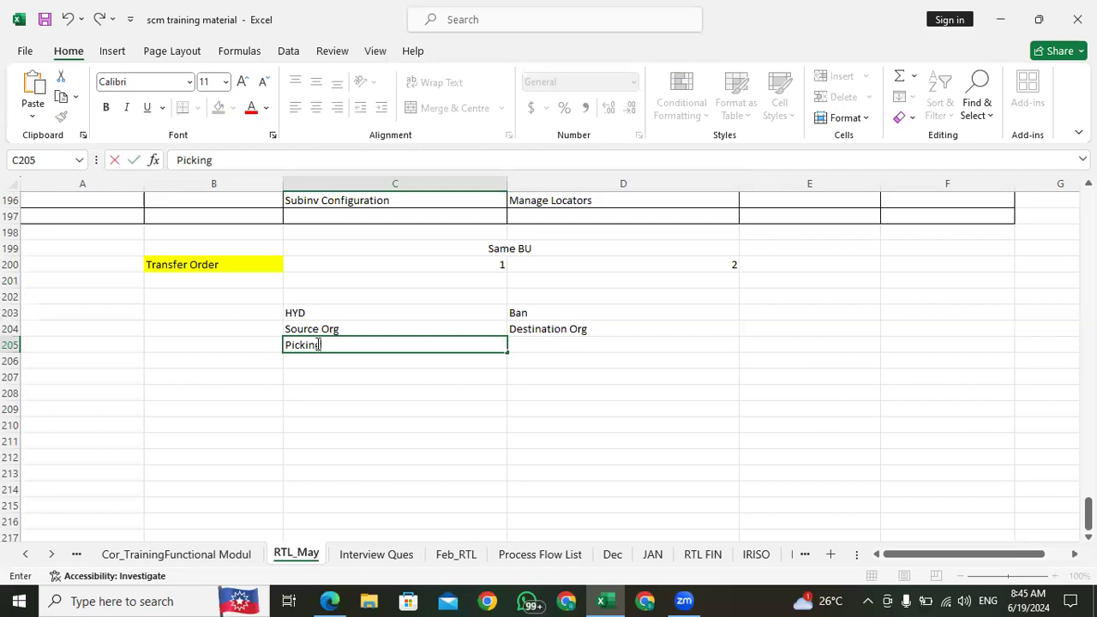
pyautogui.write(' The material')
pyautogui.press('Return')
# Step: Enter "Ship the material Ban Org" in C206 as the second source organization activity
pyautogui.write('Ship the m')
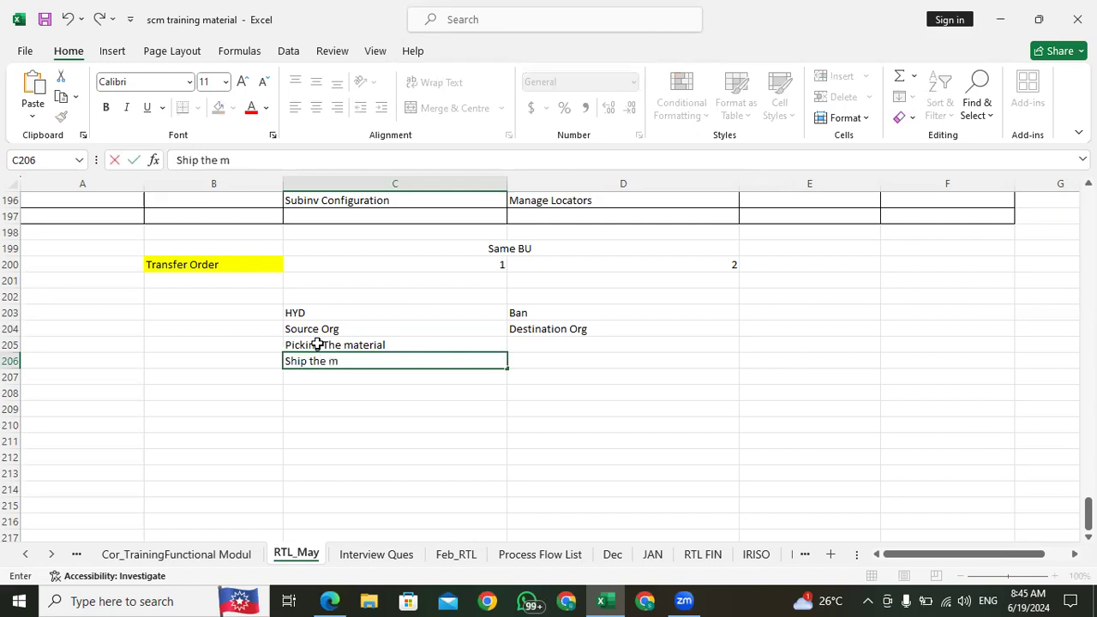
pyautogui.write('aterial Ban')
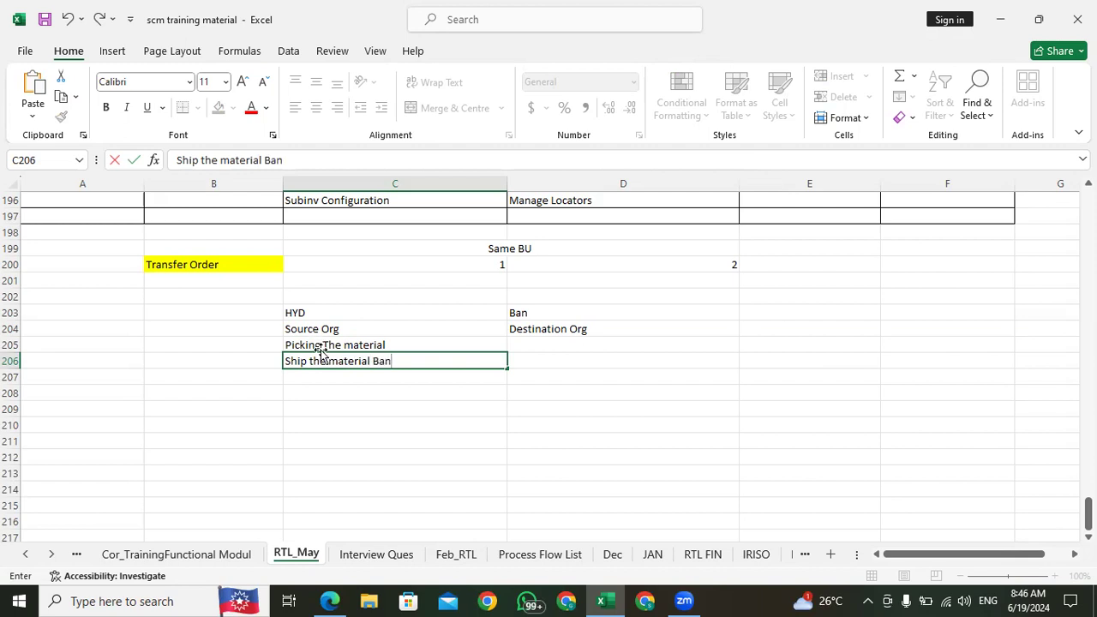
pyautogui.write(' Org')
pyautogui.click(329, 329)
pyautogui.click(366, 404)
pyautogui.click(561, 379)
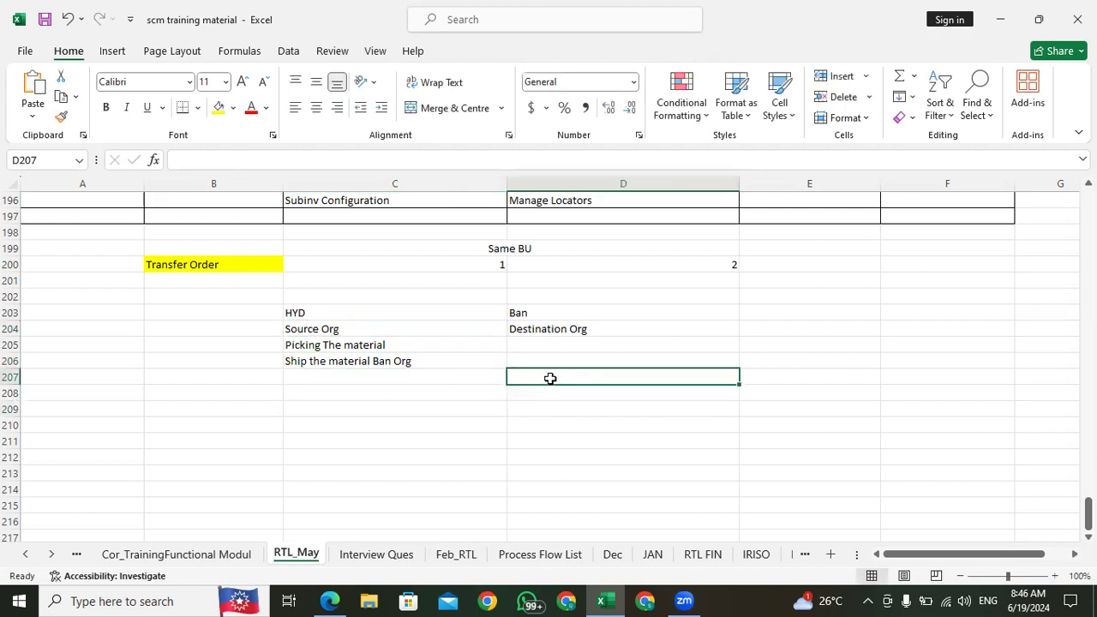
# Step: Enter the heading "Document Generated" in C208, leaving one blank row below the source organization activities
pyautogui.click(322, 393)
pyautogui.write('Doc')
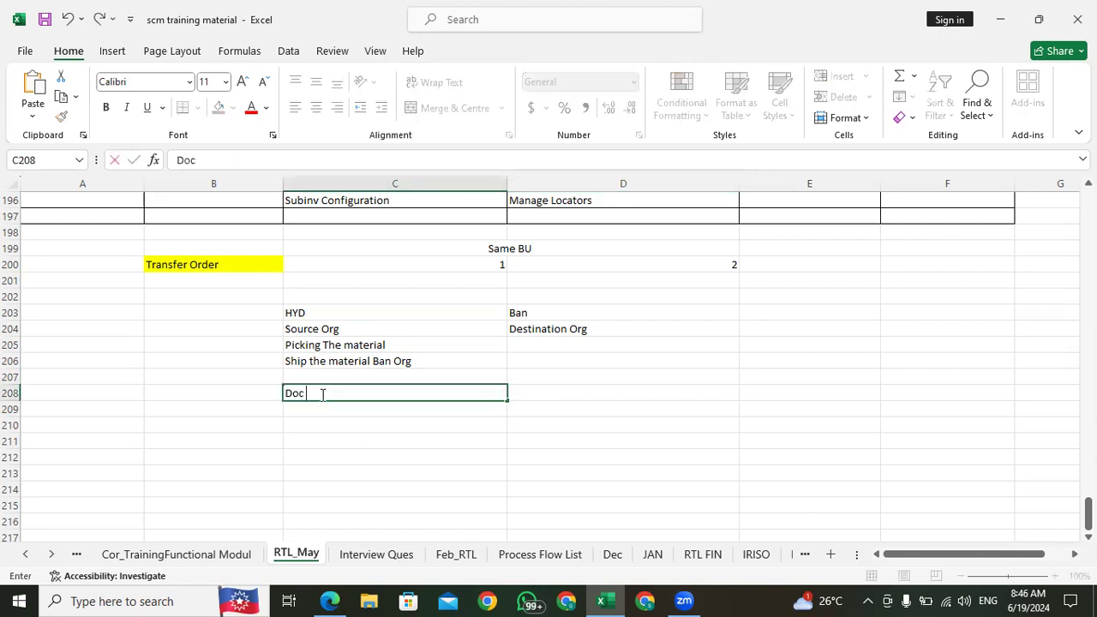
pyautogui.write('ument Generated')
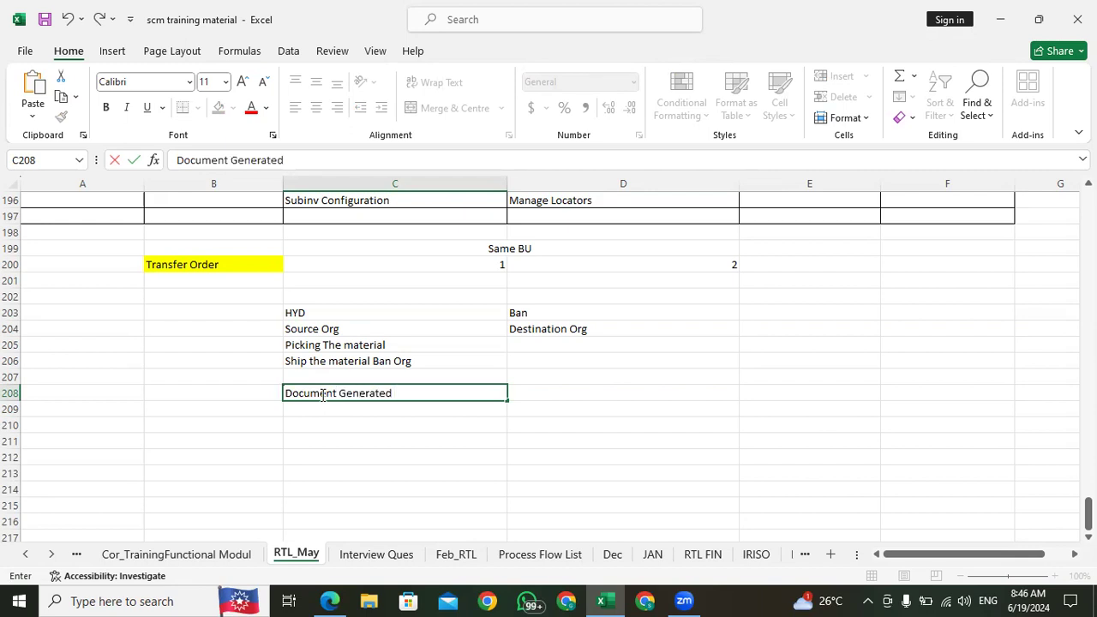
pyautogui.press('Return')
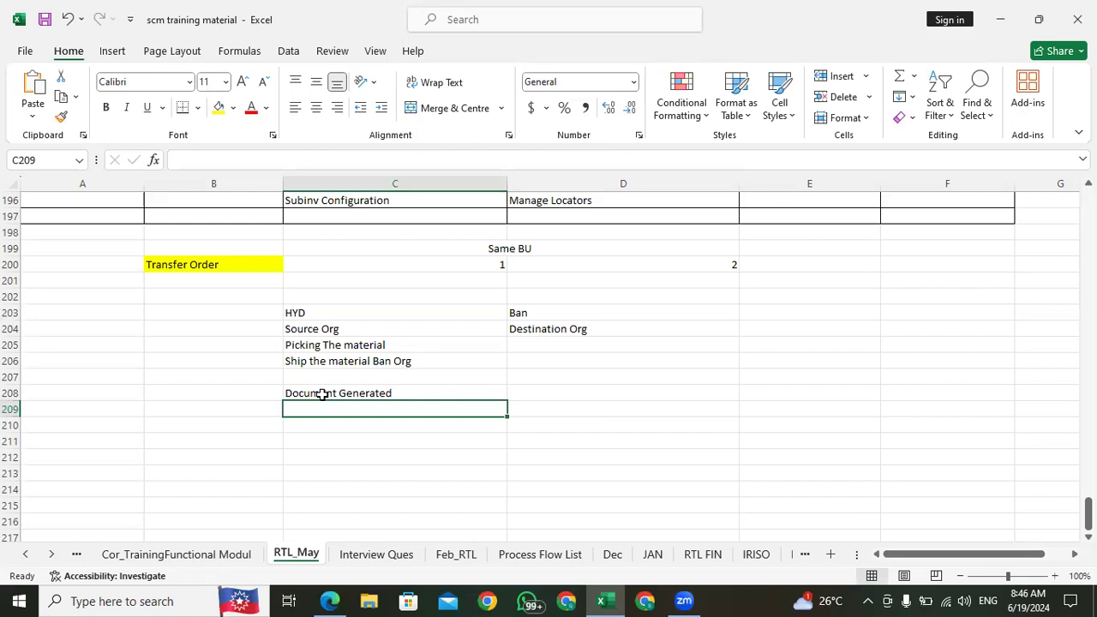
# Step: Enter "Requ From Destination Org" in C209 as the first item under the Document Generated heading
pyautogui.write('Requ')
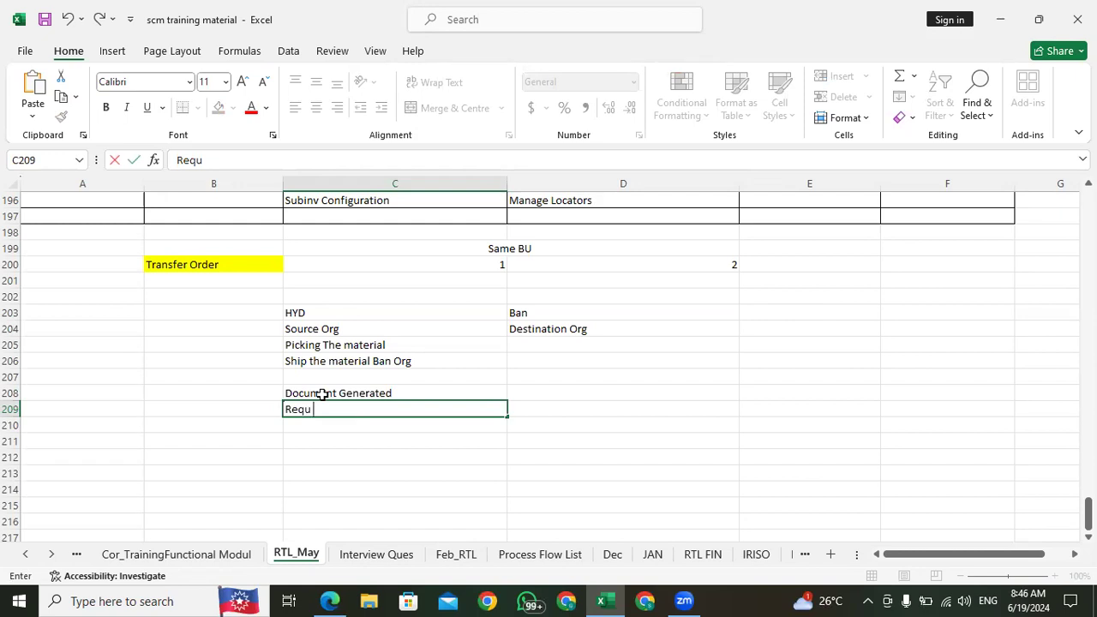
pyautogui.write(' From Destina')
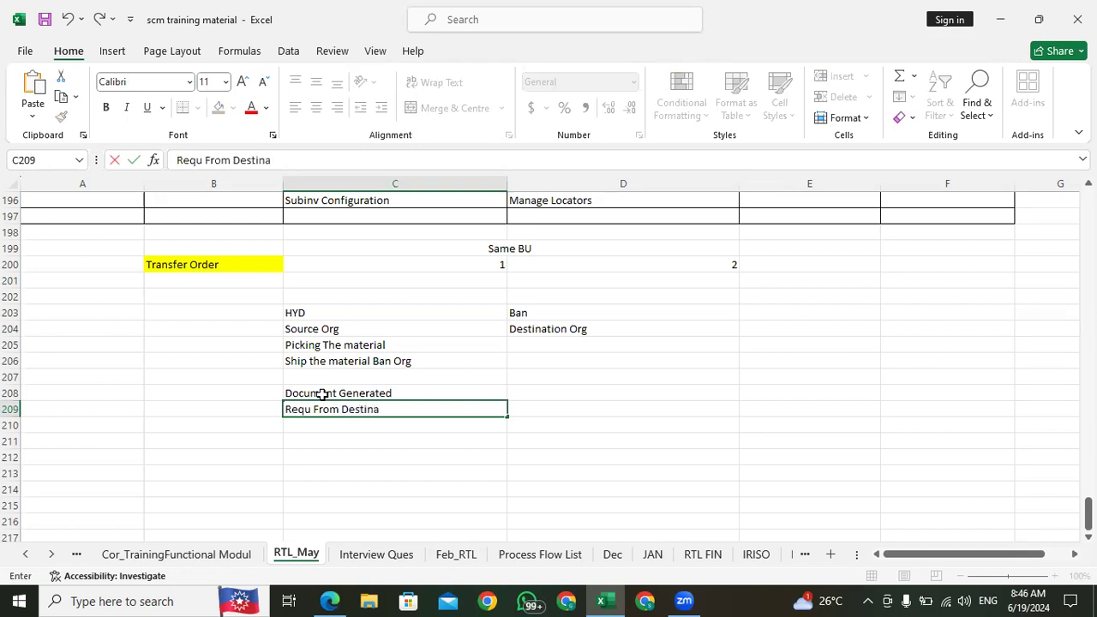
pyautogui.write('tion Org')
pyautogui.press('Return')
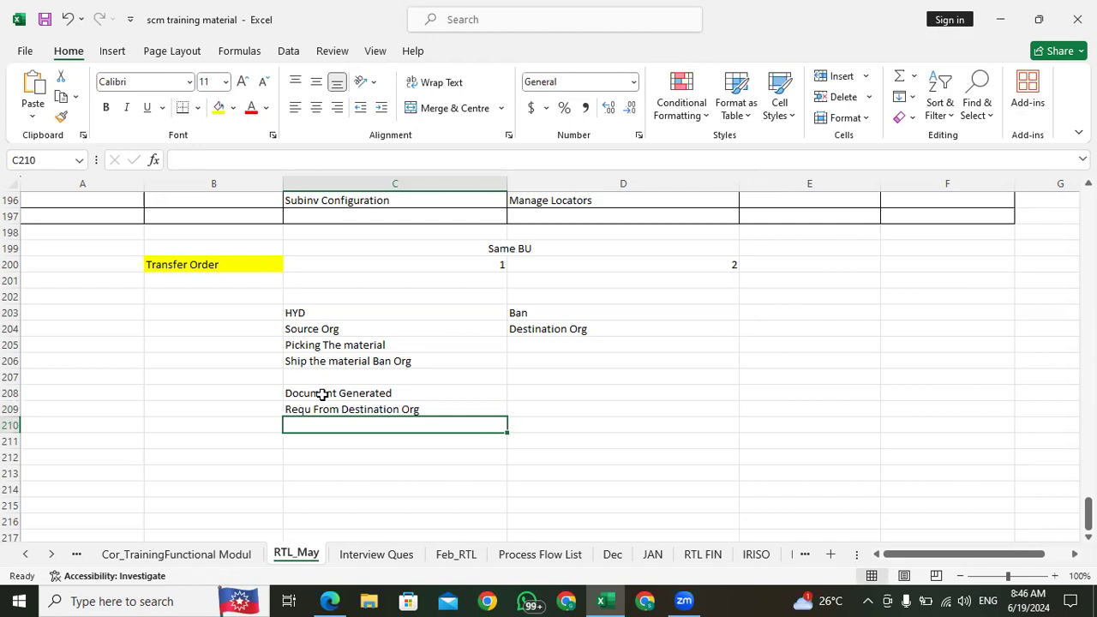
# Step: Enter "Pick Confirmataion" in C210 as the second item under the Document Generated heading
pyautogui.write('Pick')
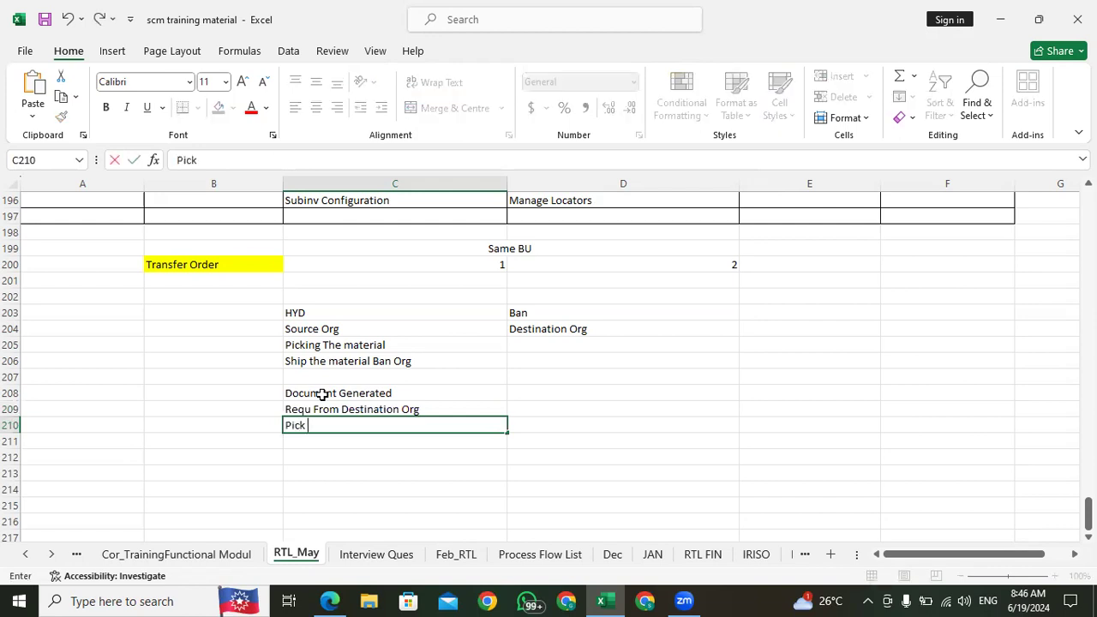
pyautogui.write(' Confirmat')
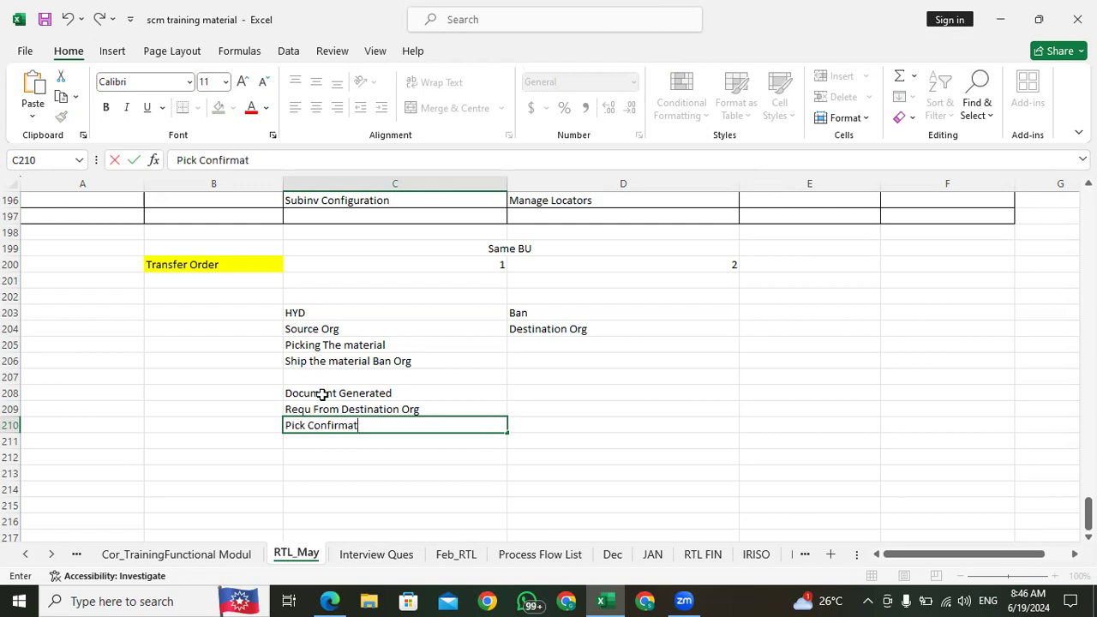
pyautogui.write('aion')
pyautogui.press('Return')
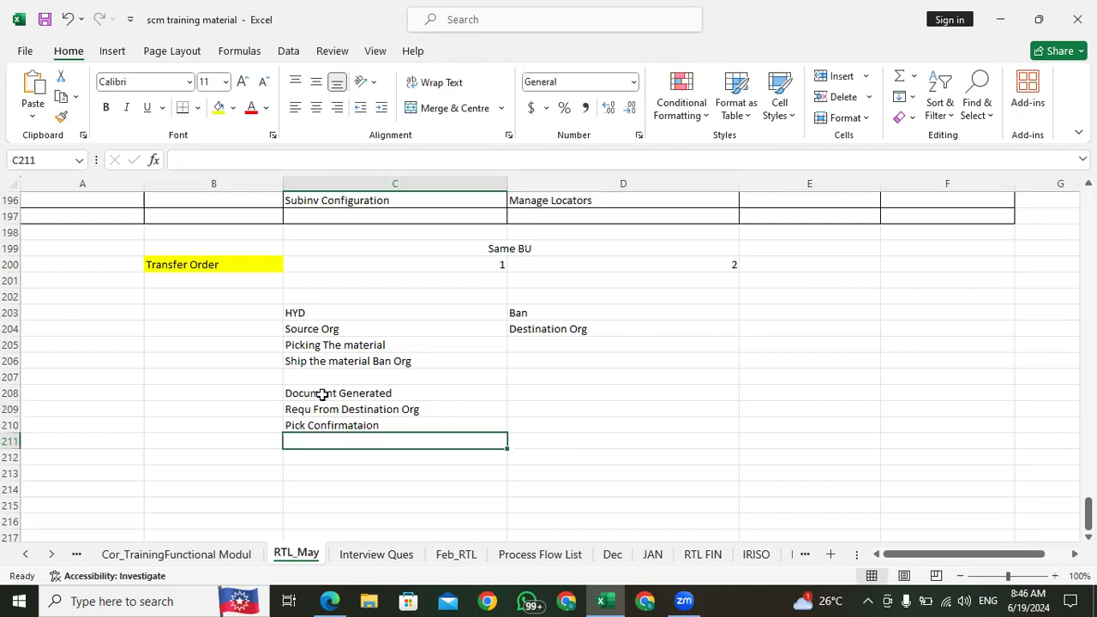
# Step: Enter "Shipment Doc" in C211 as the third item under the Document Generated heading
pyautogui.write('Shipment')
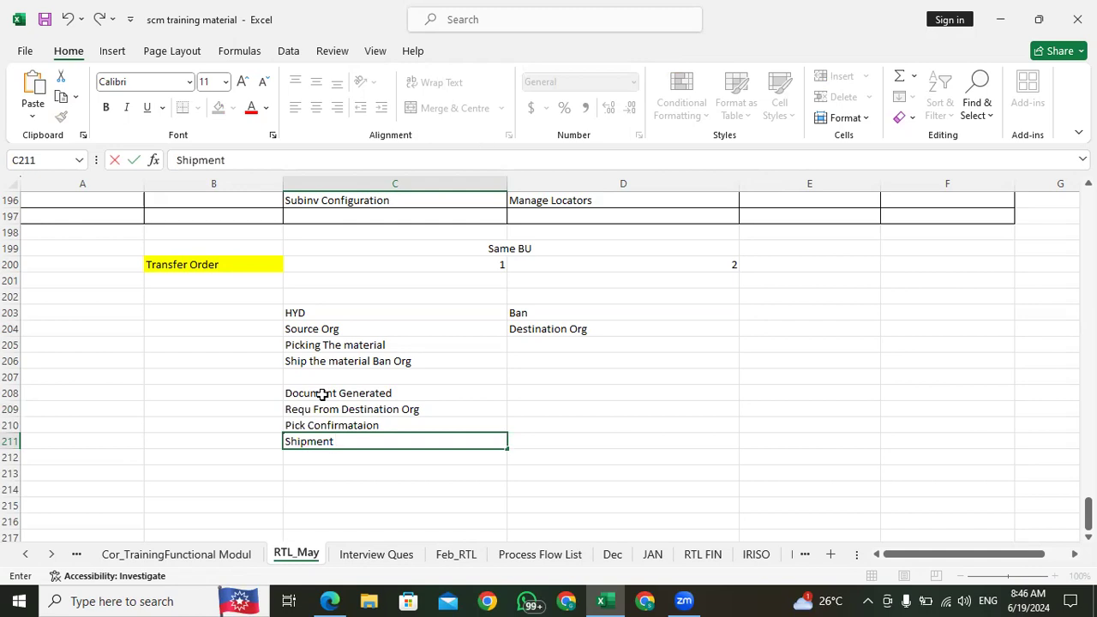
pyautogui.write(' number')
pyautogui.press('BackSpace')
pyautogui.press('BackSpace')
pyautogui.press('BackSpace')
pyautogui.press('BackSpace')
pyautogui.press('BackSpace')
pyautogui.press('BackSpace')
pyautogui.write('Doc')
# Step: Enter "Receive the Destination Org" in C212 as the last item of the Document Generated list
pyautogui.click(306, 456)
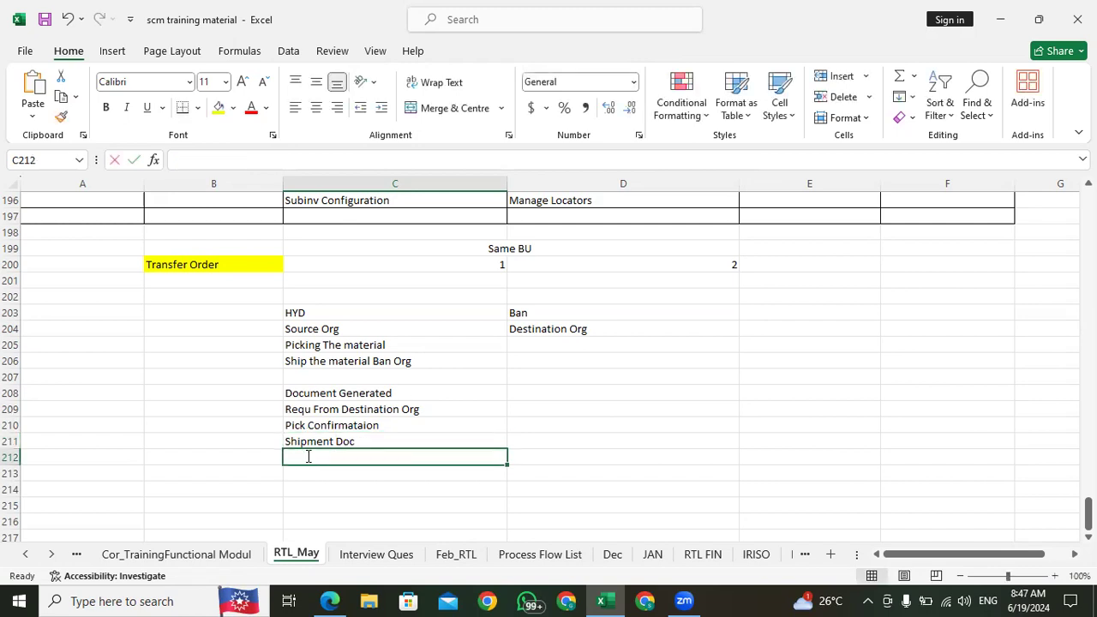
pyautogui.write('Recevive')
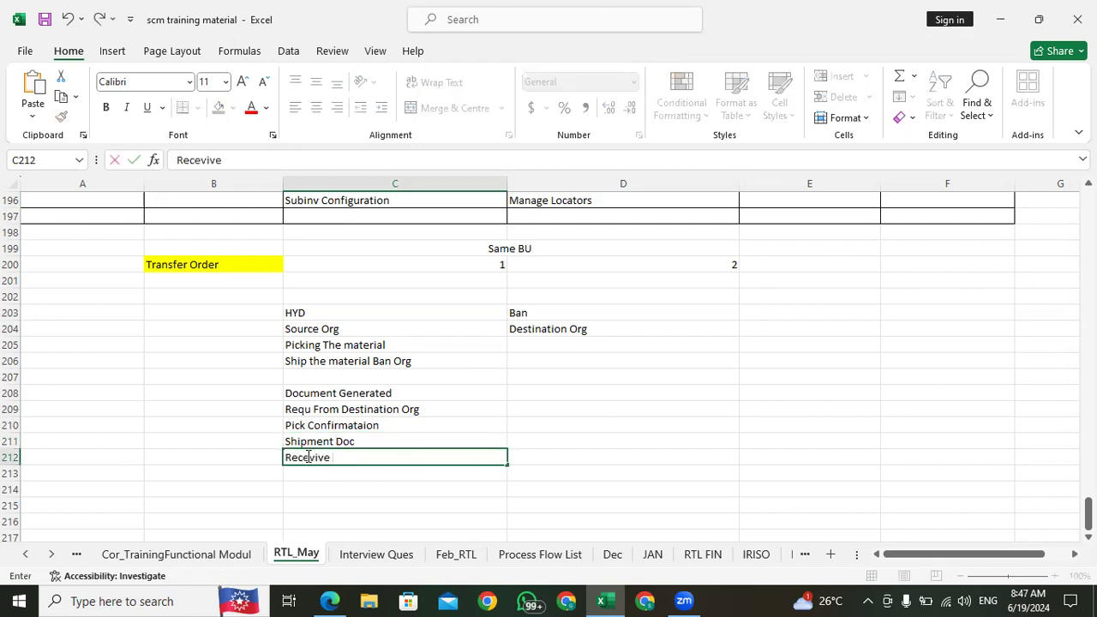
pyautogui.press('BackSpace')
pyautogui.press('BackSpace')
pyautogui.press('BackSpace')
pyautogui.press('BackSpace')
pyautogui.write('ive the Des')
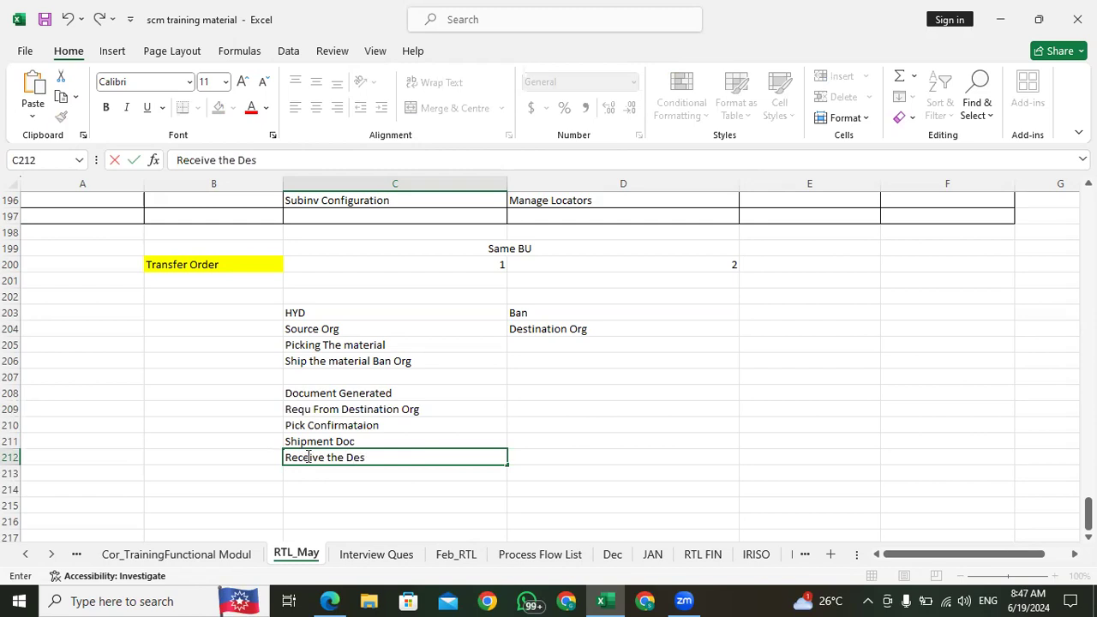
pyautogui.write('tination Org')
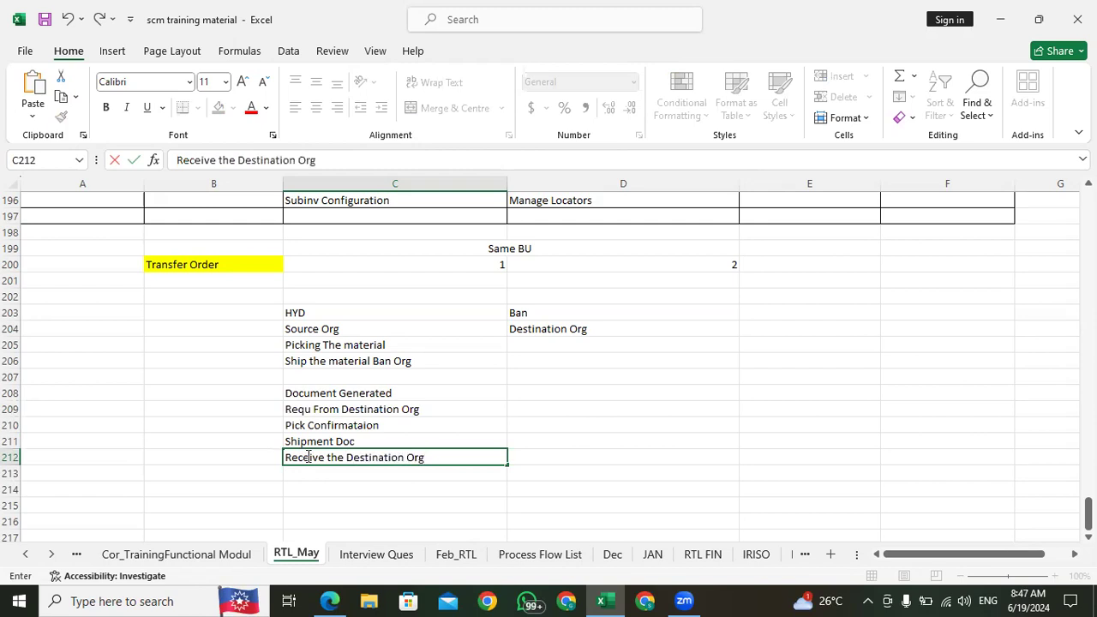
pyautogui.press('Return')
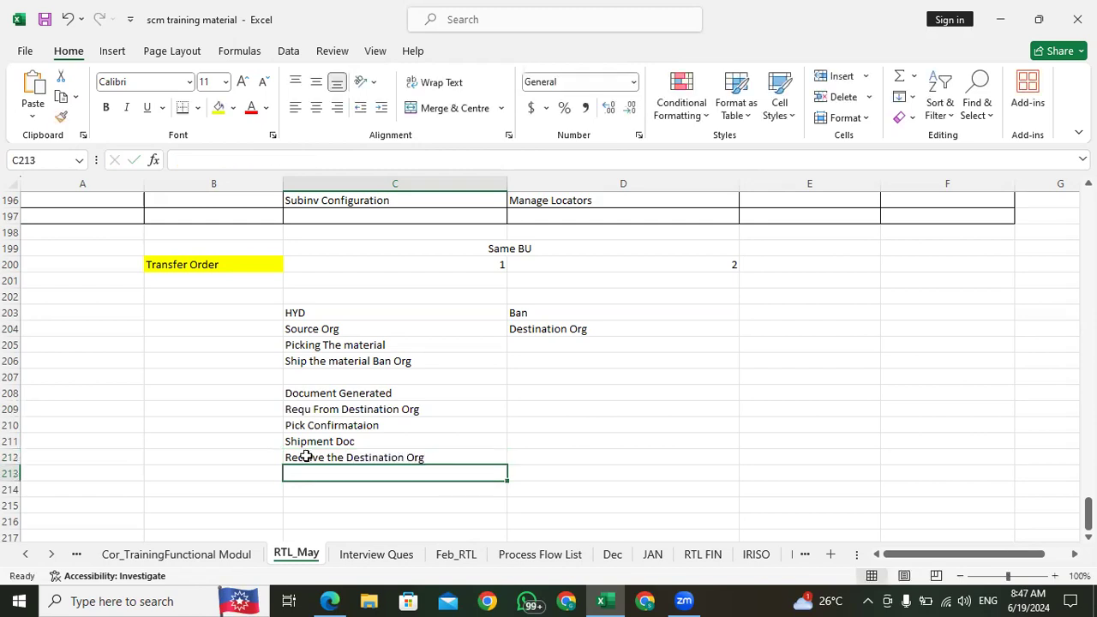
# Step: Highlight the Document Generated heading in C208 with a yellow fill
pyautogui.click(323, 394)
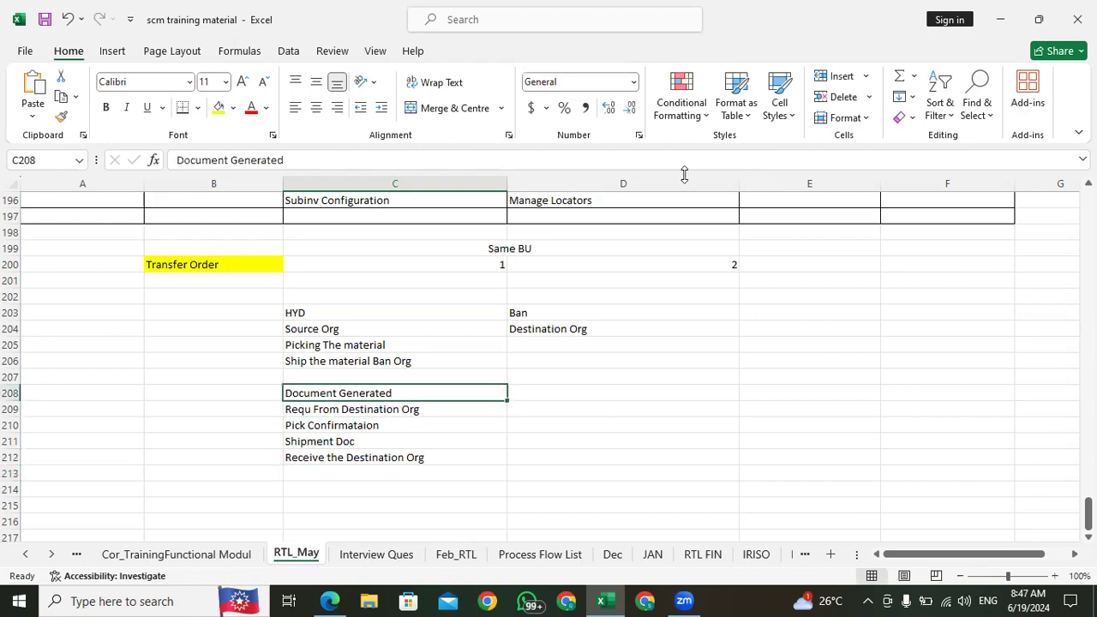
pyautogui.click(219, 108)
pyautogui.click(364, 412)
pyautogui.click(192, 265)
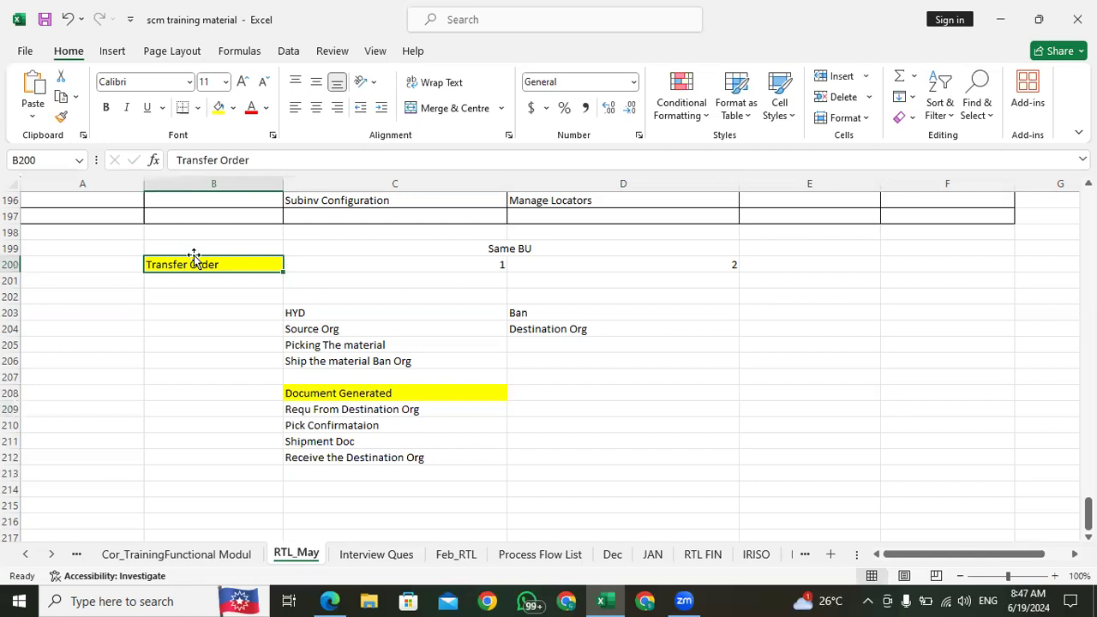
pyautogui.click(347, 410)
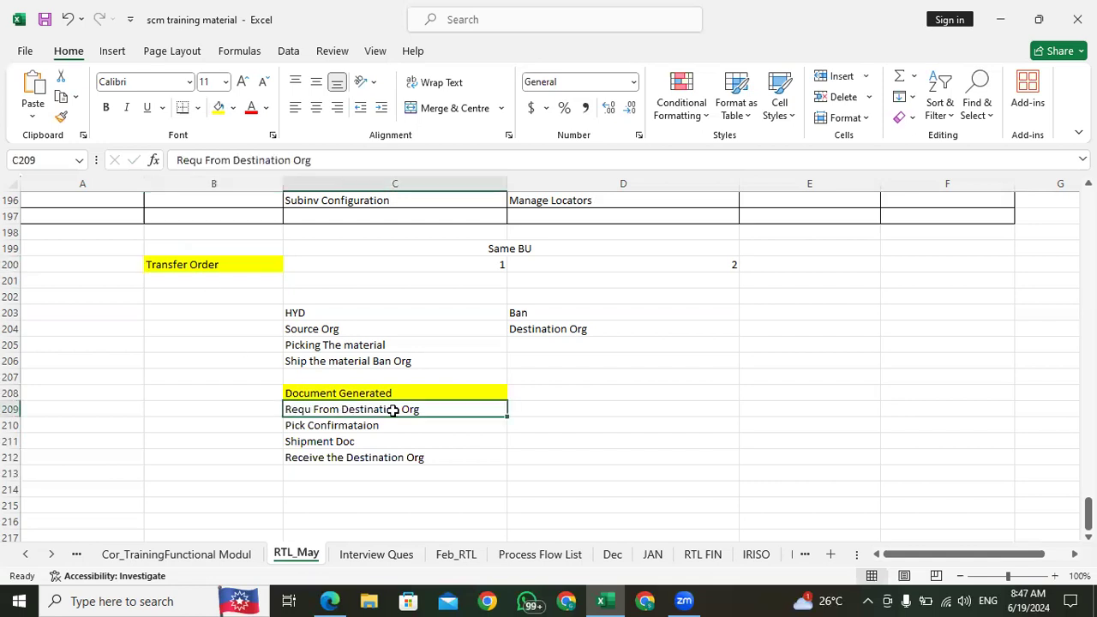
pyautogui.click(454, 441)
pyautogui.click(441, 410)
pyautogui.click(381, 312)
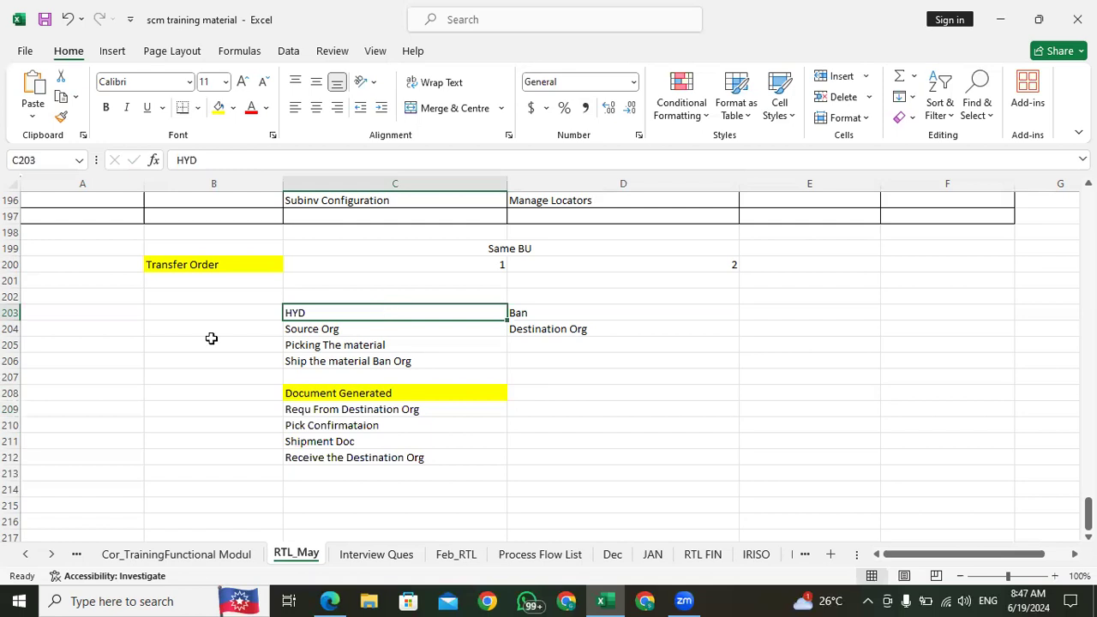
pyautogui.click(179, 247)
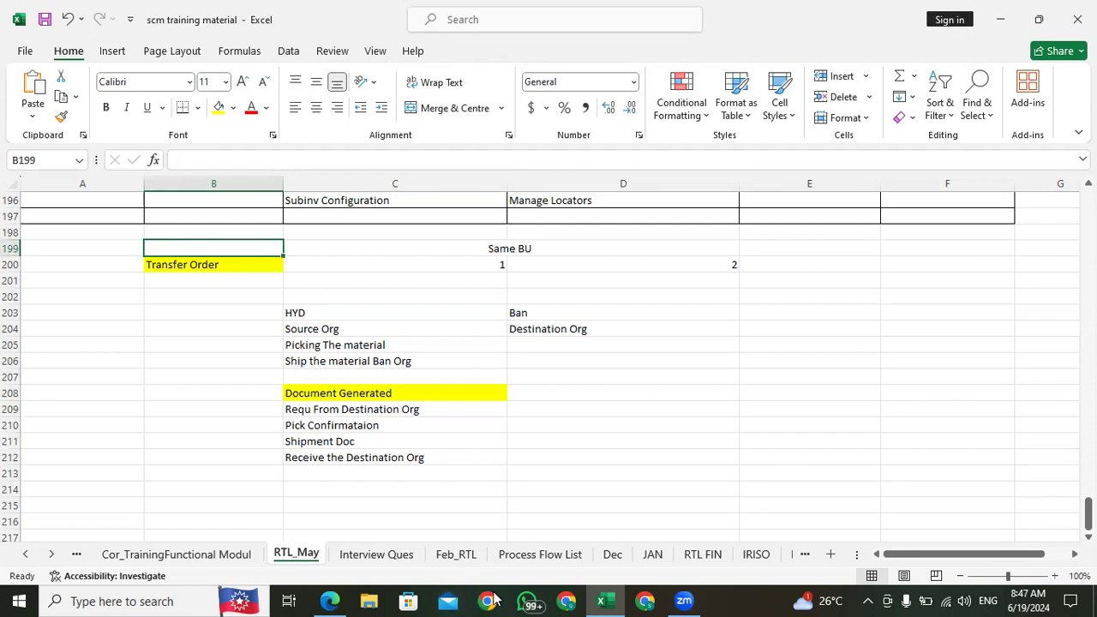
# Step: Switch to Oracle Fusion Cloud Applications in the browser and open Inventory Management under Supply Chain Execution
pyautogui.click(328, 600)
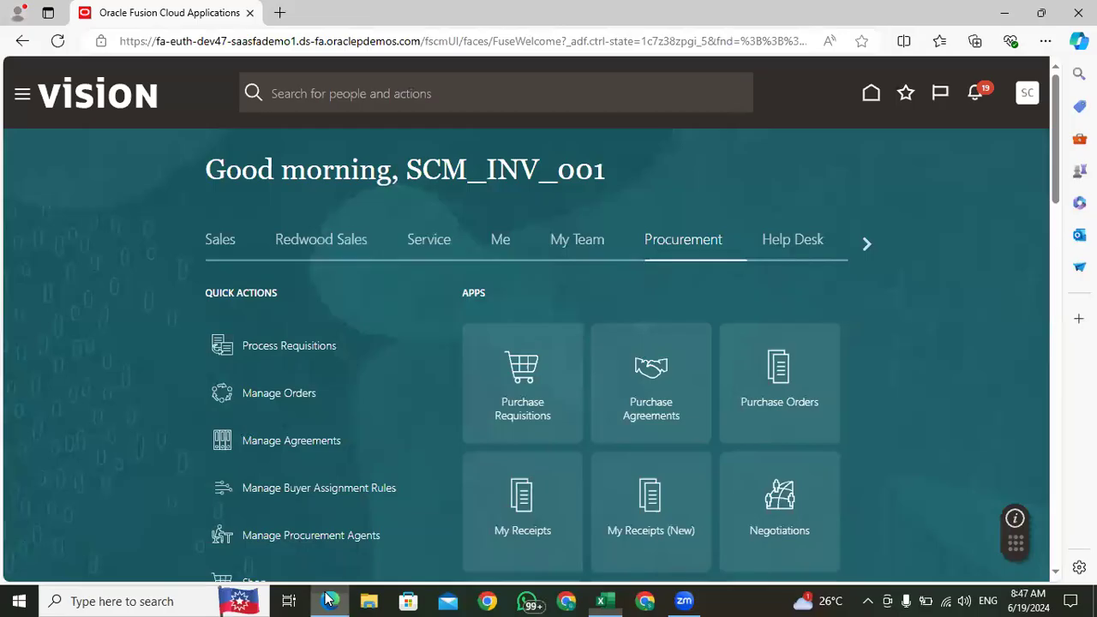
pyautogui.click(866, 247)
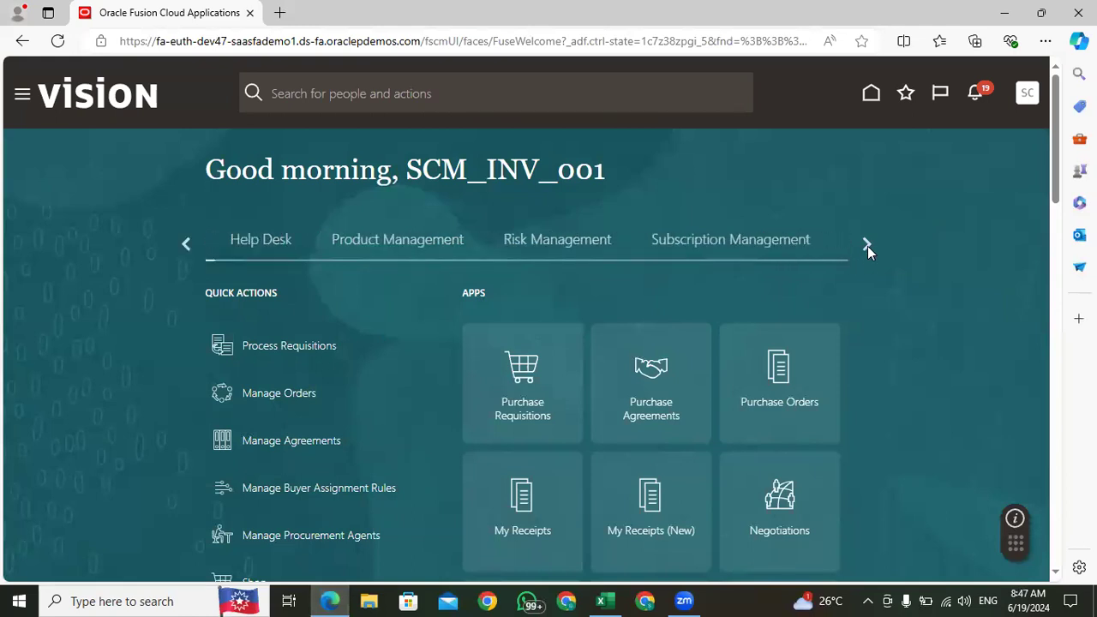
pyautogui.click(868, 246)
pyautogui.click(632, 252)
pyautogui.scroll(-2, 1057, 133)
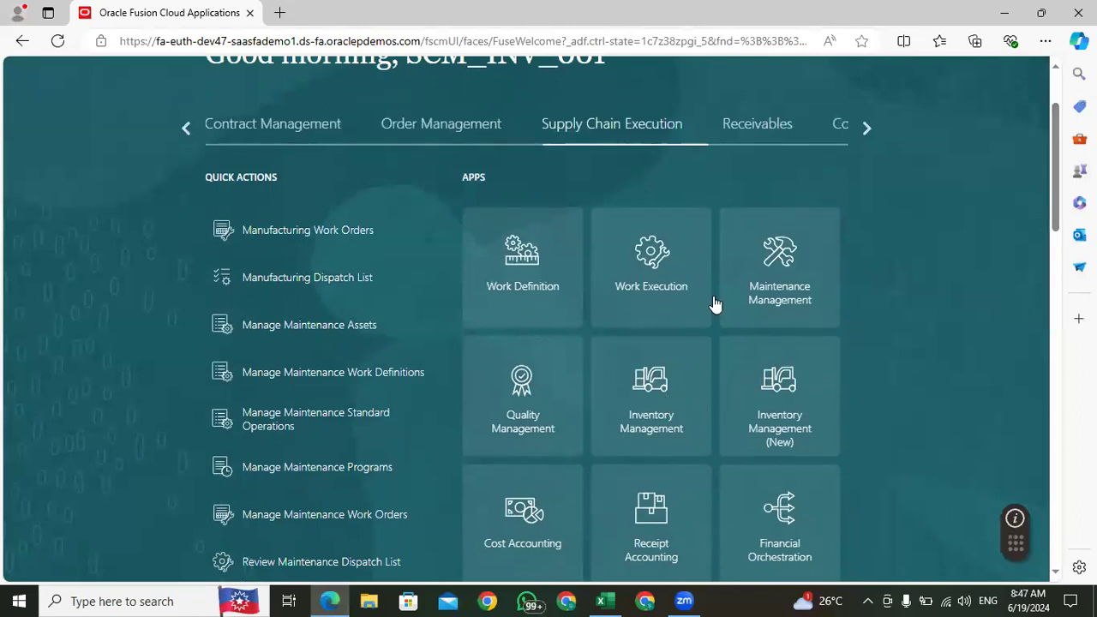
pyautogui.click(502, 310)
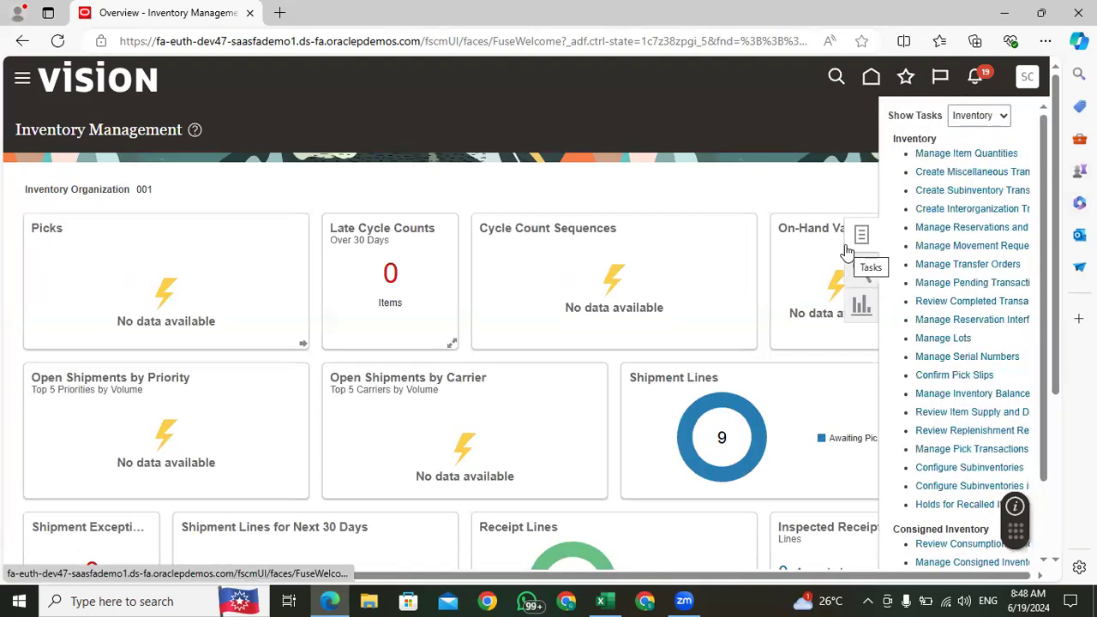
# Step: Open the Create Interorganization Transfer task, view its Destination Organization choices, and cancel without creating a transfer
pyautogui.click(954, 209)
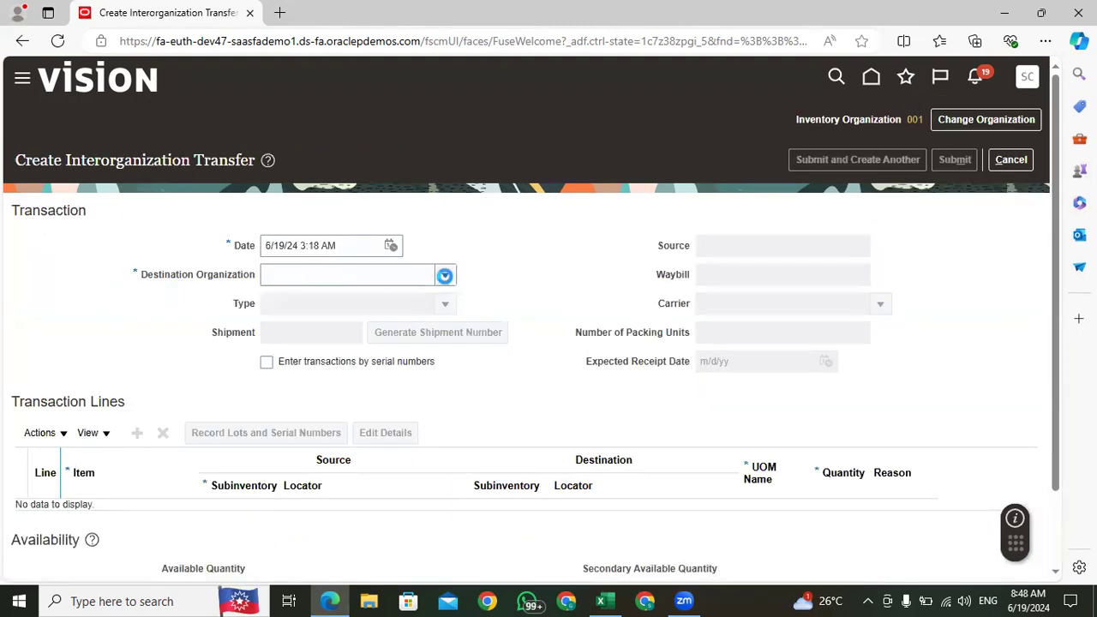
pyautogui.click(445, 276)
pyautogui.click(552, 265)
pyautogui.click(1011, 159)
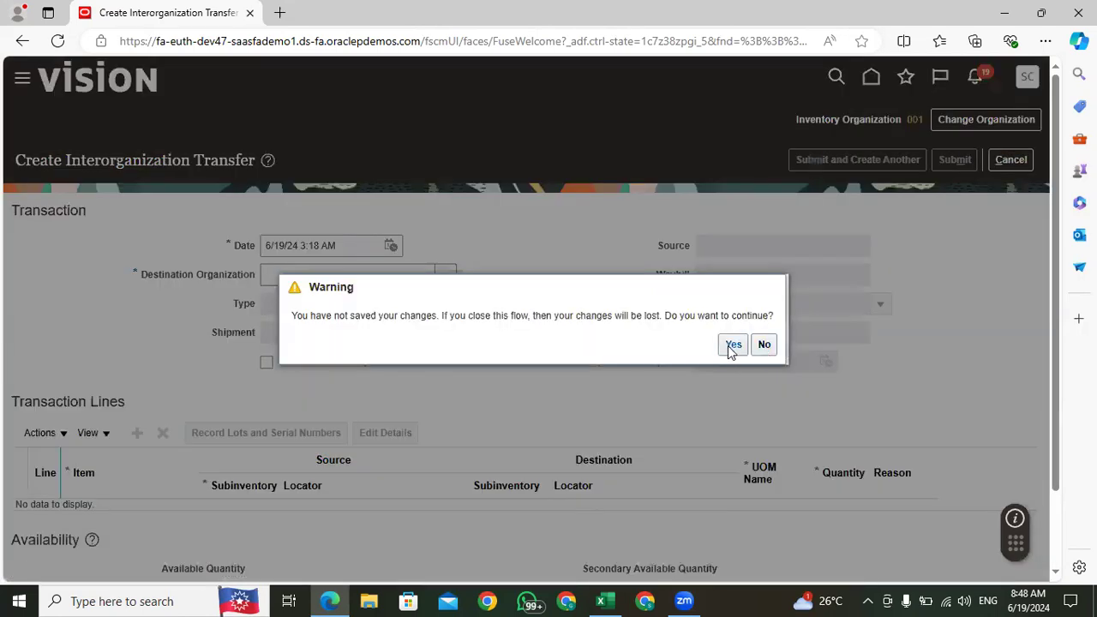
pyautogui.click(731, 348)
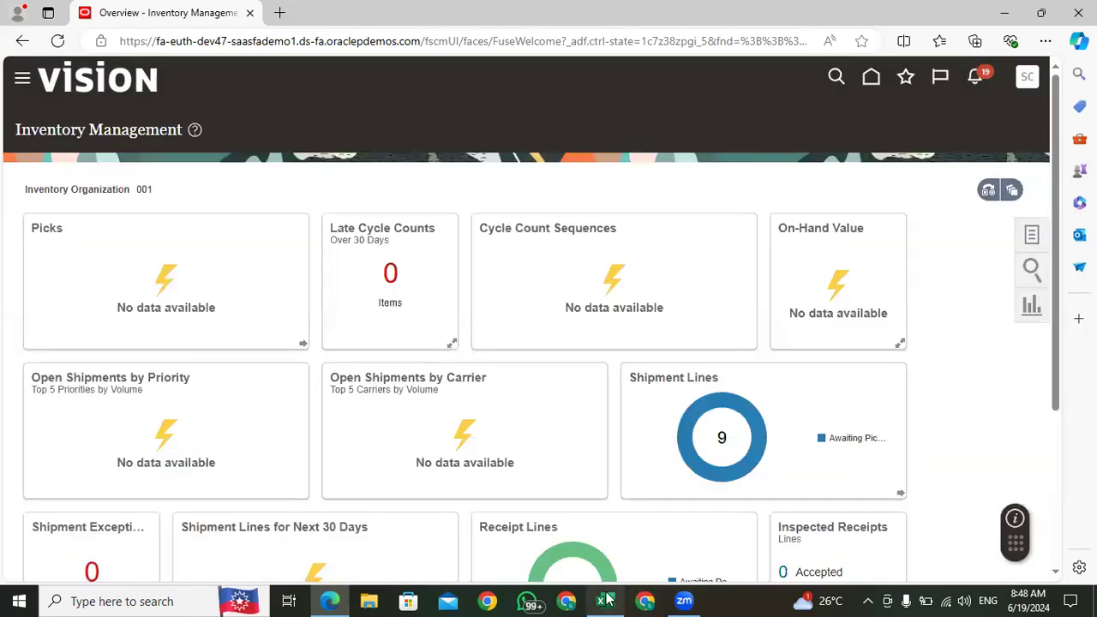
# Step: Switch back to the scm training material workbook in Excel and enter "Setup" in B214 below the Document Generated list
pyautogui.click(607, 600)
pyautogui.click(218, 473)
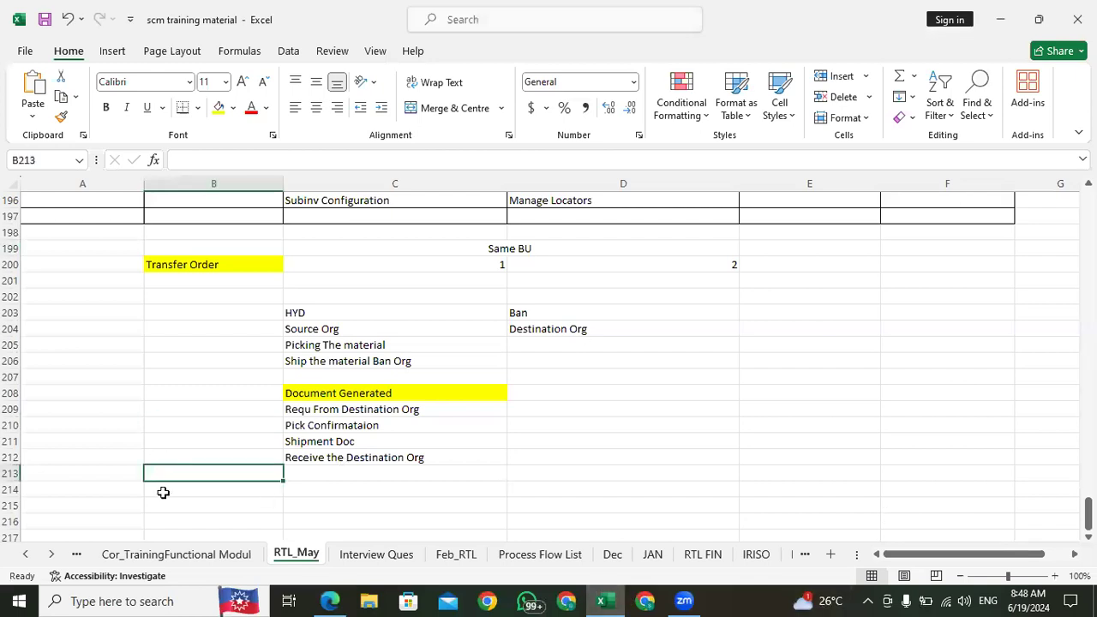
pyautogui.click(170, 492)
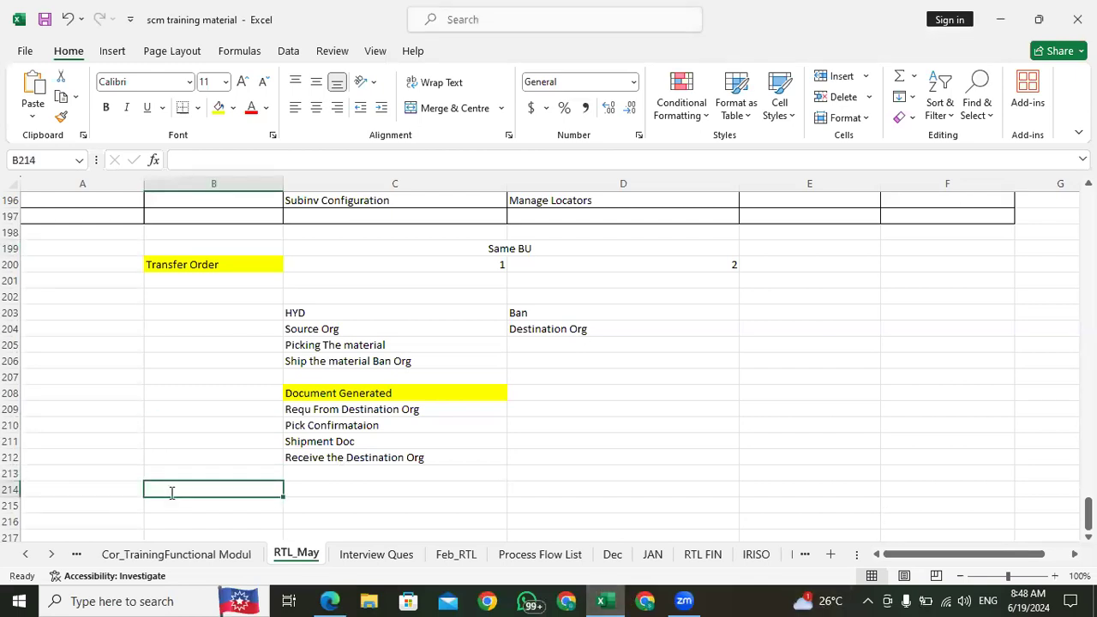
pyautogui.write('Setup')
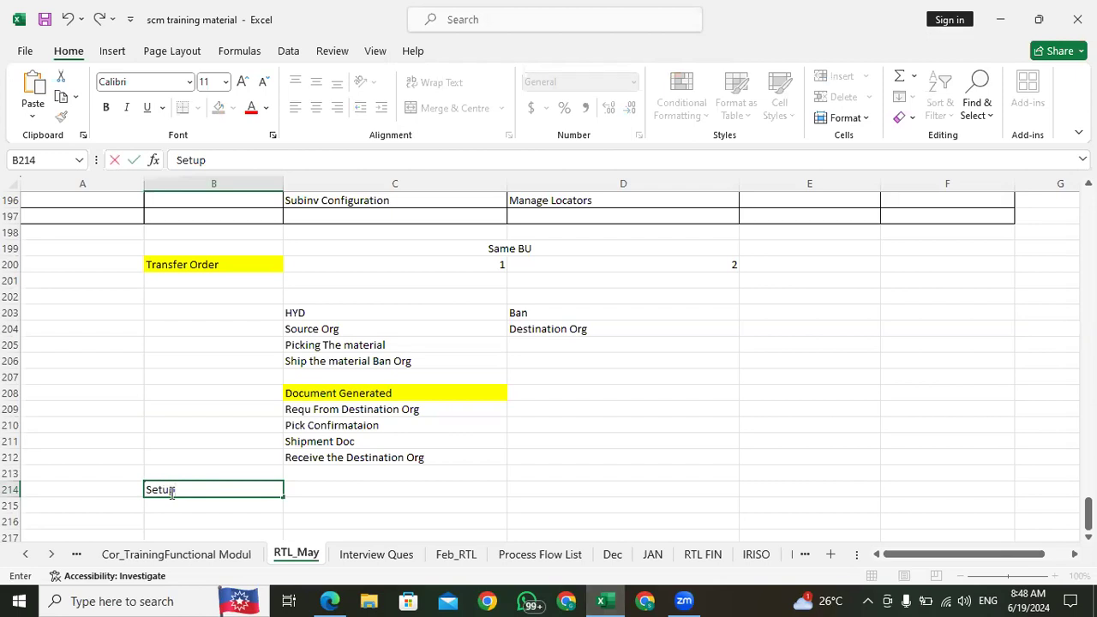
pyautogui.click(318, 490)
pyautogui.click(238, 489)
pyautogui.click(307, 490)
pyautogui.click(245, 490)
pyautogui.click(318, 489)
pyautogui.click(269, 487)
pyautogui.click(322, 485)
pyautogui.click(233, 485)
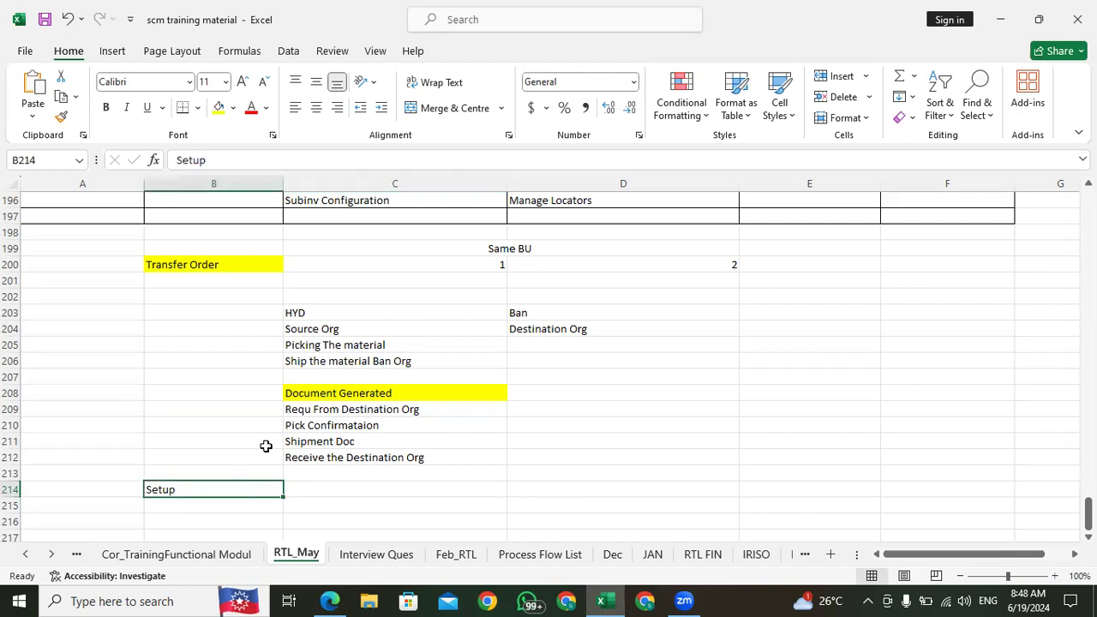
pyautogui.click(305, 492)
pyautogui.click(342, 443)
pyautogui.click(304, 485)
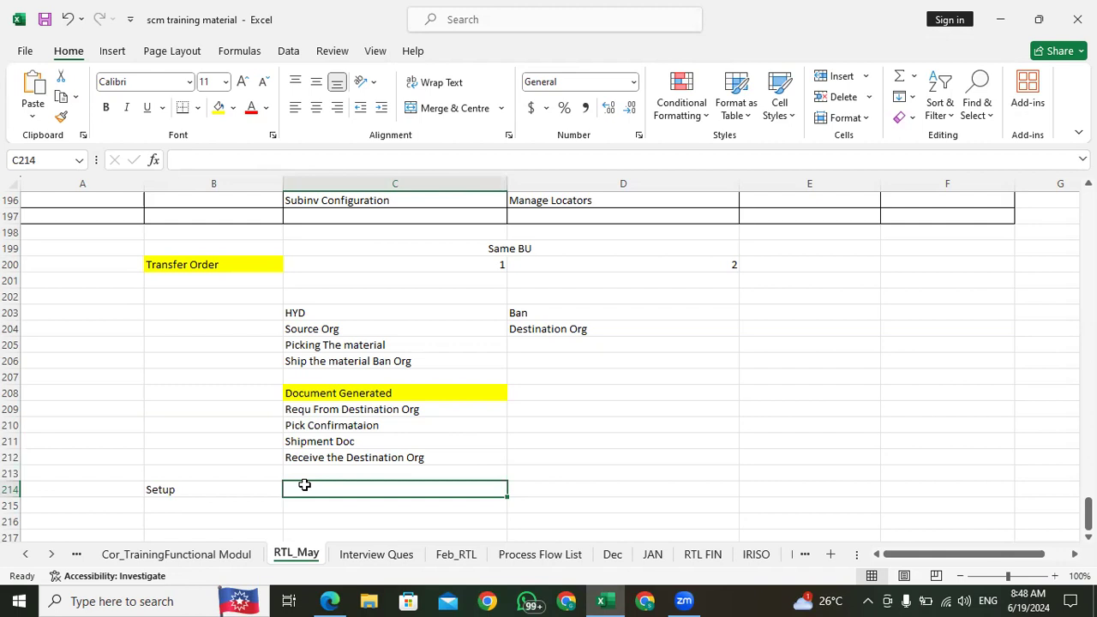
# Step: Highlight the Setup heading in B214 with a yellow fill
pyautogui.click(213, 487)
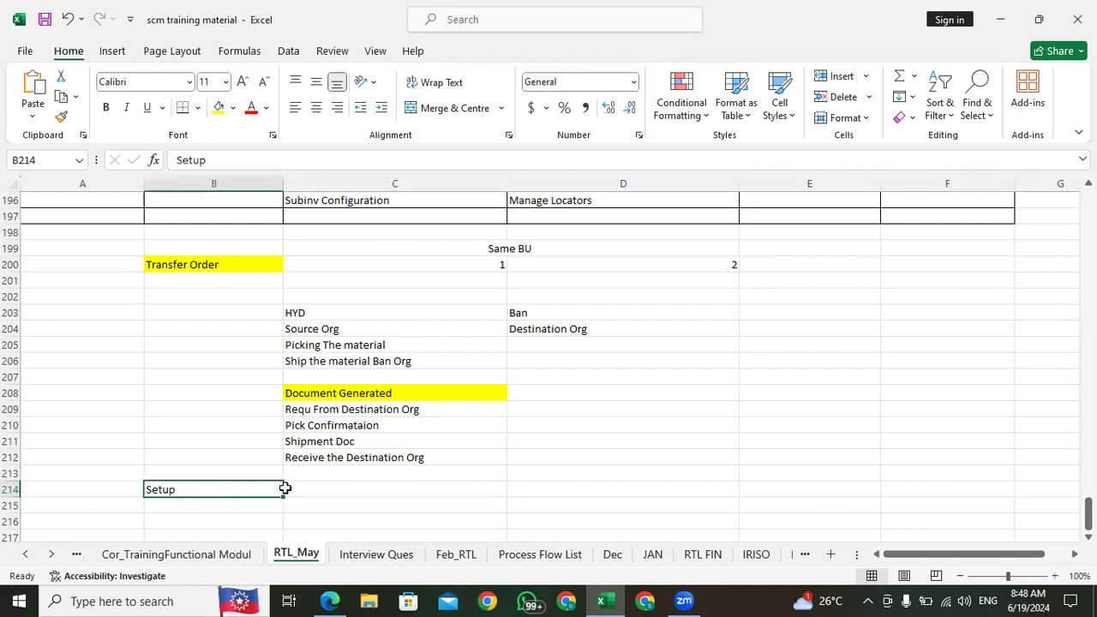
pyautogui.click(218, 108)
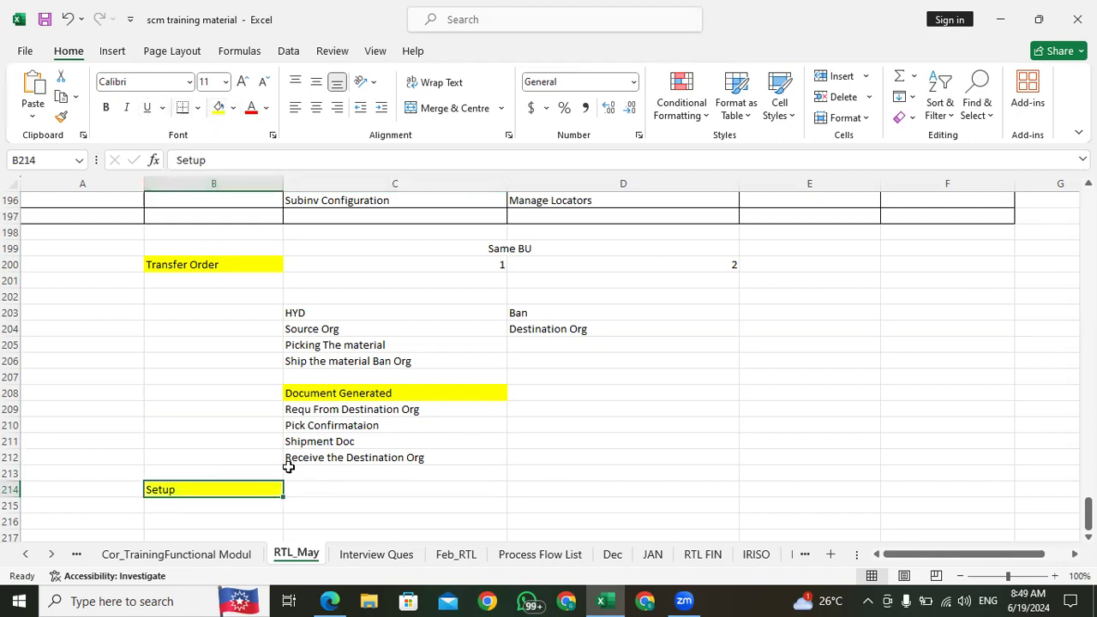
# Step: Enter "Item Level" in C214 beside the Setup heading
pyautogui.click(331, 499)
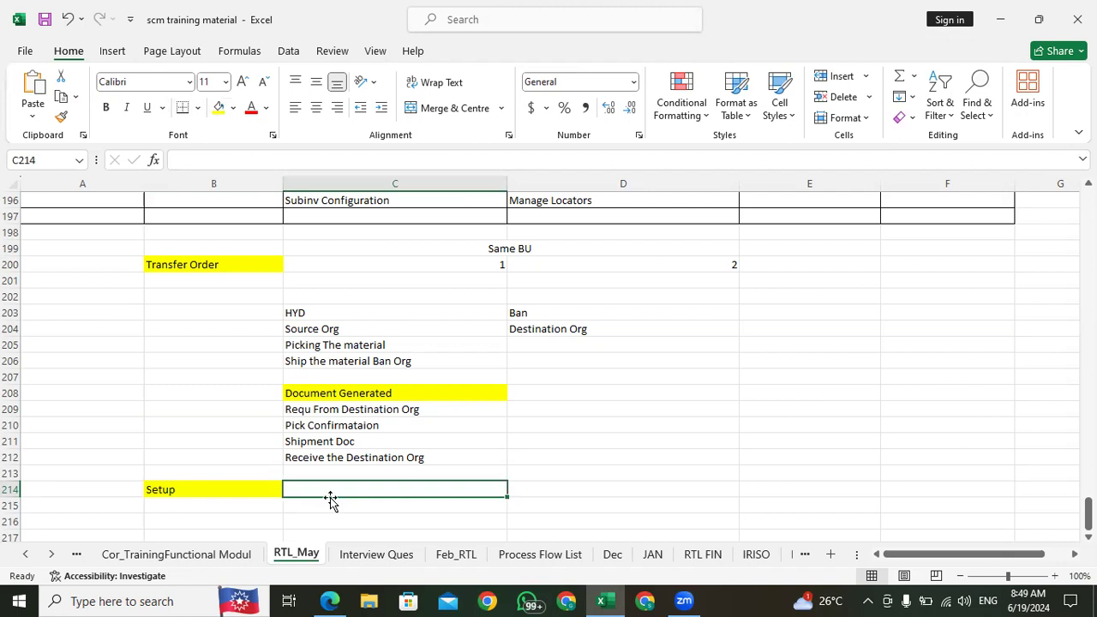
pyautogui.write('Item Level')
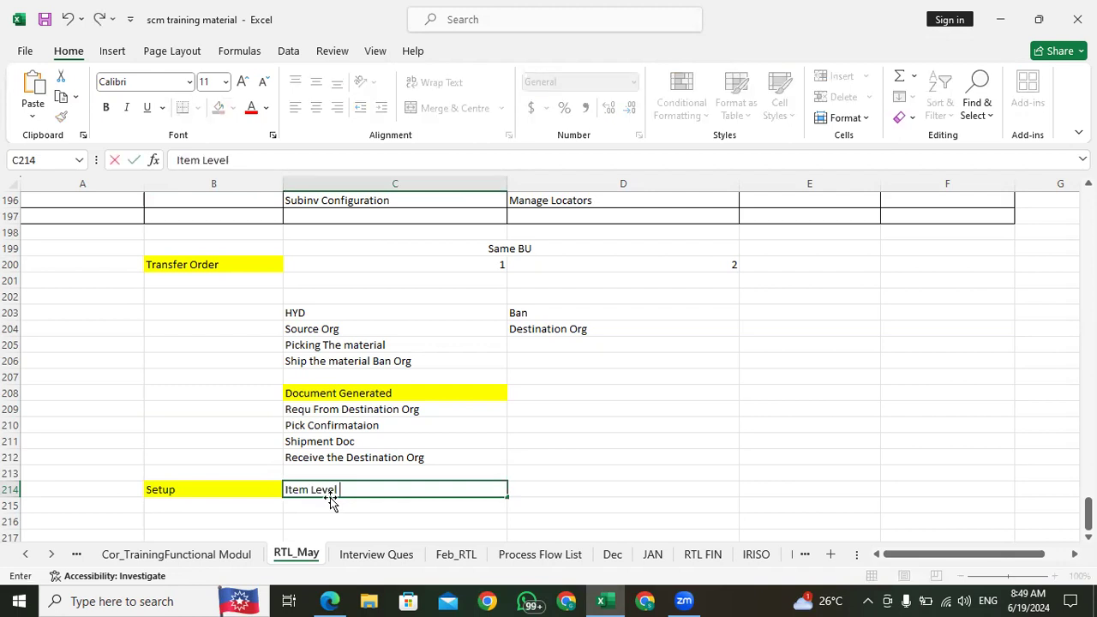
pyautogui.press('Tab')
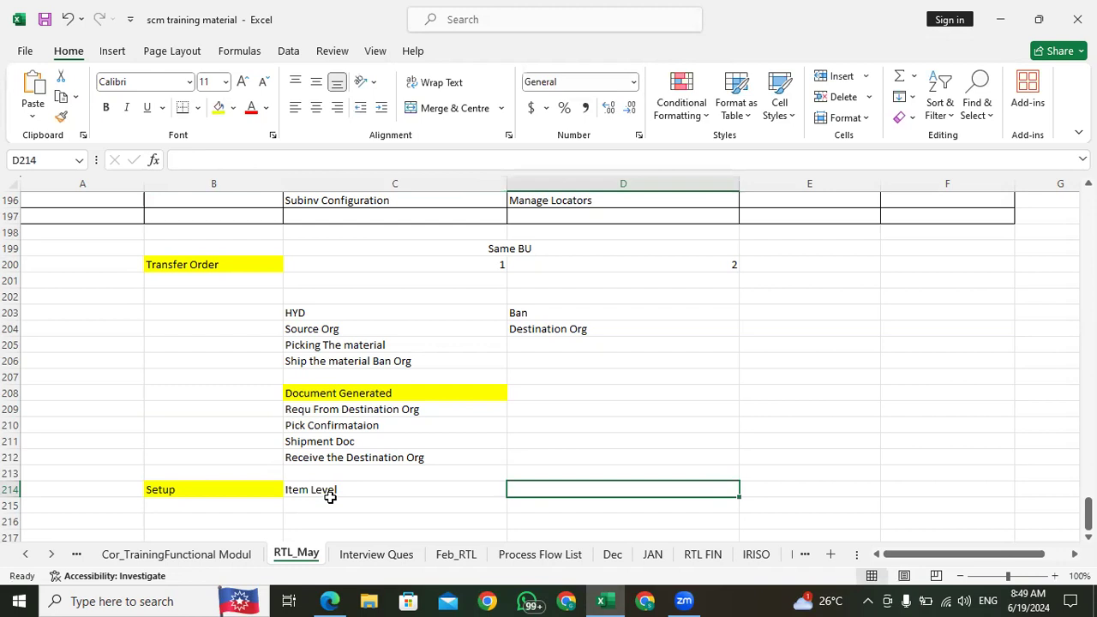
# Step: Enter "Item Must" in D214 as the note for the Item Level setup
pyautogui.write('It')
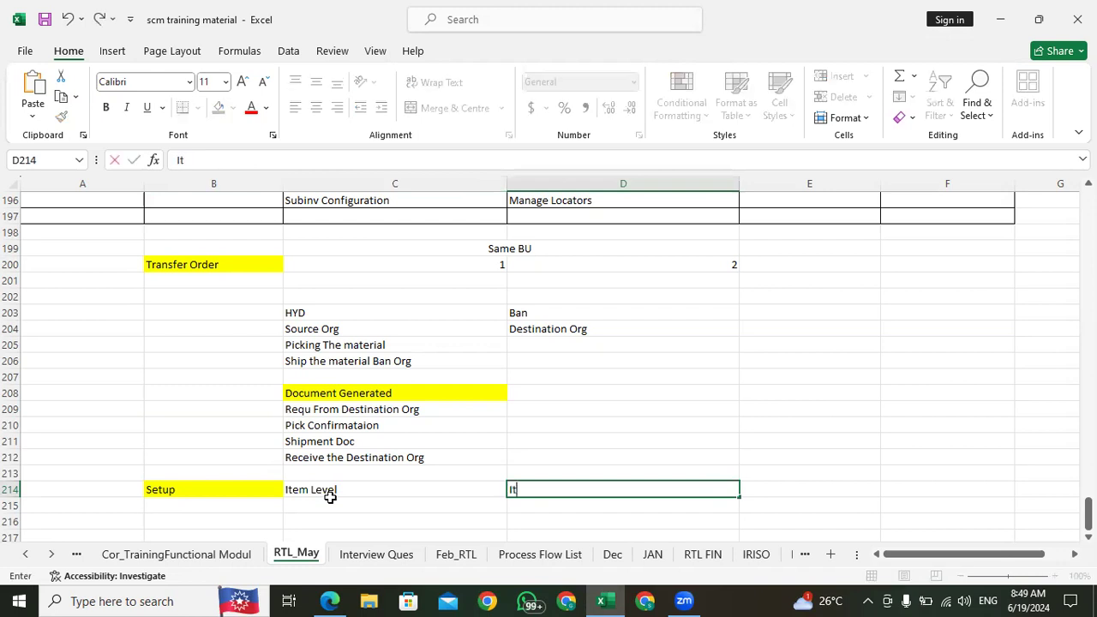
pyautogui.write('em Must')
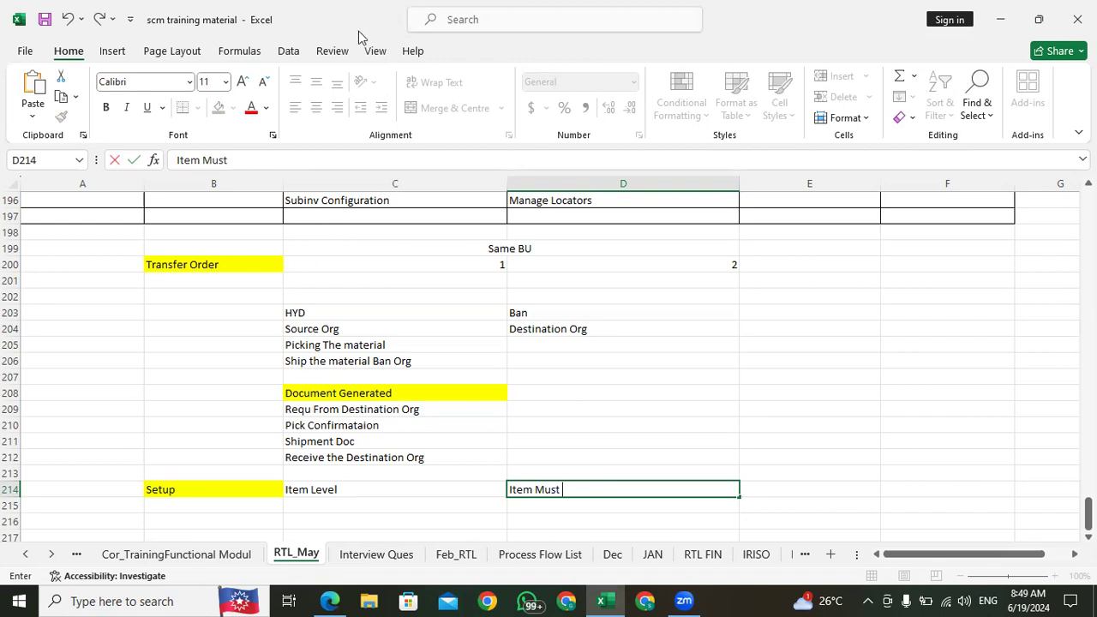
pyautogui.click(332, 264)
# Step: Review the Transfer Order notes, from the HYD source and Ban destination organizations to the picking, shipping and requisition entries
pyautogui.click(246, 264)
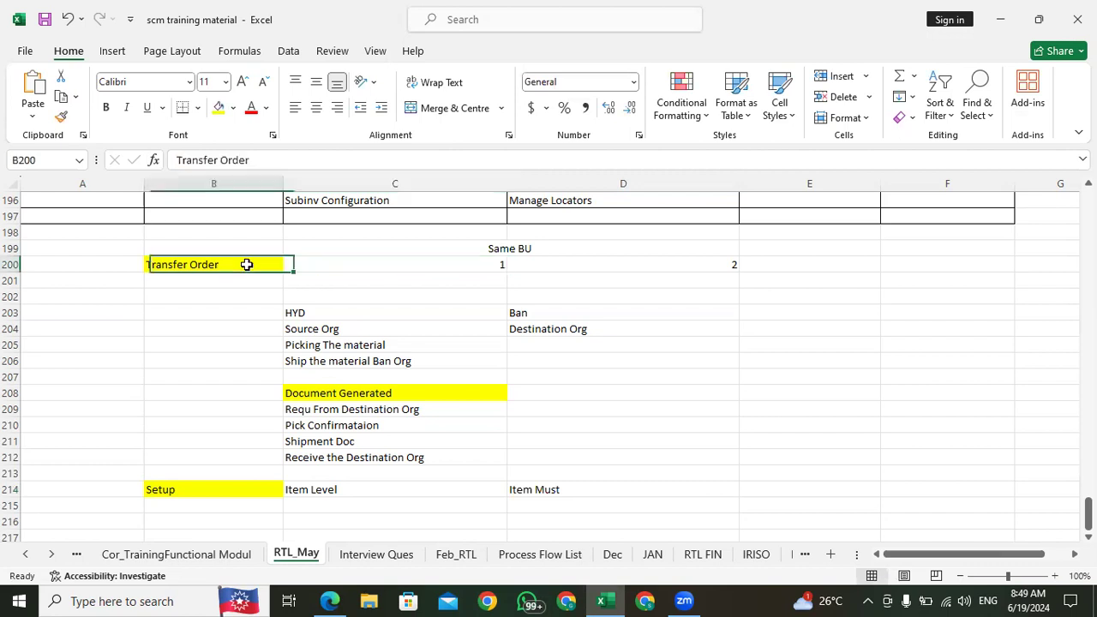
pyautogui.click(322, 412)
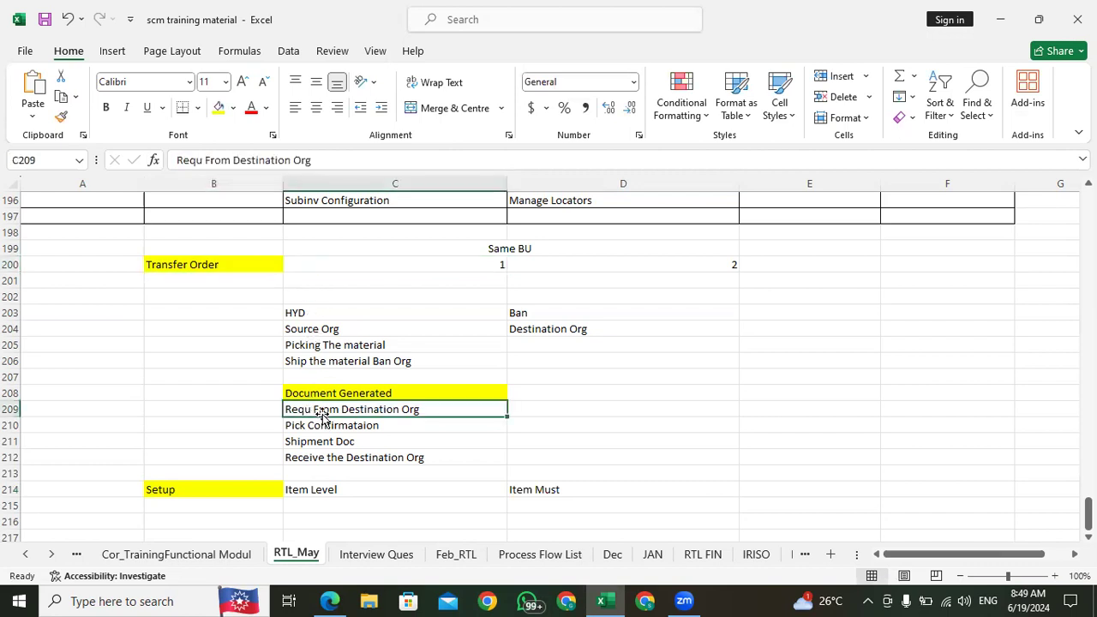
pyautogui.click(535, 310)
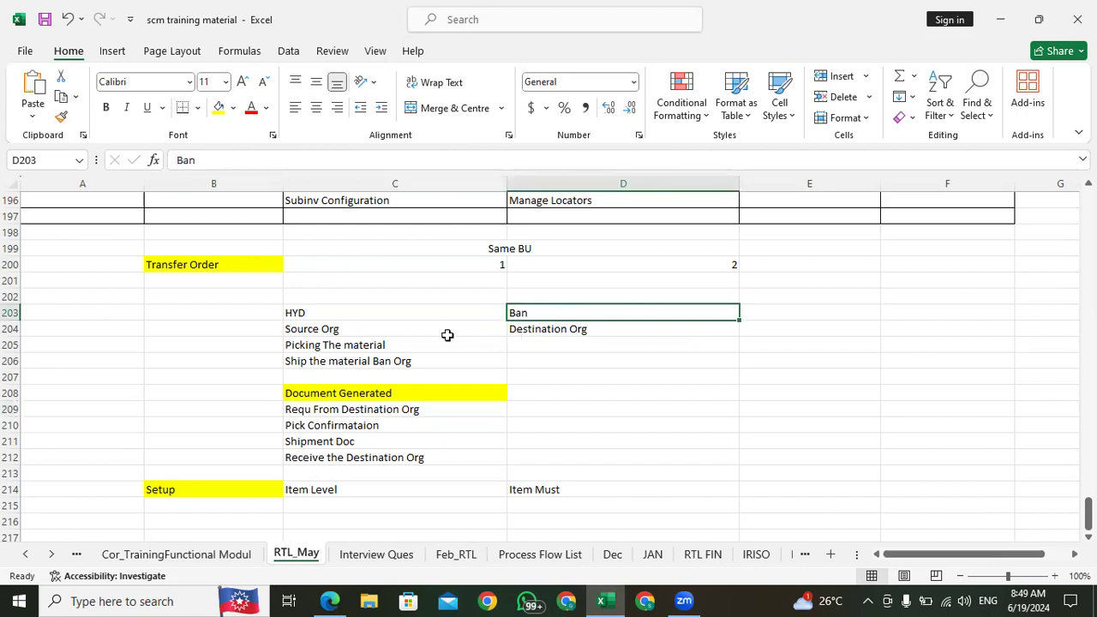
pyautogui.click(348, 331)
pyautogui.click(348, 347)
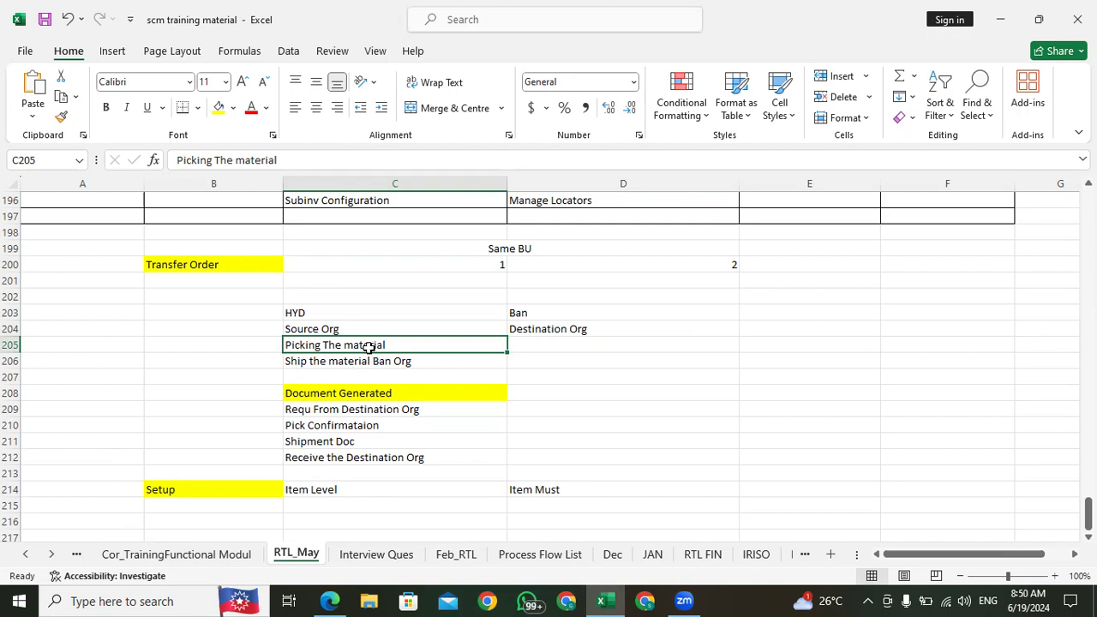
pyautogui.click(344, 363)
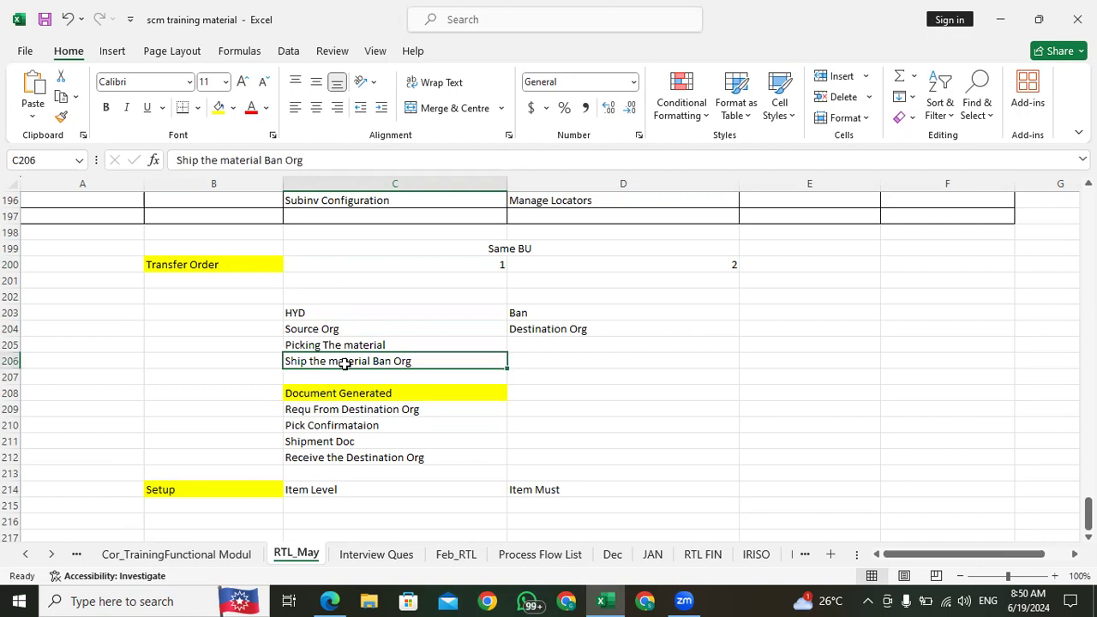
pyautogui.click(203, 269)
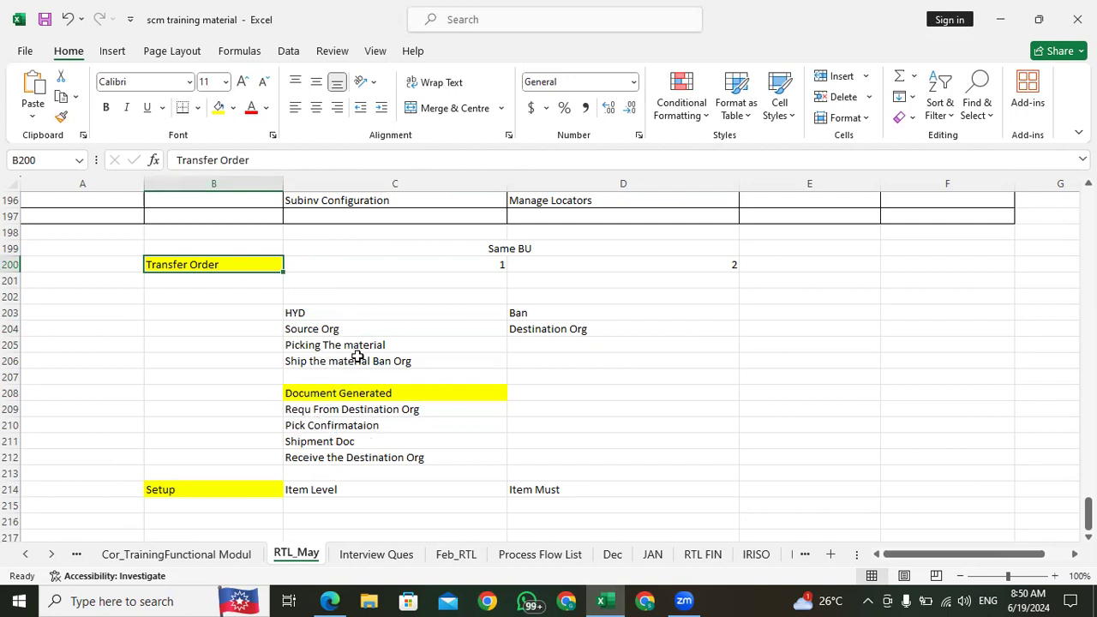
pyautogui.click(179, 286)
pyautogui.click(203, 267)
pyautogui.click(336, 270)
pyautogui.click(231, 264)
pyautogui.click(333, 266)
pyautogui.click(220, 264)
pyautogui.click(306, 262)
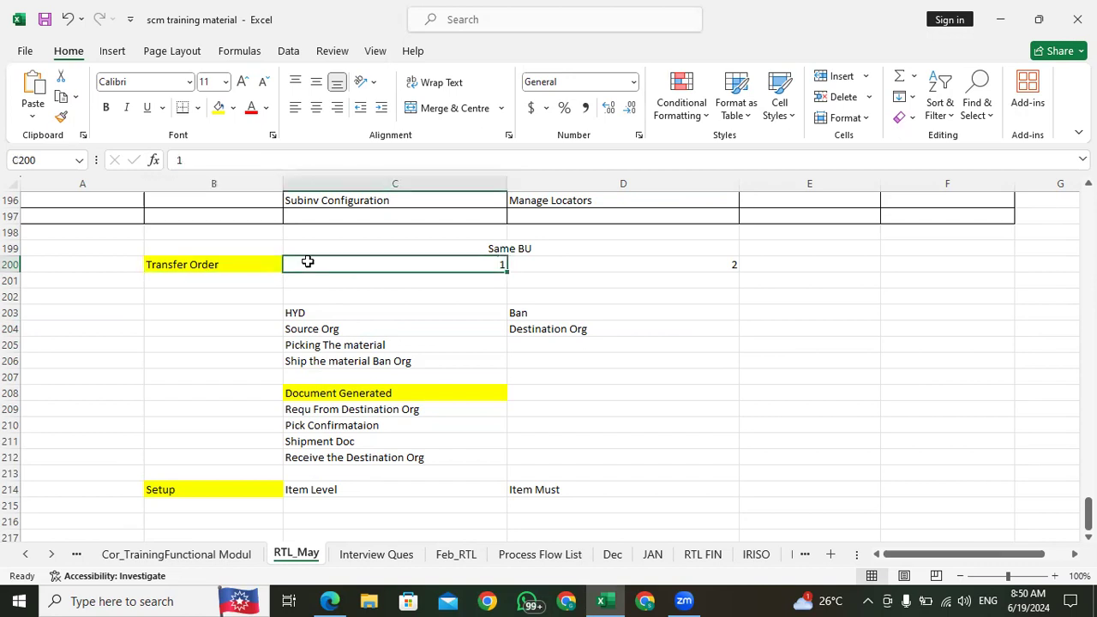
pyautogui.click(183, 265)
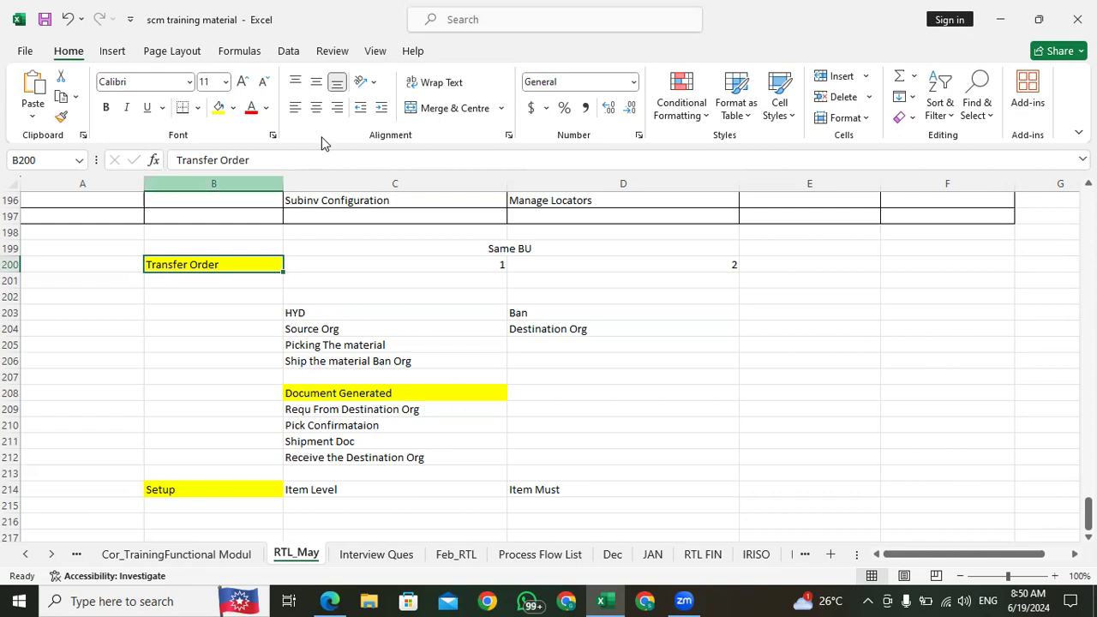
pyautogui.click(523, 330)
pyautogui.click(374, 330)
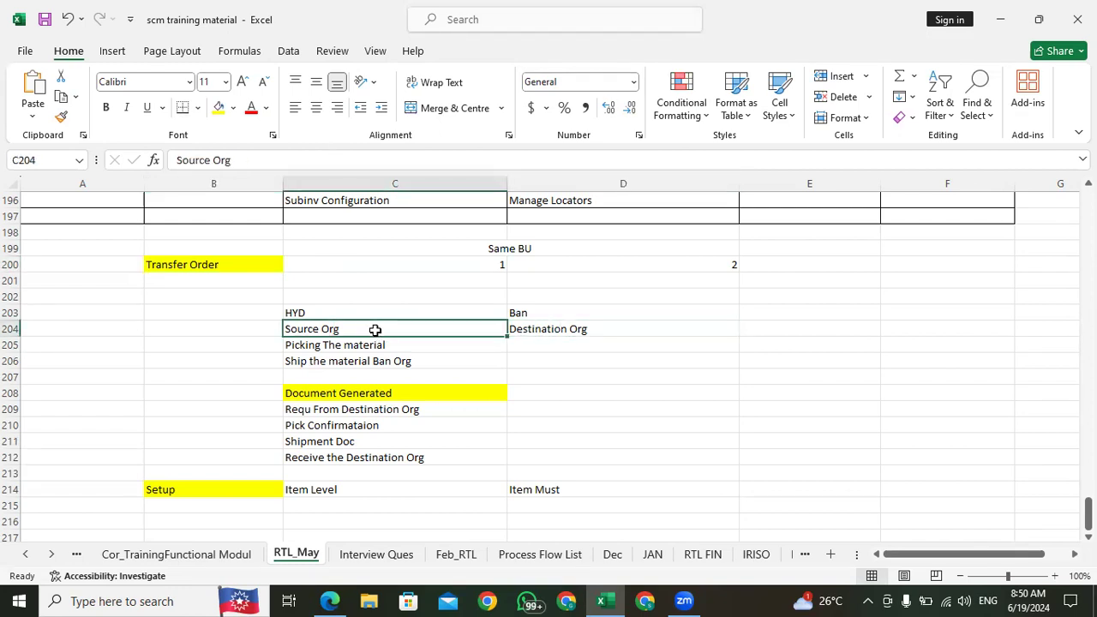
pyautogui.click(224, 266)
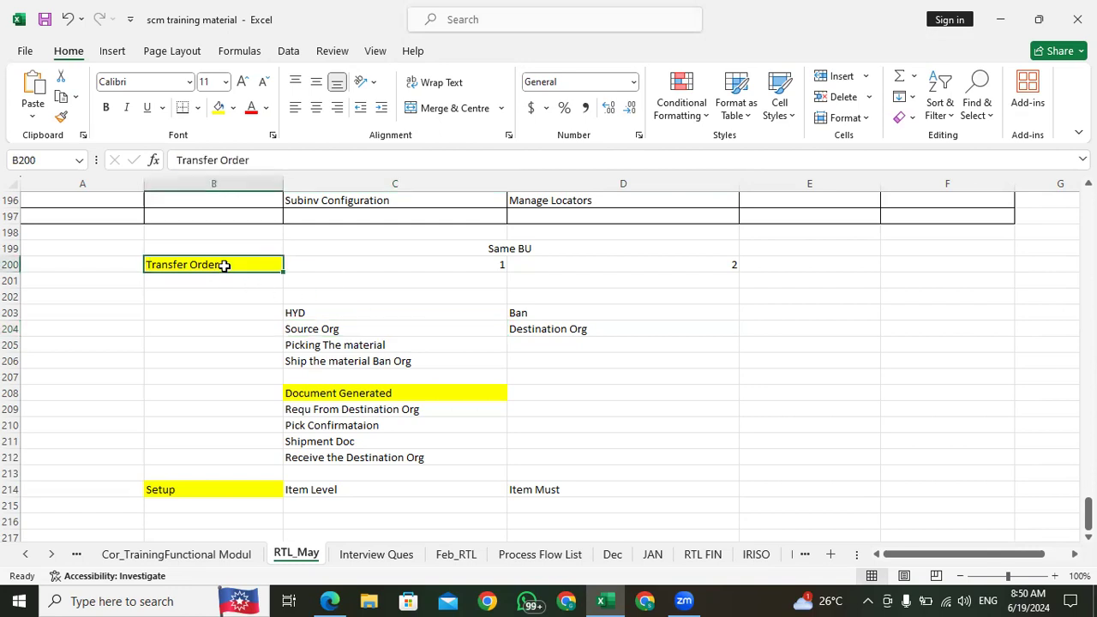
pyautogui.click(311, 264)
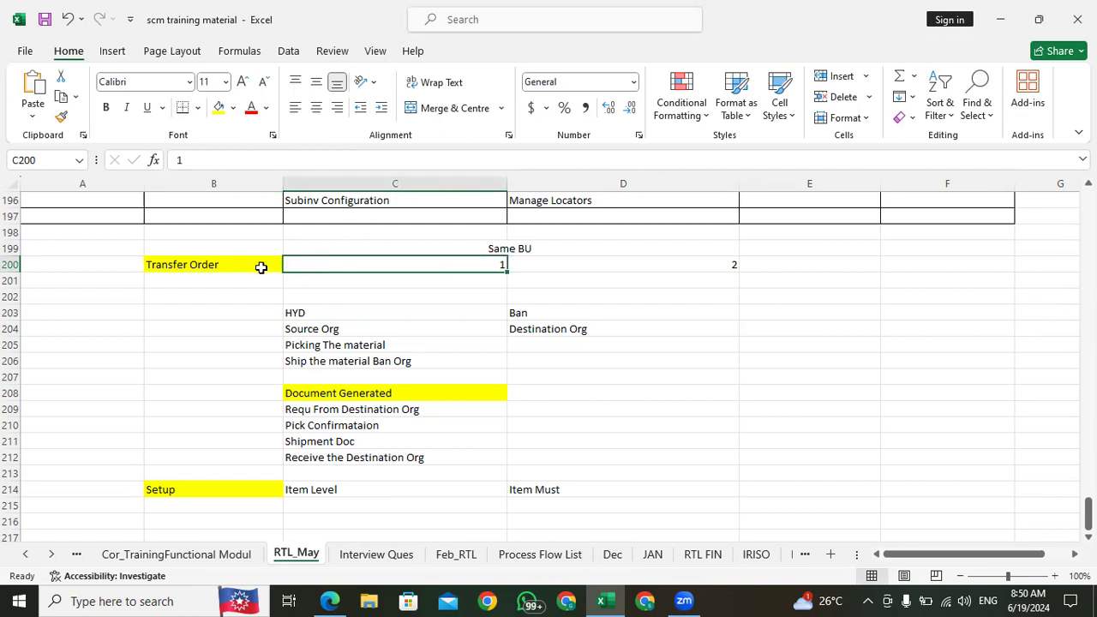
pyautogui.click(302, 321)
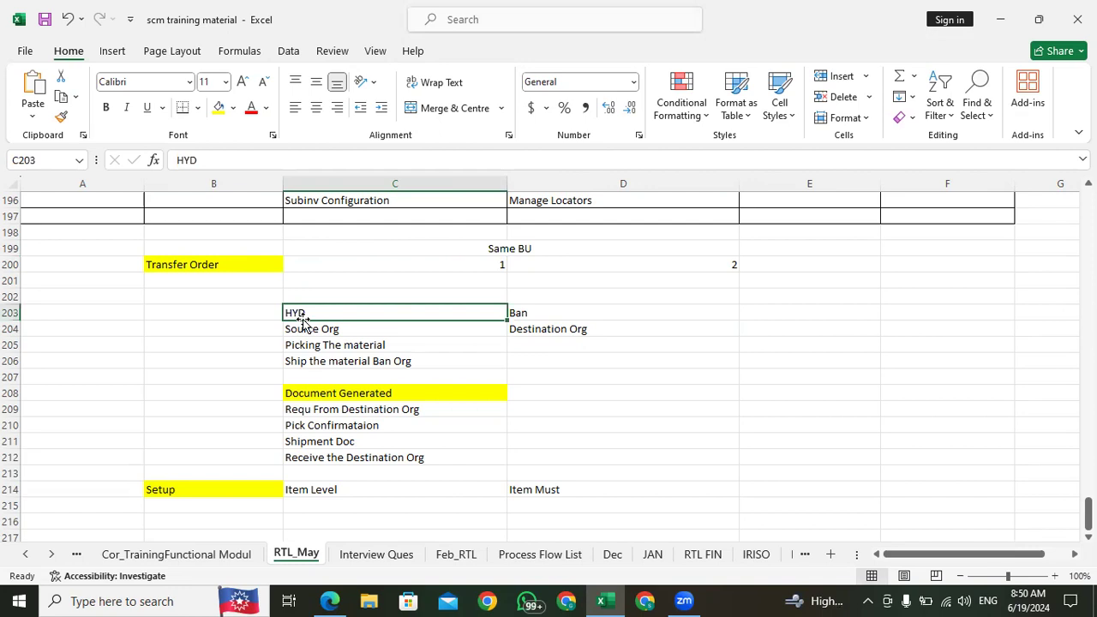
pyautogui.click(541, 313)
pyautogui.click(385, 314)
pyautogui.click(530, 313)
pyautogui.click(416, 312)
pyautogui.click(534, 313)
pyautogui.click(431, 312)
pyautogui.click(517, 312)
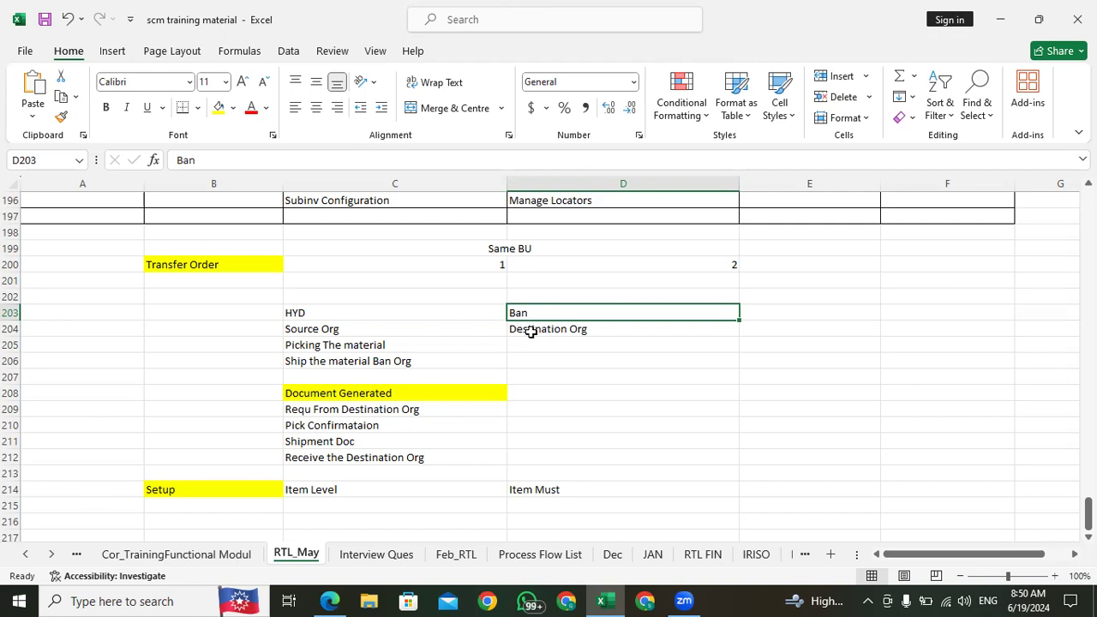
# Step: Compare the HYD source and Ban destination organization entries in rows 203 and 204
pyautogui.click(360, 313)
pyautogui.click(560, 314)
pyautogui.click(383, 309)
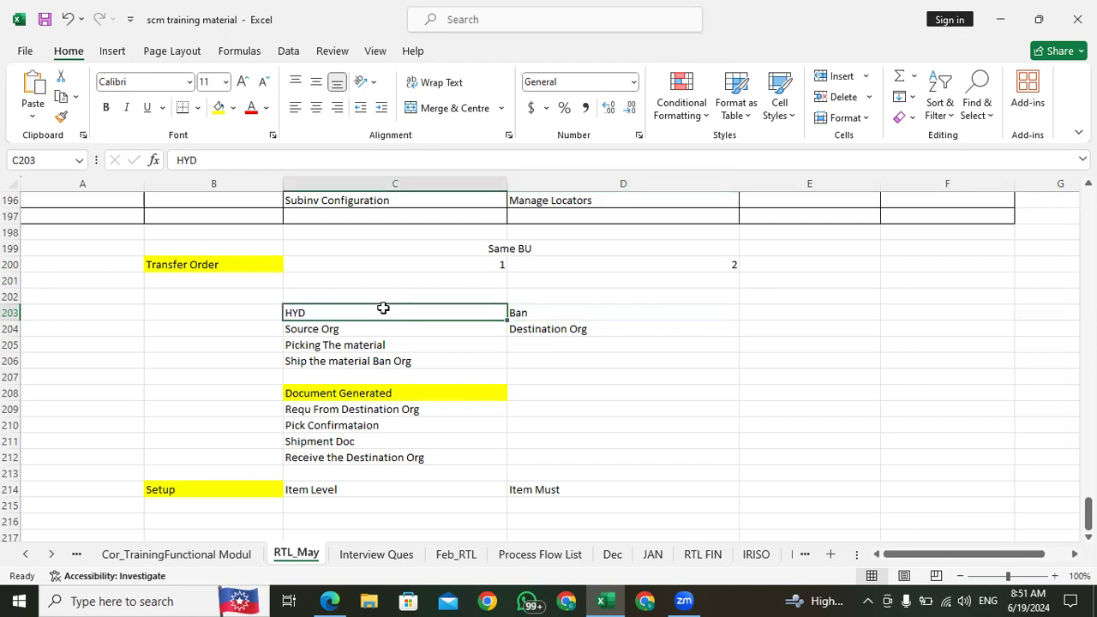
pyautogui.click(556, 315)
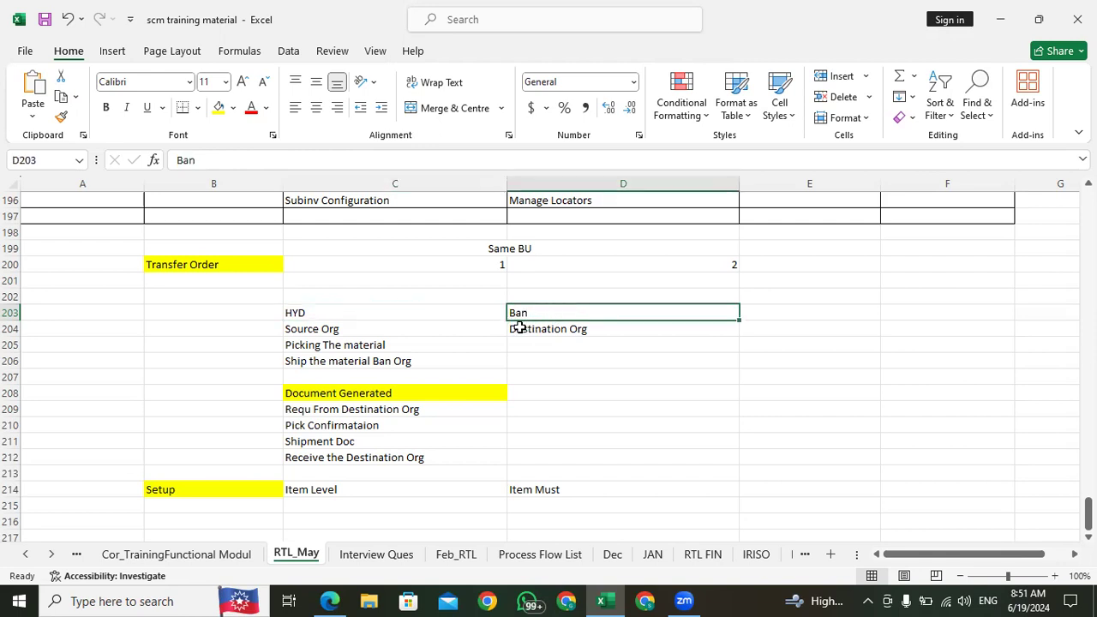
pyautogui.click(319, 312)
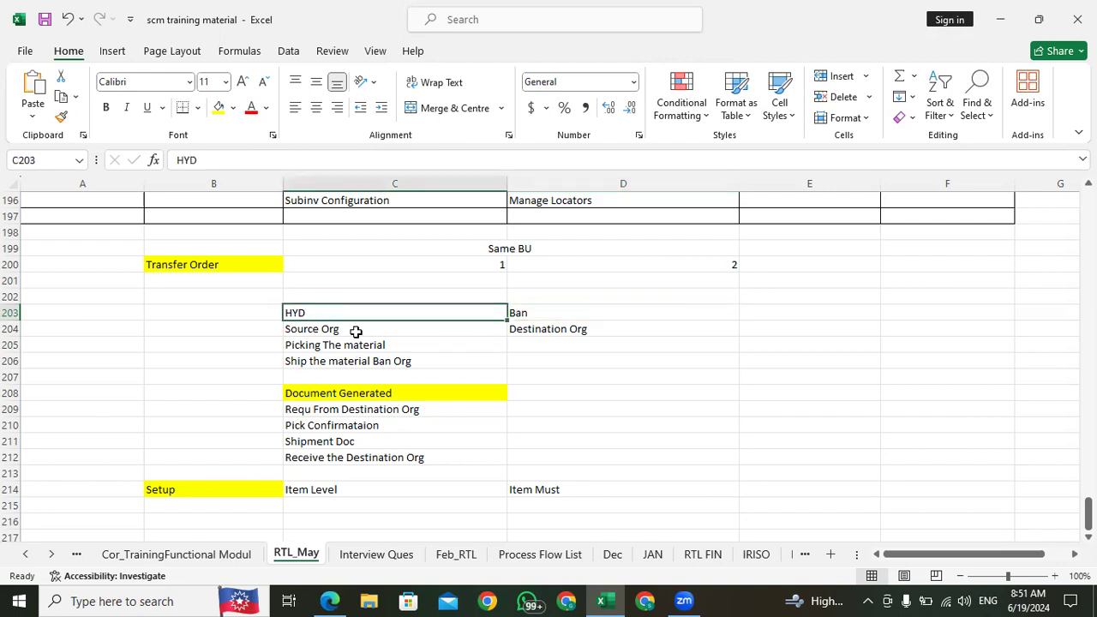
pyautogui.click(340, 327)
pyautogui.click(559, 309)
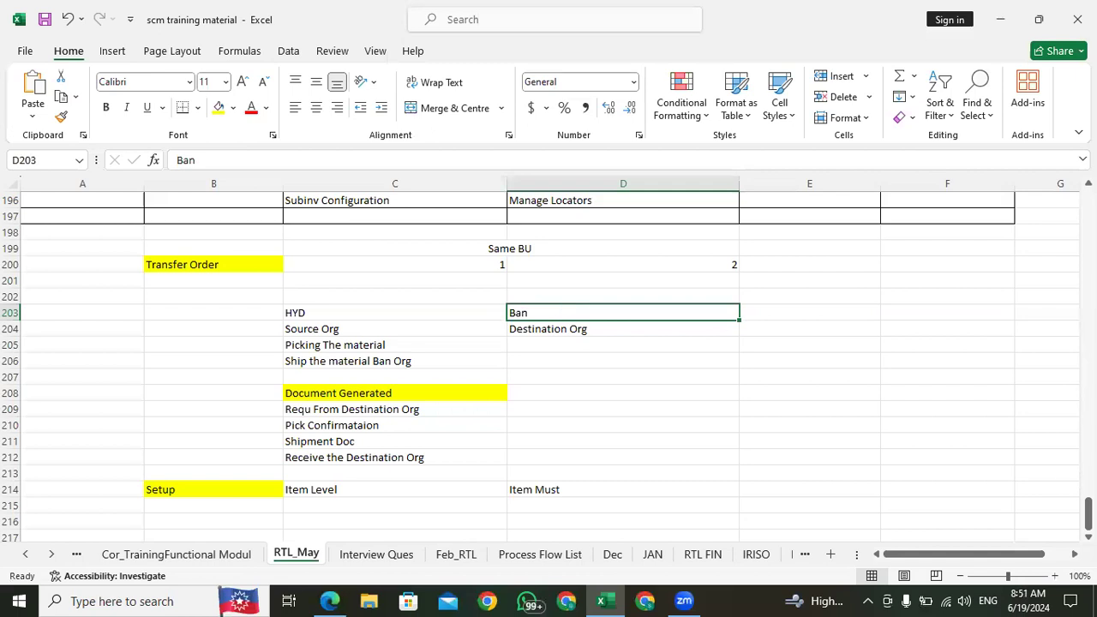
# Step: Extend the Item Level note in D214 to read Item Must Eligible "Transfer Order"
pyautogui.click(321, 489)
pyautogui.click(536, 491)
pyautogui.click(293, 163)
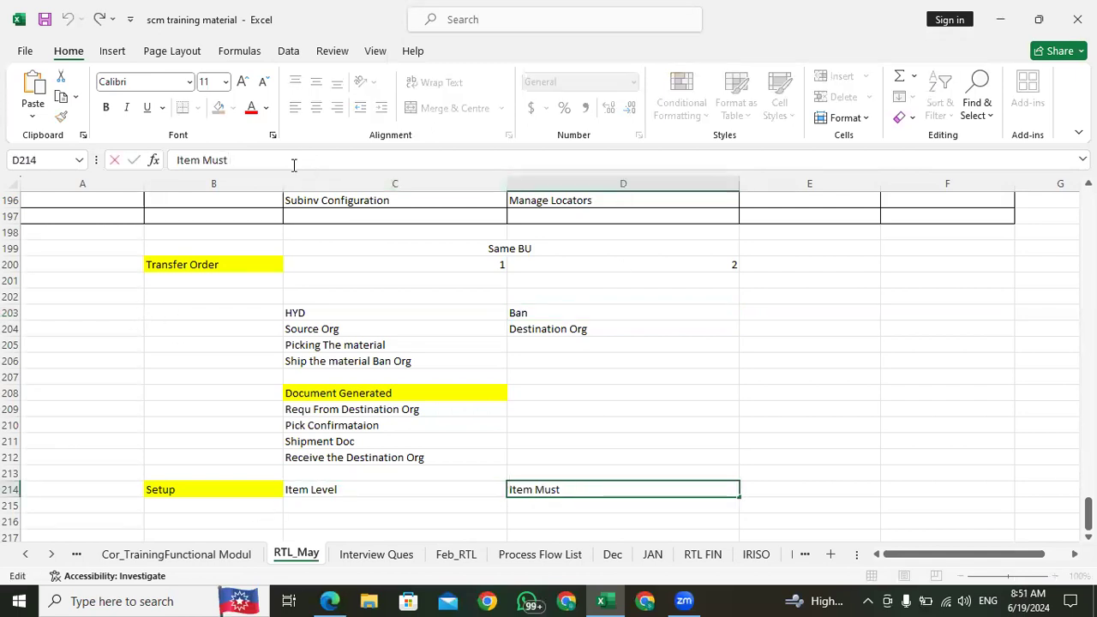
pyautogui.write('Eligible ')
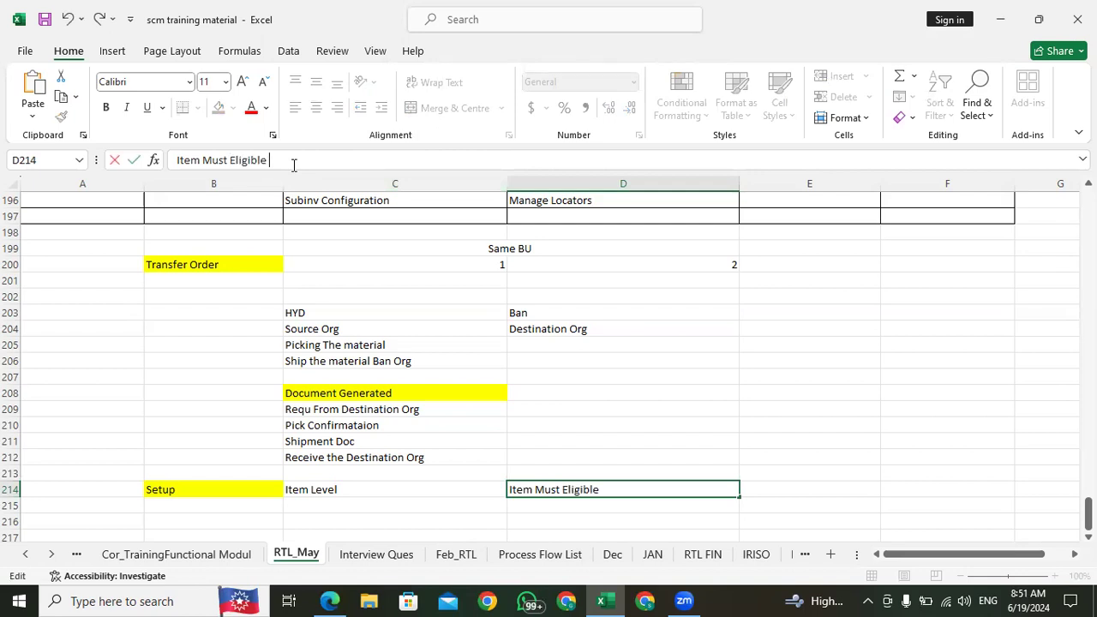
pyautogui.write('"Transfer Order')
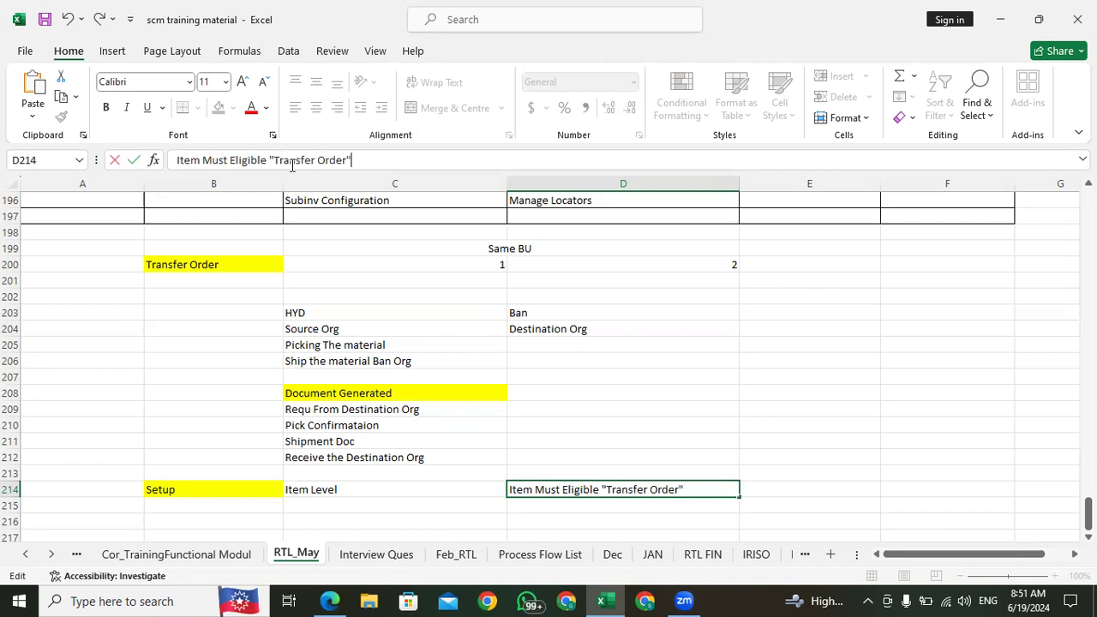
# Step: Enter "Manage Shipping Parameters" in C215 under the Item Level setup
pyautogui.click(328, 503)
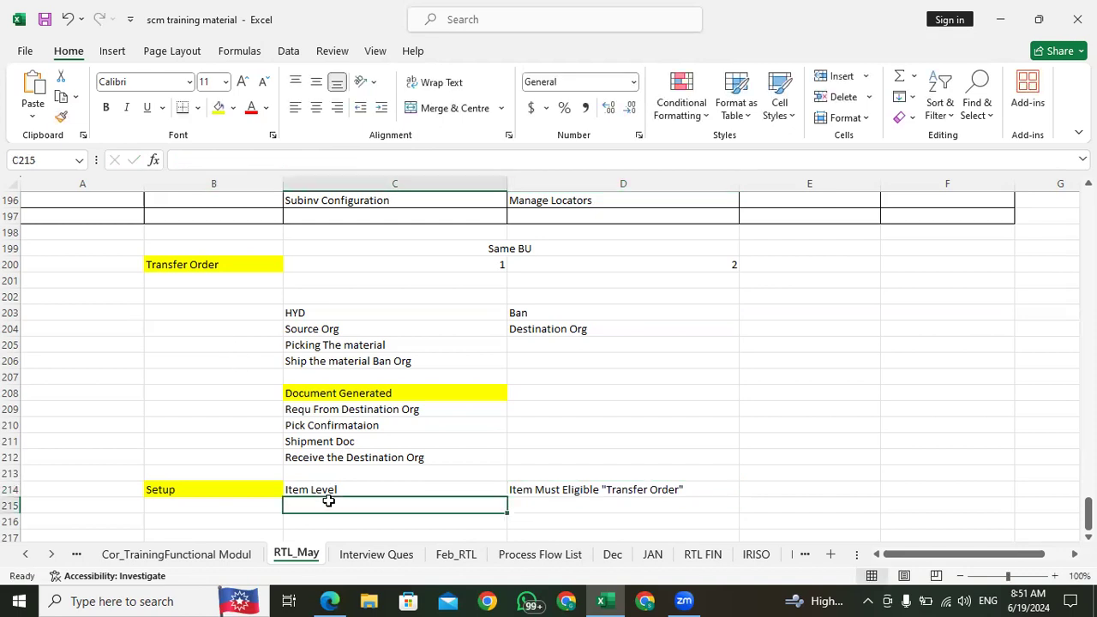
pyautogui.write('Shi')
pyautogui.press('BackSpace')
pyautogui.press('BackSpace')
pyautogui.write('Manage S')
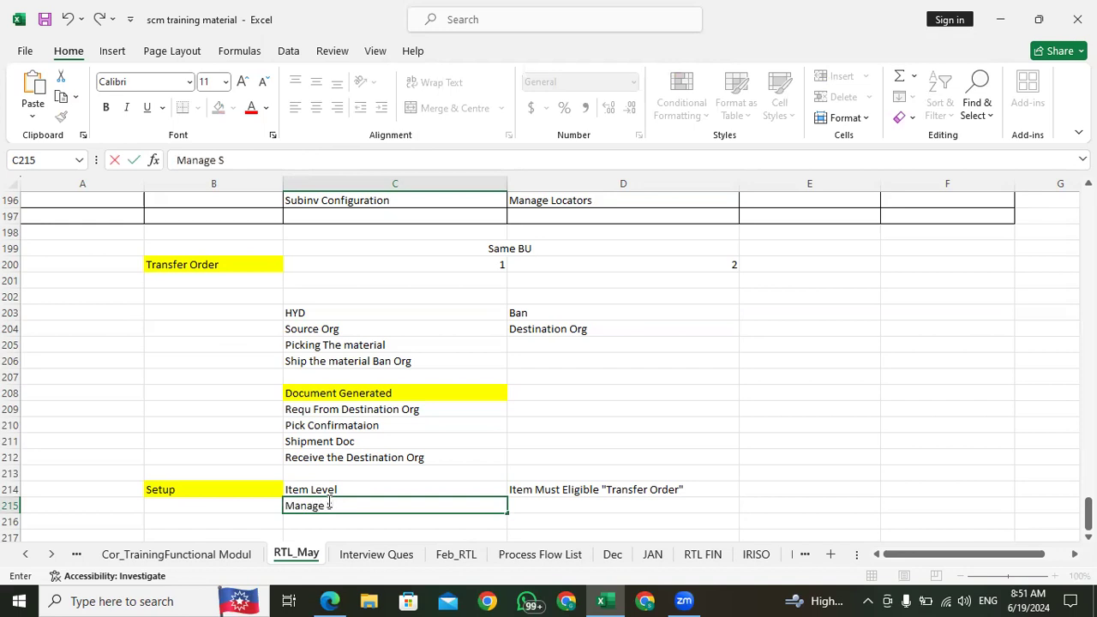
pyautogui.write('hipping Parameters')
pyautogui.press('Return')
# Step: Enter "Manage Receiving" in C216 below the shipping parameters entry
pyautogui.write('Receving')
pyautogui.press('BackSpace')
pyautogui.press('BackSpace')
pyautogui.press('BackSpace')
pyautogui.press('BackSpace')
pyautogui.press('BackSpace')
pyautogui.press('BackSpace')
pyautogui.press('BackSpace')
pyautogui.press('BackSpace')
pyautogui.press('BackSpace')
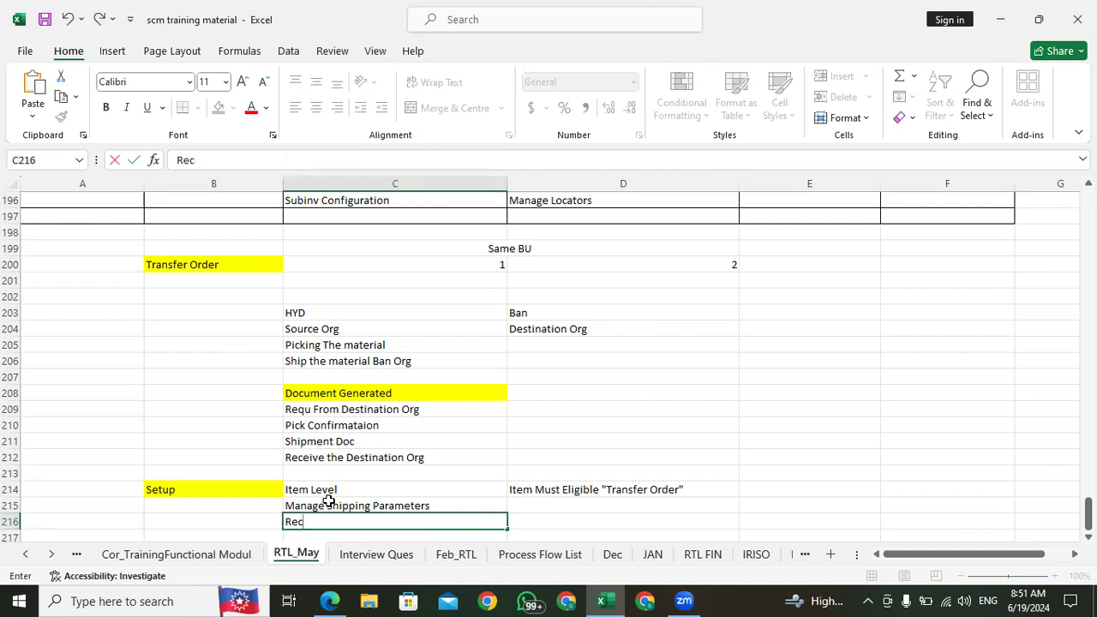
pyautogui.write('Manage ')
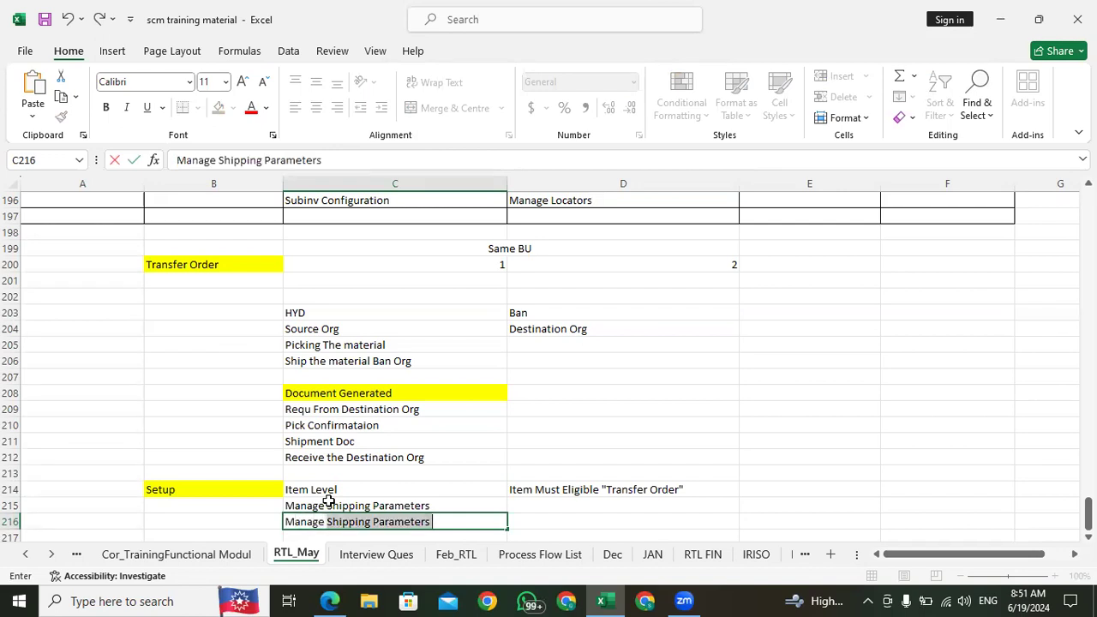
pyautogui.write('Receiving')
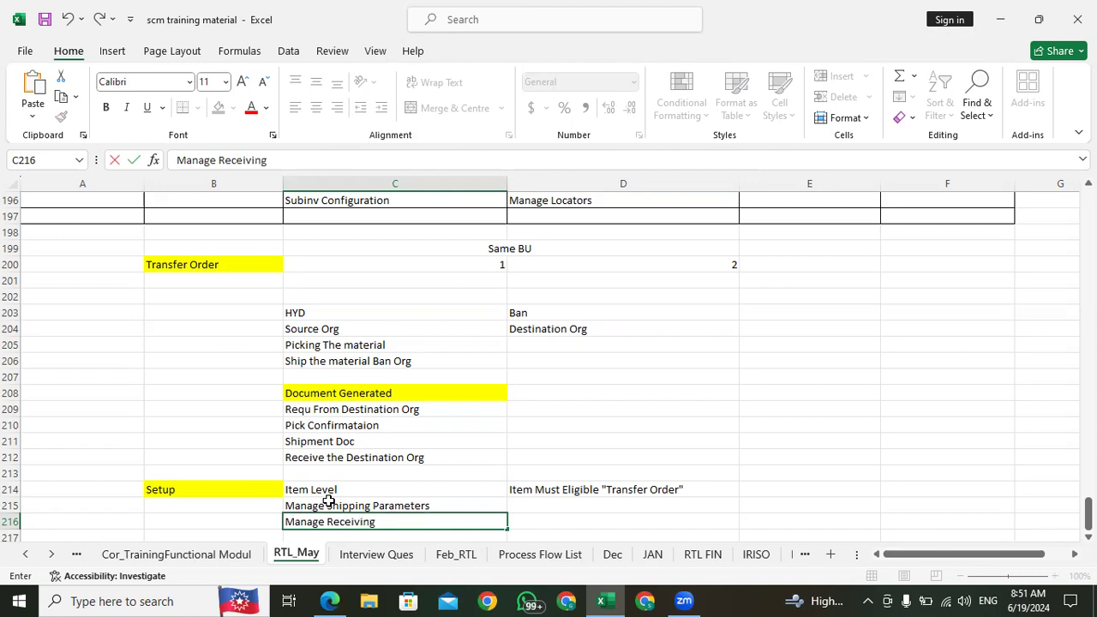
pyautogui.click(331, 331)
# Step: Complete the entry in C216 so it reads "Manage Receiving Parameters"
pyautogui.click(359, 506)
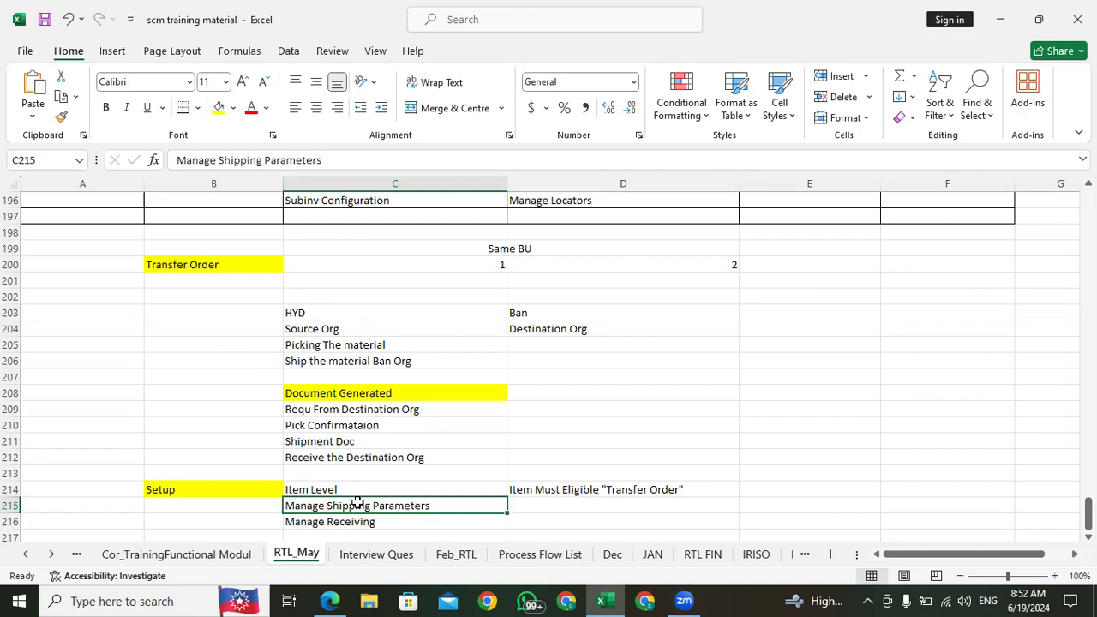
pyautogui.click(366, 524)
pyautogui.click(522, 315)
pyautogui.click(546, 329)
pyautogui.click(379, 522)
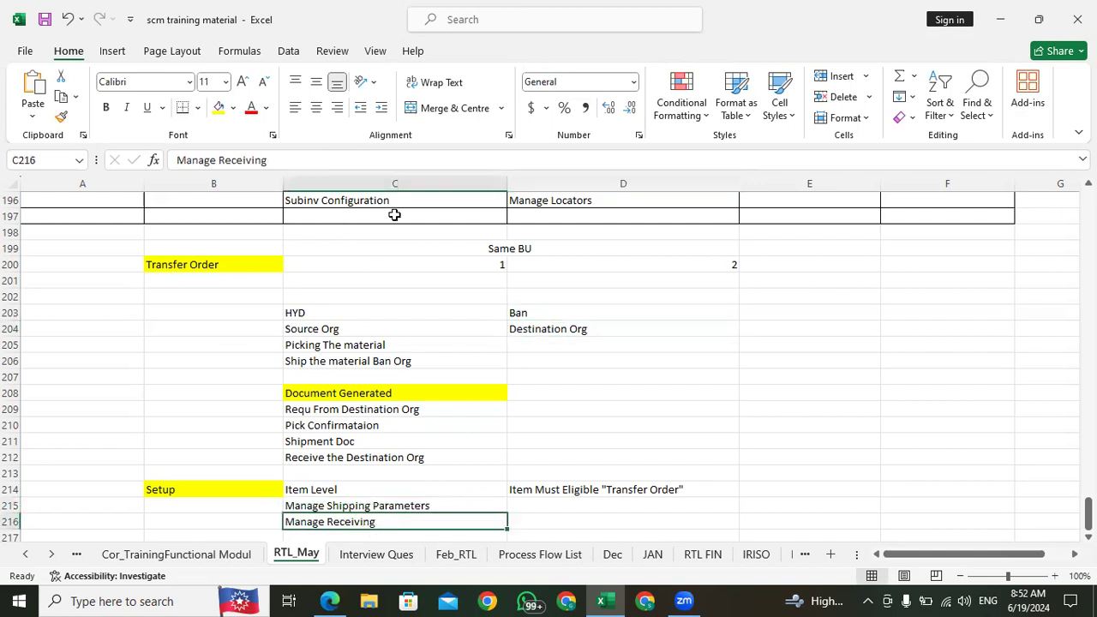
pyautogui.click(324, 163)
pyautogui.write('Pa')
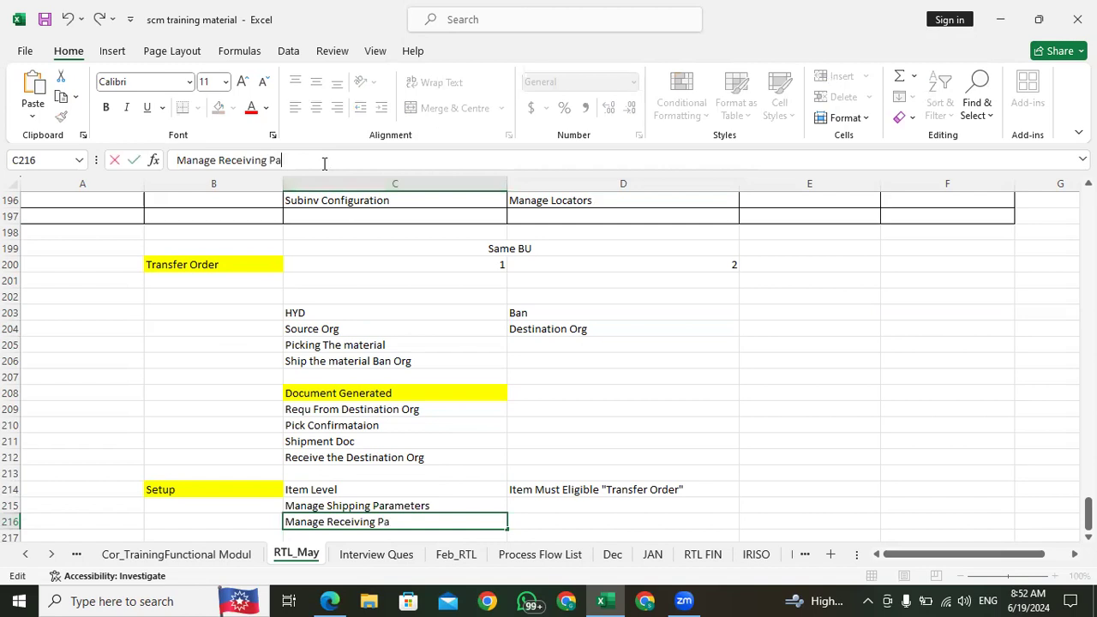
pyautogui.write('rameters')
# Step: Enter "Manage Interorgnaization Parameters" in C217 as the next setup entry
pyautogui.scroll(-5, 341, 329)
pyautogui.click(310, 297)
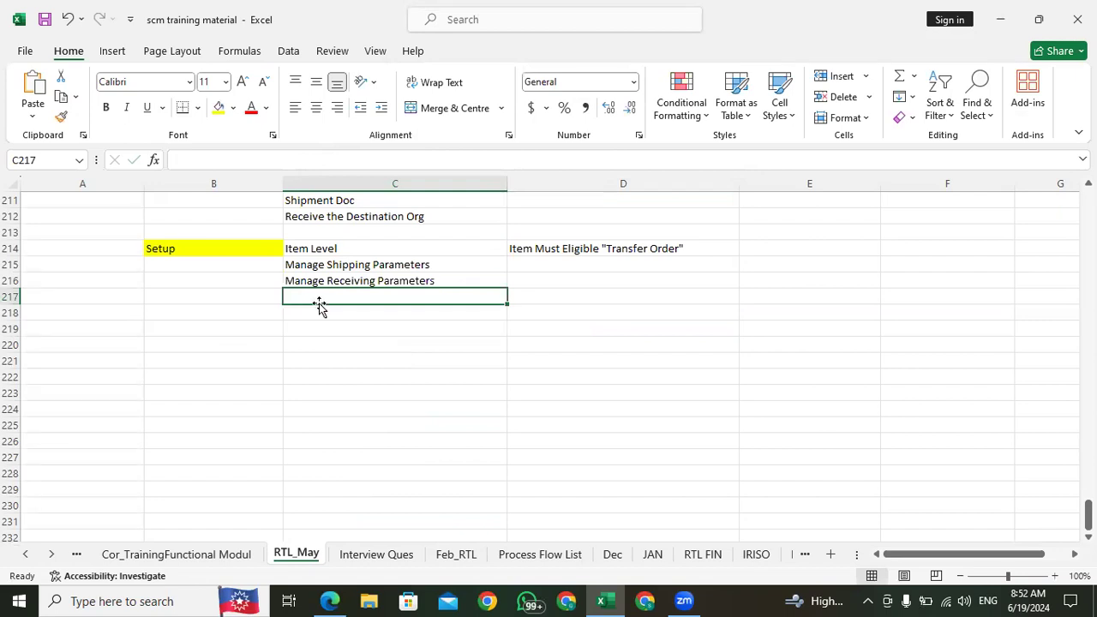
pyautogui.write('Interorg')
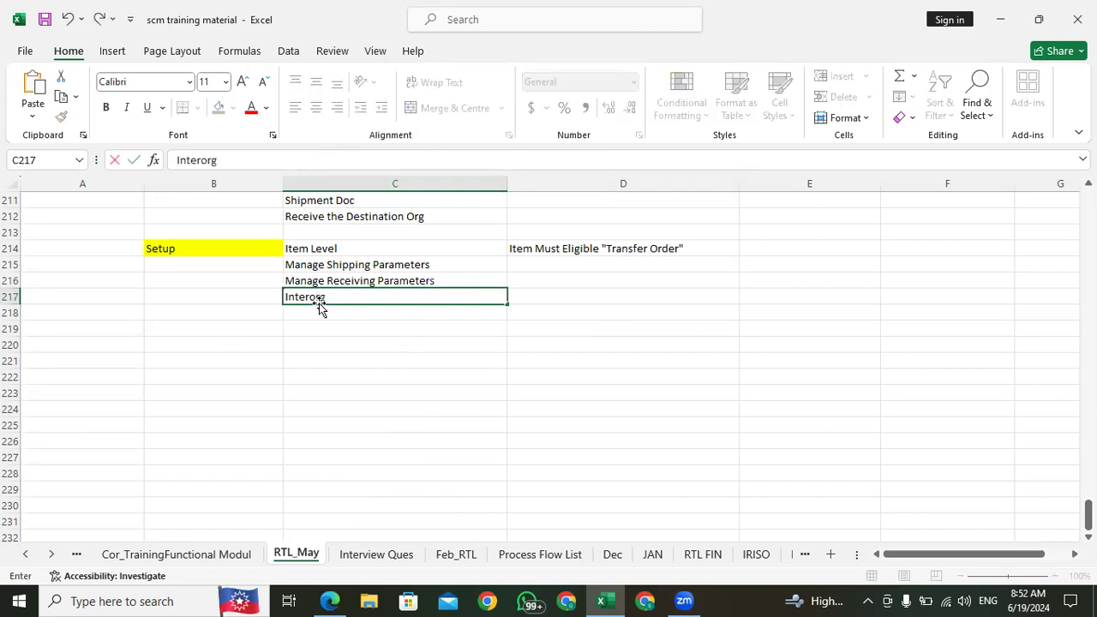
pyautogui.press('BackSpace')
pyautogui.press('BackSpace')
pyautogui.press('BackSpace')
pyautogui.press('BackSpace')
pyautogui.press('BackSpace')
pyautogui.press('BackSpace')
pyautogui.press('BackSpace')
pyautogui.press('BackSpace')
pyautogui.write('Manage Interorg')
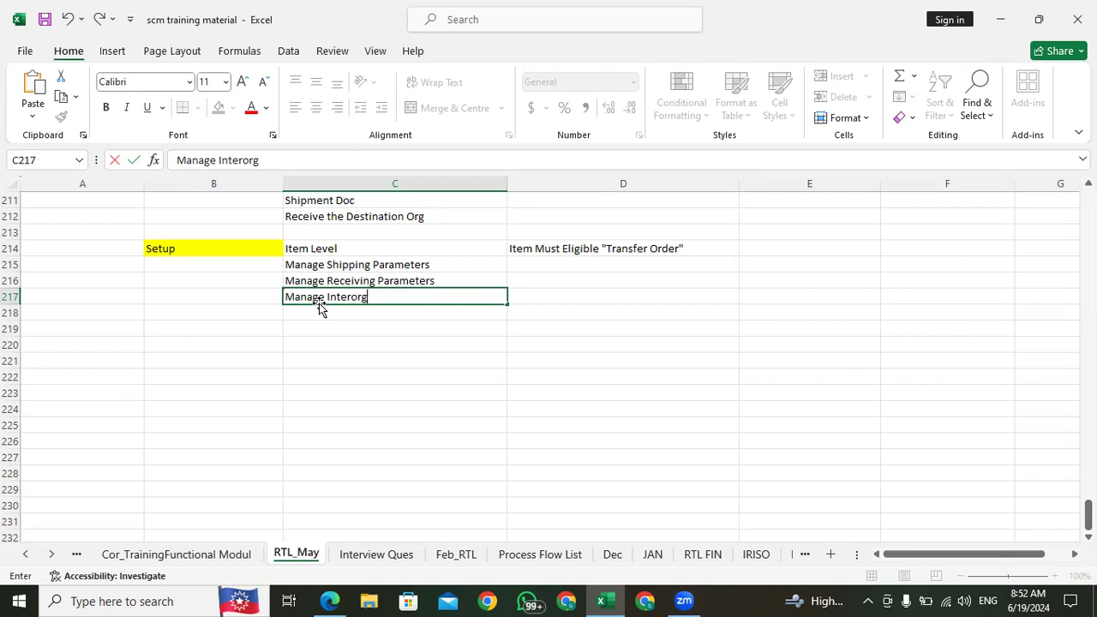
pyautogui.write('naization Parameters')
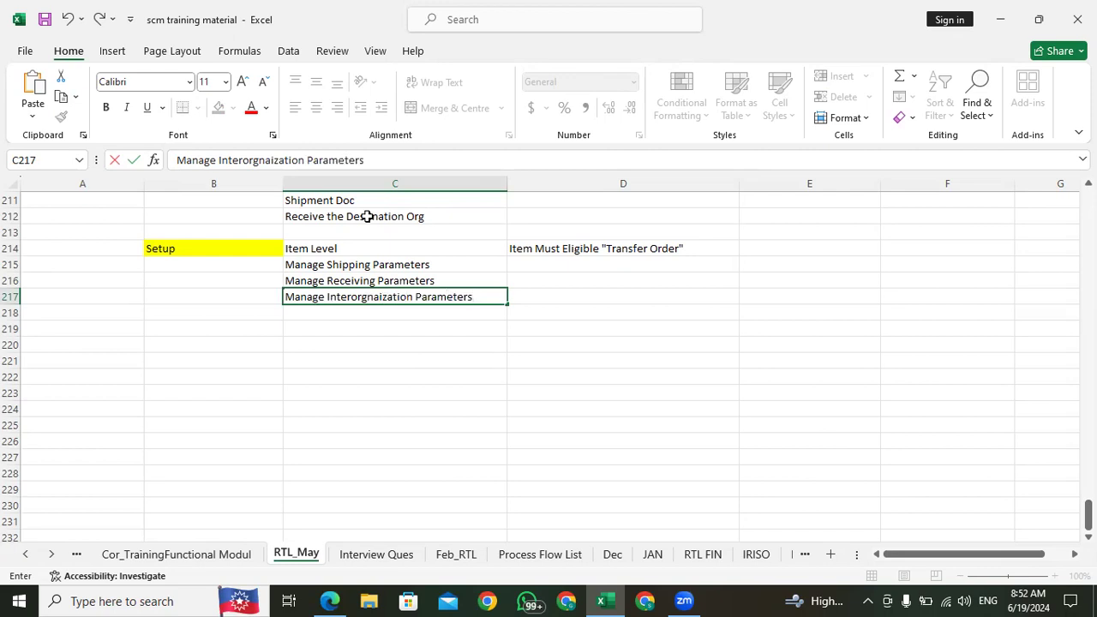
# Step: Review the setup list in C214:C217, from Item Level through the shipping, receiving and interorganization parameters
pyautogui.click(421, 331)
pyautogui.click(327, 313)
pyautogui.click(321, 329)
pyautogui.click(323, 311)
pyautogui.click(337, 253)
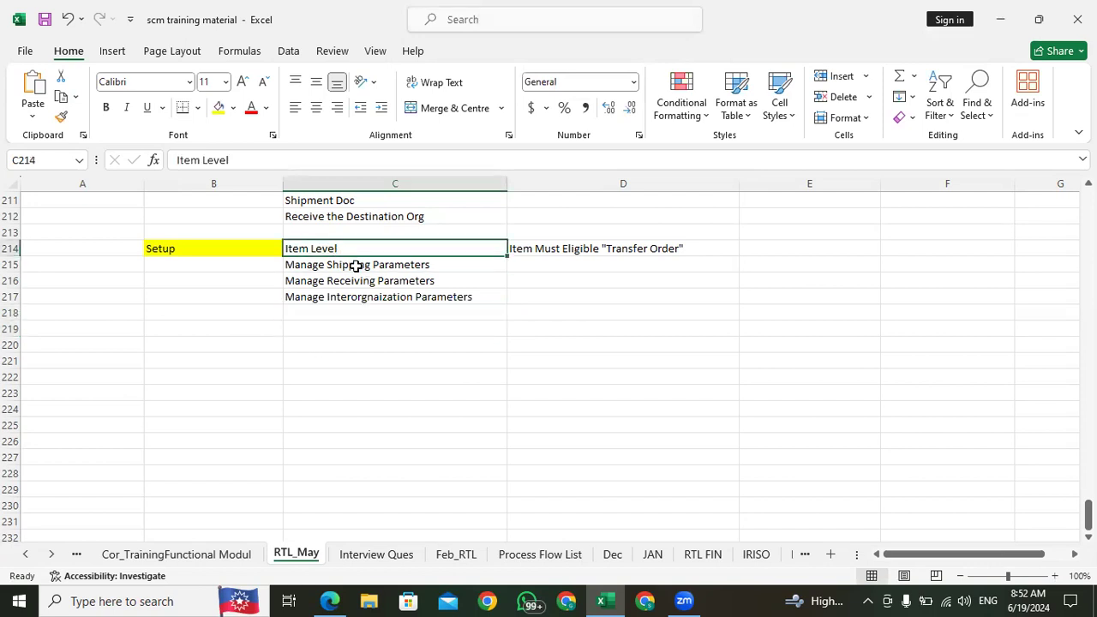
pyautogui.click(328, 267)
pyautogui.click(330, 281)
pyautogui.click(332, 303)
pyautogui.click(338, 280)
pyautogui.click(340, 250)
pyautogui.click(341, 301)
pyautogui.click(331, 313)
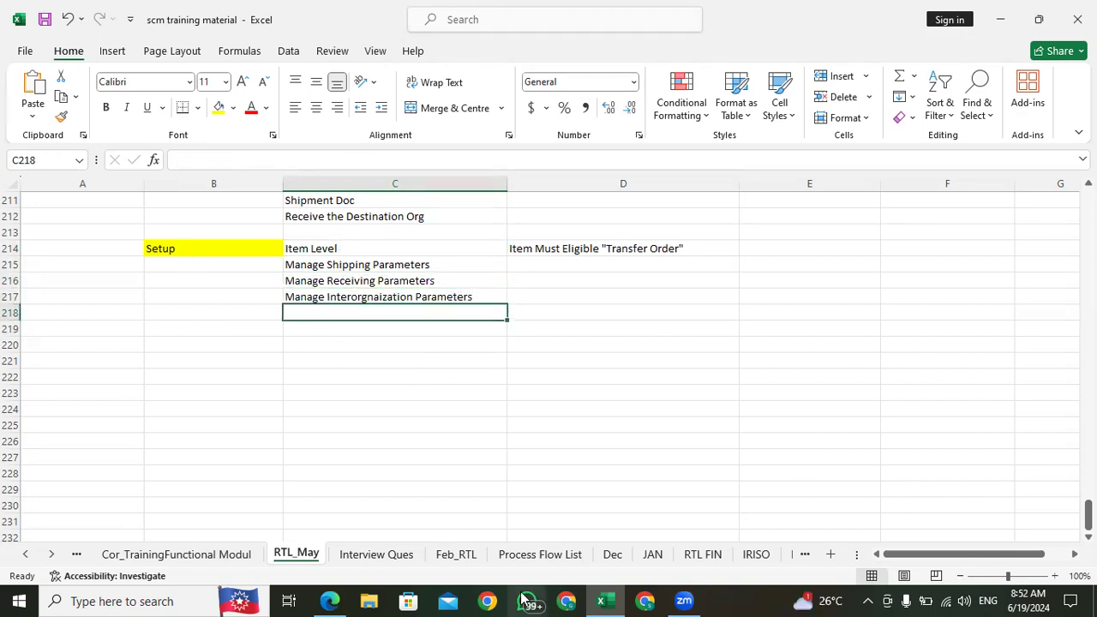
# Step: Switch to Oracle Fusion Cloud Applications in the browser and open Product Information Management from the Product Management group
pyautogui.click(330, 601)
pyautogui.click(875, 79)
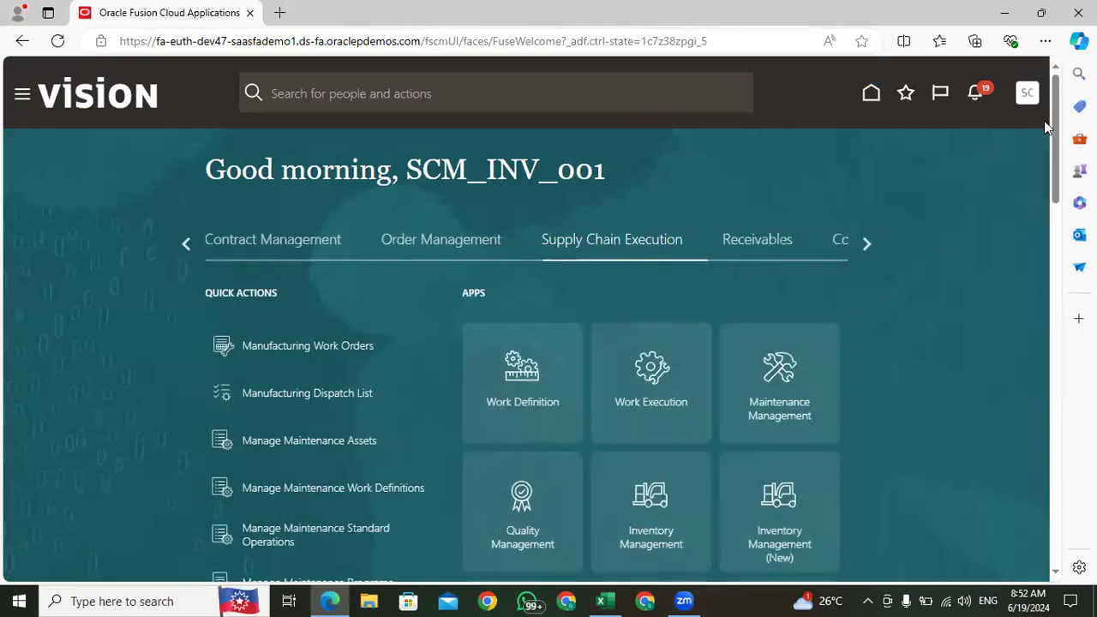
pyautogui.moveTo(1060, 137); pyautogui.dragTo(1057, 162)
pyautogui.click(867, 150)
pyautogui.click(867, 150)
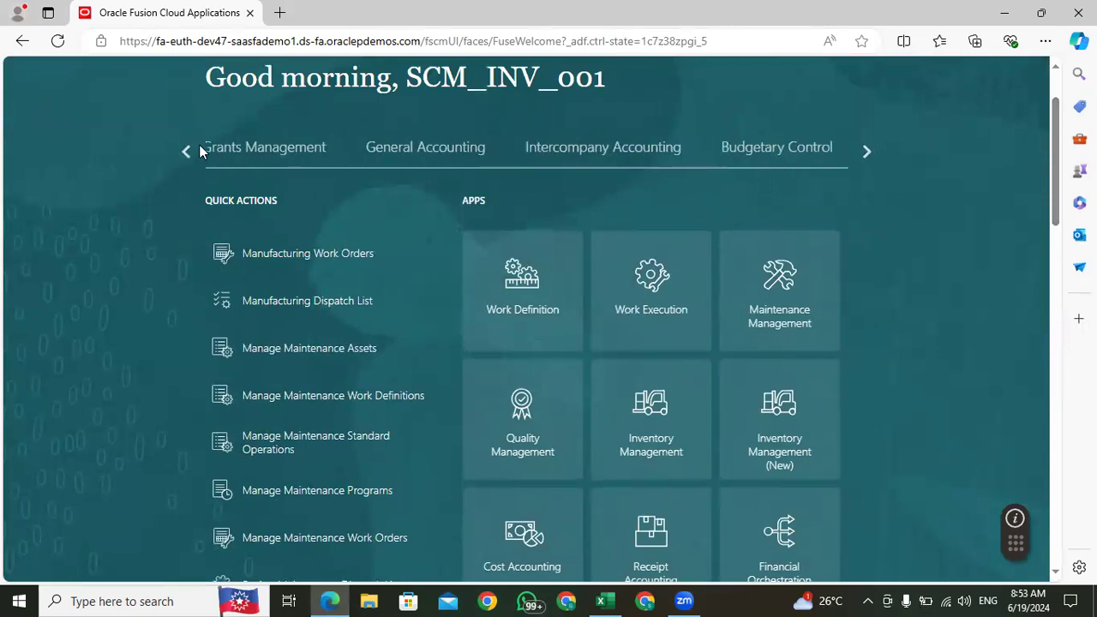
pyautogui.click(187, 150)
pyautogui.click(187, 150)
pyautogui.click(187, 150)
pyautogui.click(187, 150)
pyautogui.click(868, 150)
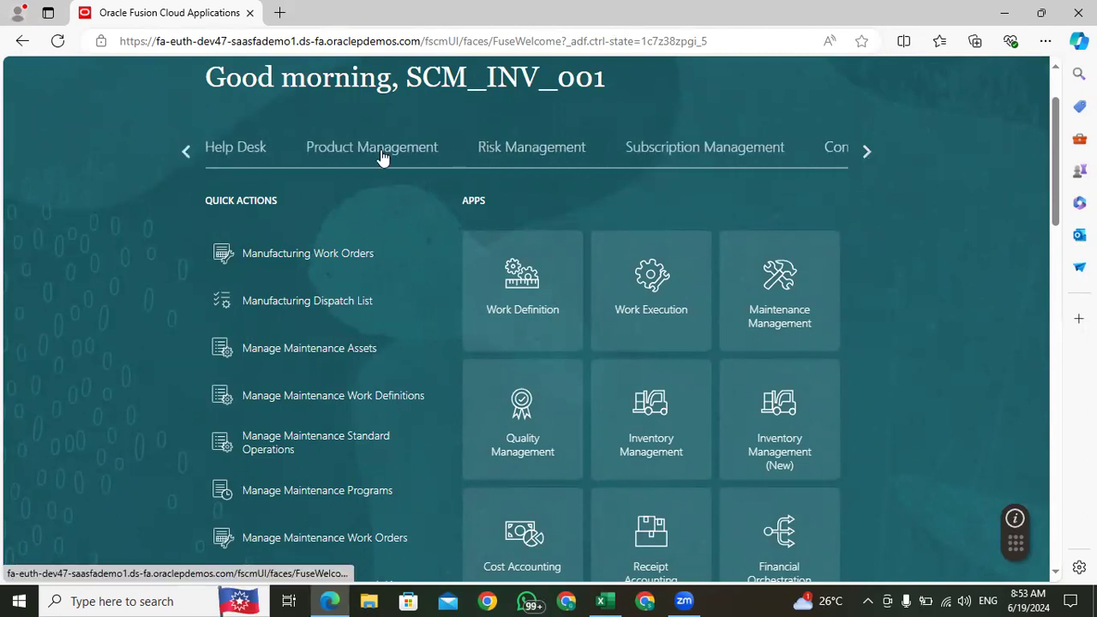
pyautogui.click(381, 152)
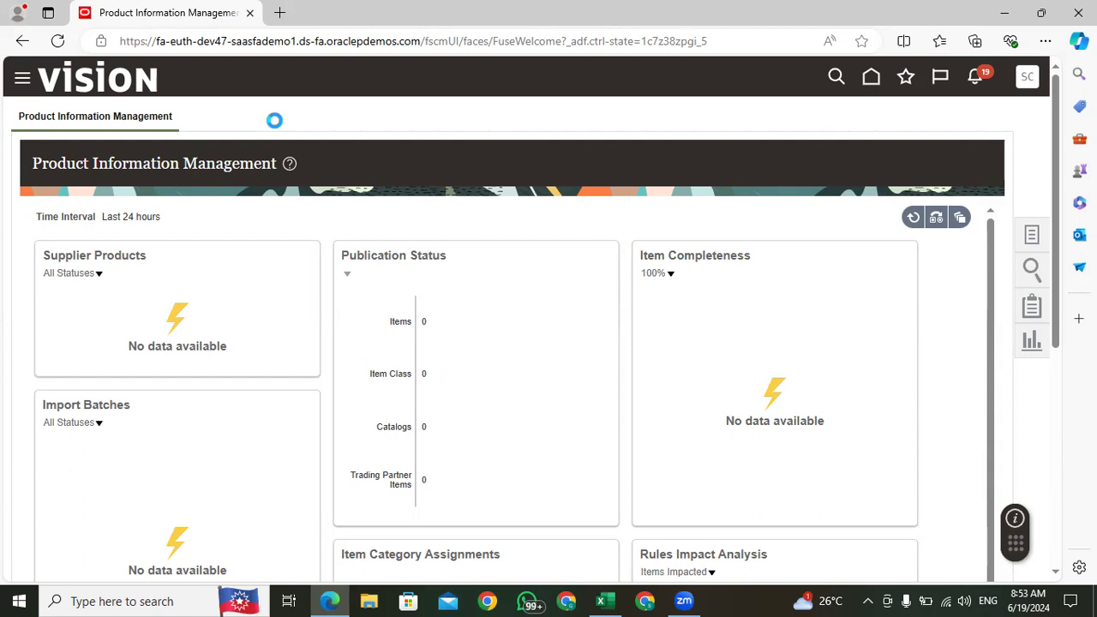
# Step: Open Manage Items and search for items whose name starts with "Apple"
pyautogui.click(1032, 237)
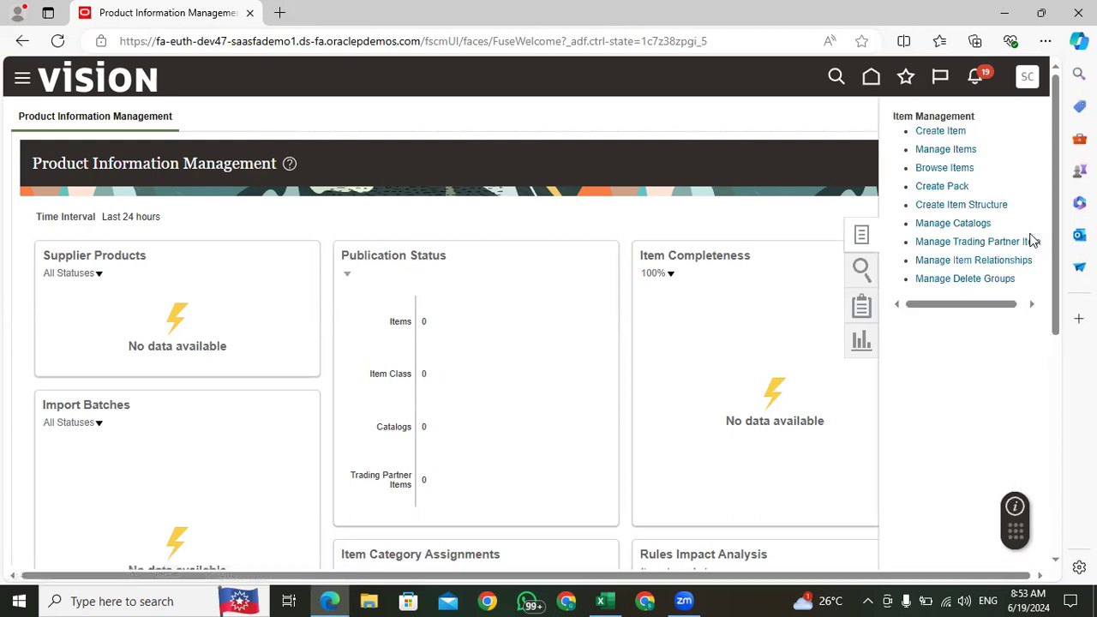
pyautogui.click(951, 150)
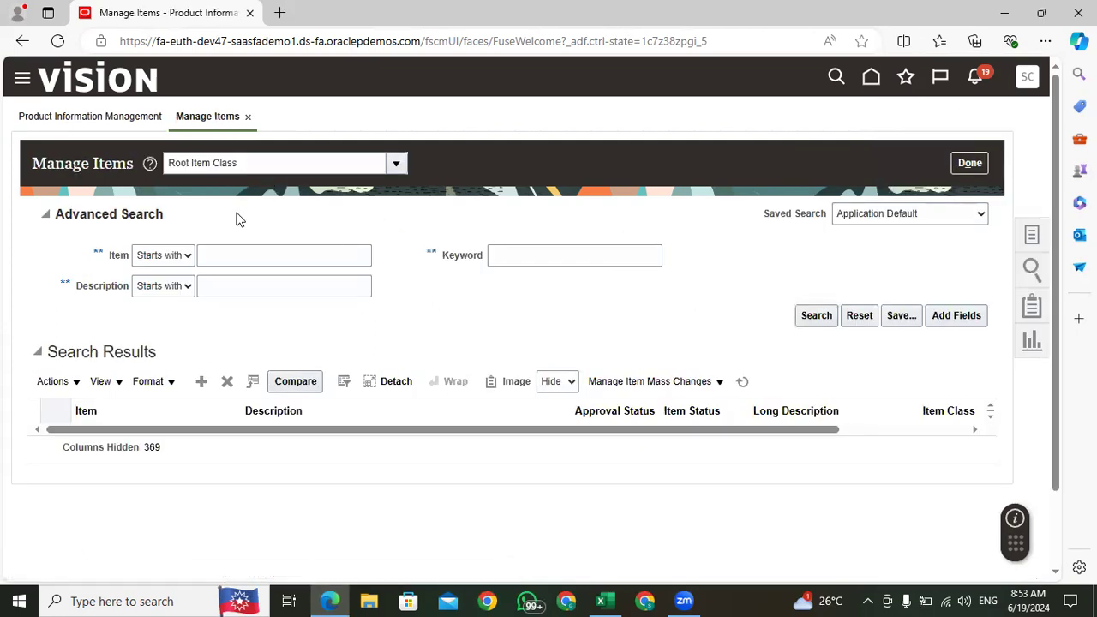
pyautogui.click(232, 255)
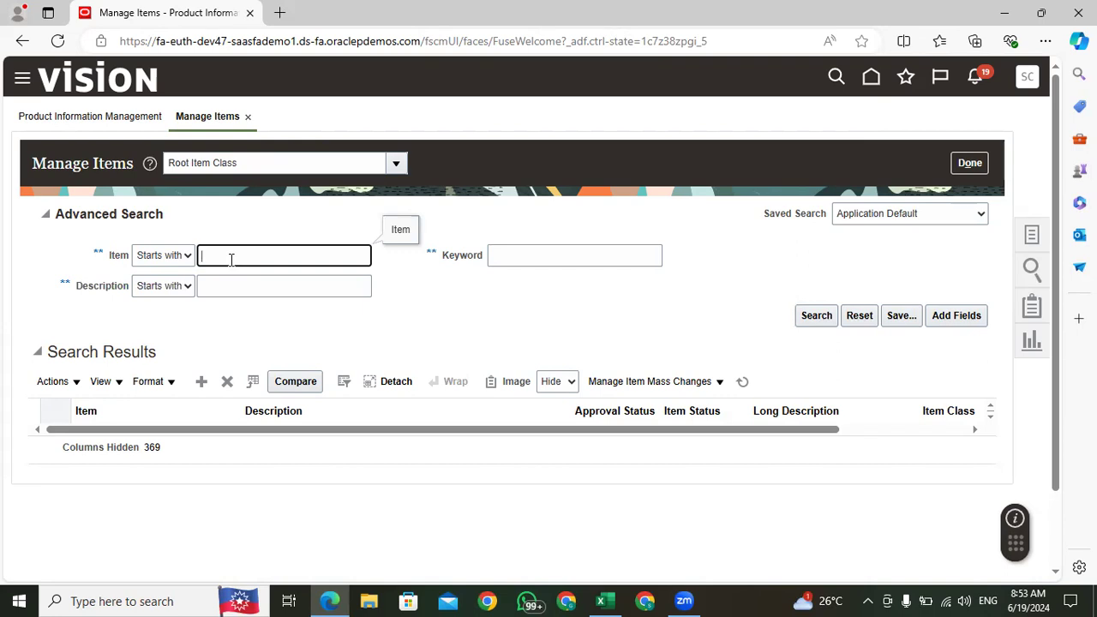
pyautogui.write('Iphone')
pyautogui.doubleClick(228, 255)
pyautogui.click(245, 255)
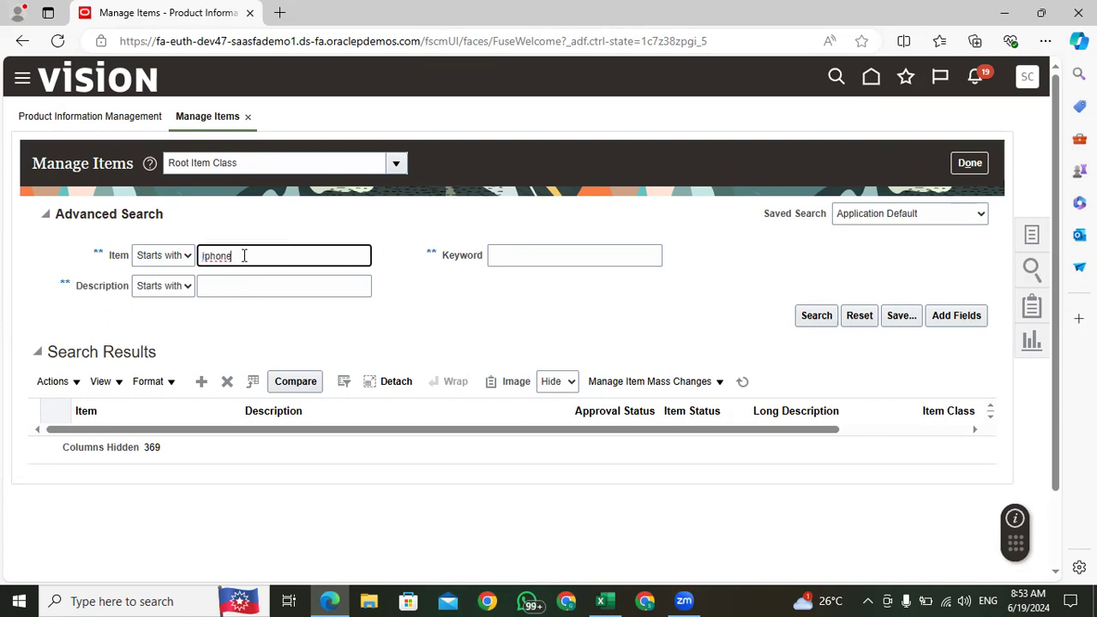
pyautogui.press('BackSpace')
pyautogui.press('BackSpace')
pyautogui.press('BackSpace')
pyautogui.press('BackSpace')
pyautogui.press('BackSpace')
pyautogui.write('Apple')
pyautogui.press('Return')
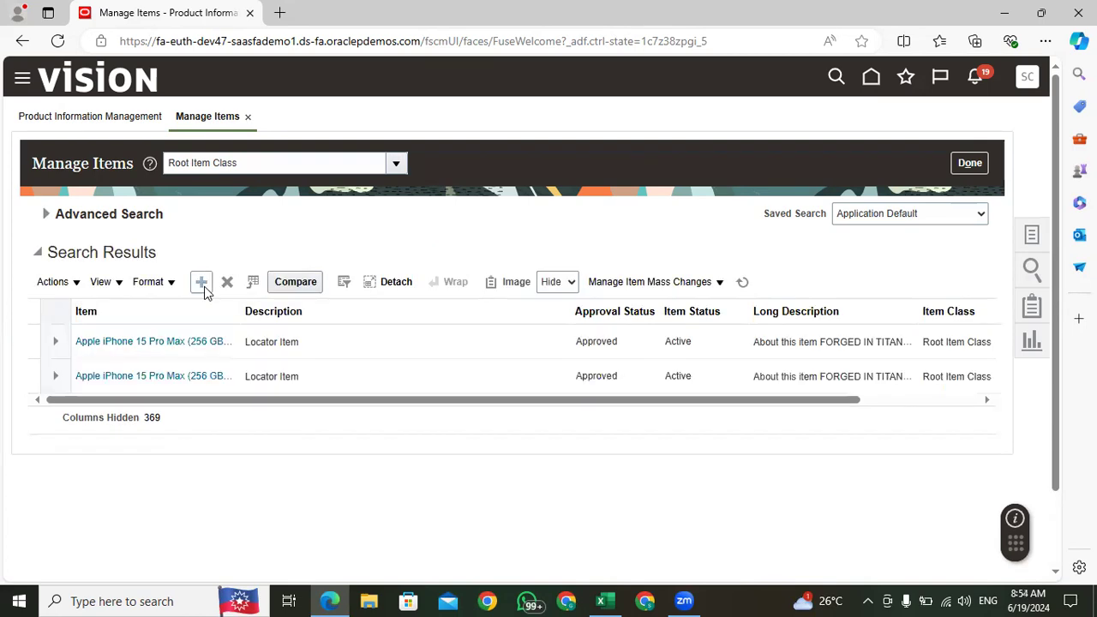
# Step: Open the first Apple iPhone 15 Pro Max (256 GB) item and check the Inventory Item attribute in its Inventory specifications
pyautogui.click(123, 341)
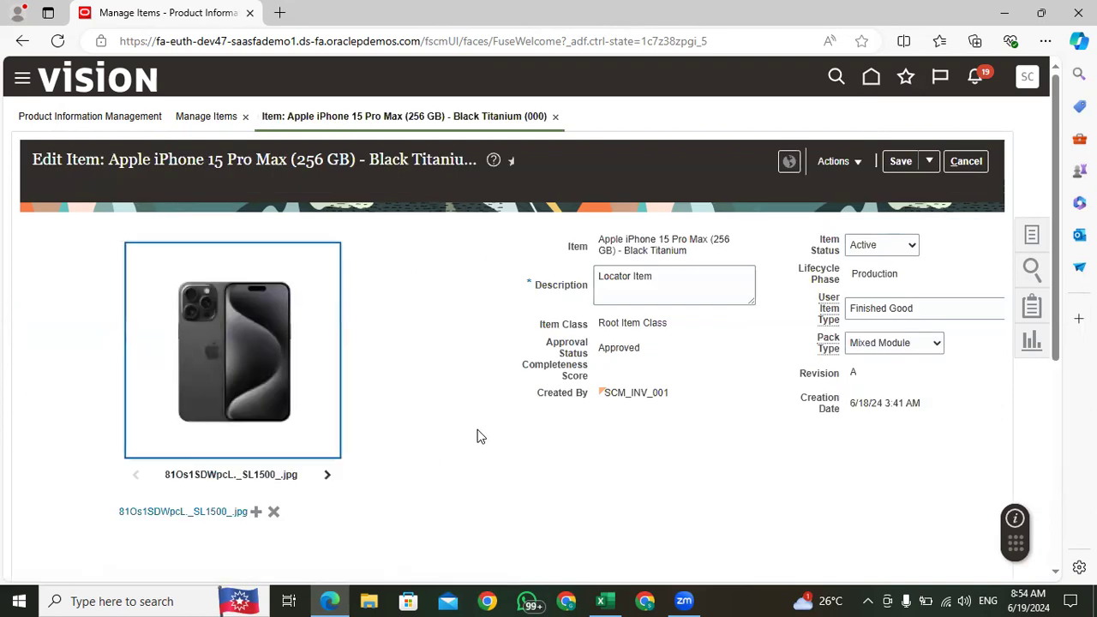
pyautogui.scroll(-4, 480, 437)
pyautogui.click(125, 223)
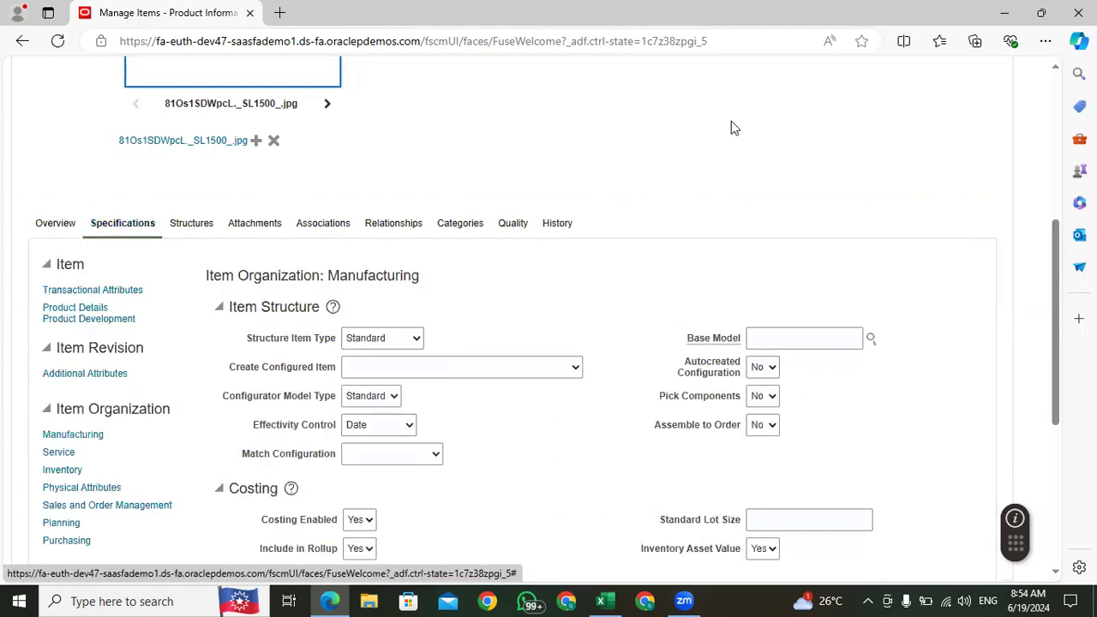
pyautogui.scroll(-1, 1062, 230)
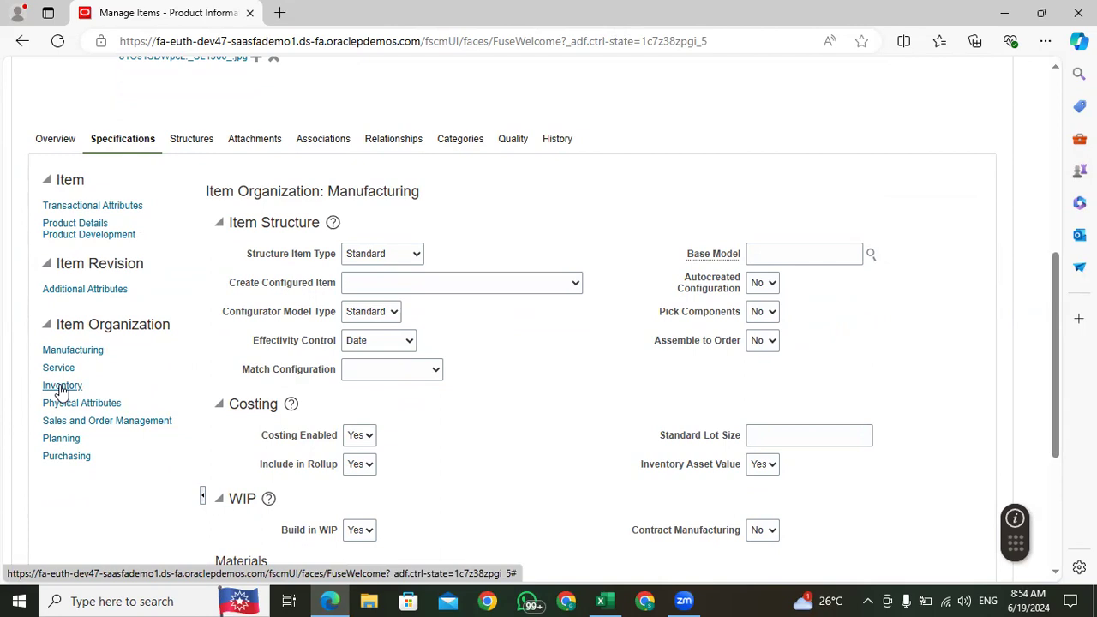
pyautogui.click(60, 388)
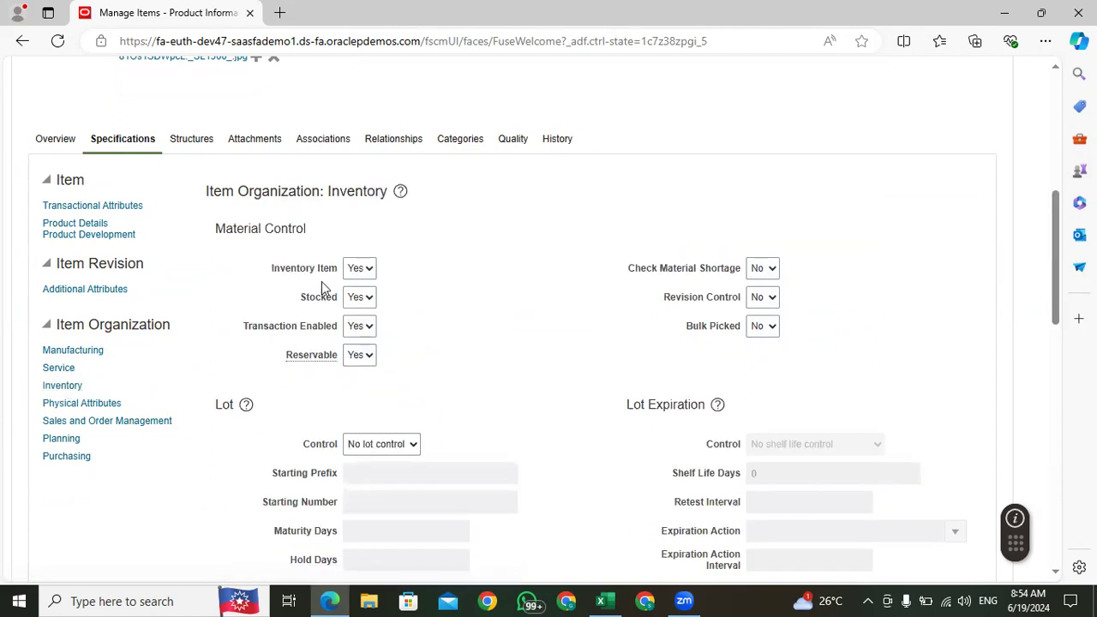
pyautogui.moveTo(340, 276); pyautogui.dragTo(265, 270)
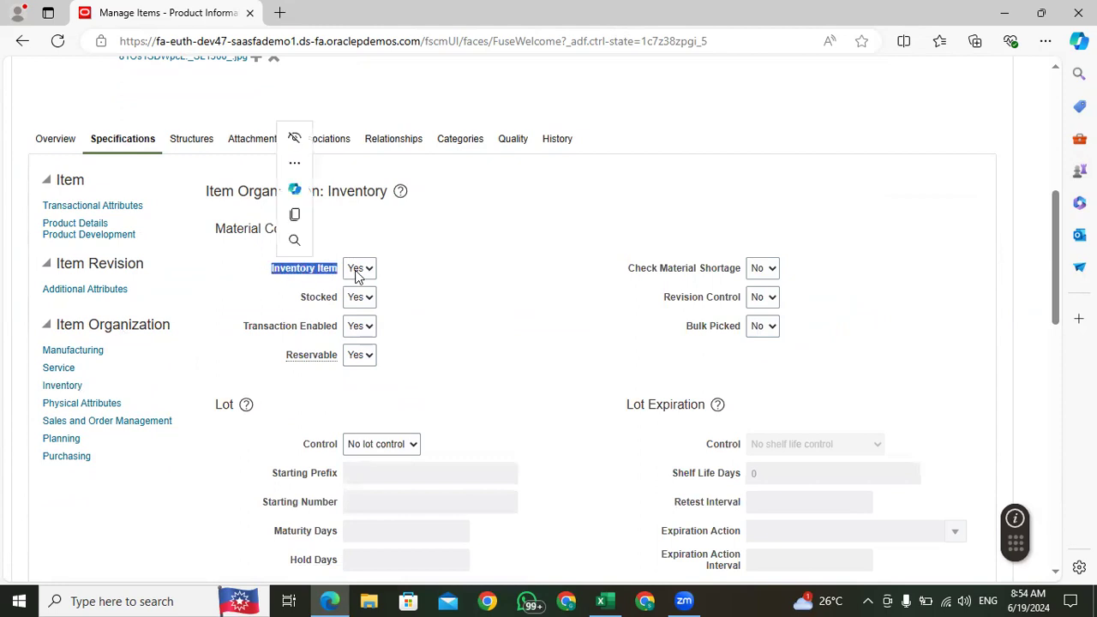
# Step: Check the available options for the Inventory Item attribute under Material Control
pyautogui.click(396, 274)
pyautogui.click(370, 269)
pyautogui.click(370, 268)
pyautogui.click(370, 268)
pyautogui.click(369, 271)
pyautogui.click(366, 272)
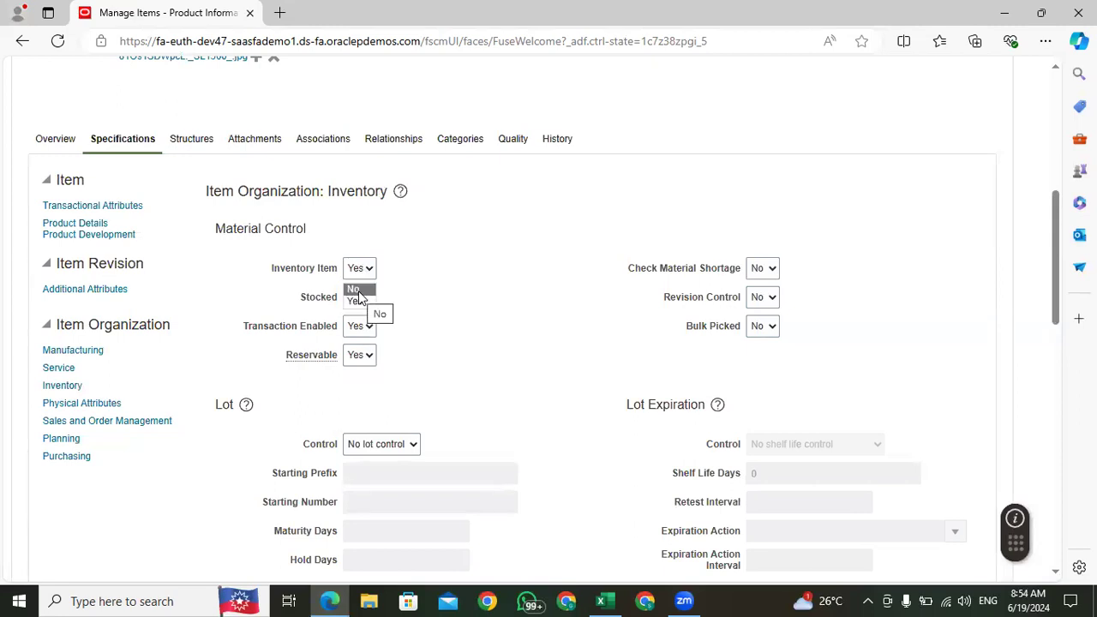
pyautogui.click(499, 295)
# Step: Set Inventory Item to No and check how the Stocked and Transaction Enabled attributes respond
pyautogui.click(362, 270)
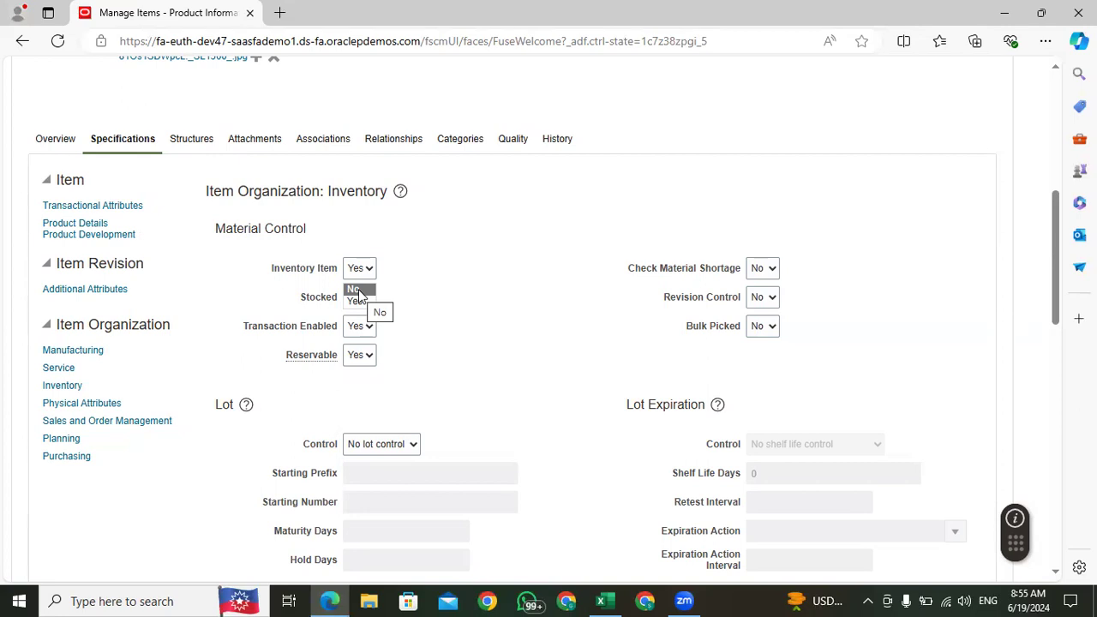
pyautogui.click(361, 291)
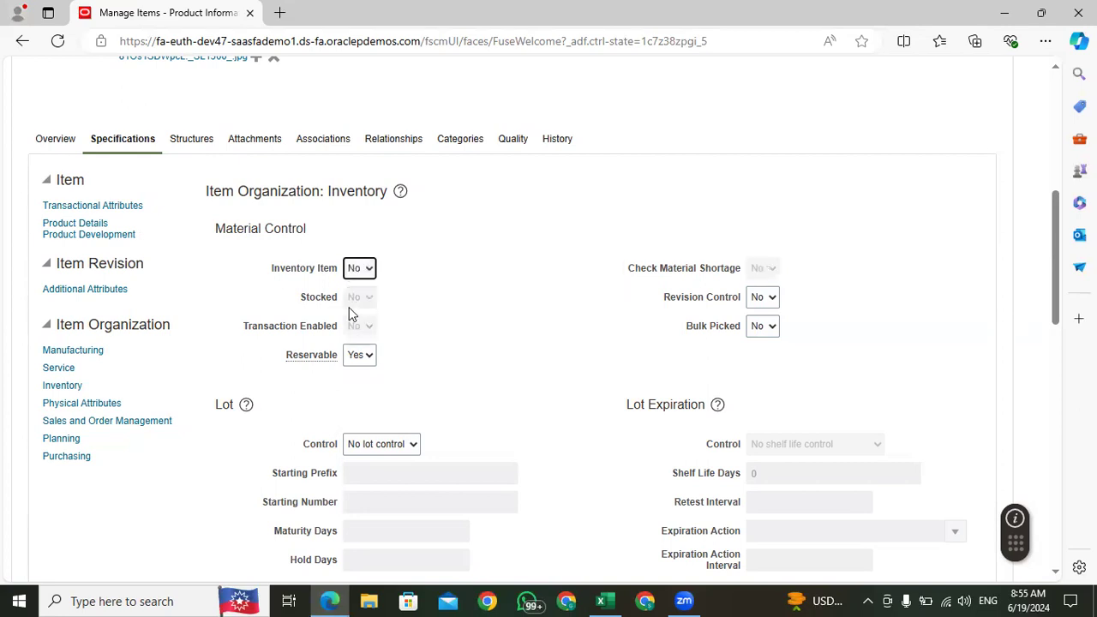
pyautogui.moveTo(395, 305); pyautogui.dragTo(300, 302)
pyautogui.click(397, 330)
pyautogui.moveTo(396, 330); pyautogui.dragTo(239, 334)
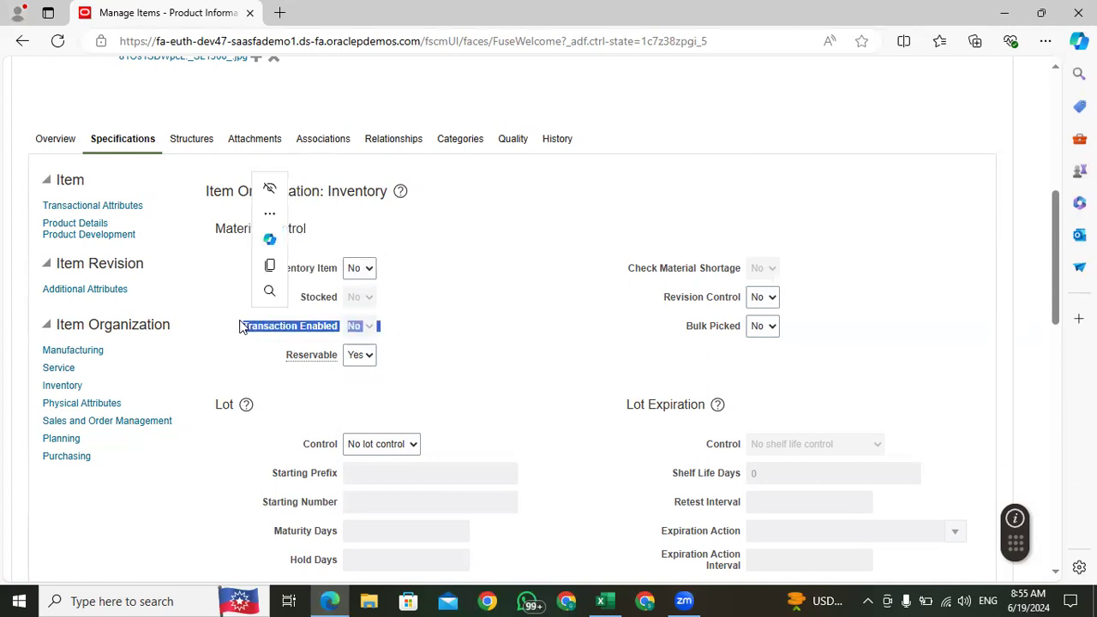
pyautogui.click(399, 341)
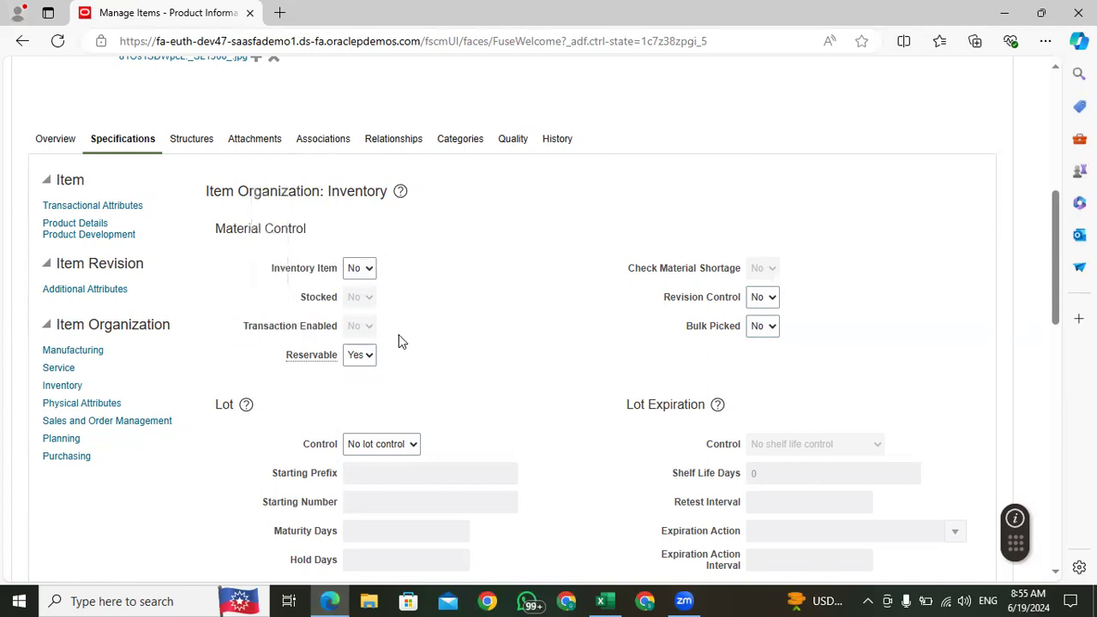
pyautogui.moveTo(390, 333); pyautogui.dragTo(230, 325)
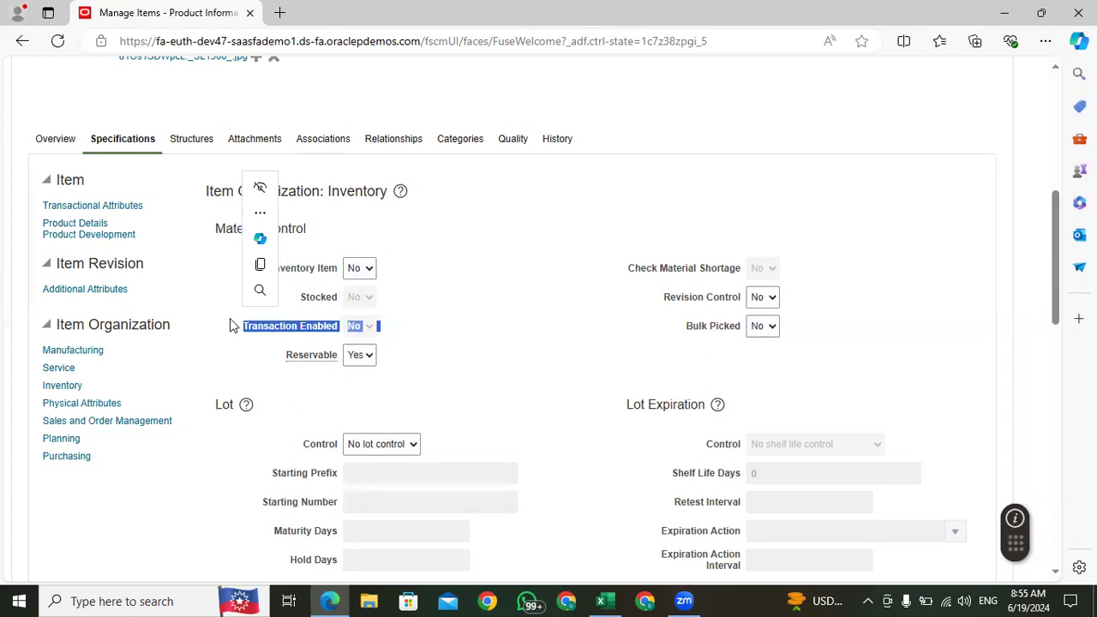
pyautogui.click(444, 335)
# Step: Set Inventory Item back to Yes and check the Revision Control attribute
pyautogui.click(367, 269)
pyautogui.click(360, 302)
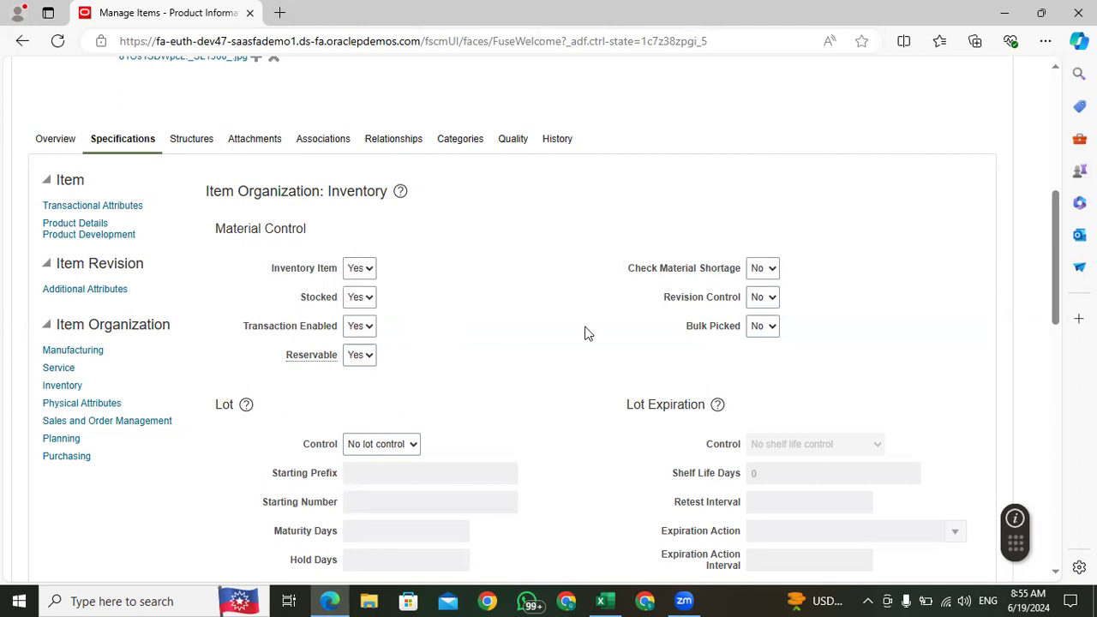
pyautogui.moveTo(742, 300); pyautogui.dragTo(643, 300)
pyautogui.click(552, 367)
# Step: Open the item's Sales and Order Management specifications and check the Customer Ordered attribute and its options
pyautogui.click(80, 422)
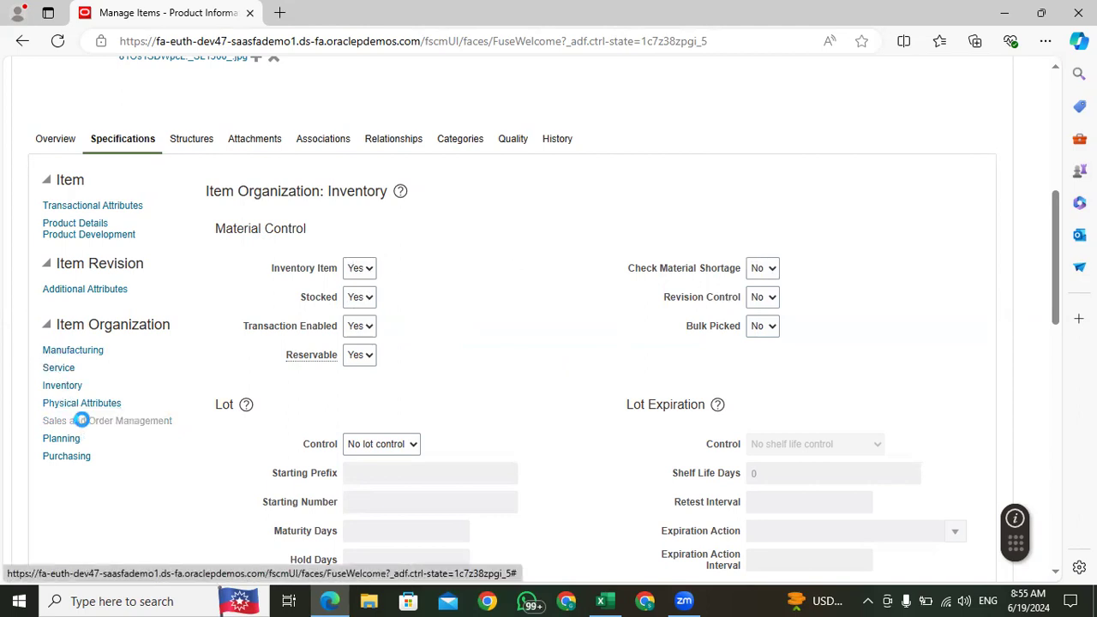
pyautogui.moveTo(251, 266); pyautogui.dragTo(339, 266)
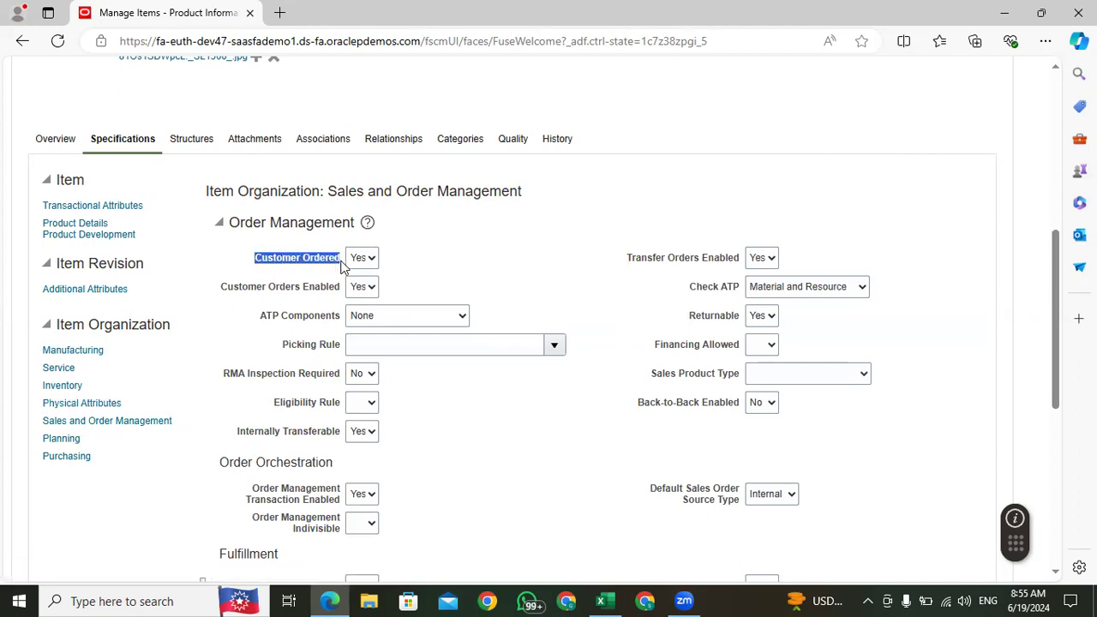
pyautogui.click(337, 276)
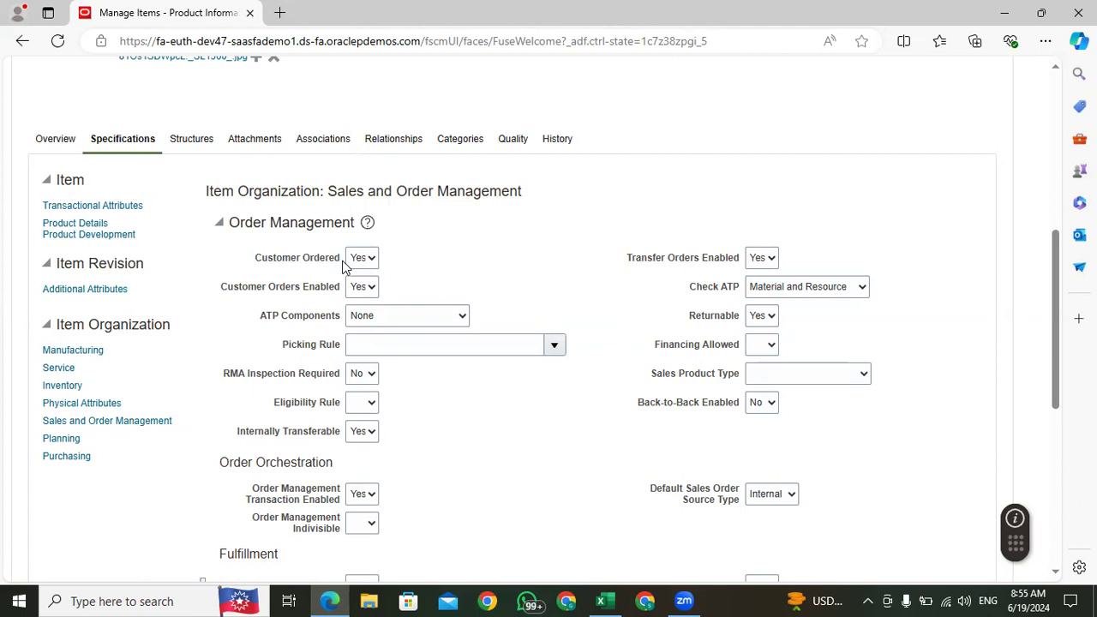
pyautogui.moveTo(343, 267); pyautogui.dragTo(239, 269)
pyautogui.click(370, 260)
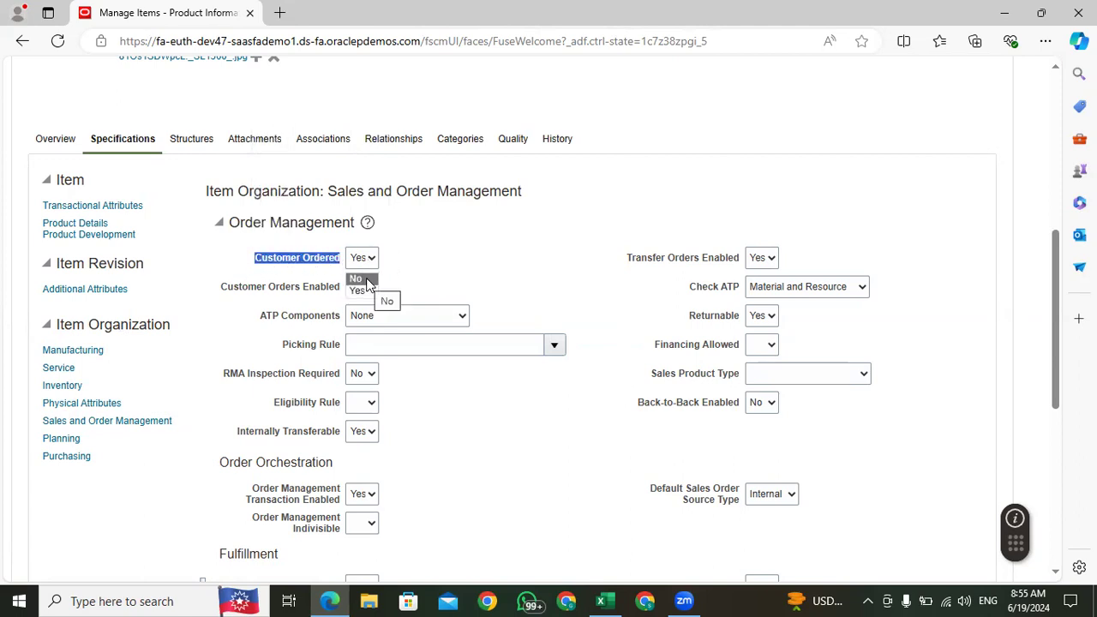
pyautogui.click(444, 286)
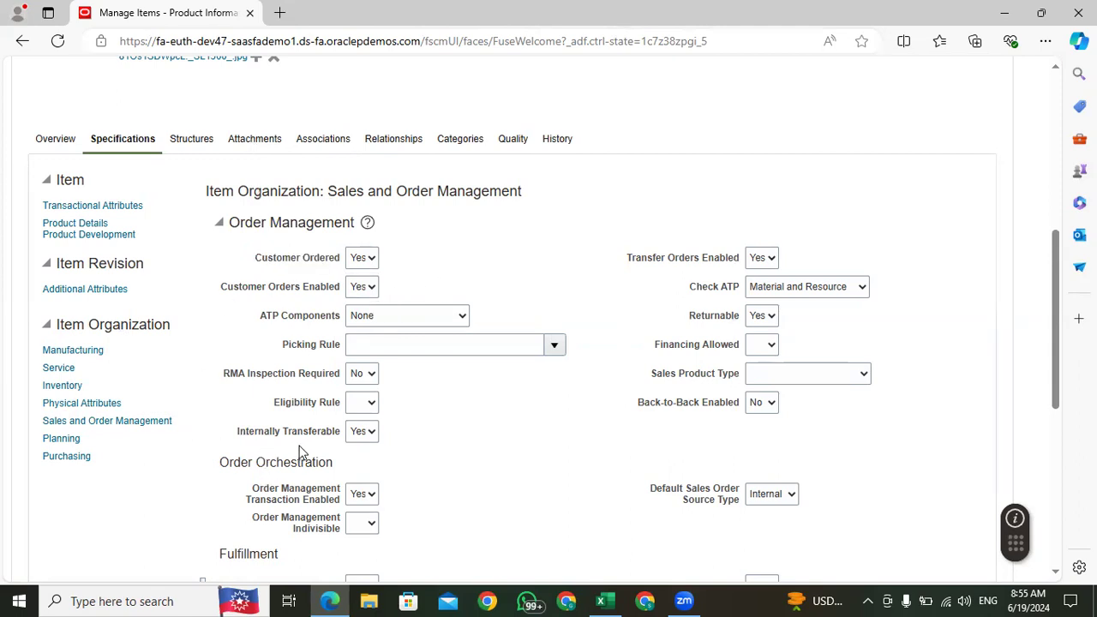
# Step: Check the Internally Transferable attribute and its options under Order Management
pyautogui.moveTo(342, 437); pyautogui.dragTo(223, 439)
pyautogui.click(384, 443)
pyautogui.click(367, 433)
pyautogui.click(367, 433)
pyautogui.click(367, 433)
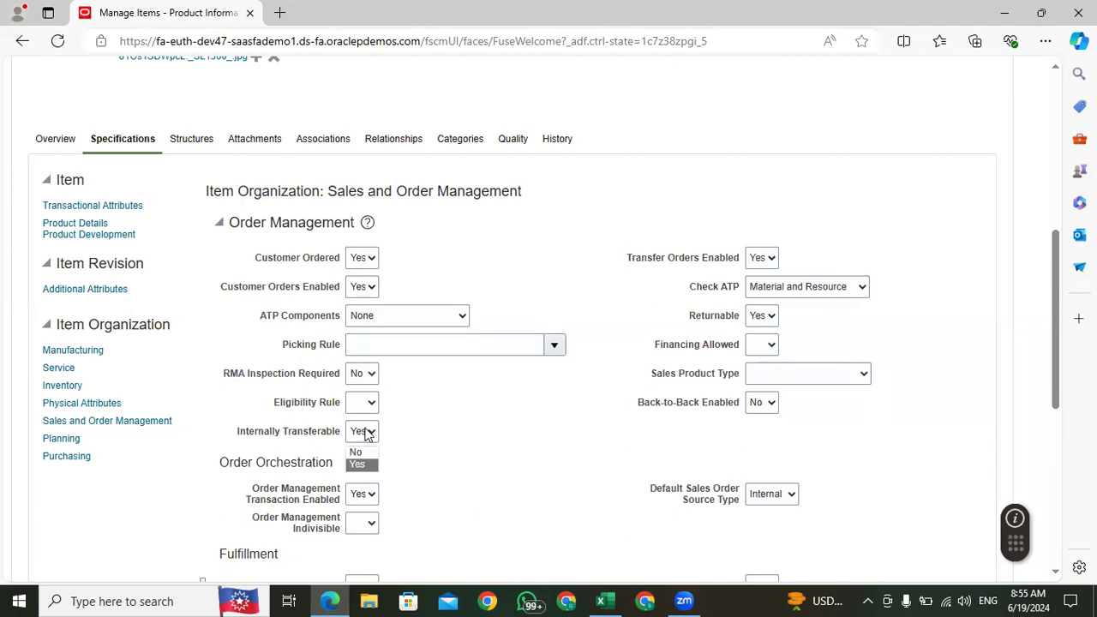
pyautogui.click(366, 433)
pyautogui.click(367, 433)
pyautogui.click(367, 433)
pyautogui.click(358, 436)
pyautogui.click(424, 431)
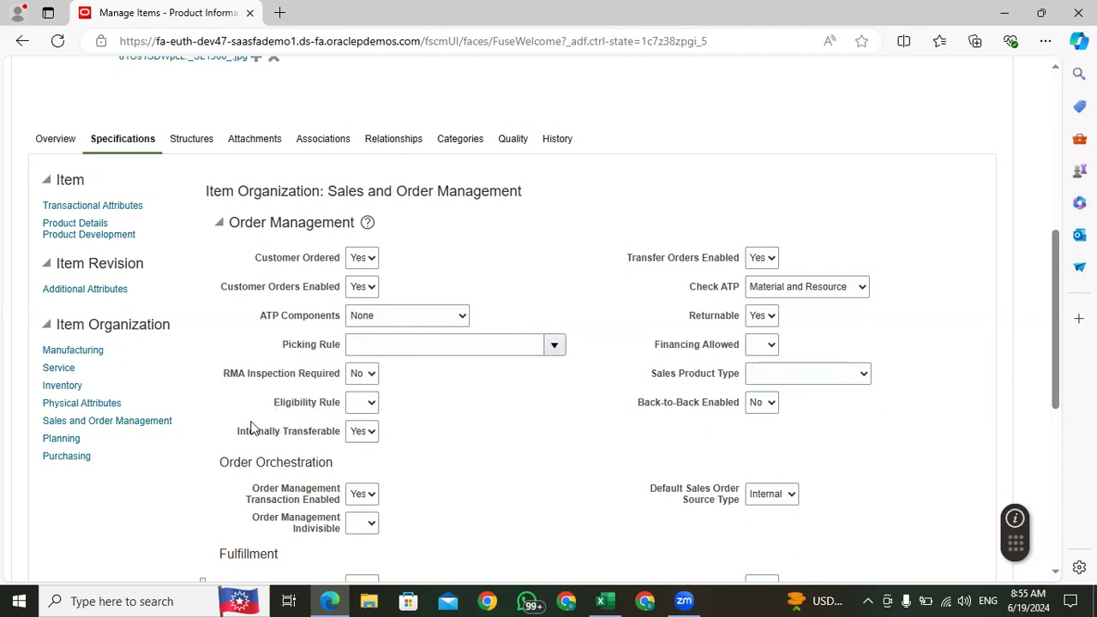
# Step: Return to the item's Inventory specifications and check the Transaction Enabled attribute
pyautogui.click(63, 386)
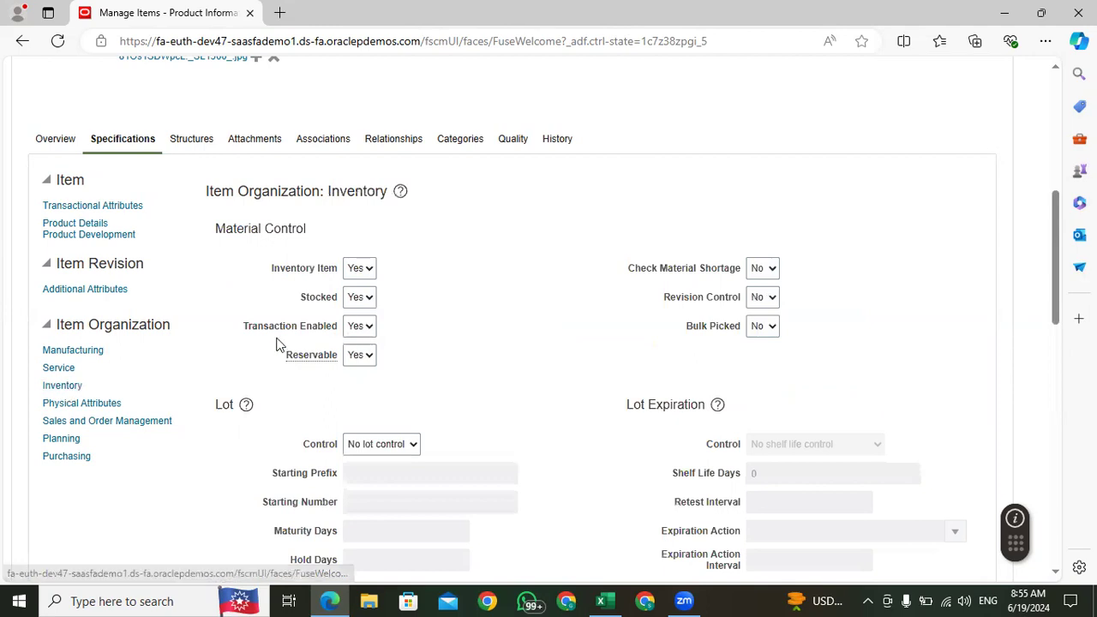
pyautogui.moveTo(254, 333); pyautogui.dragTo(340, 332)
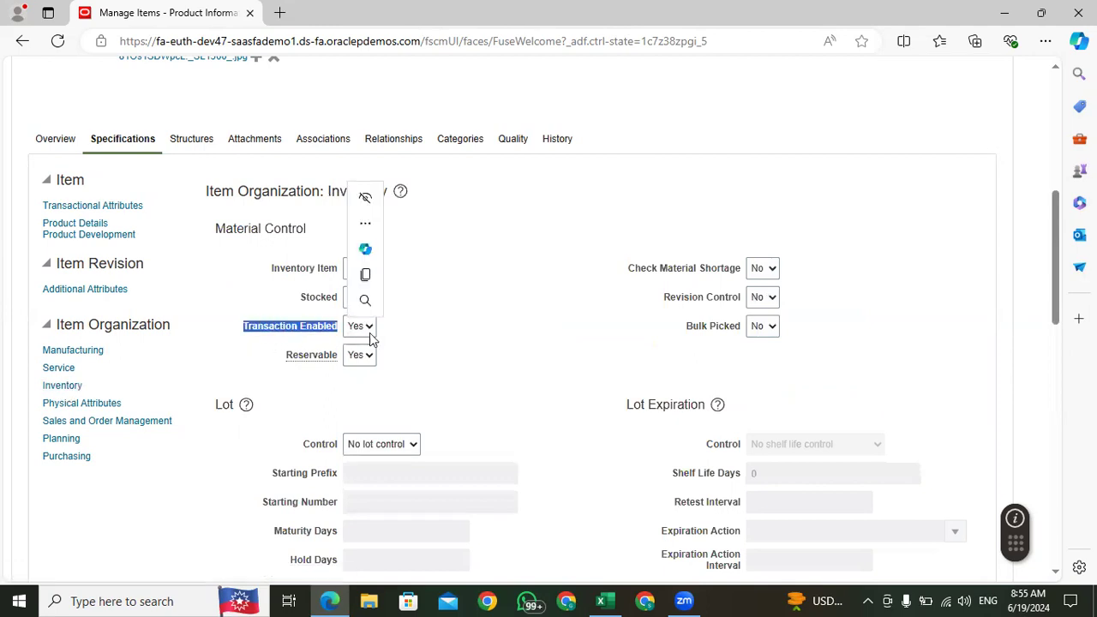
pyautogui.click(475, 360)
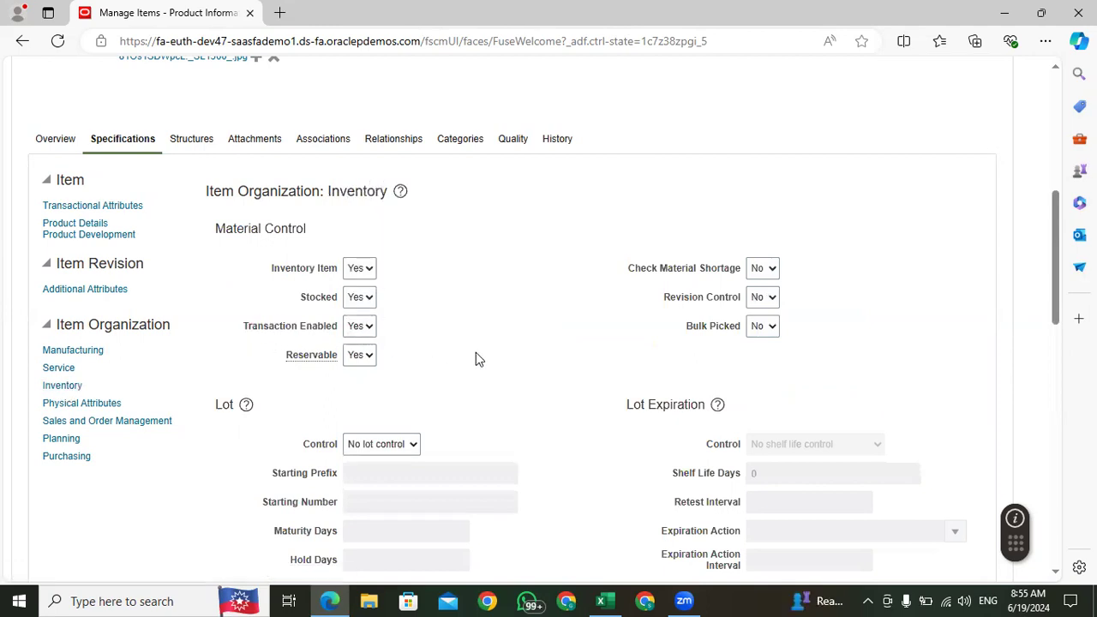
# Step: Open the item's Purchasing specifications and check the Purchased attribute and its options
pyautogui.click(64, 455)
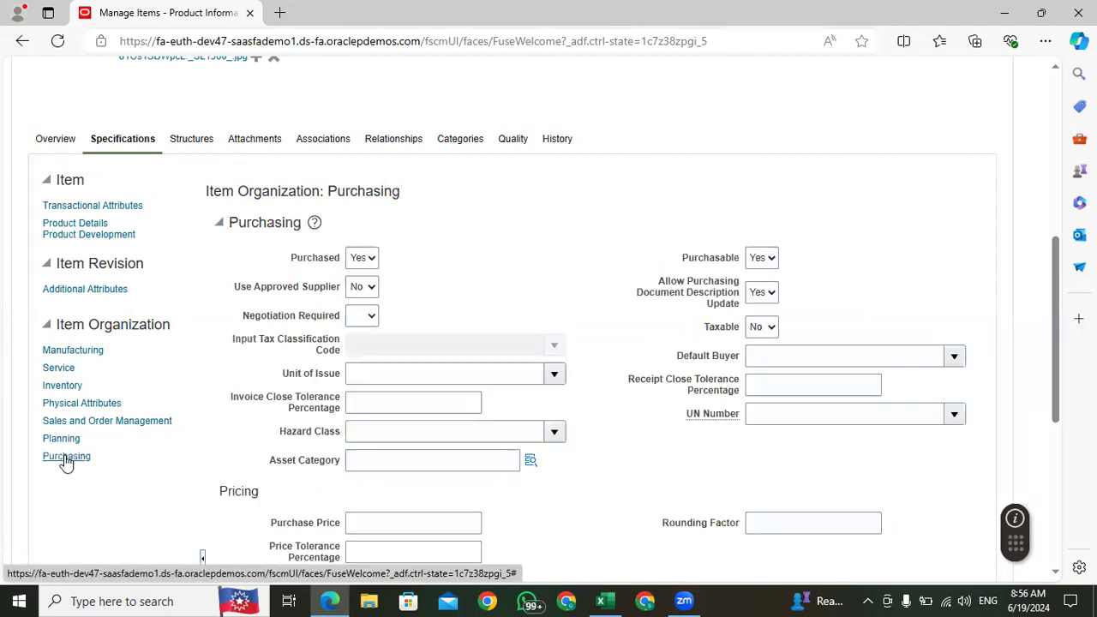
pyautogui.doubleClick(319, 260)
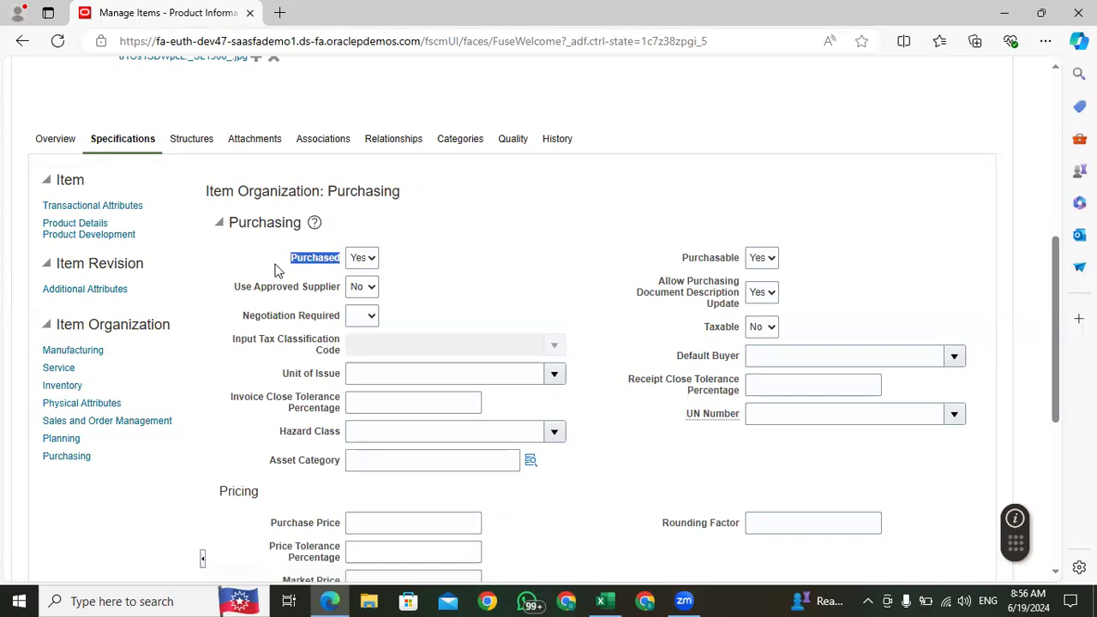
pyautogui.click(364, 259)
pyautogui.click(504, 284)
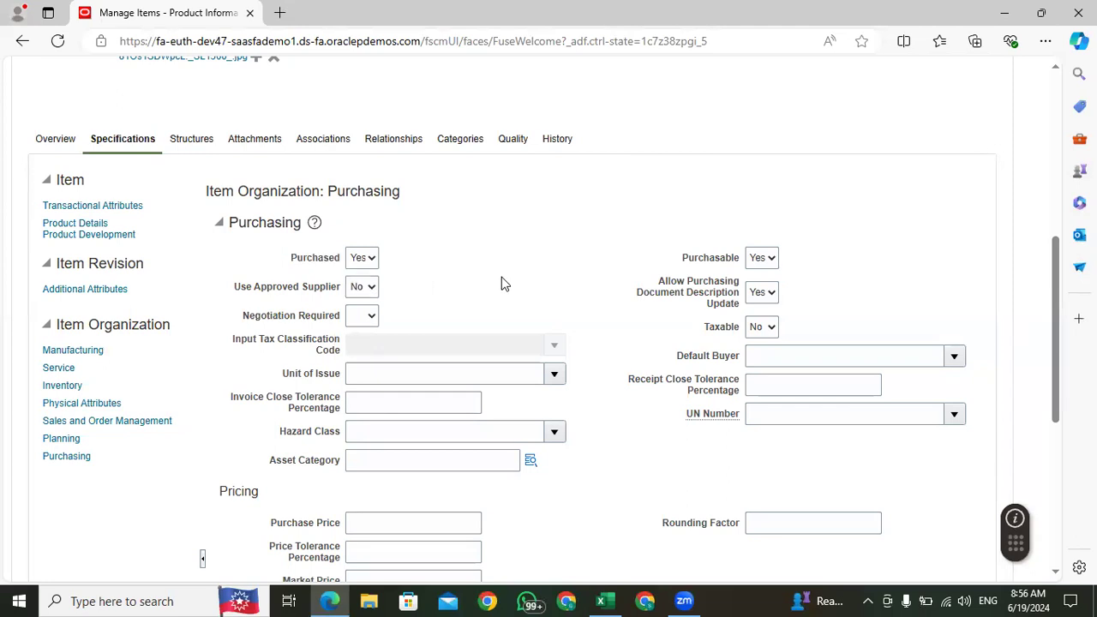
# Step: In the Inventory specifications, set Restrict Subinventory to No under Locator and save the item
pyautogui.scroll(-5, 467, 291)
pyautogui.scroll(10, 465, 297)
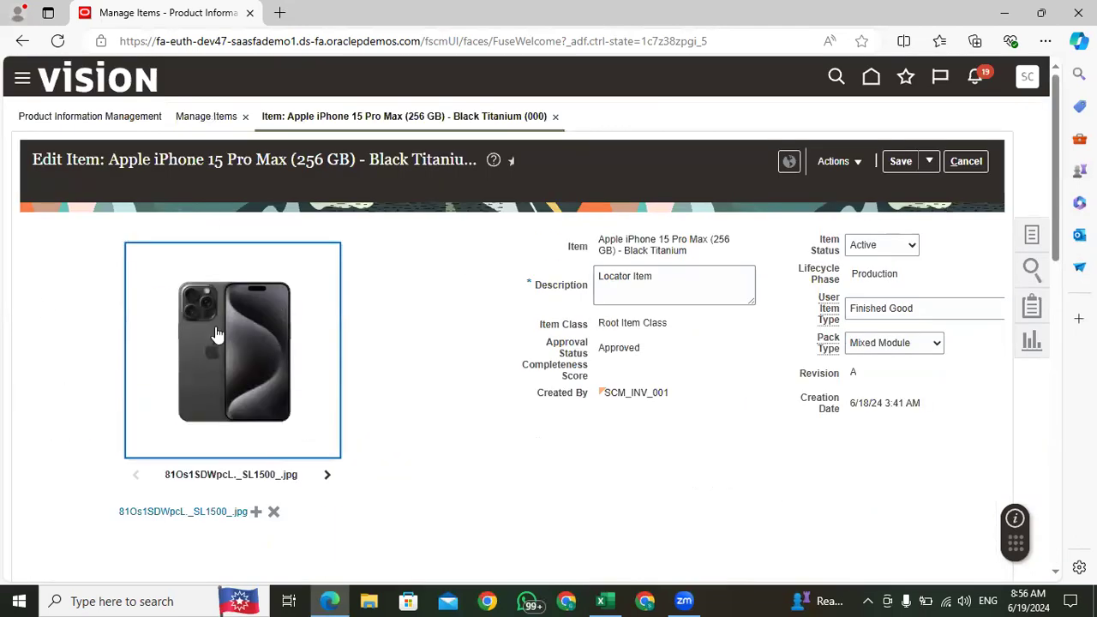
pyautogui.scroll(-5, 515, 400)
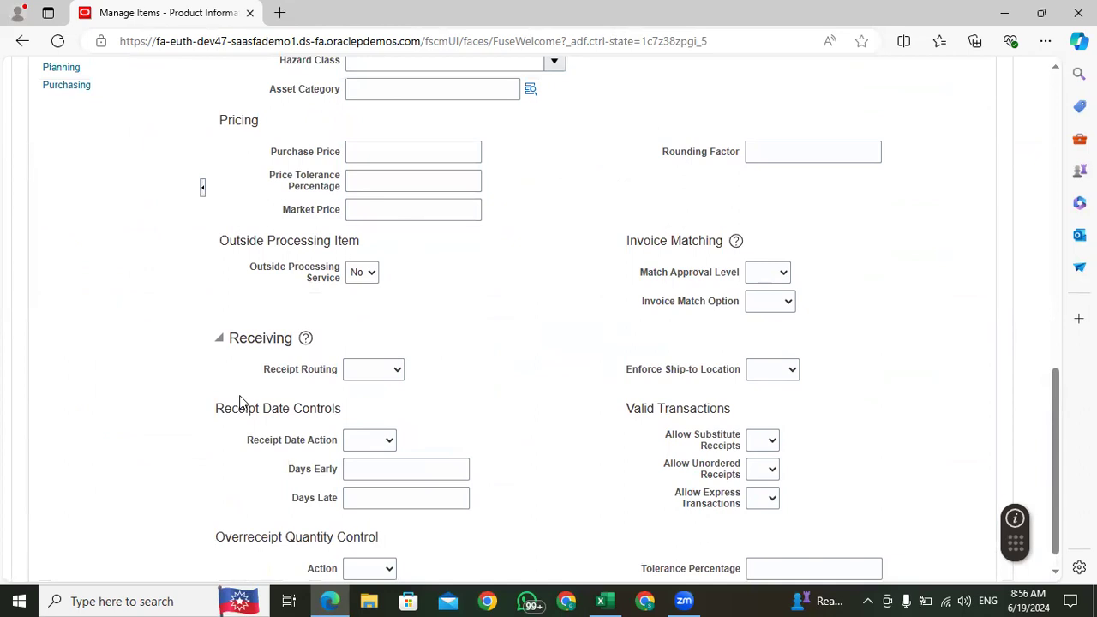
pyautogui.scroll(10, 240, 403)
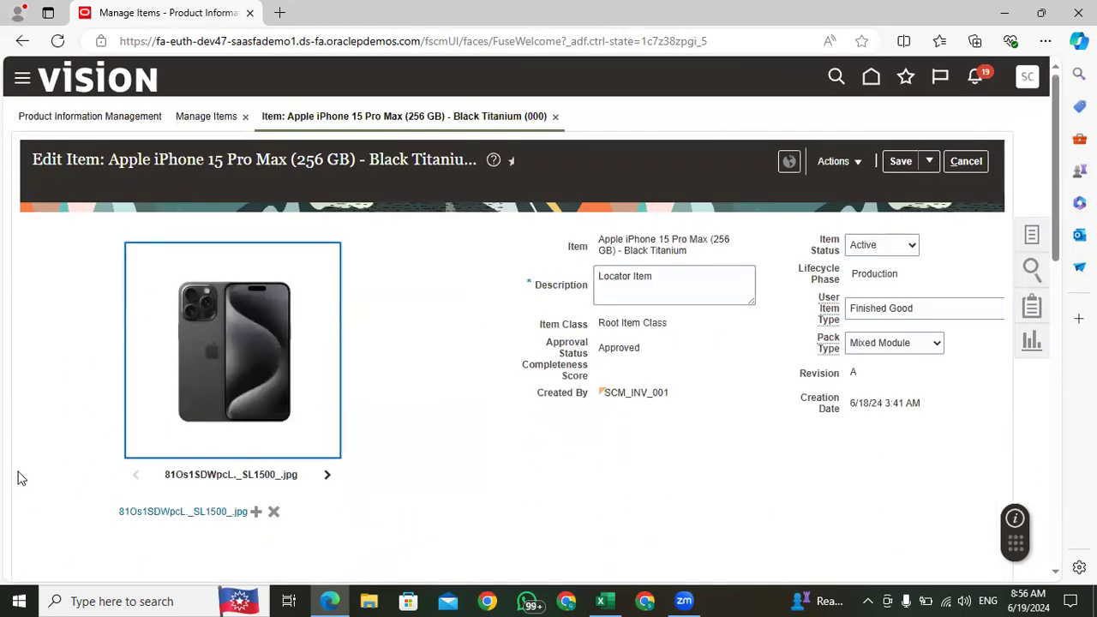
pyautogui.scroll(-5, 52, 211)
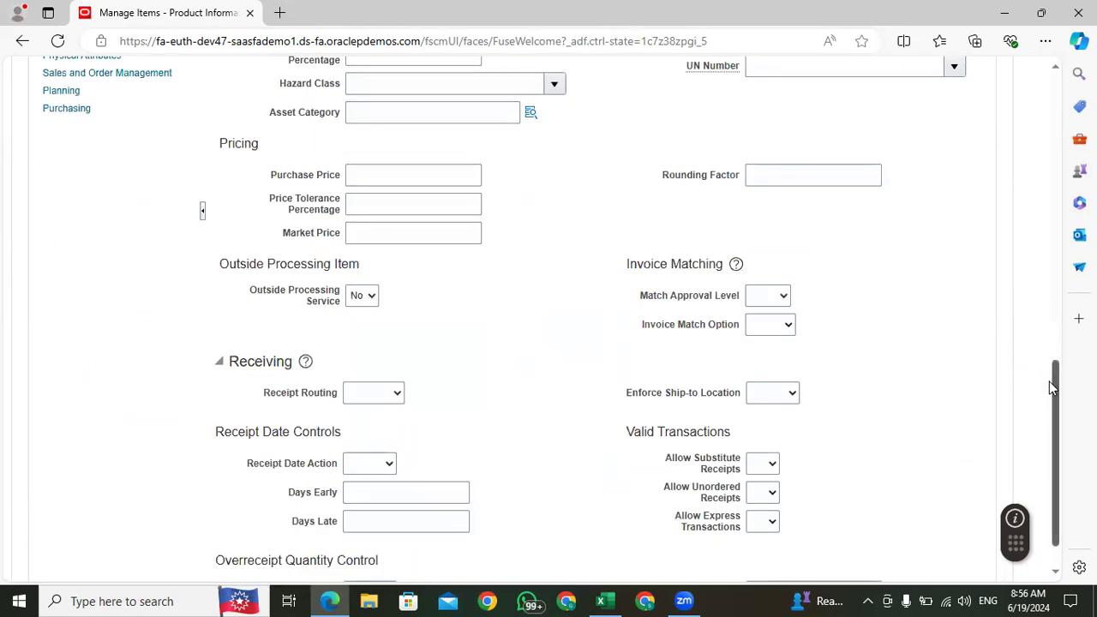
pyautogui.moveTo(1053, 379); pyautogui.dragTo(1050, 319)
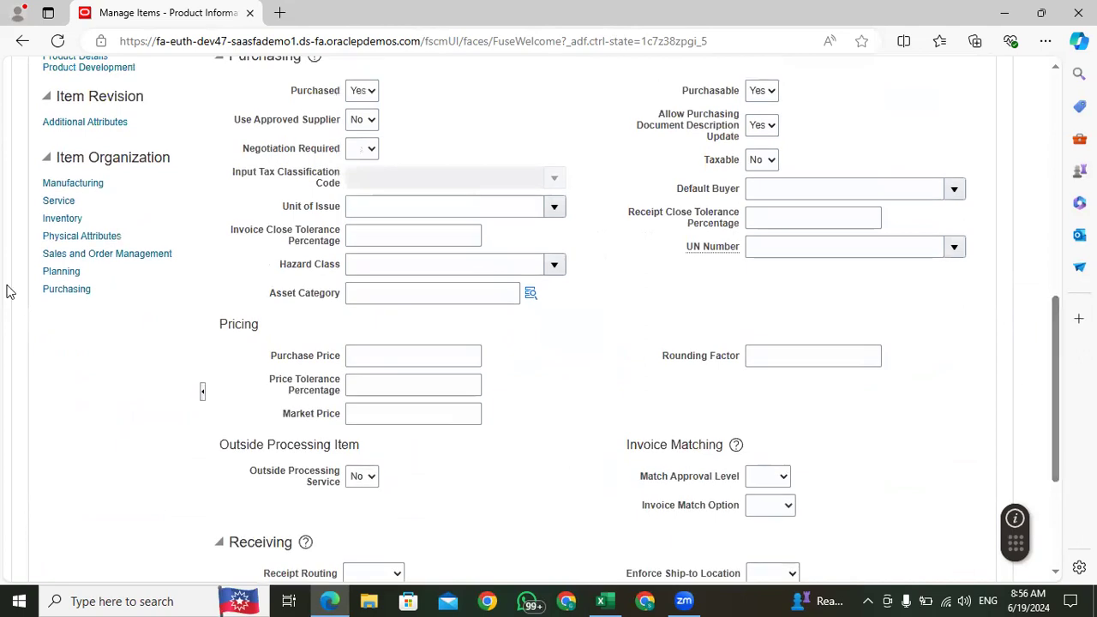
pyautogui.click(62, 219)
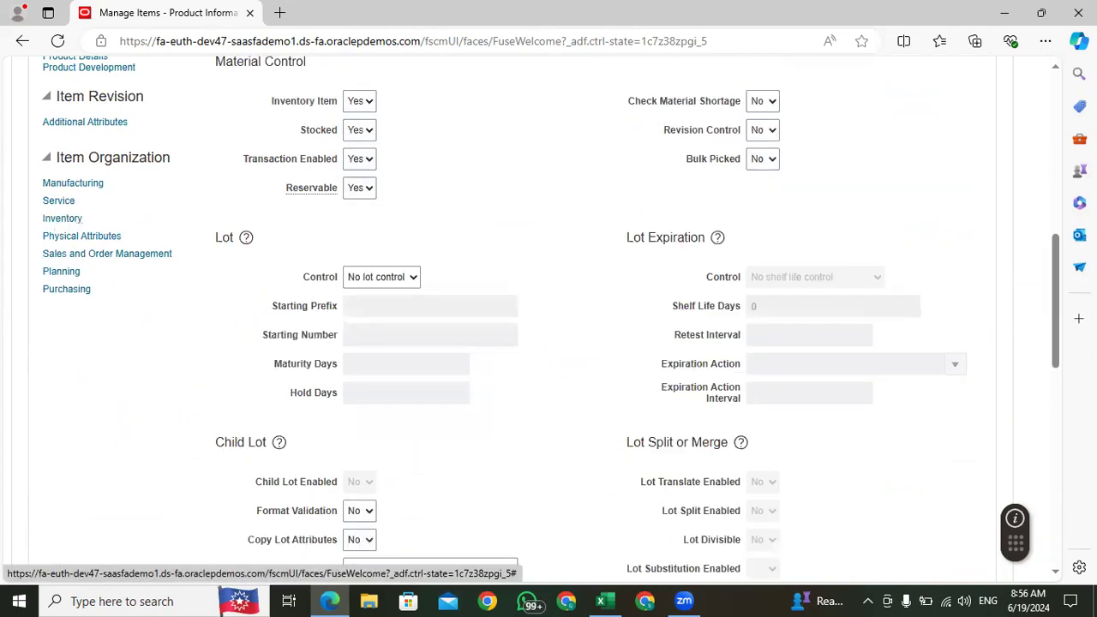
pyautogui.moveTo(1061, 269); pyautogui.dragTo(1061, 323)
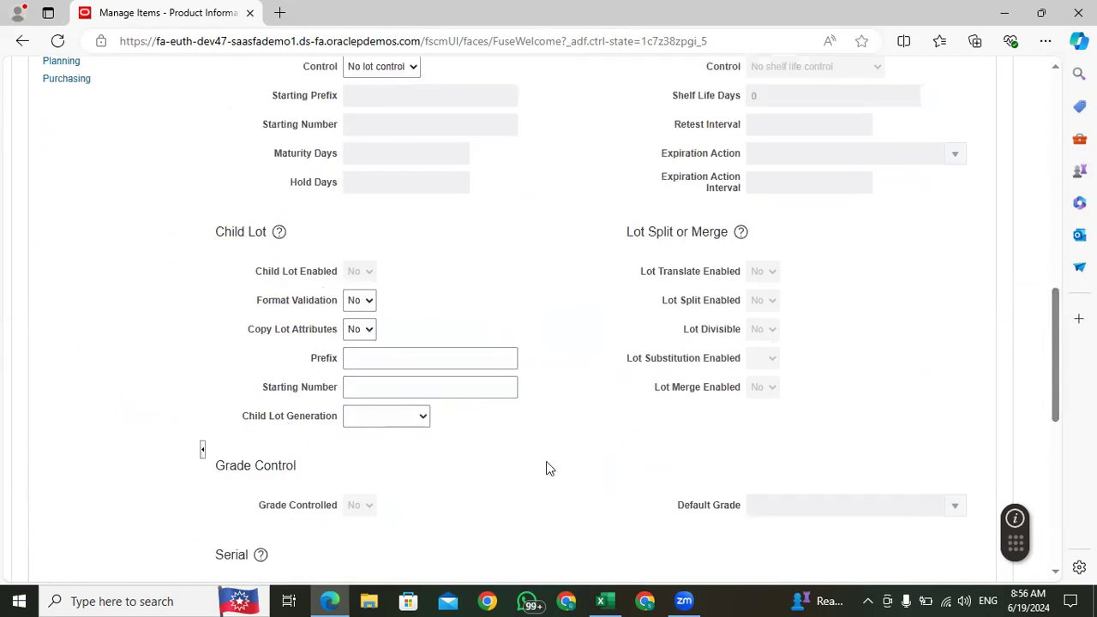
pyautogui.moveTo(1056, 309); pyautogui.dragTo(1056, 434)
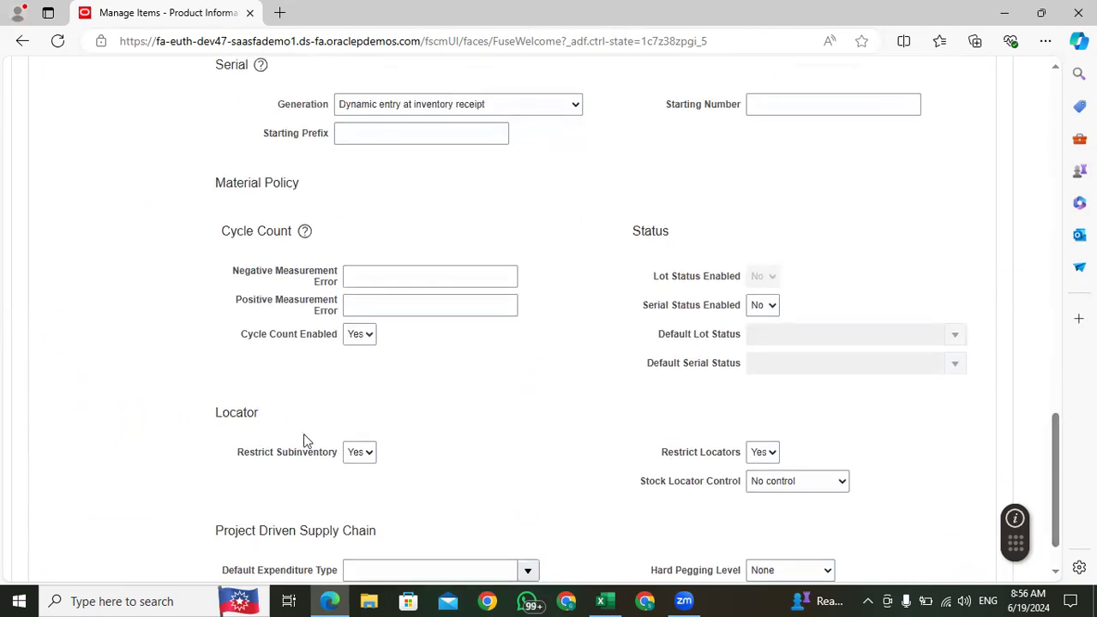
pyautogui.click(362, 454)
pyautogui.click(354, 473)
pyautogui.moveTo(1056, 450); pyautogui.dragTo(1023, 102)
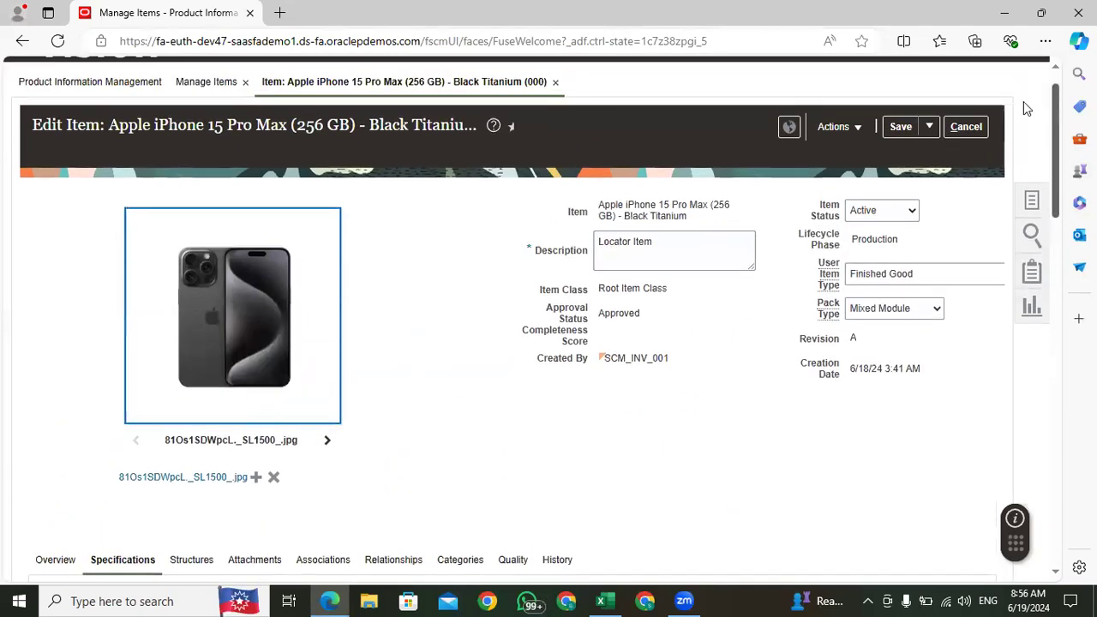
pyautogui.click(896, 135)
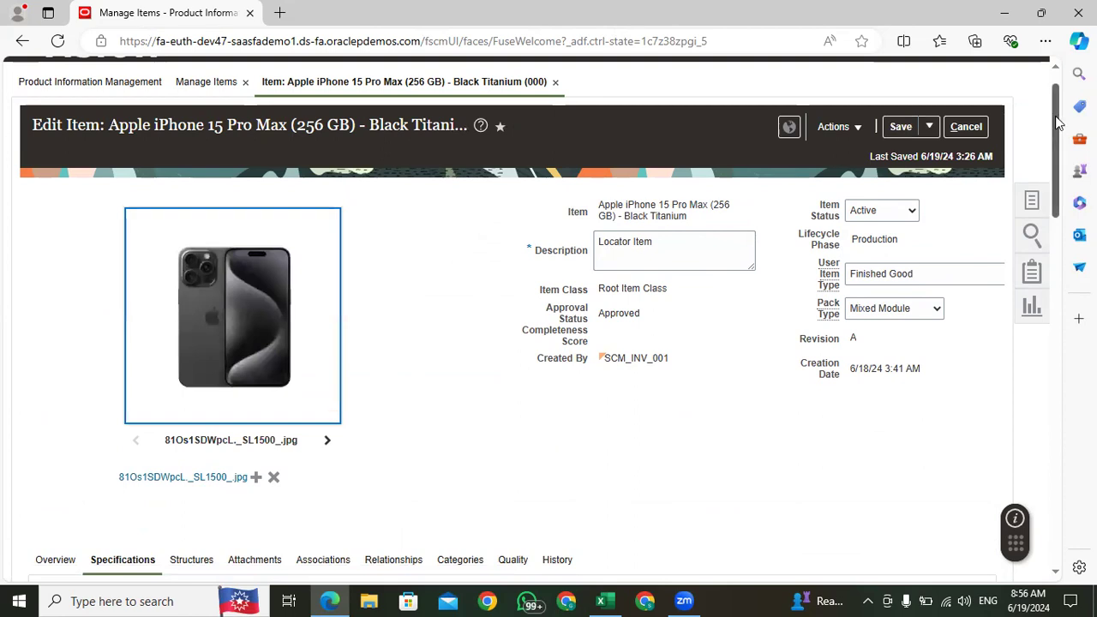
# Step: From the item's organization associations, search for organization 002 to add and select Atlanta
pyautogui.scroll(-4, 1059, 123)
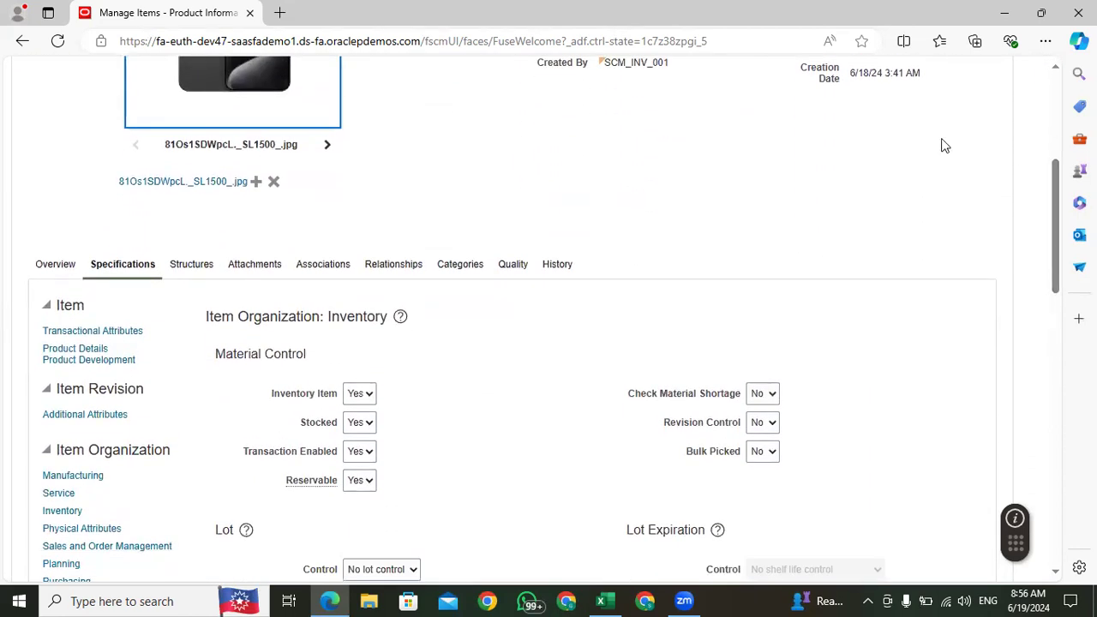
pyautogui.click(323, 267)
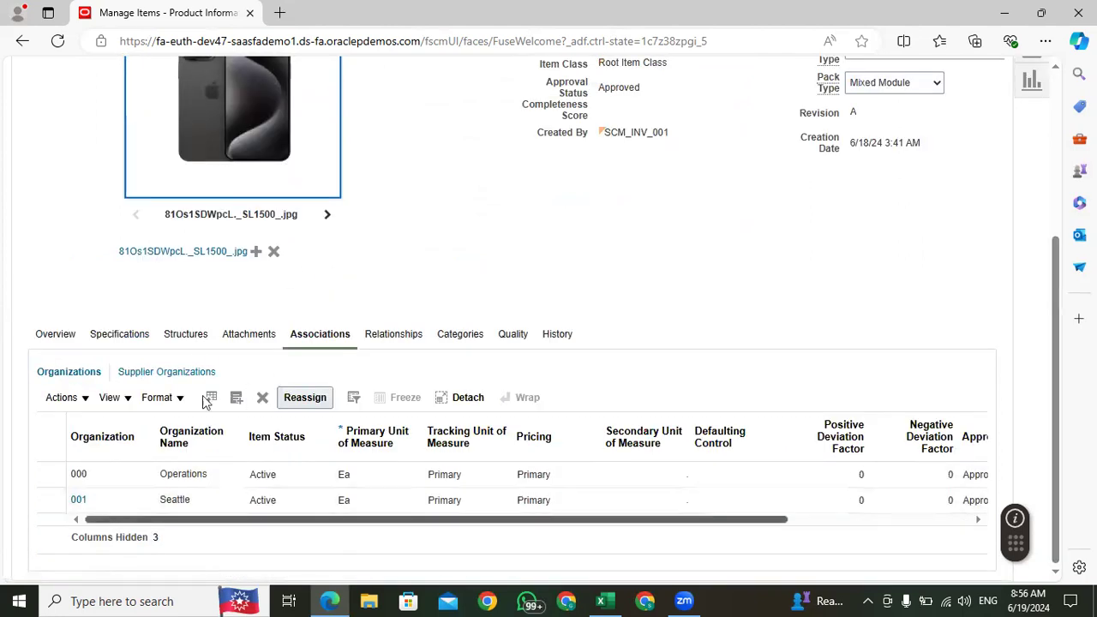
pyautogui.click(239, 400)
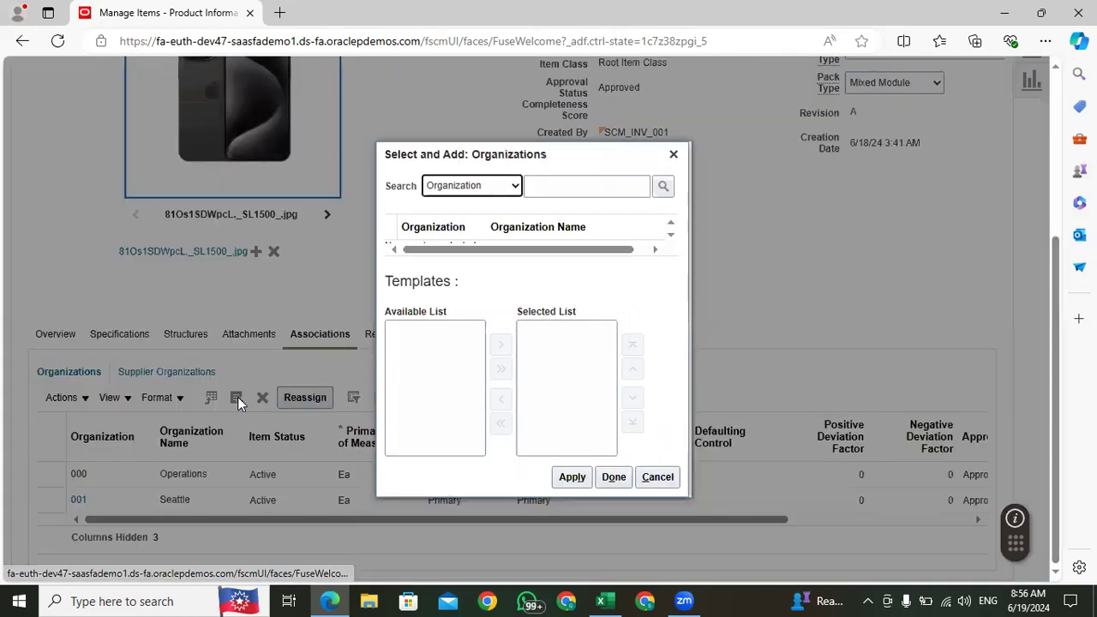
pyautogui.click(537, 186)
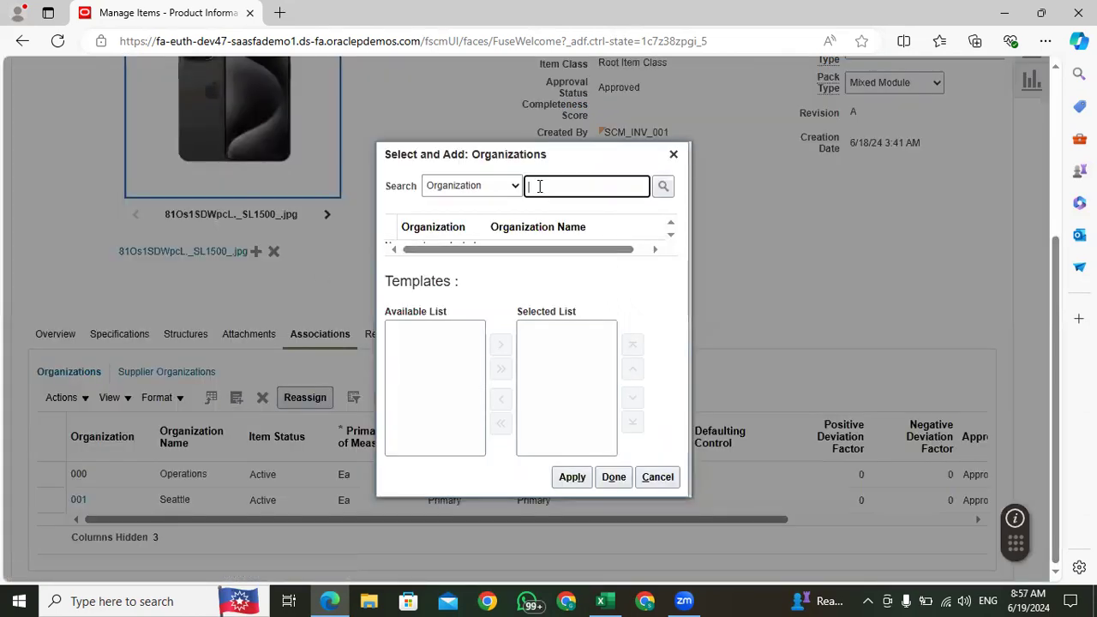
pyautogui.write('002')
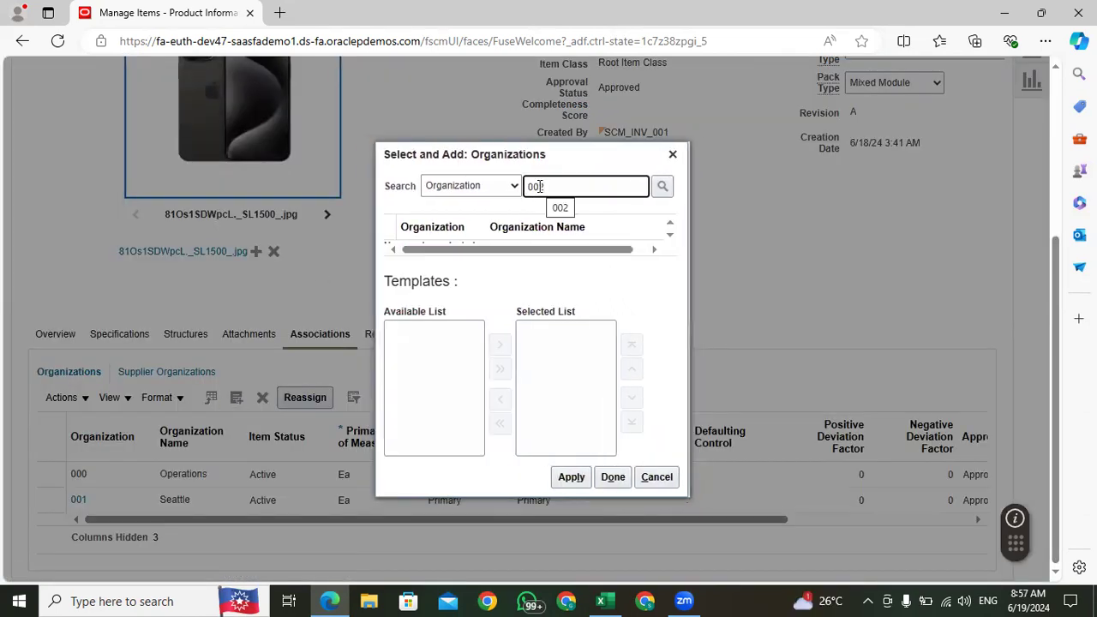
pyautogui.press('Return')
pyautogui.click(531, 239)
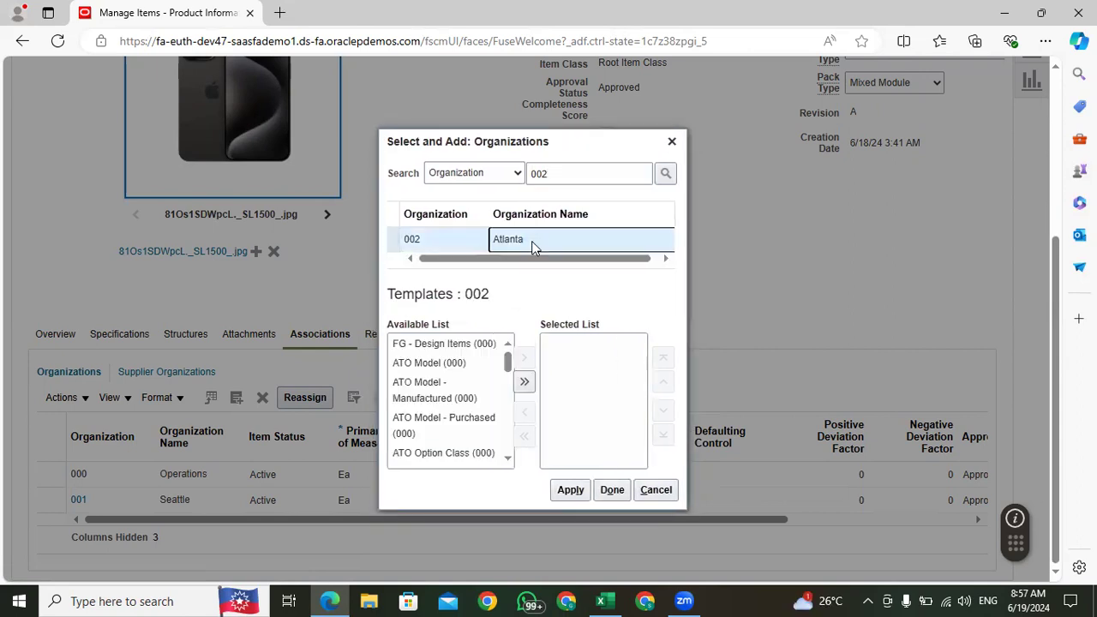
# Step: Assign the item to organization 002 with the Finished Goods (000) template, and save and close the item
pyautogui.moveTo(496, 366); pyautogui.dragTo(497, 384)
pyautogui.click(385, 395)
pyautogui.click(514, 359)
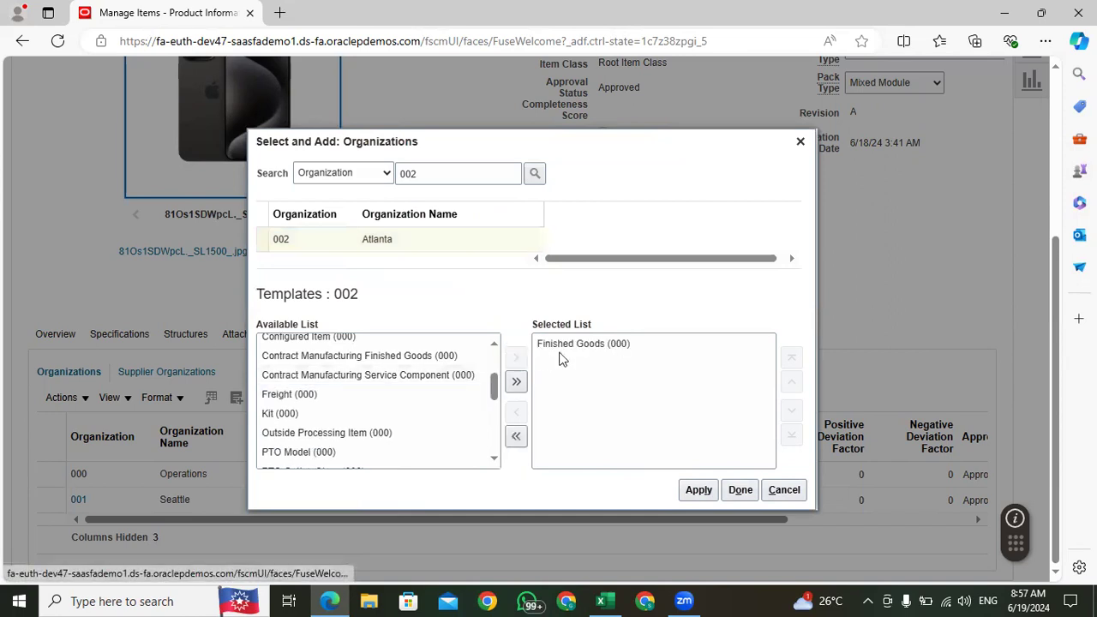
pyautogui.click(701, 491)
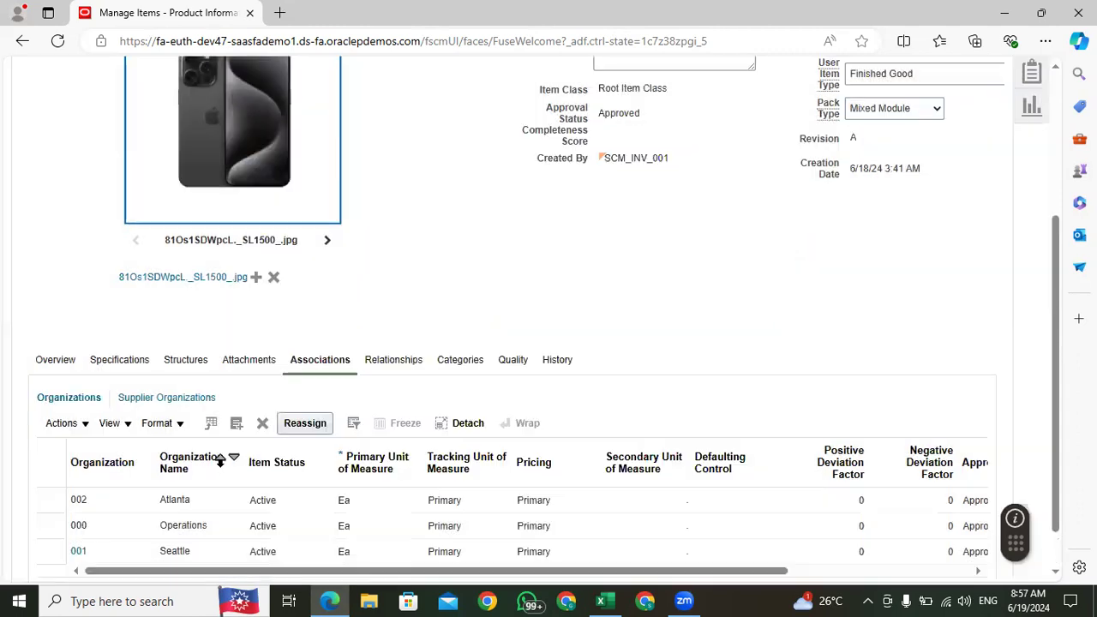
pyautogui.scroll(5, 794, 301)
pyautogui.click(930, 161)
pyautogui.click(915, 186)
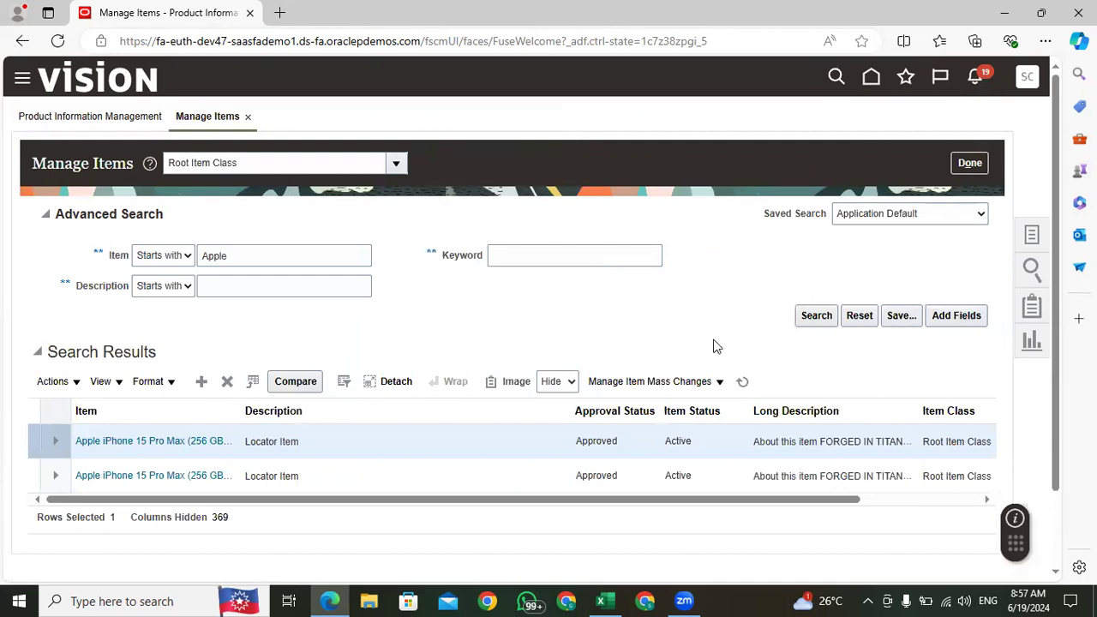
# Step: Rerun the search for items starting with Apple and check the organization of each result
pyautogui.click(814, 319)
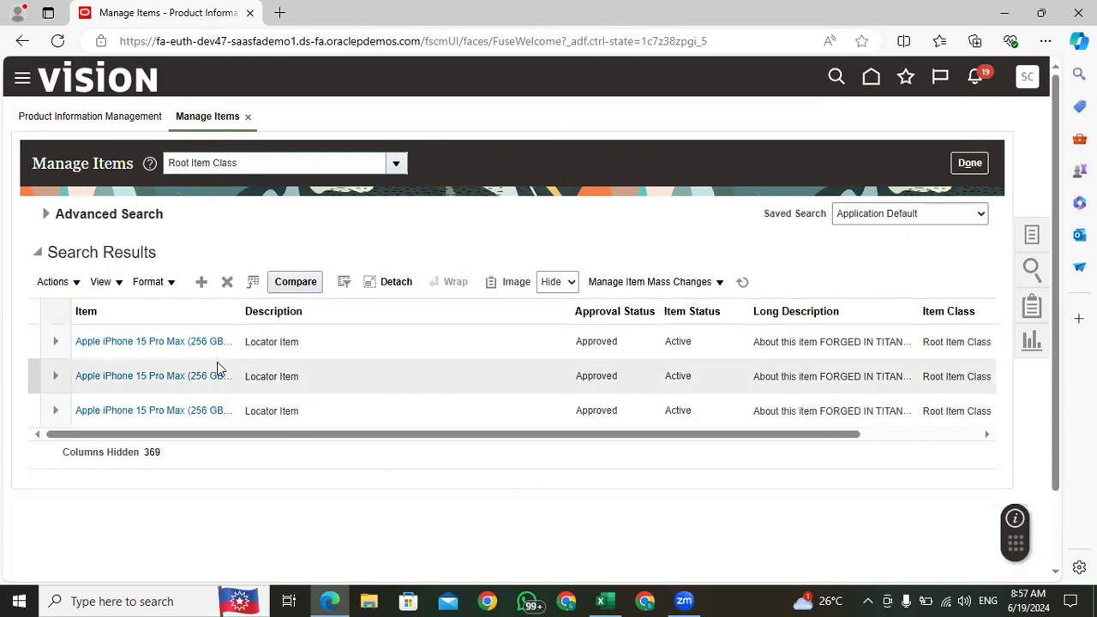
pyautogui.click(374, 342)
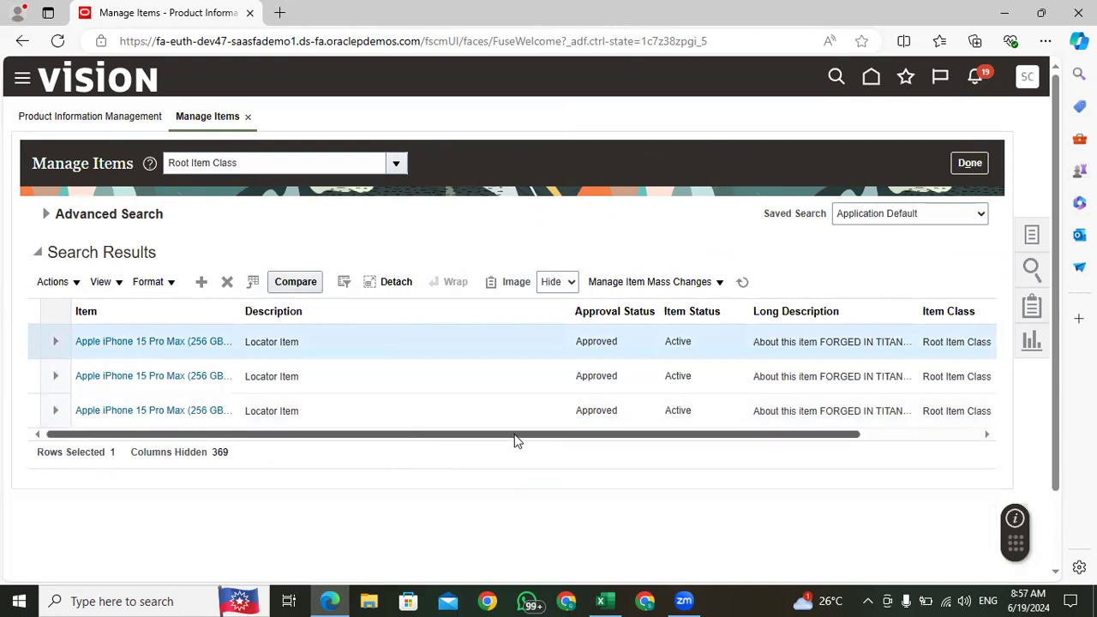
pyautogui.moveTo(514, 436); pyautogui.dragTo(978, 437)
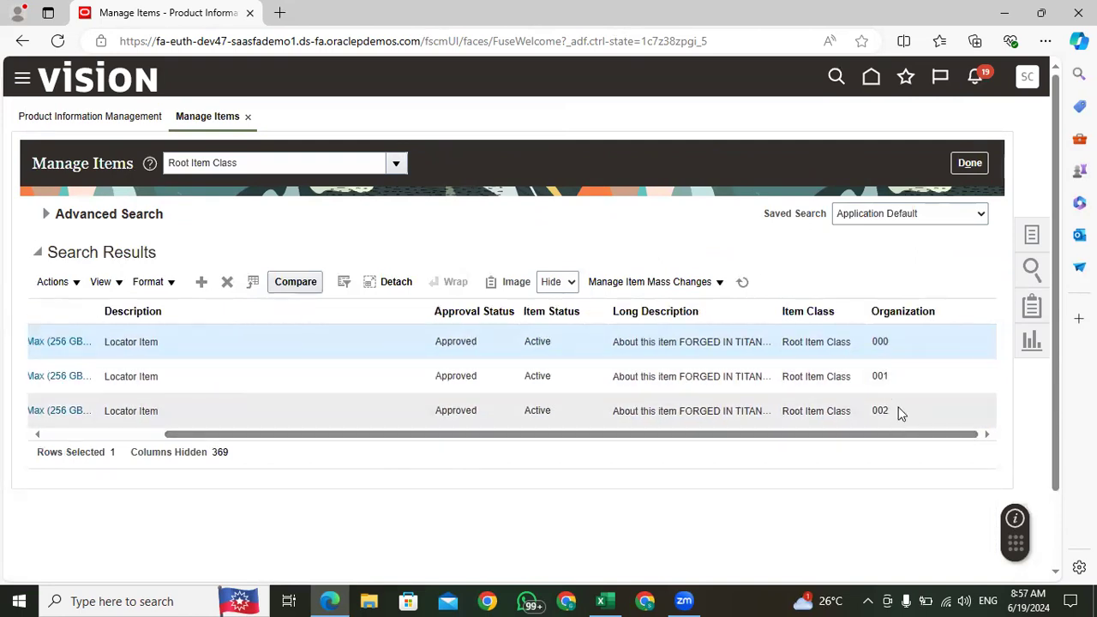
# Step: Switch to the Excel training sheet, check the Manage Shipping Parameters entry in the setup list, and return to the browser
pyautogui.click(605, 601)
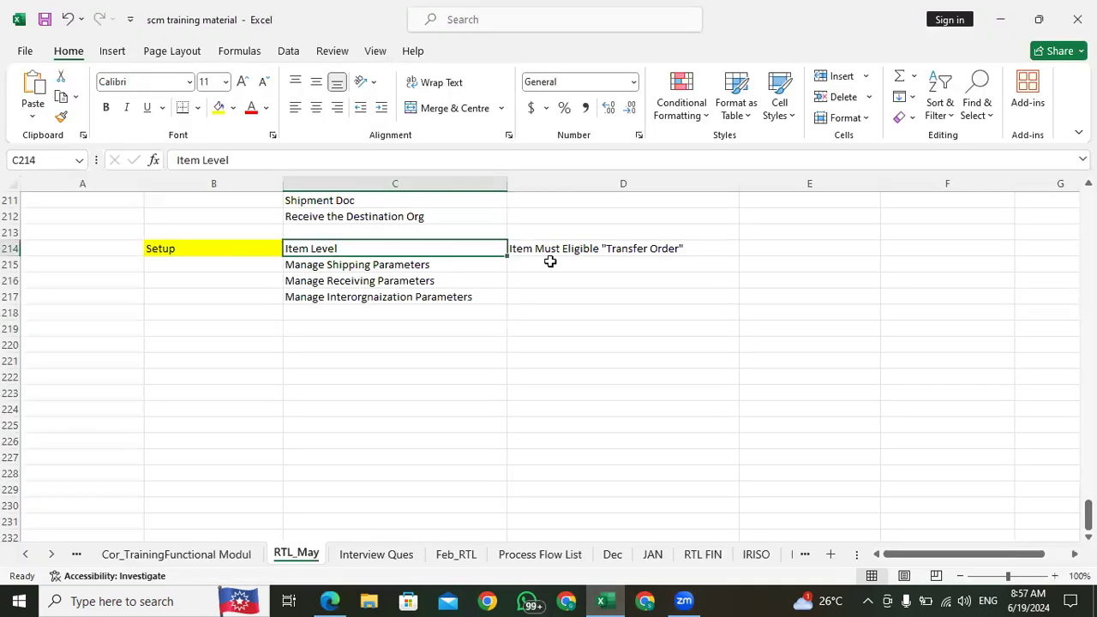
pyautogui.click(364, 265)
pyautogui.click(331, 601)
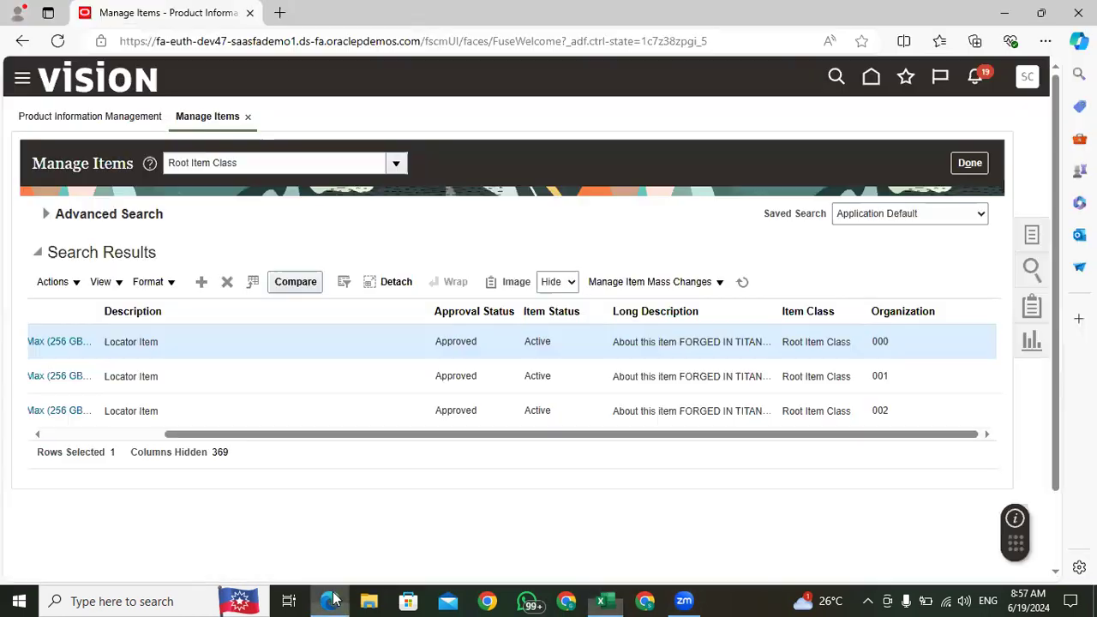
# Step: Leave item management and open the Manage Shipping Parameters task of the Shipping functional area in Setup and Maintenance
pyautogui.click(966, 167)
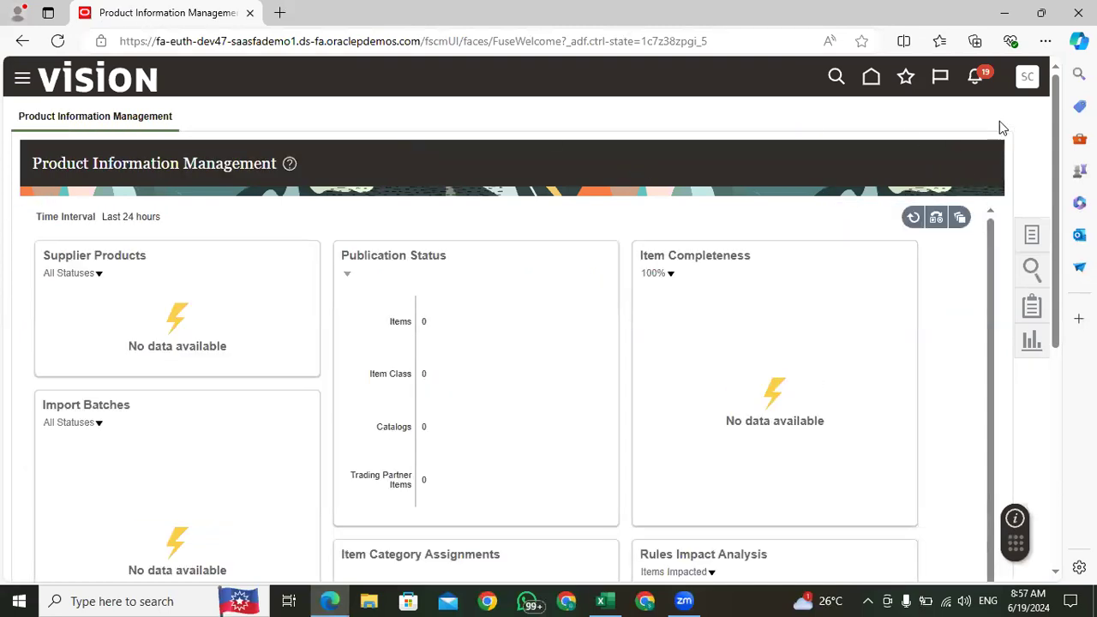
pyautogui.click(1028, 77)
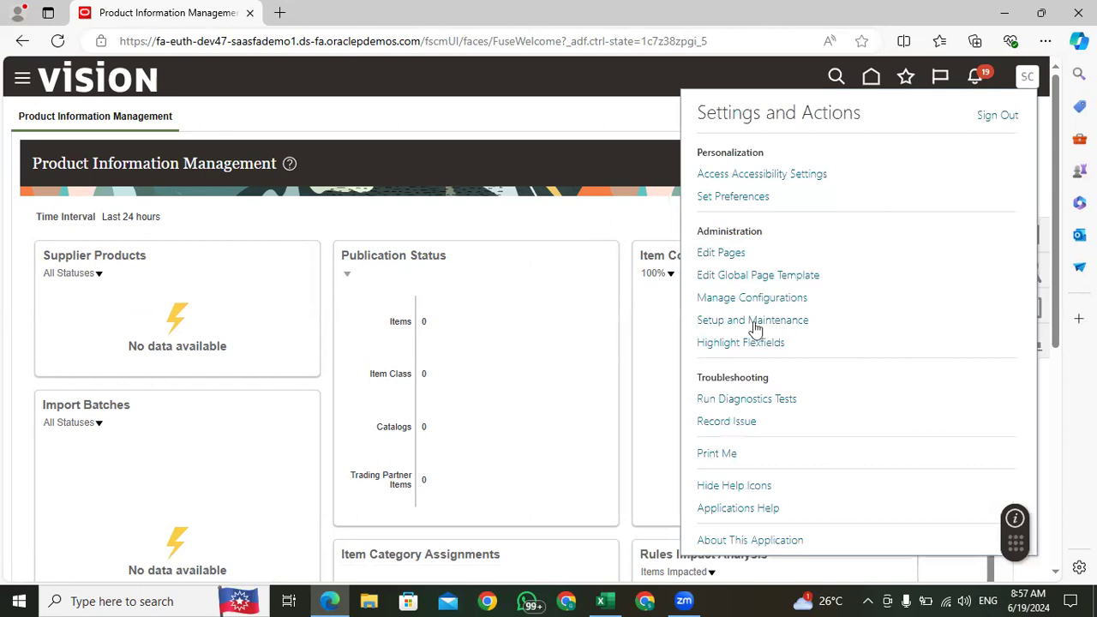
pyautogui.click(754, 322)
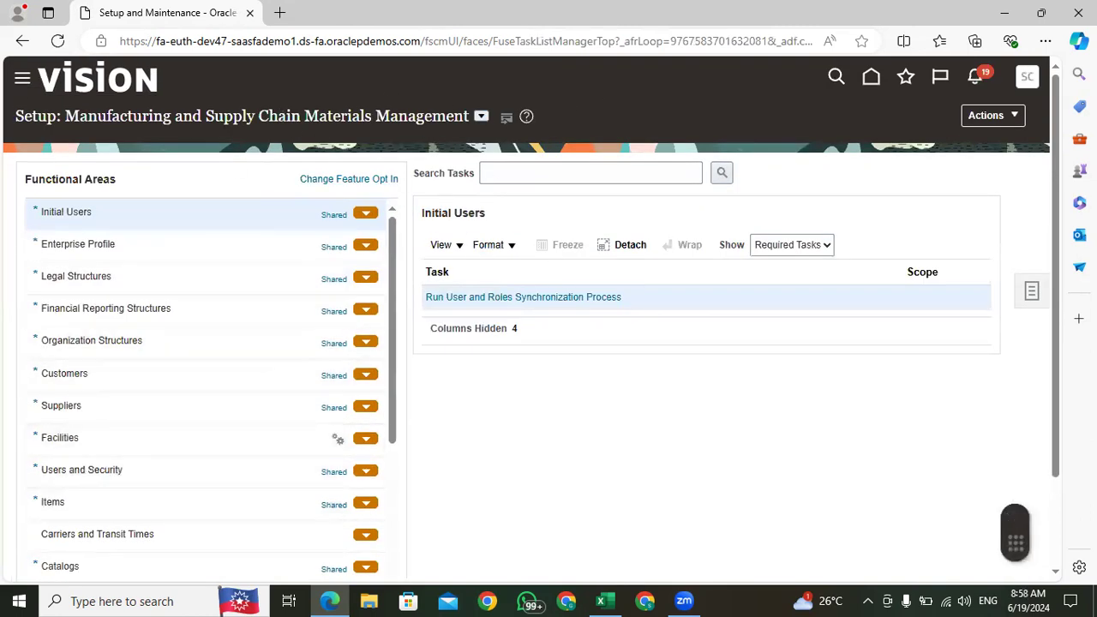
pyautogui.moveTo(1057, 173); pyautogui.dragTo(1057, 300)
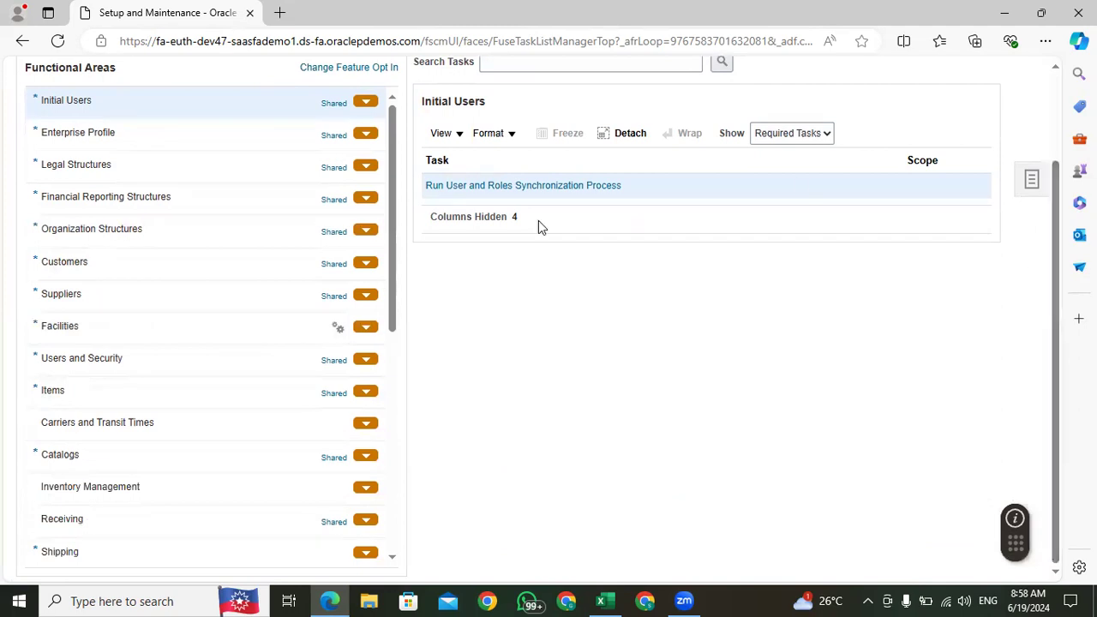
pyautogui.click(130, 552)
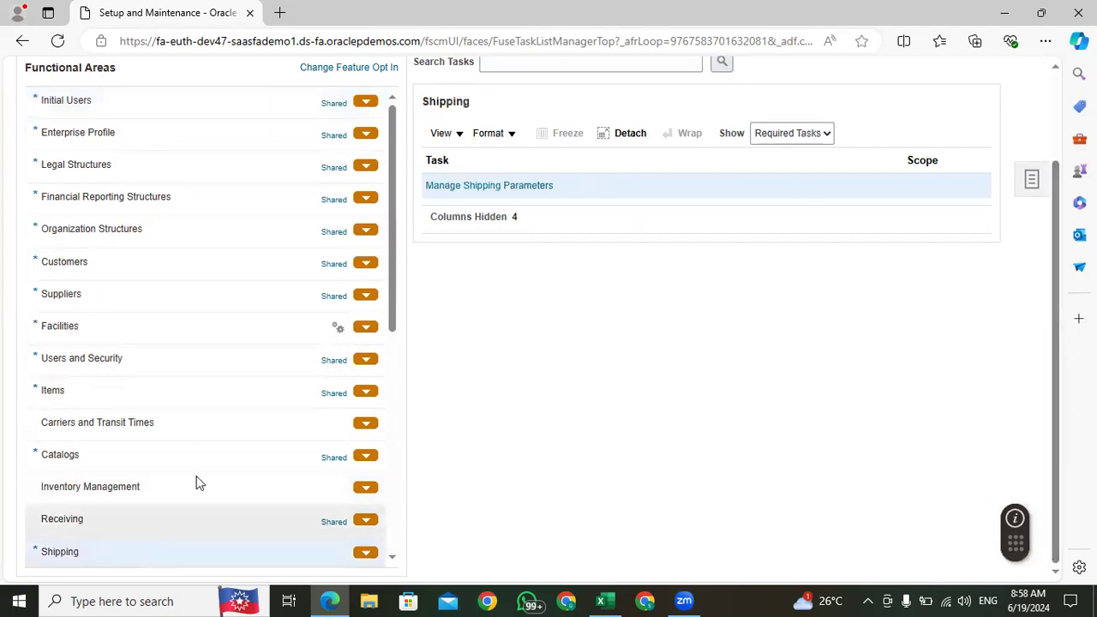
pyautogui.click(480, 183)
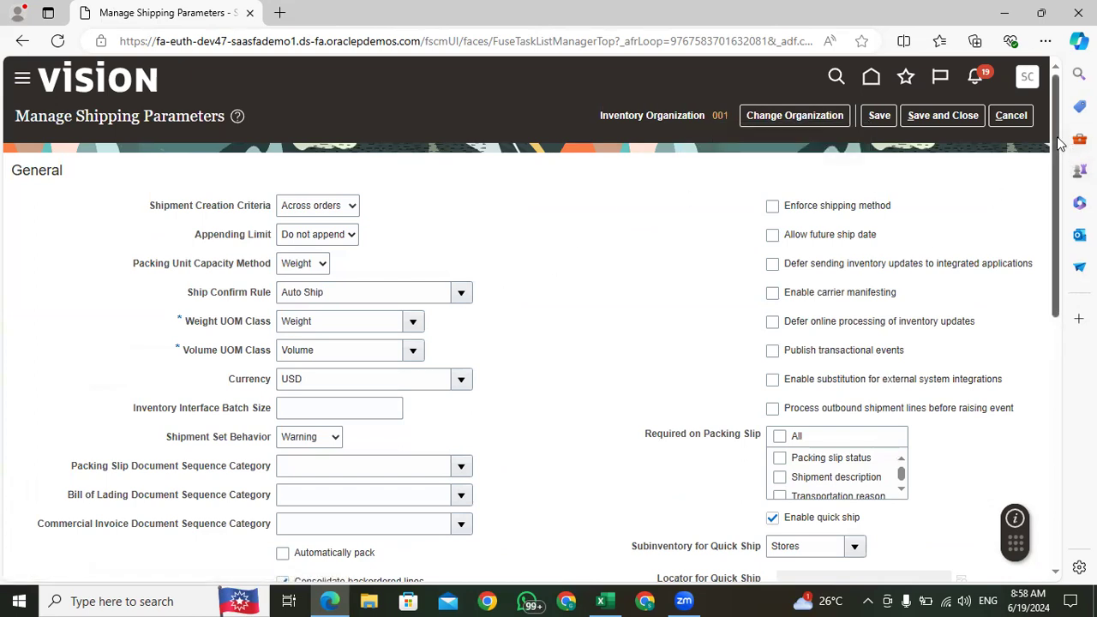
# Step: Review the Shipment Creation Criteria, Weight UOM Class and Volume UOM Class in the General shipping parameters
pyautogui.scroll(-1, 1060, 144)
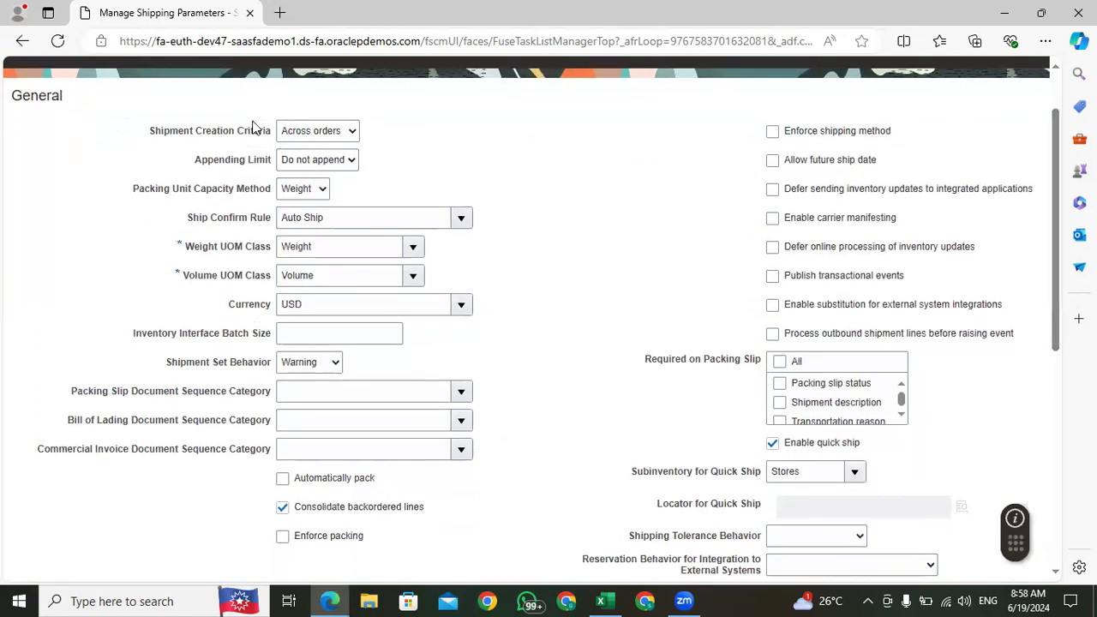
pyautogui.moveTo(150, 135); pyautogui.dragTo(276, 134)
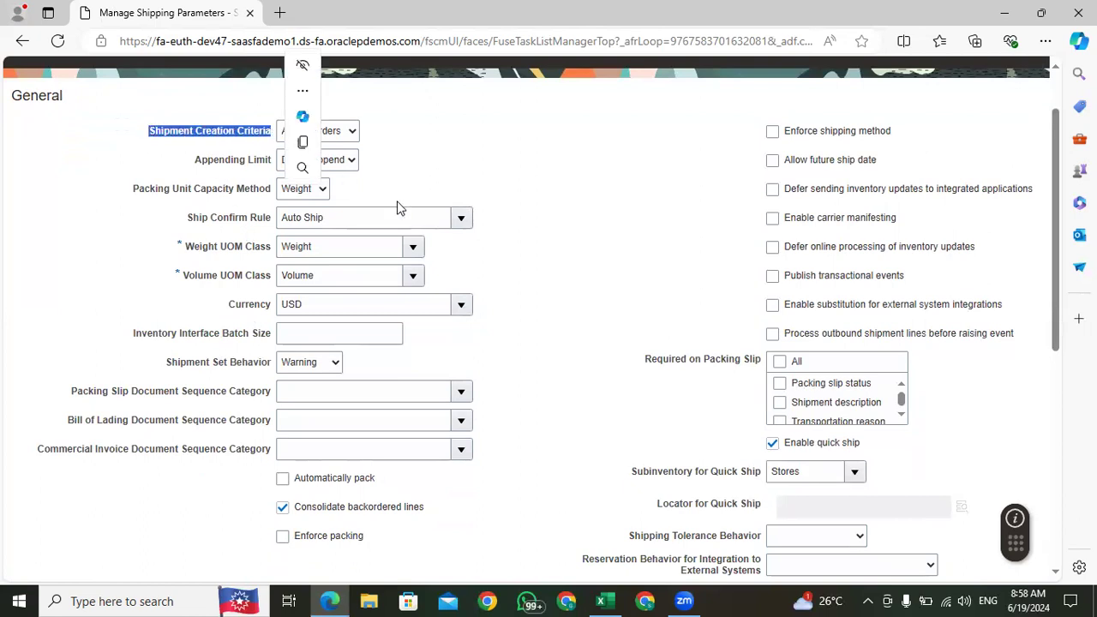
pyautogui.click(601, 284)
pyautogui.moveTo(329, 249); pyautogui.dragTo(253, 262)
pyautogui.moveTo(317, 275); pyautogui.dragTo(279, 276)
pyautogui.click(581, 266)
pyautogui.moveTo(328, 246); pyautogui.dragTo(257, 249)
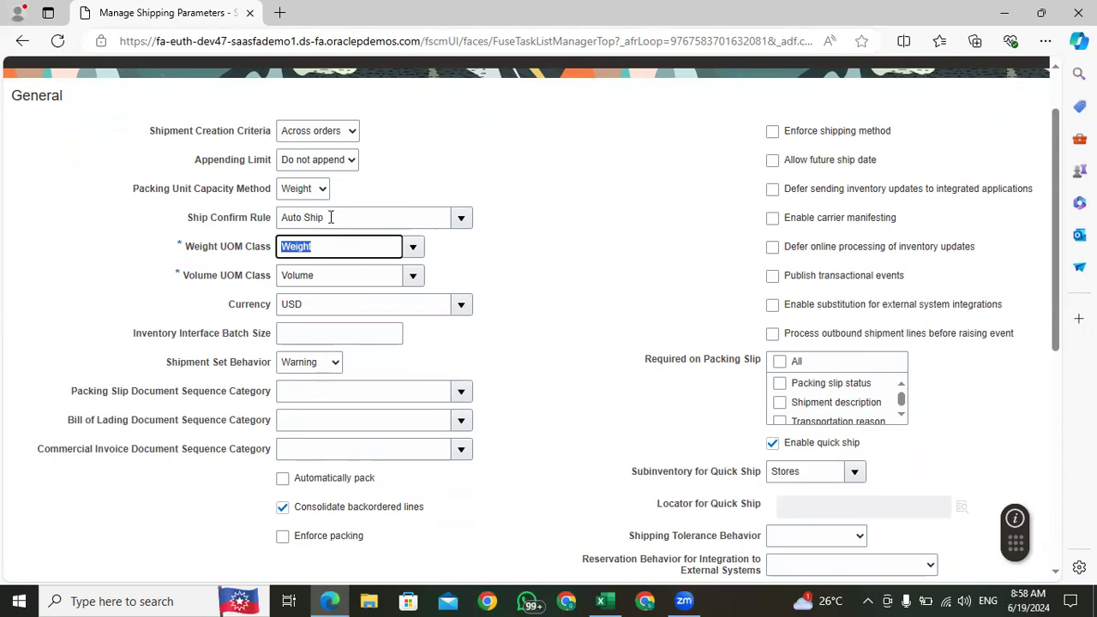
# Step: Check the Ship Confirm Rule and its available options in the General shipping parameters
pyautogui.moveTo(331, 217); pyautogui.dragTo(285, 217)
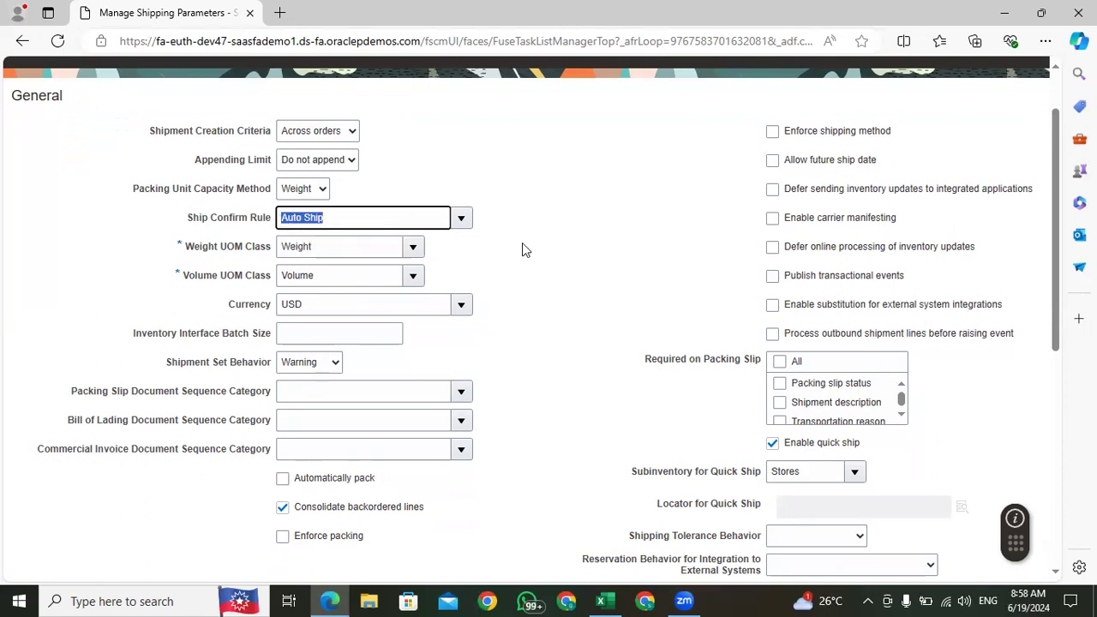
pyautogui.click(462, 220)
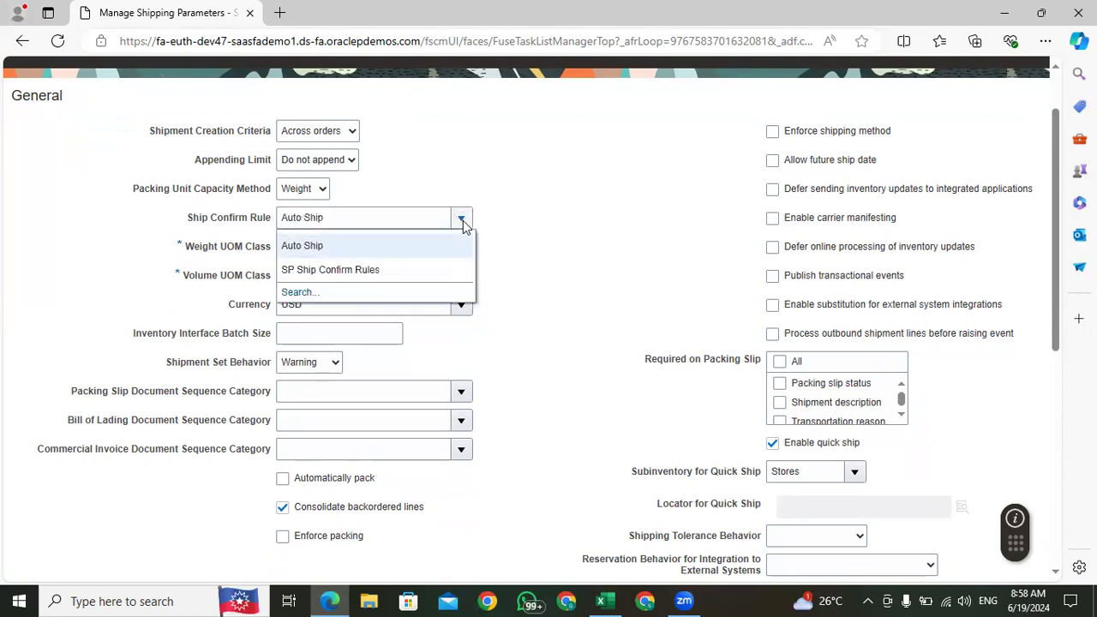
pyautogui.click(561, 206)
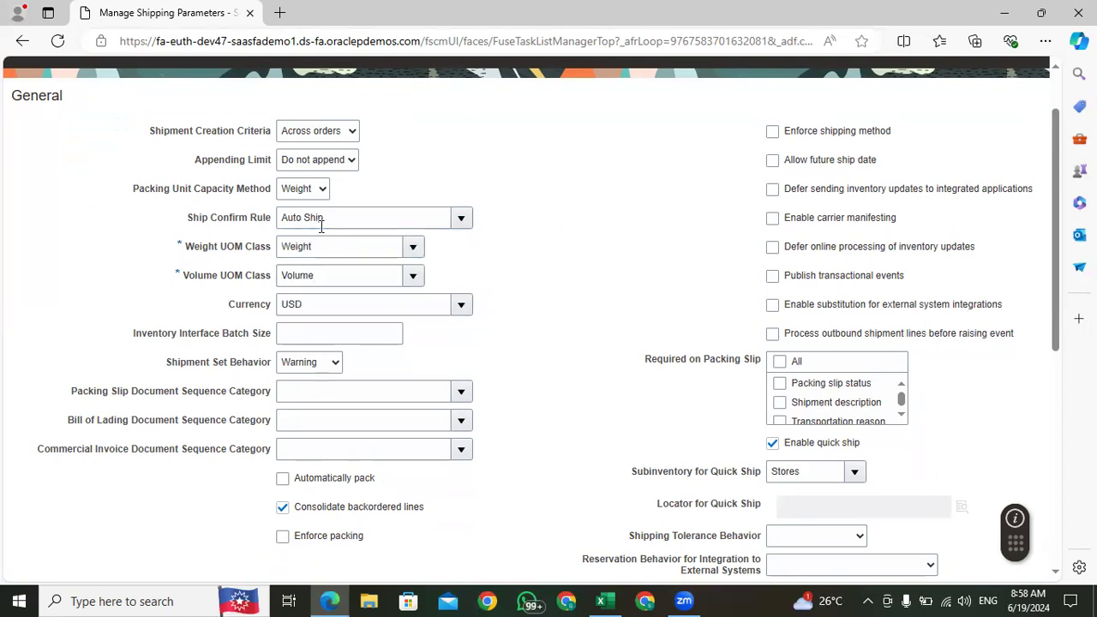
pyautogui.moveTo(325, 217); pyautogui.dragTo(262, 223)
pyautogui.click(562, 251)
# Step: Review the Pick Release parameters, especially the Release Sequence Rule, and the Optional Shipment Grouping Attributes
pyautogui.moveTo(1061, 134); pyautogui.dragTo(1059, 192)
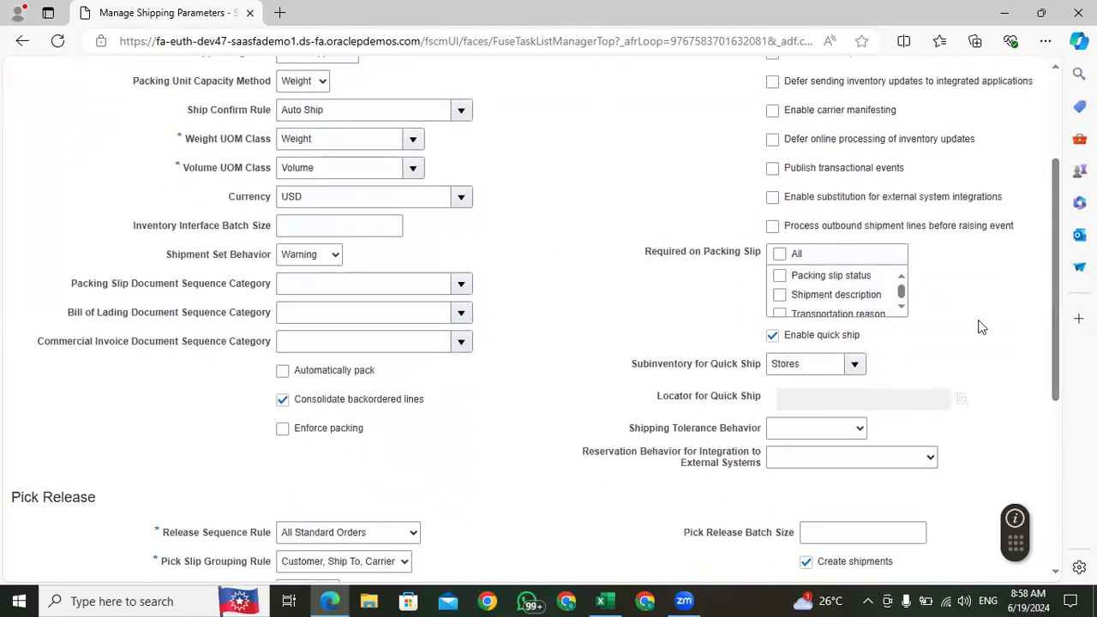
pyautogui.moveTo(1060, 179); pyautogui.dragTo(1058, 302)
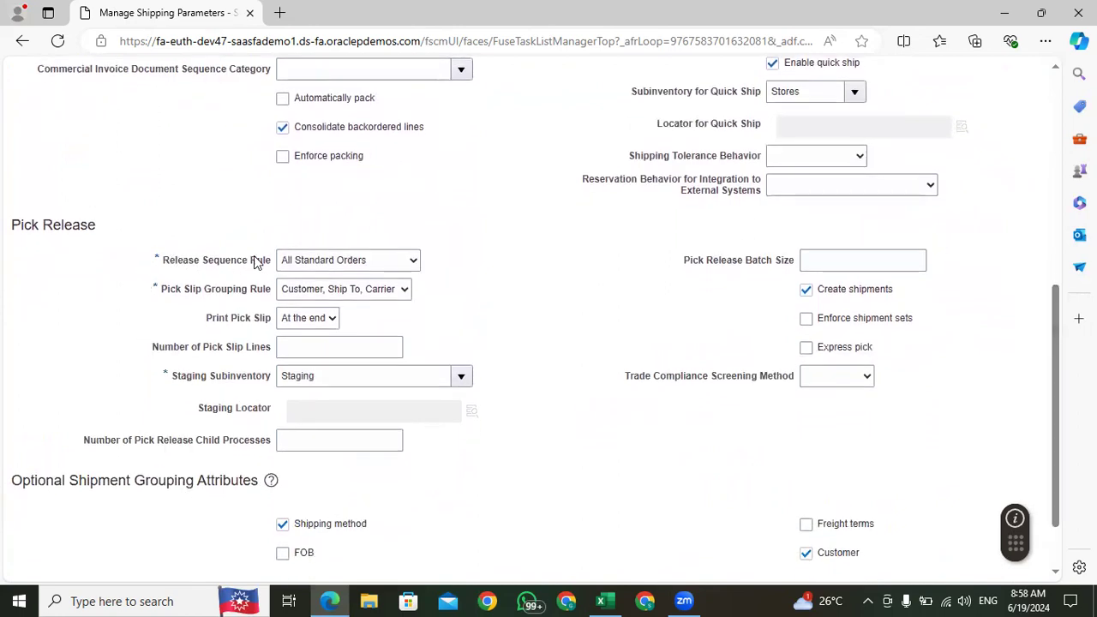
pyautogui.moveTo(268, 259); pyautogui.dragTo(171, 273)
pyautogui.scroll(3, 523, 268)
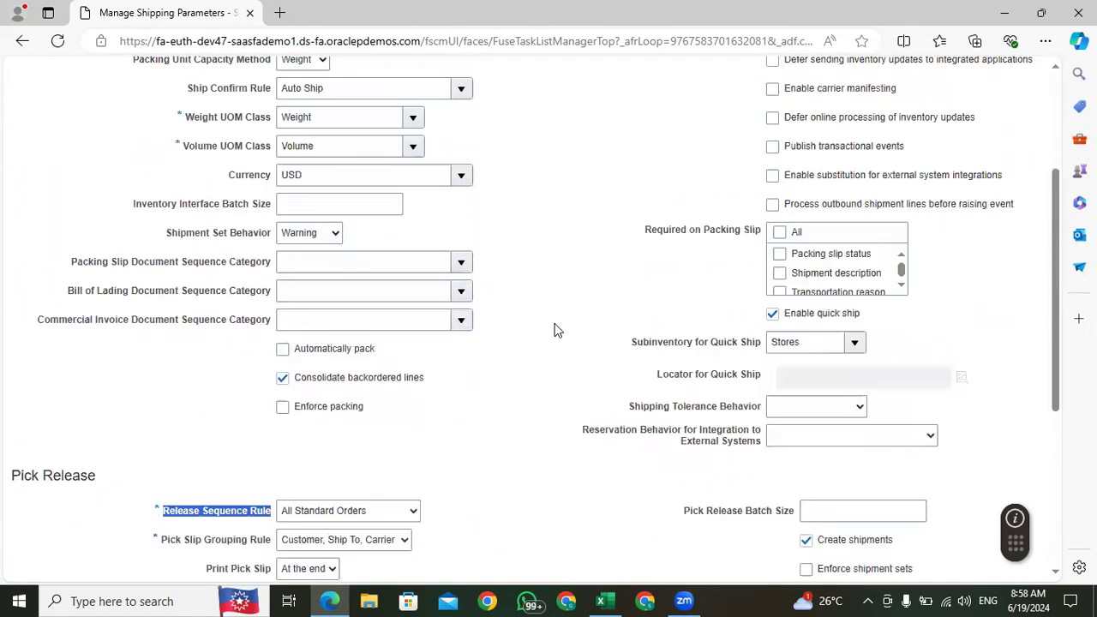
pyautogui.scroll(-4, 555, 330)
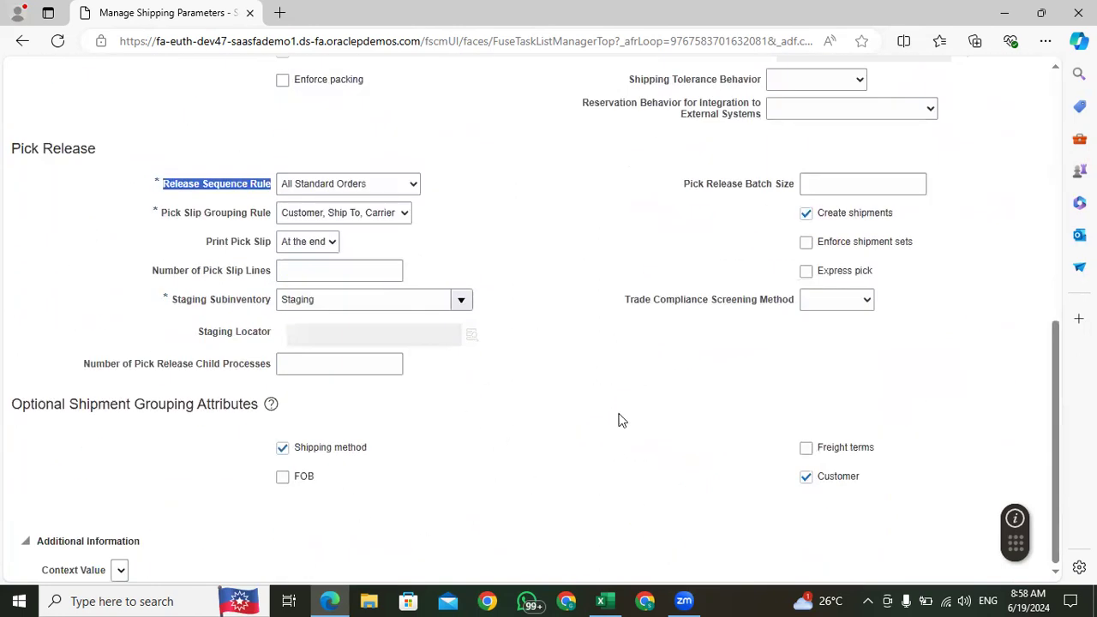
pyautogui.scroll(8, 617, 466)
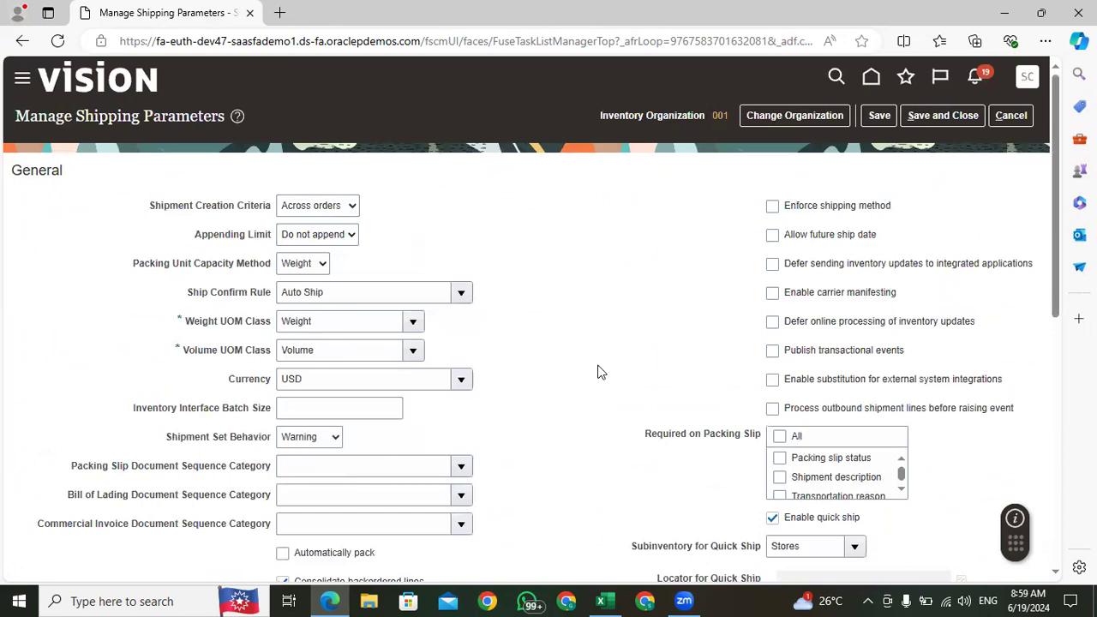
# Step: Recheck the Shipment Creation Criteria and leave the shipping parameters without saving
pyautogui.moveTo(1059, 139)
pyautogui.mouseDown()
pyautogui.moveTo(1060, 402)
pyautogui.moveTo(1060, 137)
pyautogui.mouseUp()
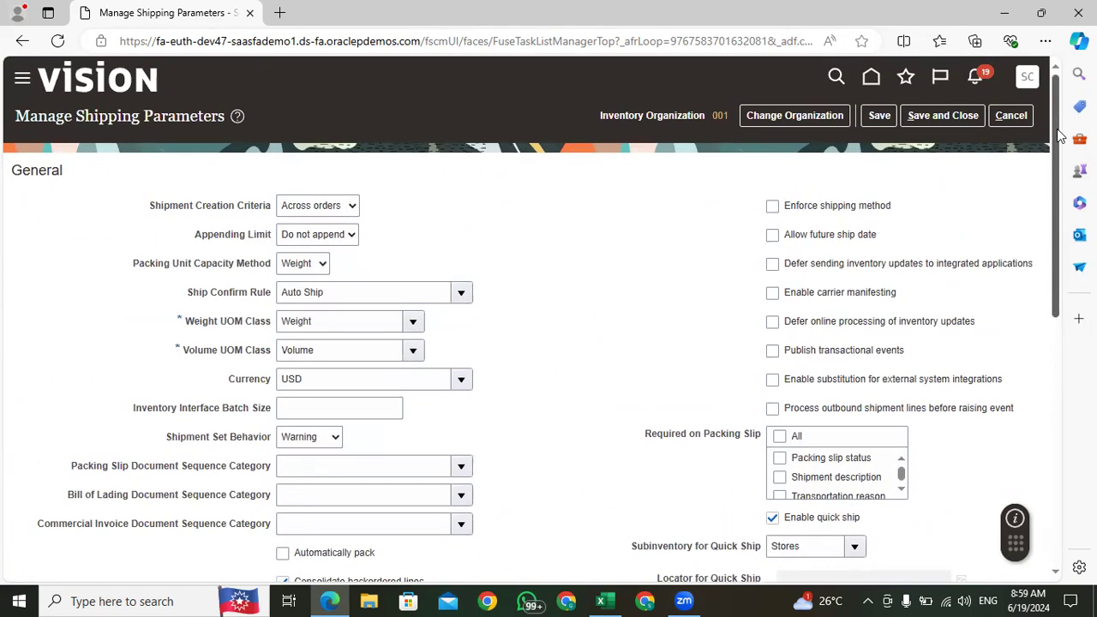
pyautogui.moveTo(273, 207); pyautogui.dragTo(149, 207)
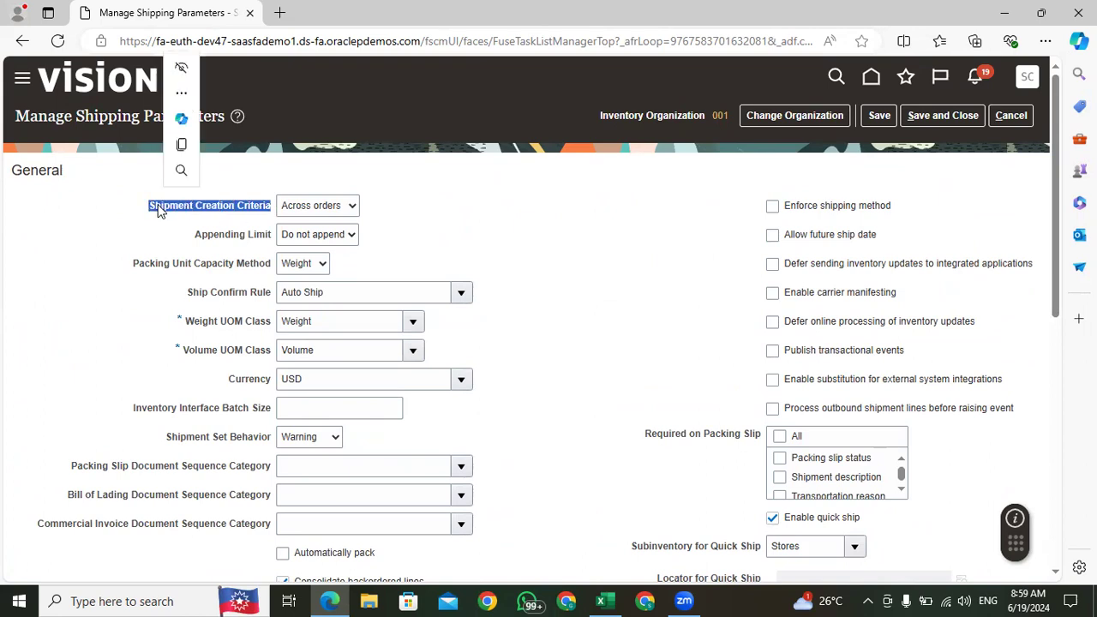
pyautogui.click(539, 231)
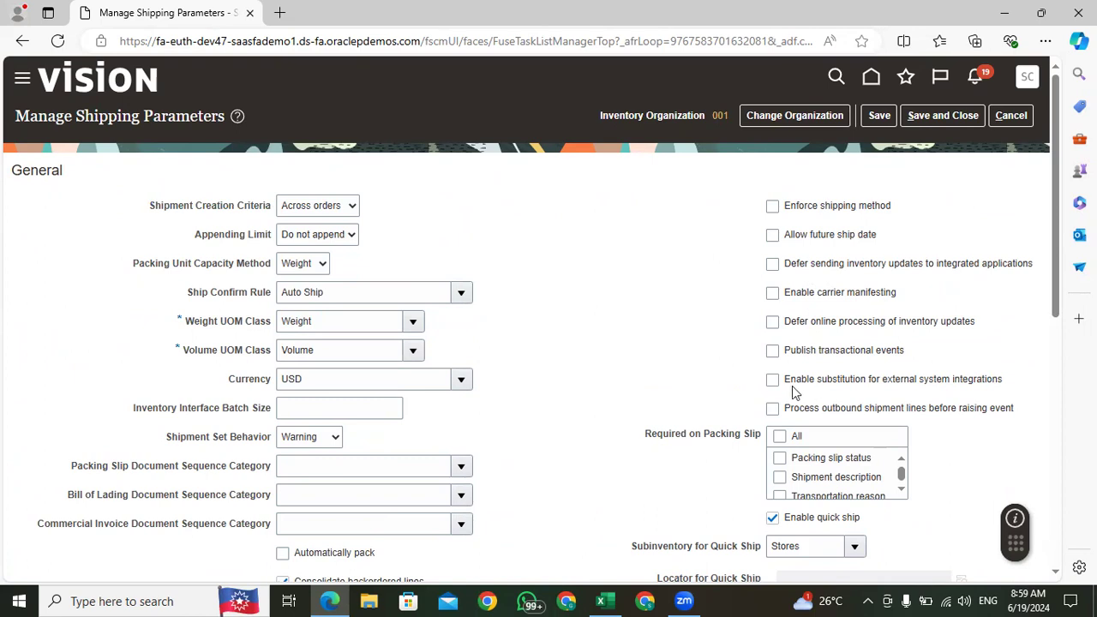
pyautogui.click(1015, 116)
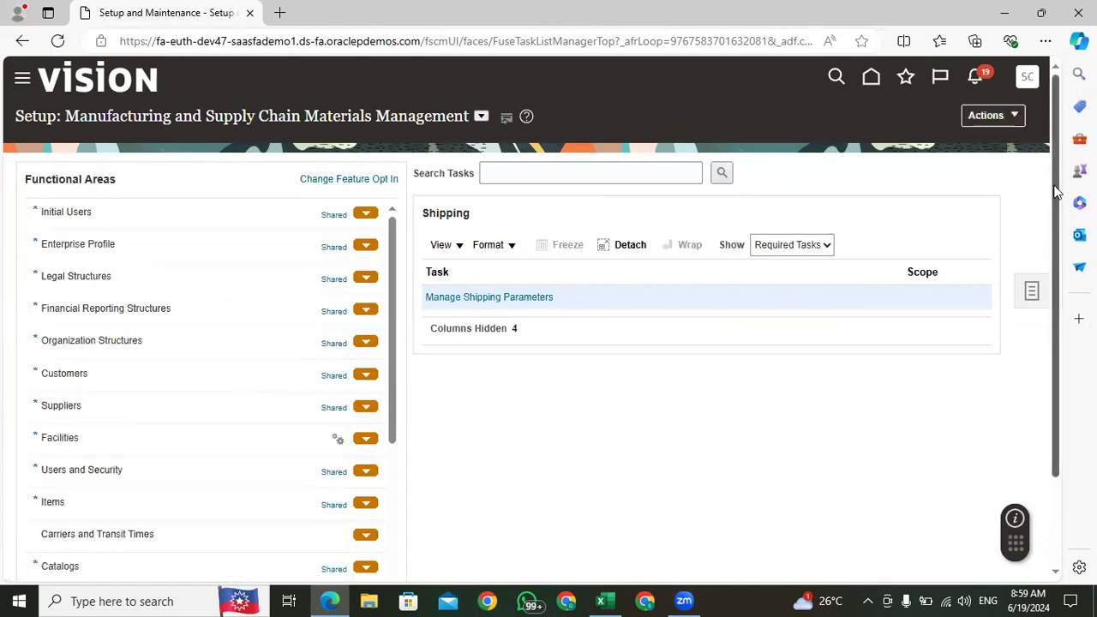
# Step: Open the Manage Receiving Parameters task of the Receiving functional area
pyautogui.moveTo(1056, 193); pyautogui.dragTo(1060, 385)
pyautogui.click(83, 523)
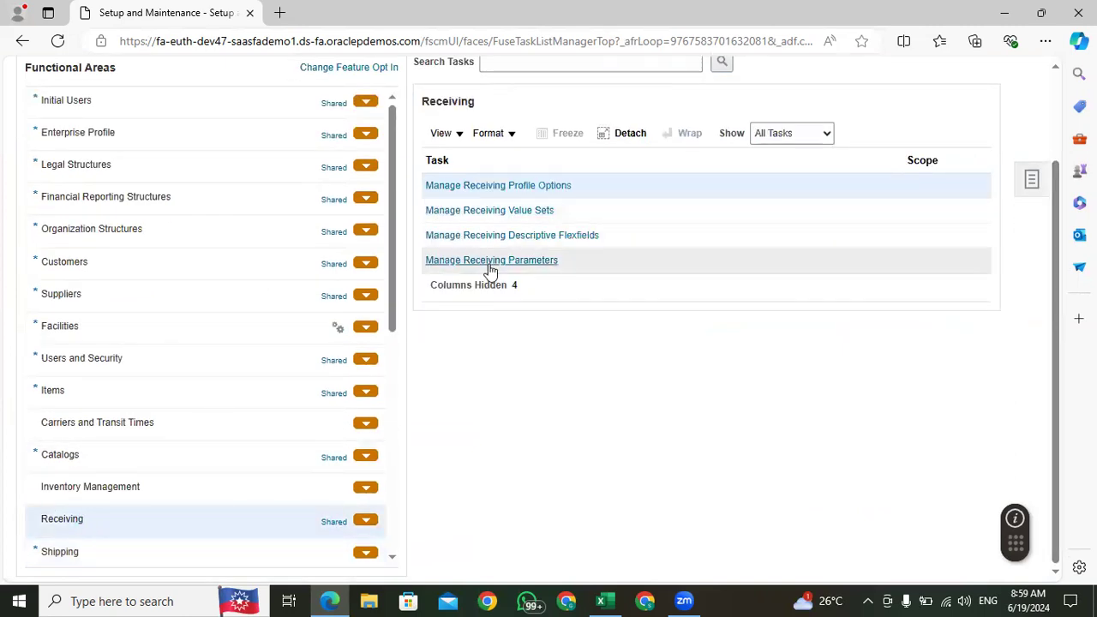
pyautogui.click(489, 261)
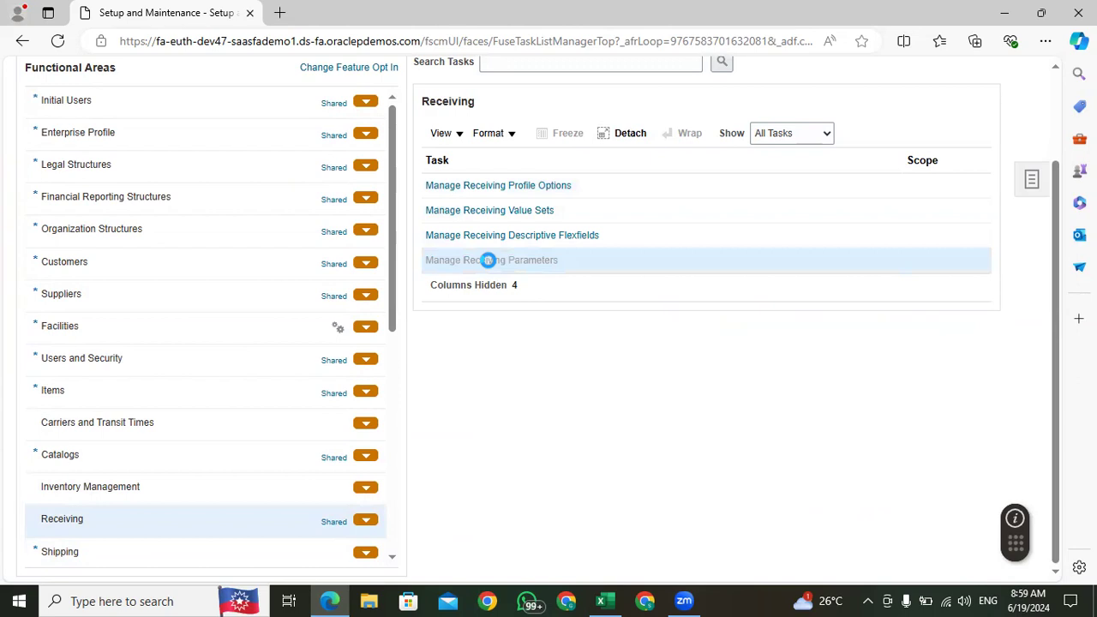
# Step: Change the inventory organization for the receiving parameters to 002
pyautogui.click(782, 116)
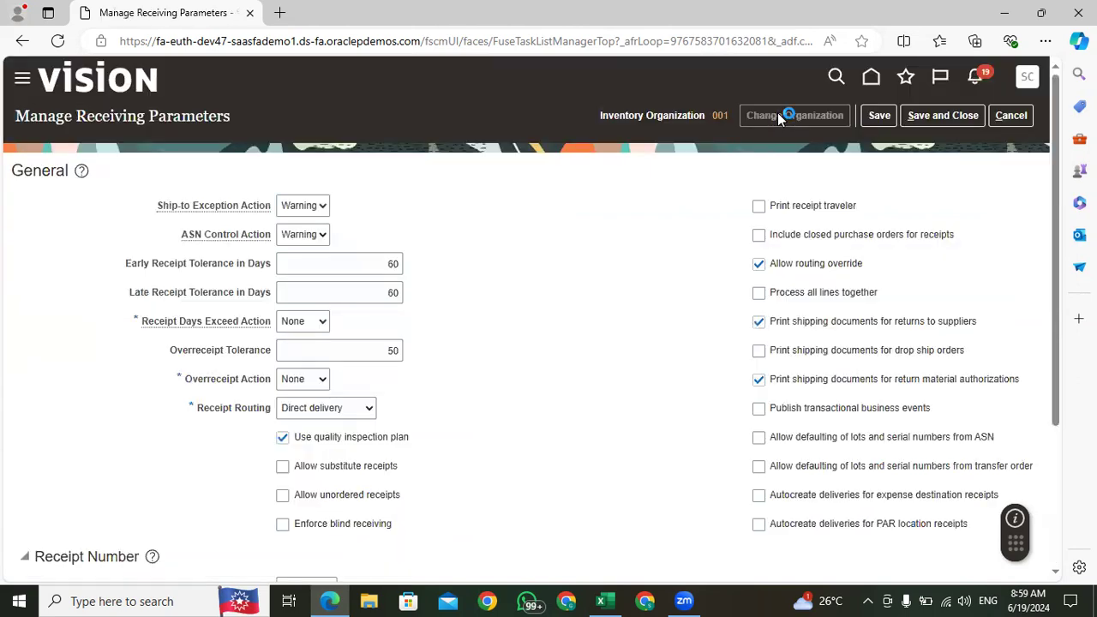
pyautogui.click(676, 316)
pyautogui.click(498, 371)
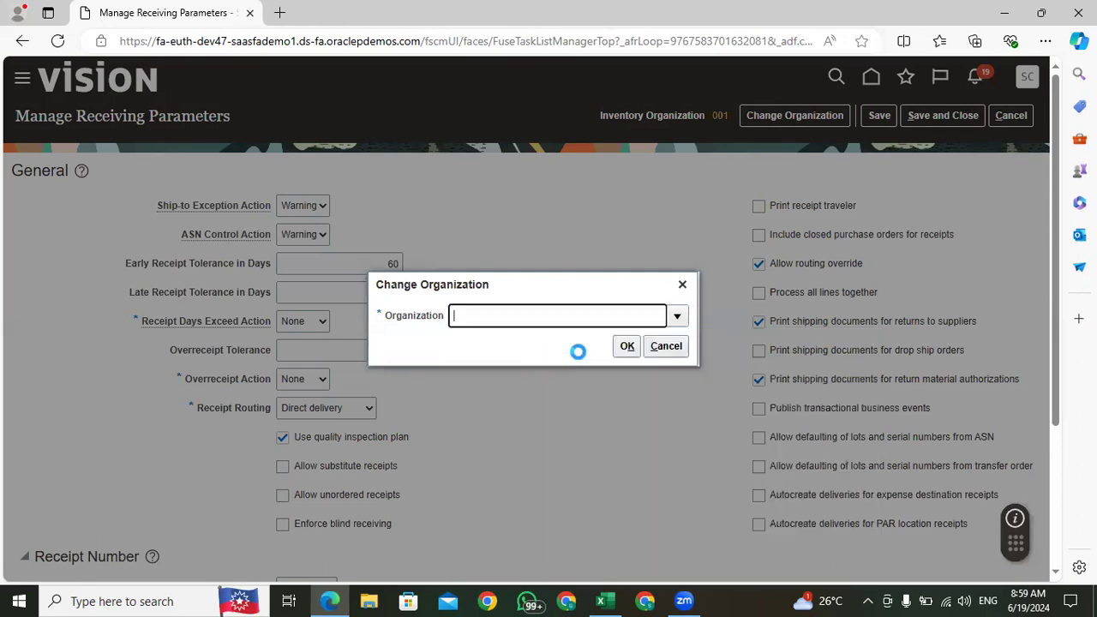
pyautogui.click(627, 348)
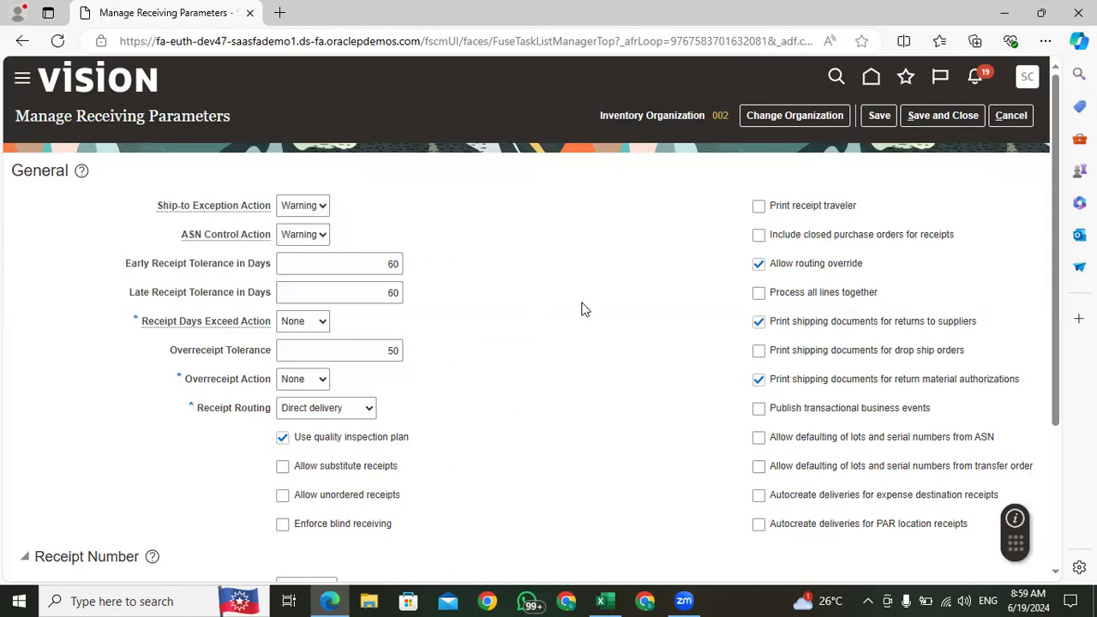
# Step: Examine the Allow routing override option in the General receiving parameters and look over the Receipt Number settings
pyautogui.moveTo(877, 271); pyautogui.dragTo(774, 271)
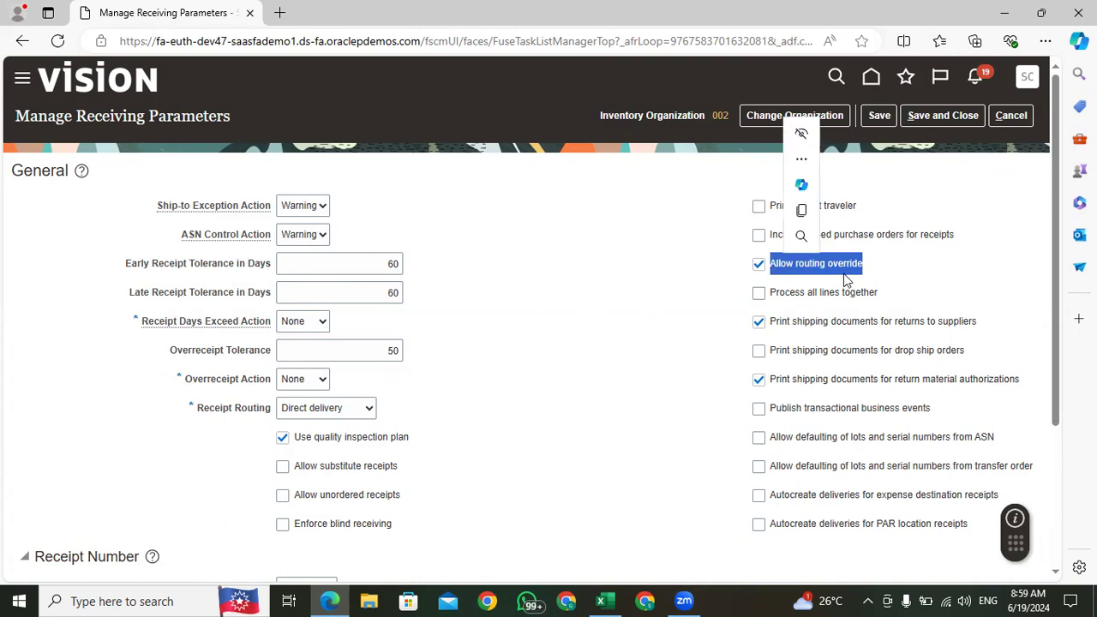
pyautogui.moveTo(878, 272); pyautogui.dragTo(775, 269)
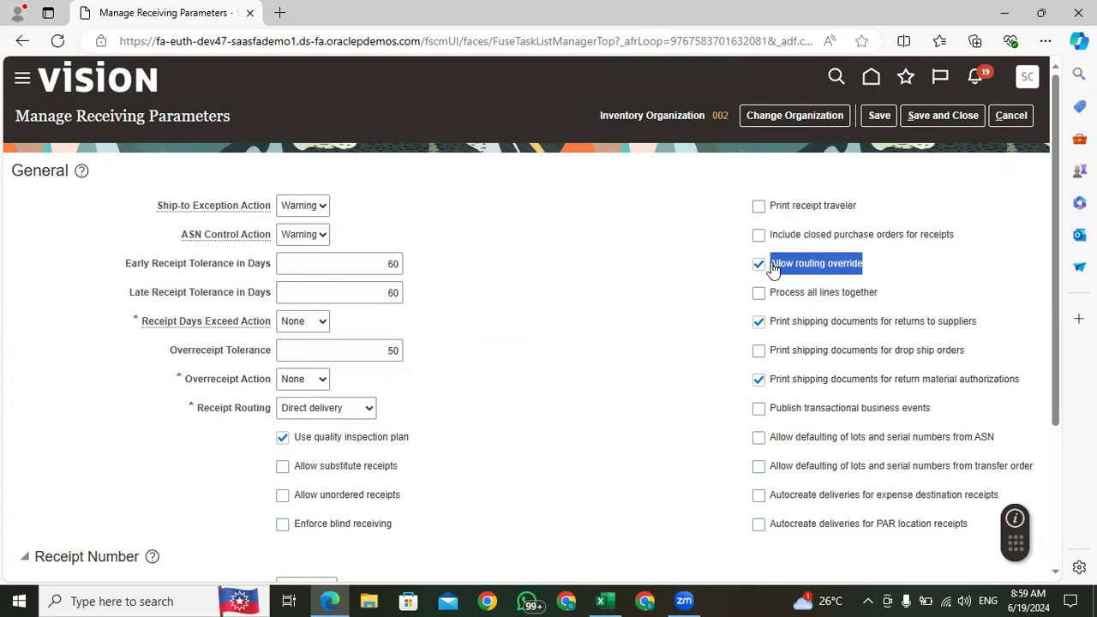
pyautogui.click(628, 295)
pyautogui.moveTo(864, 267); pyautogui.dragTo(774, 270)
pyautogui.click(625, 336)
pyautogui.moveTo(868, 264); pyautogui.dragTo(768, 270)
pyautogui.click(630, 353)
pyautogui.moveTo(875, 267); pyautogui.dragTo(770, 272)
pyautogui.click(649, 332)
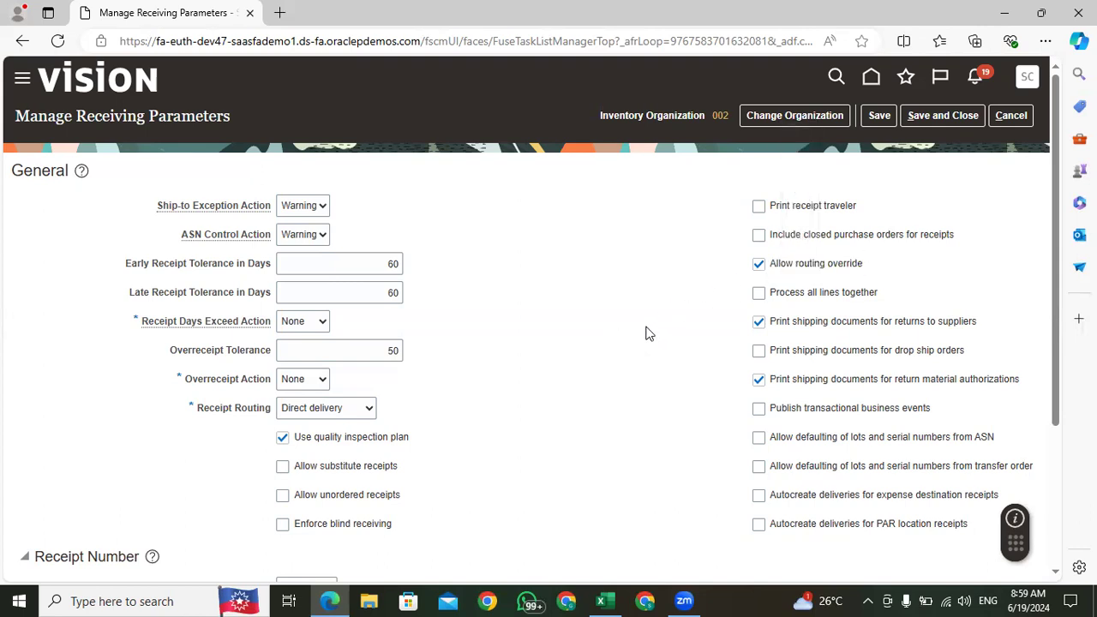
pyautogui.moveTo(867, 266); pyautogui.dragTo(768, 269)
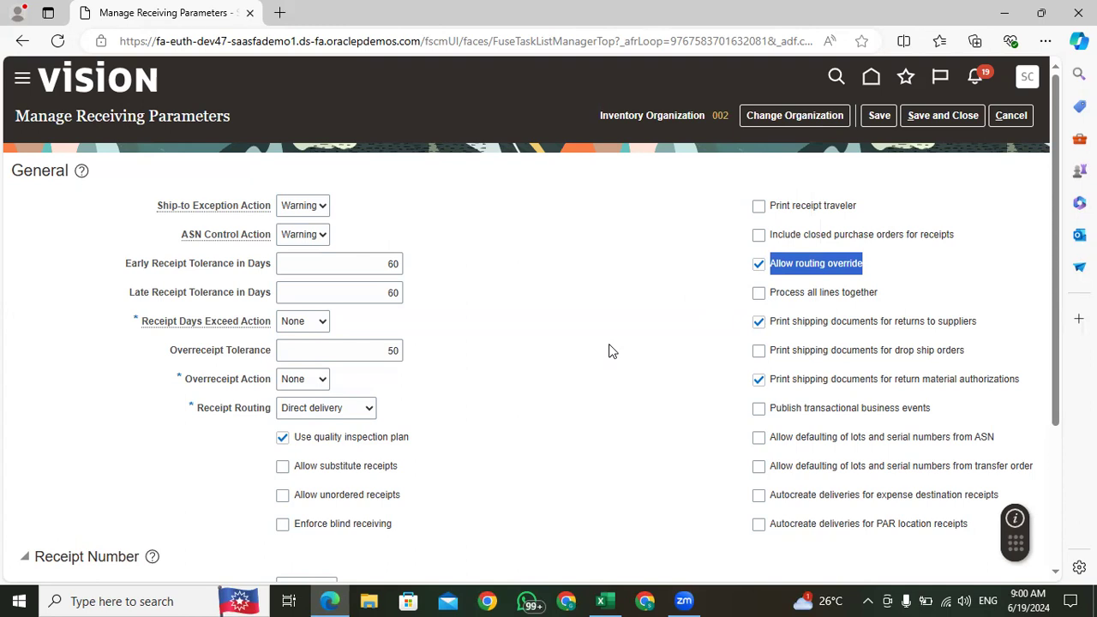
pyautogui.scroll(-2, 611, 351)
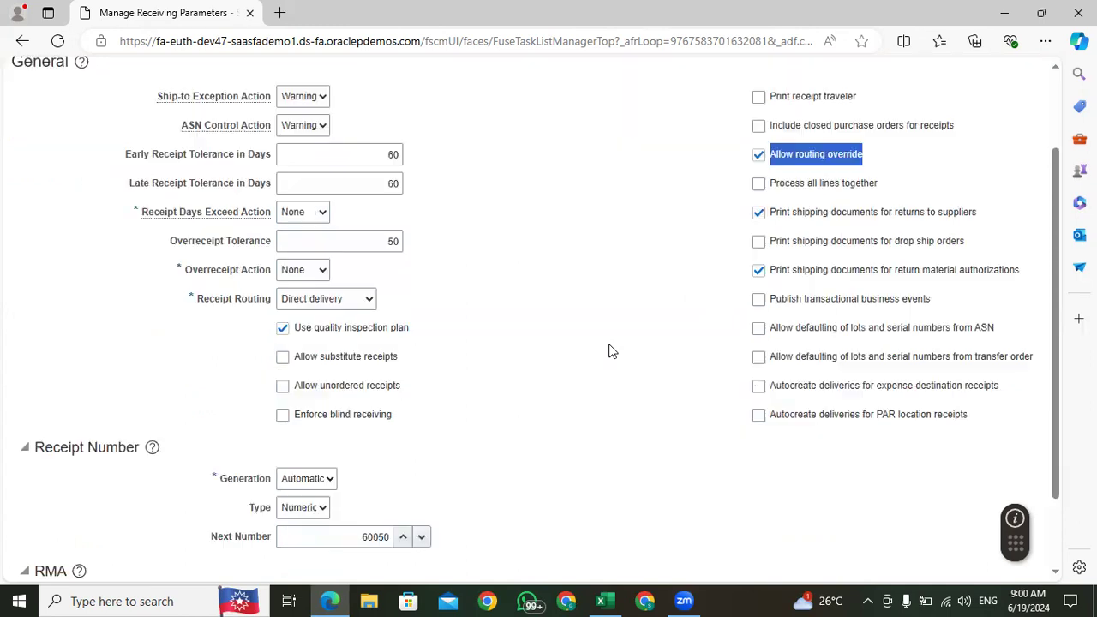
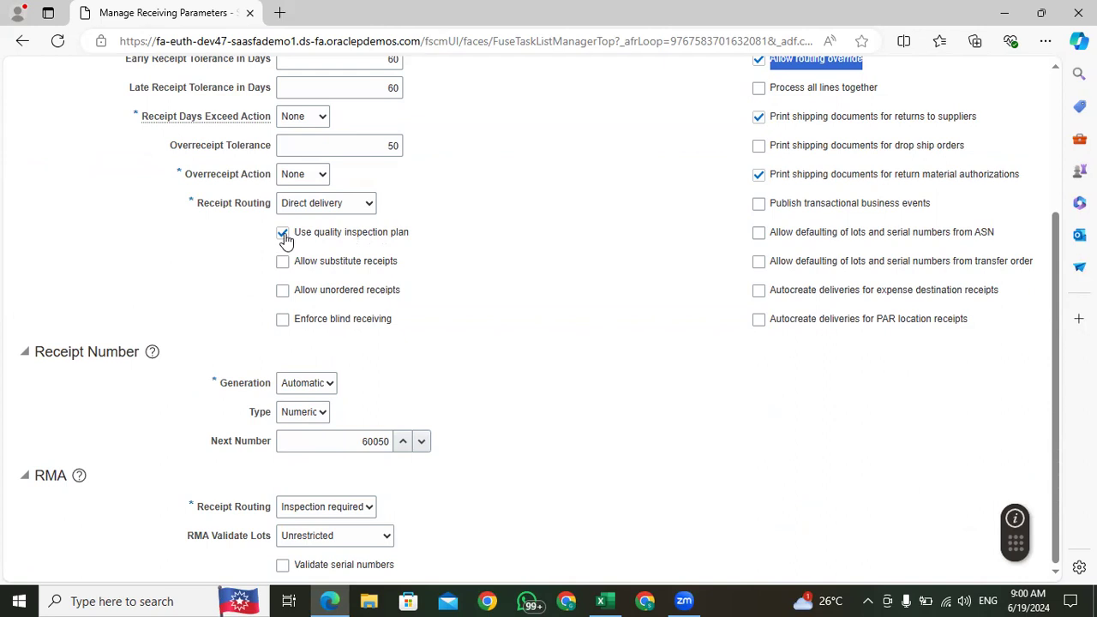
# Step: Clear the Use quality inspection plan option in the General receiving parameters and examine that option
pyautogui.click(283, 234)
pyautogui.moveTo(412, 231); pyautogui.dragTo(303, 240)
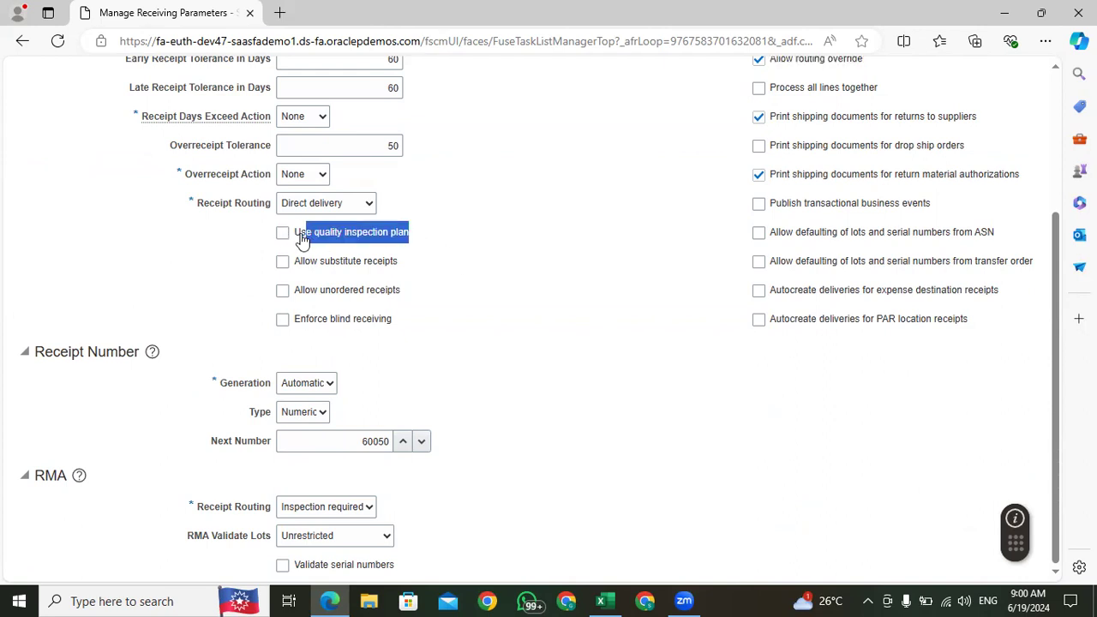
pyautogui.moveTo(422, 239); pyautogui.dragTo(286, 238)
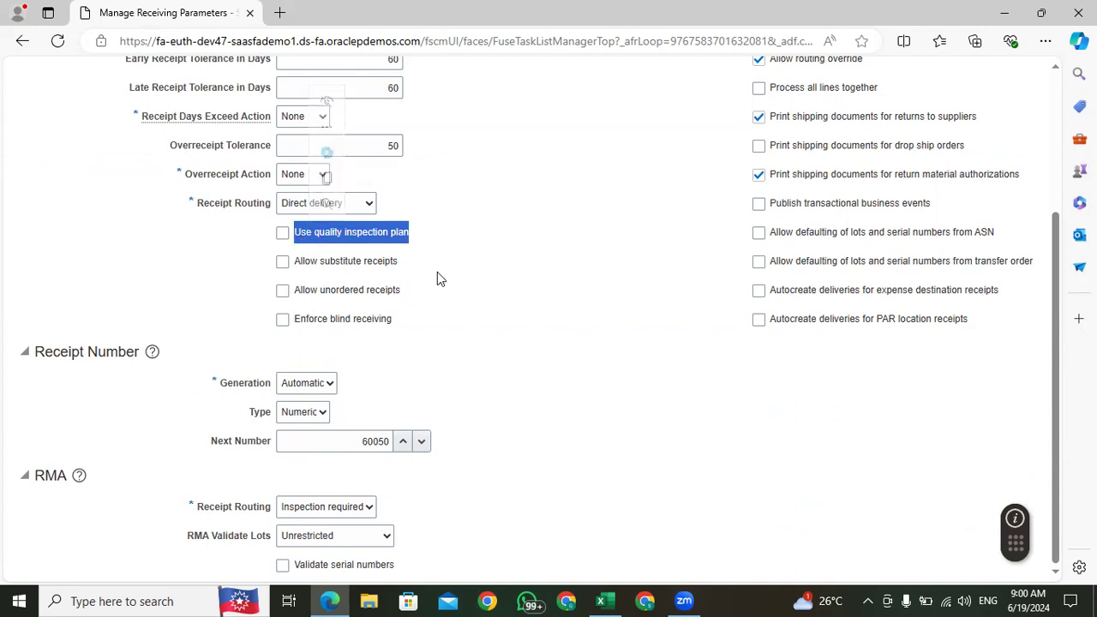
pyautogui.moveTo(417, 249); pyautogui.dragTo(294, 235)
pyautogui.moveTo(422, 247); pyautogui.dragTo(291, 240)
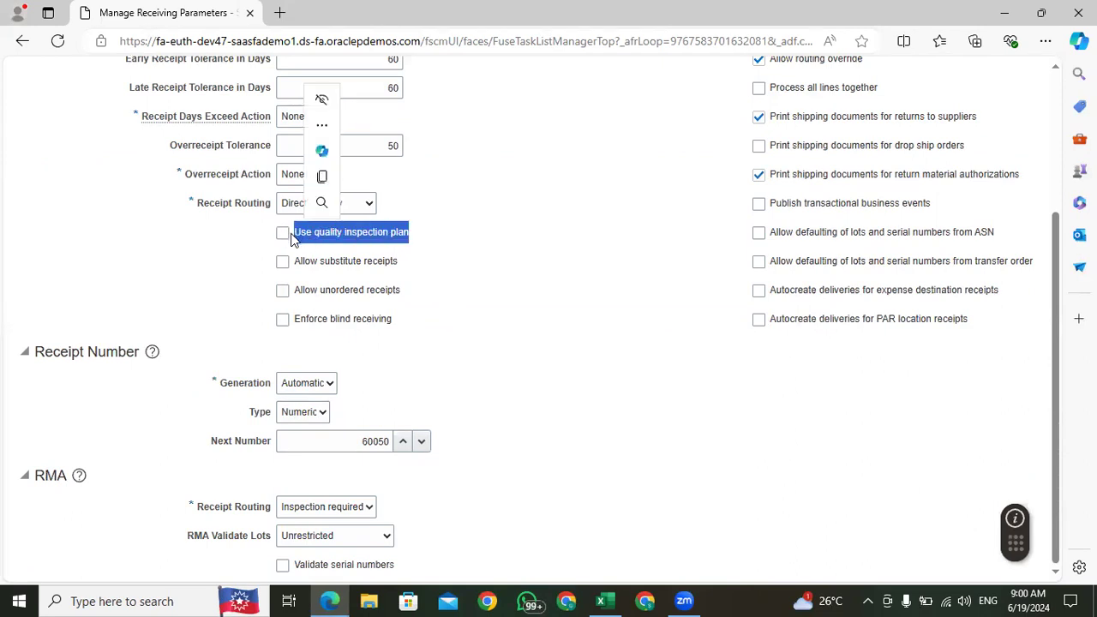
pyautogui.click(417, 242)
pyautogui.moveTo(413, 234); pyautogui.dragTo(285, 239)
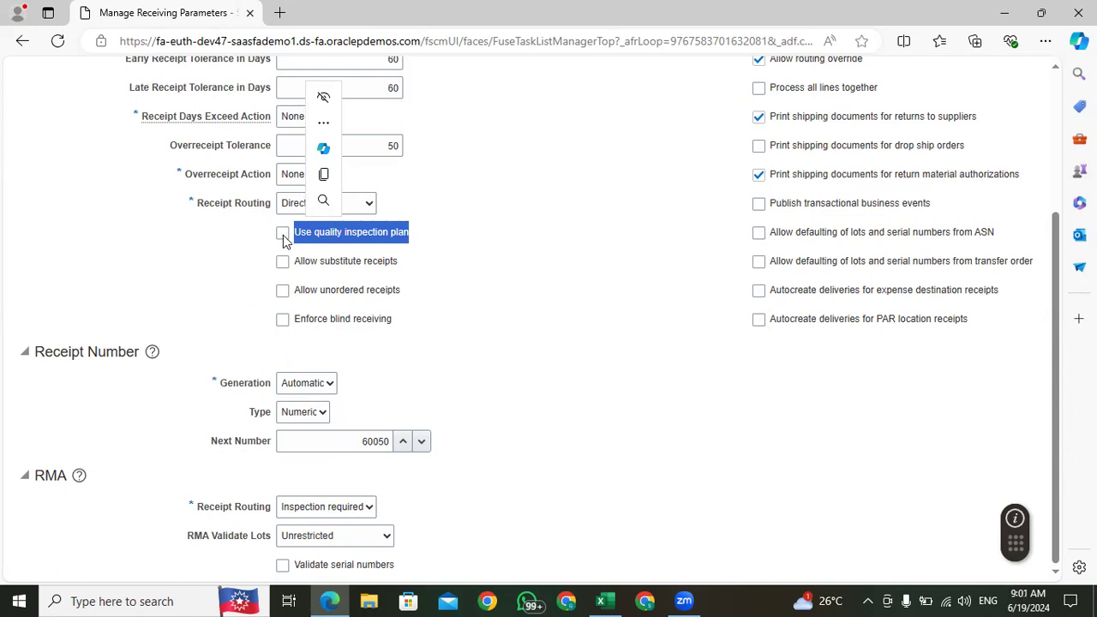
pyautogui.click(412, 244)
pyautogui.moveTo(414, 239); pyautogui.dragTo(294, 246)
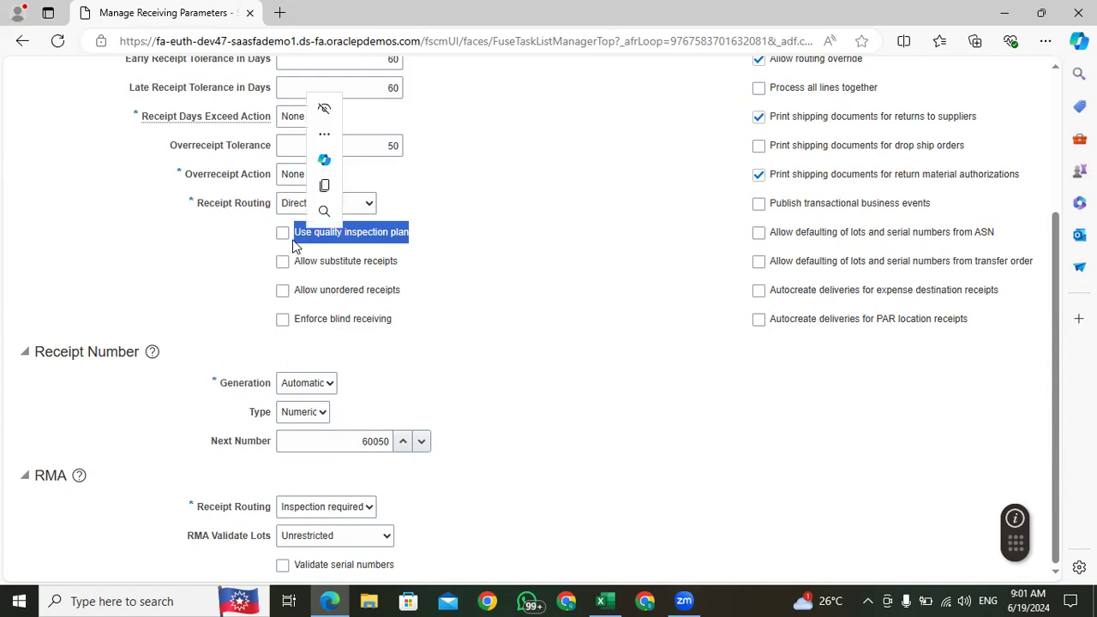
pyautogui.click(419, 238)
pyautogui.moveTo(412, 237); pyautogui.dragTo(290, 246)
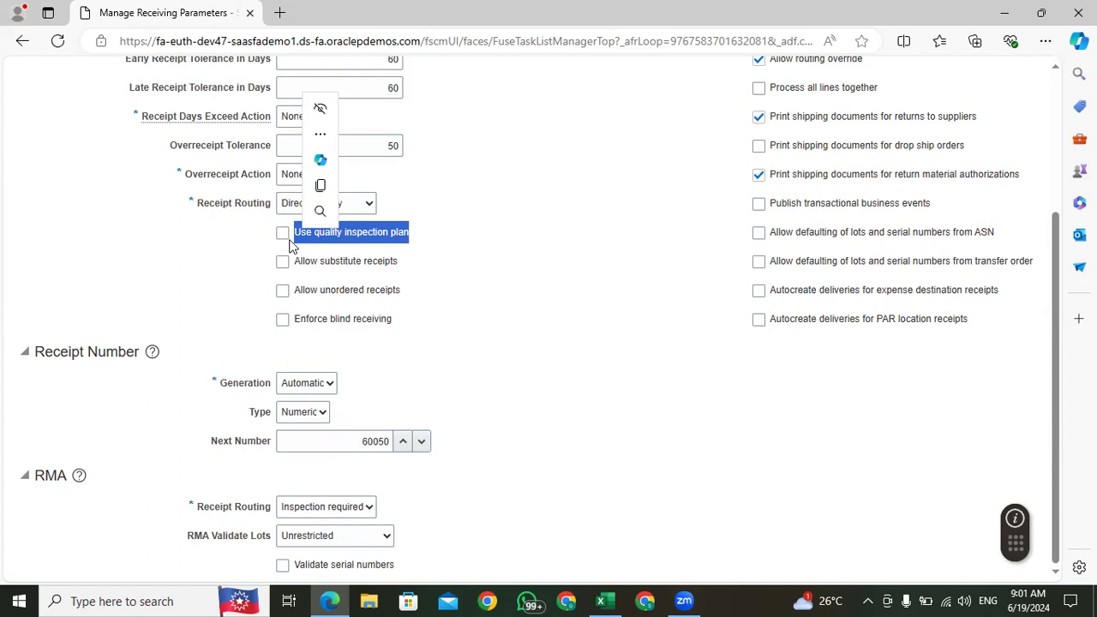
pyautogui.click(420, 240)
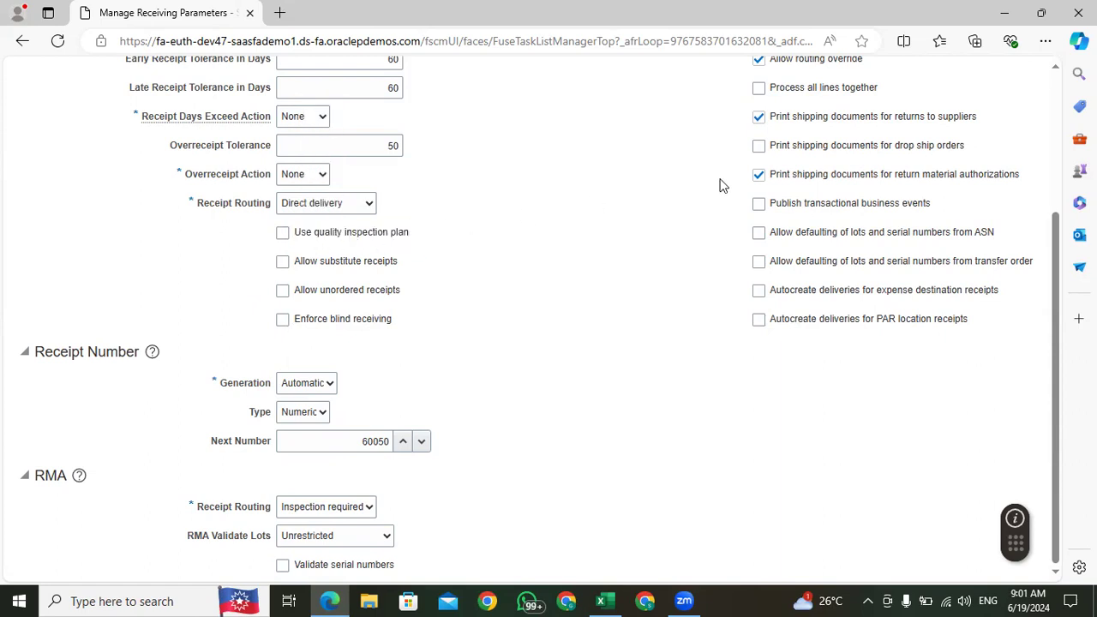
pyautogui.moveTo(423, 232); pyautogui.dragTo(295, 250)
# Step: Look over the Receipt Number settings for Next Number and Generation and leave the receiving parameters without saving
pyautogui.click(559, 477)
pyautogui.moveTo(388, 442); pyautogui.dragTo(333, 441)
pyautogui.click(579, 492)
pyautogui.click(307, 383)
pyautogui.click(307, 382)
pyautogui.click(447, 388)
pyautogui.scroll(3, 603, 442)
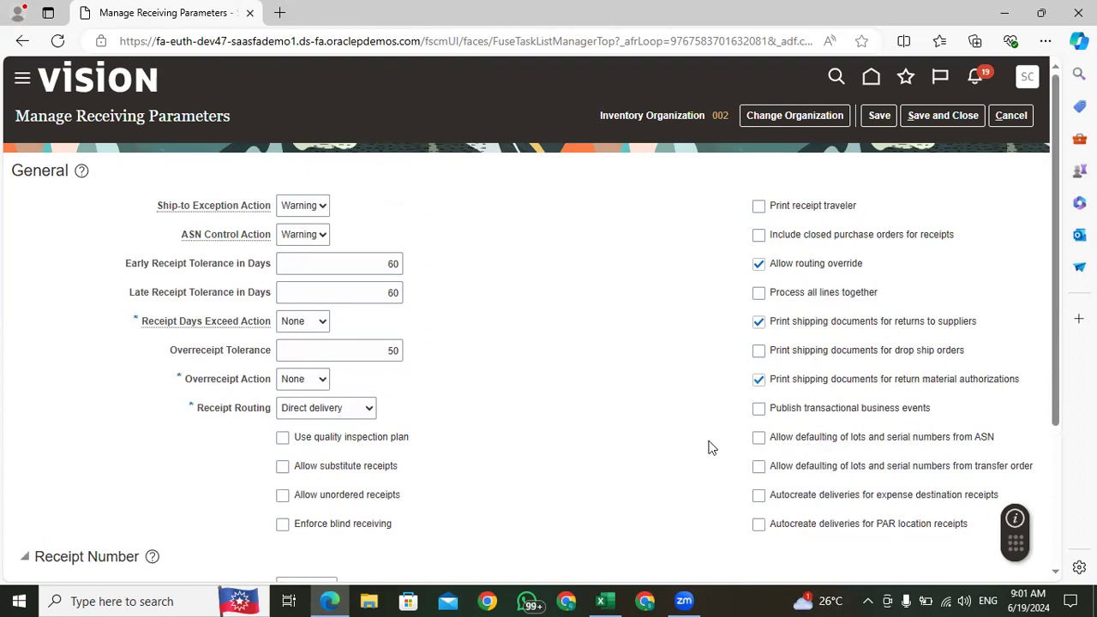
pyautogui.click(1011, 119)
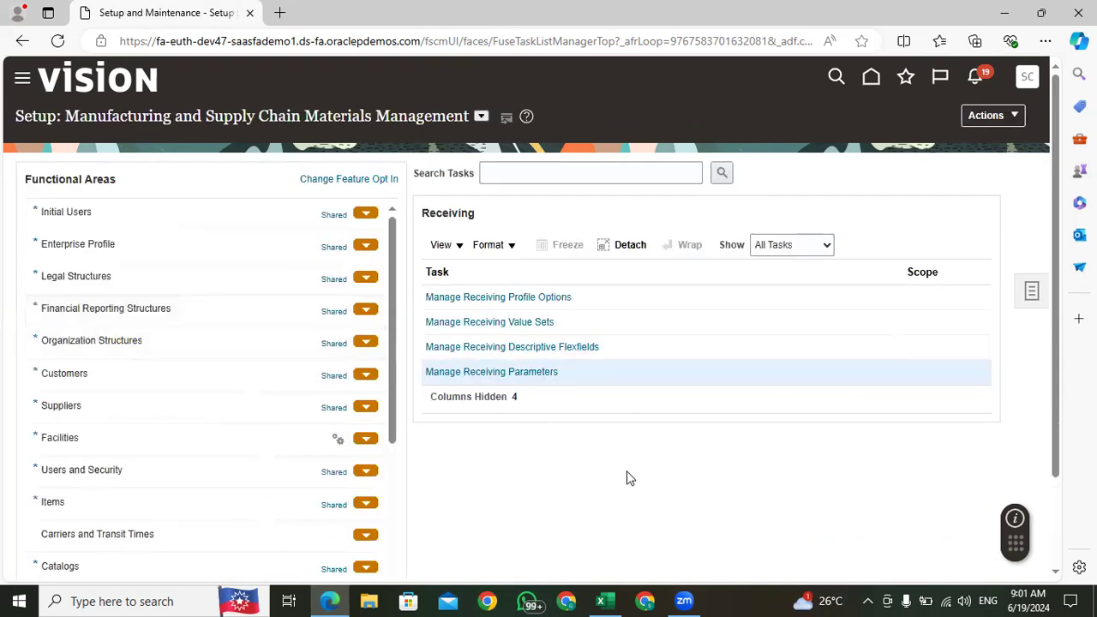
# Step: Switch to the Excel training workbook, check the interorganization parameters entry in the setup list, and return to the browser
pyautogui.moveTo(1059, 109)
pyautogui.mouseDown()
pyautogui.moveTo(1060, 214)
pyautogui.moveTo(1051, 102)
pyautogui.mouseUp()
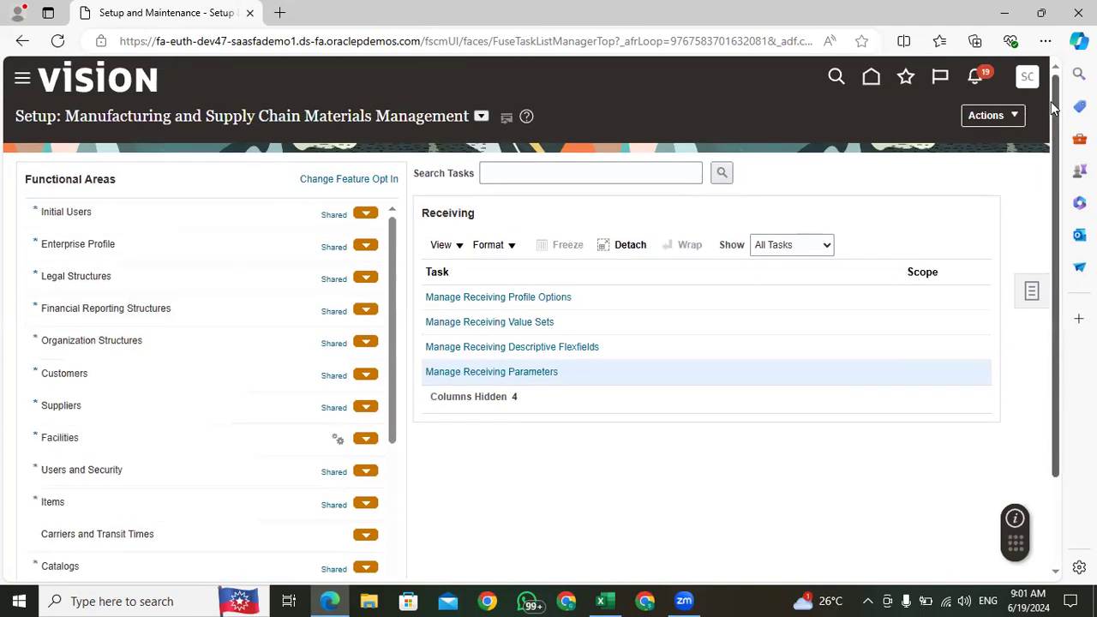
pyautogui.click(604, 601)
pyautogui.click(363, 298)
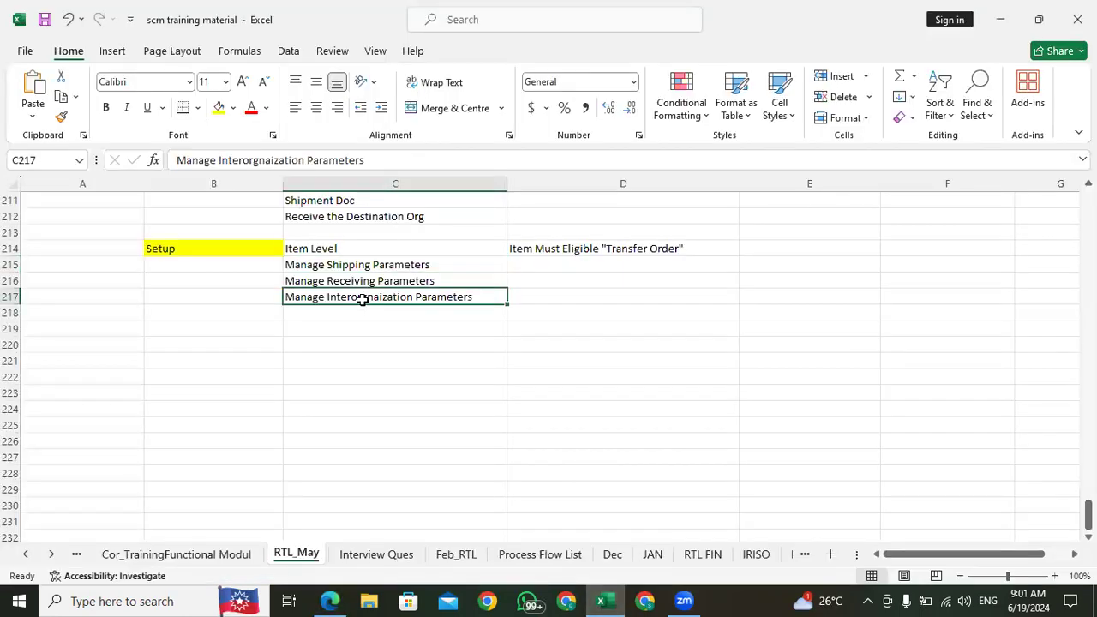
pyautogui.click(330, 601)
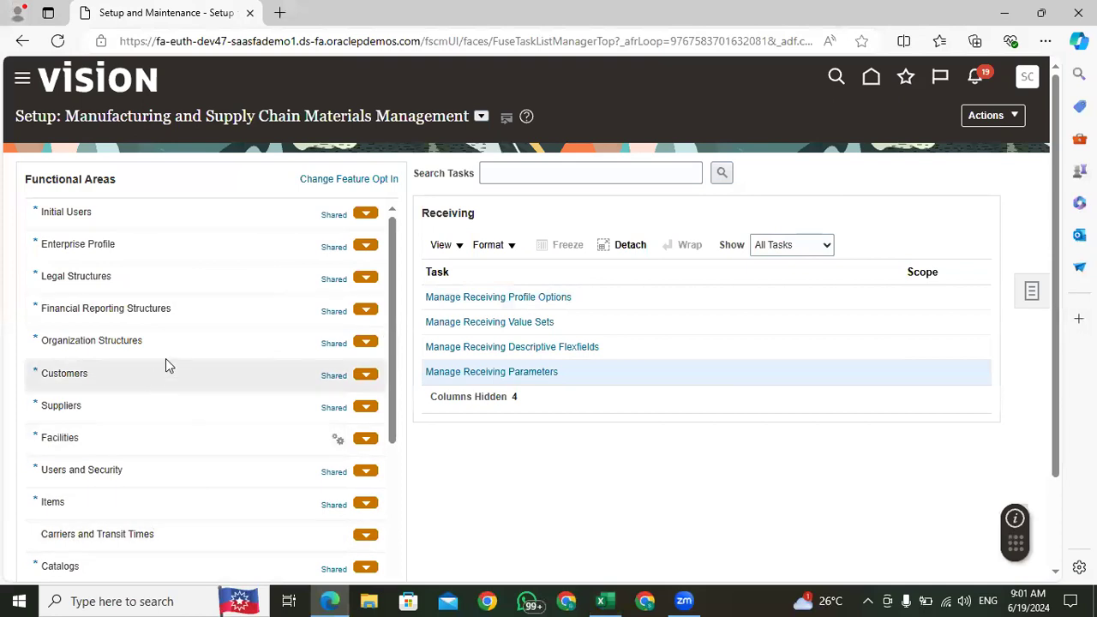
# Step: Open the Manage Interorganization Parameters task of the Inventory Management functional area
pyautogui.scroll(-5, 176, 360)
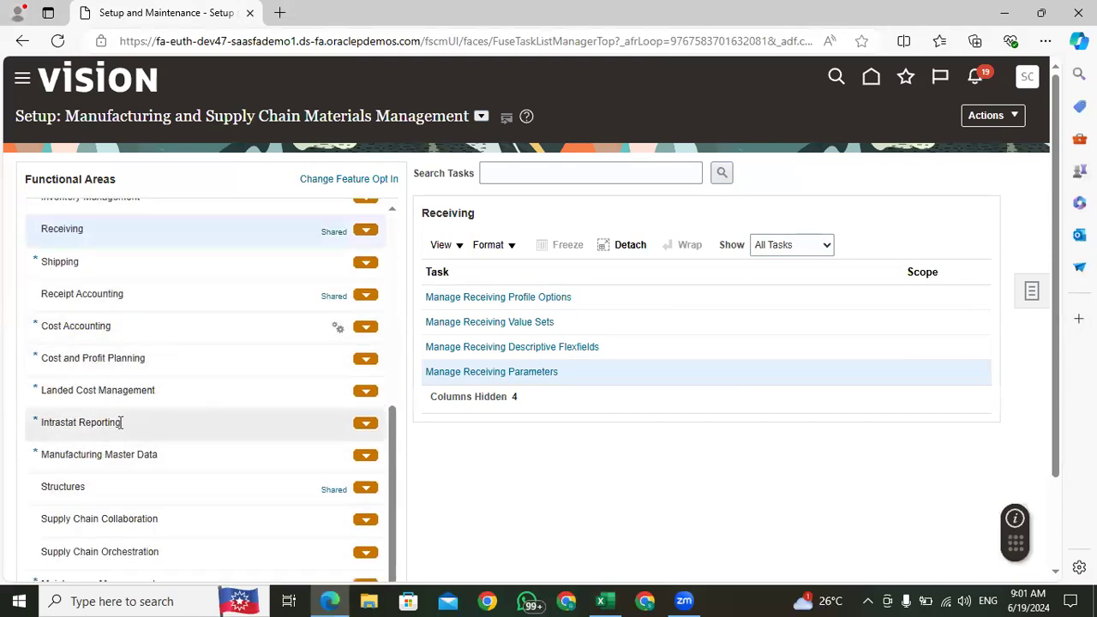
pyautogui.scroll(5, 142, 348)
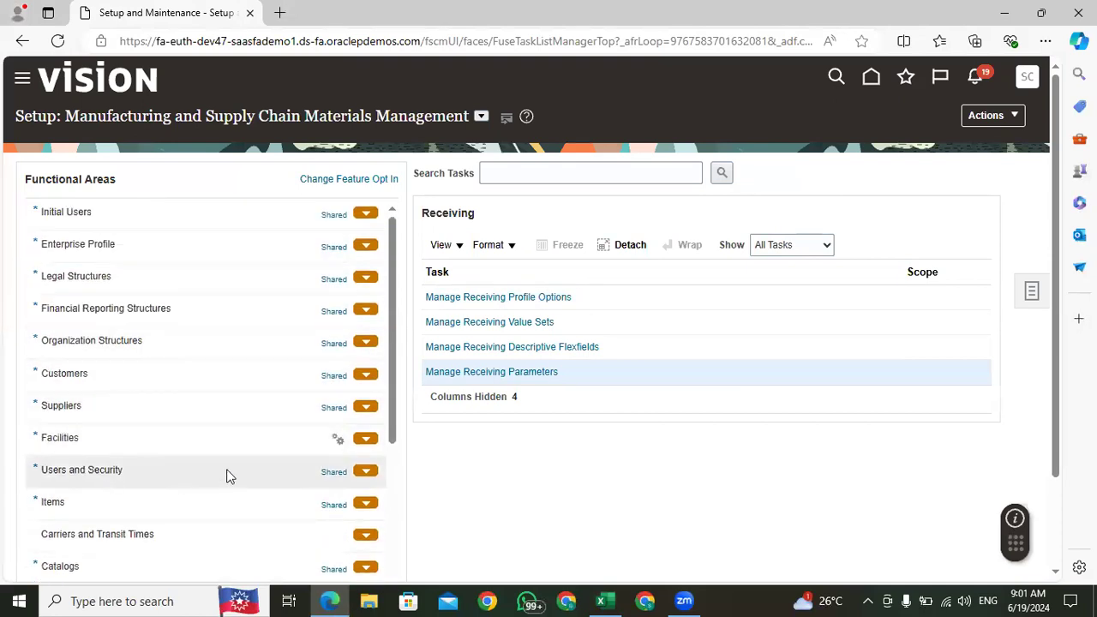
pyautogui.moveTo(393, 268); pyautogui.dragTo(397, 395)
pyautogui.click(101, 348)
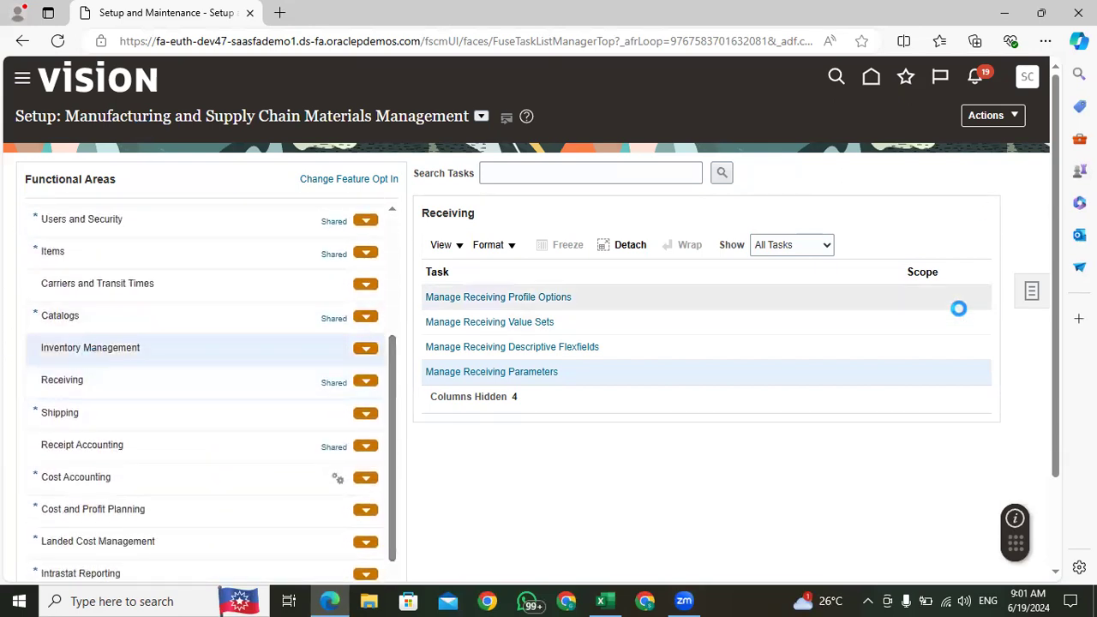
pyautogui.moveTo(988, 319); pyautogui.dragTo(989, 373)
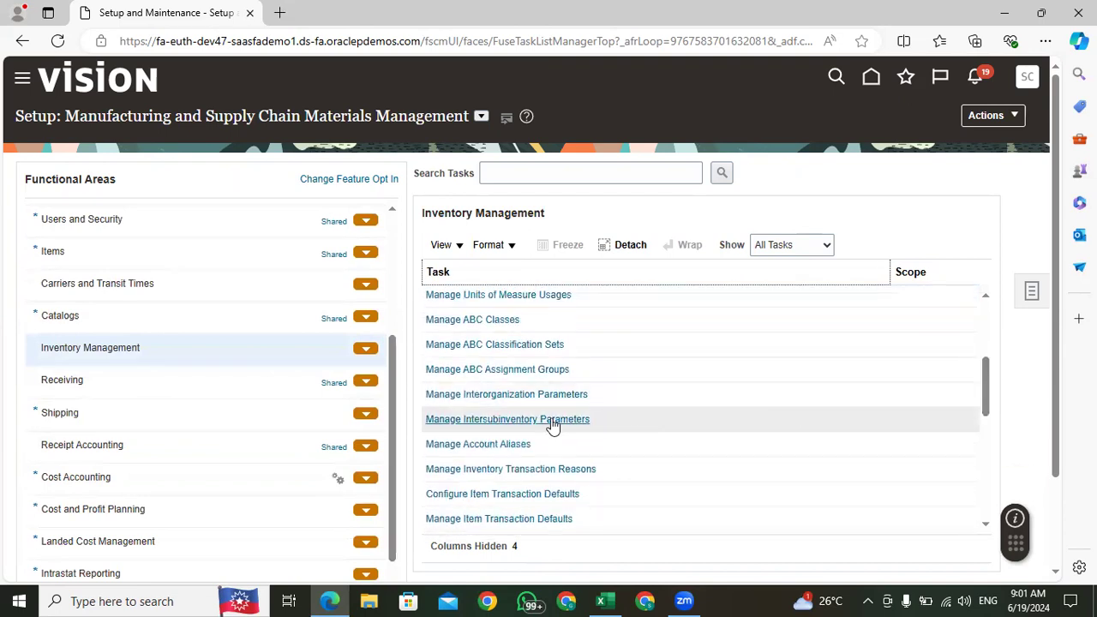
pyautogui.click(509, 394)
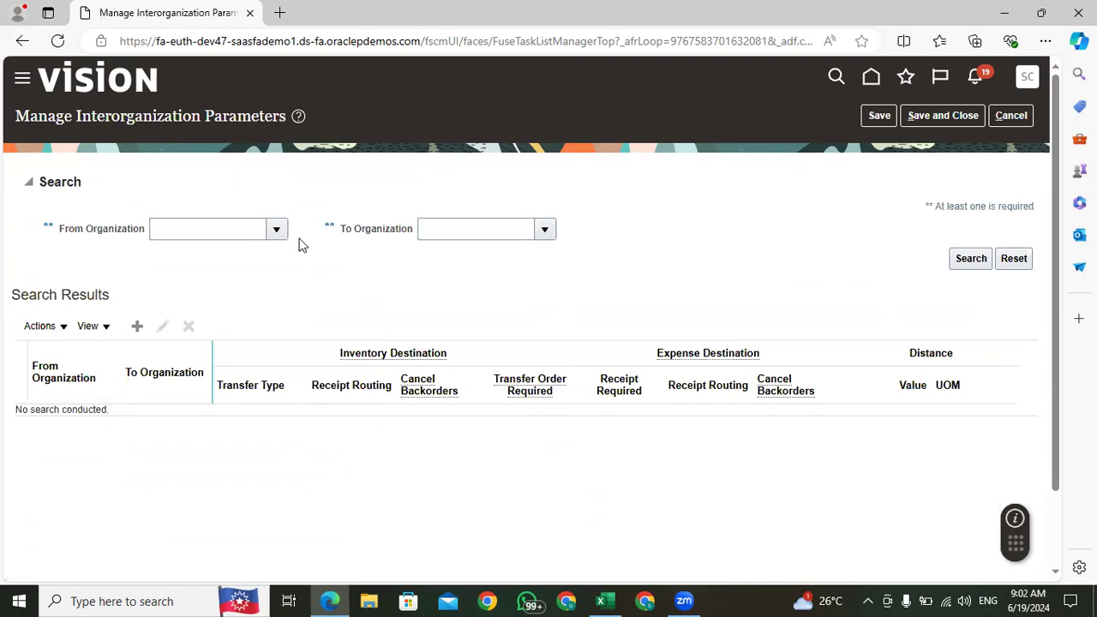
# Step: Search the interorganization parameters for transfers from organization 001 to organization 002
pyautogui.click(276, 229)
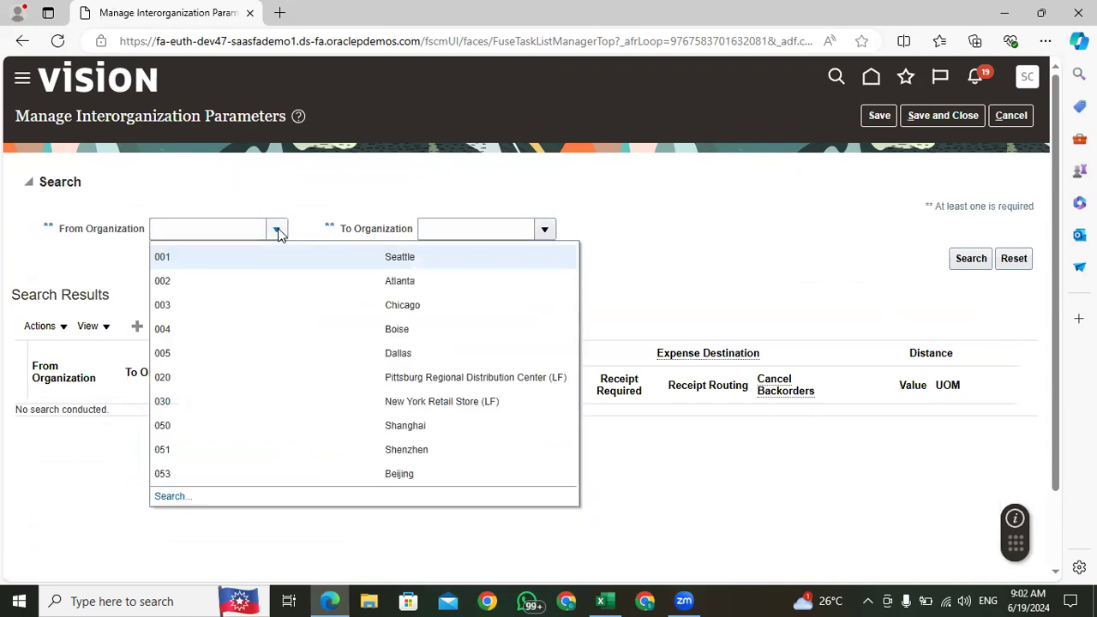
pyautogui.click(215, 268)
pyautogui.click(543, 231)
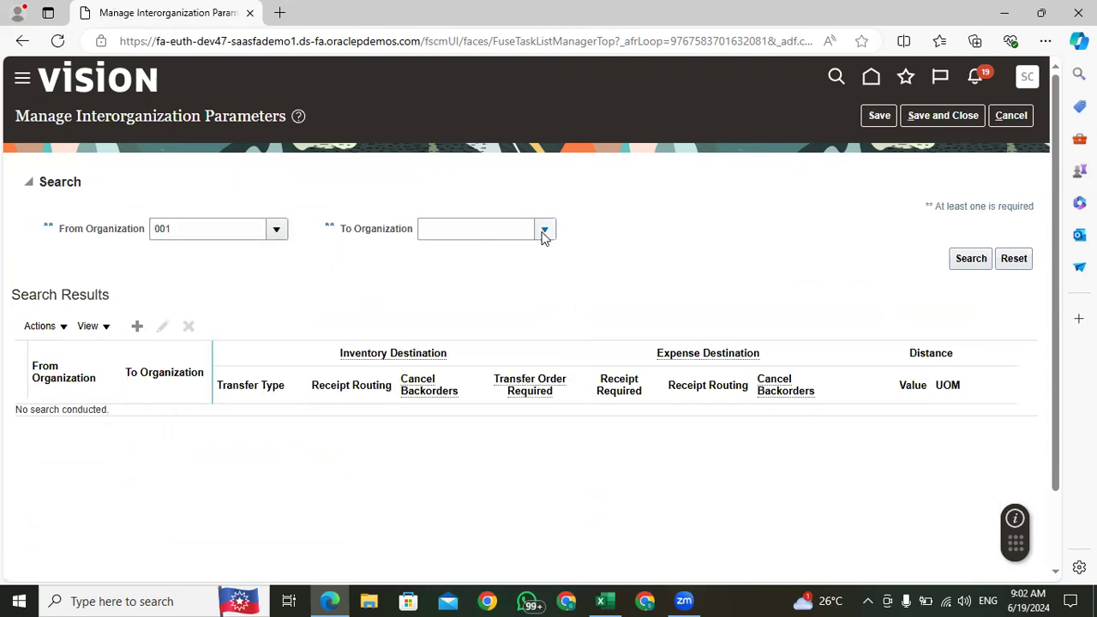
pyautogui.click(447, 257)
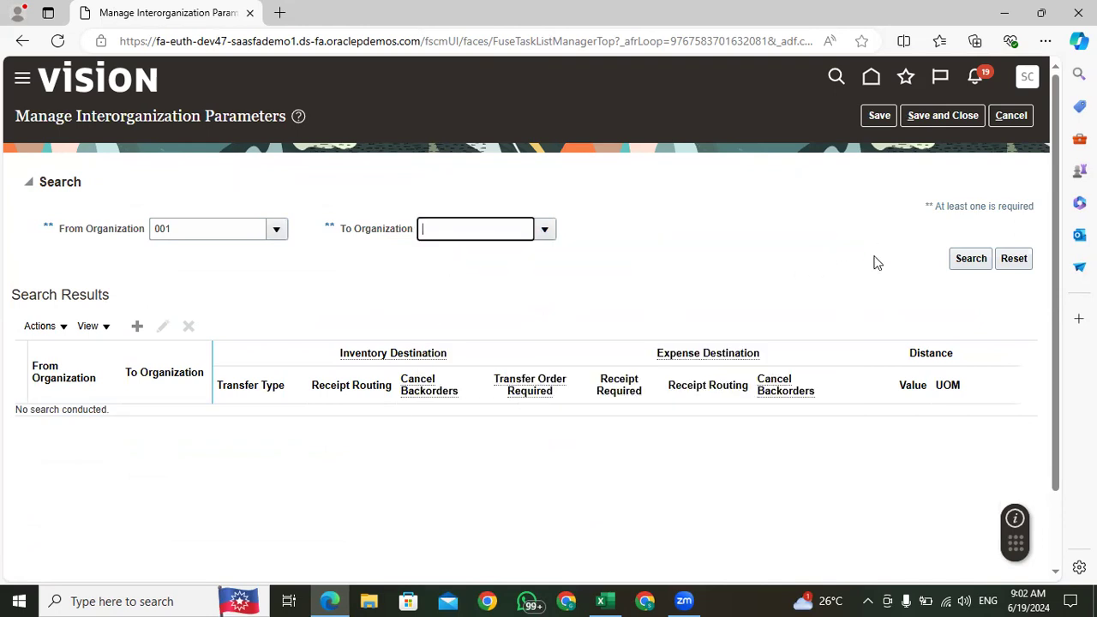
pyautogui.click(968, 258)
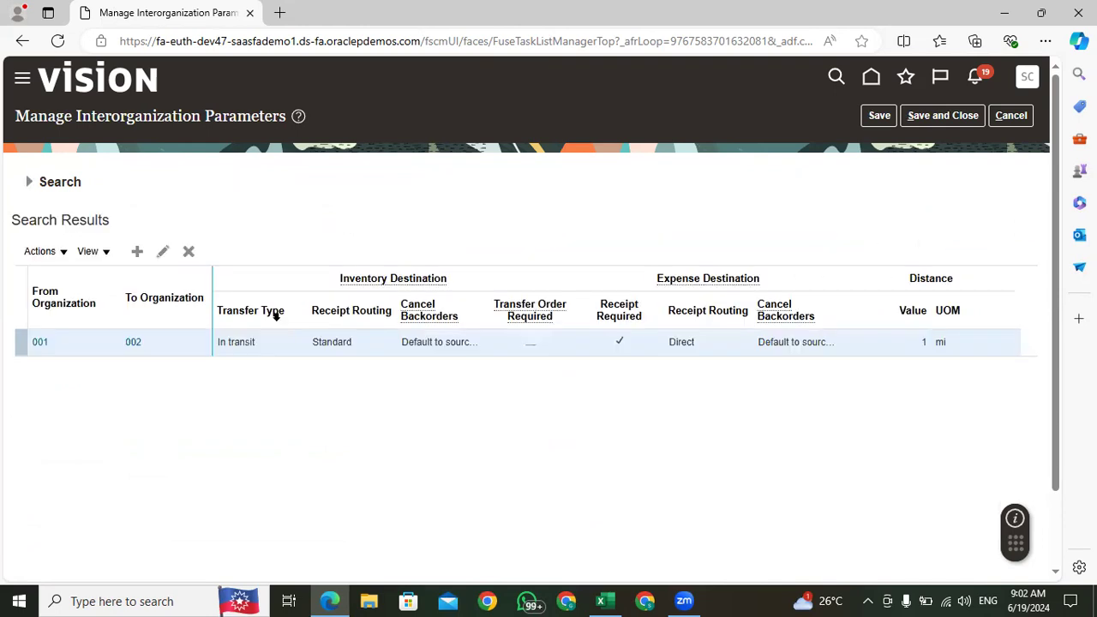
# Step: Enable Transfer order required for the 001 to 002 interorganization record and save the parameters
pyautogui.click(162, 254)
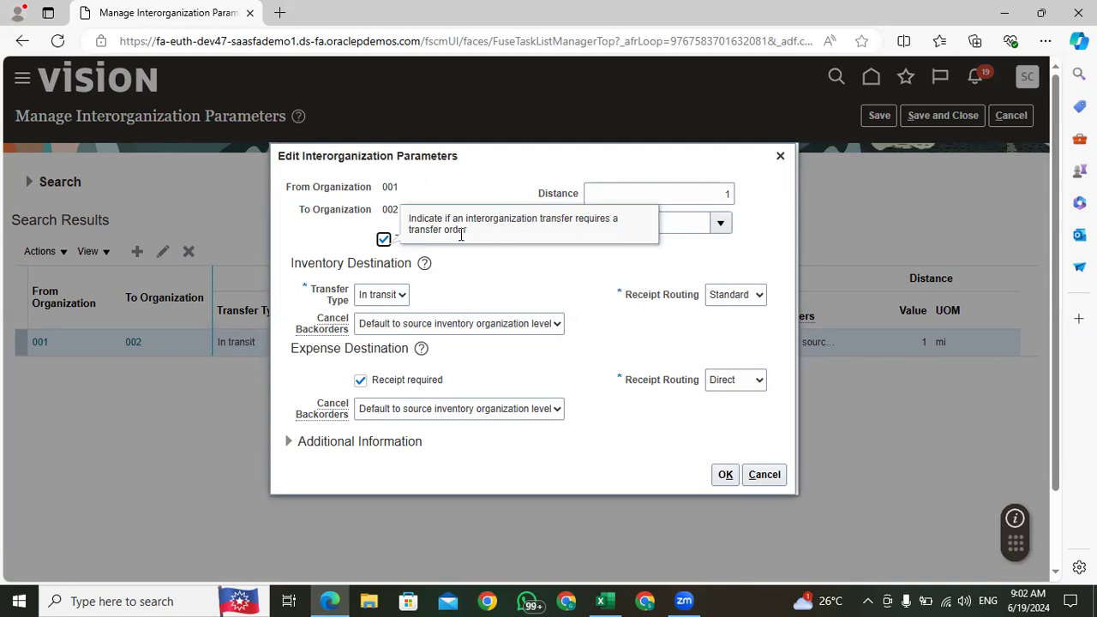
pyautogui.moveTo(512, 238); pyautogui.dragTo(390, 240)
pyautogui.click(542, 273)
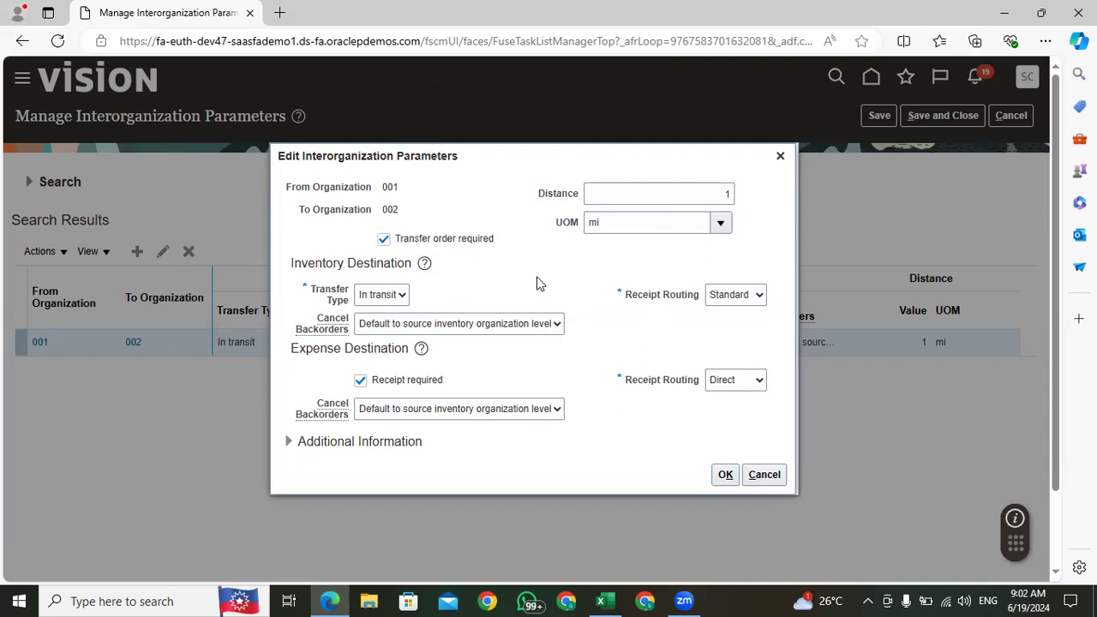
pyautogui.moveTo(508, 240); pyautogui.dragTo(393, 240)
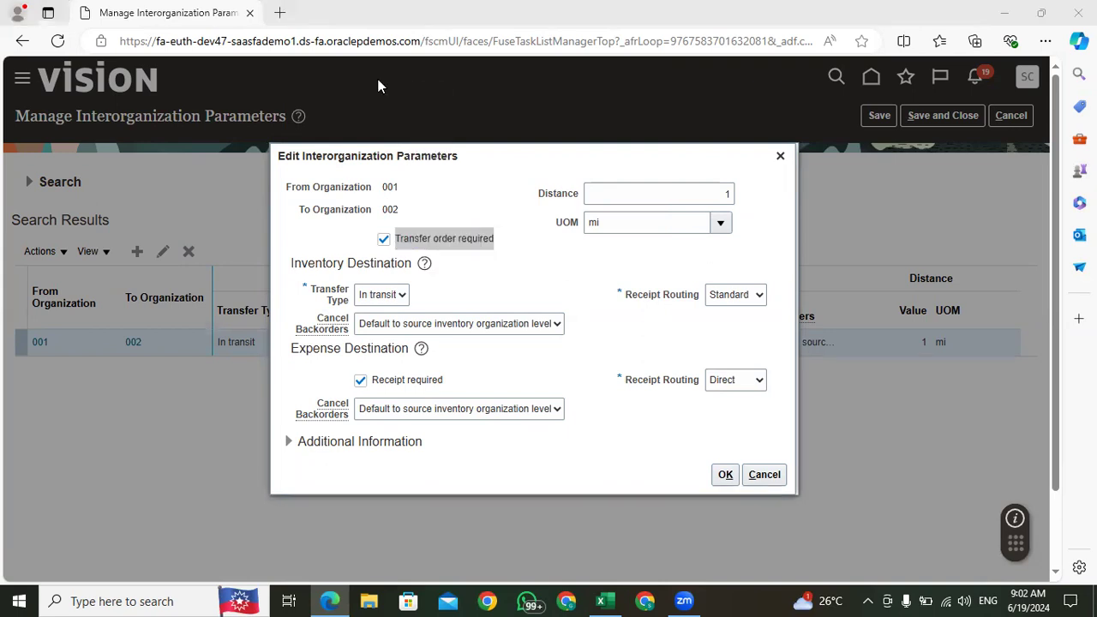
pyautogui.click(725, 474)
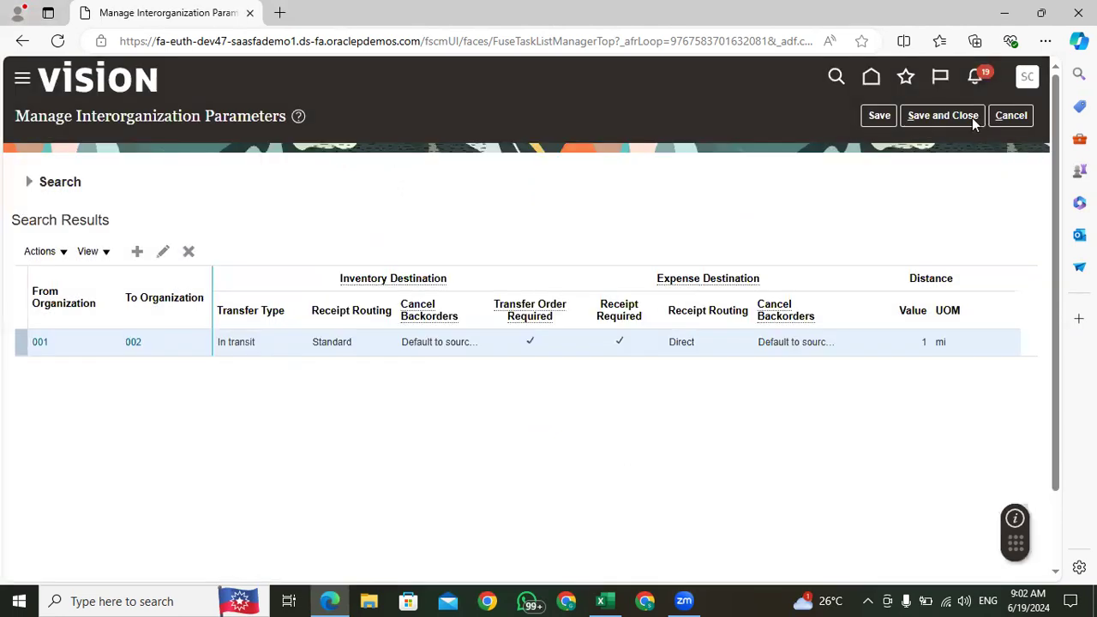
pyautogui.click(972, 117)
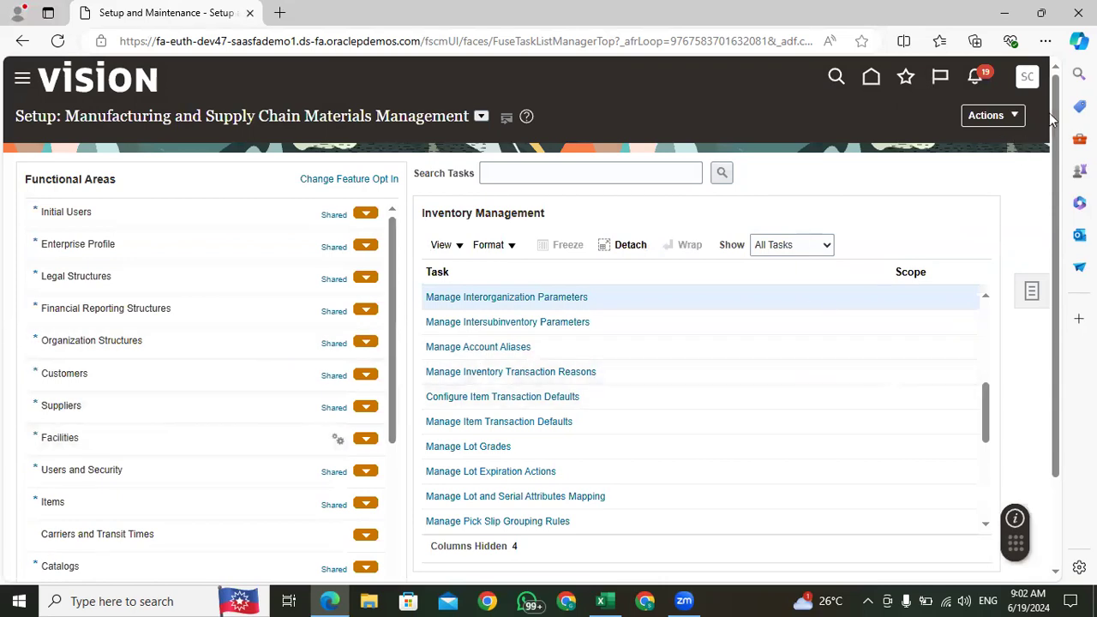
# Step: Return to the home page and open the Inventory Management work area under Supply Chain Execution
pyautogui.scroll(-2, 1054, 127)
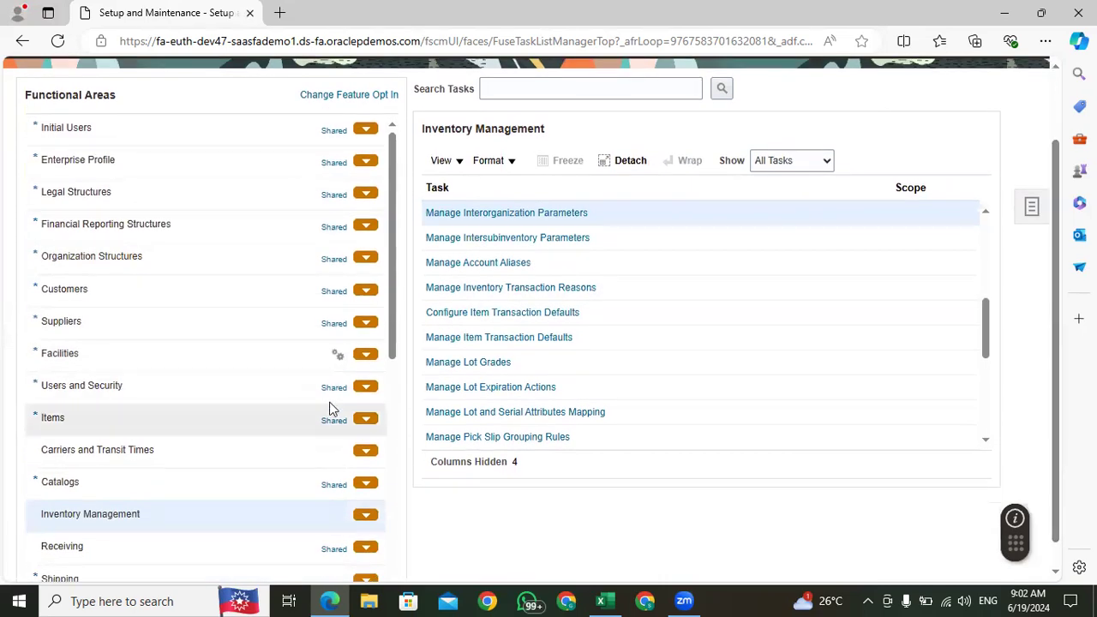
pyautogui.scroll(-1, 1059, 167)
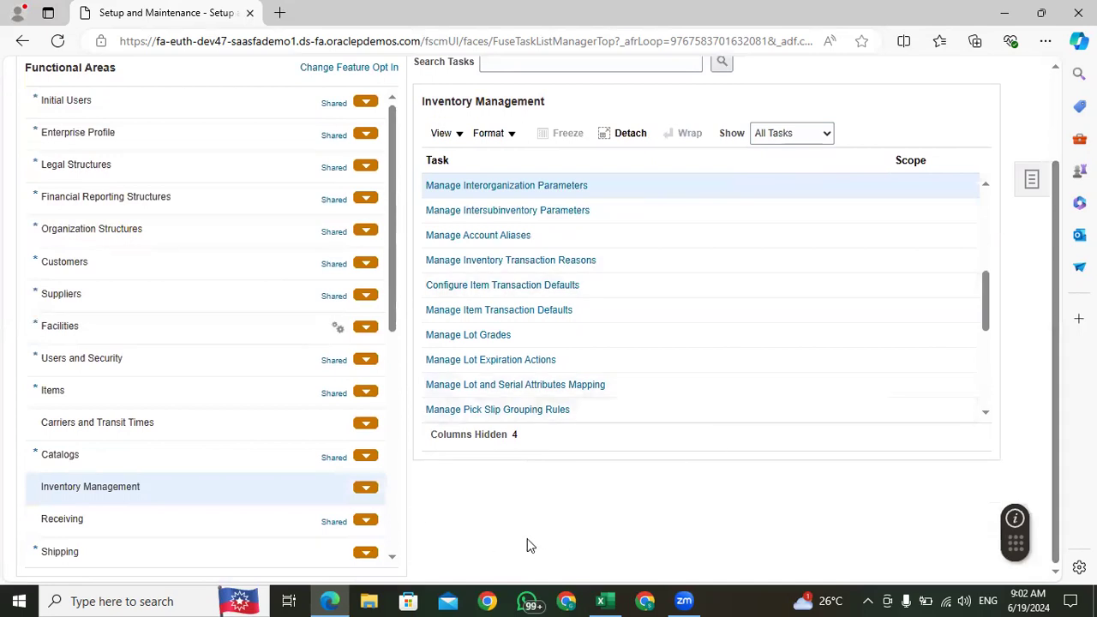
pyautogui.scroll(3, 526, 543)
pyautogui.click(872, 79)
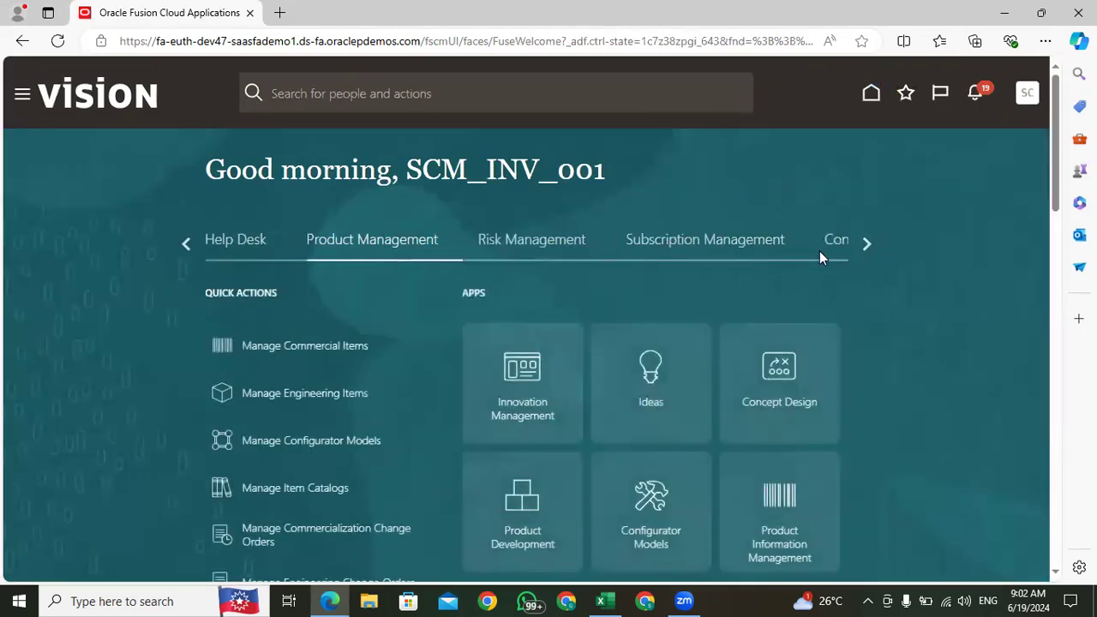
pyautogui.click(864, 242)
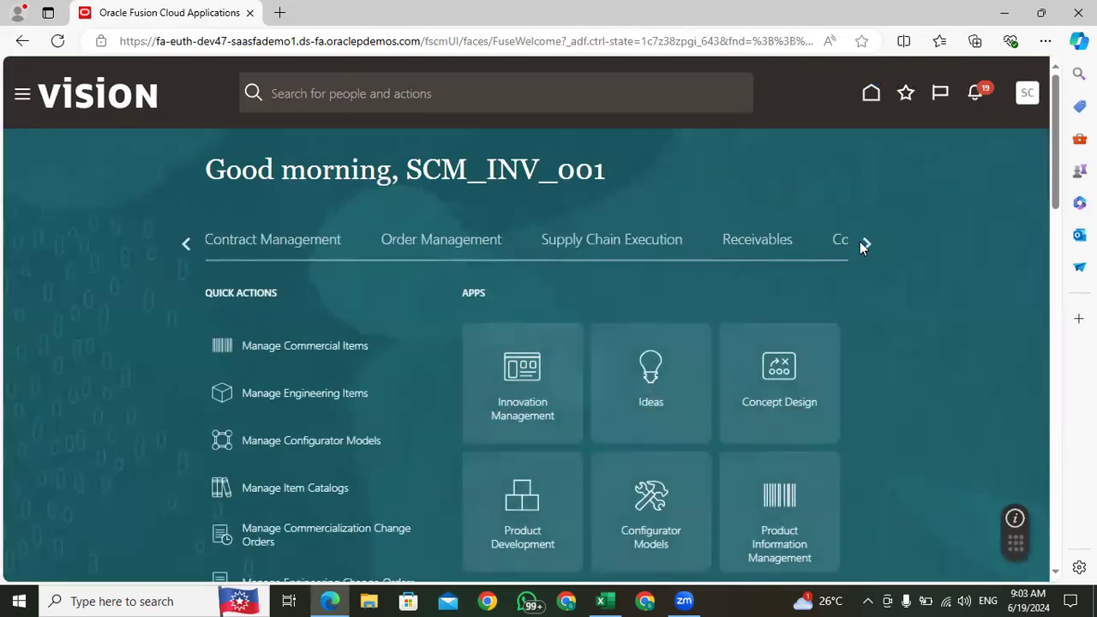
pyautogui.click(602, 244)
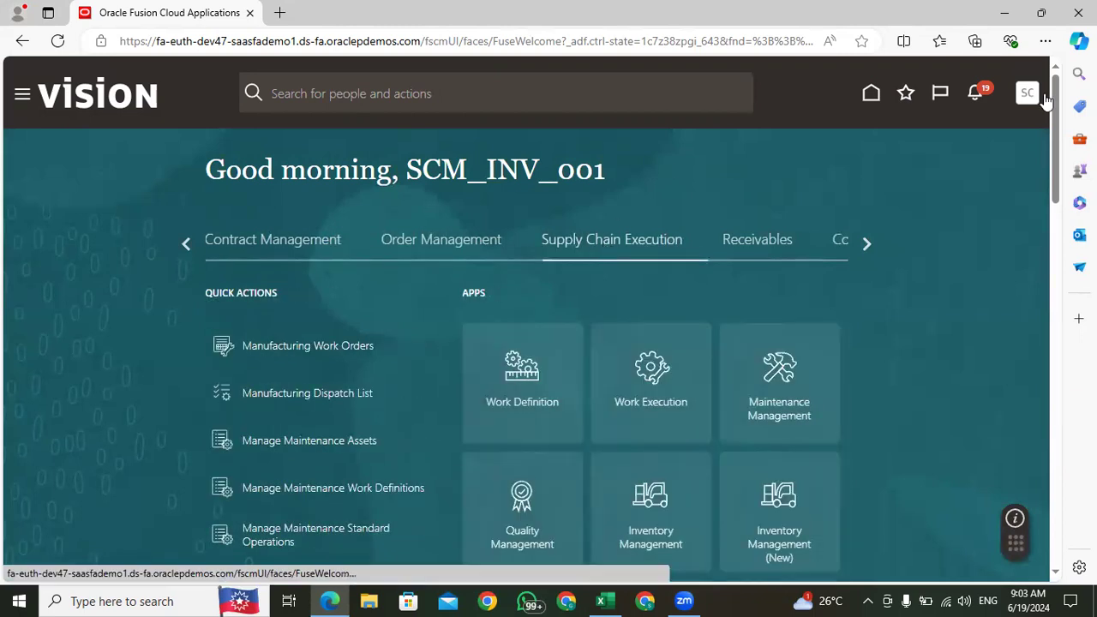
pyautogui.scroll(-3, 1044, 154)
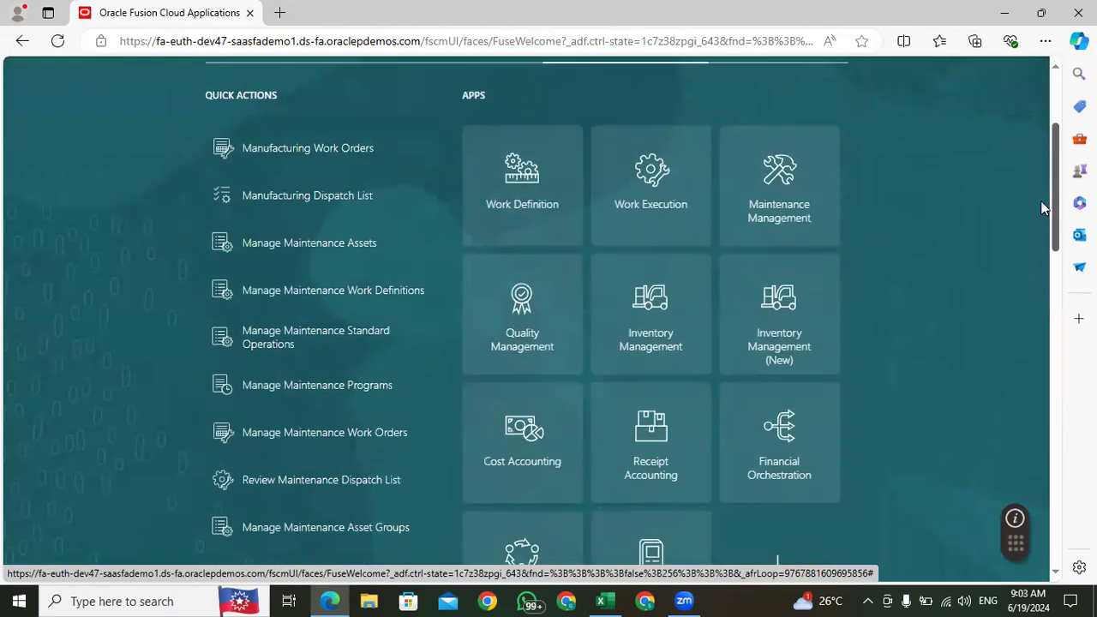
pyautogui.click(804, 307)
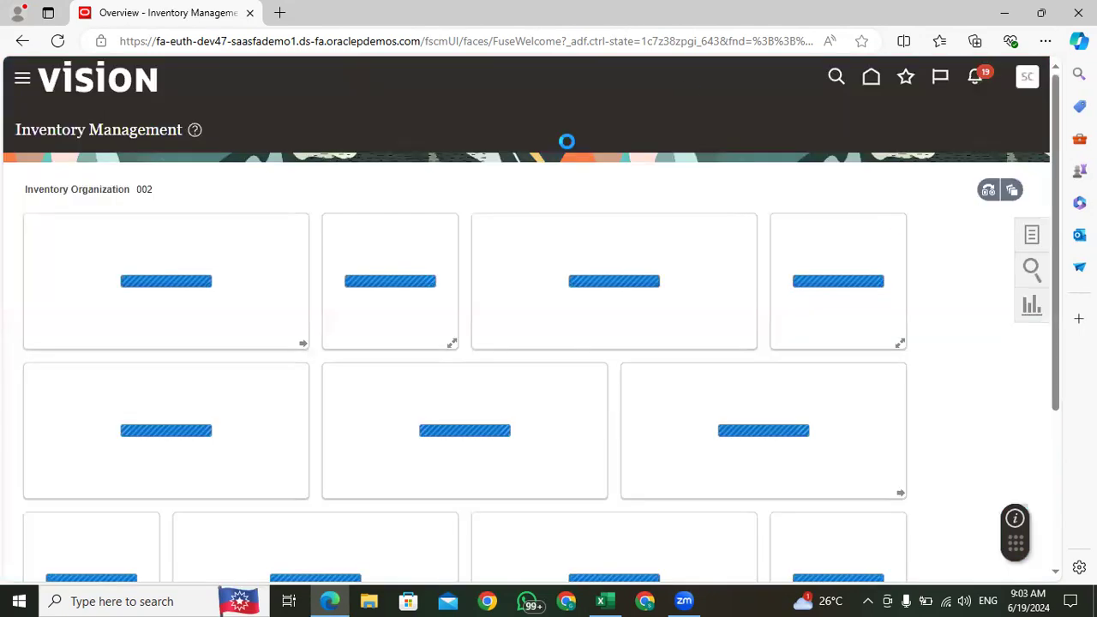
# Step: Open the Manage Item Quantities task for inventory organization 002
pyautogui.click(1026, 243)
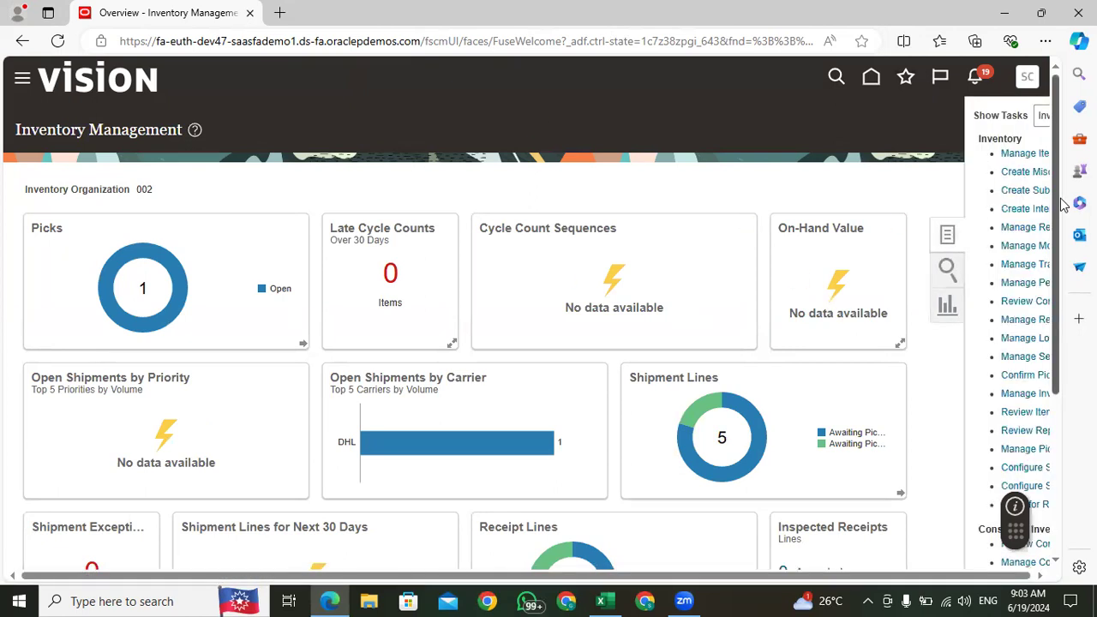
pyautogui.doubleClick(143, 189)
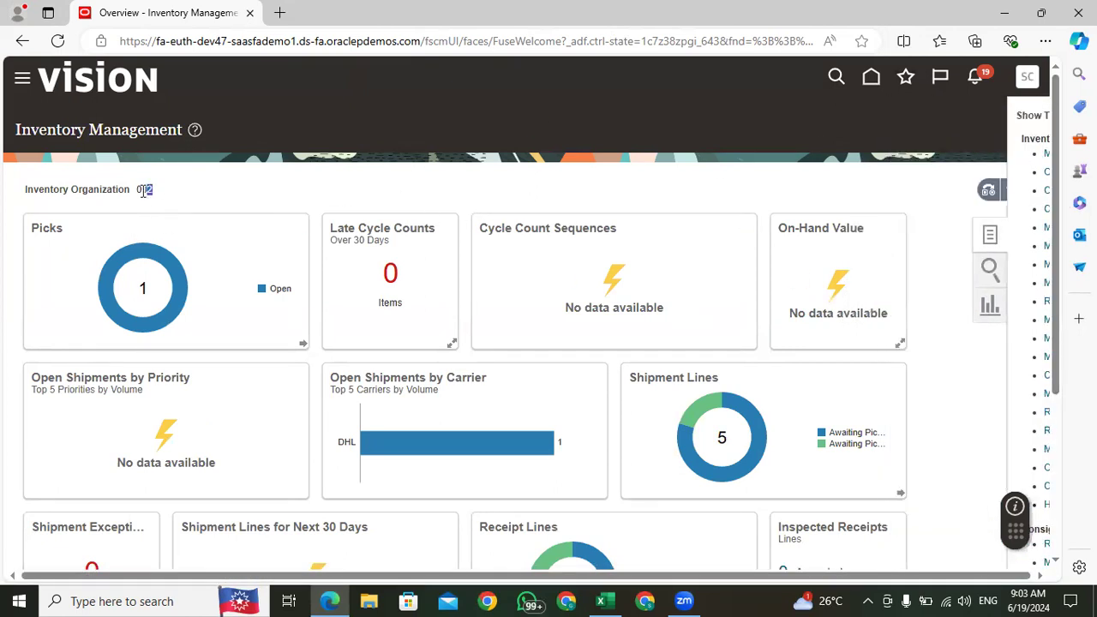
pyautogui.click(155, 198)
pyautogui.doubleClick(152, 191)
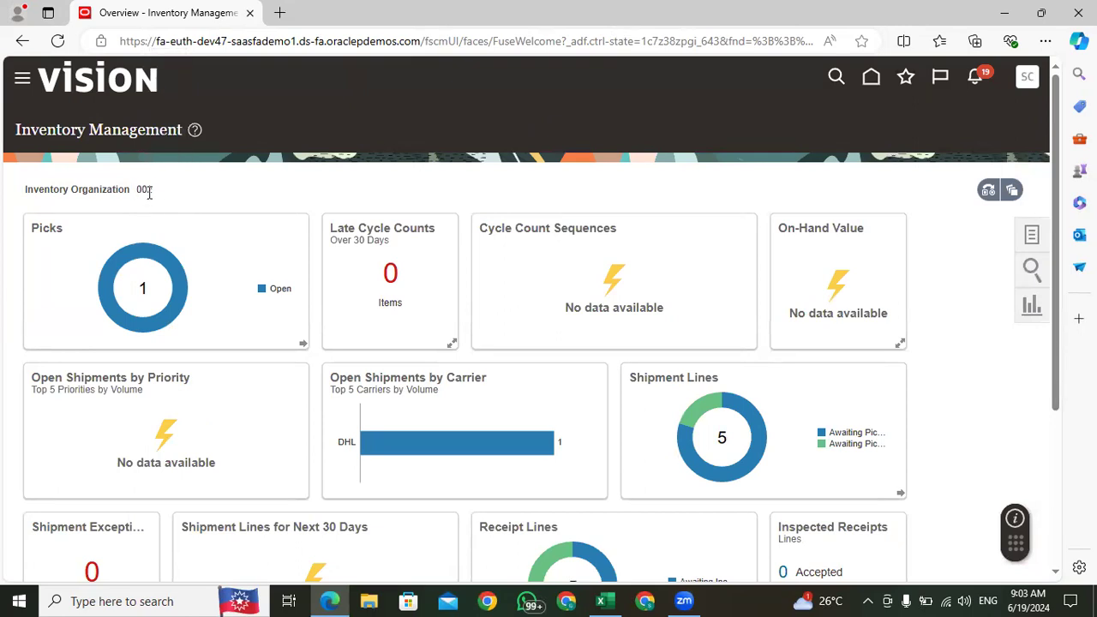
pyautogui.doubleClick(144, 192)
pyautogui.click(1032, 234)
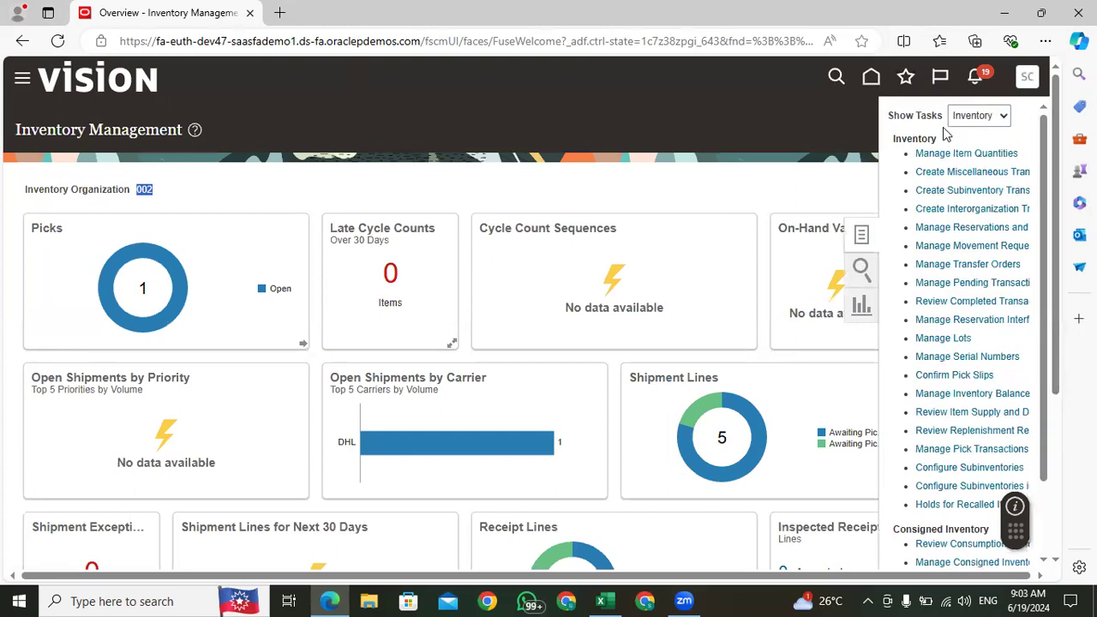
pyautogui.click(997, 155)
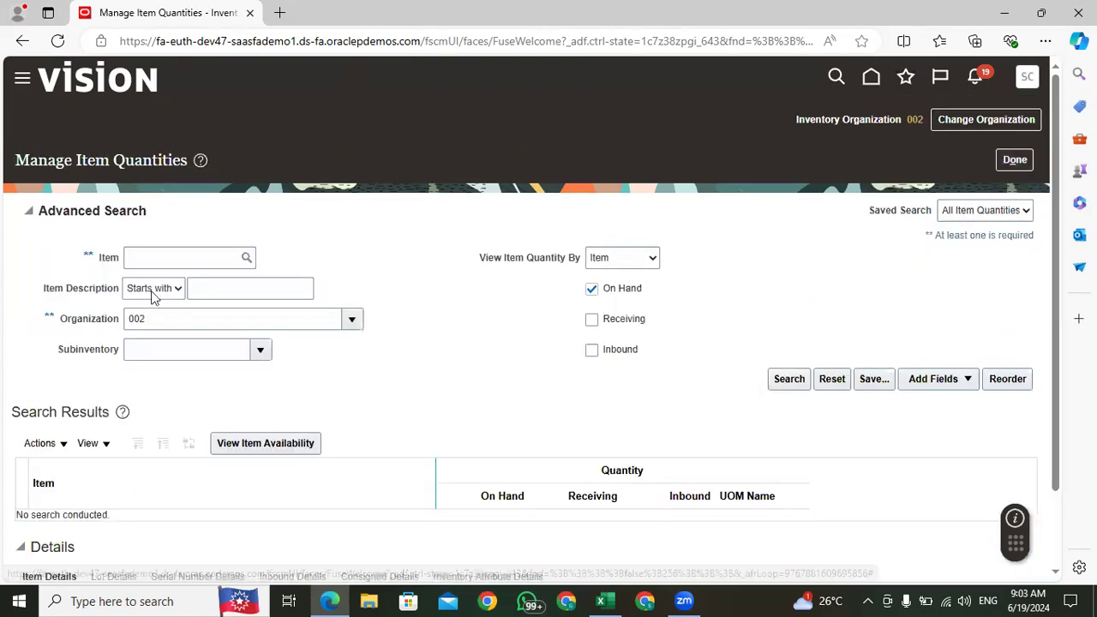
pyautogui.click(147, 258)
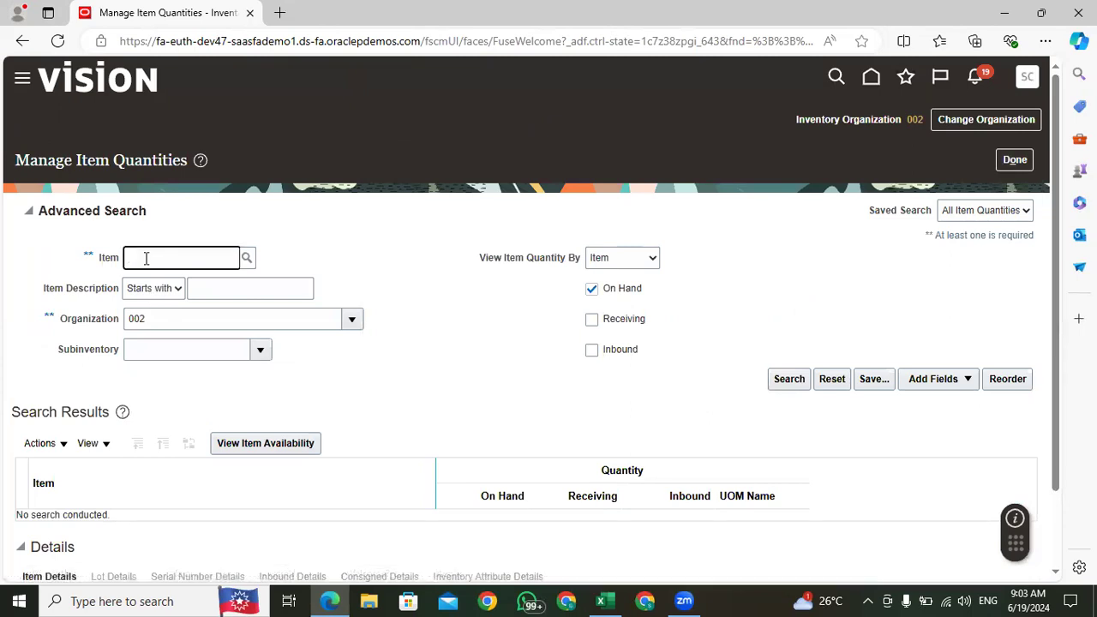
pyautogui.click(59, 444)
pyautogui.click(80, 365)
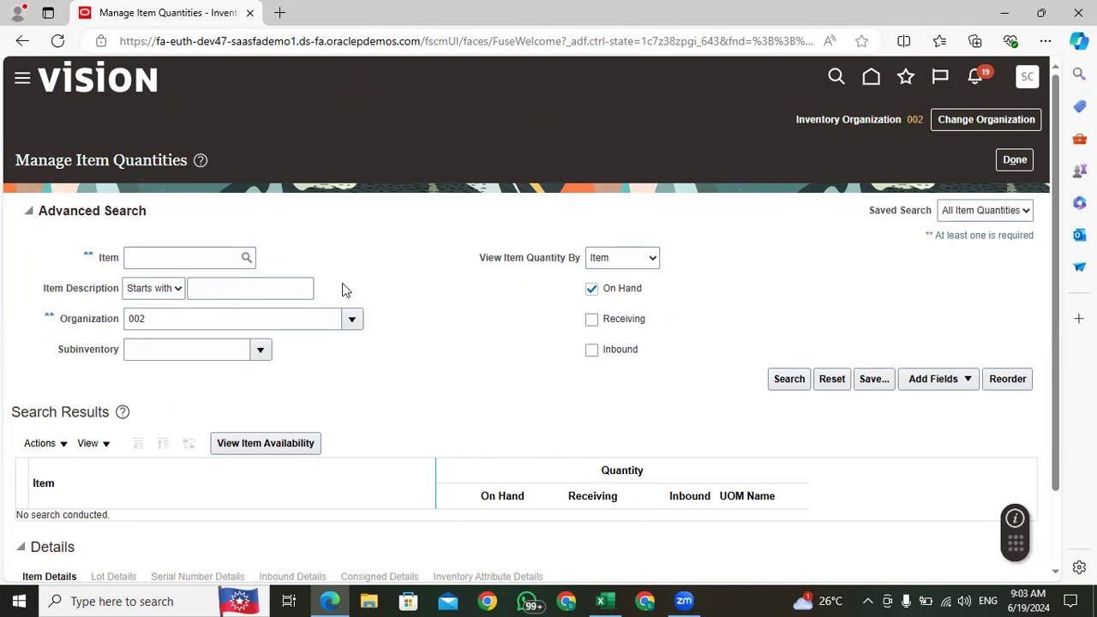
pyautogui.click(1012, 160)
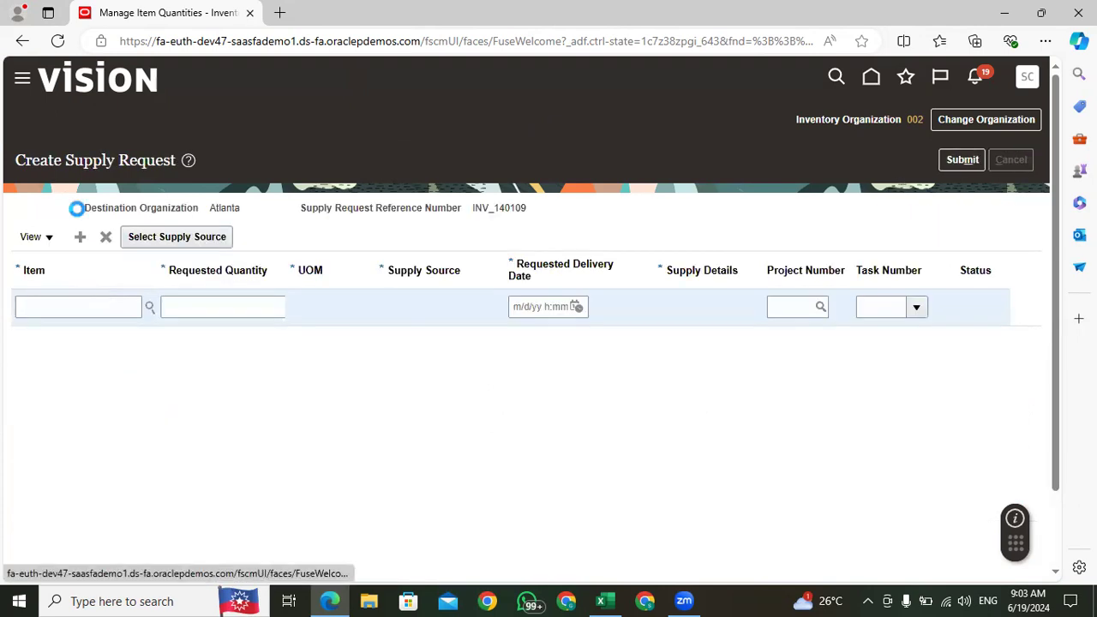
pyautogui.click(748, 355)
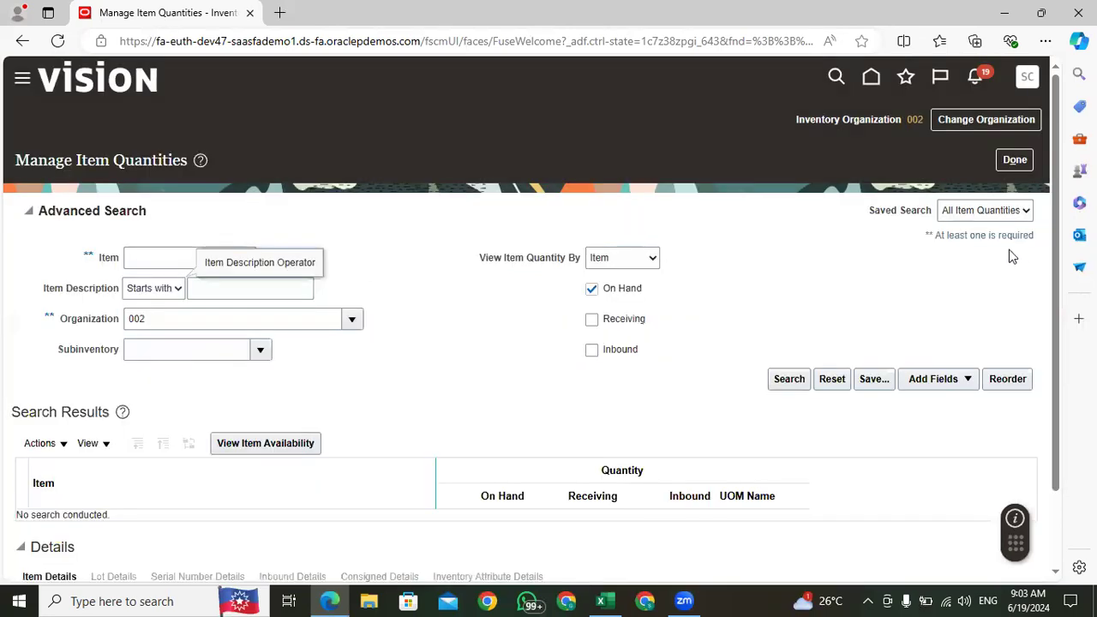
# Step: Start a transfer order request from the item quantities search results
pyautogui.scroll(-1, 1056, 112)
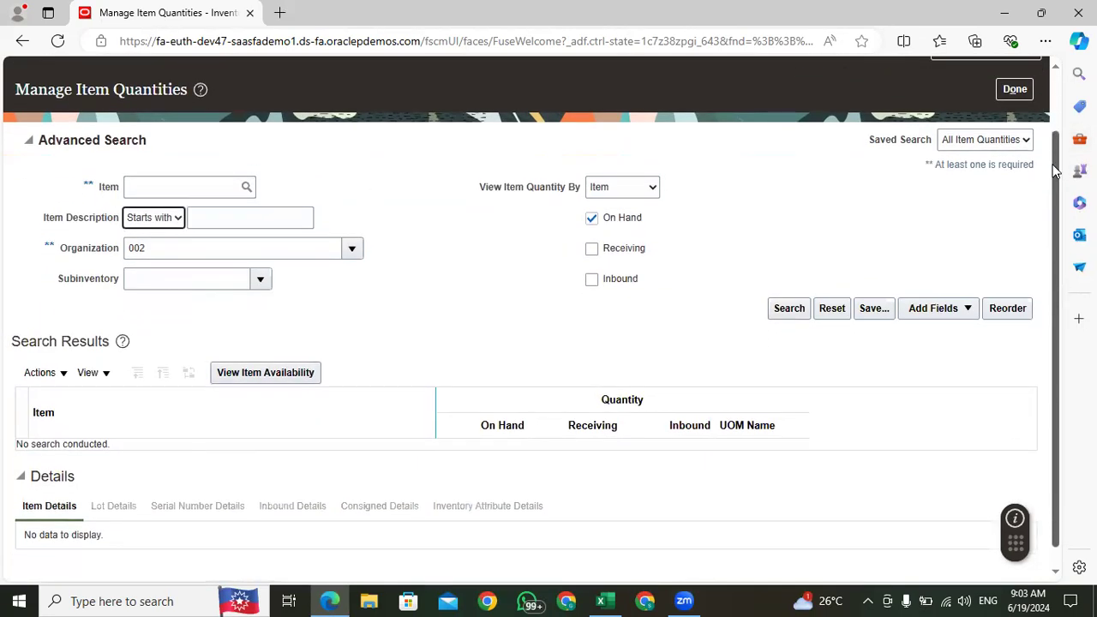
pyautogui.click(43, 372)
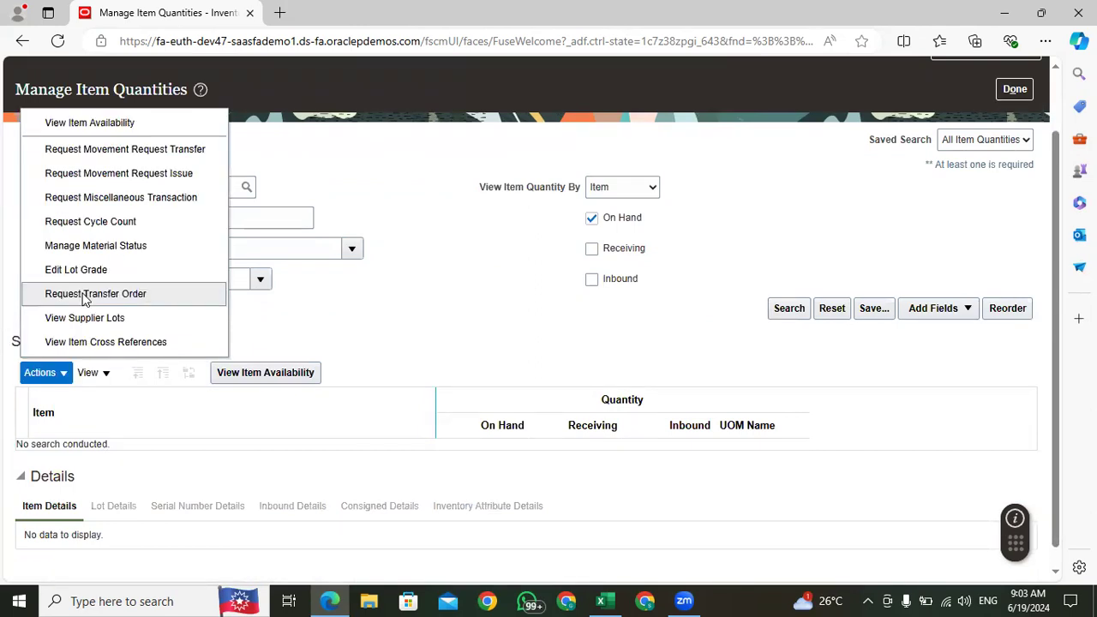
pyautogui.click(84, 294)
# Step: Set the supply request line's item to Apple iPhone 15 Pro Max and its requested quantity to 5
pyautogui.click(90, 307)
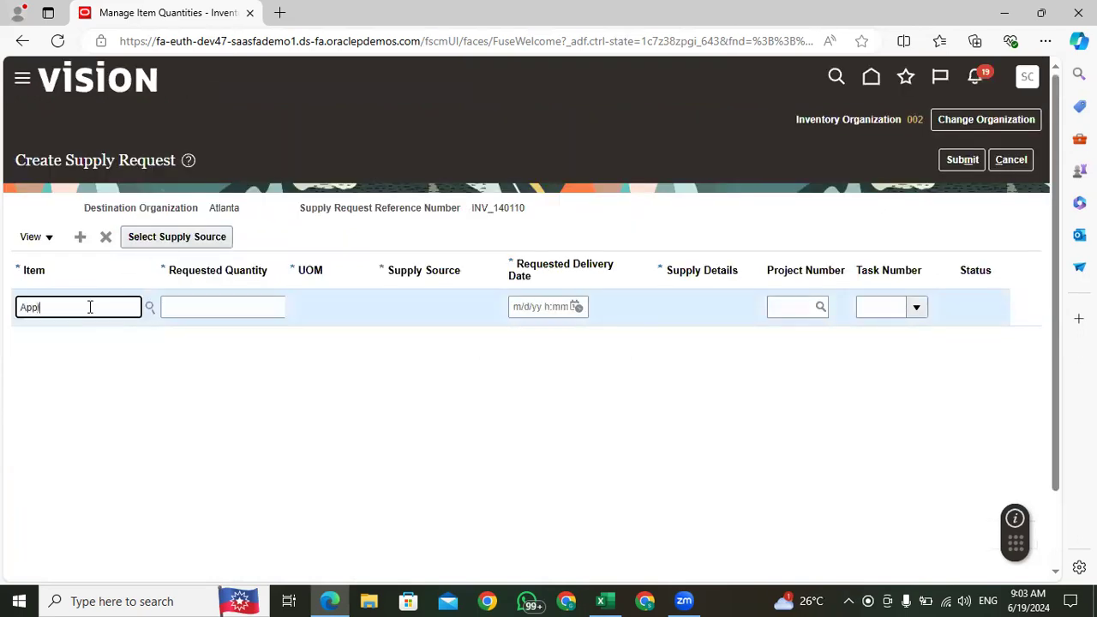
pyautogui.write('Appl')
pyautogui.press('Tab')
pyautogui.click(214, 308)
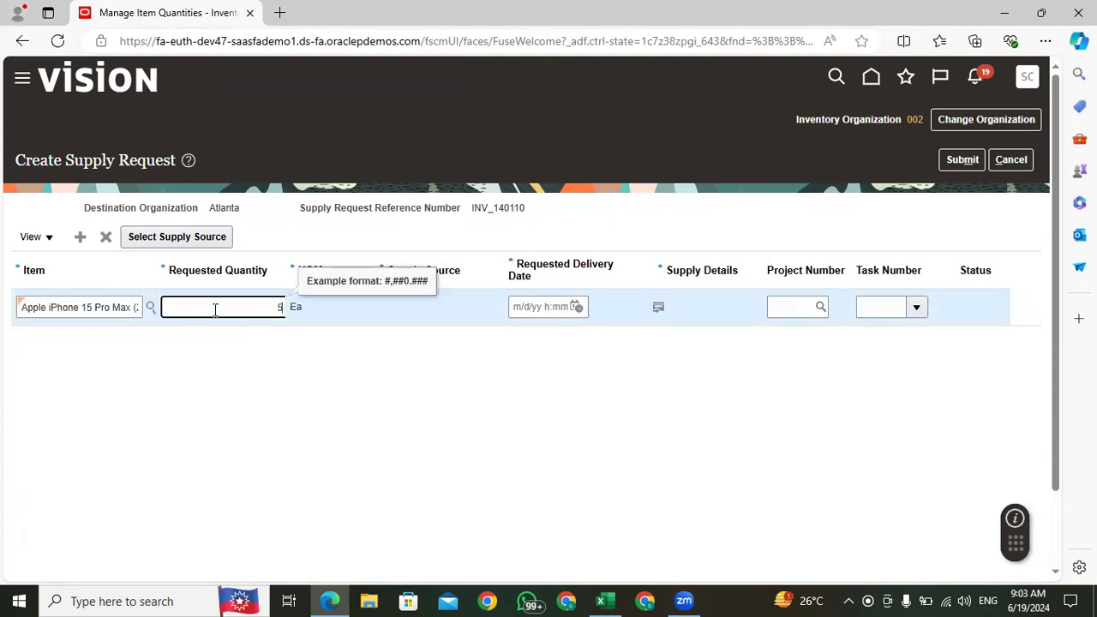
pyautogui.click(387, 416)
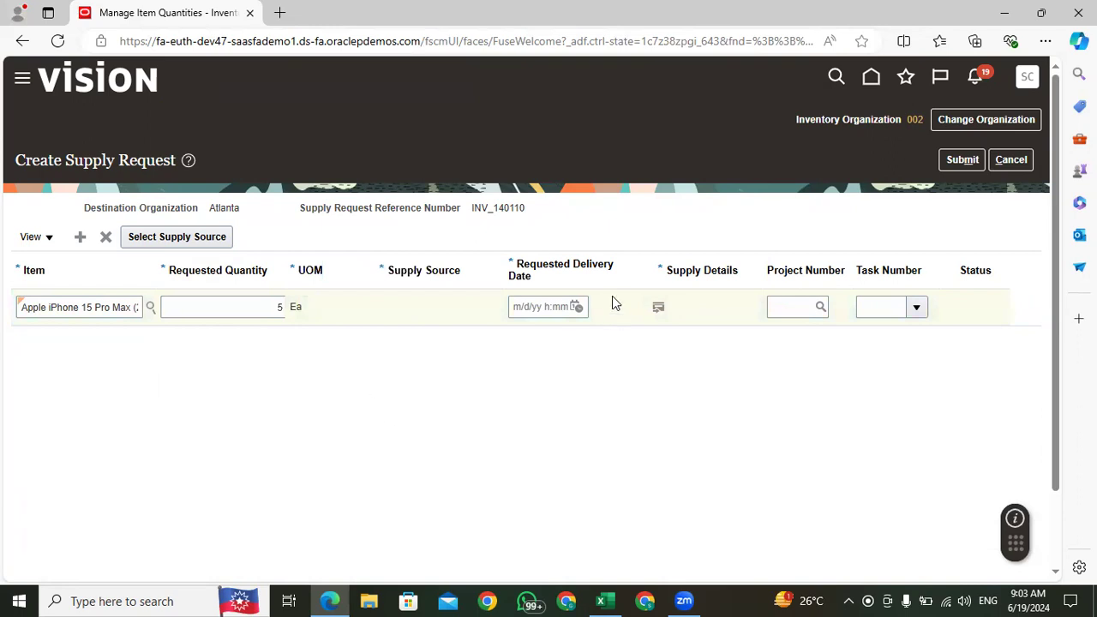
pyautogui.doubleClick(280, 307)
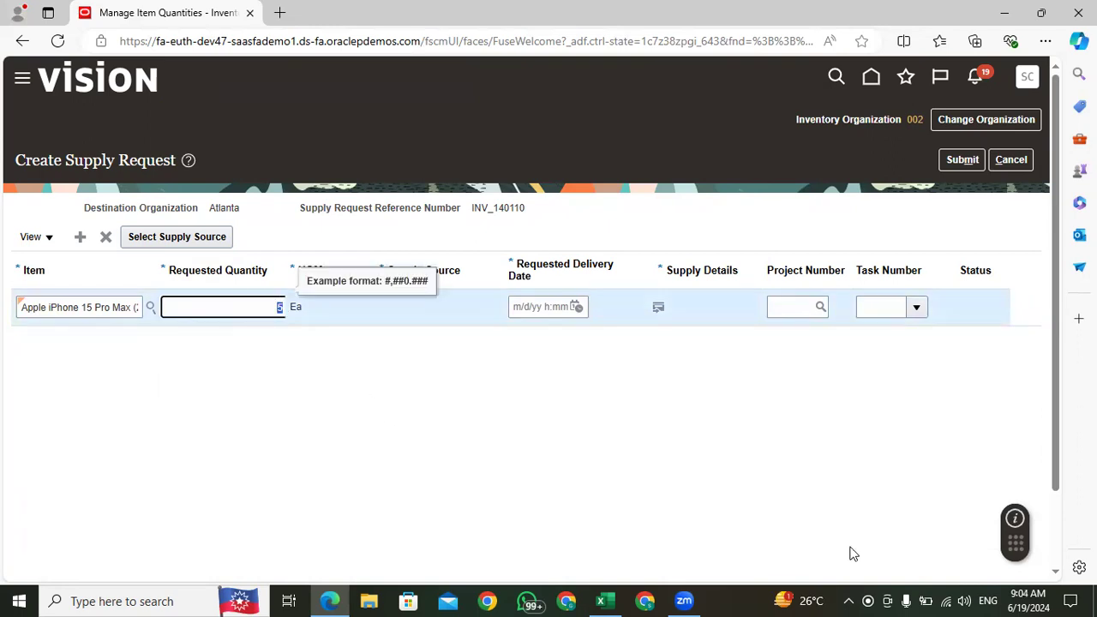
# Step: Switch to the Excel training sheet and enter "Maintain Onhand Quantity on Source Org Level" in cell C218 of the Setup list
pyautogui.click(605, 601)
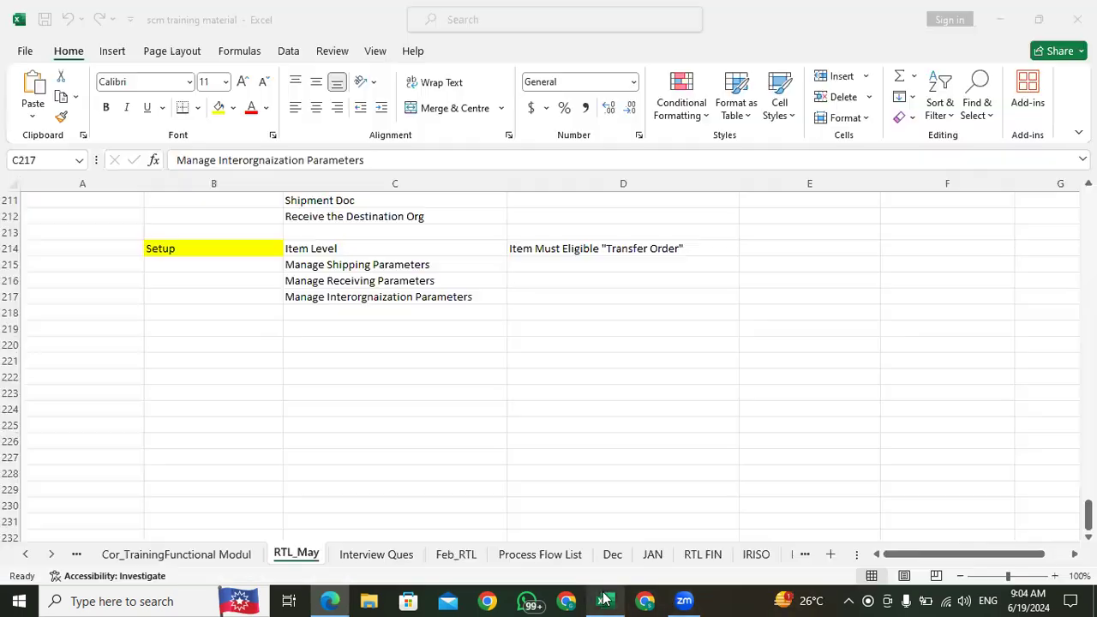
pyautogui.click(336, 318)
pyautogui.write('Maintain Onhand Quantity')
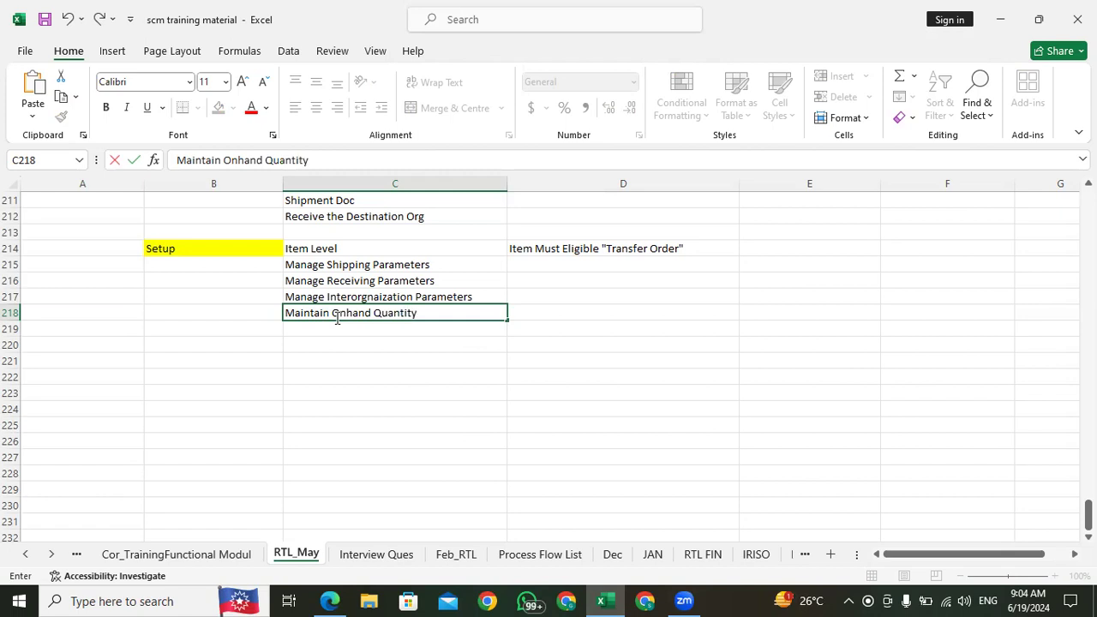
pyautogui.write(' on Source Org Level')
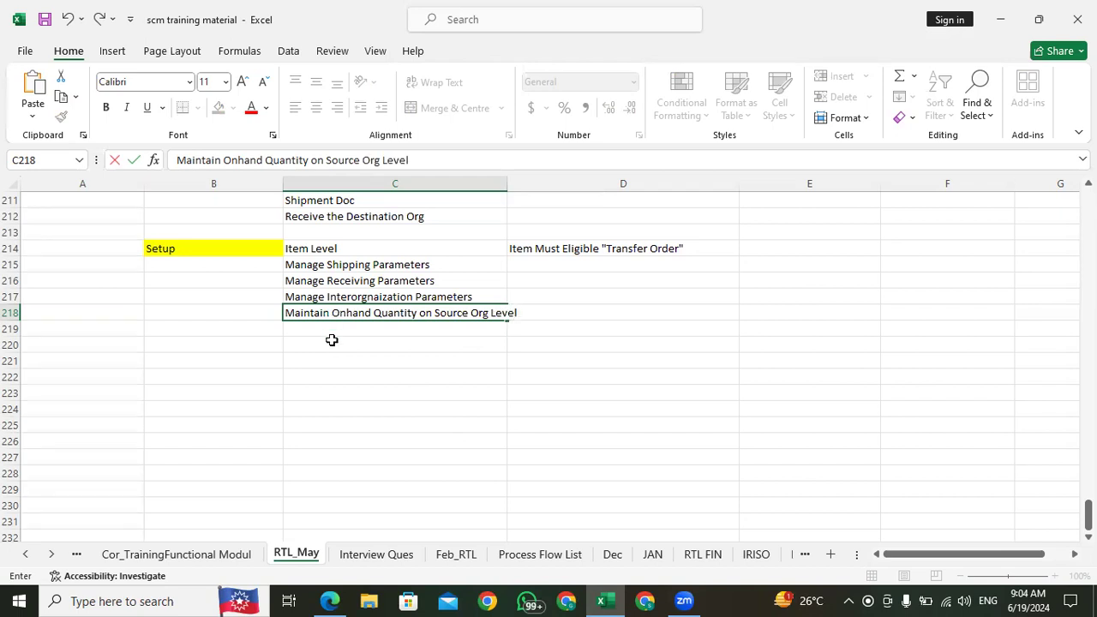
pyautogui.press('Return')
# Step: Enter "Create Misc Transaction" in cell D218 beside the onhand quantity note
pyautogui.click(532, 313)
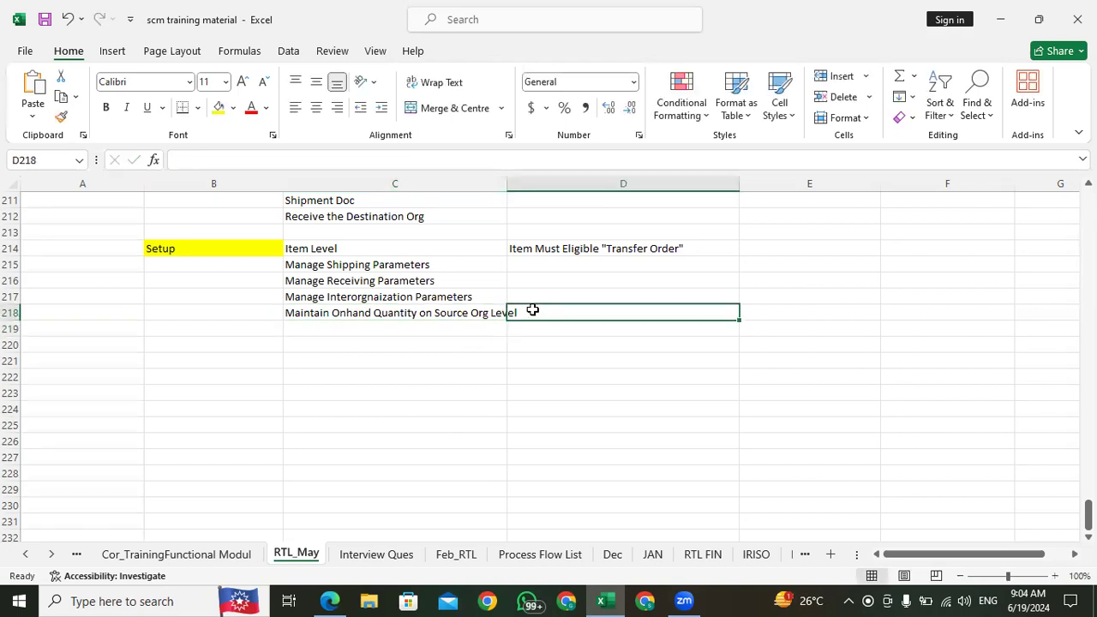
pyautogui.write('Create')
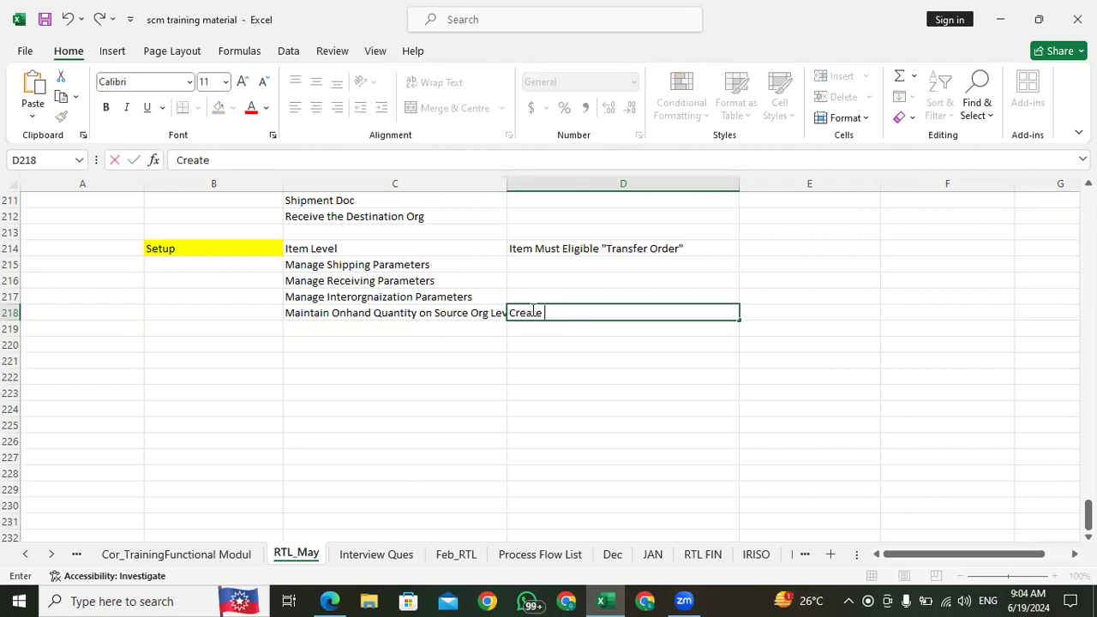
pyautogui.write('nsaction')
pyautogui.click(458, 328)
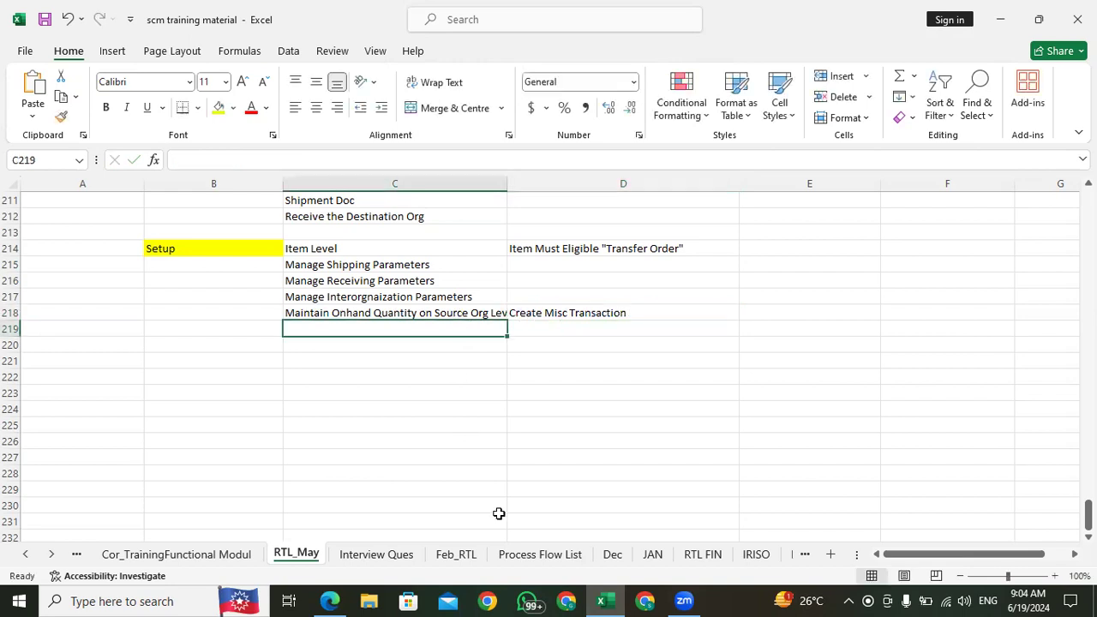
# Step: Return to the supply request in Edge and set the requested delivery date to June 19, 2024, 3:33 AM
pyautogui.click(329, 601)
pyautogui.click(410, 403)
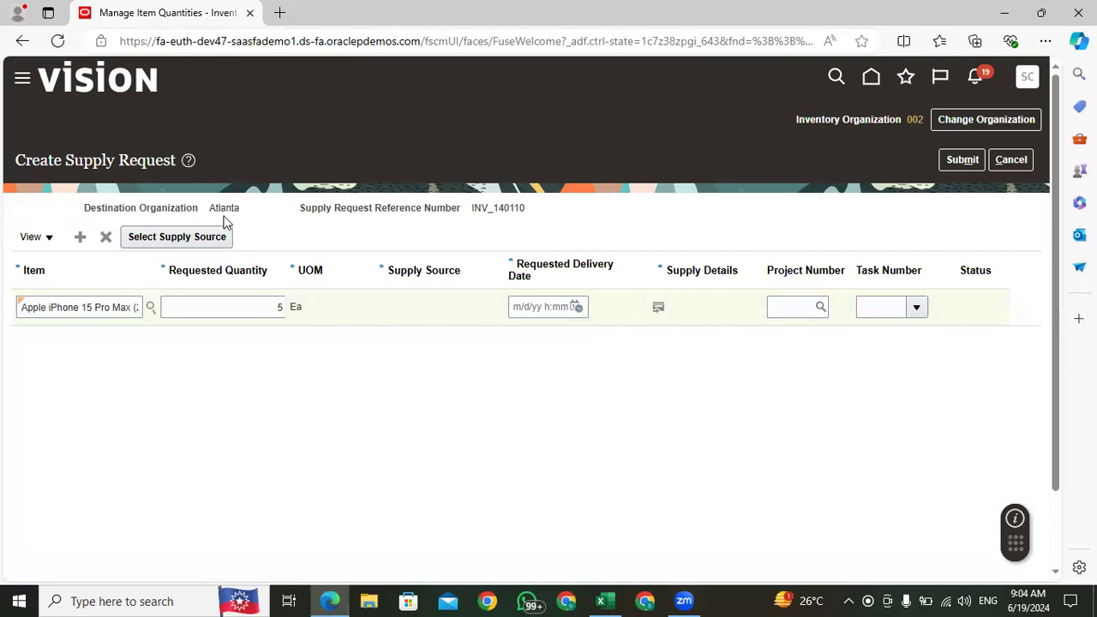
pyautogui.moveTo(224, 208); pyautogui.dragTo(210, 210)
pyautogui.click(264, 247)
pyautogui.click(327, 234)
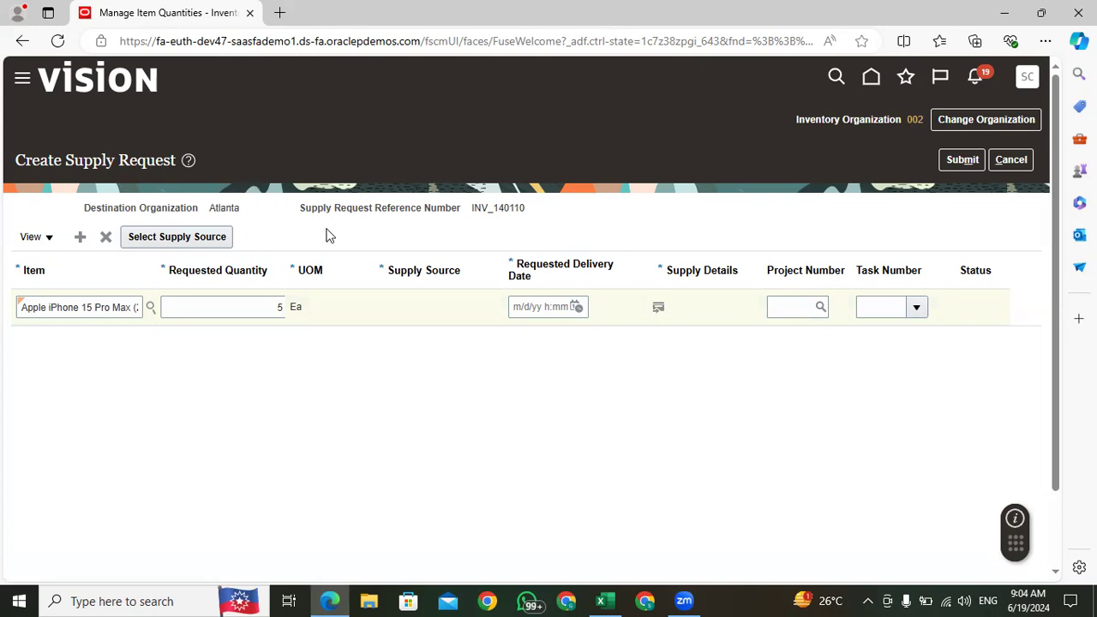
pyautogui.moveTo(241, 208); pyautogui.dragTo(212, 212)
pyautogui.click(379, 225)
pyautogui.click(577, 309)
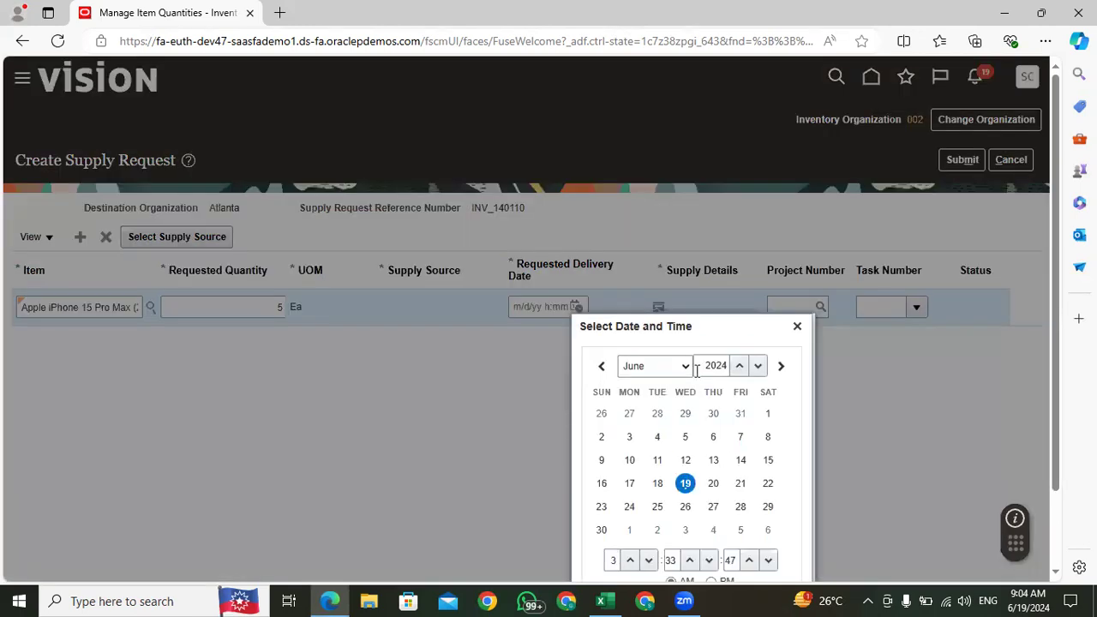
pyautogui.scroll(-1, 793, 414)
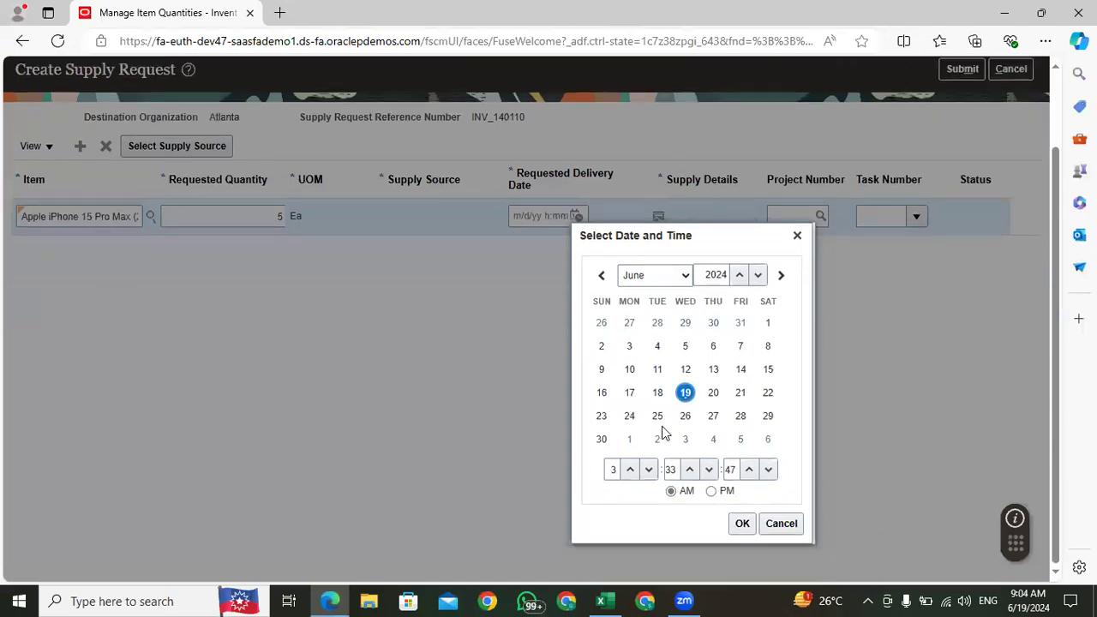
pyautogui.click(742, 525)
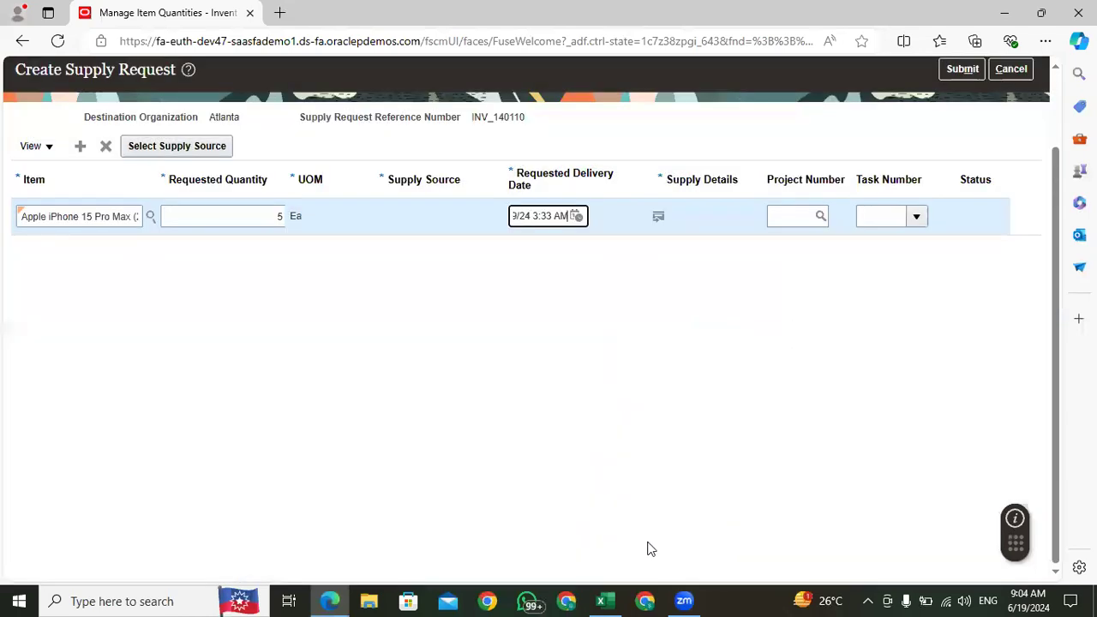
# Step: Open the request line's supply details and set the destination subinventory to Stores
pyautogui.click(659, 219)
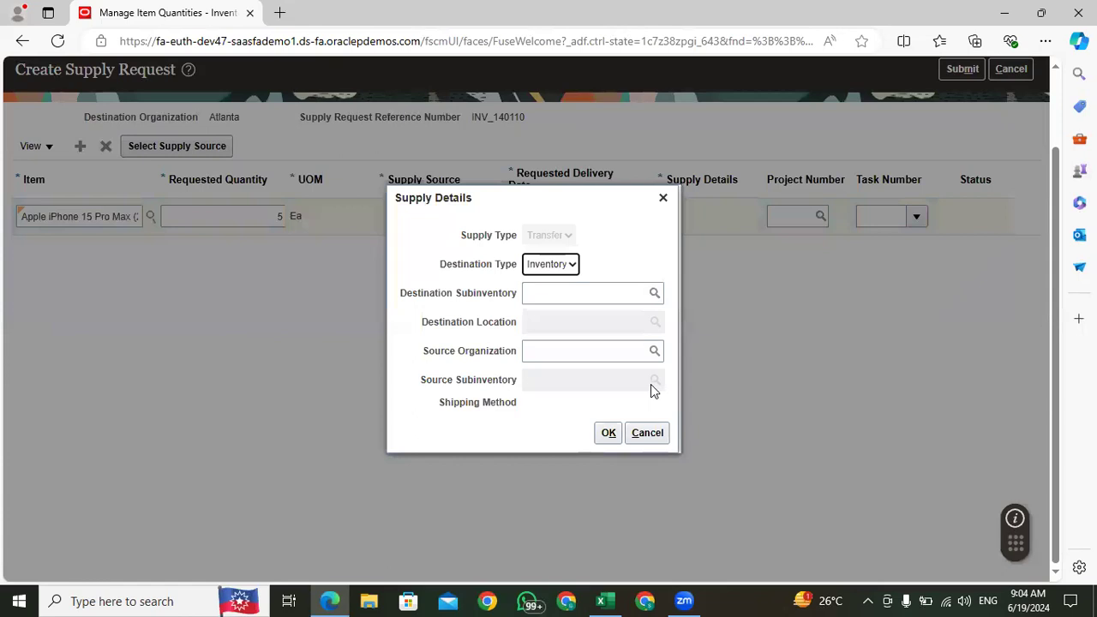
pyautogui.click(552, 293)
pyautogui.write('St')
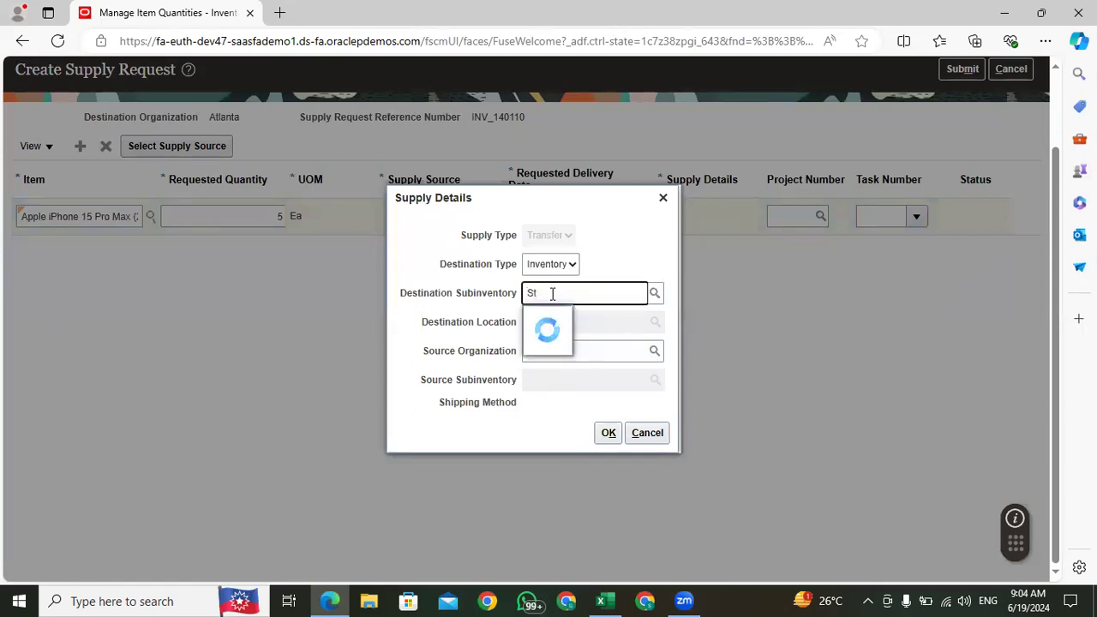
pyautogui.click(568, 345)
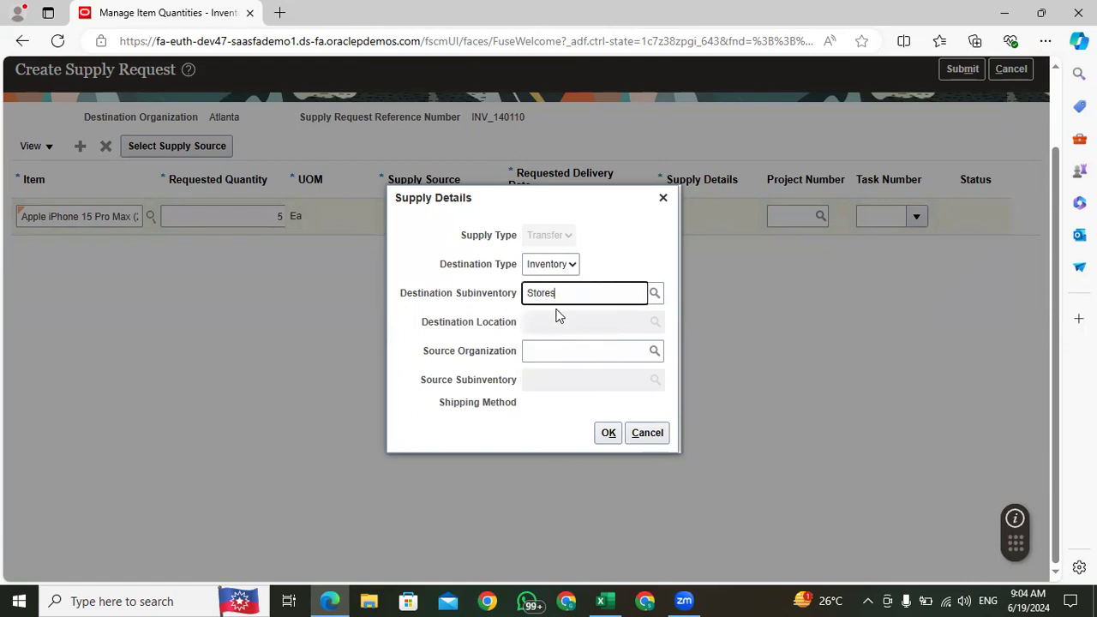
pyautogui.moveTo(568, 294); pyautogui.dragTo(516, 298)
# Step: Set the source organization in the supply details to 001 Seattle
pyautogui.click(546, 351)
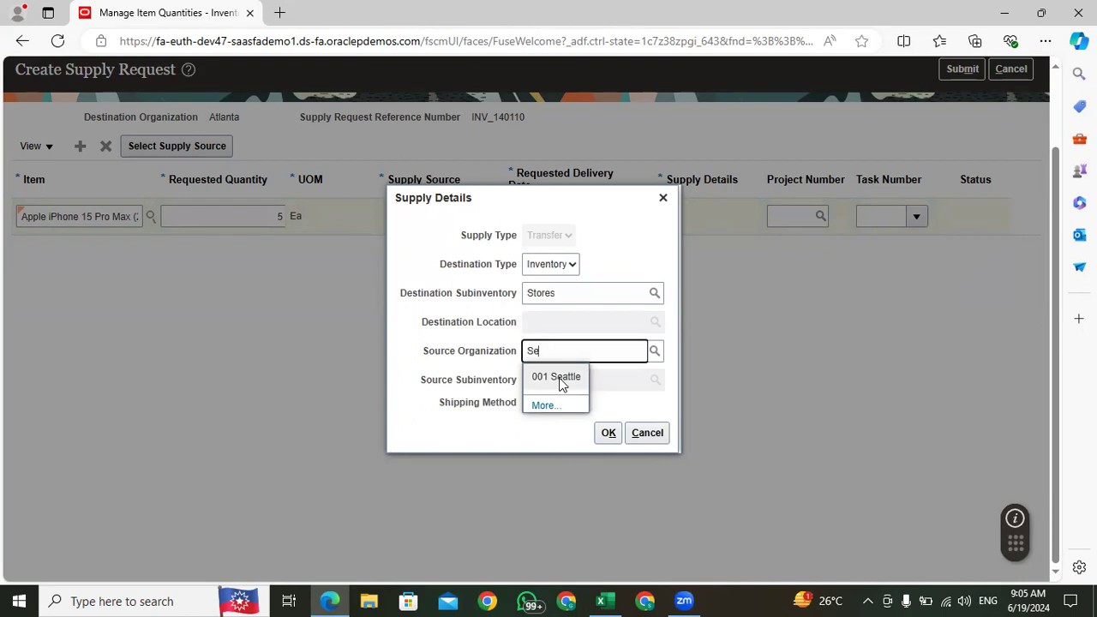
pyautogui.click(561, 378)
pyautogui.moveTo(566, 351); pyautogui.dragTo(500, 361)
pyautogui.click(566, 351)
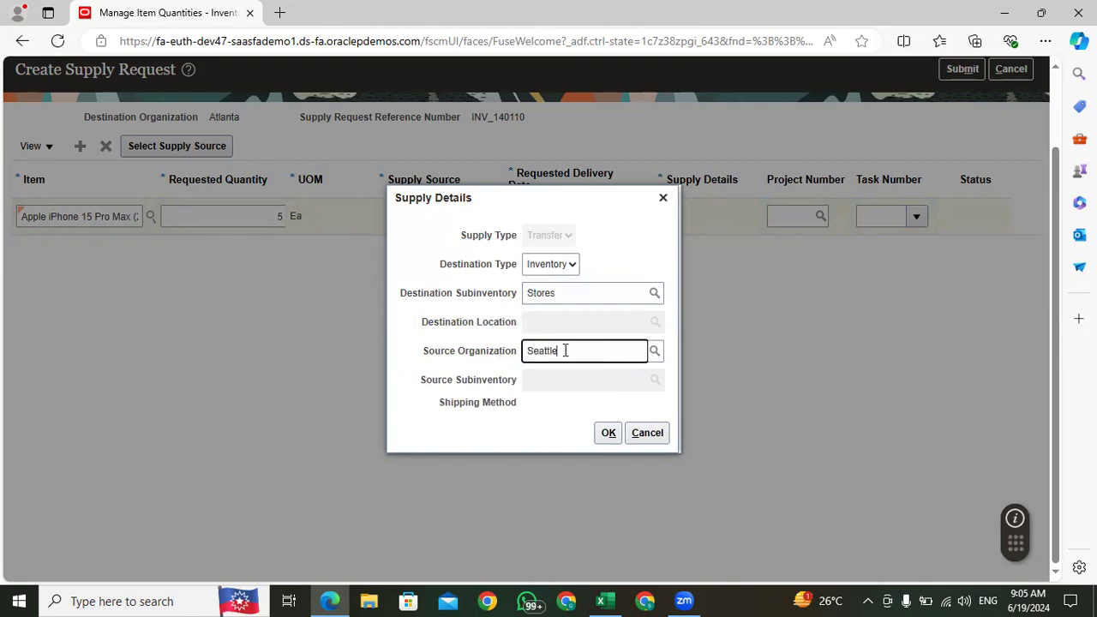
pyautogui.moveTo(566, 351); pyautogui.dragTo(516, 355)
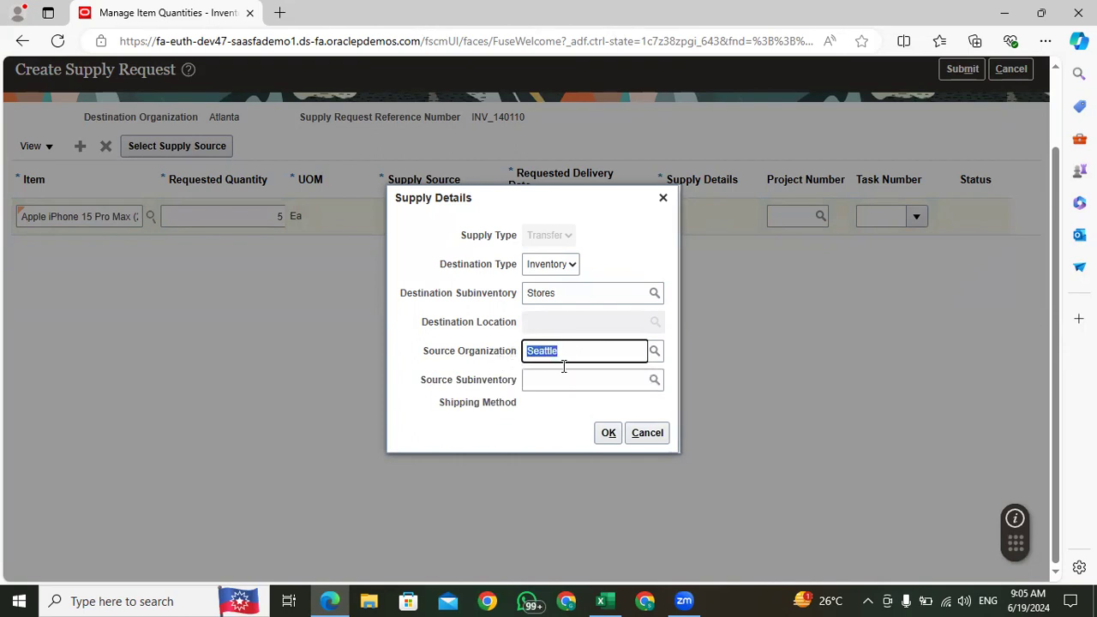
# Step: Set the source subinventory to LOC and confirm the supply details
pyautogui.click(555, 377)
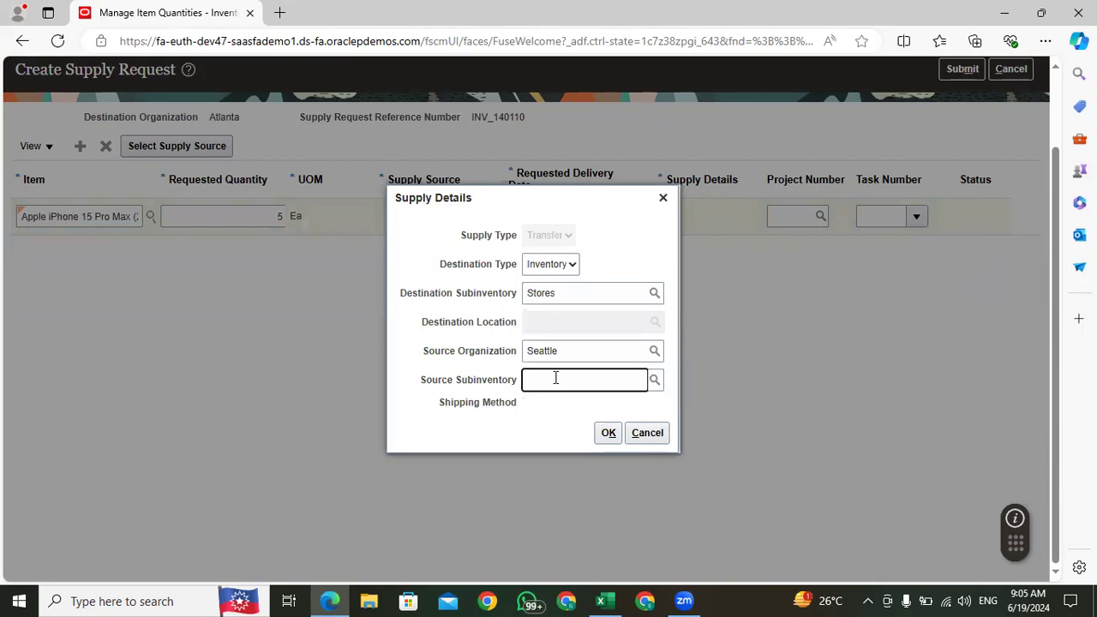
pyautogui.write('Sto')
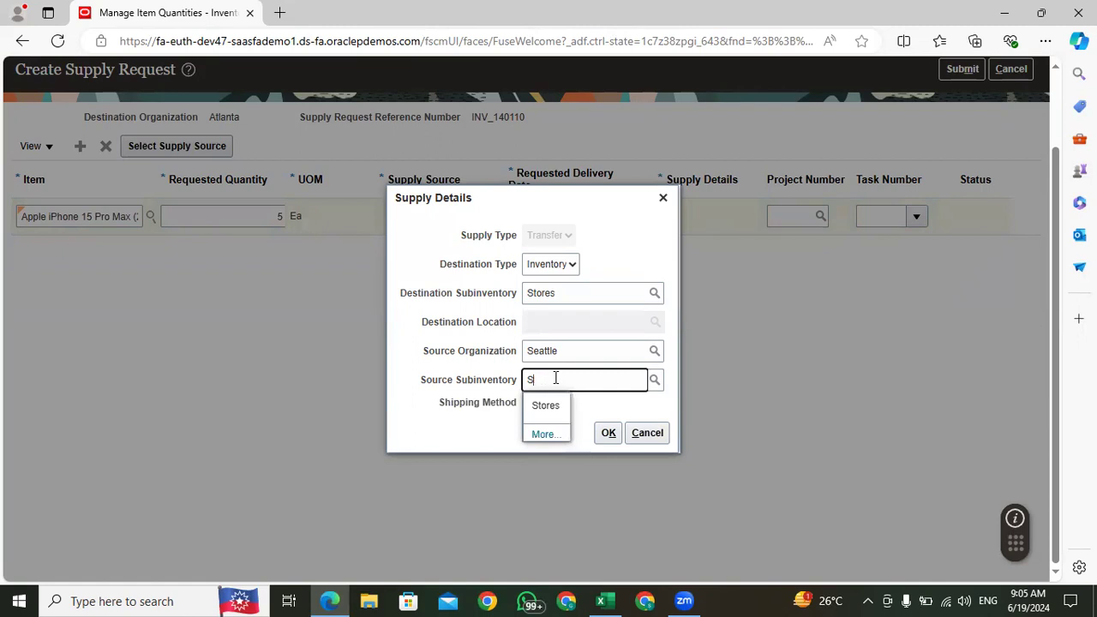
pyautogui.press('BackSpace')
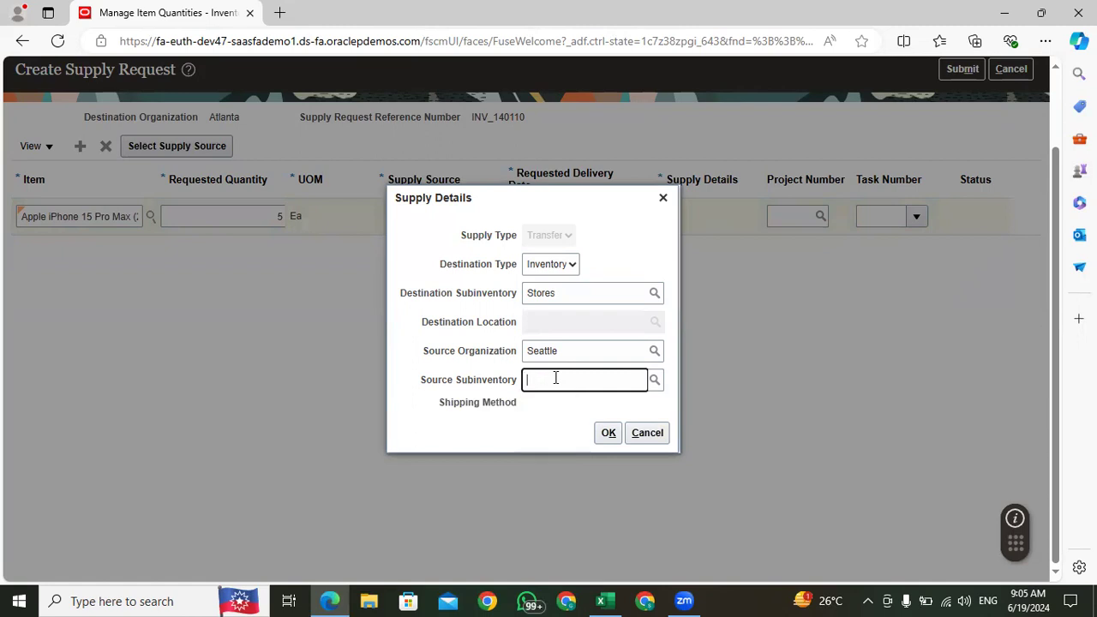
pyautogui.write('Lo')
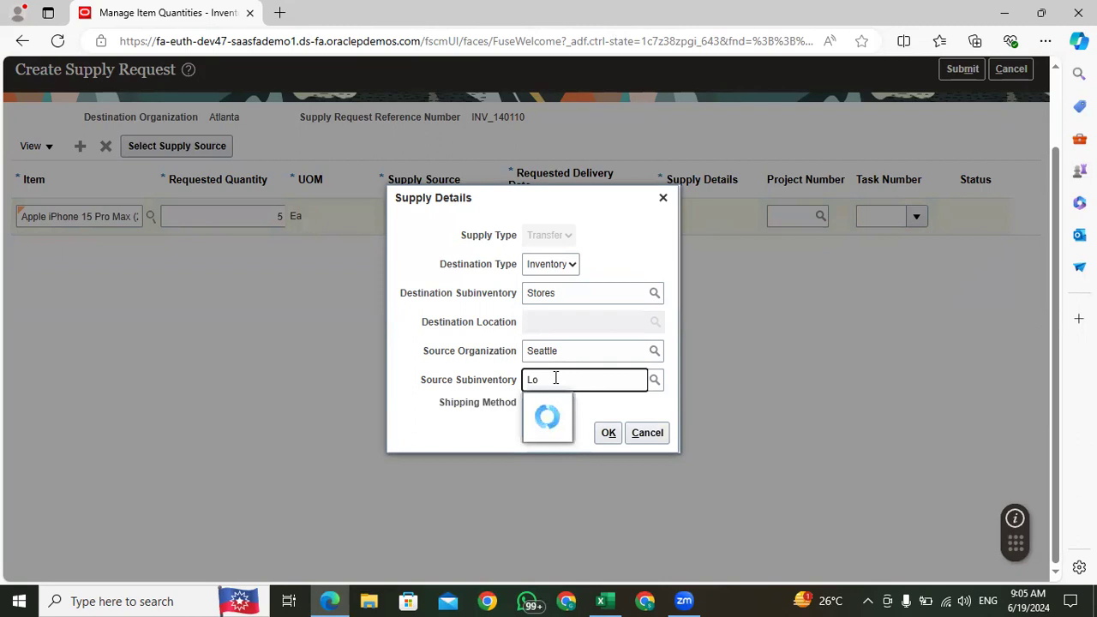
pyautogui.click(545, 403)
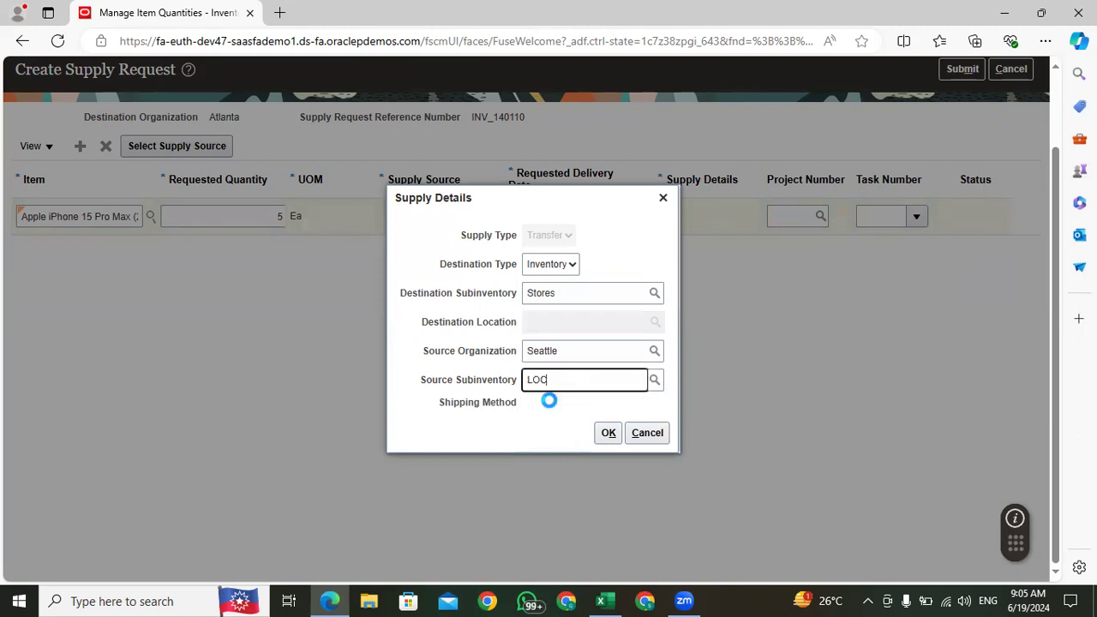
pyautogui.click(606, 434)
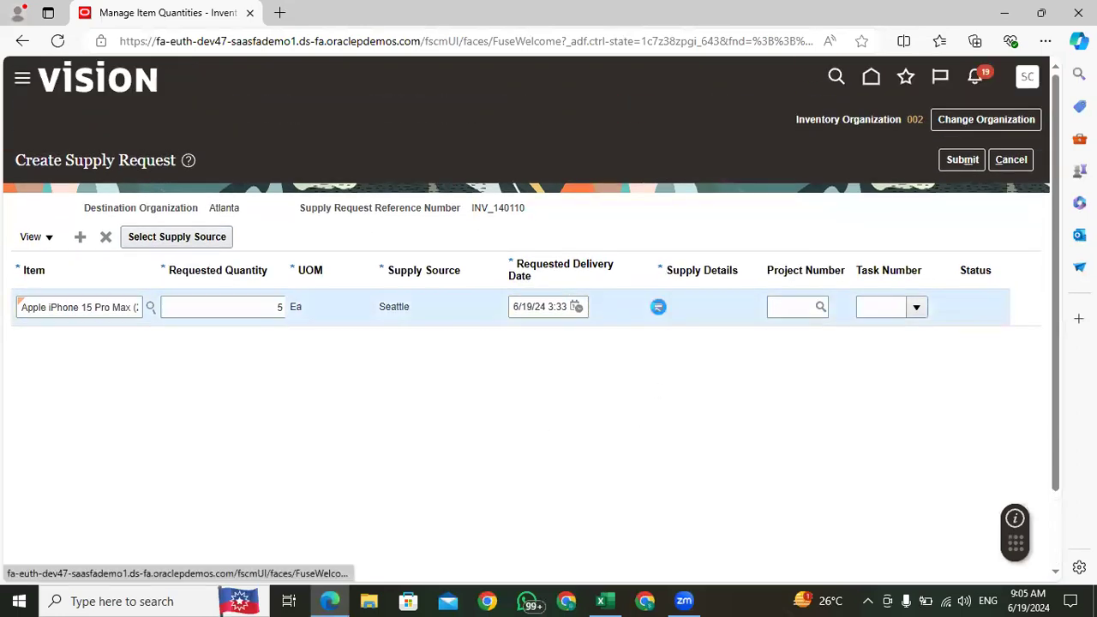
# Step: Reopen the line's supply details, clear the source subinventory, and submit the supply request
pyautogui.click(657, 306)
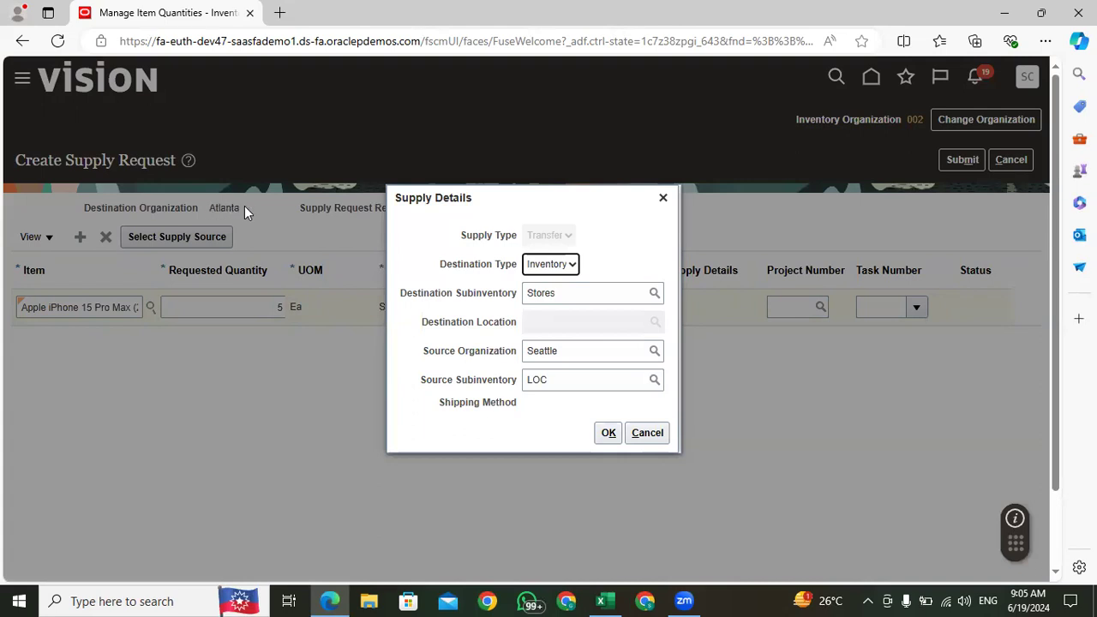
pyautogui.moveTo(573, 383); pyautogui.dragTo(507, 385)
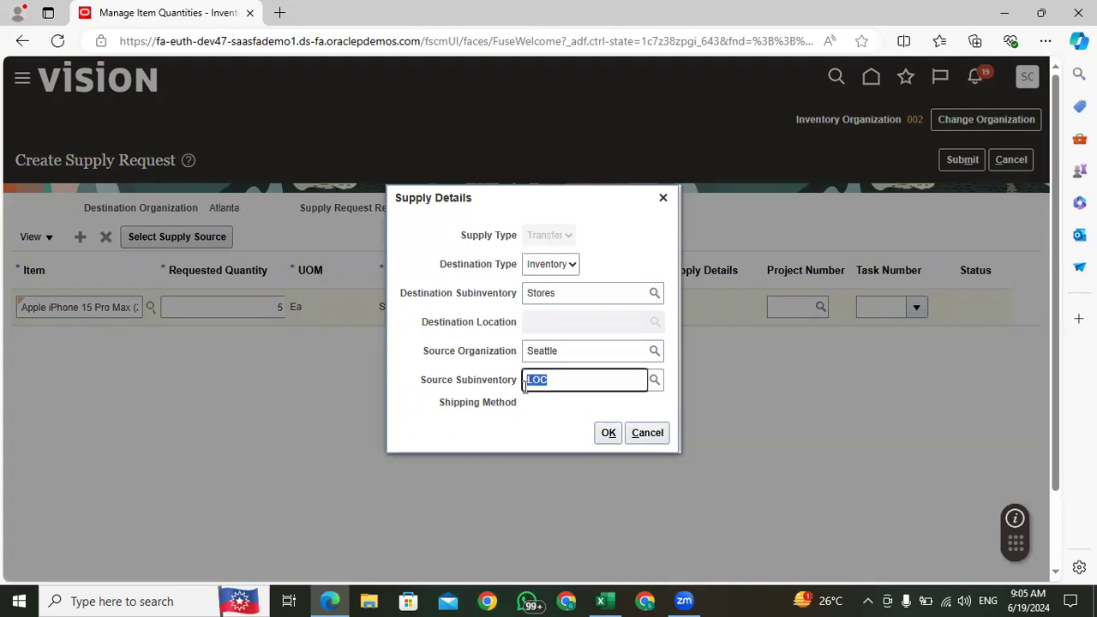
pyautogui.press('BackSpace')
pyautogui.click(609, 435)
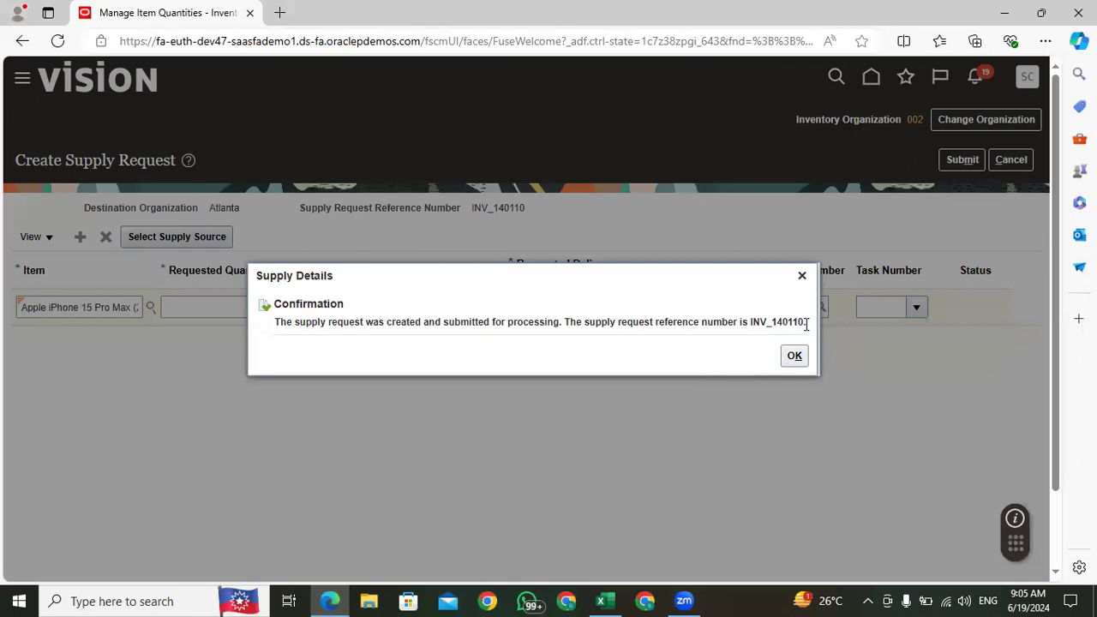
# Step: Copy the supply request reference number from the confirmation message and switch to the Excel workbook
pyautogui.moveTo(806, 322); pyautogui.dragTo(752, 321)
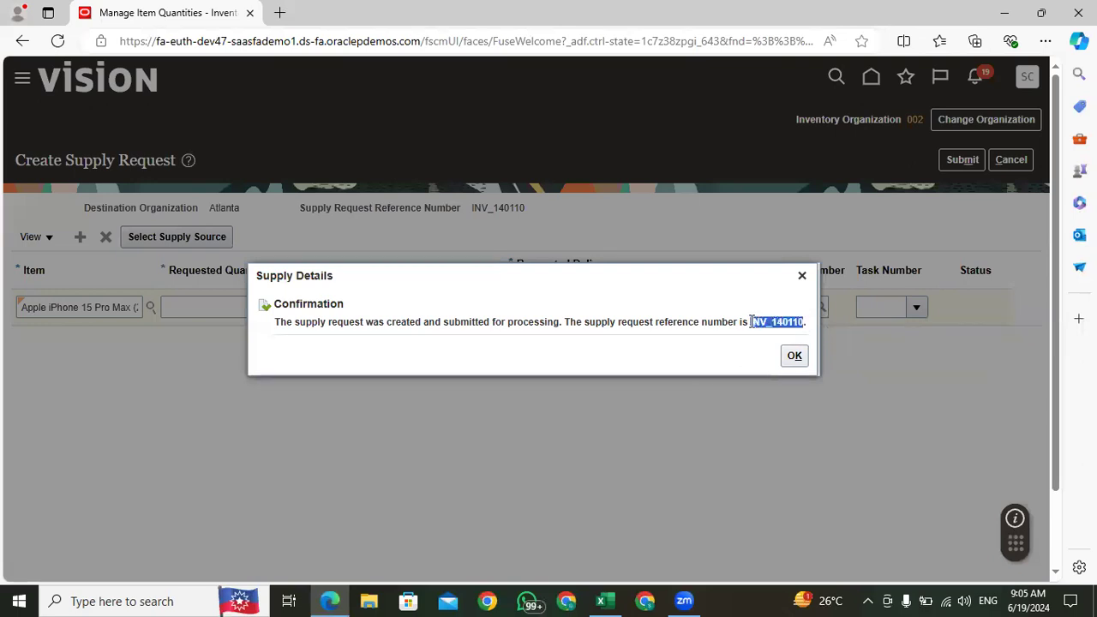
pyautogui.rightClick(752, 321)
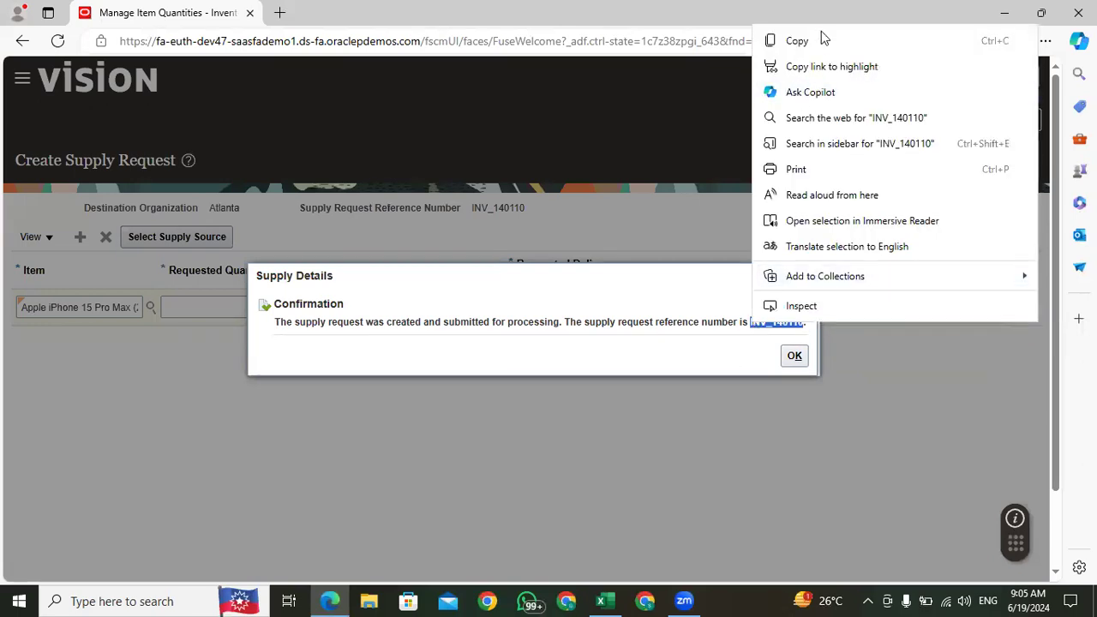
pyautogui.click(796, 42)
pyautogui.click(601, 601)
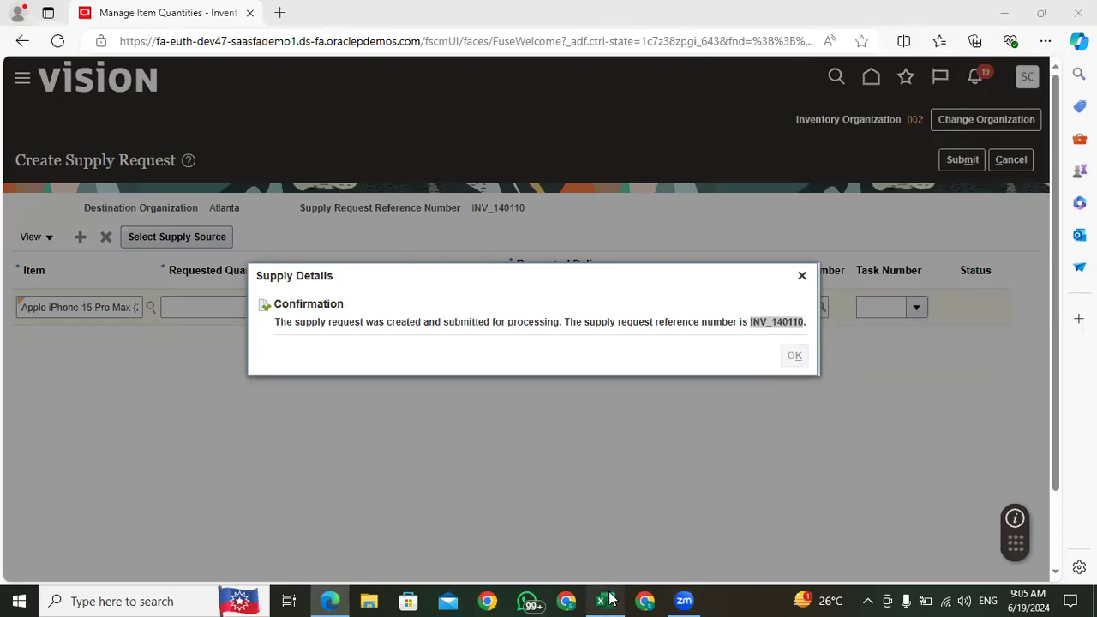
# Step: Enter the heading "Execution Process" in cell B220 below the Setup section
pyautogui.click(245, 354)
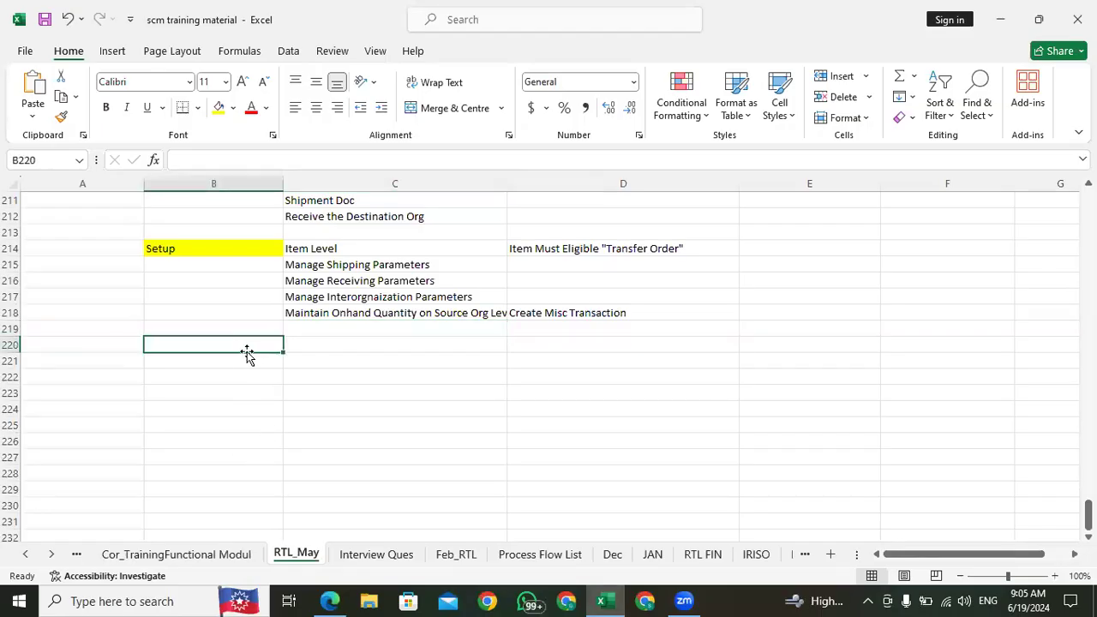
pyautogui.write('Exc')
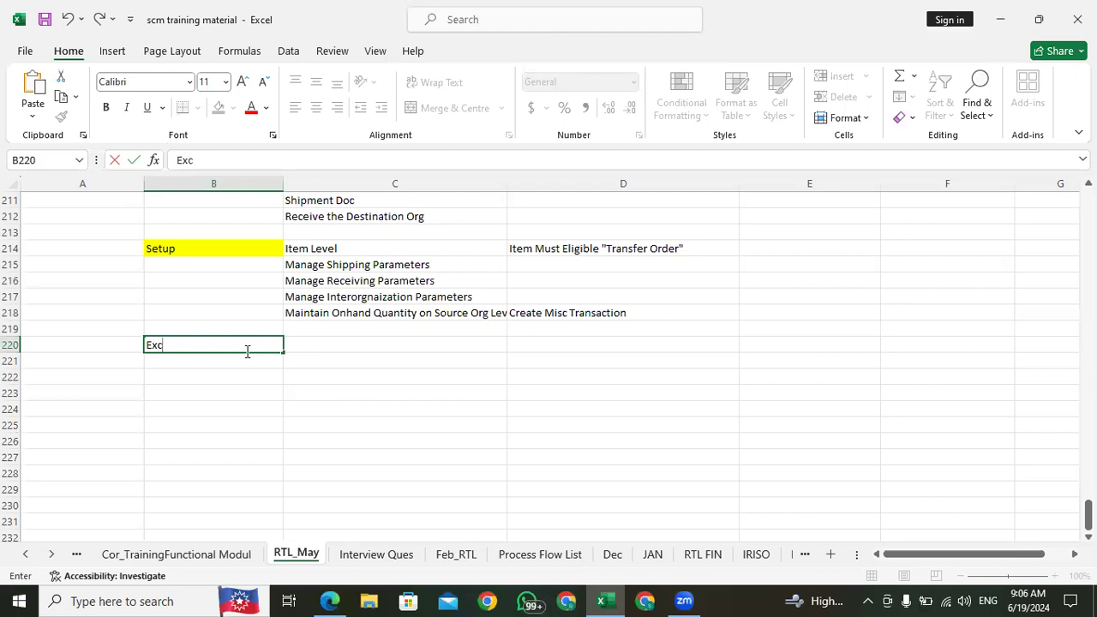
pyautogui.write('ution')
pyautogui.click(157, 345)
pyautogui.write('ecution Process')
pyautogui.click(318, 345)
pyautogui.click(253, 341)
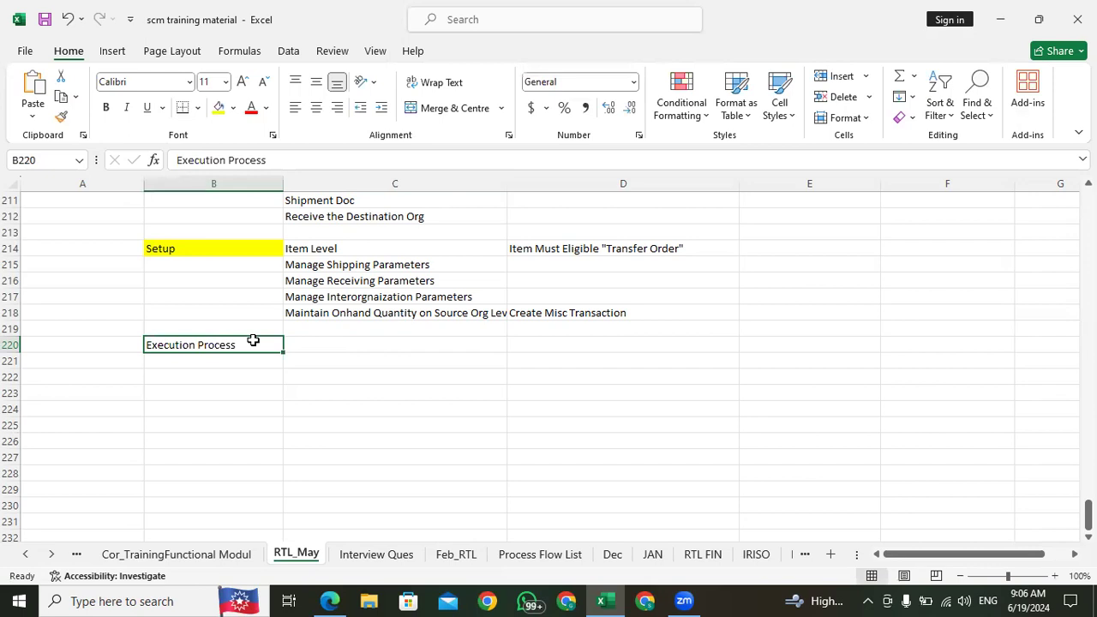
# Step: Enter "Create Supply Transfer" in cell C220 beside the Execution Process heading
pyautogui.click(306, 346)
pyautogui.write('C')
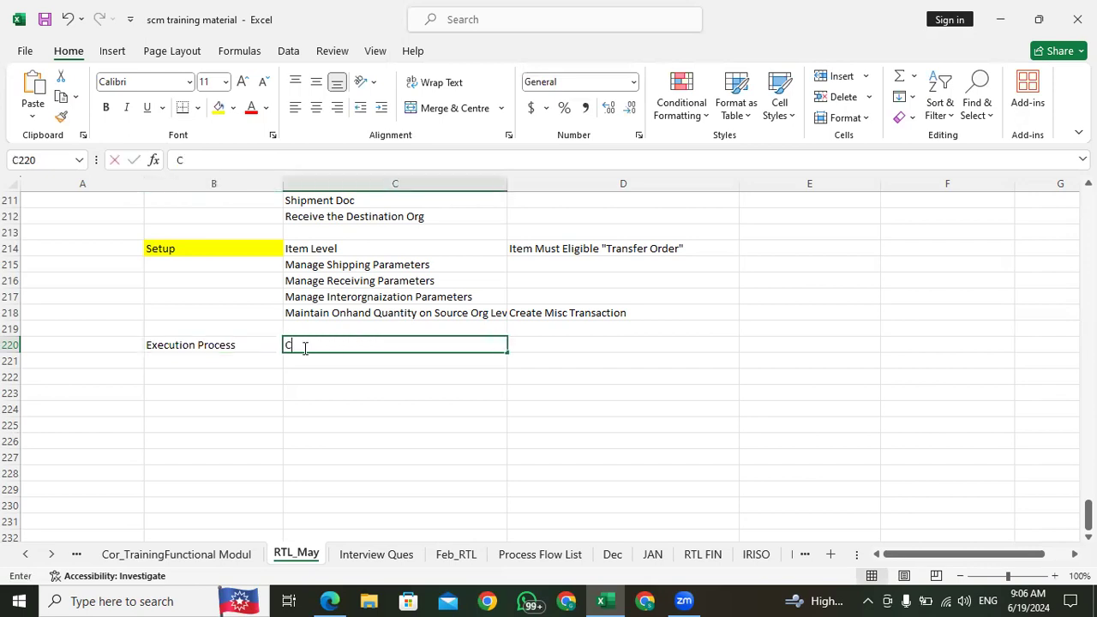
pyautogui.write('reate ')
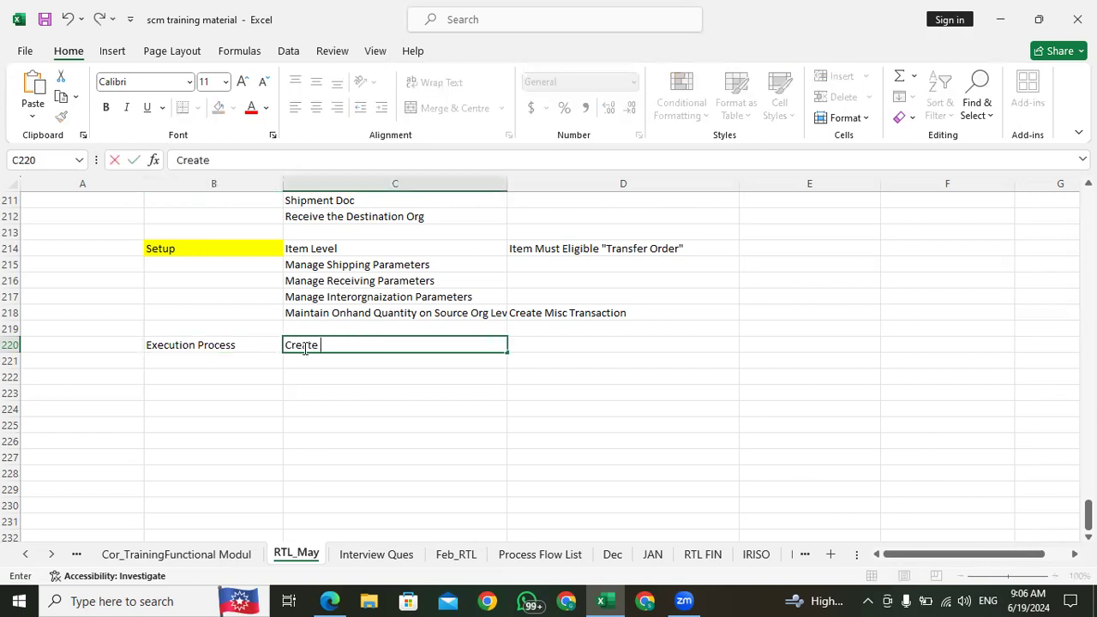
pyautogui.write('Supply Transfer')
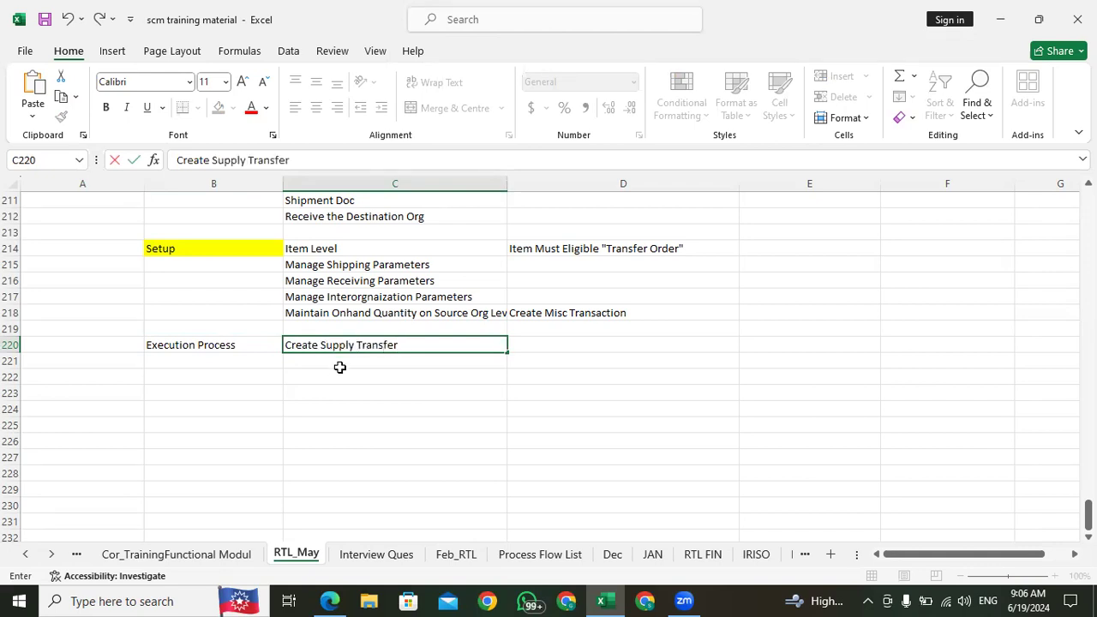
pyautogui.press('Return')
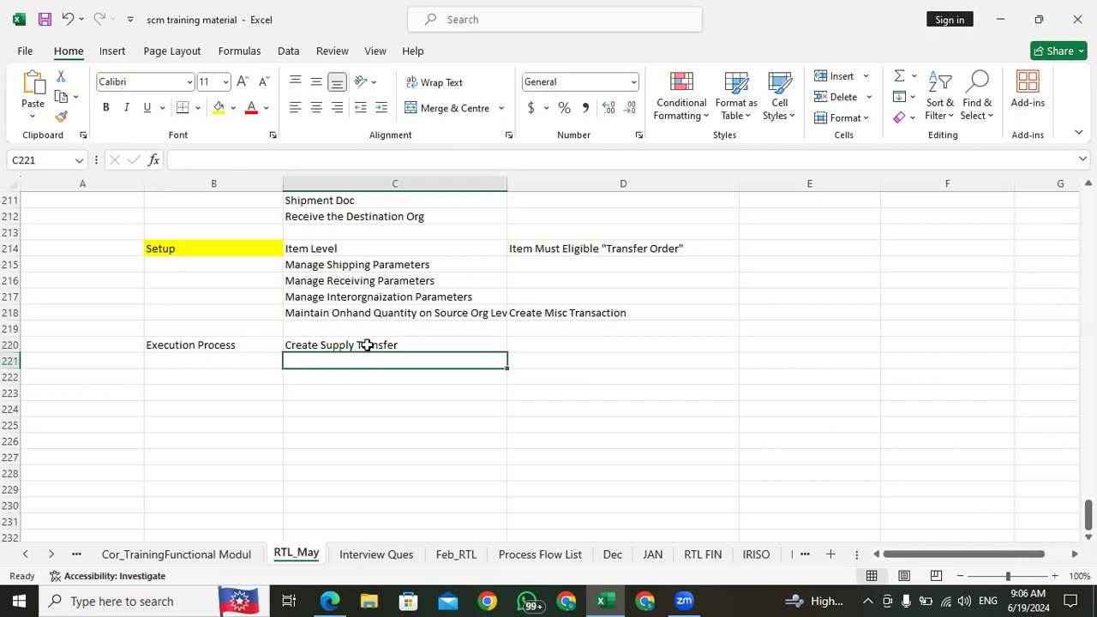
# Step: Replace the word "Transfer" in cell C220 so that the entry reads "Create Supply Request"
pyautogui.click(367, 345)
pyautogui.moveTo(311, 165); pyautogui.dragTo(249, 161)
pyautogui.press('BackSpace')
pyautogui.write('Re')
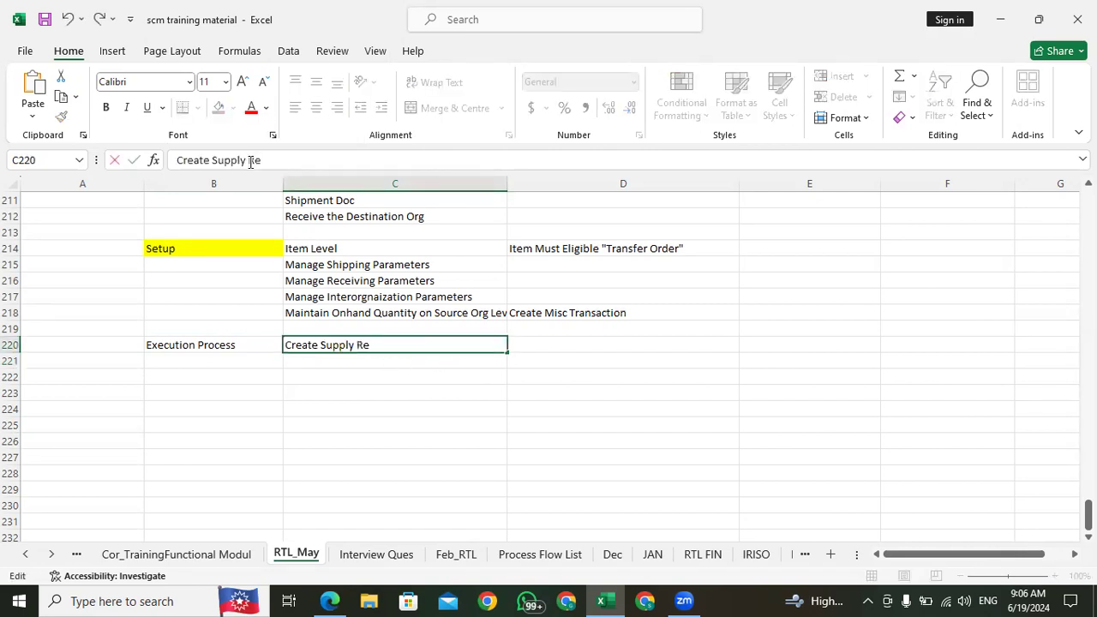
pyautogui.write('quest')
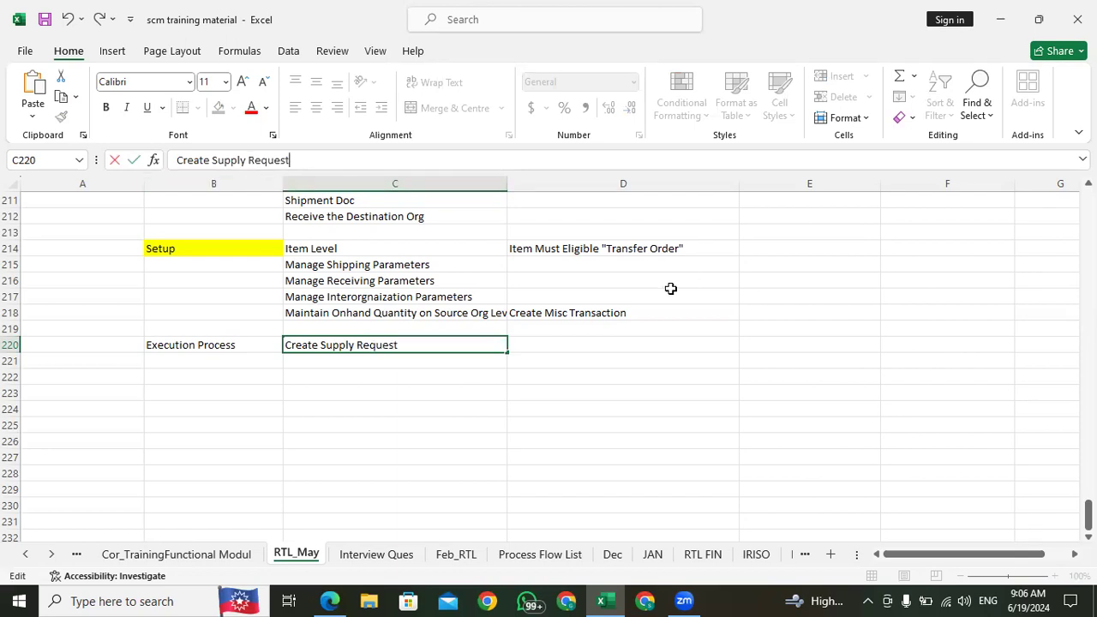
# Step: Enter "In Destination" in cell D220 beside the supply request entry
pyautogui.click(540, 345)
pyautogui.write('In')
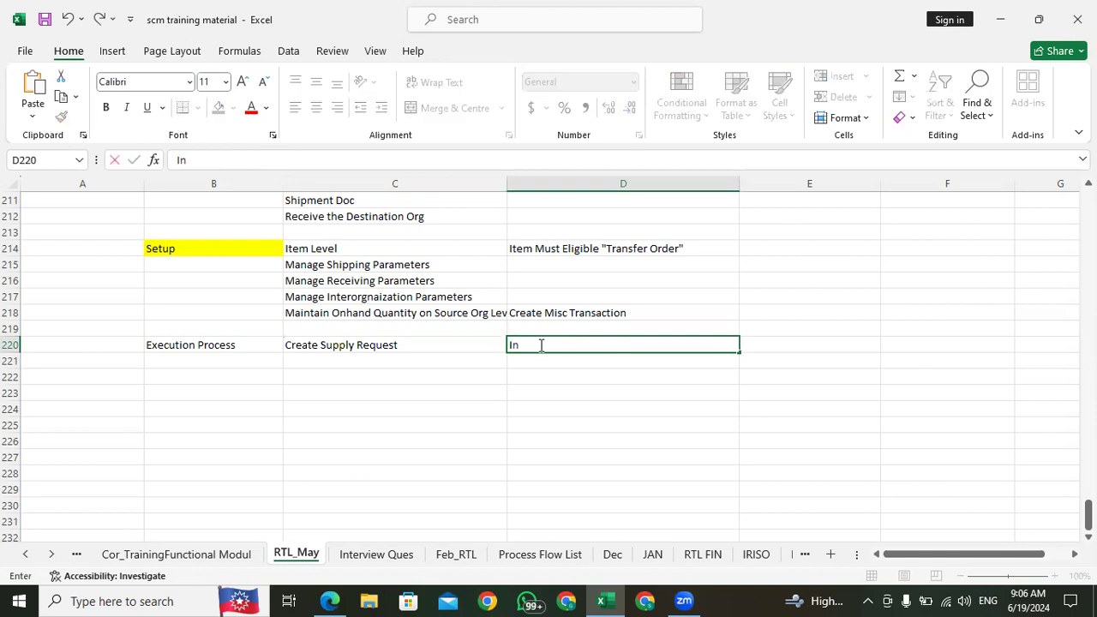
pyautogui.write(' Destination')
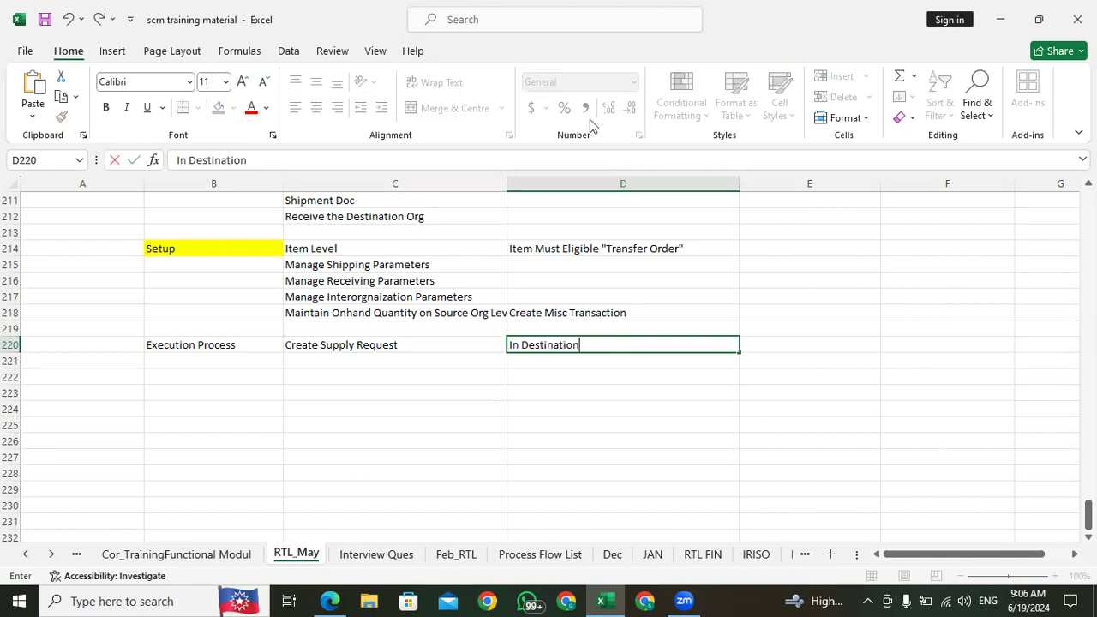
pyautogui.click(314, 361)
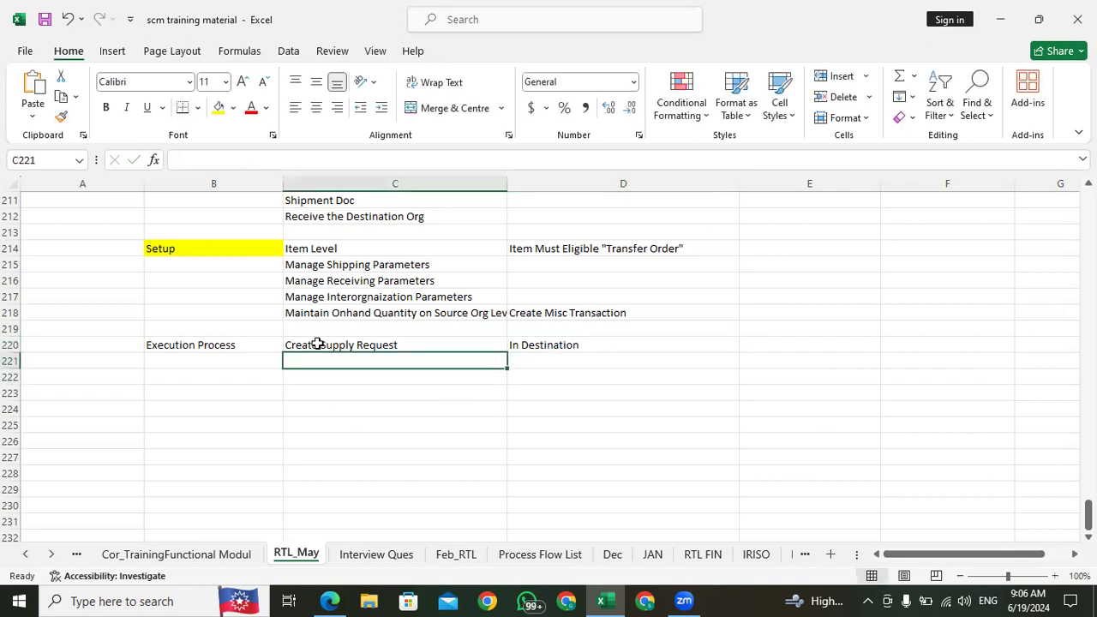
# Step: Paste the copied supply request reference number into cell E220
pyautogui.click(651, 348)
pyautogui.click(825, 344)
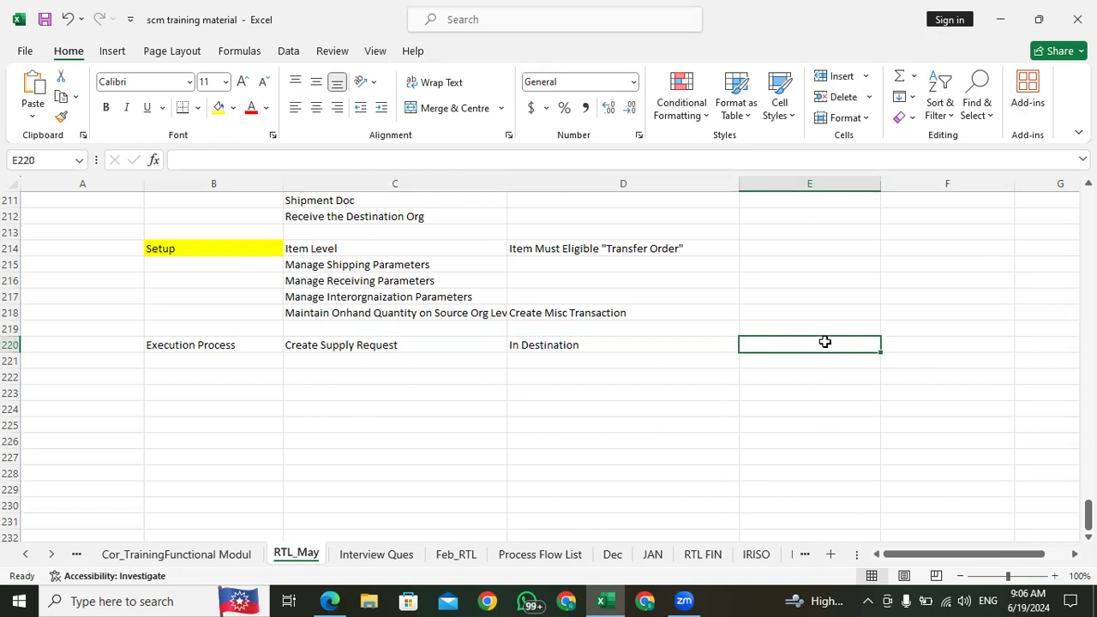
pyautogui.hotkey('ctrl', 'v')
pyautogui.press('Return')
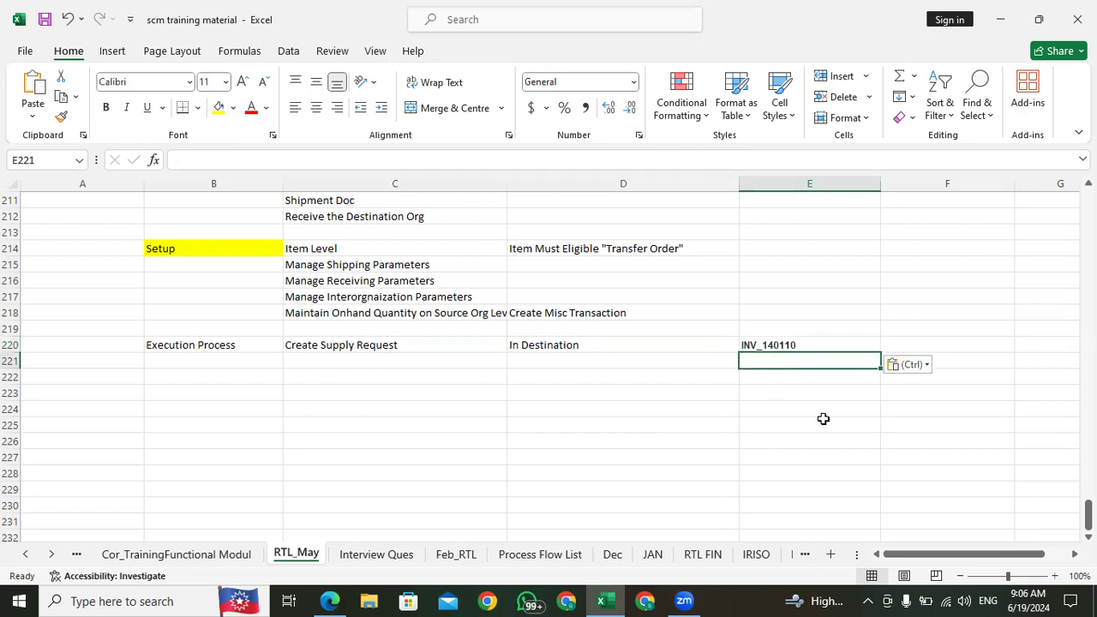
# Step: Return to Edge, leave Manage Item Quantities, and open the Supply Orchestration work area from the home page
pyautogui.click(330, 601)
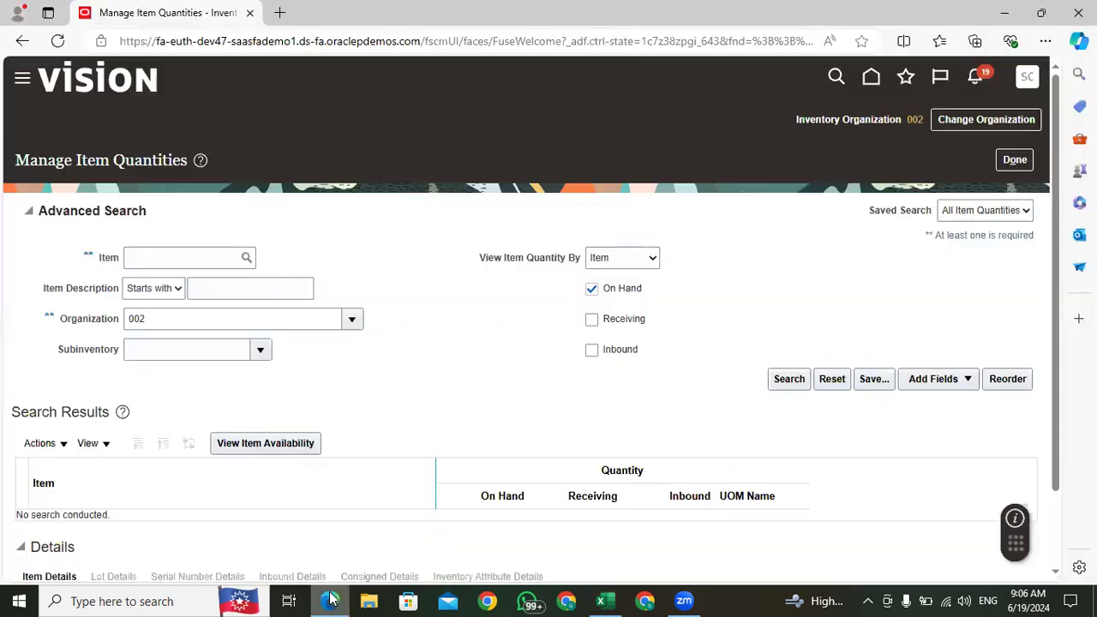
pyautogui.click(1014, 161)
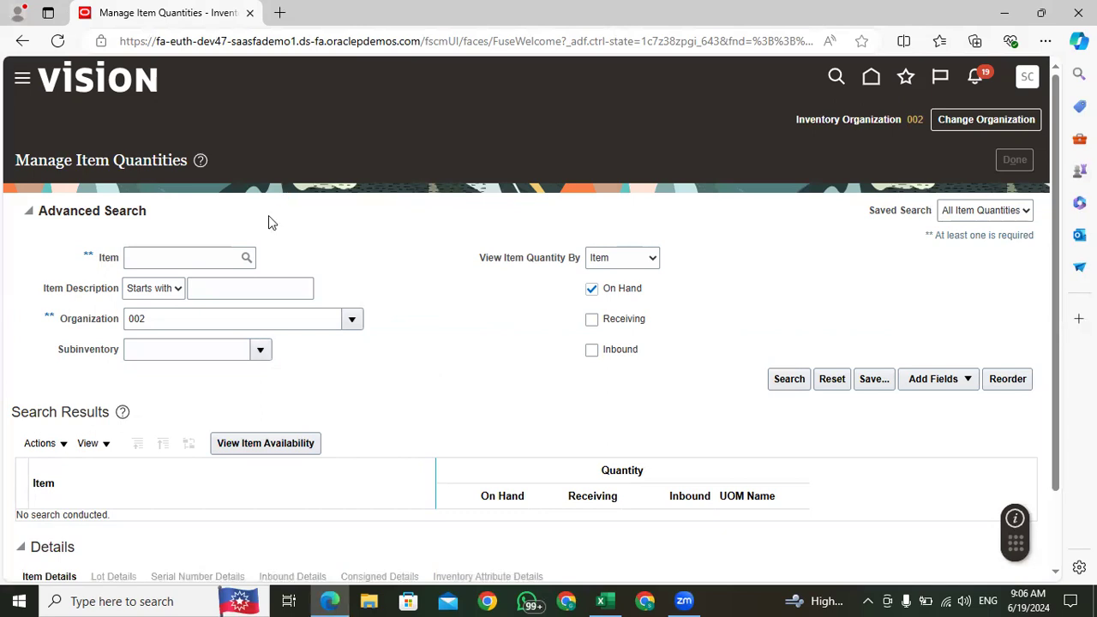
pyautogui.moveTo(125, 258)
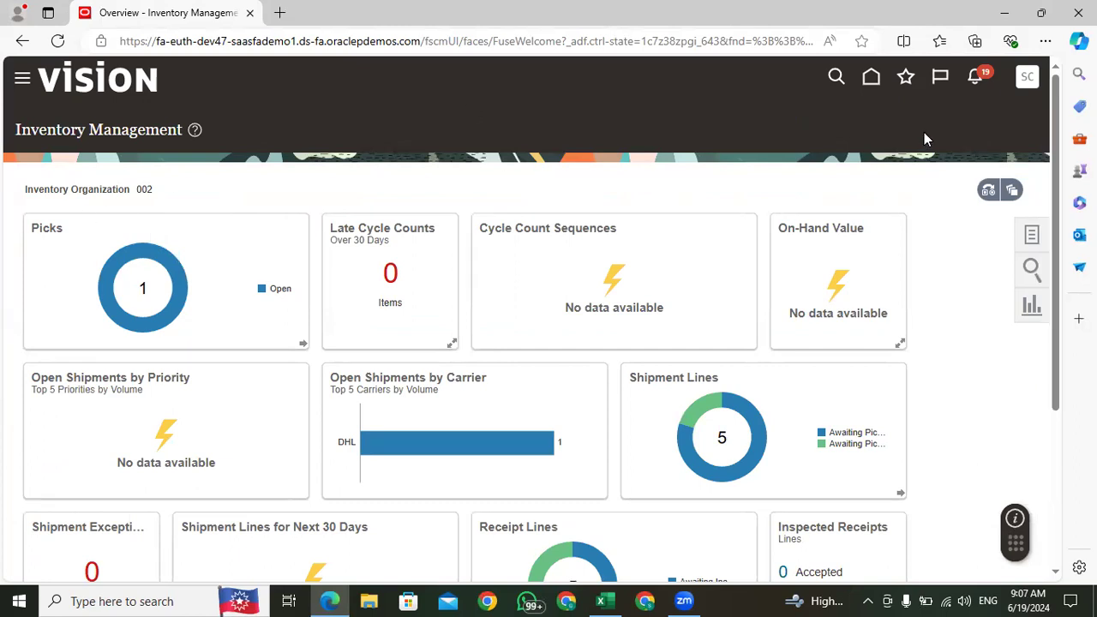
pyautogui.click(872, 82)
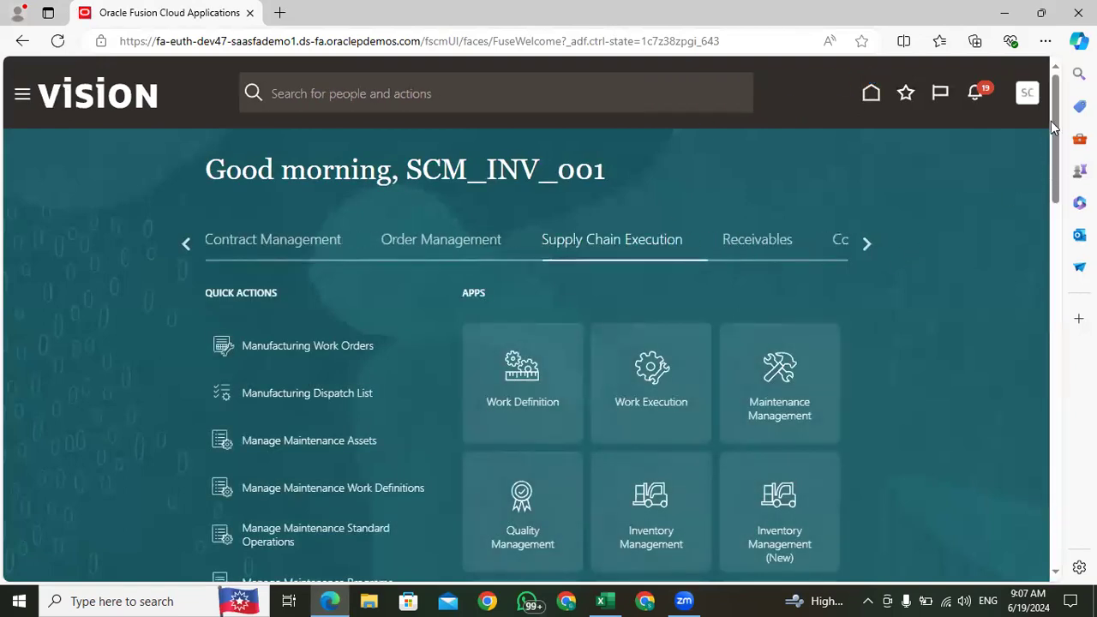
pyautogui.moveTo(1059, 125); pyautogui.dragTo(1062, 197)
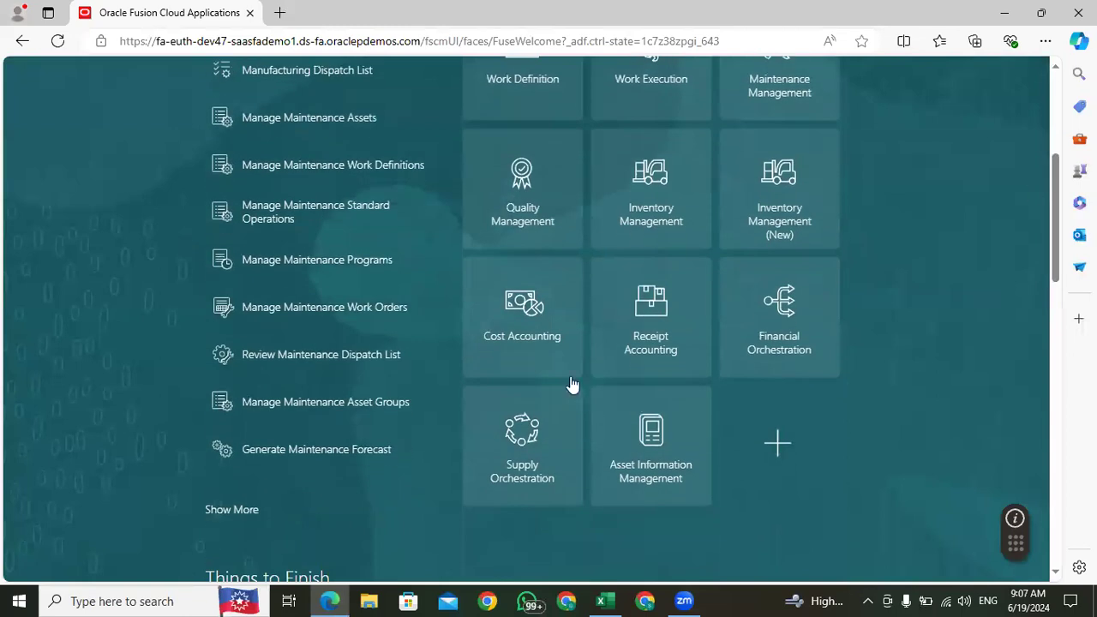
pyautogui.click(529, 429)
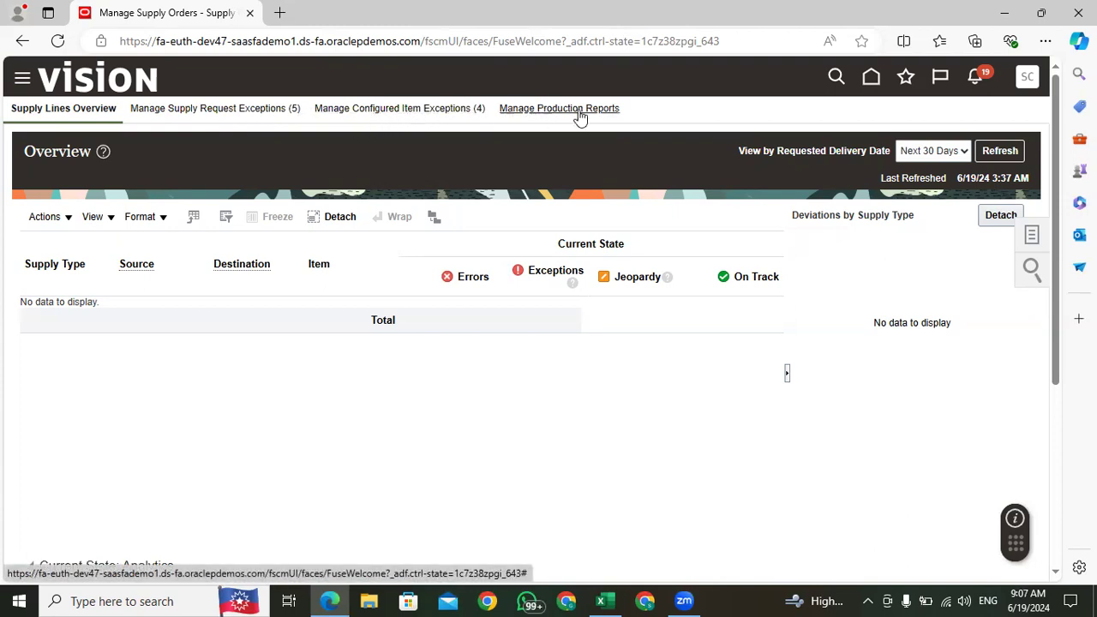
# Step: Examine the exception message of the new Apple iPhone transfer request in Manage Supply Request Exceptions
pyautogui.click(227, 110)
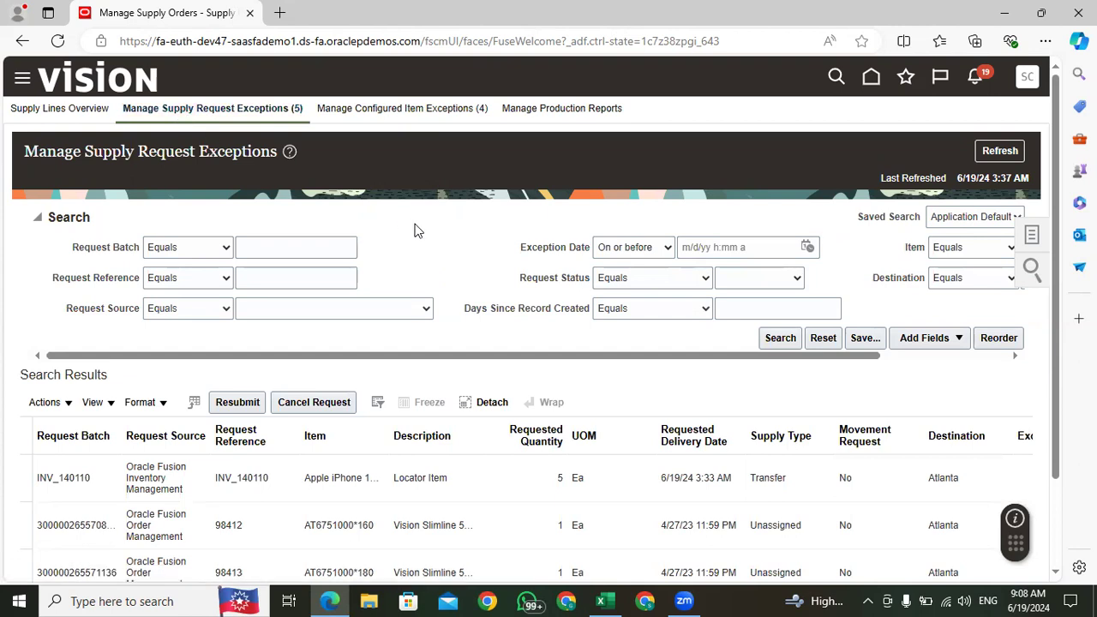
pyautogui.scroll(-1, 416, 229)
pyautogui.click(528, 377)
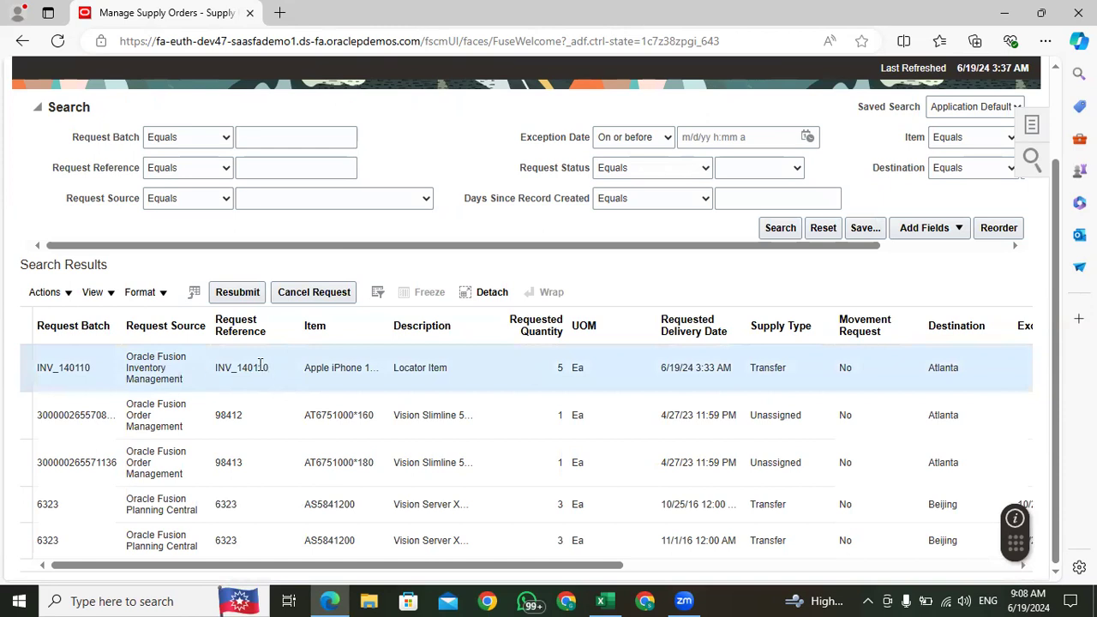
pyautogui.moveTo(283, 374); pyautogui.dragTo(202, 371)
pyautogui.click(463, 367)
pyautogui.moveTo(421, 562); pyautogui.dragTo(799, 565)
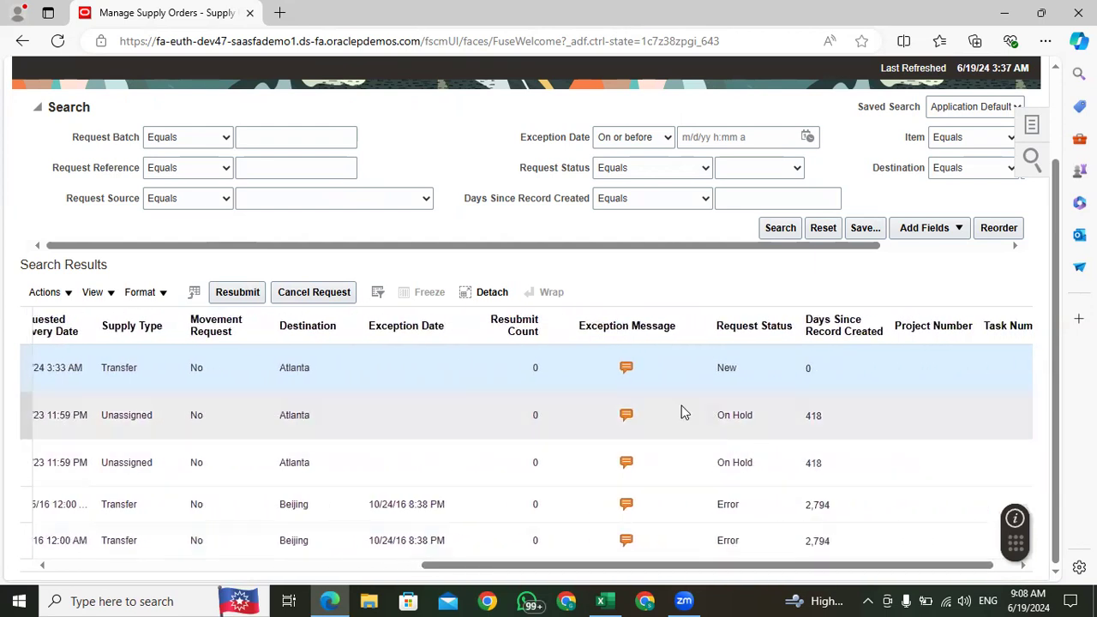
pyautogui.click(626, 368)
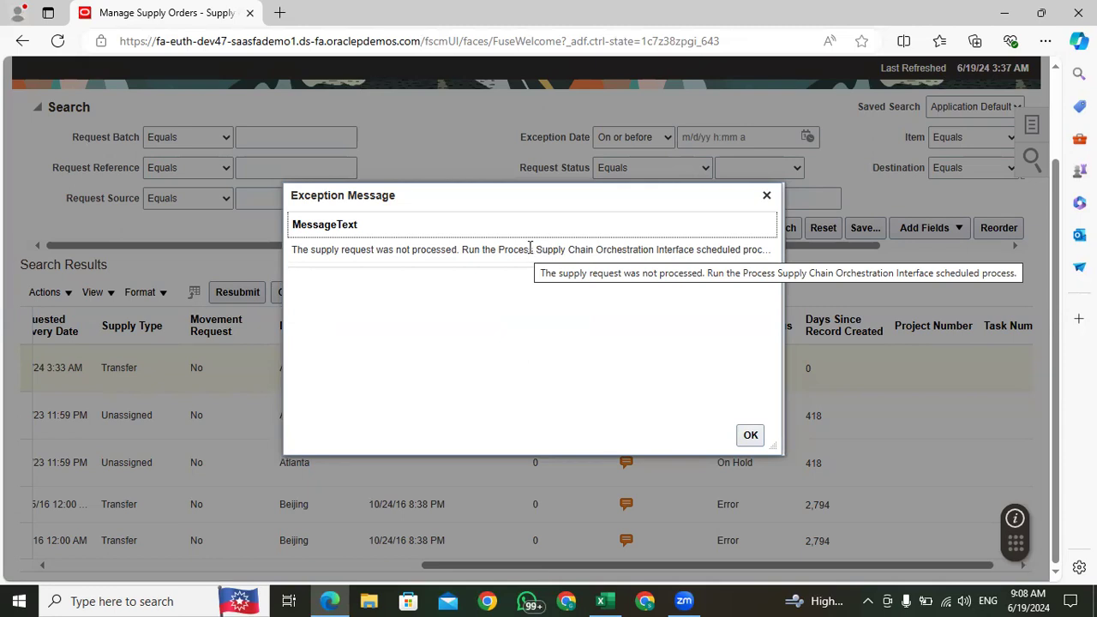
# Step: Copy the process name "Process Supply Chain Orchestration Interface" from the exception message and close the message
pyautogui.moveTo(535, 249); pyautogui.dragTo(692, 257)
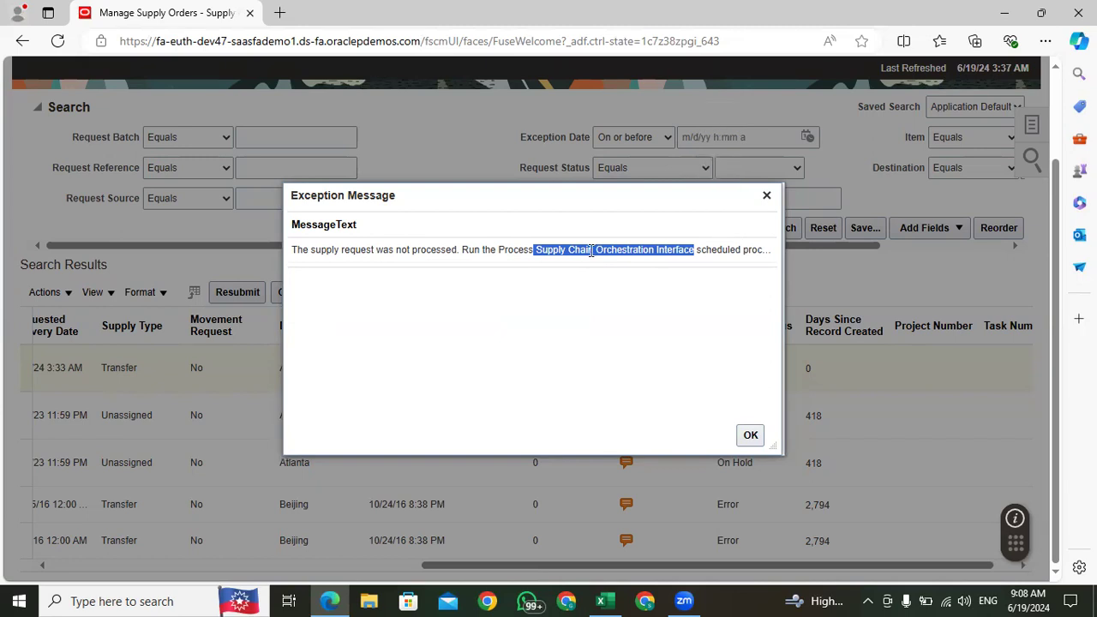
pyautogui.click(565, 249)
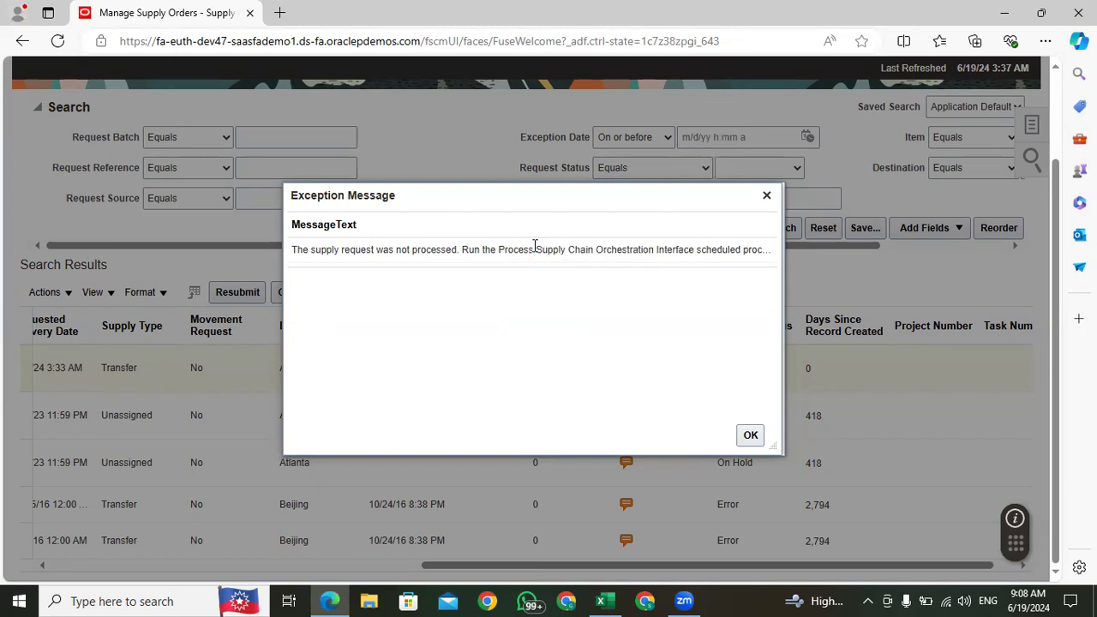
pyautogui.moveTo(536, 248); pyautogui.dragTo(697, 264)
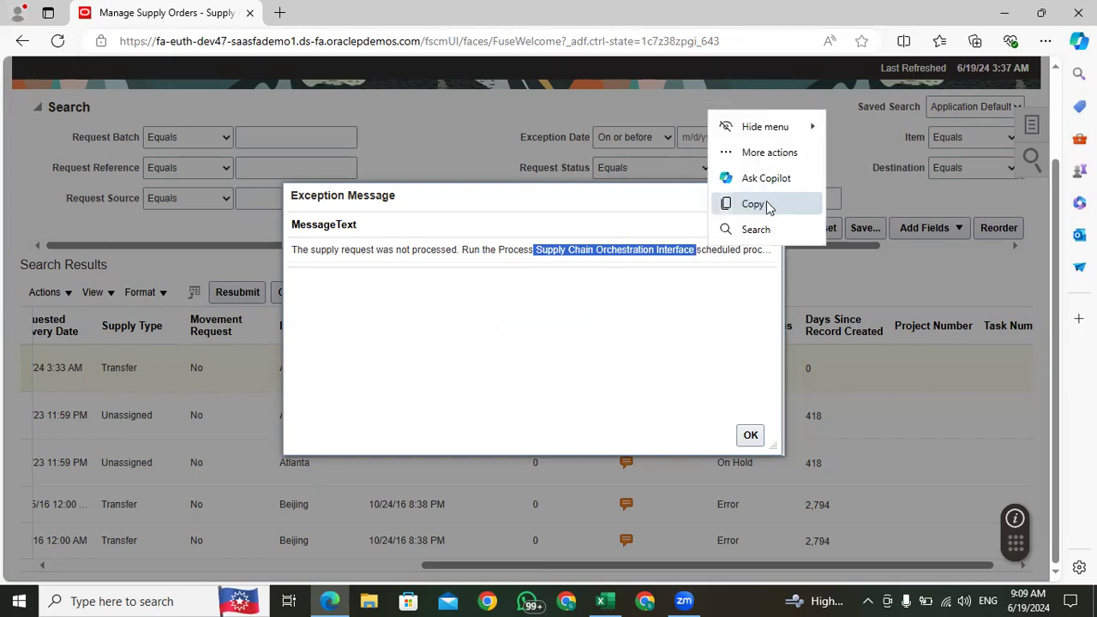
pyautogui.click(767, 203)
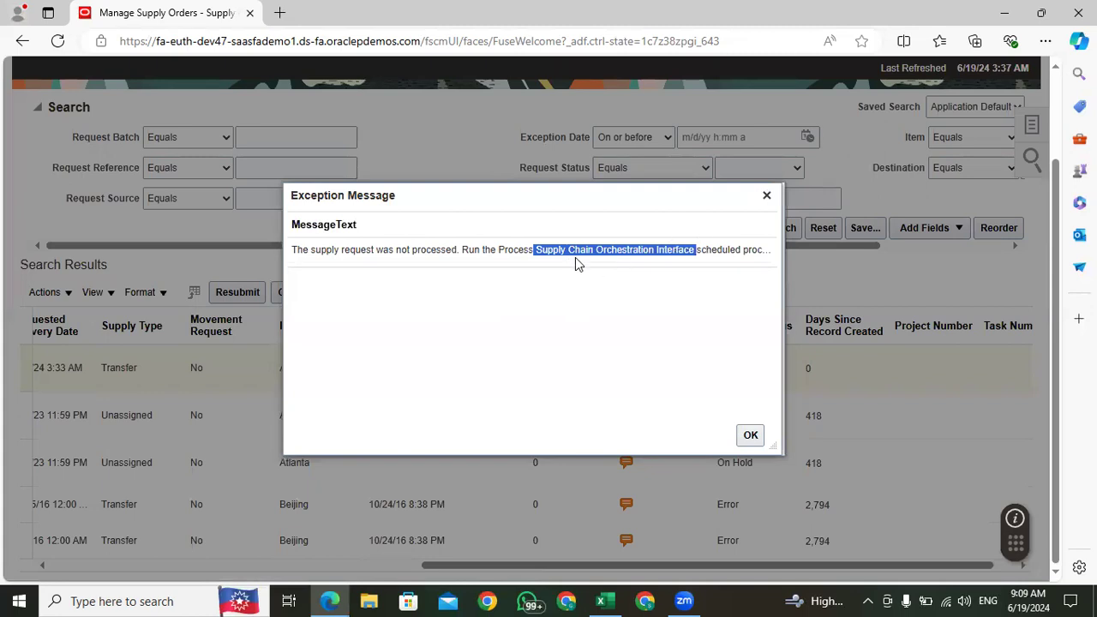
pyautogui.moveTo(497, 249); pyautogui.dragTo(695, 258)
pyautogui.hotkey('ctrl', 'c')
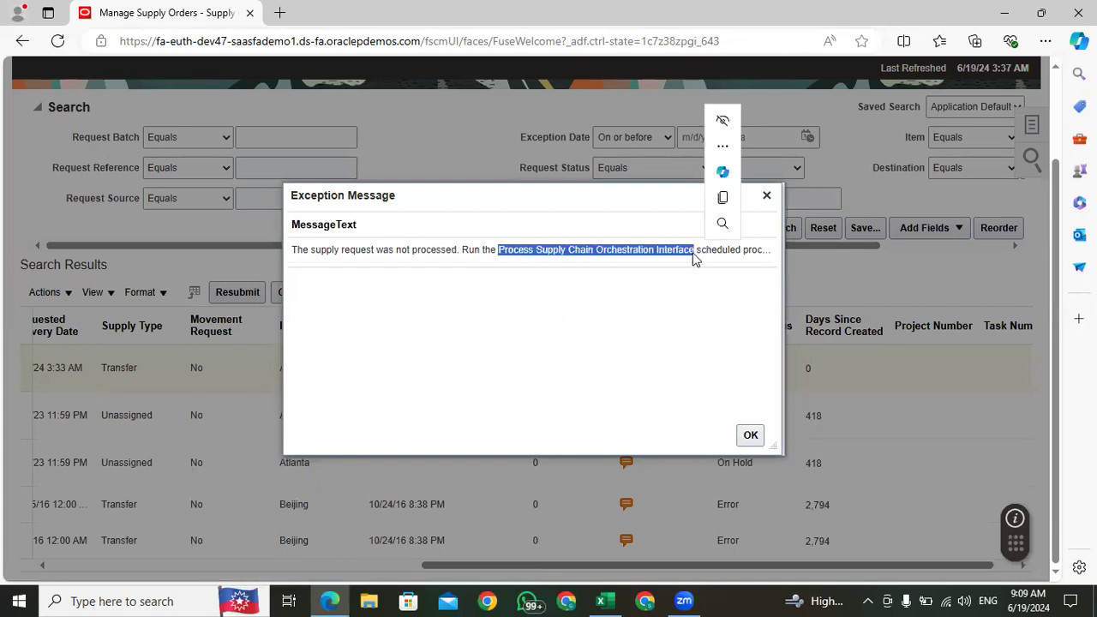
pyautogui.click(766, 195)
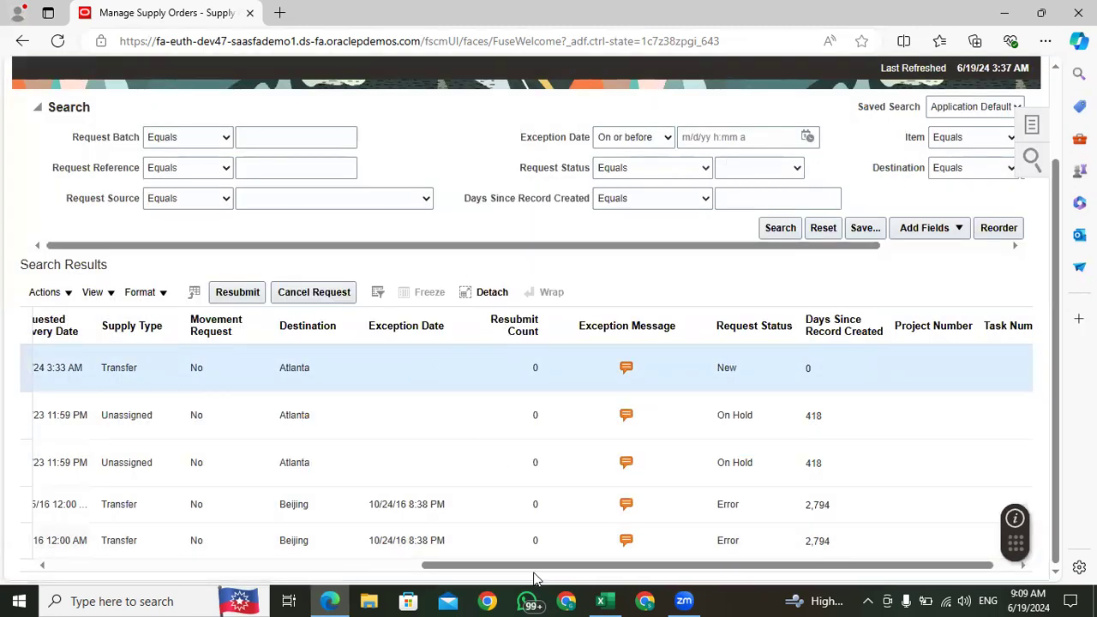
# Step: Check the Apple iPhone transfer request row and refresh the supply request exceptions
pyautogui.moveTo(527, 568); pyautogui.dragTo(88, 564)
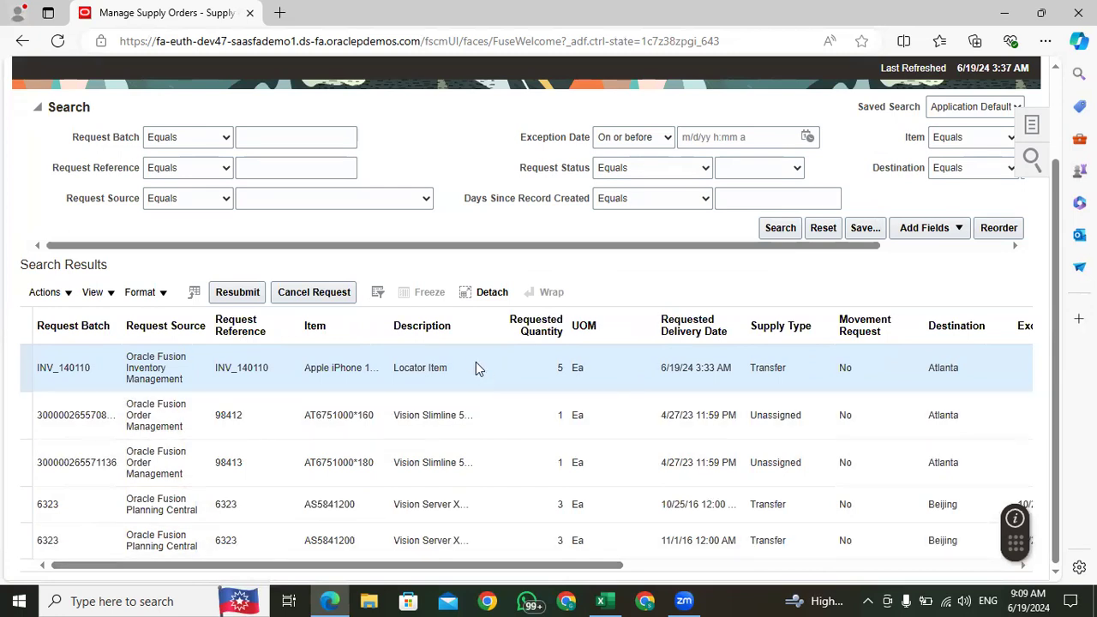
pyautogui.scroll(3, 634, 295)
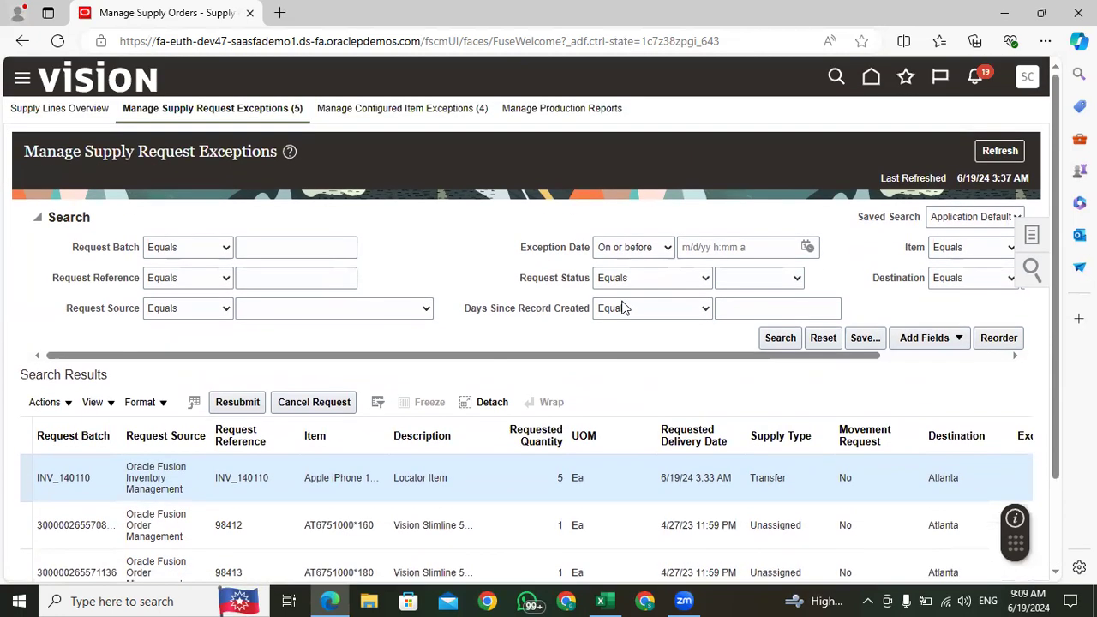
pyautogui.click(995, 153)
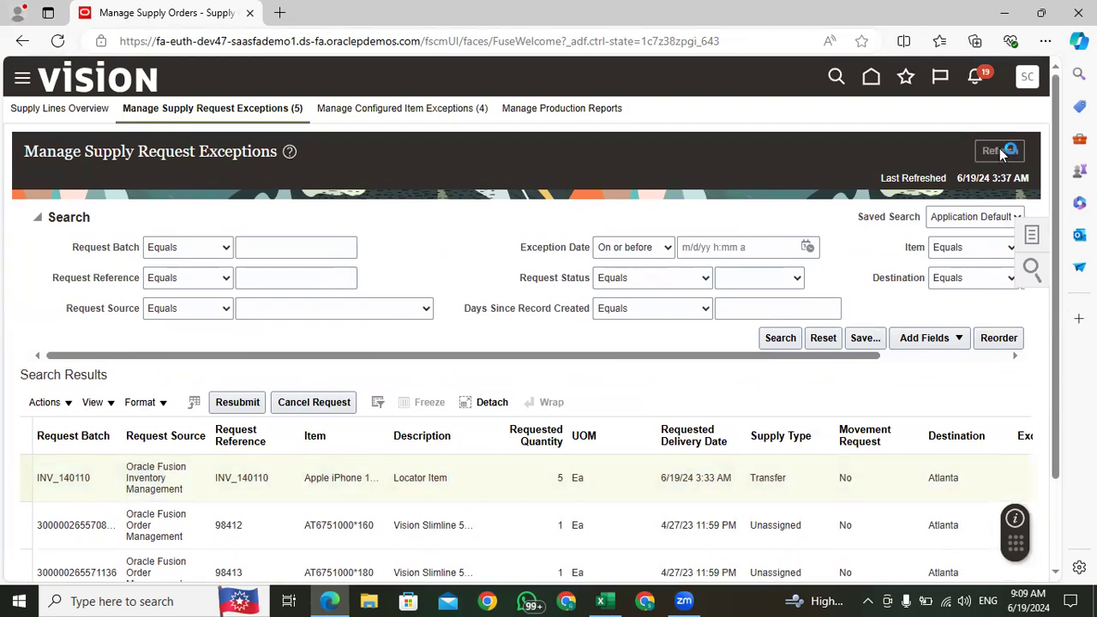
# Step: Go to the home page and open the Scheduled Processes work area from the Tools group
pyautogui.click(875, 80)
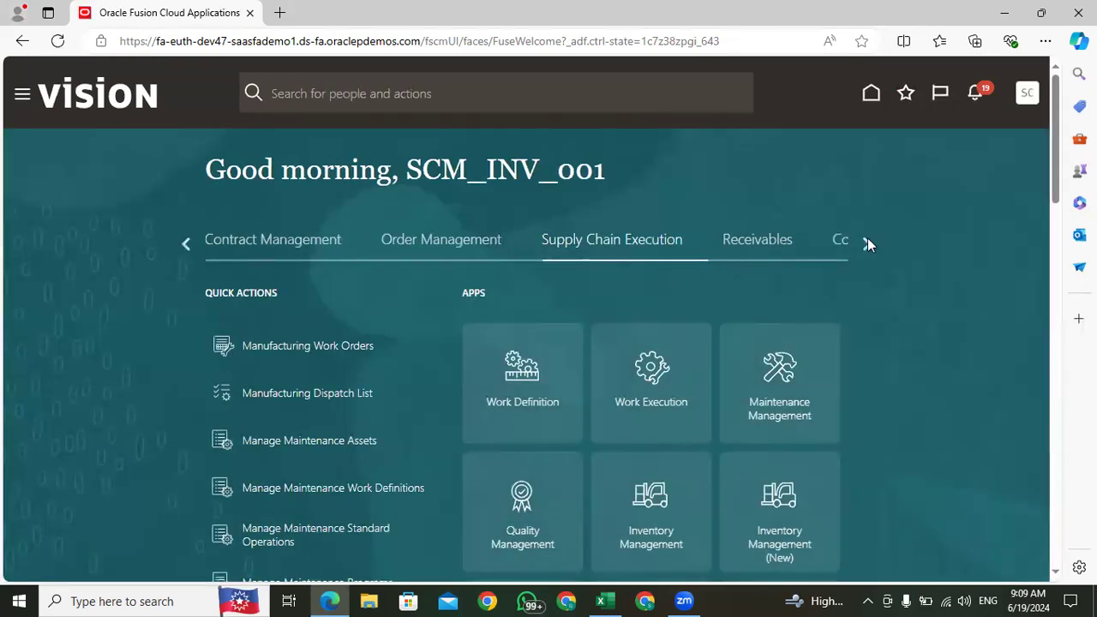
pyautogui.click(867, 242)
pyautogui.click(866, 241)
pyautogui.click(865, 243)
pyautogui.click(866, 243)
pyautogui.click(865, 242)
pyautogui.click(866, 242)
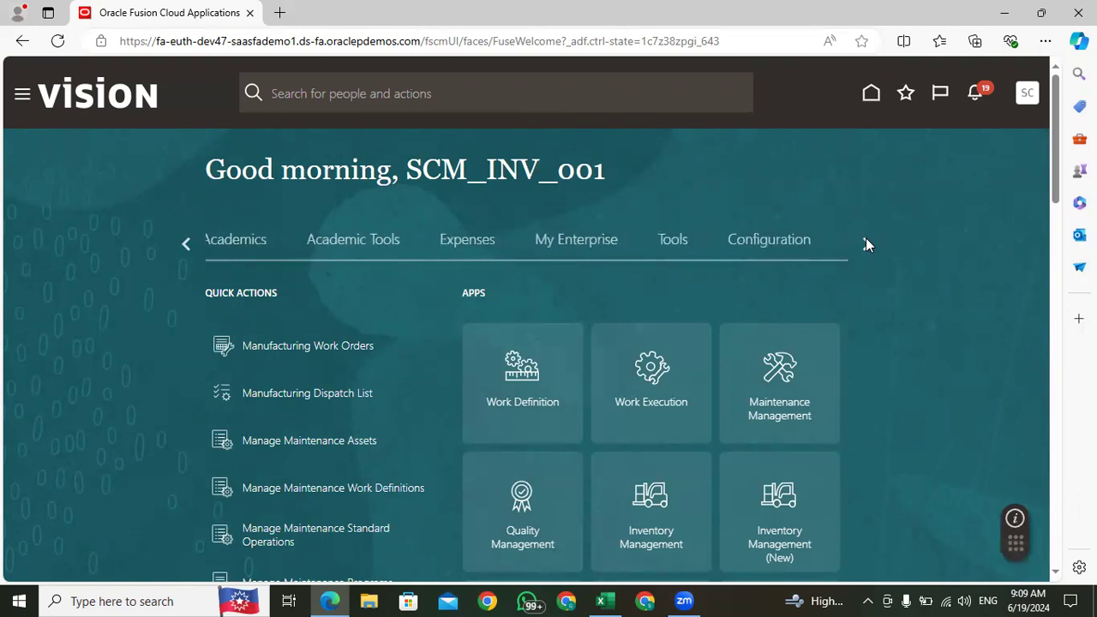
pyautogui.click(670, 246)
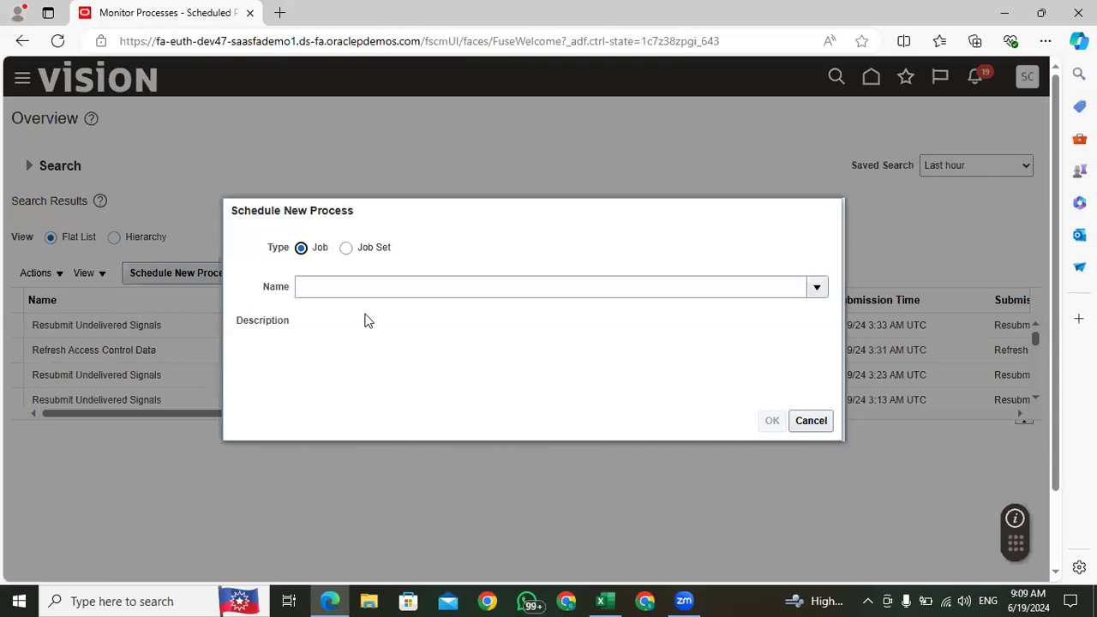
# Step: Start scheduling a new job with the copied name Process Supply Chain Orchestration Interface and bring up its process details
pyautogui.click(349, 289)
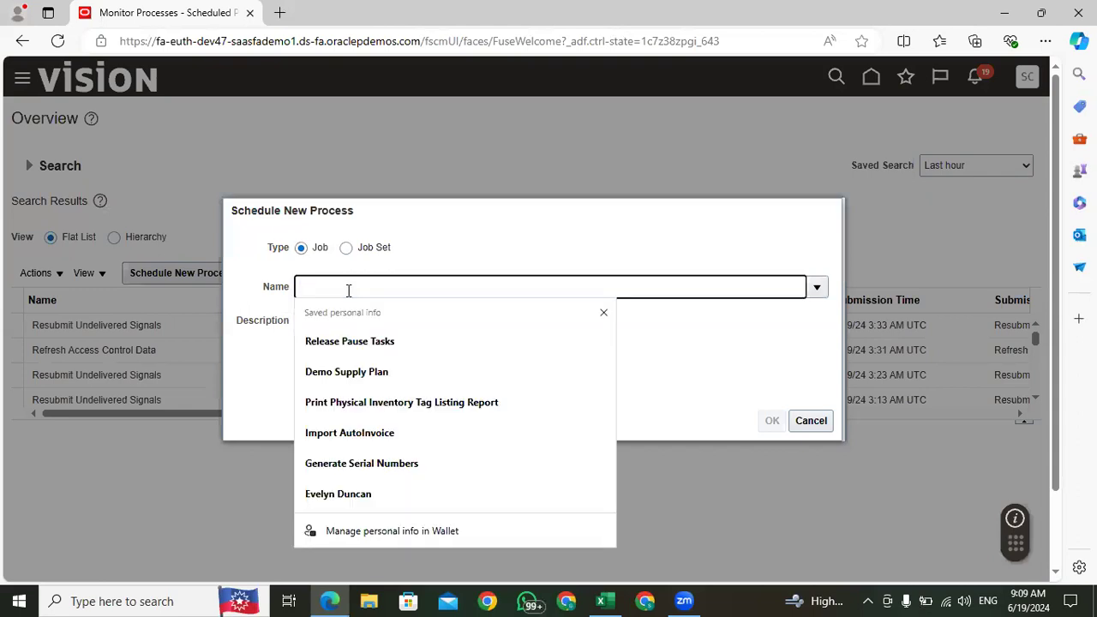
pyautogui.hotkey('ctrl', 'v')
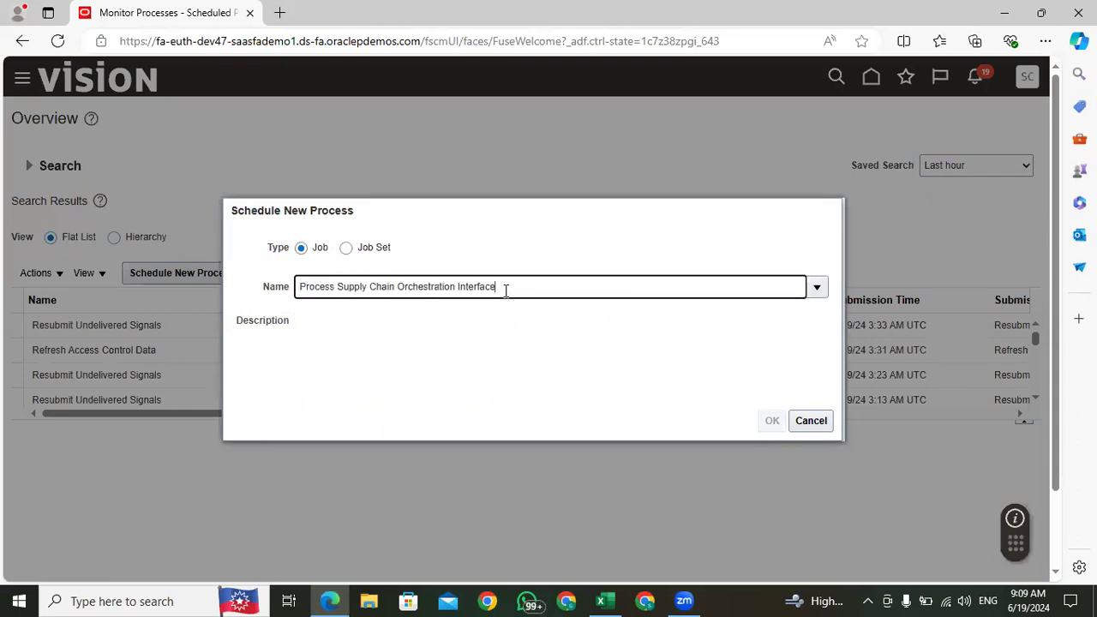
pyautogui.press('Tab')
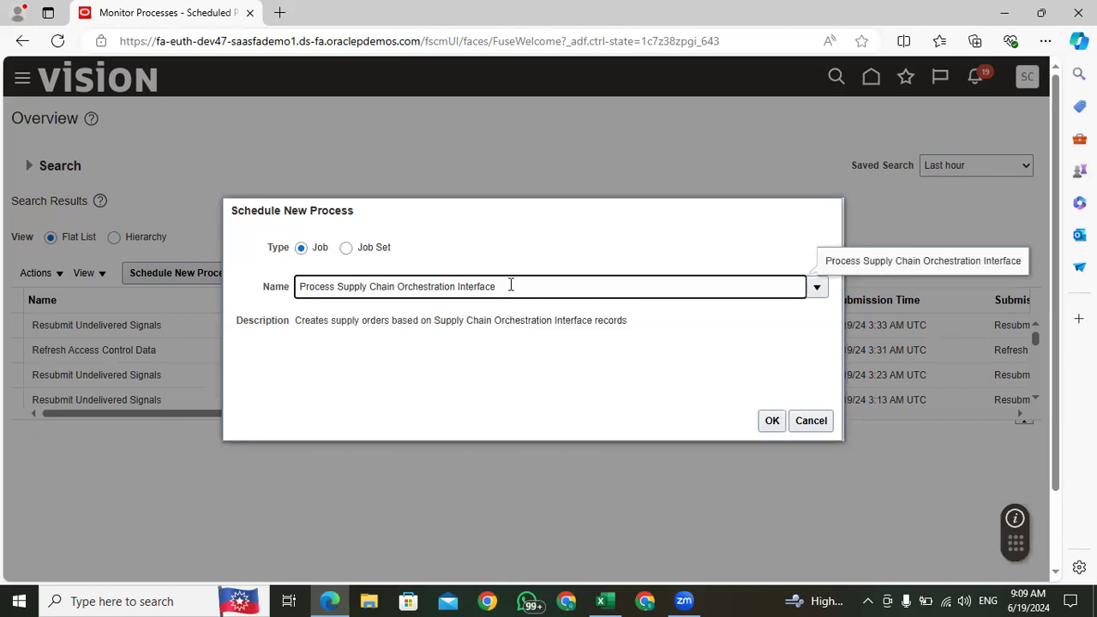
pyautogui.moveTo(511, 286); pyautogui.dragTo(302, 287)
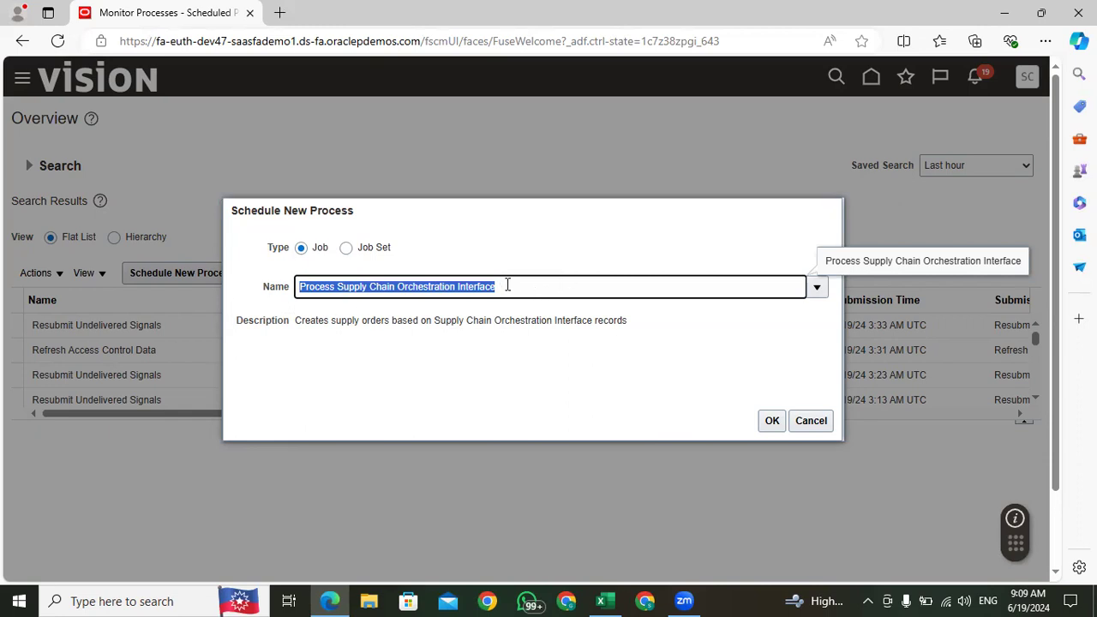
pyautogui.click(423, 314)
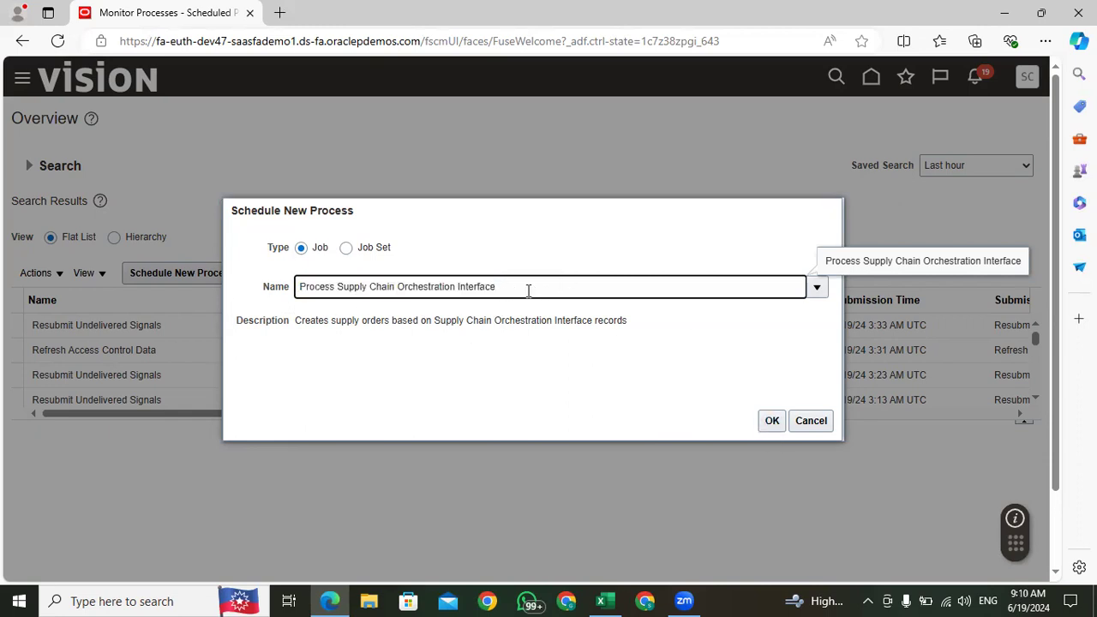
pyautogui.moveTo(494, 286); pyautogui.dragTo(282, 297)
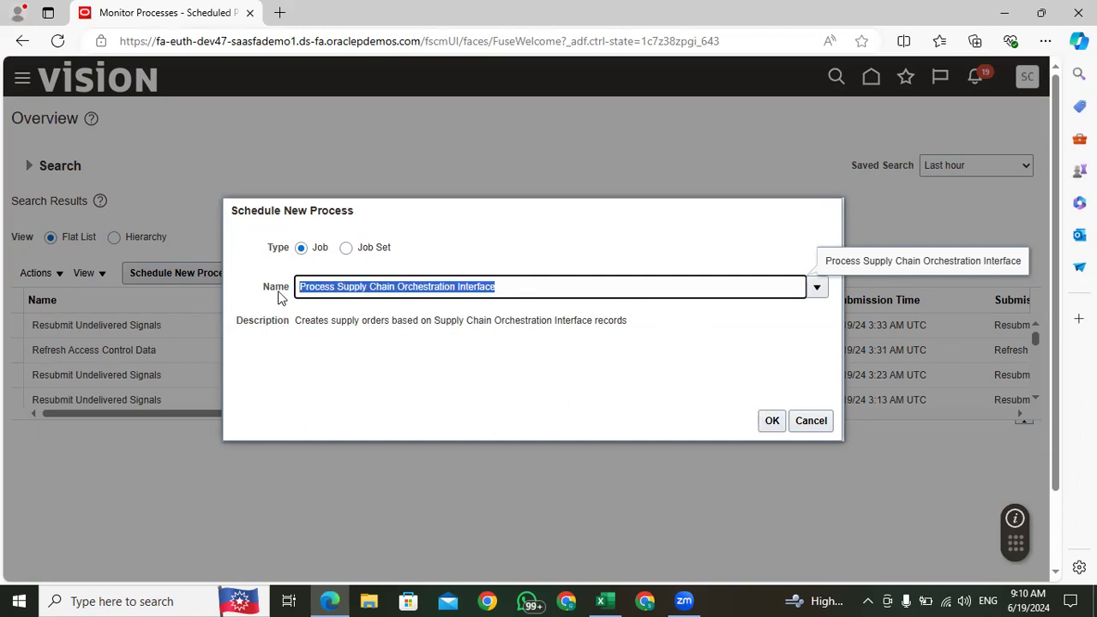
pyautogui.click(772, 420)
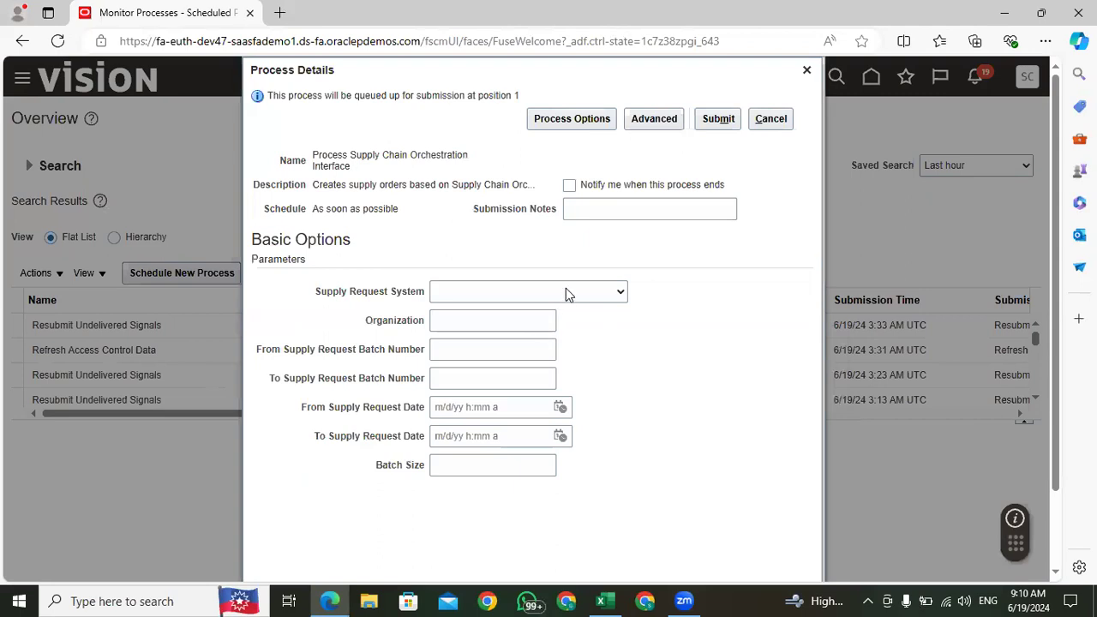
# Step: Set the Supply Request System parameter to Oracle Fusion Inventory Management, leave Organization blank, and go to the From Supply Request Batch Number
pyautogui.click(566, 294)
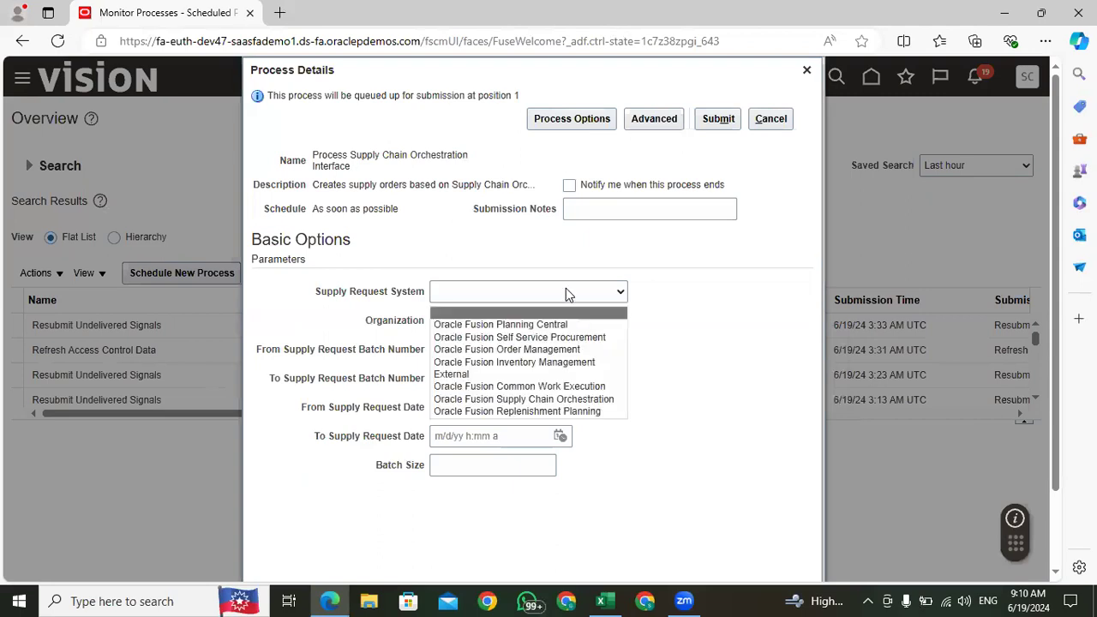
pyautogui.click(531, 363)
pyautogui.click(482, 321)
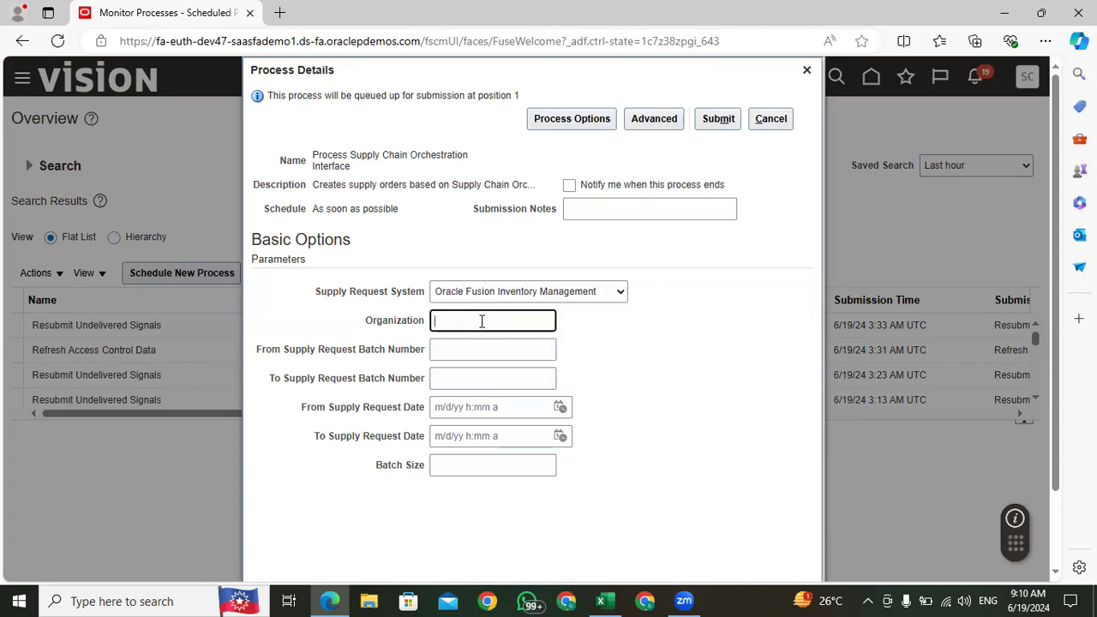
pyautogui.click(455, 349)
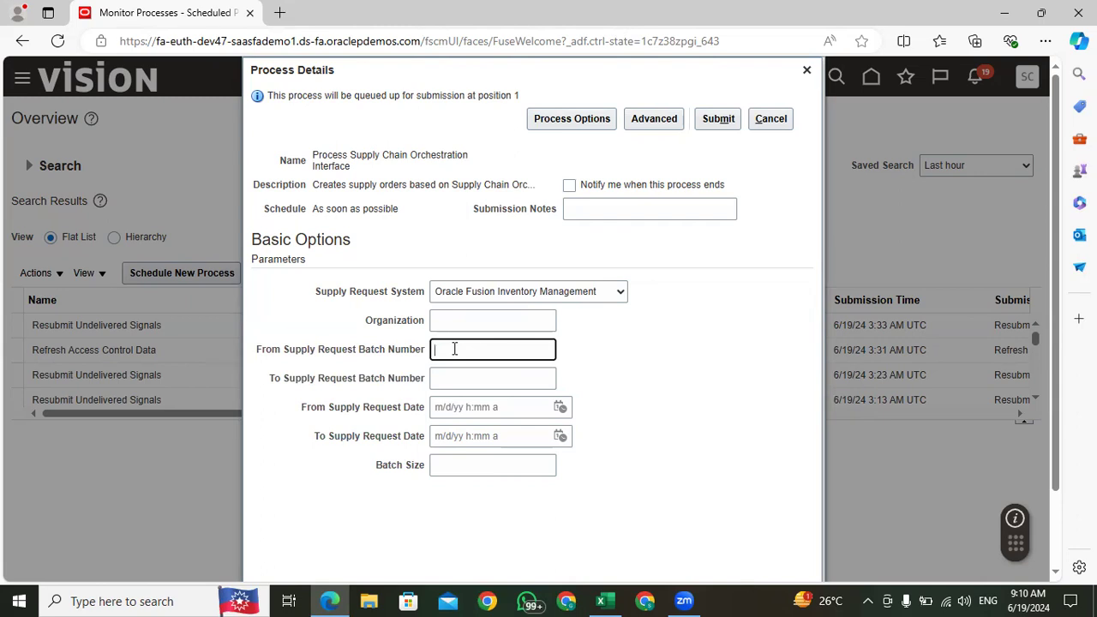
# Step: Switch to Excel, copy the supply request number from cell E220, and return to the process details in Edge
pyautogui.click(604, 600)
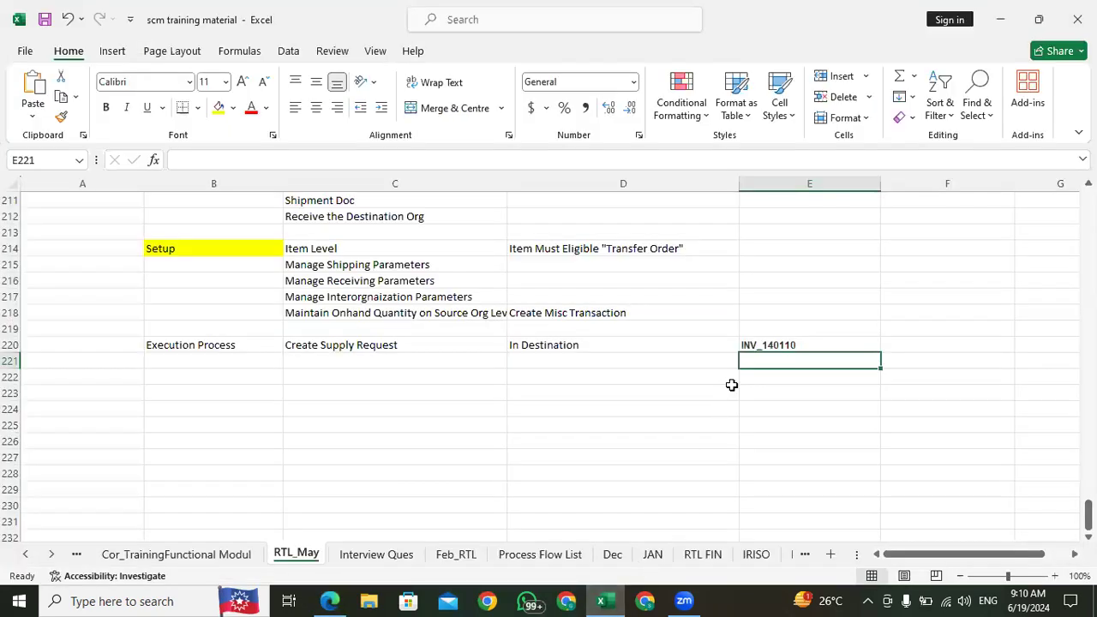
pyautogui.click(758, 345)
pyautogui.hotkey('ctrl', 'c')
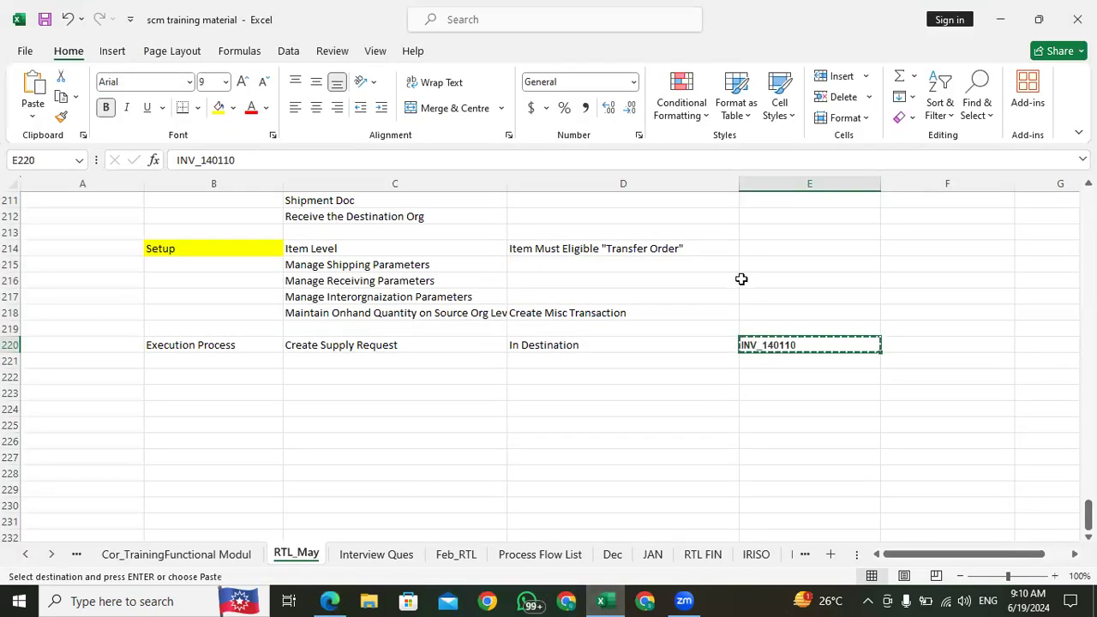
pyautogui.click(336, 600)
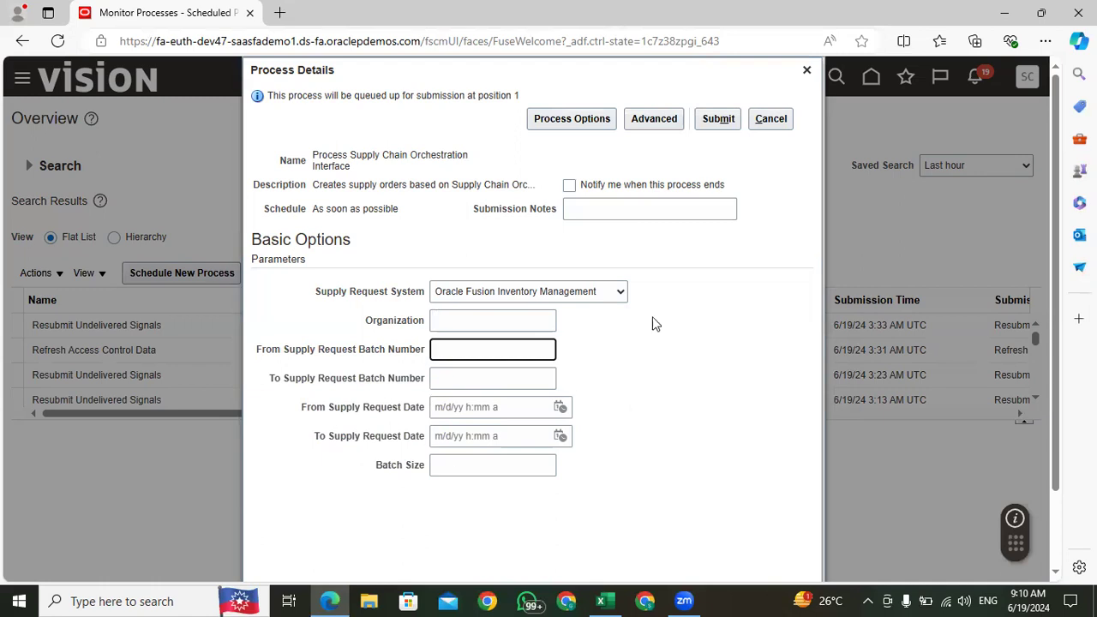
# Step: Close the process details without submitting and reopen the Supply Orchestration work area from the Supply Chain Execution group on the home page
pyautogui.click(807, 70)
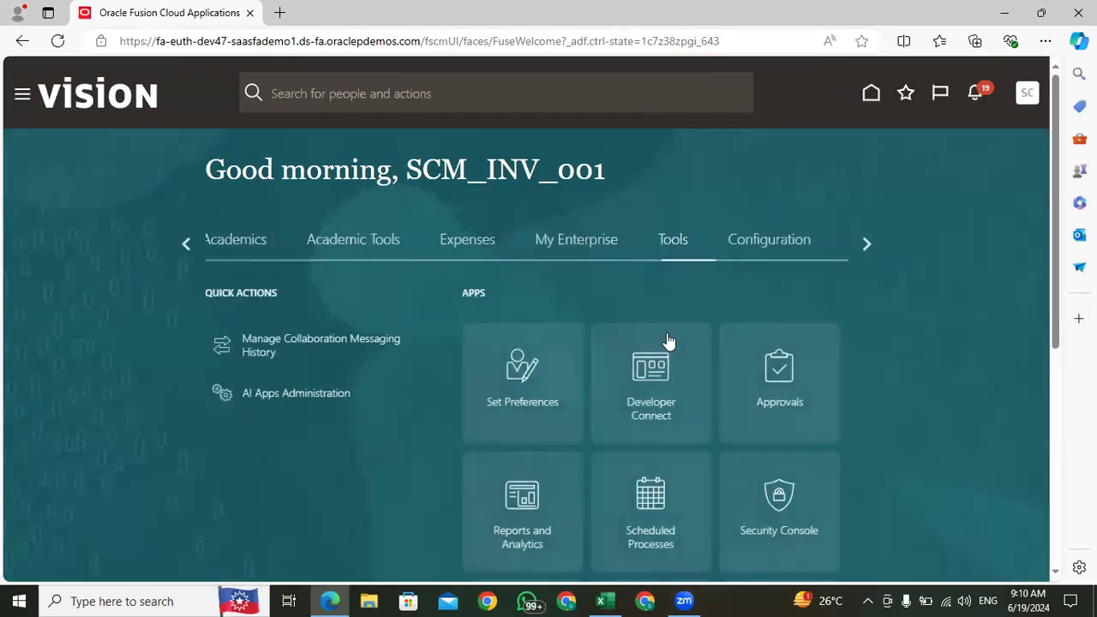
pyautogui.click(187, 243)
pyautogui.click(188, 244)
pyautogui.click(187, 244)
pyautogui.click(188, 244)
pyautogui.click(188, 242)
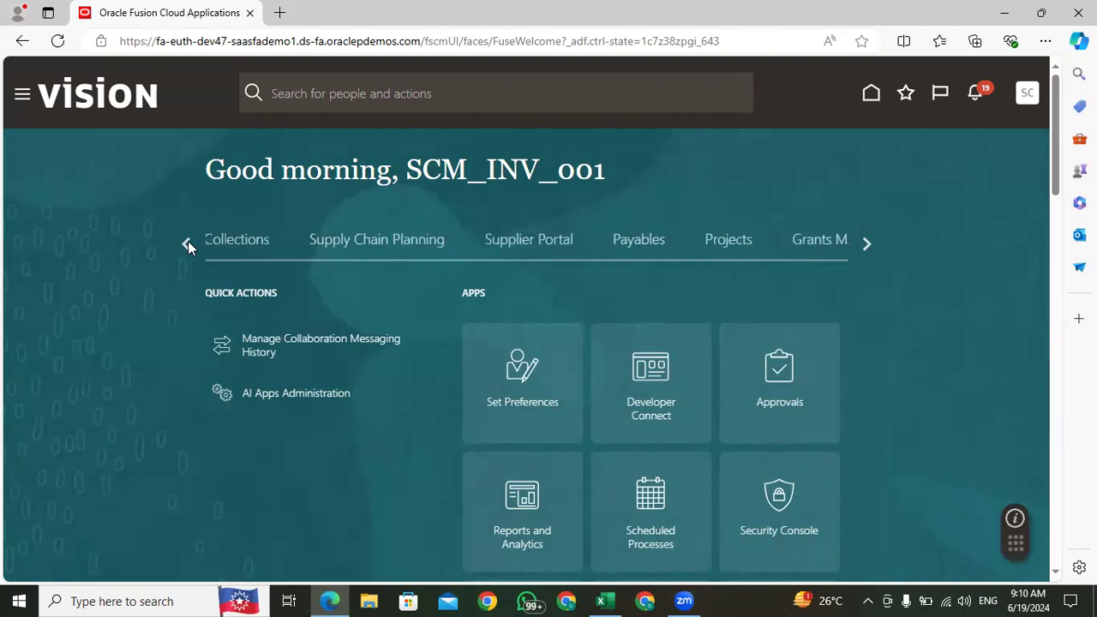
pyautogui.click(187, 242)
pyautogui.click(186, 243)
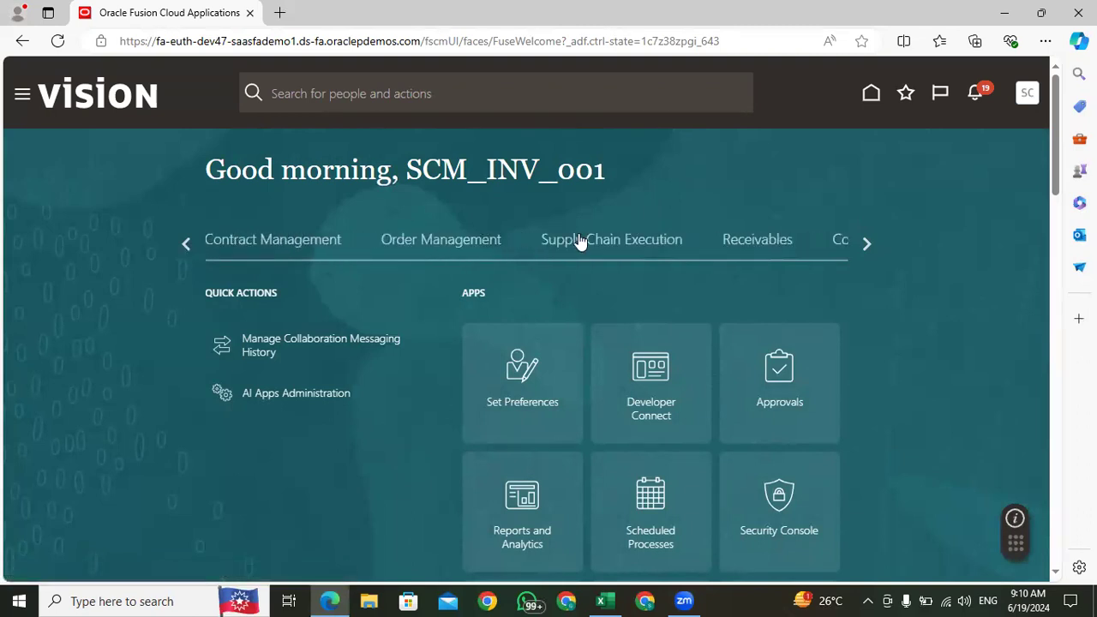
pyautogui.click(625, 241)
pyautogui.scroll(-5, 585, 368)
pyautogui.scroll(-4, 586, 369)
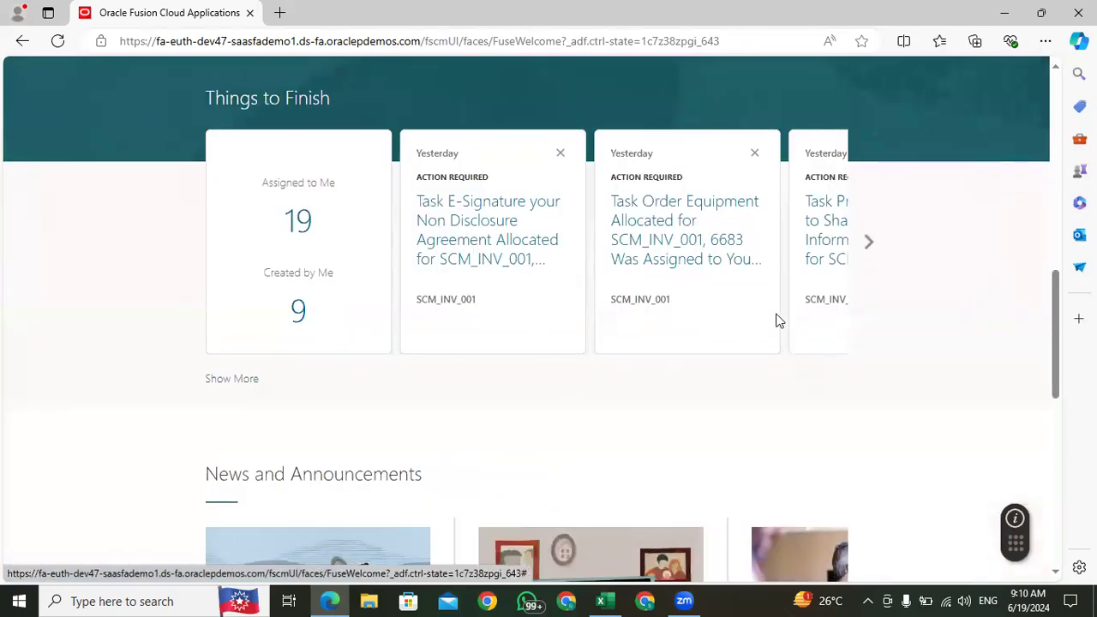
pyautogui.scroll(5, 778, 320)
pyautogui.click(546, 369)
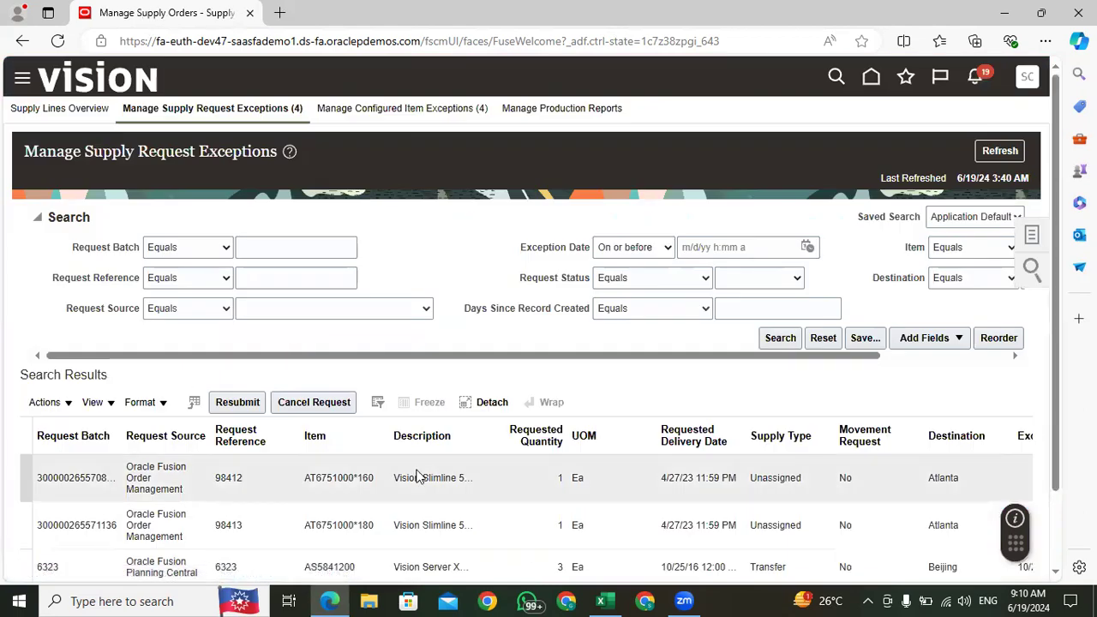
pyautogui.click(503, 476)
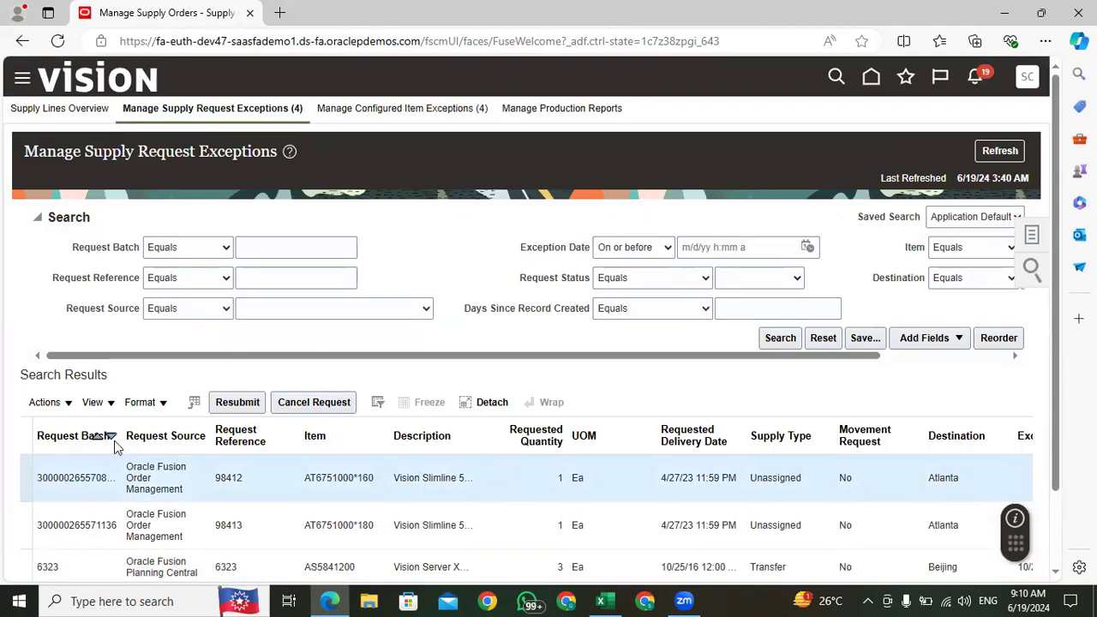
# Step: Widen the Request Batch column and copy the batch number of the AT6751000*160 request in Manage Supply Request Exceptions
pyautogui.moveTo(119, 420); pyautogui.dragTo(155, 429)
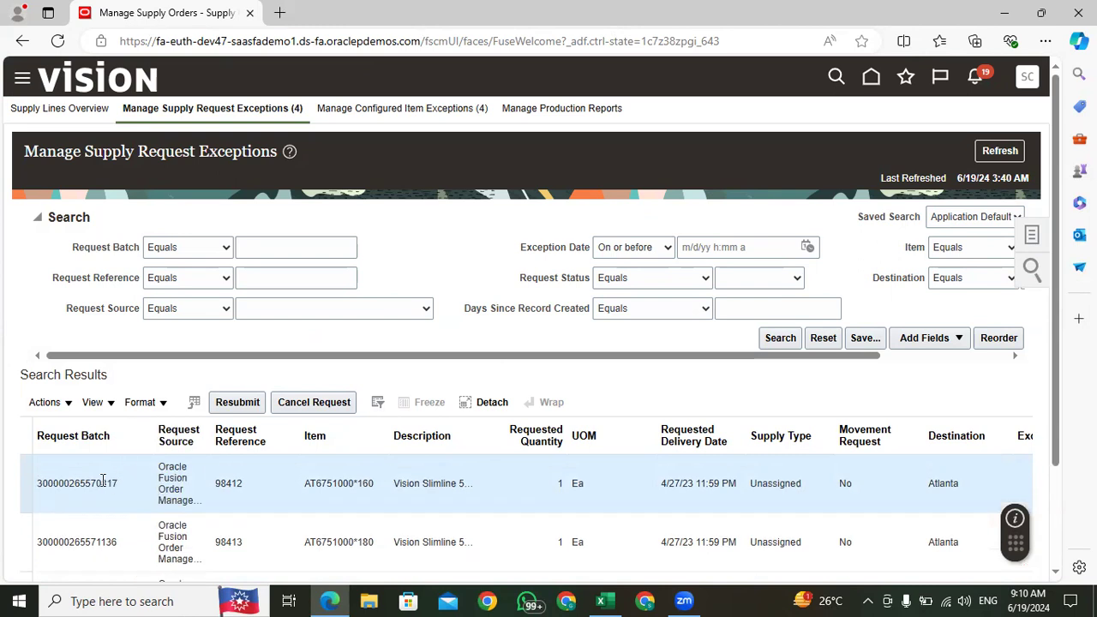
pyautogui.doubleClick(74, 484)
pyautogui.hotkey('ctrl', 'c')
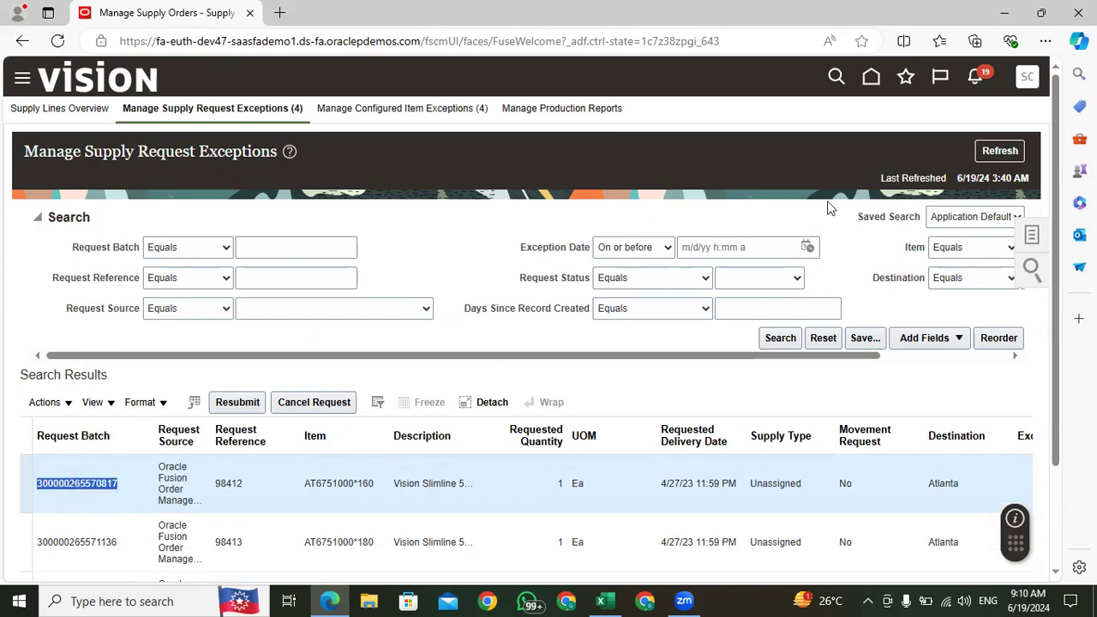
# Step: Return to the home page and open Scheduled Processes from the Tools group
pyautogui.click(871, 76)
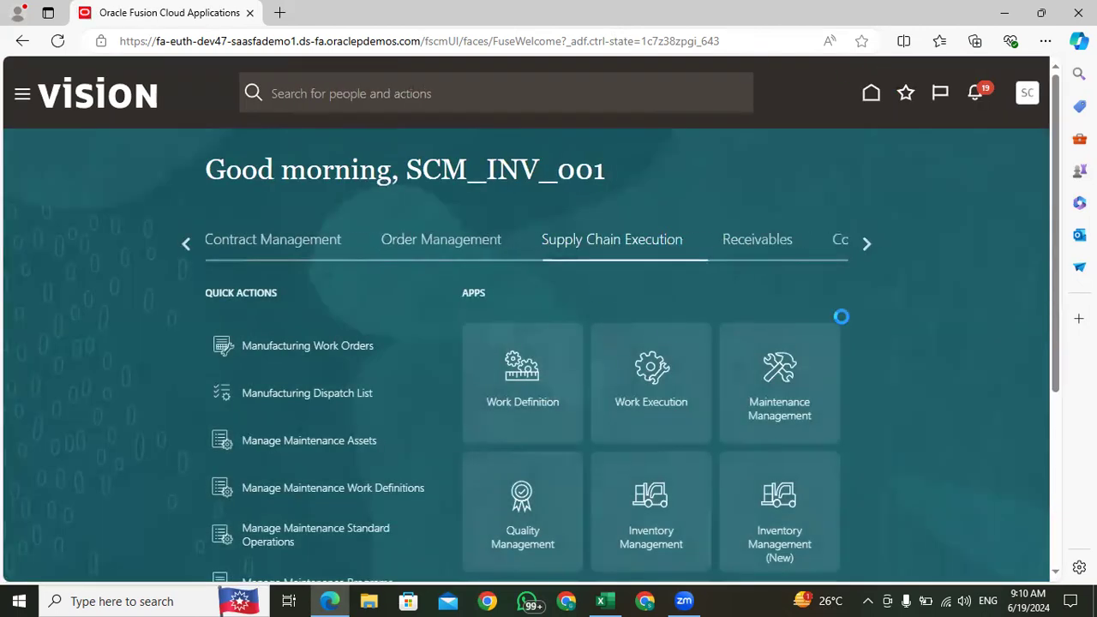
pyautogui.click(873, 245)
pyautogui.click(869, 244)
pyautogui.click(869, 243)
pyautogui.click(869, 243)
pyautogui.click(869, 243)
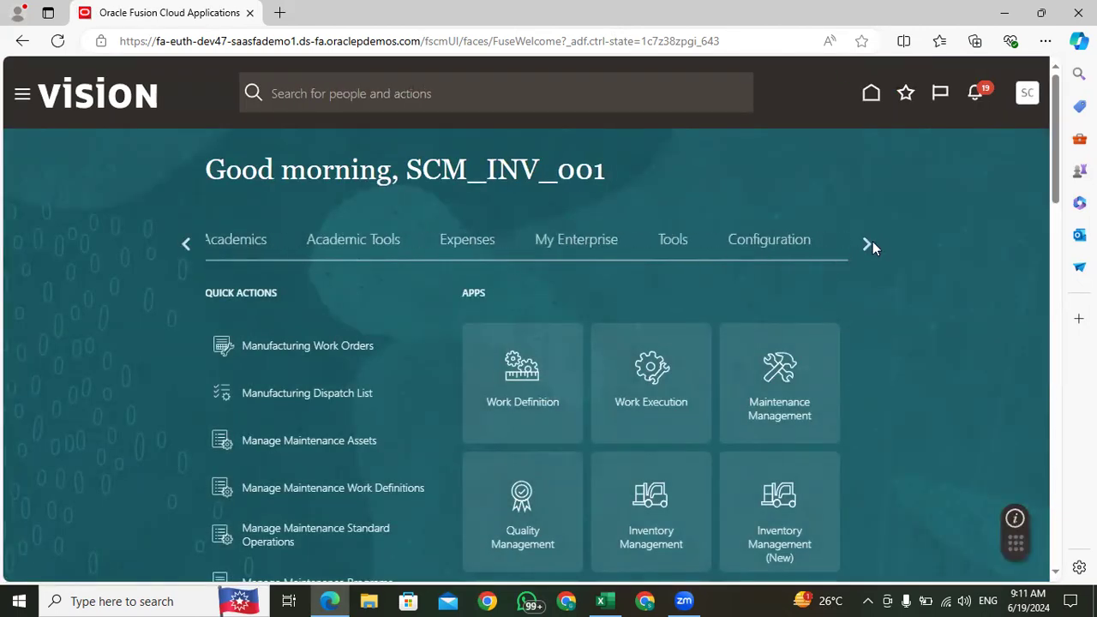
pyautogui.click(675, 240)
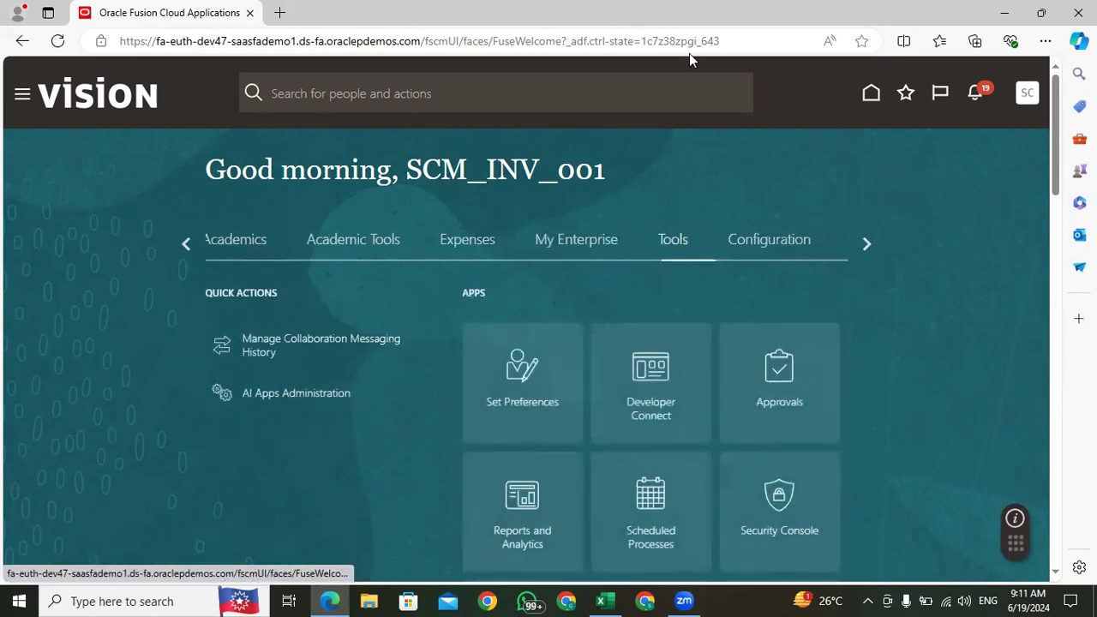
pyautogui.moveTo(1055, 108); pyautogui.dragTo(1049, 165)
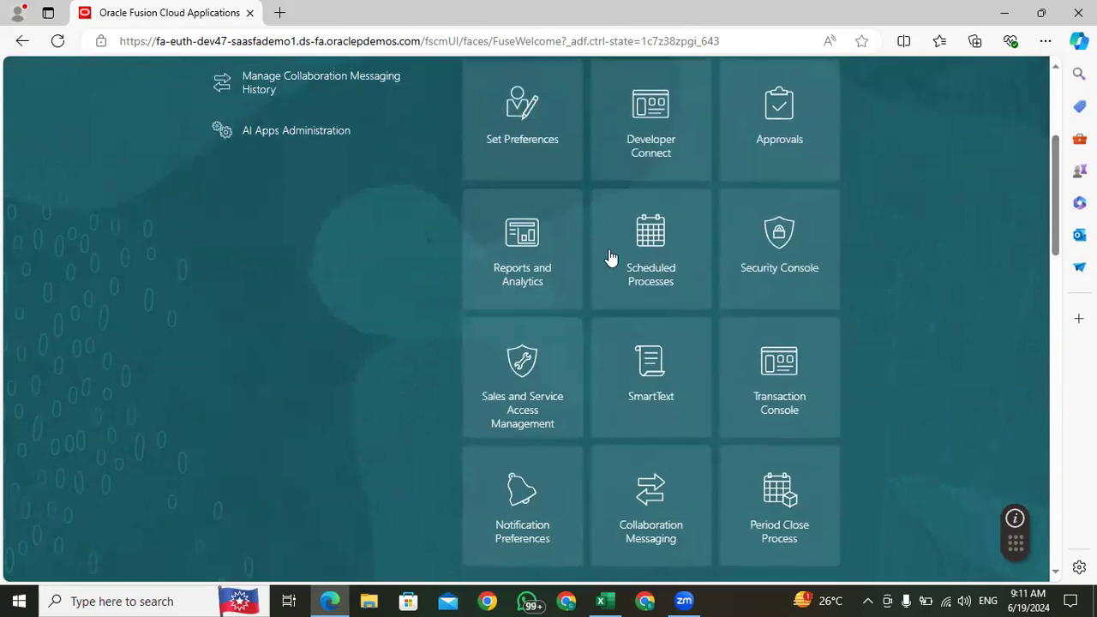
pyautogui.click(585, 263)
# Step: Schedule a new job for the Process Supply Chain Orchestration Interface process and open its process details
pyautogui.click(171, 277)
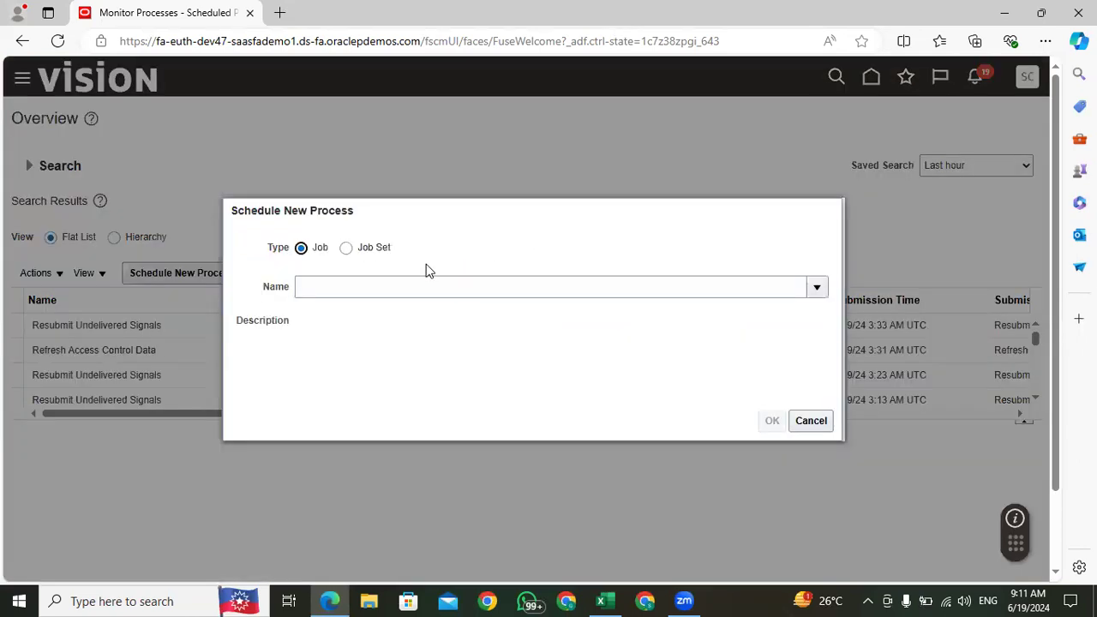
pyautogui.click(360, 287)
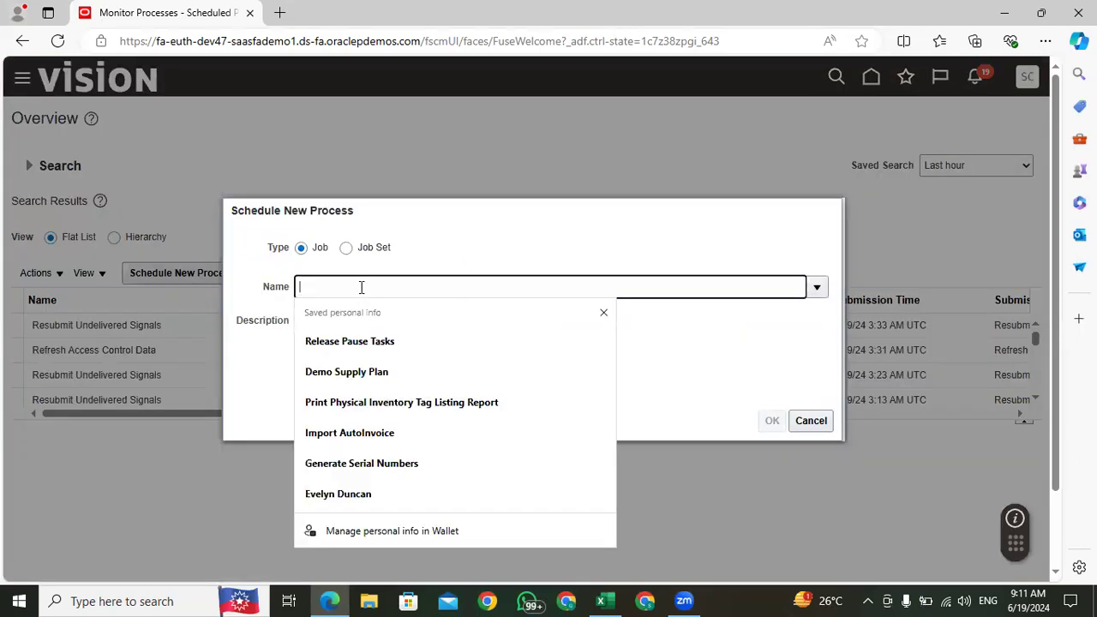
pyautogui.write('Process Supp')
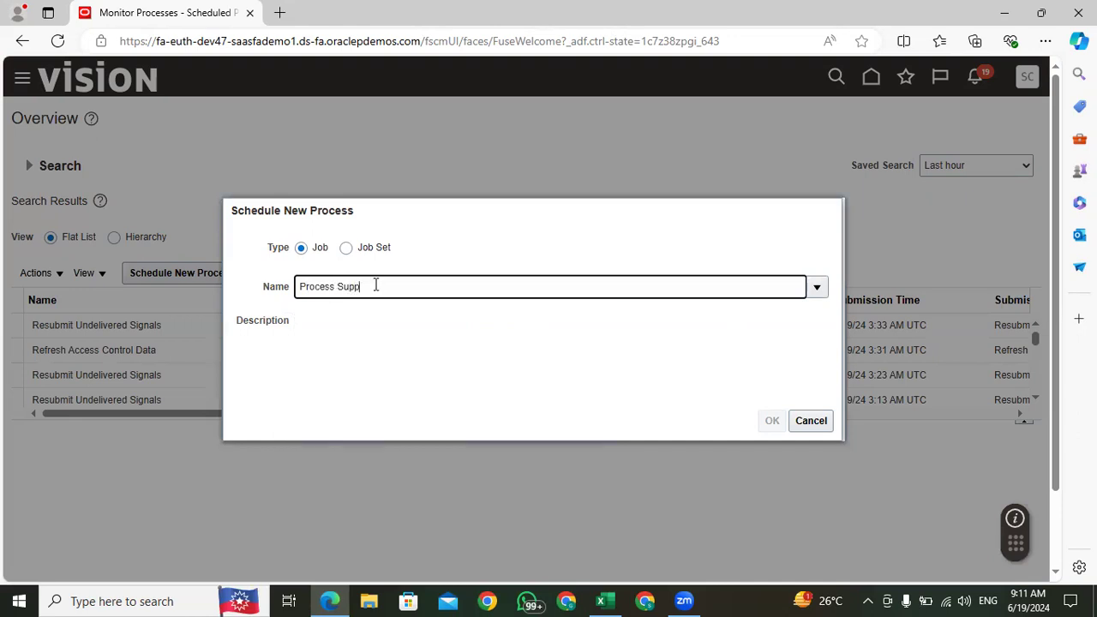
pyautogui.press('Tab')
pyautogui.click(357, 389)
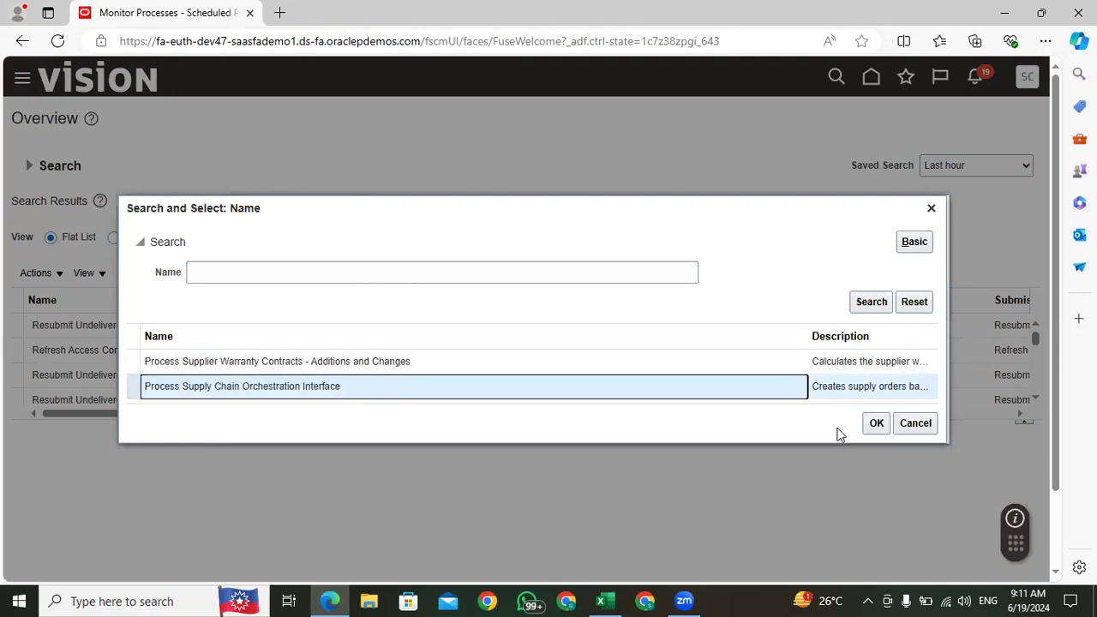
pyautogui.click(875, 425)
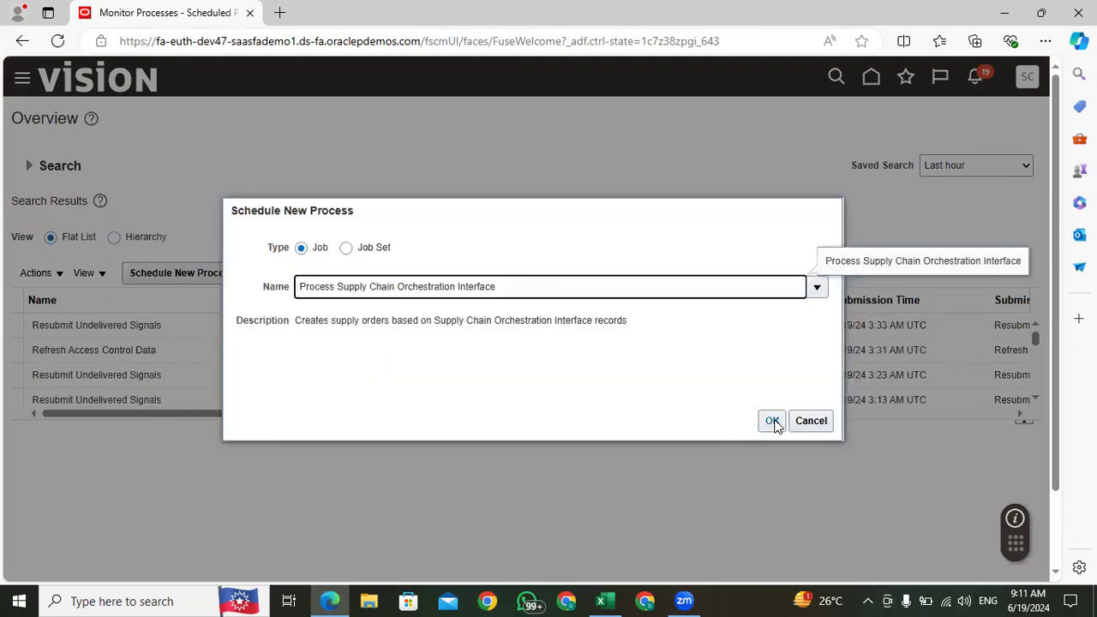
pyautogui.click(773, 420)
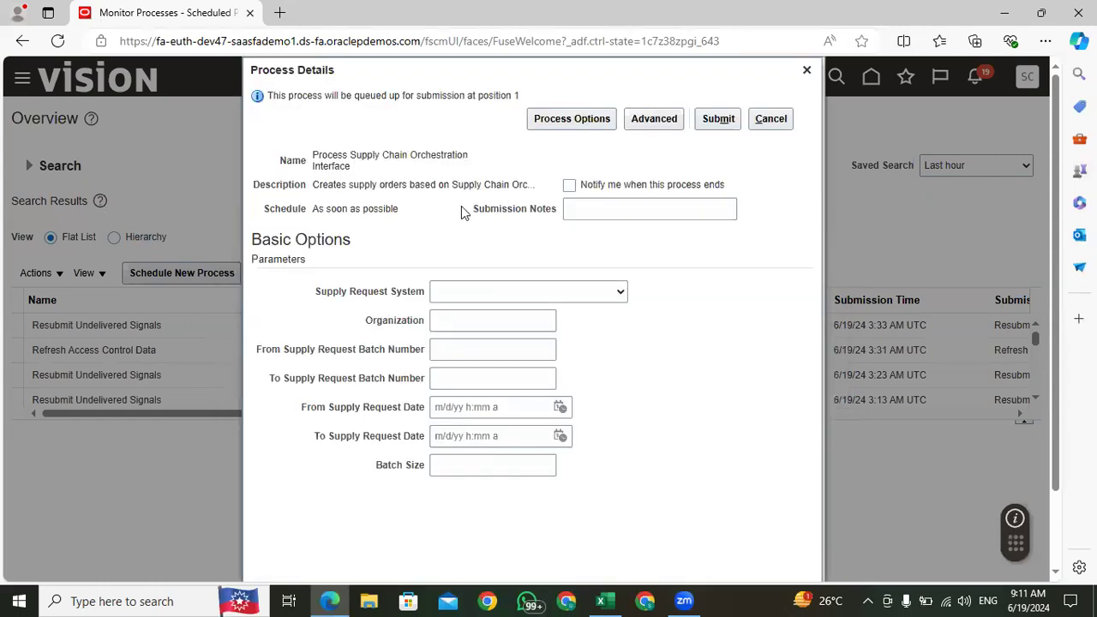
# Step: Set Supply Request System to Oracle Fusion Inventory Management and paste the copied batch number into the From and To Supply Request Batch Number fields
pyautogui.click(467, 294)
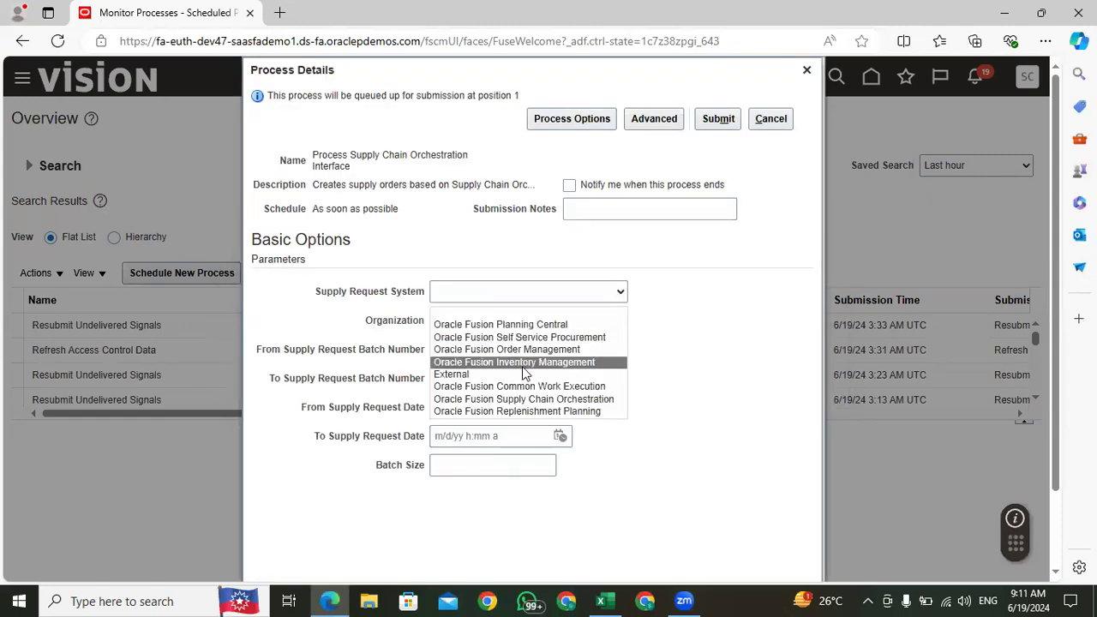
pyautogui.click(523, 367)
pyautogui.click(458, 350)
pyautogui.hotkey('ctrl', 'v')
pyautogui.click(457, 374)
pyautogui.hotkey('ctrl', 'v')
pyautogui.click(607, 375)
pyautogui.click(437, 378)
pyautogui.click(440, 350)
pyautogui.click(656, 374)
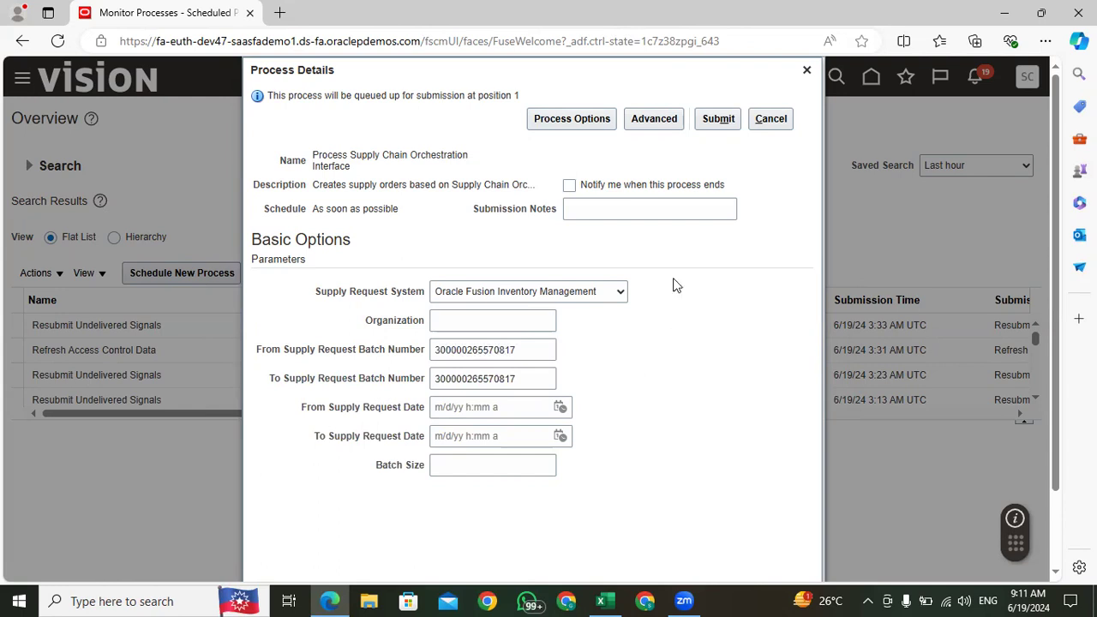
# Step: Submit the Process Supply Chain Orchestration Interface job and refresh the process list until its run finishes
pyautogui.click(718, 119)
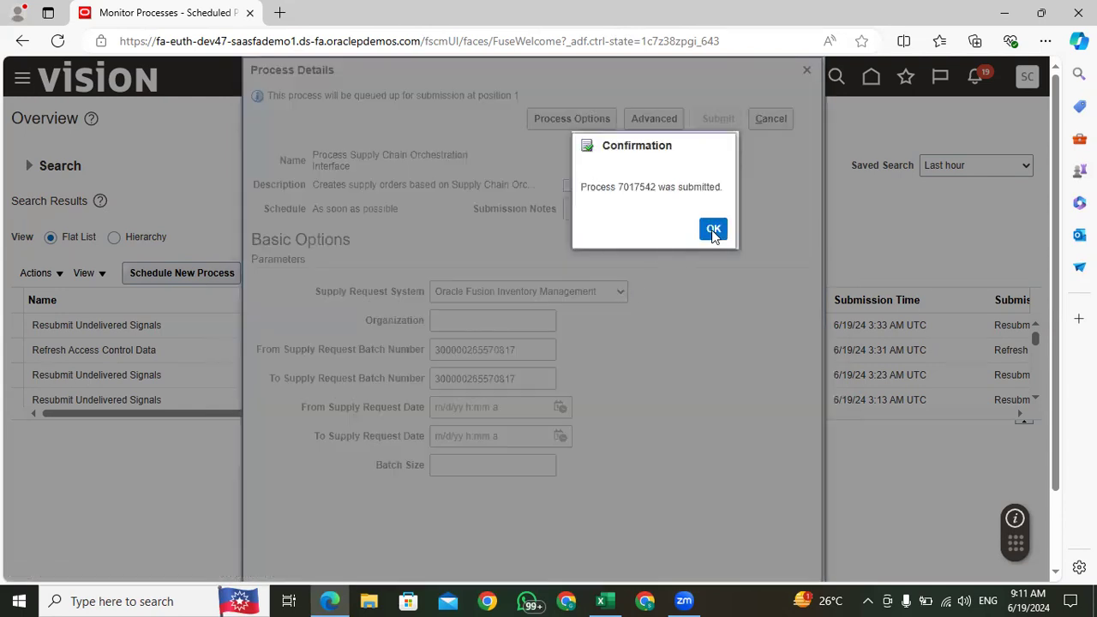
pyautogui.click(713, 228)
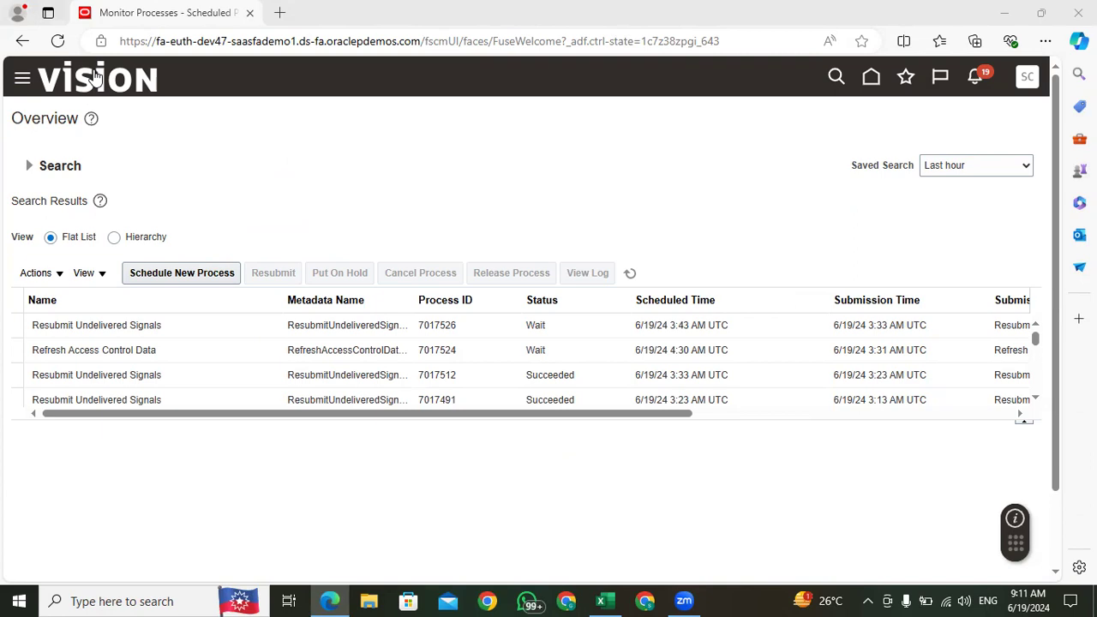
pyautogui.click(630, 272)
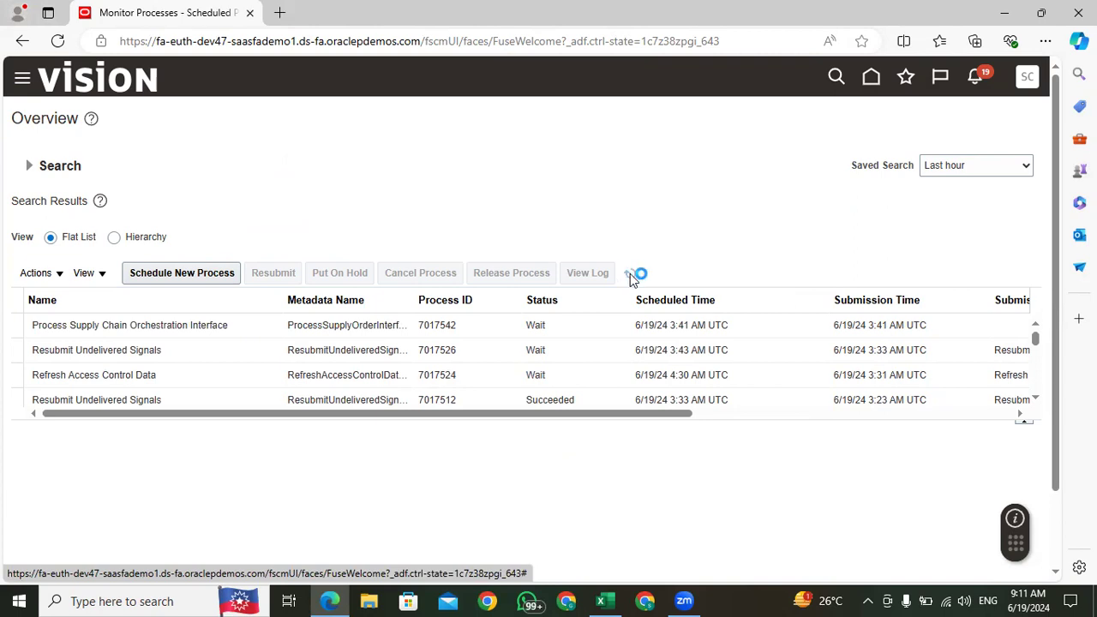
pyautogui.click(630, 274)
pyautogui.click(630, 274)
pyautogui.click(630, 275)
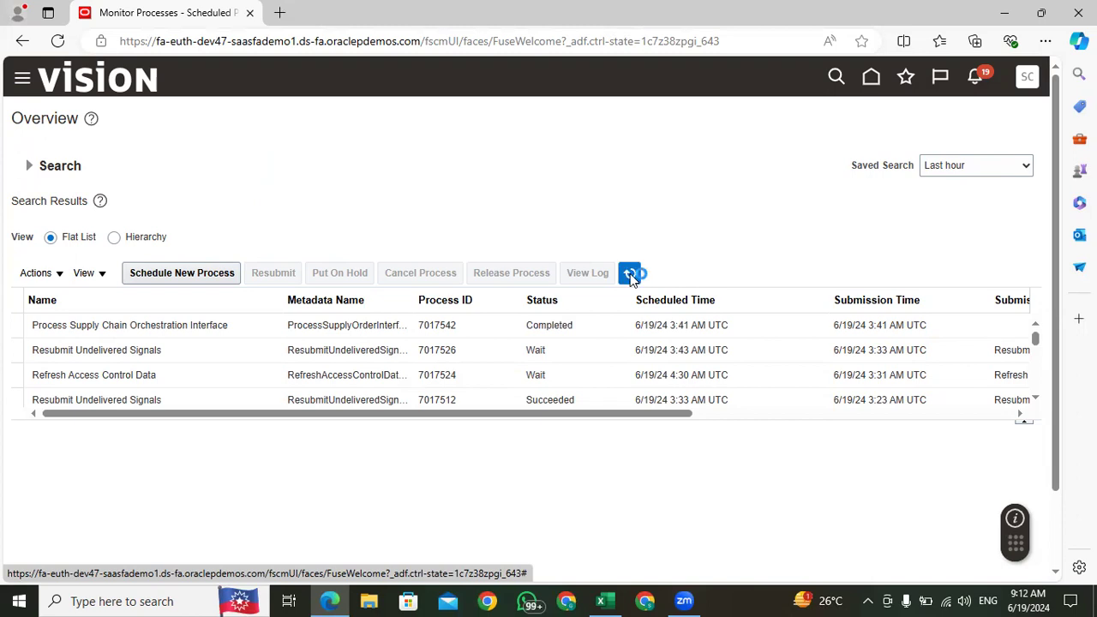
pyautogui.click(630, 274)
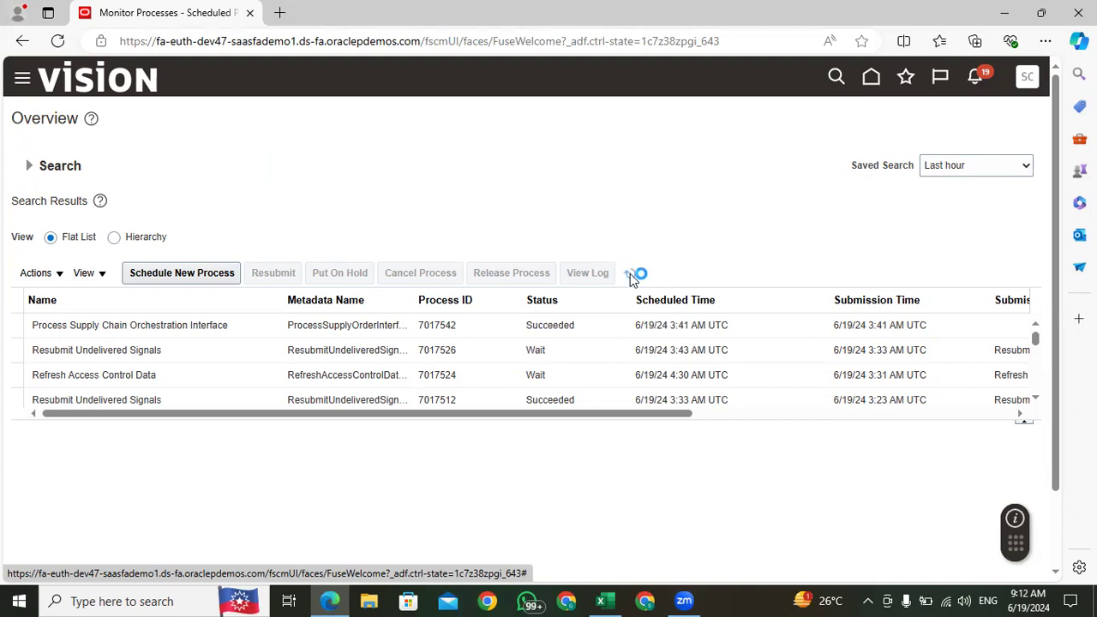
# Step: Return to the home page and open the Supply Orchestration work area from the Supply Chain Execution group
pyautogui.click(869, 76)
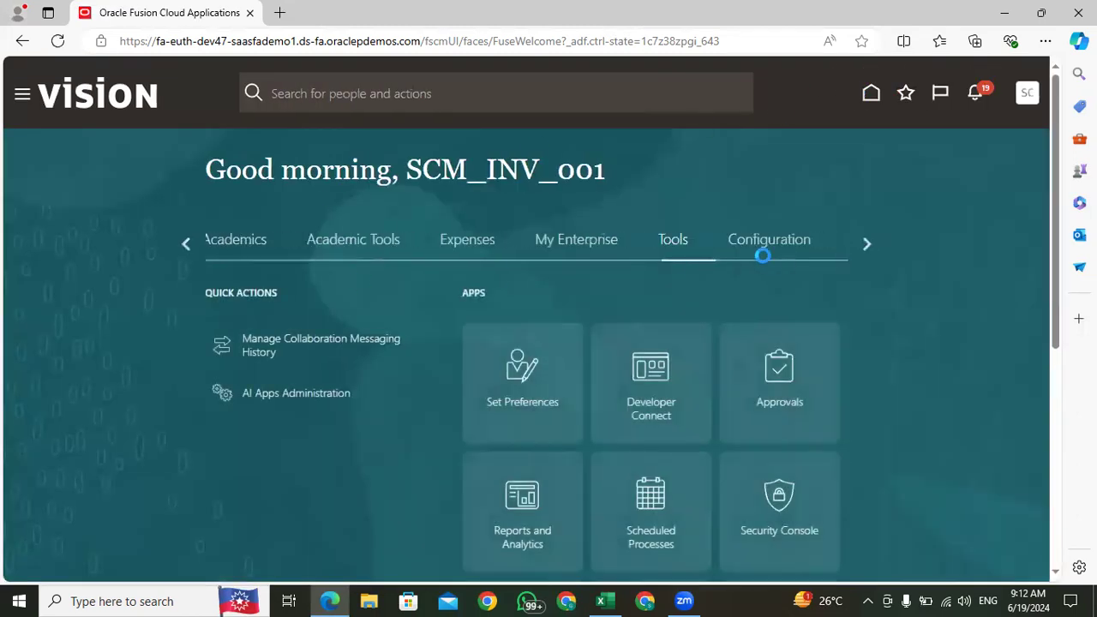
pyautogui.click(186, 244)
pyautogui.click(186, 244)
pyautogui.click(186, 244)
pyautogui.click(186, 244)
pyautogui.click(186, 243)
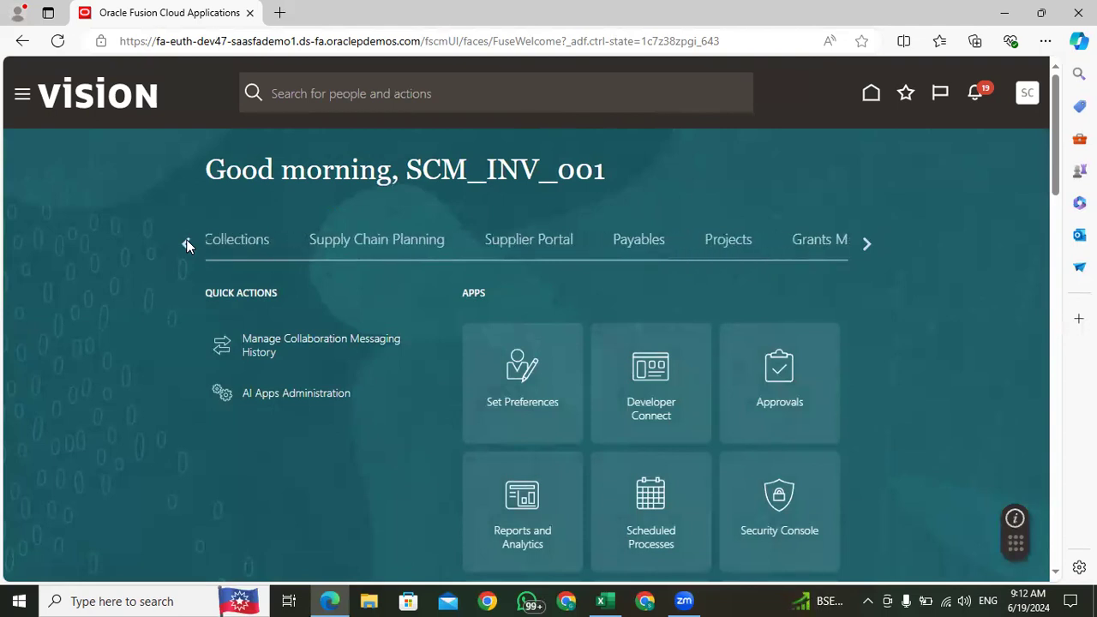
pyautogui.click(186, 243)
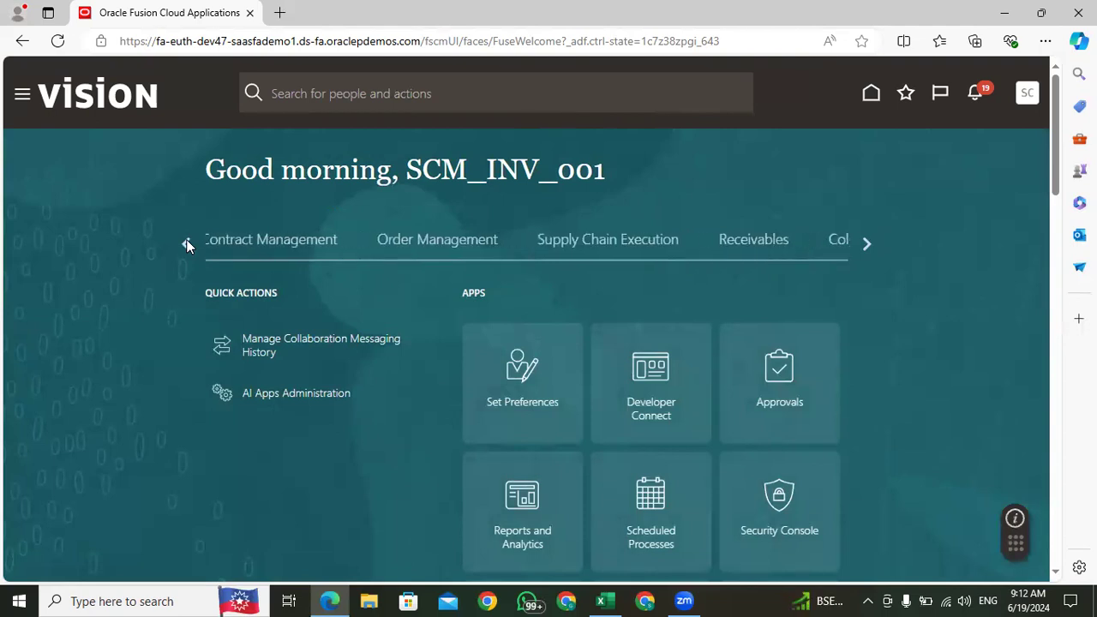
pyautogui.click(606, 249)
pyautogui.scroll(-5, 605, 250)
pyautogui.scroll(1, 399, 221)
pyautogui.click(399, 221)
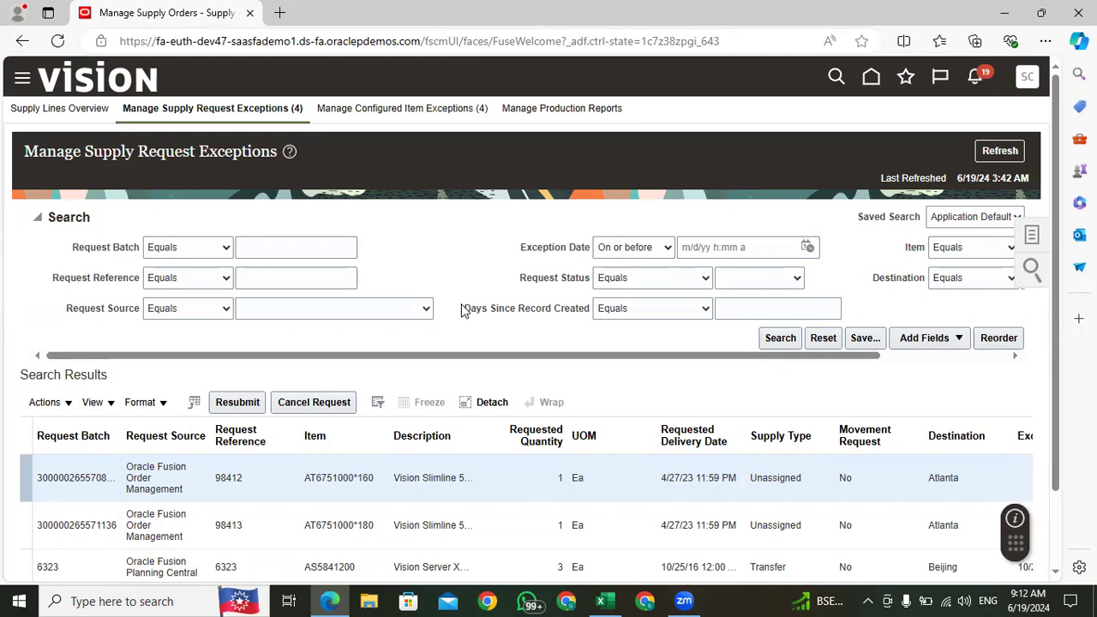
# Step: Review the supply request exceptions, switch to the Supply Lines Overview and refresh it
pyautogui.scroll(-1, 342, 439)
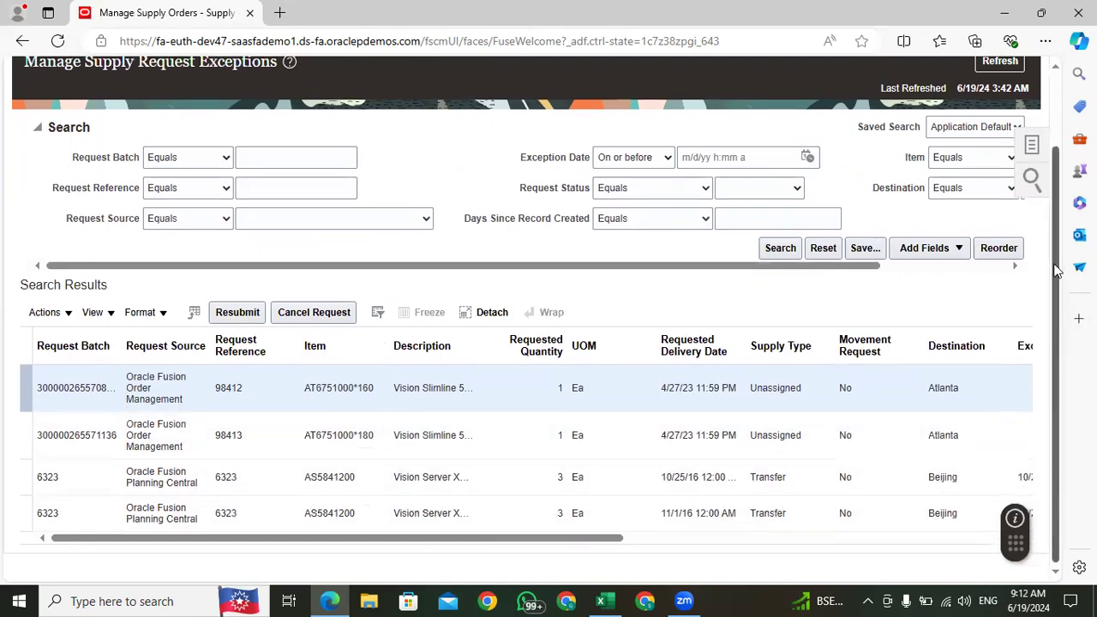
pyautogui.scroll(1, 1056, 271)
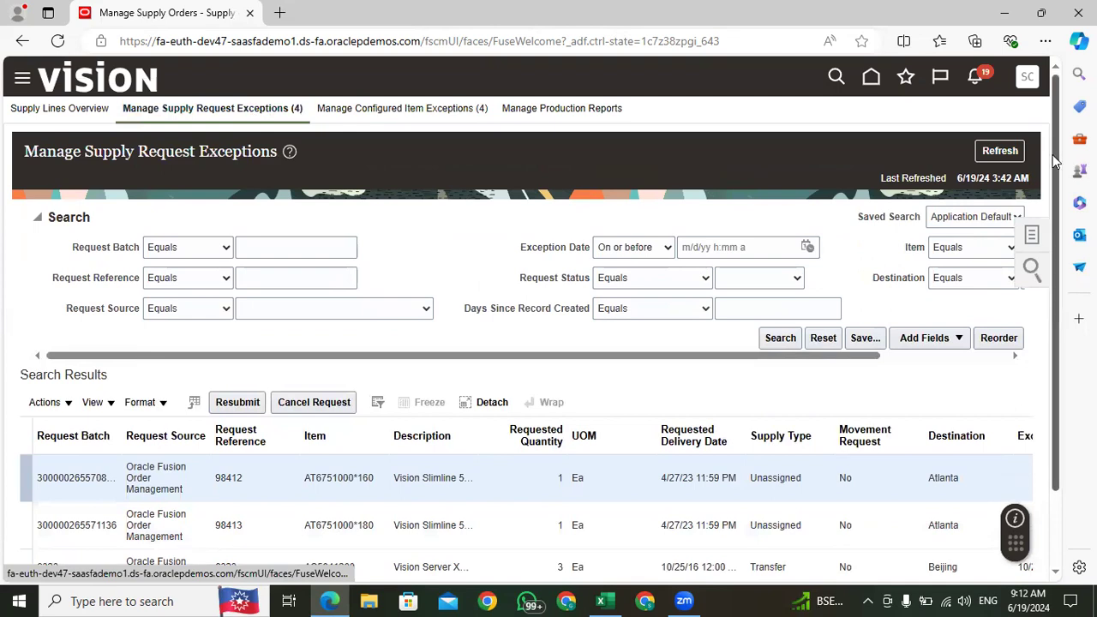
pyautogui.scroll(-1, 1059, 137)
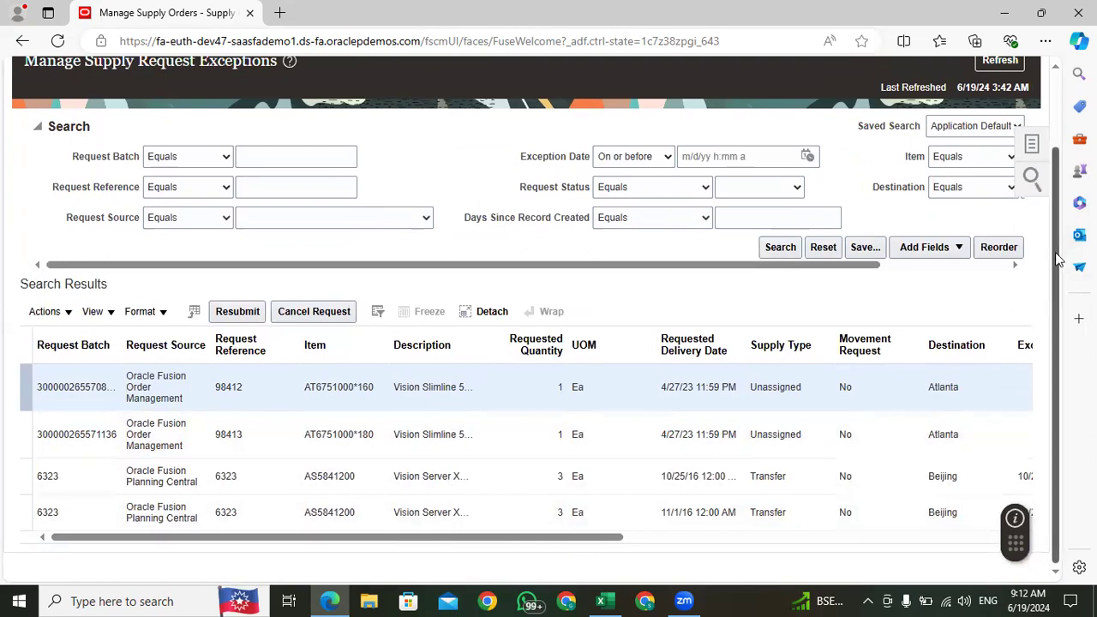
pyautogui.scroll(1, 1059, 258)
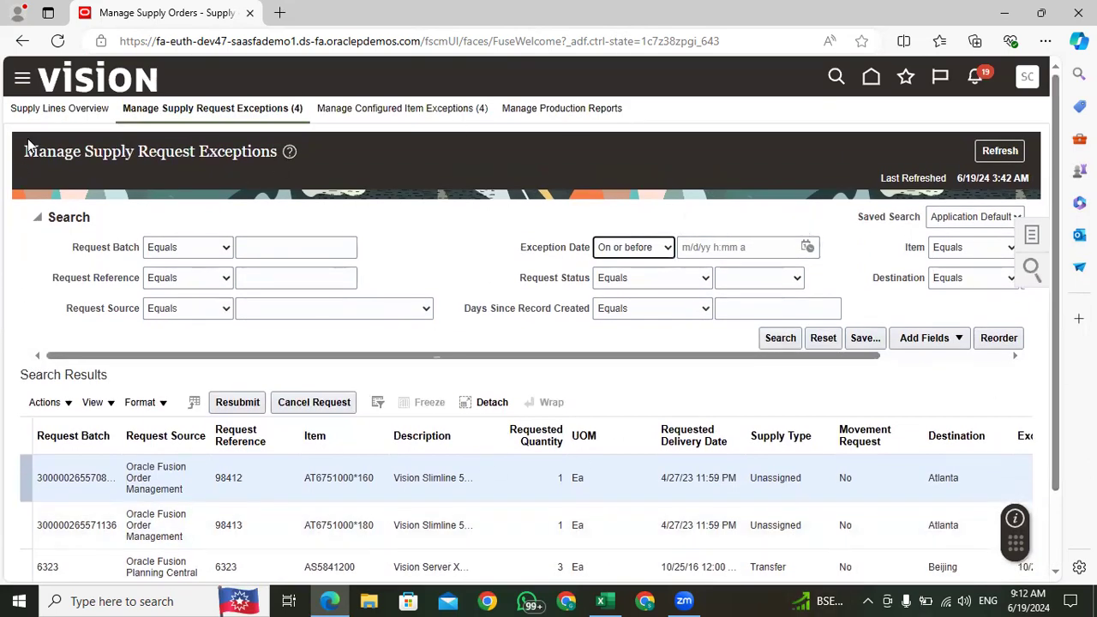
pyautogui.click(65, 110)
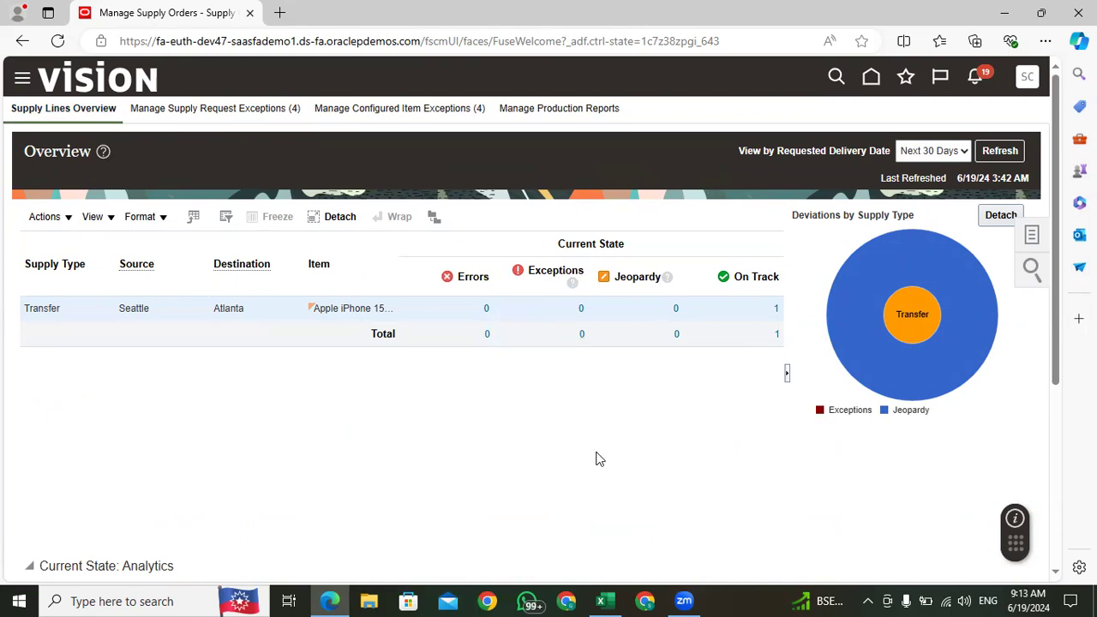
pyautogui.click(995, 153)
# Step: Open the on-track Seattle to Atlanta transfer in Manage Supply Lines and open its supply order details
pyautogui.click(1031, 235)
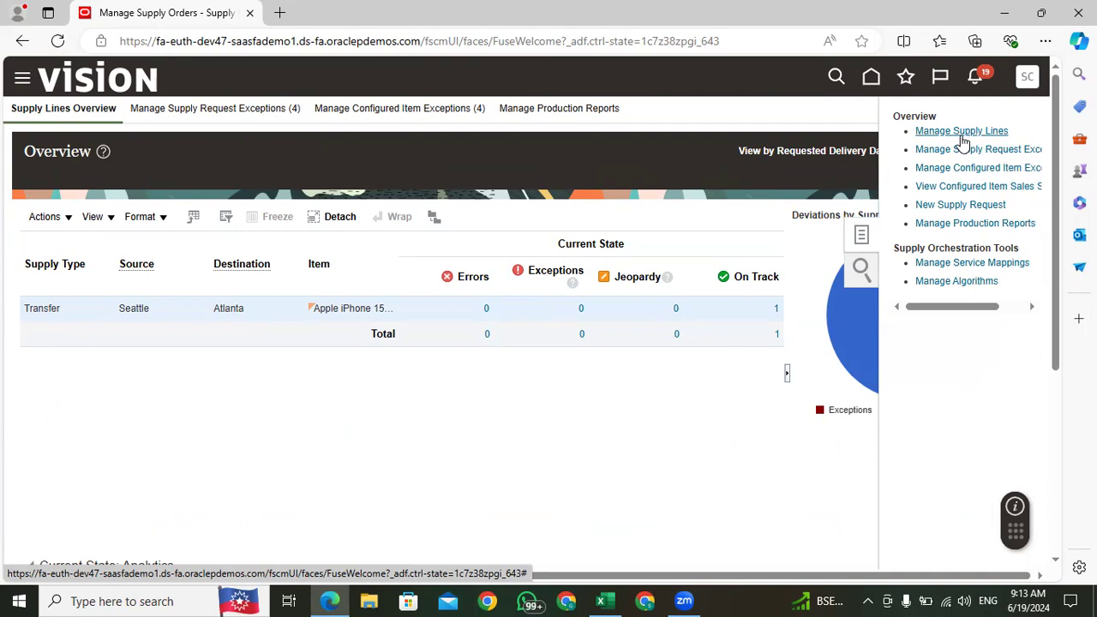
pyautogui.click(962, 135)
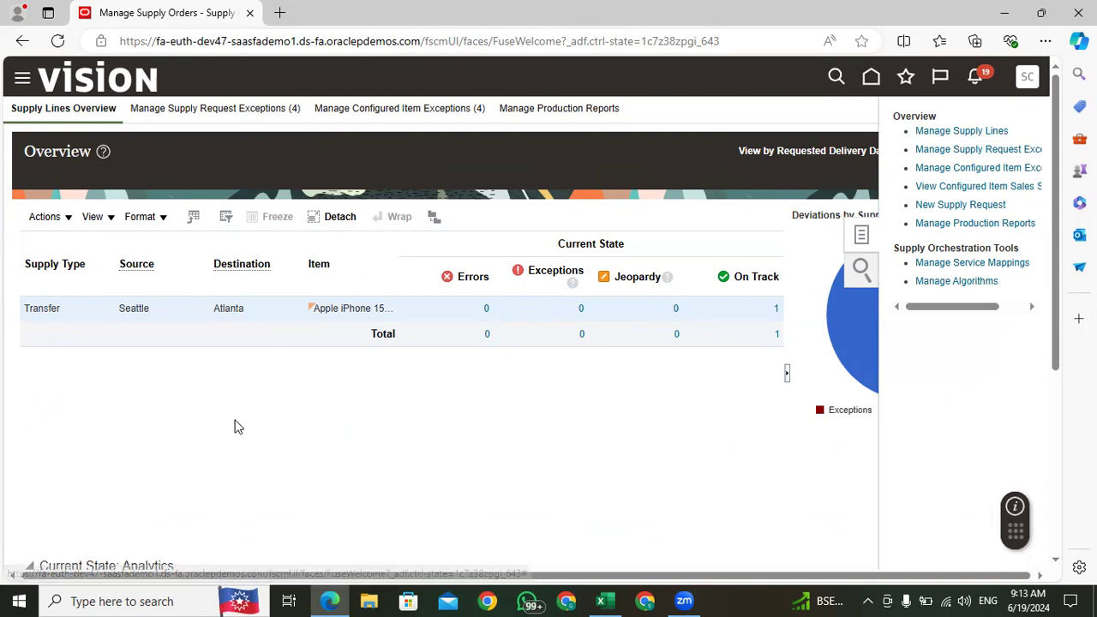
pyautogui.click(777, 308)
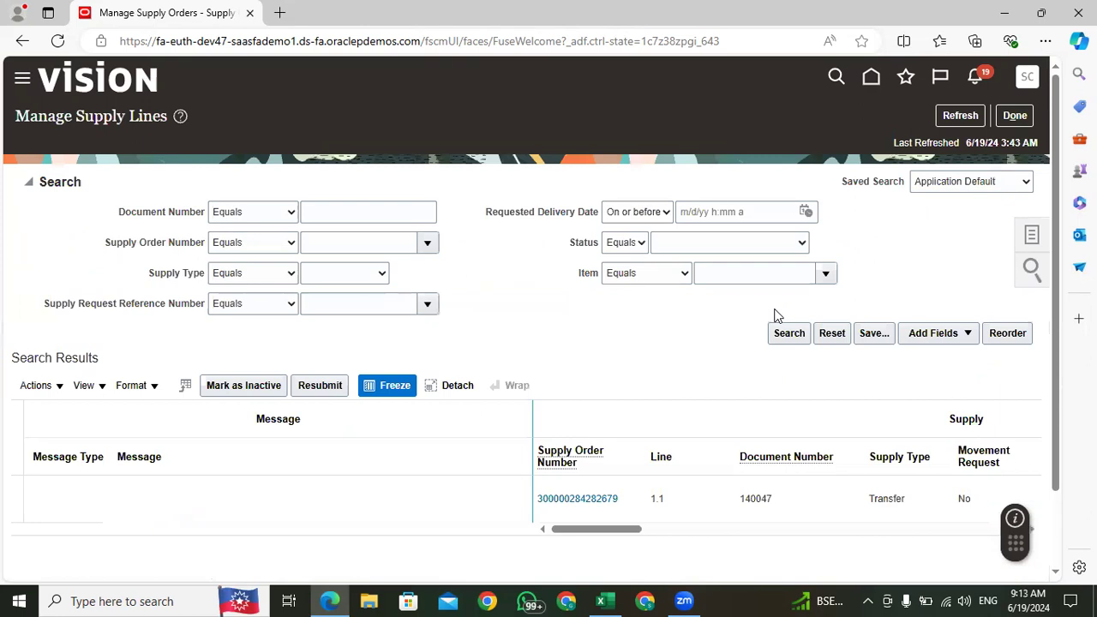
pyautogui.scroll(-1, 566, 341)
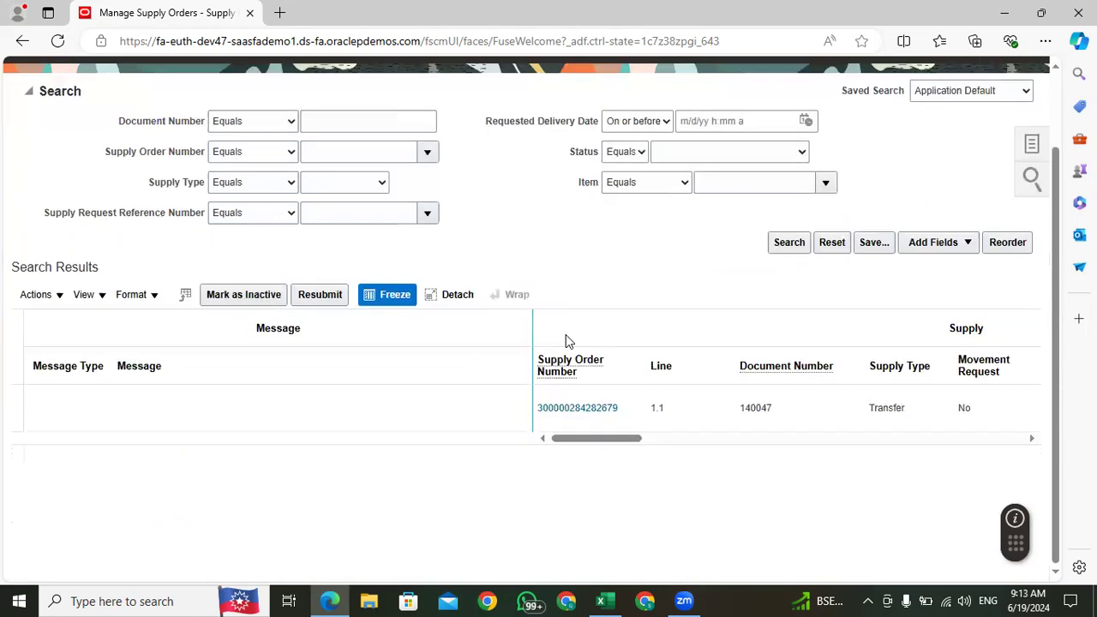
pyautogui.click(581, 412)
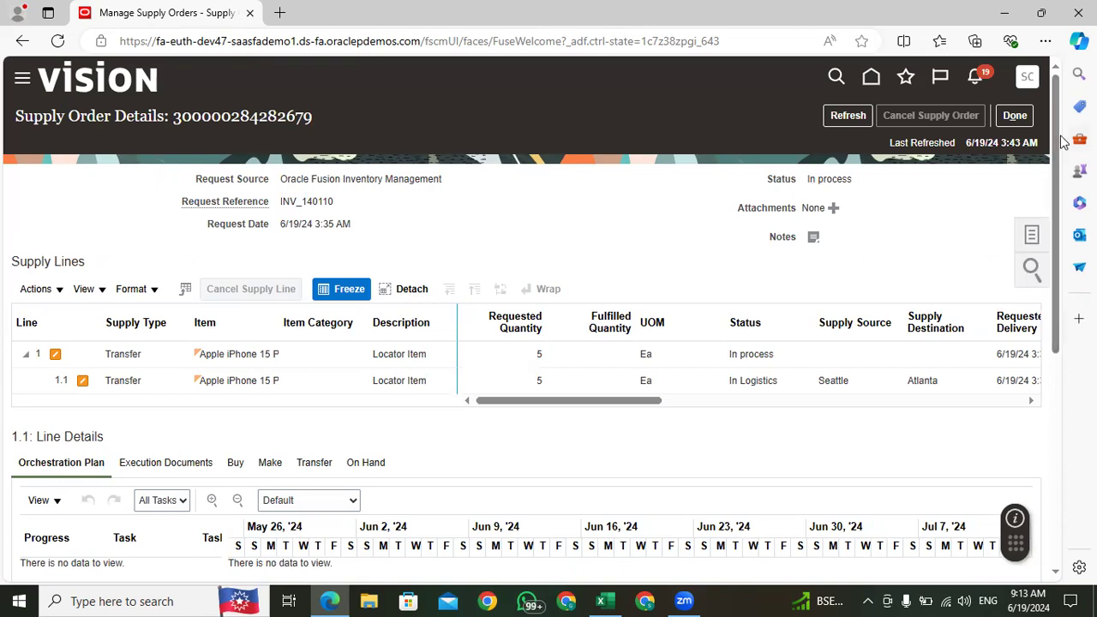
# Step: Select supply line 1.1 for the Apple iPhone 15 transfer and examine its status and orchestration plan
pyautogui.moveTo(1059, 131); pyautogui.dragTo(1049, 158)
pyautogui.click(598, 323)
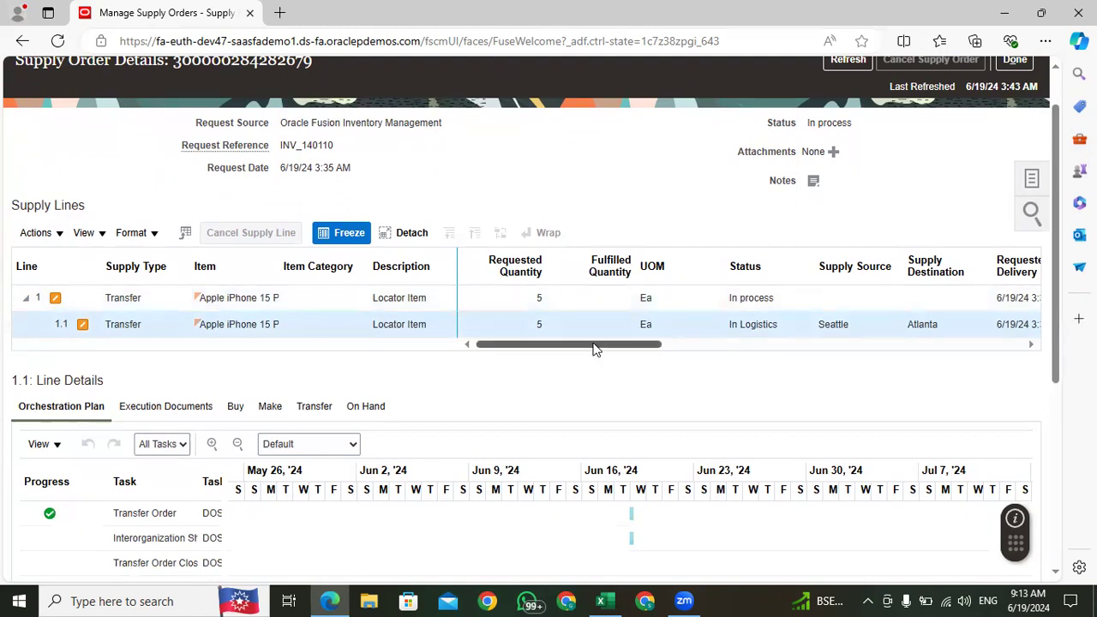
pyautogui.moveTo(594, 349); pyautogui.dragTo(608, 348)
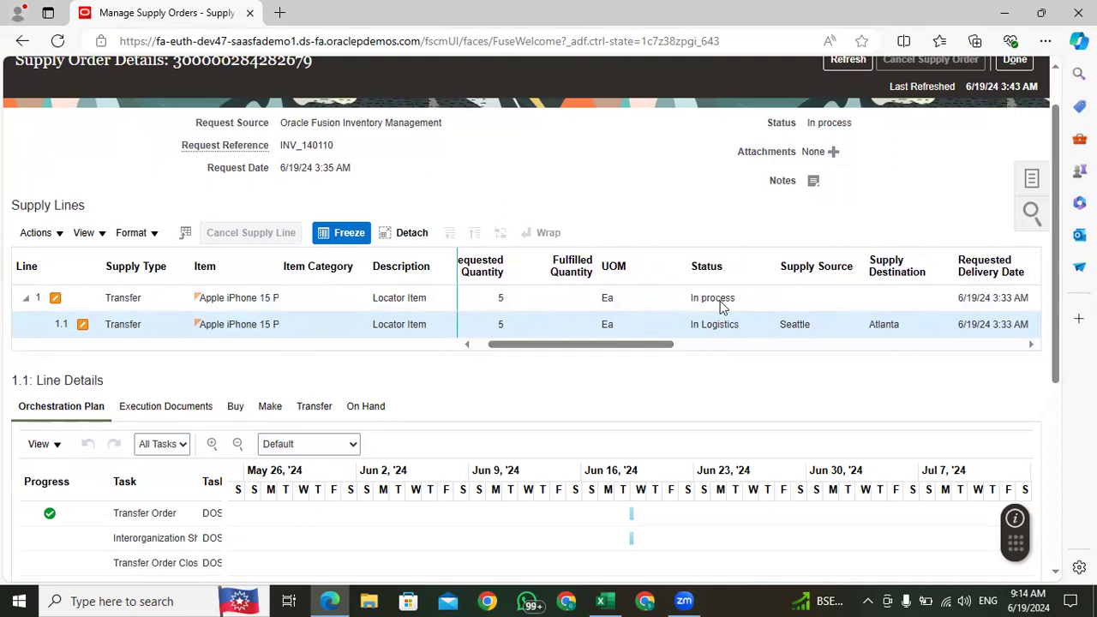
pyautogui.moveTo(1056, 136); pyautogui.dragTo(1054, 186)
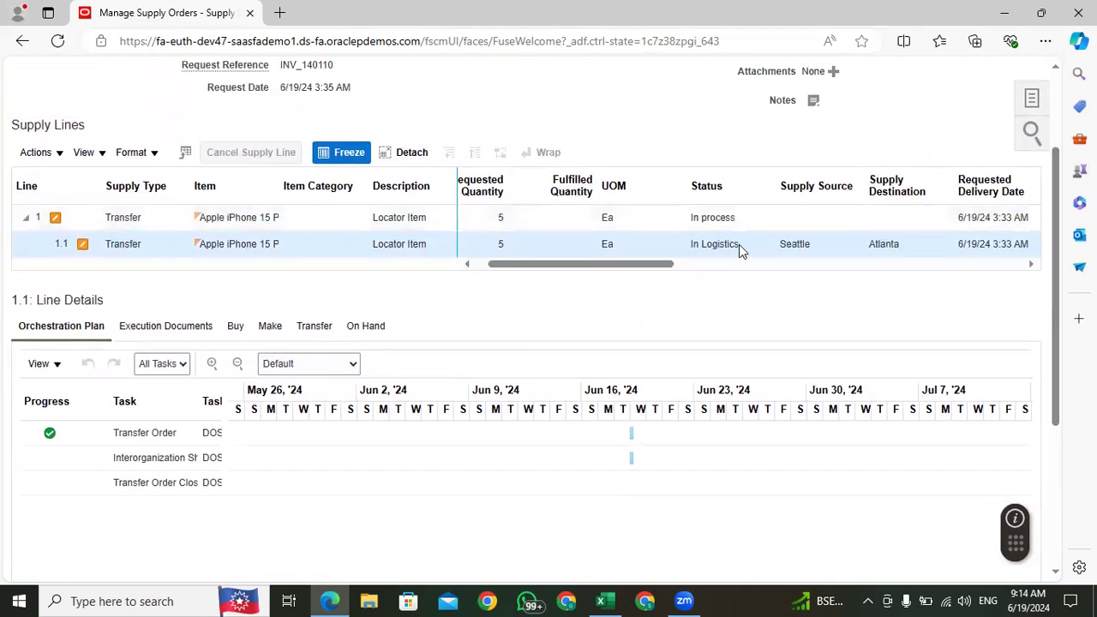
pyautogui.moveTo(740, 246); pyautogui.dragTo(688, 242)
pyautogui.click(768, 282)
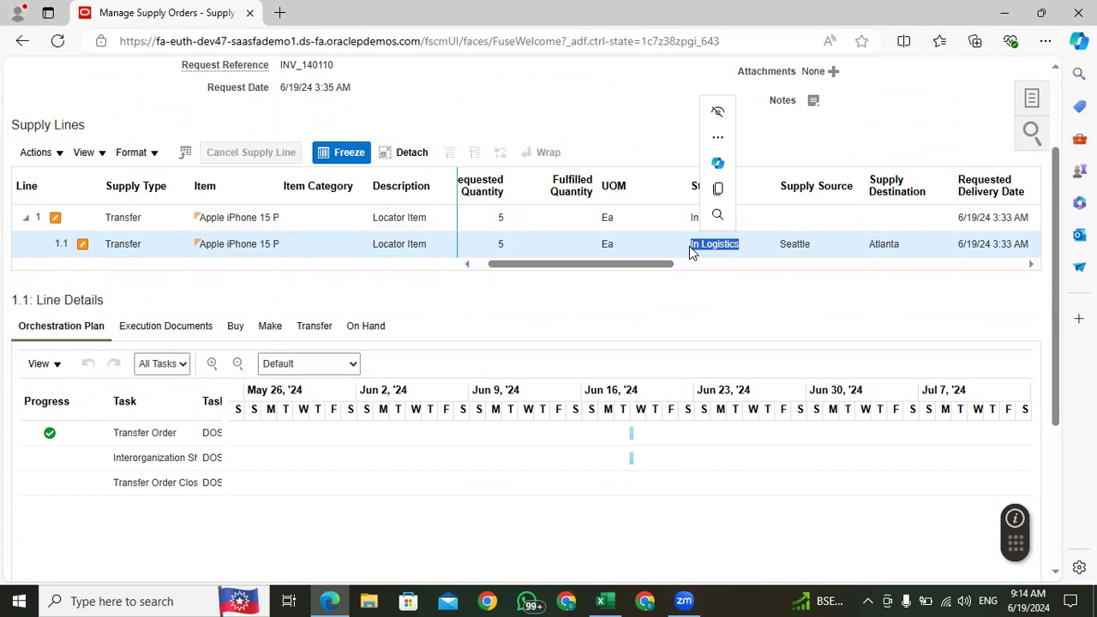
# Step: Copy the transfer order number from supply line 1.1's transfer details and record it in Excel cell E221, labelled "Transfer Order" in C221
pyautogui.click(317, 329)
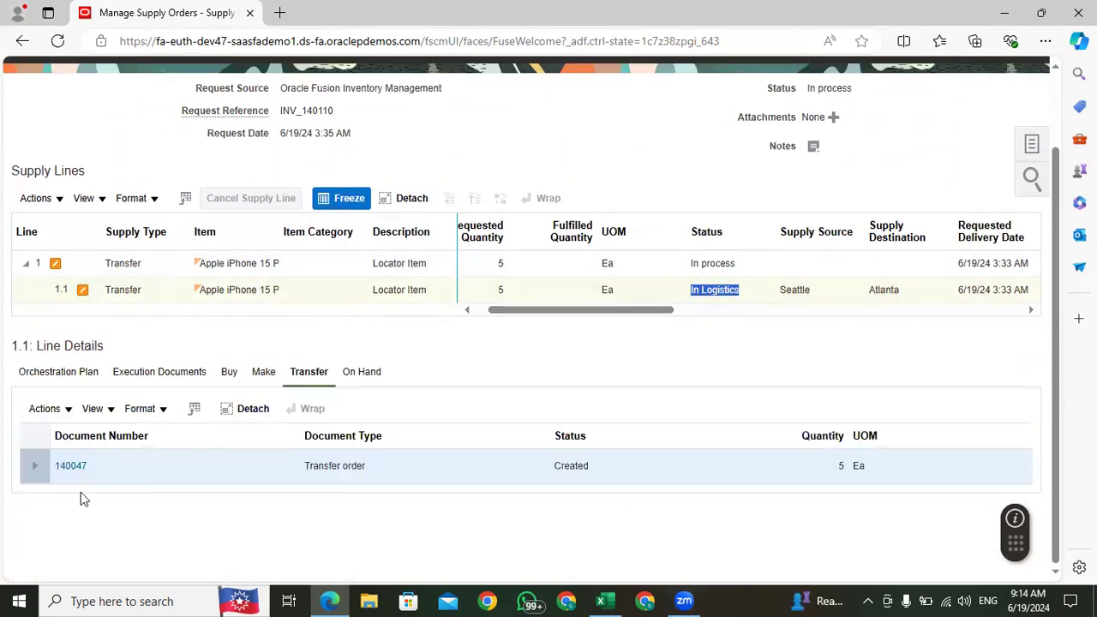
pyautogui.moveTo(86, 468); pyautogui.dragTo(54, 466)
pyautogui.hotkey('ctrl', 'c')
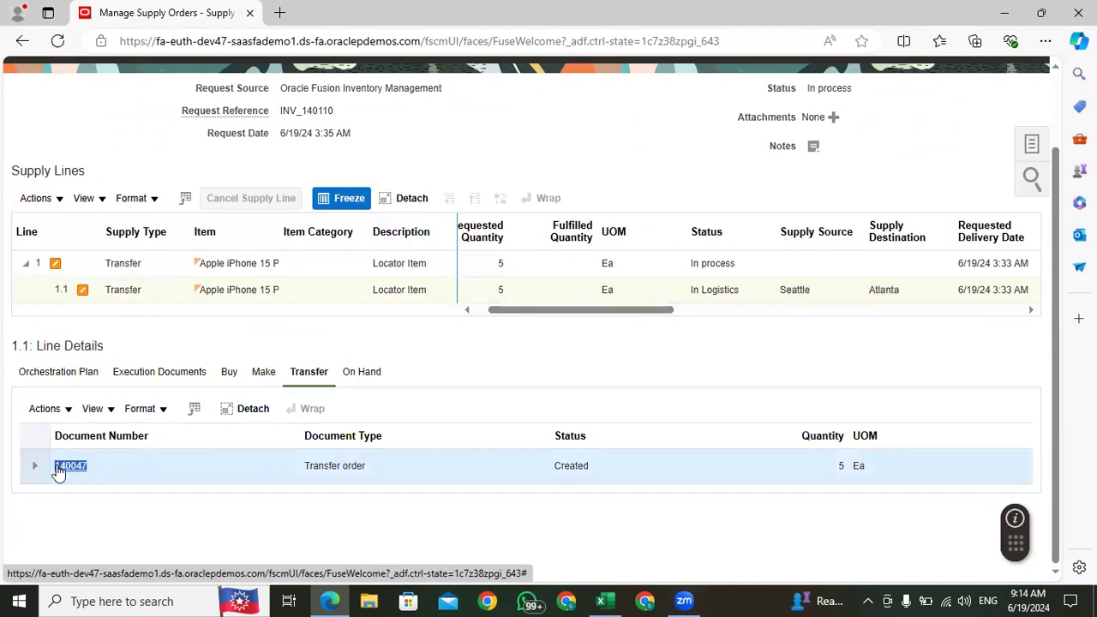
pyautogui.click(604, 600)
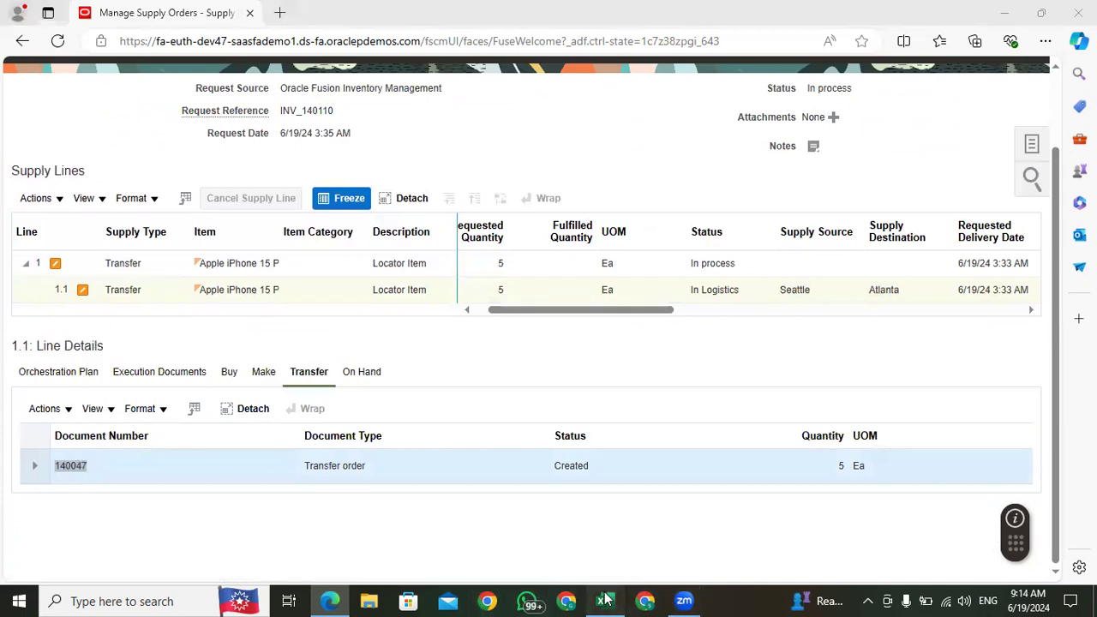
pyautogui.click(342, 361)
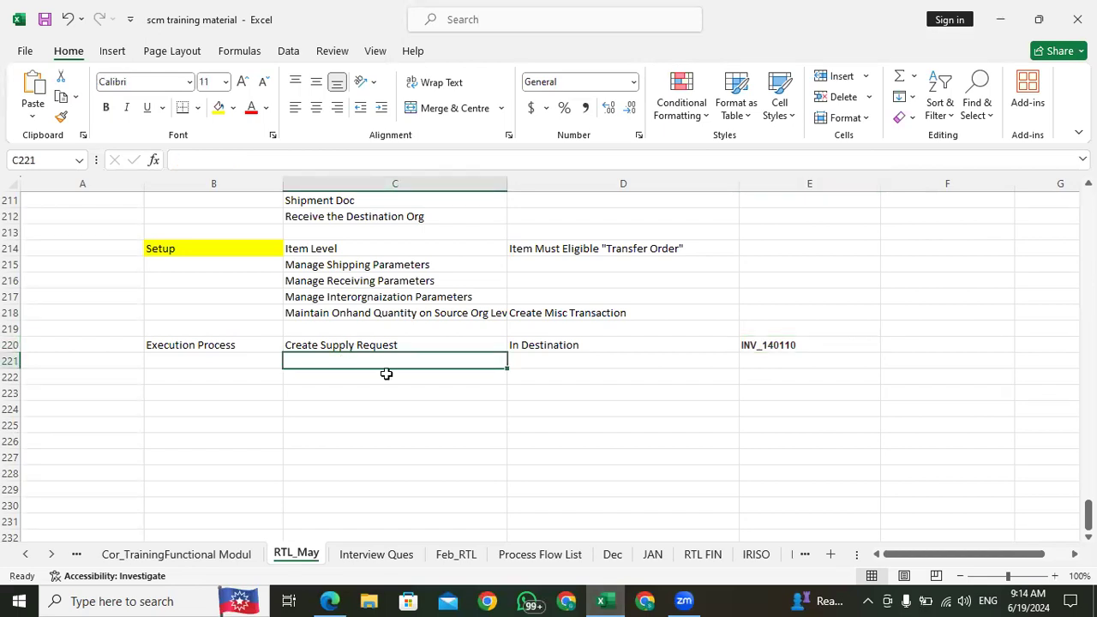
pyautogui.write('Transfer Orde')
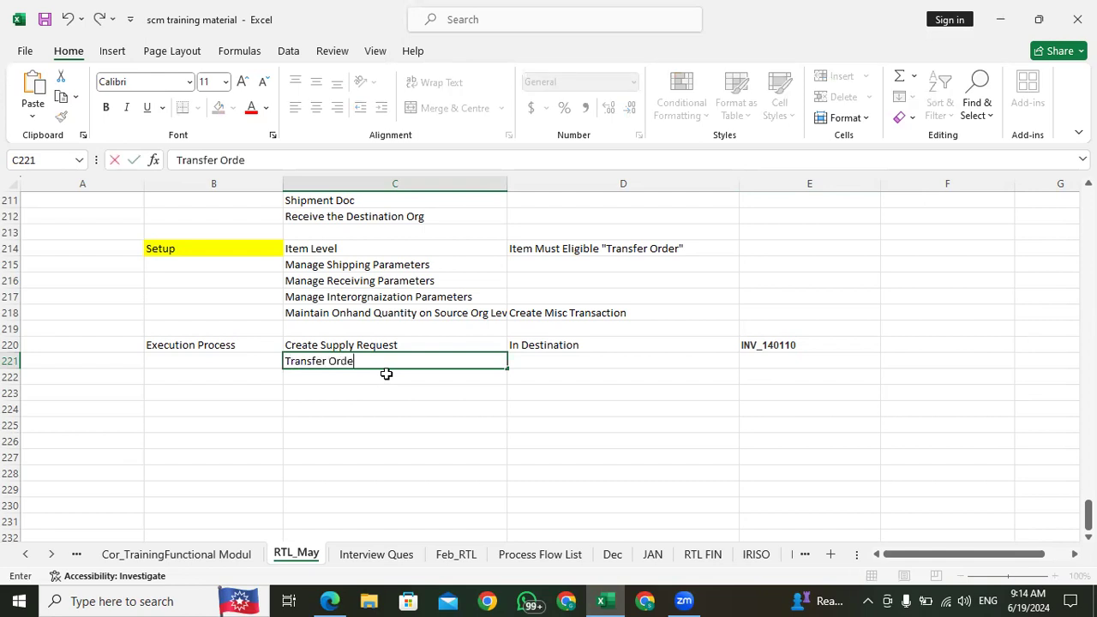
pyautogui.click(785, 360)
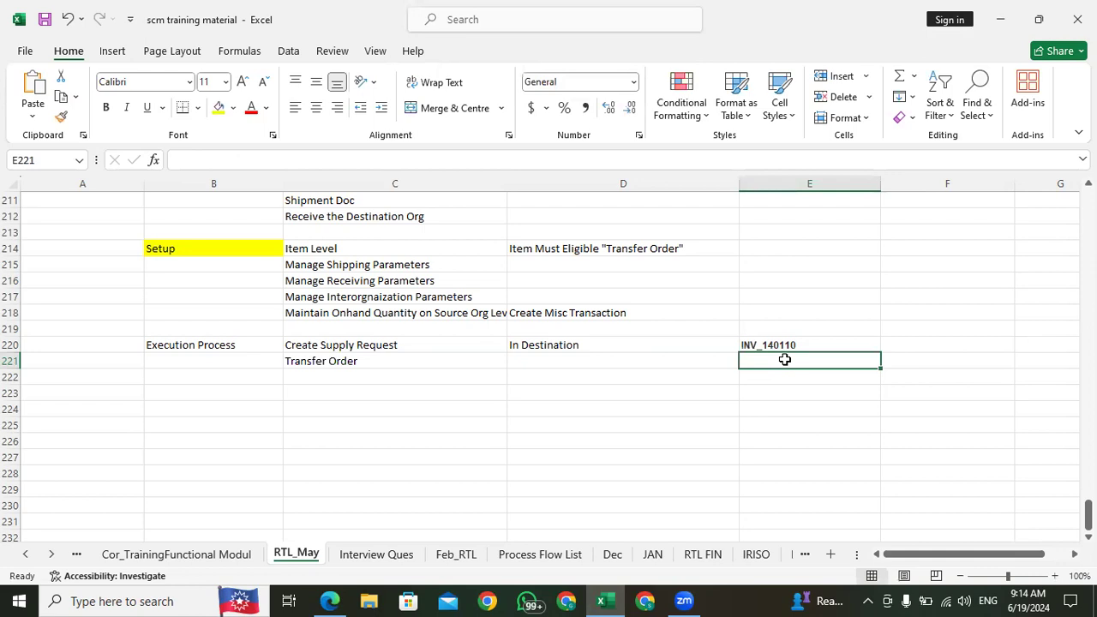
pyautogui.hotkey('ctrl', 'v')
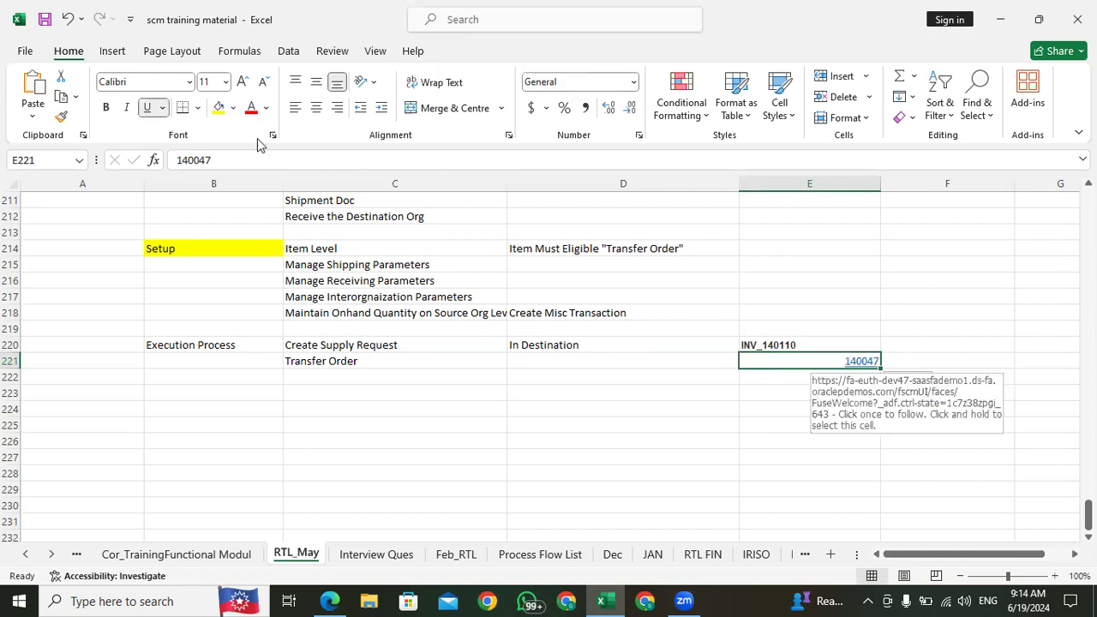
# Step: Remove the hyperlink from the transfer order number in cell E221 and left-align it
pyautogui.click(295, 107)
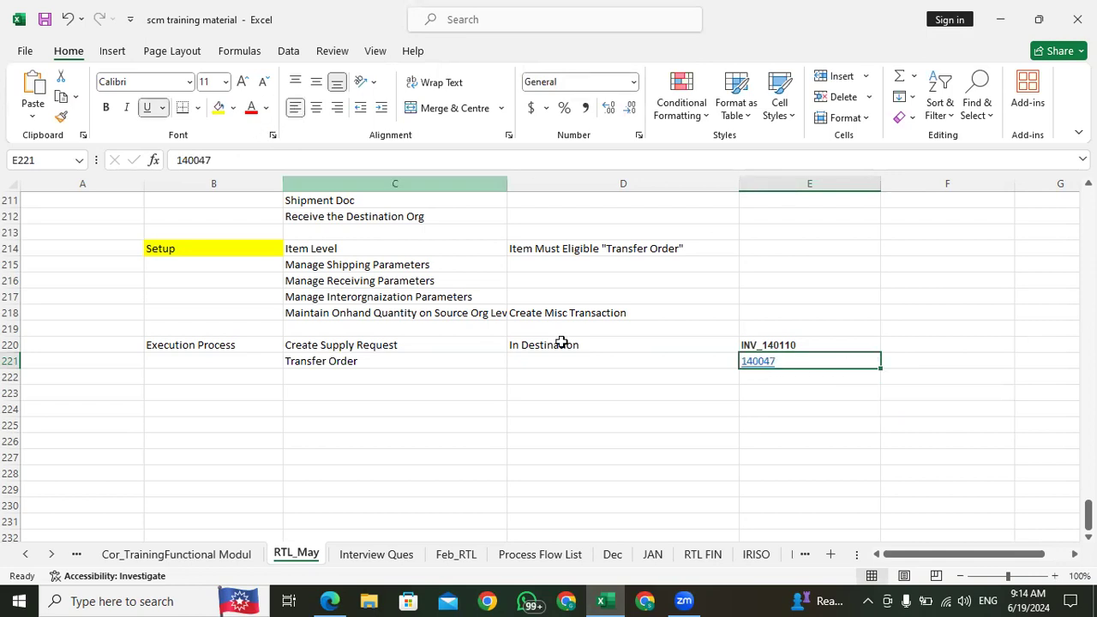
pyautogui.rightClick(793, 364)
pyautogui.click(862, 571)
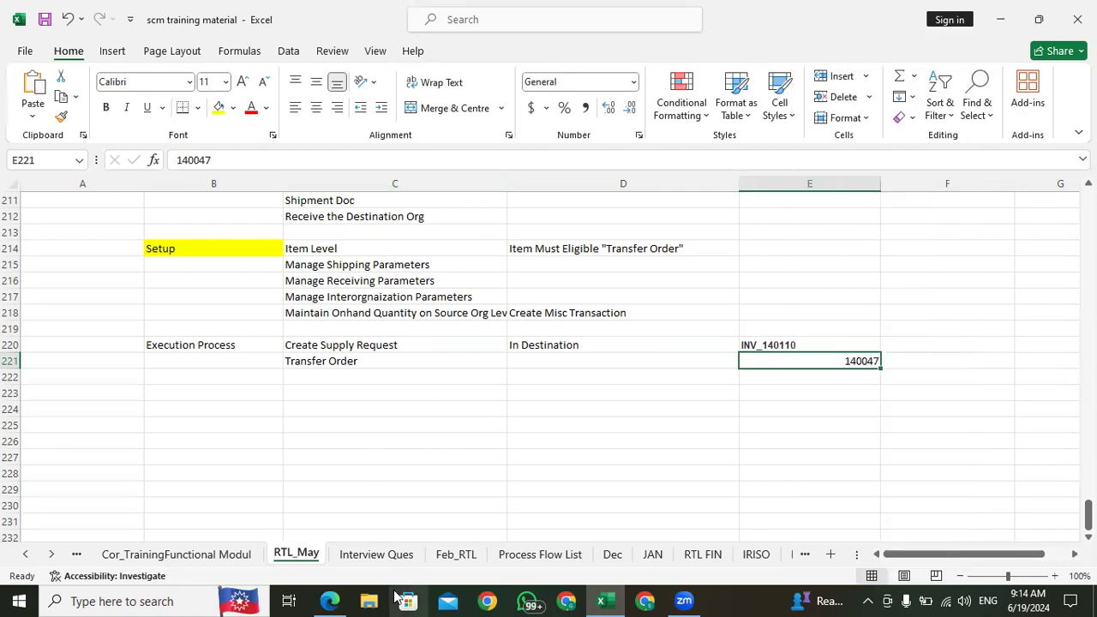
pyautogui.click(295, 107)
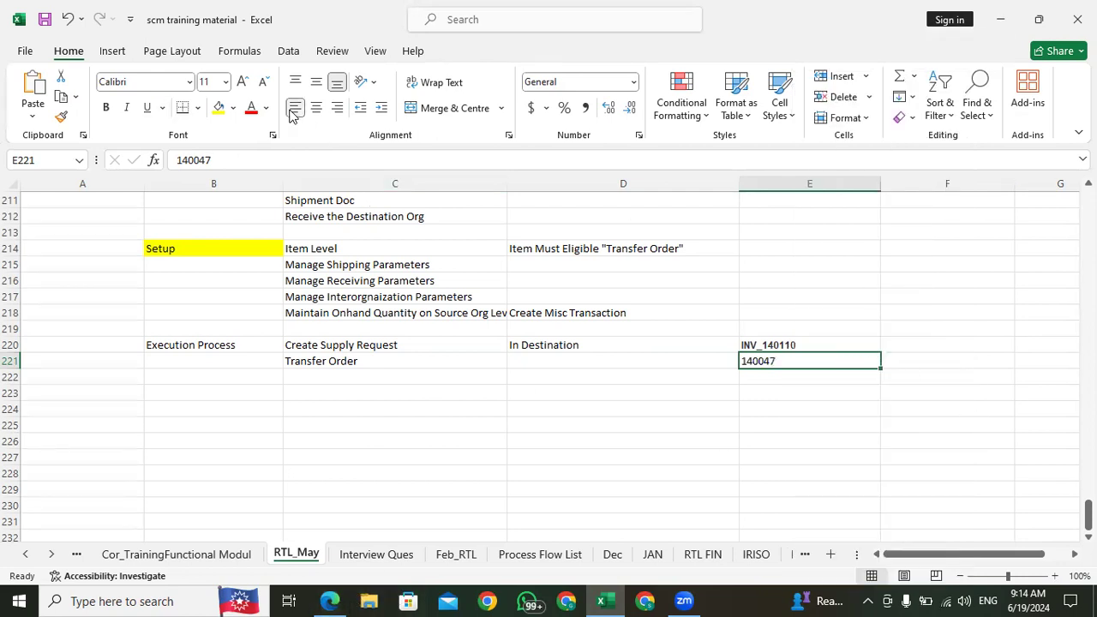
# Step: Switch back to Oracle Fusion, check line 1.1's supply source and destination, and open its transfer order for review
pyautogui.click(329, 601)
pyautogui.click(471, 515)
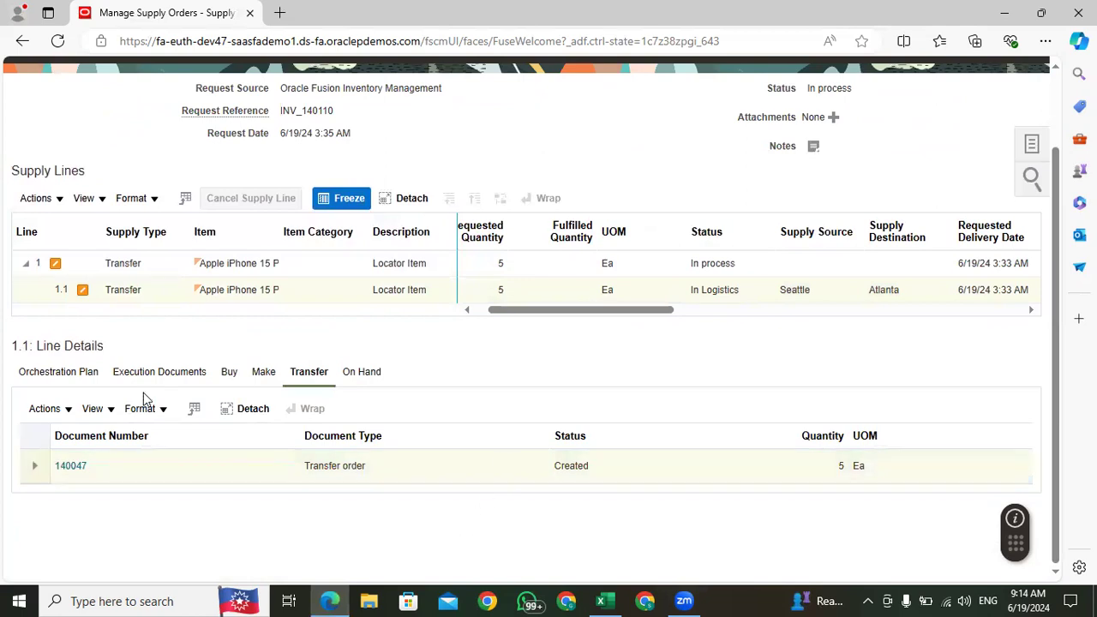
pyautogui.click(66, 468)
pyautogui.moveTo(643, 311); pyautogui.dragTo(663, 314)
pyautogui.moveTo(751, 290); pyautogui.dragTo(717, 289)
pyautogui.moveTo(838, 289); pyautogui.dragTo(806, 289)
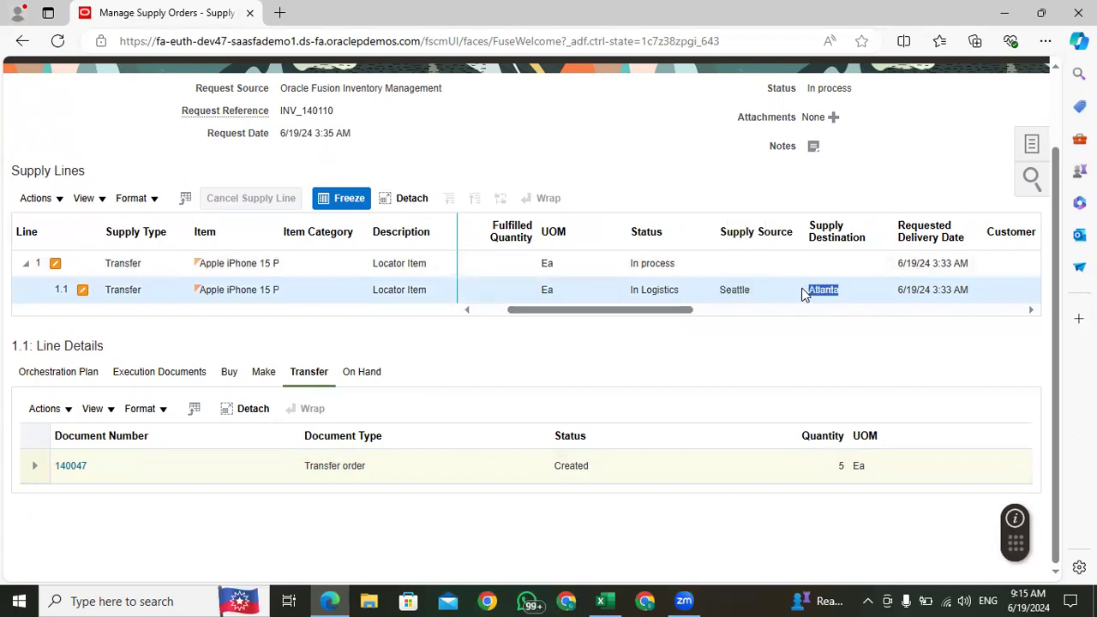
pyautogui.click(735, 288)
pyautogui.moveTo(835, 289); pyautogui.dragTo(800, 292)
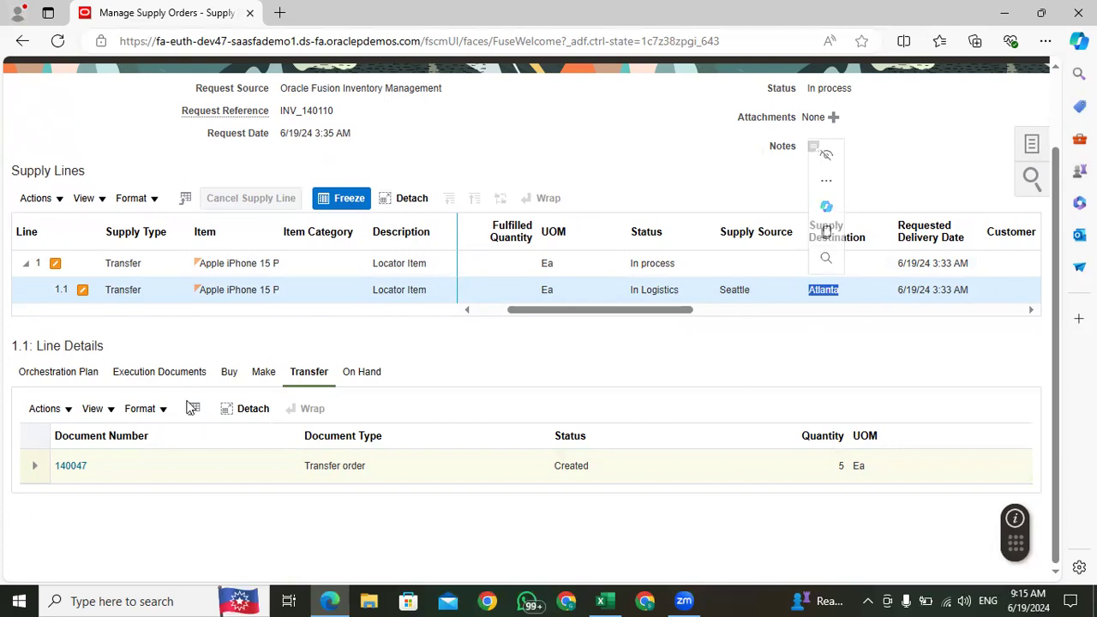
pyautogui.click(68, 466)
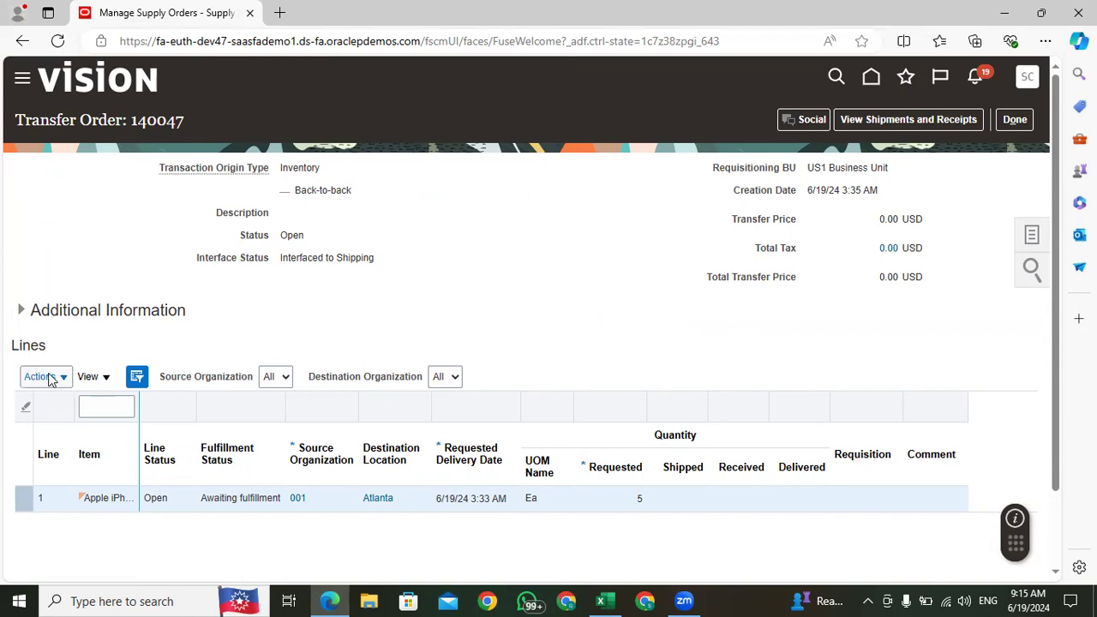
# Step: Close the transfer order and the supply order details to return to the Supply Lines Overview
pyautogui.click(1020, 120)
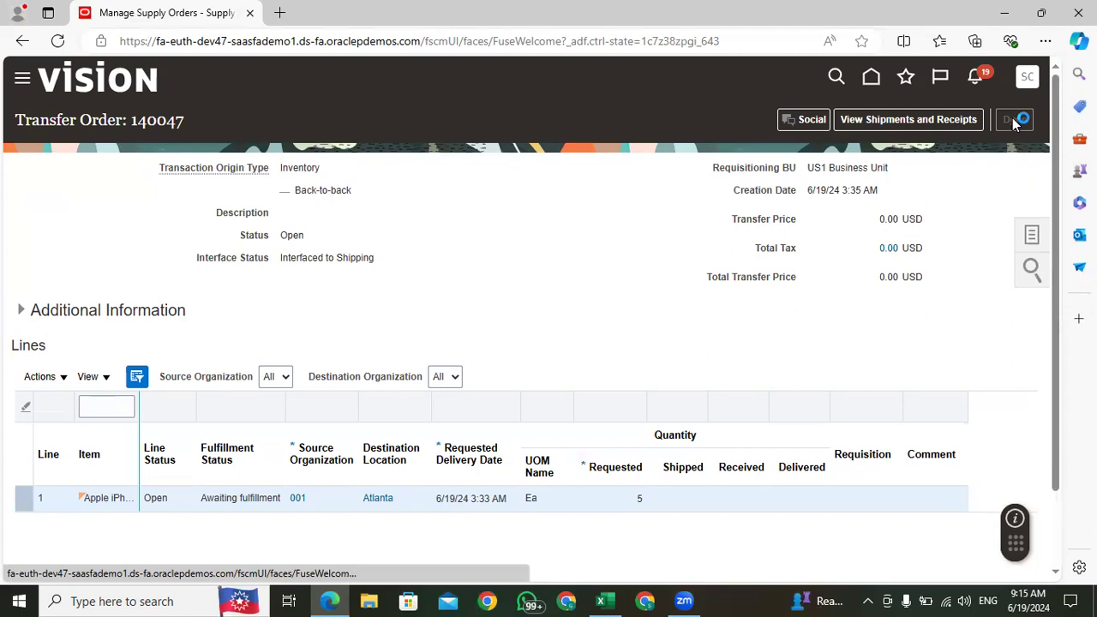
pyautogui.scroll(-2, 486, 446)
pyautogui.scroll(2, 768, 416)
pyautogui.click(1009, 118)
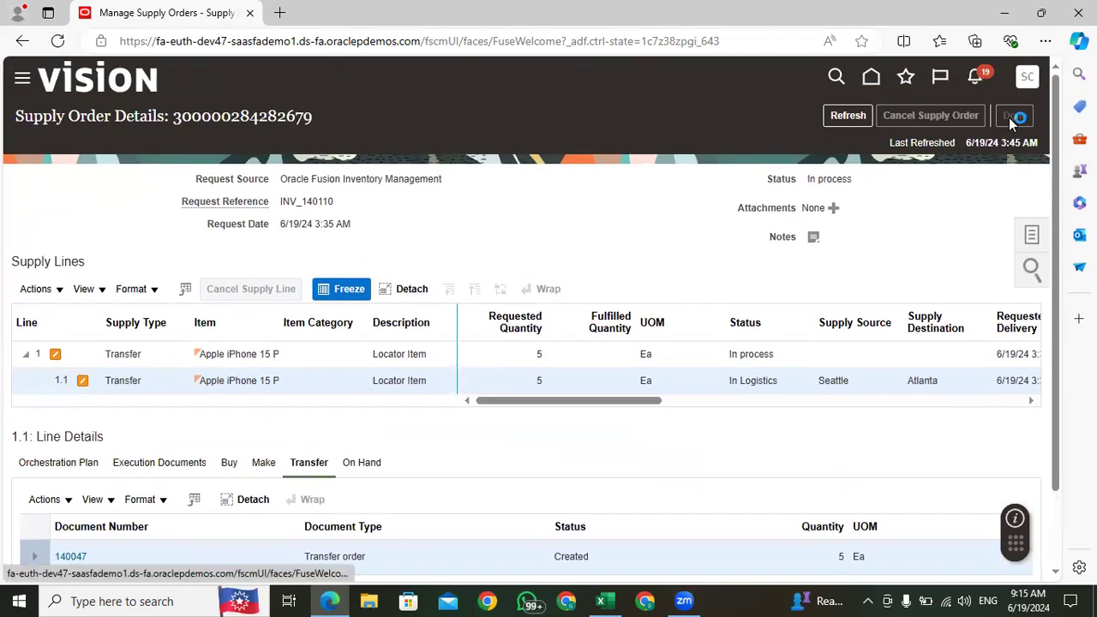
pyautogui.click(1009, 117)
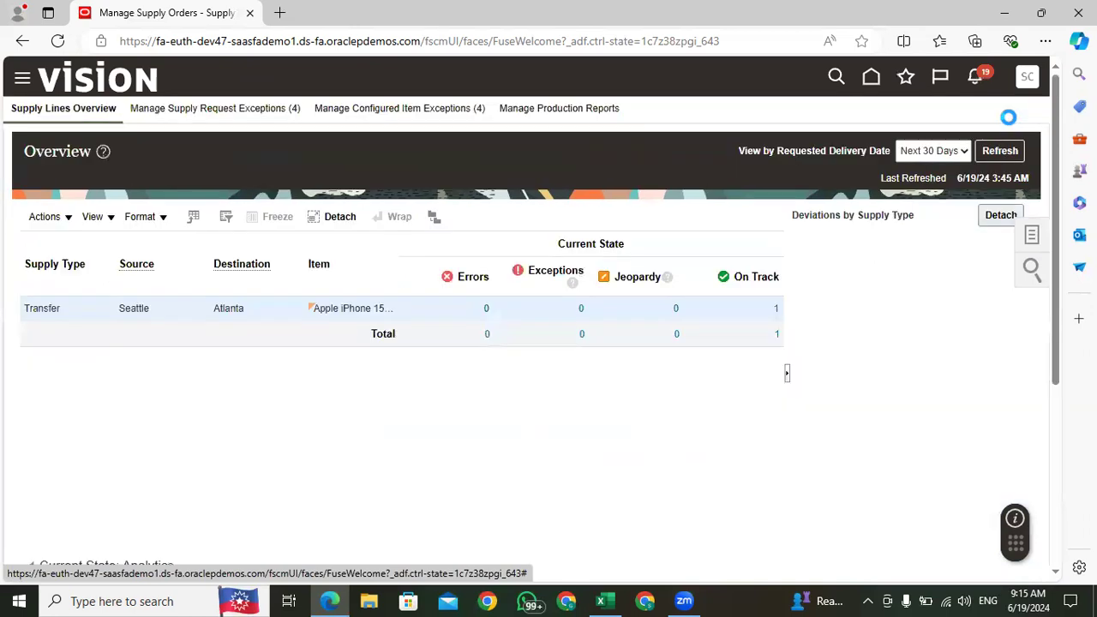
pyautogui.click(1033, 237)
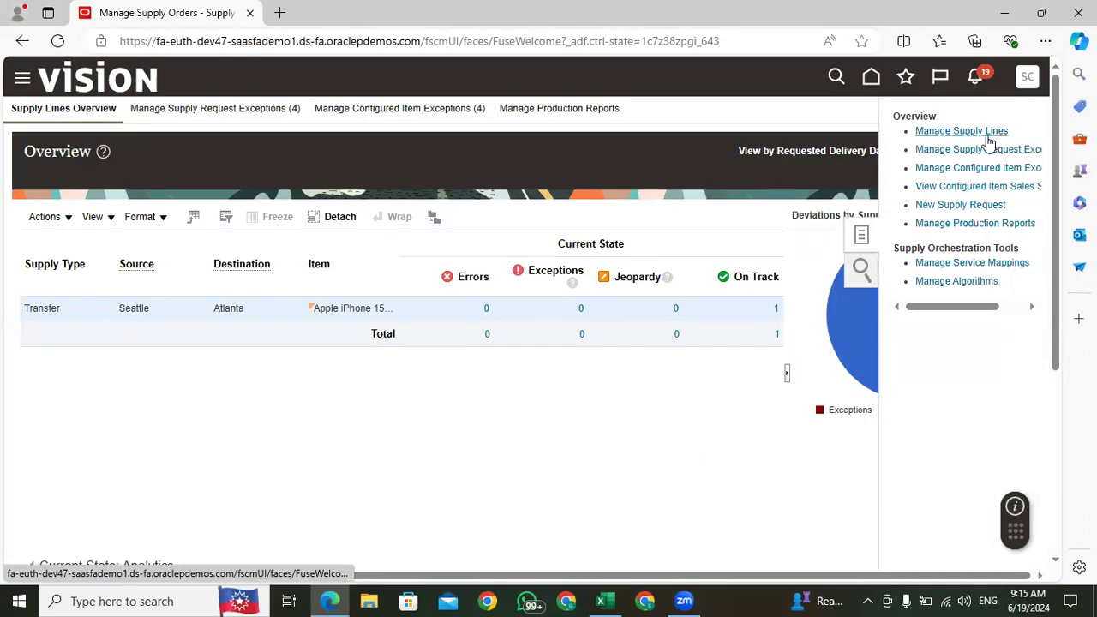
pyautogui.click(965, 206)
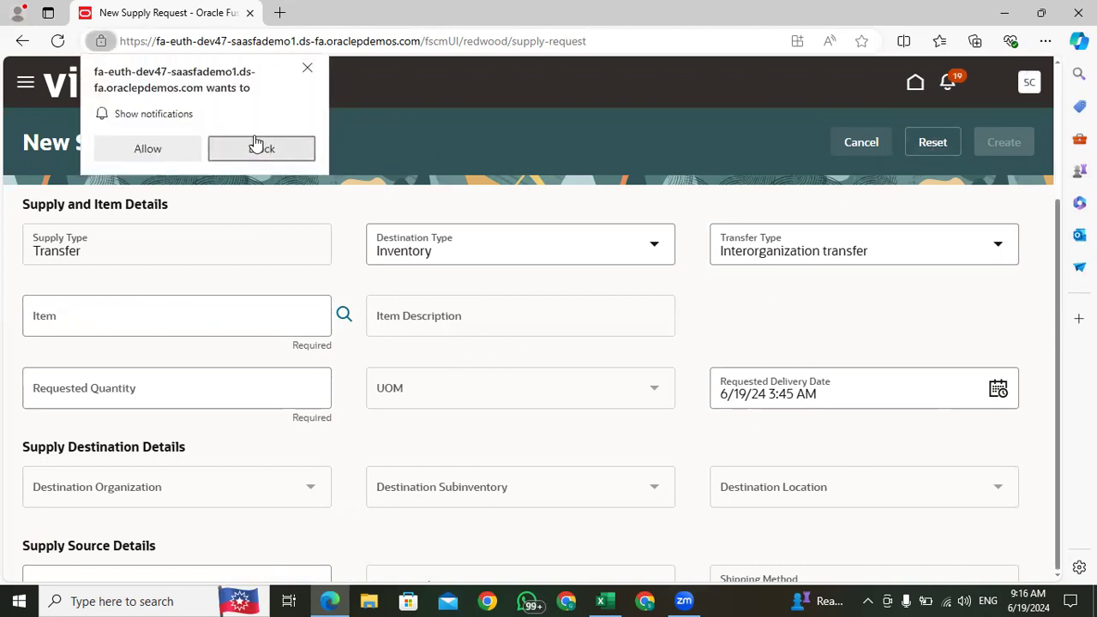
pyautogui.click(305, 72)
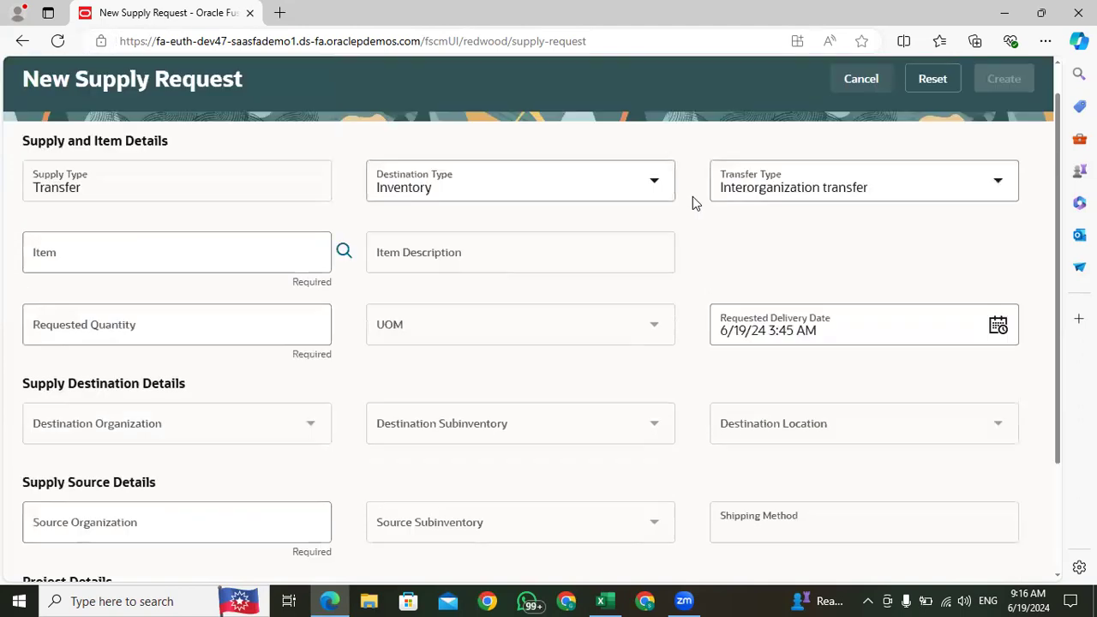
pyautogui.click(862, 147)
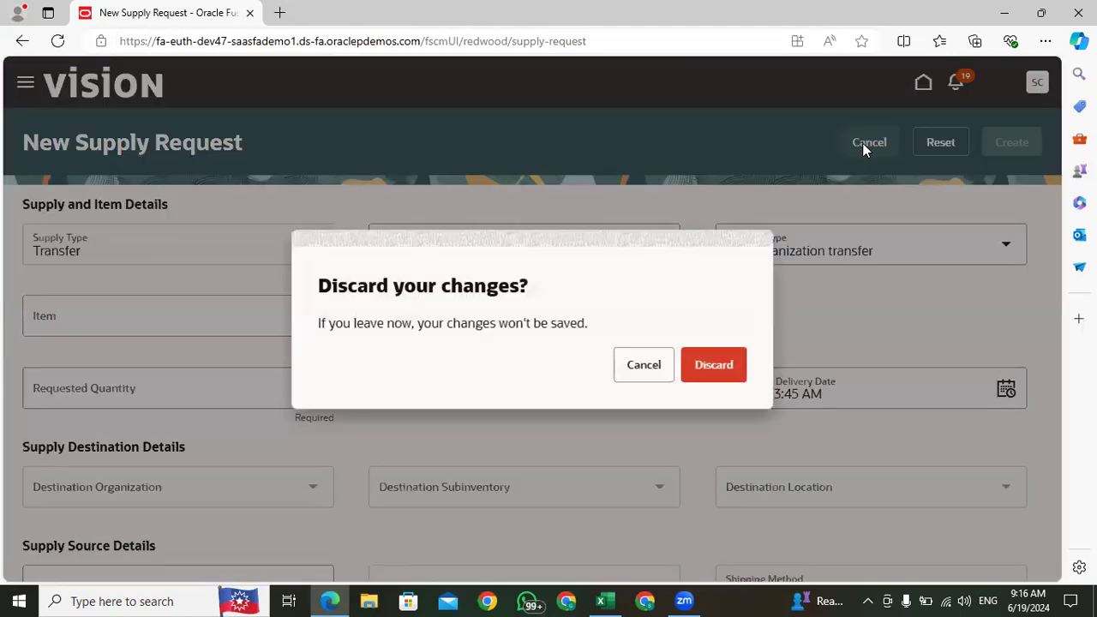
pyautogui.click(634, 370)
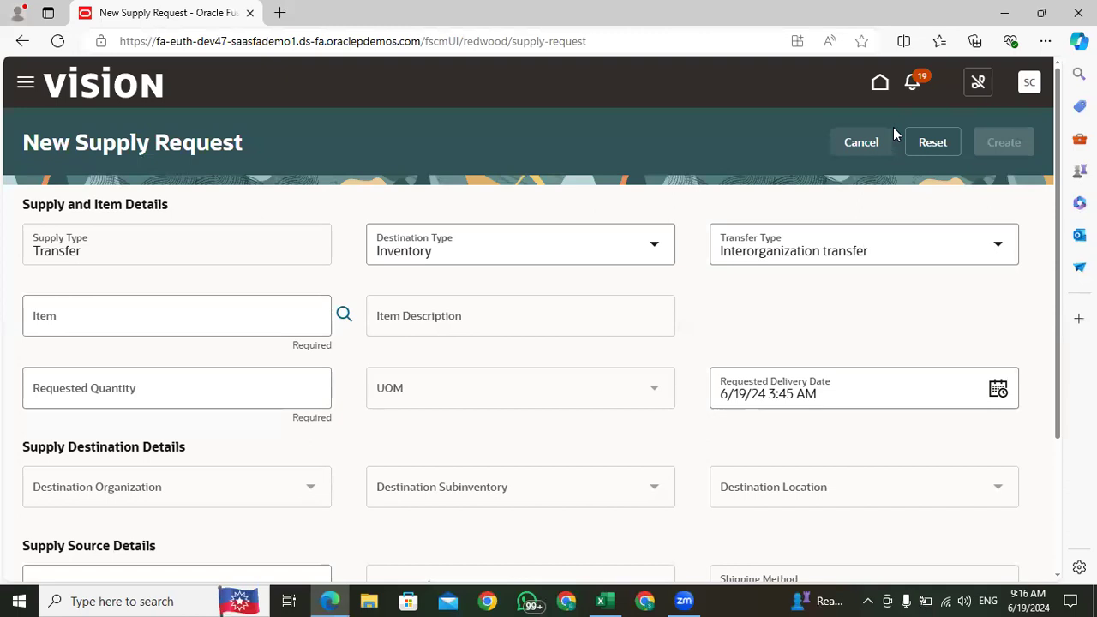
pyautogui.click(880, 83)
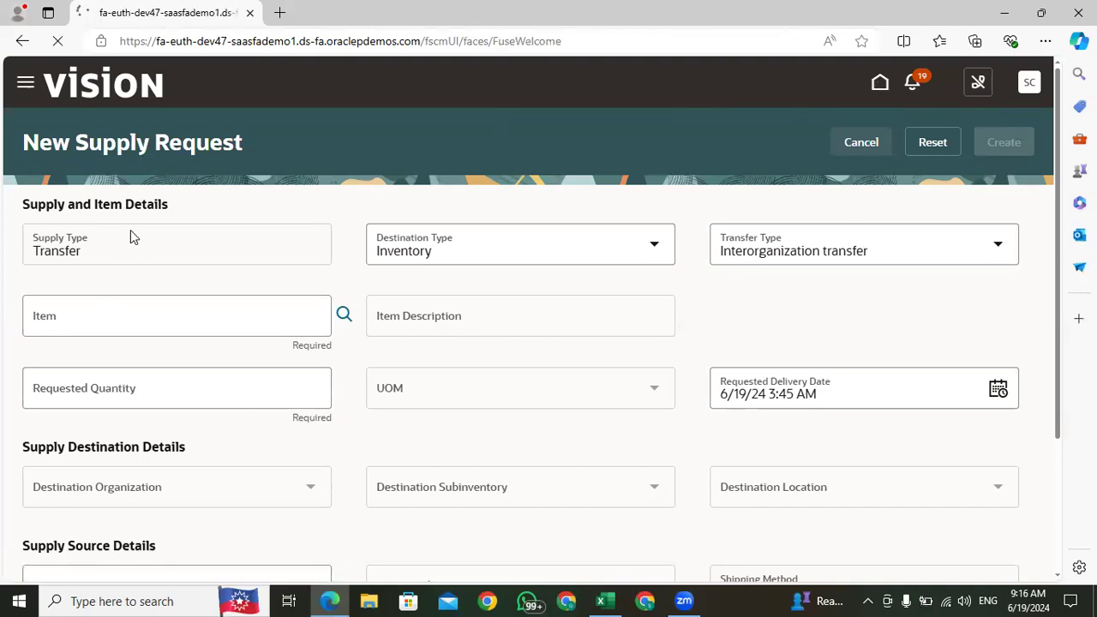
# Step: Reopen the Supply Orchestration work area from the home page and review its available tasks
pyautogui.scroll(-10, 833, 372)
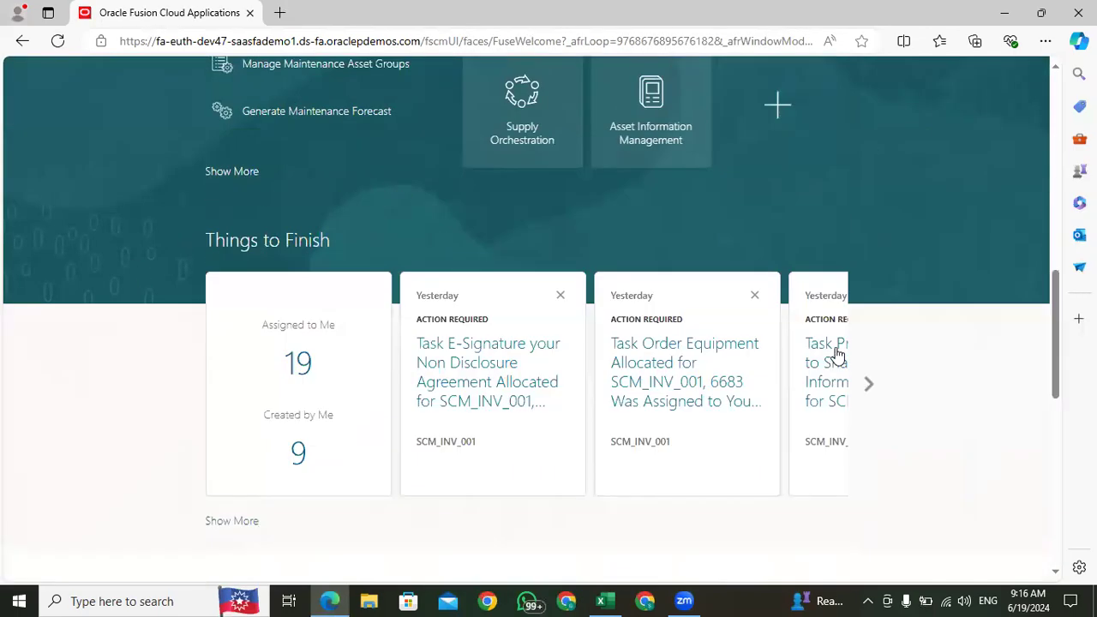
pyautogui.scroll(5, 561, 365)
pyautogui.click(539, 366)
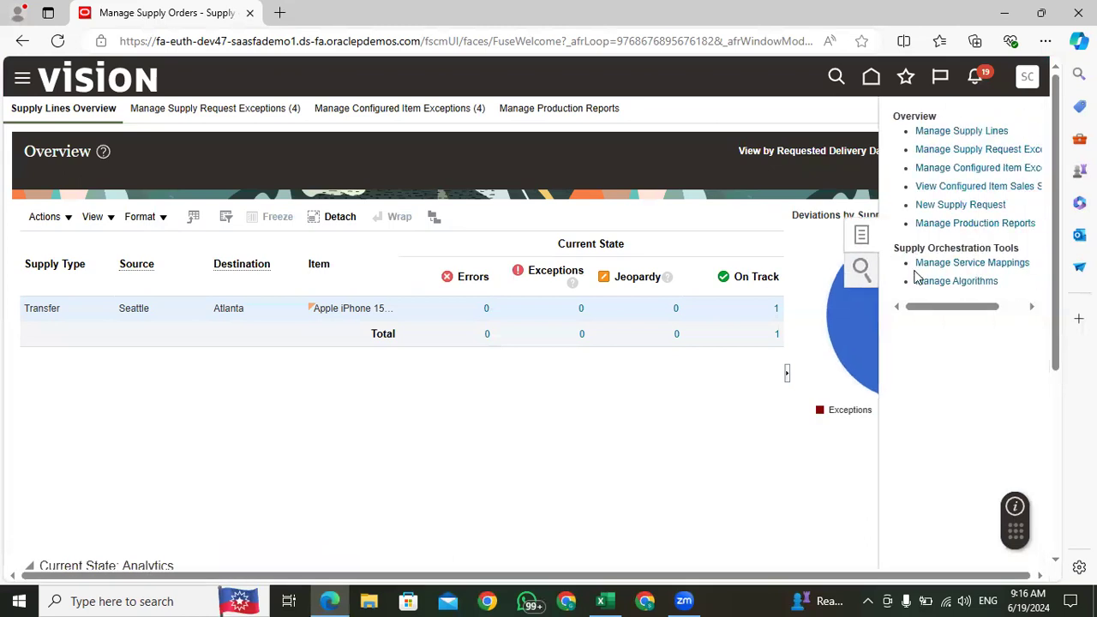
pyautogui.moveTo(956, 315); pyautogui.dragTo(928, 324)
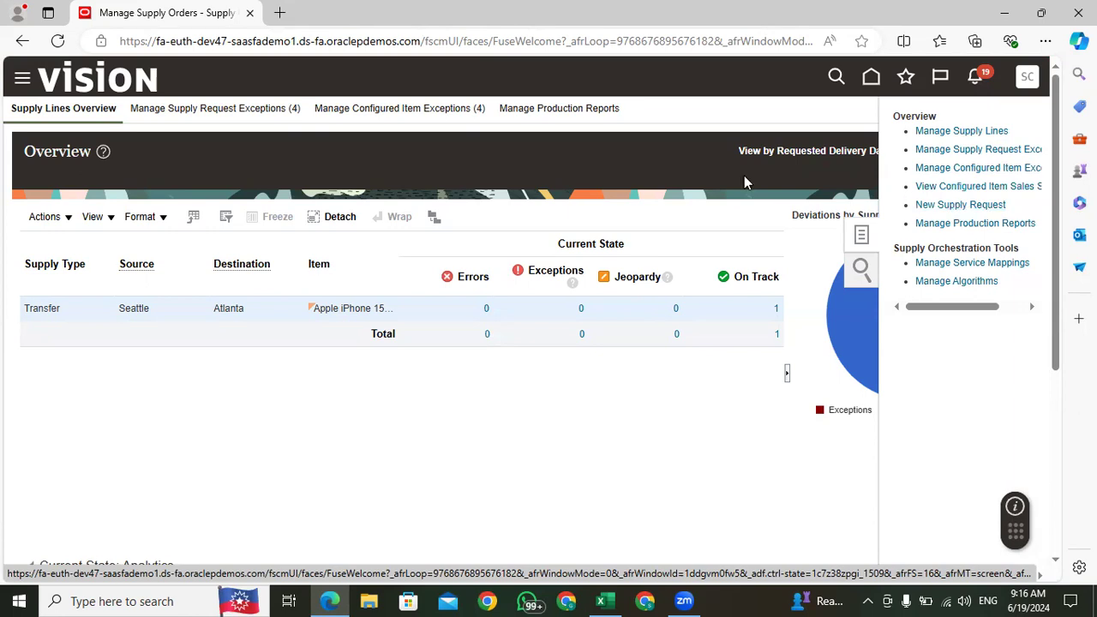
# Step: Return to the home page, open the Inventory Management work area, and check the execution process notes in Excel
pyautogui.click(870, 76)
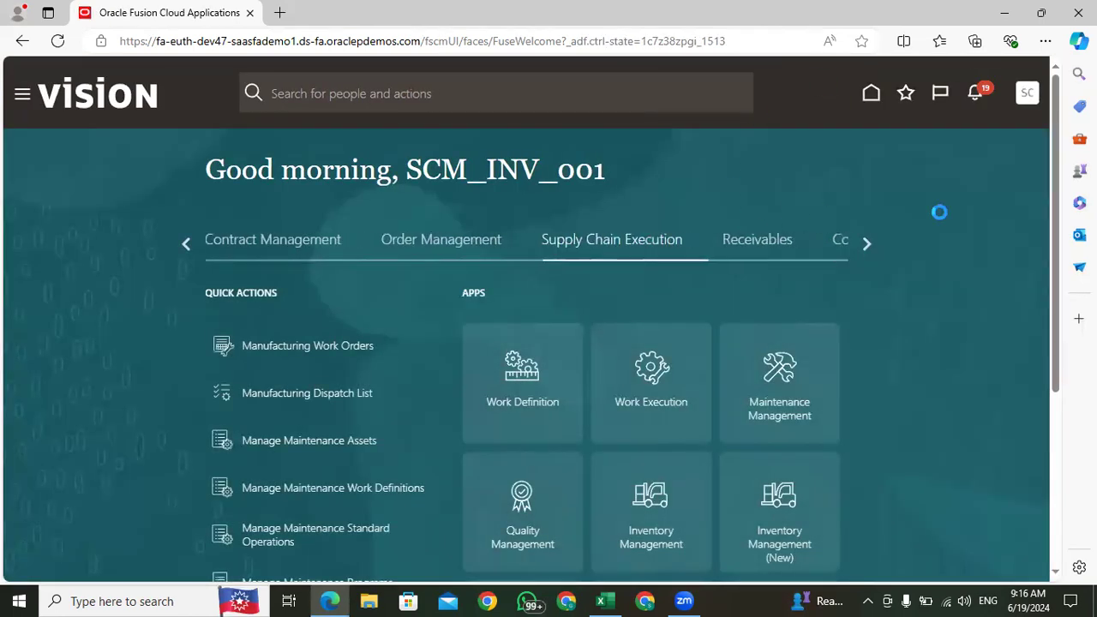
pyautogui.click(864, 243)
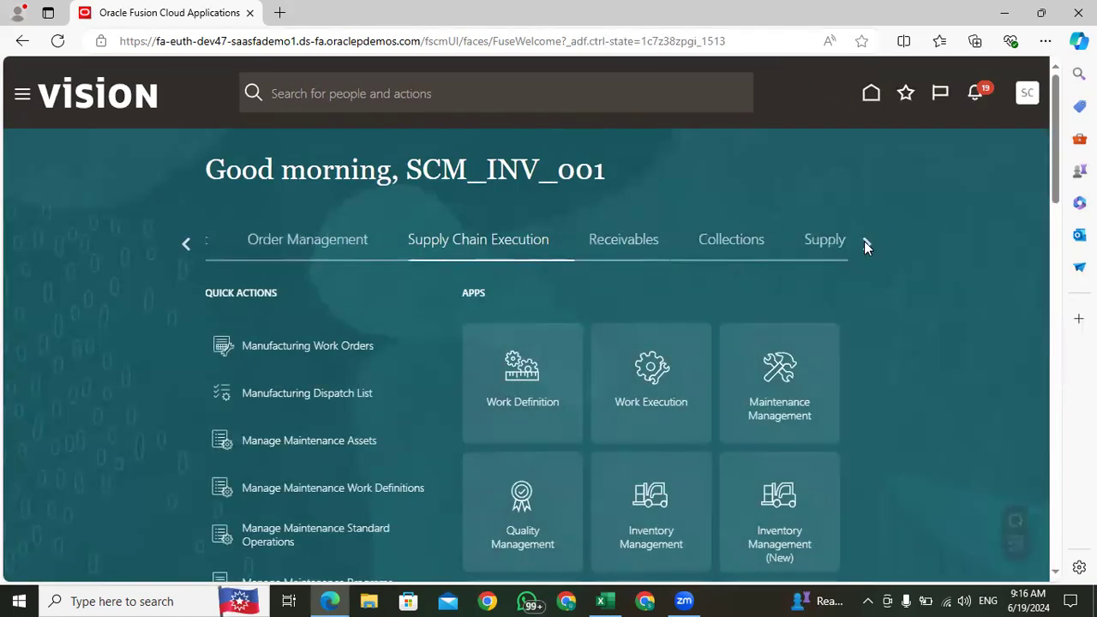
pyautogui.click(185, 242)
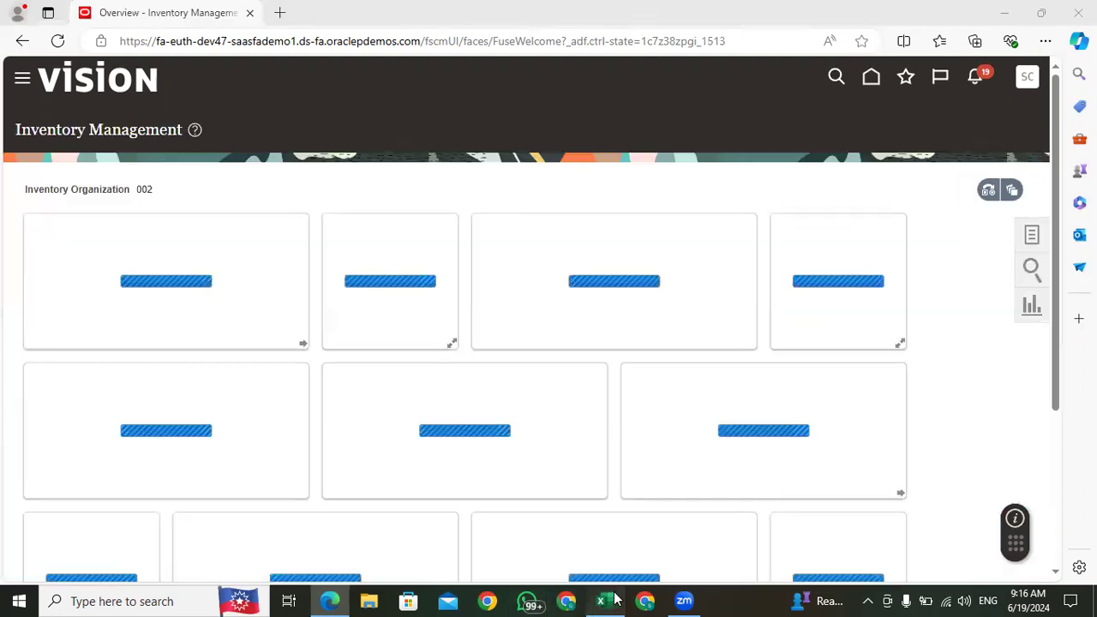
pyautogui.click(601, 601)
pyautogui.click(349, 377)
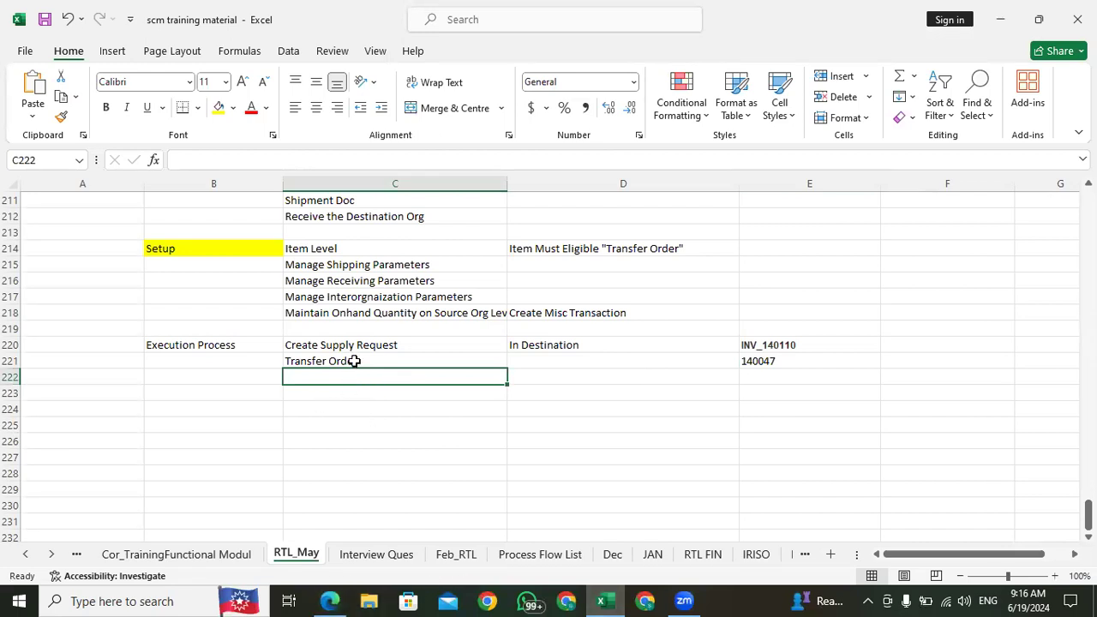
pyautogui.click(331, 600)
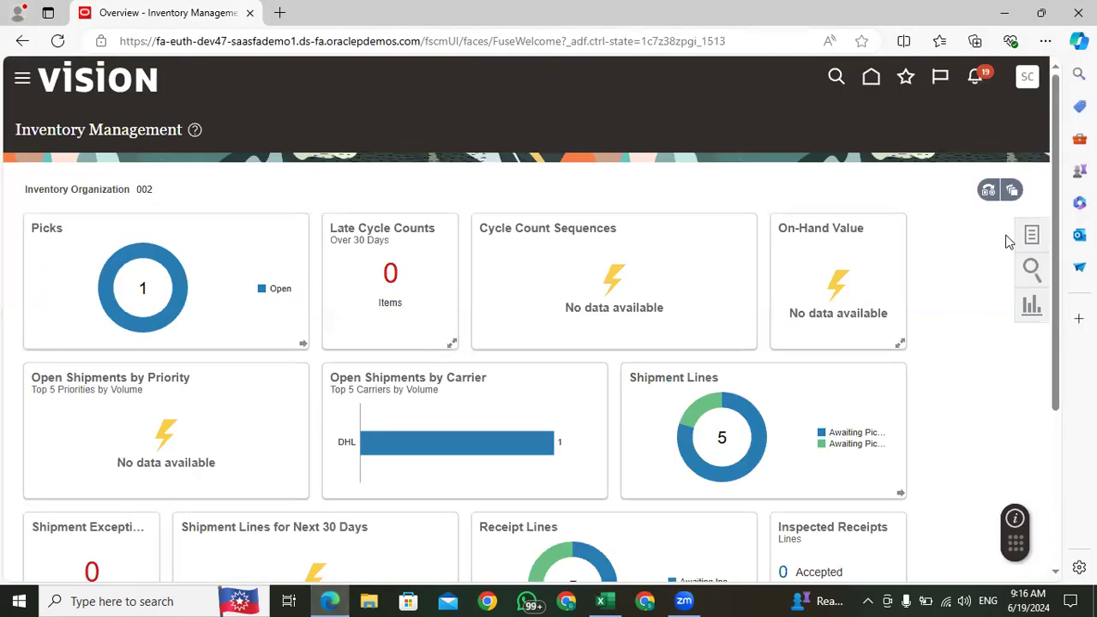
# Step: Show the Picks tasks in Inventory Management and open Create Pick Wave
pyautogui.moveTo(408, 443)
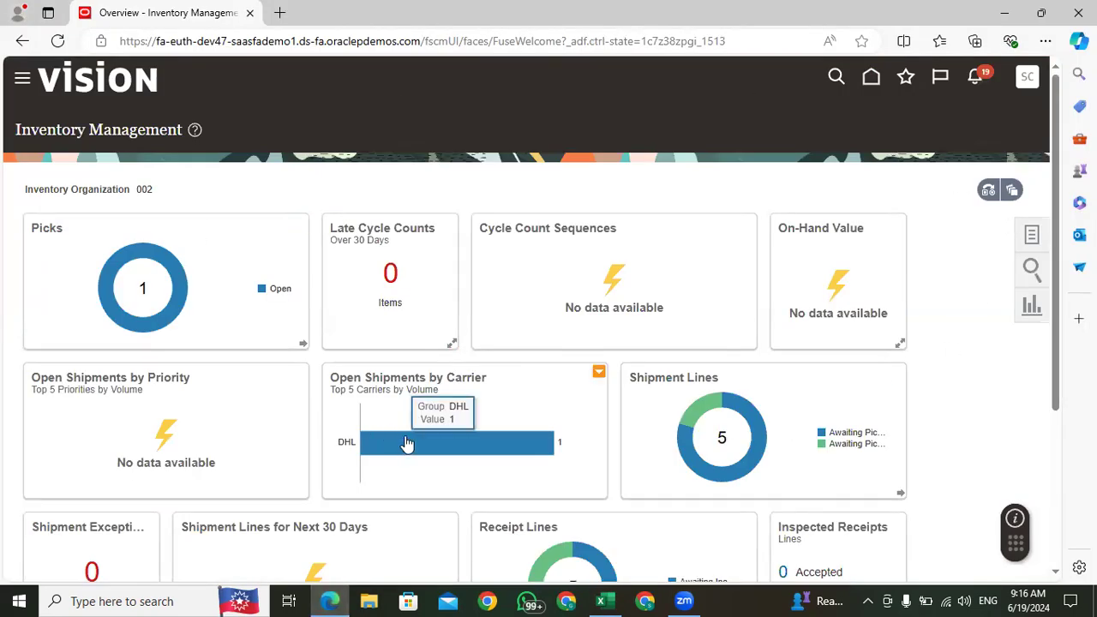
pyautogui.click(1032, 235)
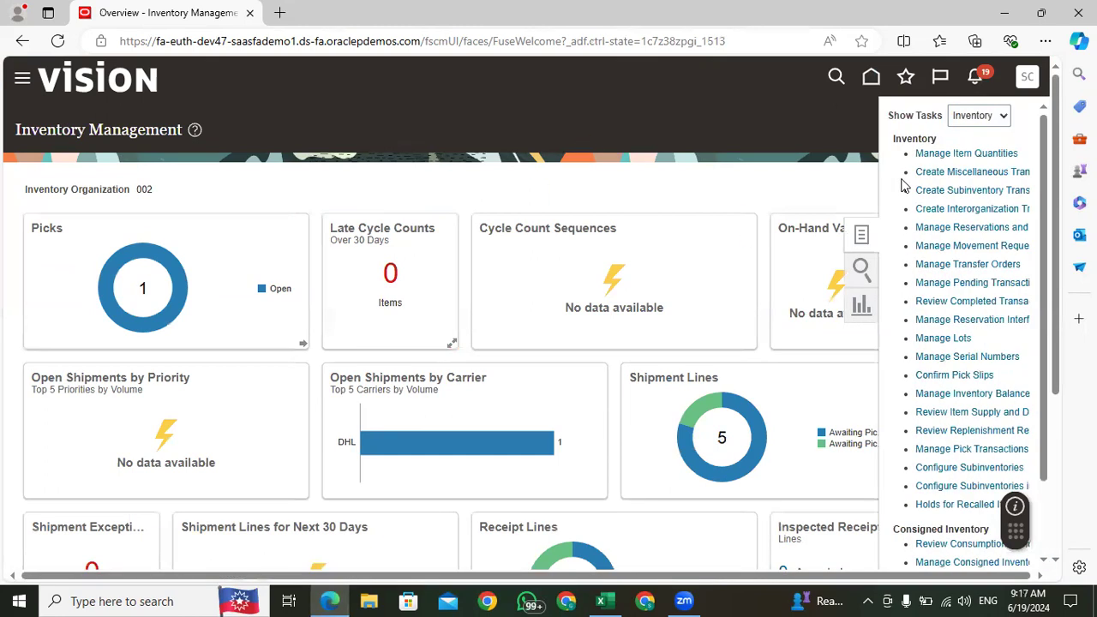
pyautogui.click(970, 120)
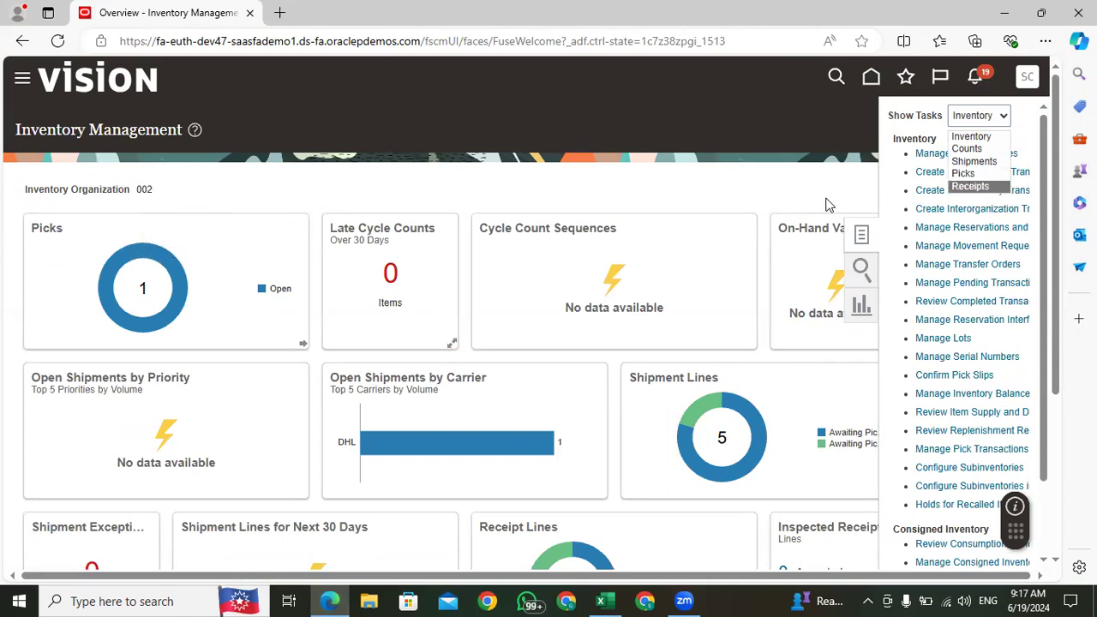
pyautogui.click(978, 175)
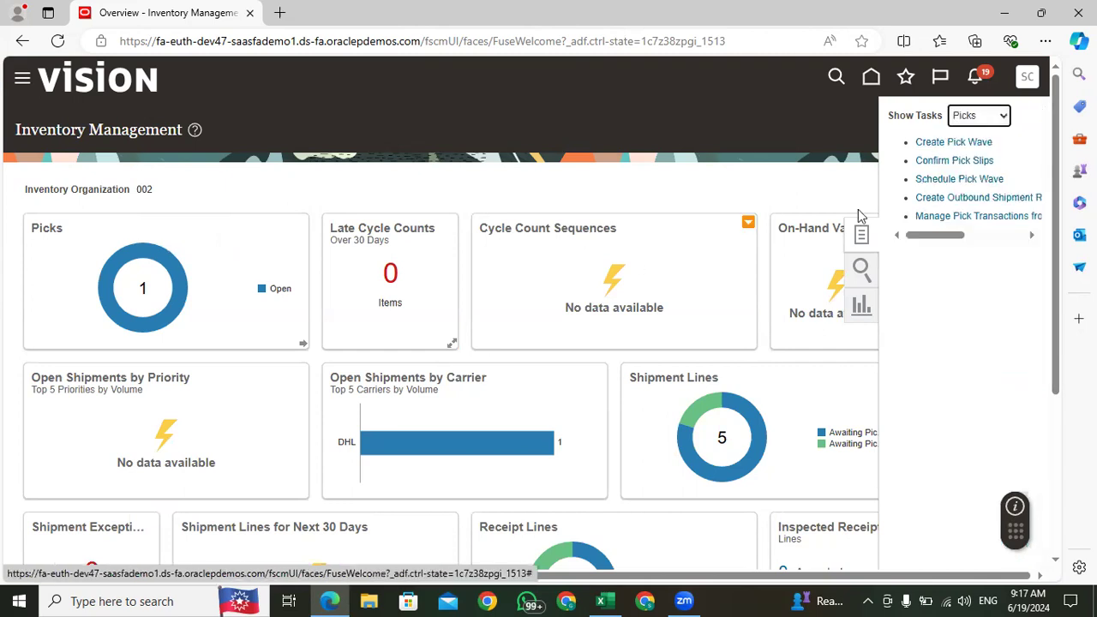
pyautogui.click(956, 141)
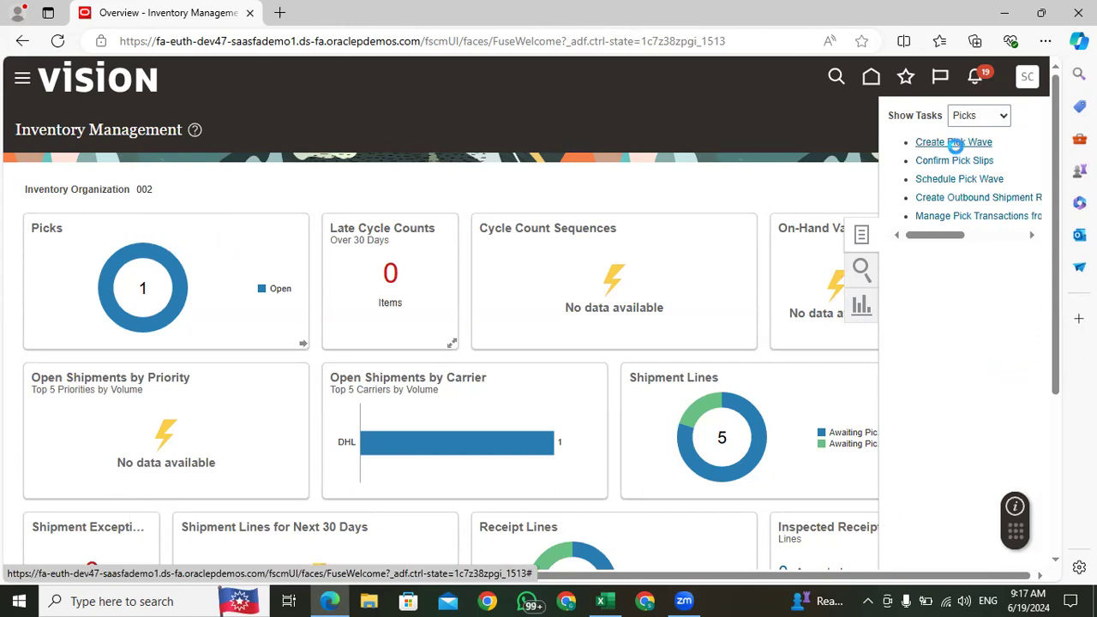
# Step: Choose the release rule 001-Auto Pick Conf for the new pick wave
pyautogui.click(261, 228)
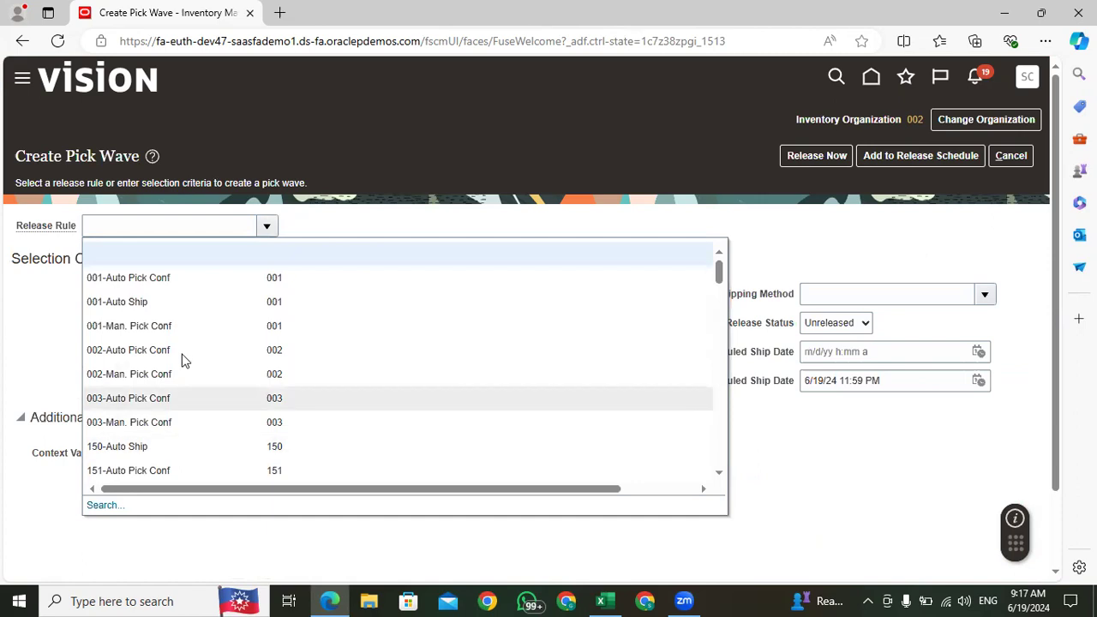
pyautogui.click(177, 280)
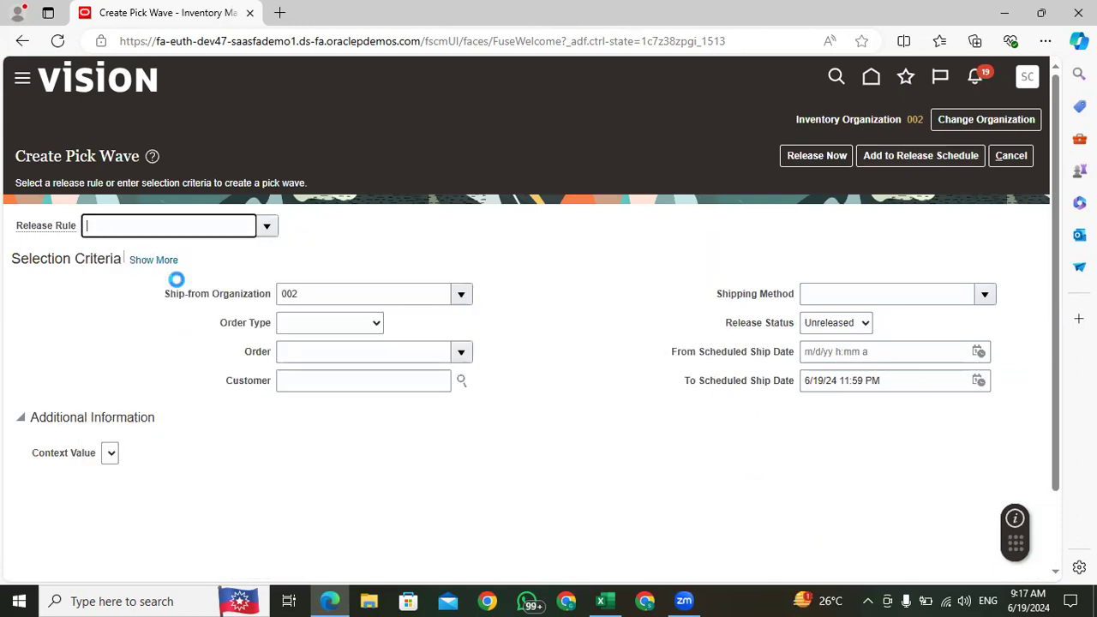
# Step: Switch to the Excel notes and enter "Create Pick Wave In Source Org" in cell C222 below Transfer Order
pyautogui.click(613, 599)
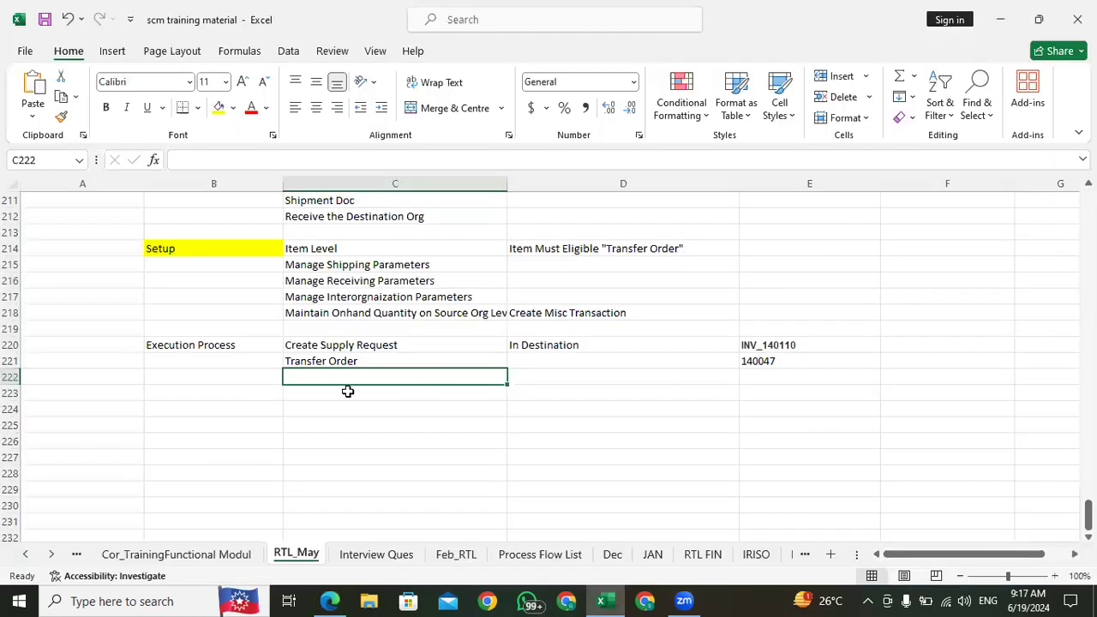
pyautogui.write('Create Pi')
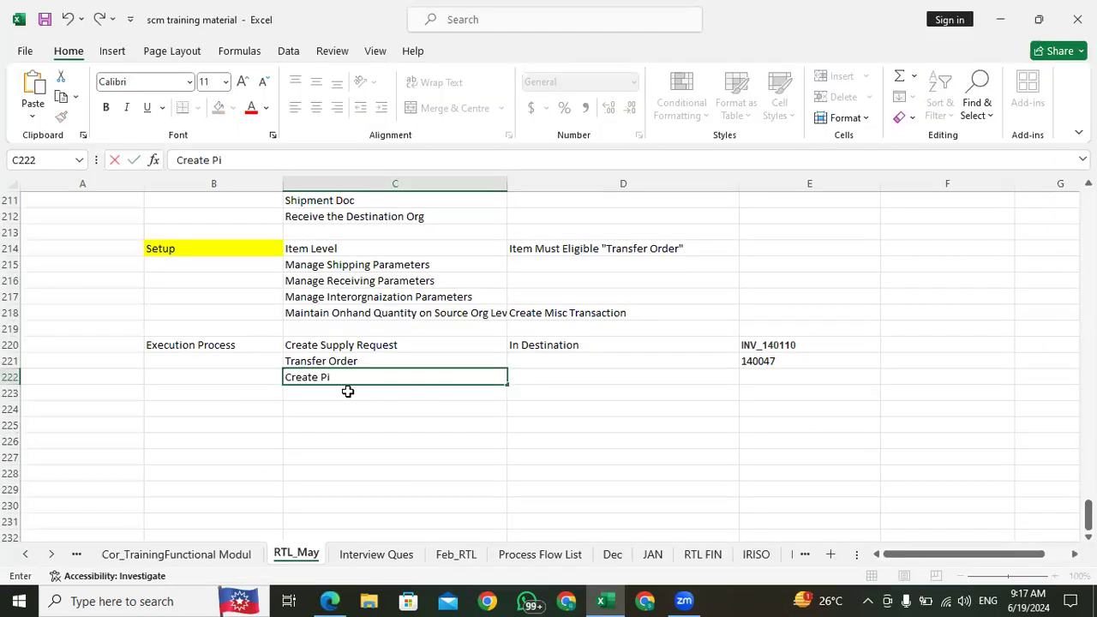
pyautogui.write('ck Wave In Sou')
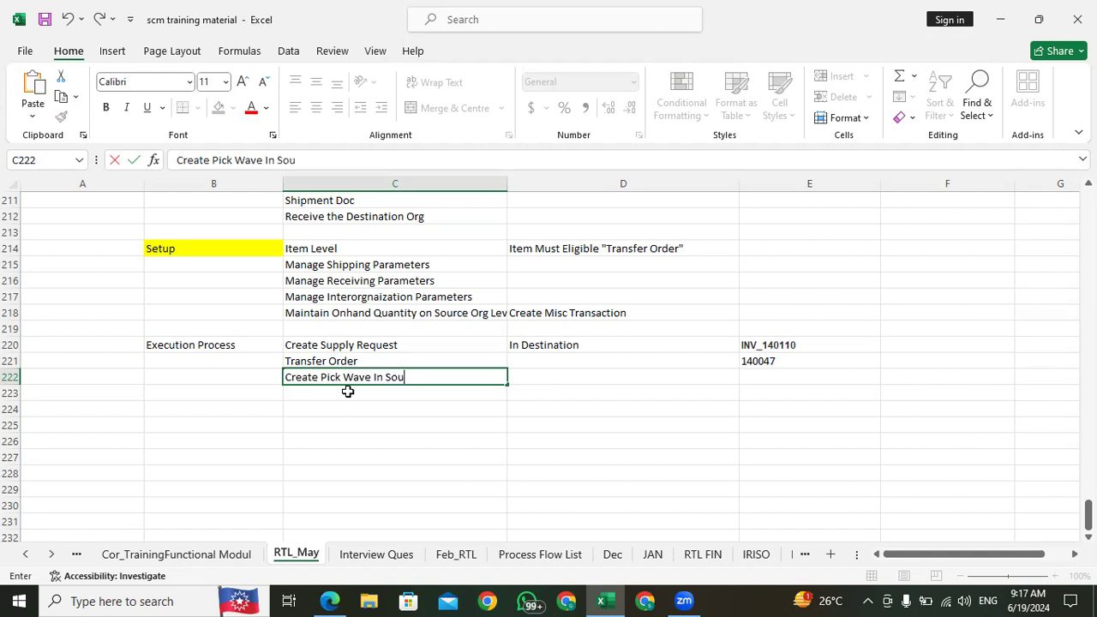
pyautogui.write('Org')
pyautogui.click(346, 393)
pyautogui.click(420, 377)
pyautogui.click(532, 377)
pyautogui.click(500, 377)
pyautogui.click(518, 377)
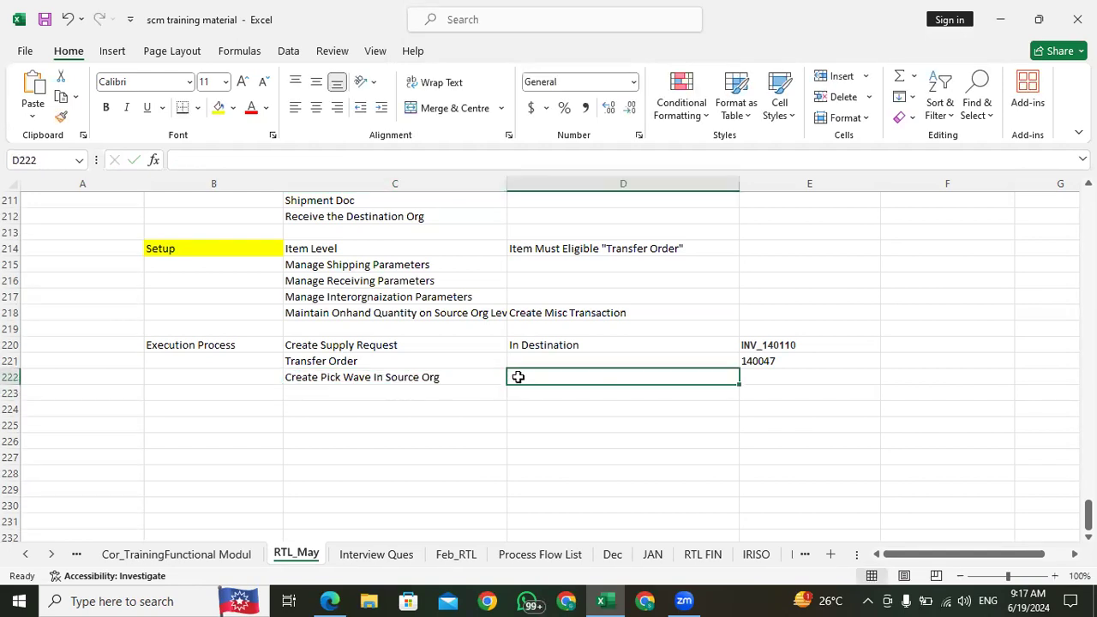
pyautogui.click(469, 377)
pyautogui.click(533, 376)
pyautogui.click(421, 375)
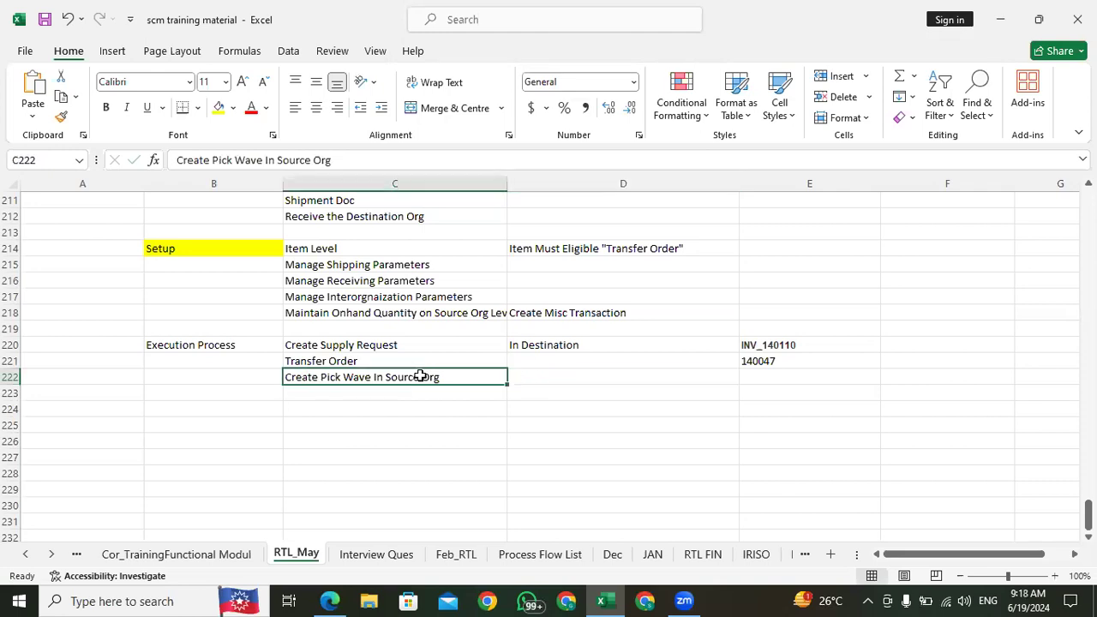
pyautogui.click(543, 377)
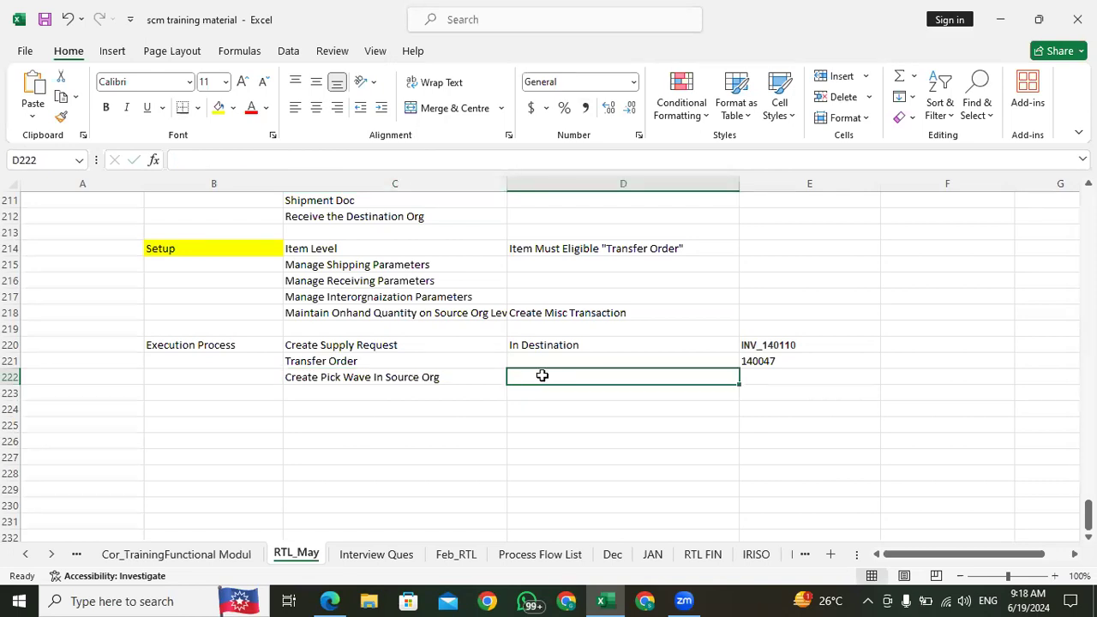
pyautogui.click(435, 374)
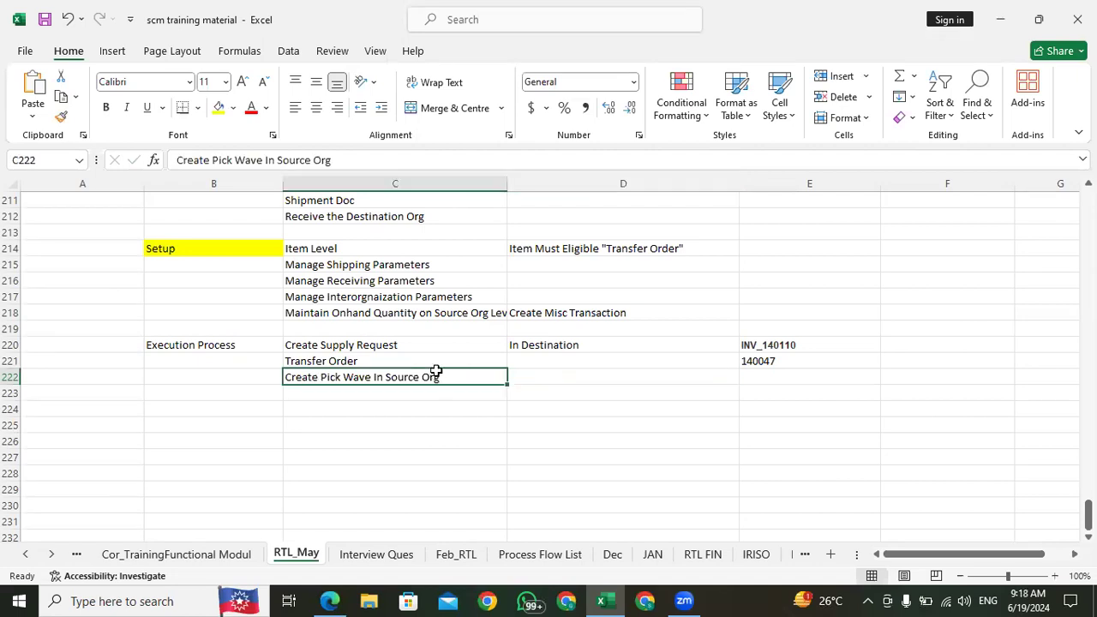
pyautogui.click(558, 376)
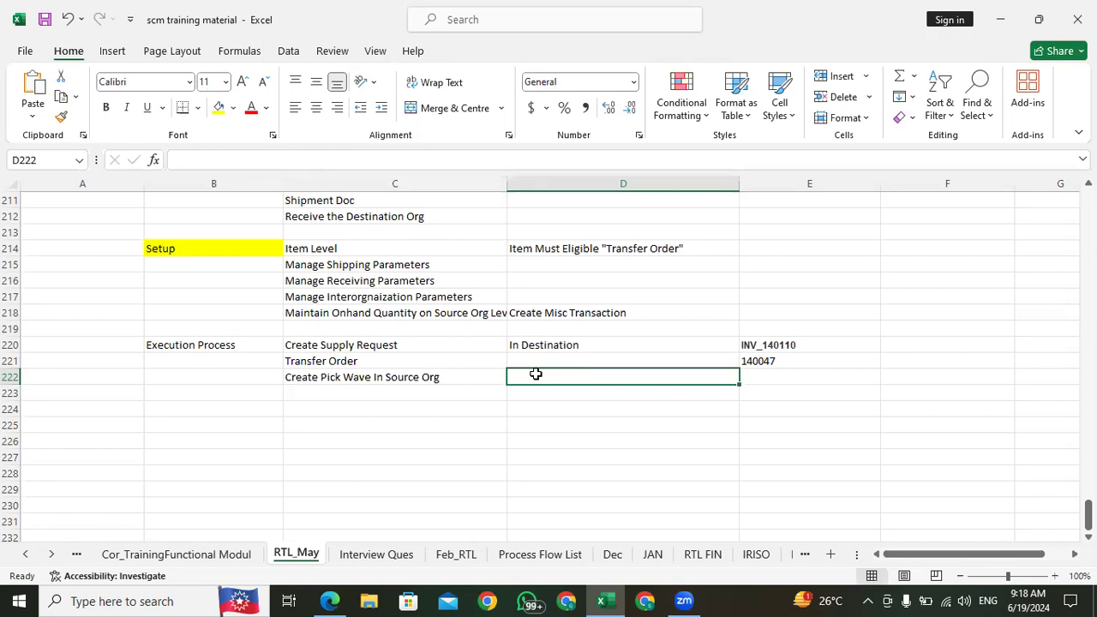
pyautogui.click(400, 379)
pyautogui.click(514, 382)
pyautogui.click(438, 384)
pyautogui.click(532, 380)
pyautogui.click(465, 378)
pyautogui.click(542, 378)
pyautogui.click(372, 383)
pyautogui.click(375, 397)
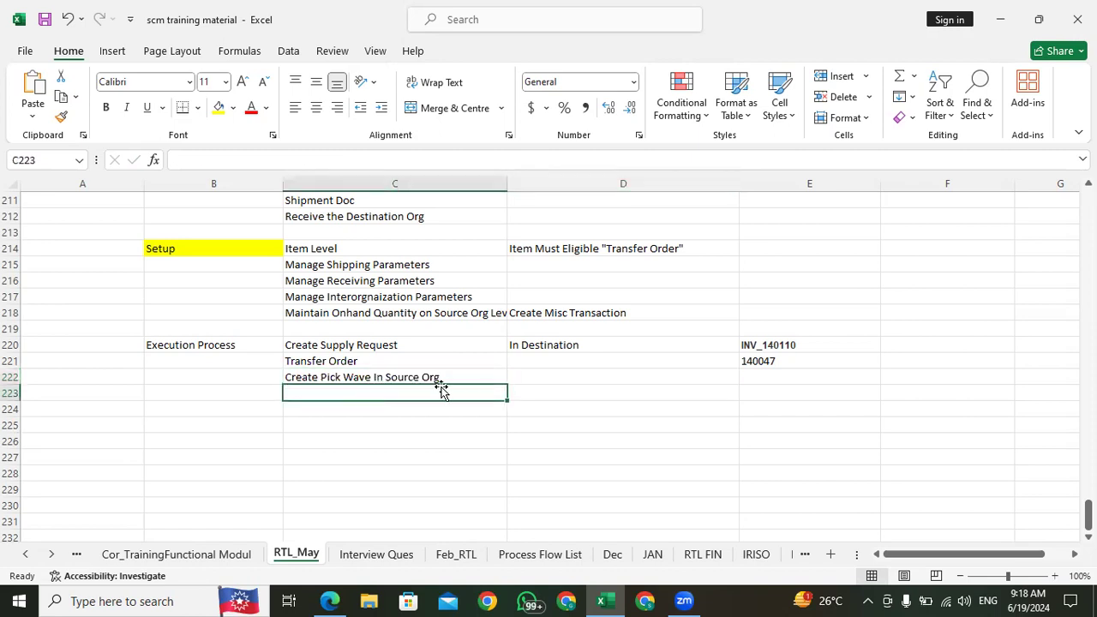
pyautogui.click(443, 378)
pyautogui.click(515, 376)
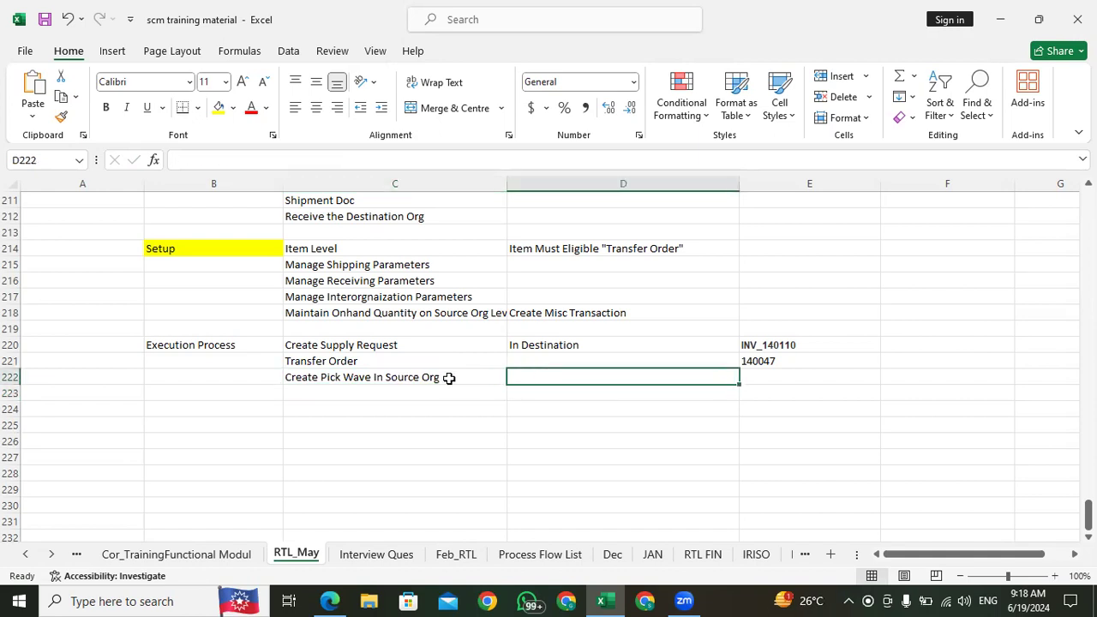
pyautogui.click(368, 377)
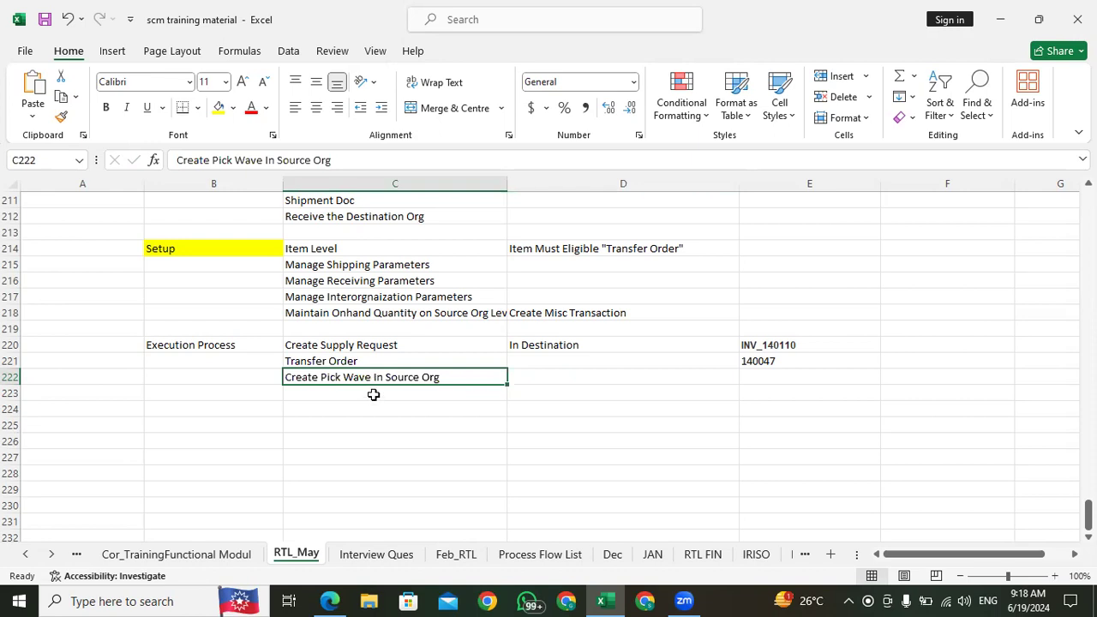
pyautogui.click(374, 393)
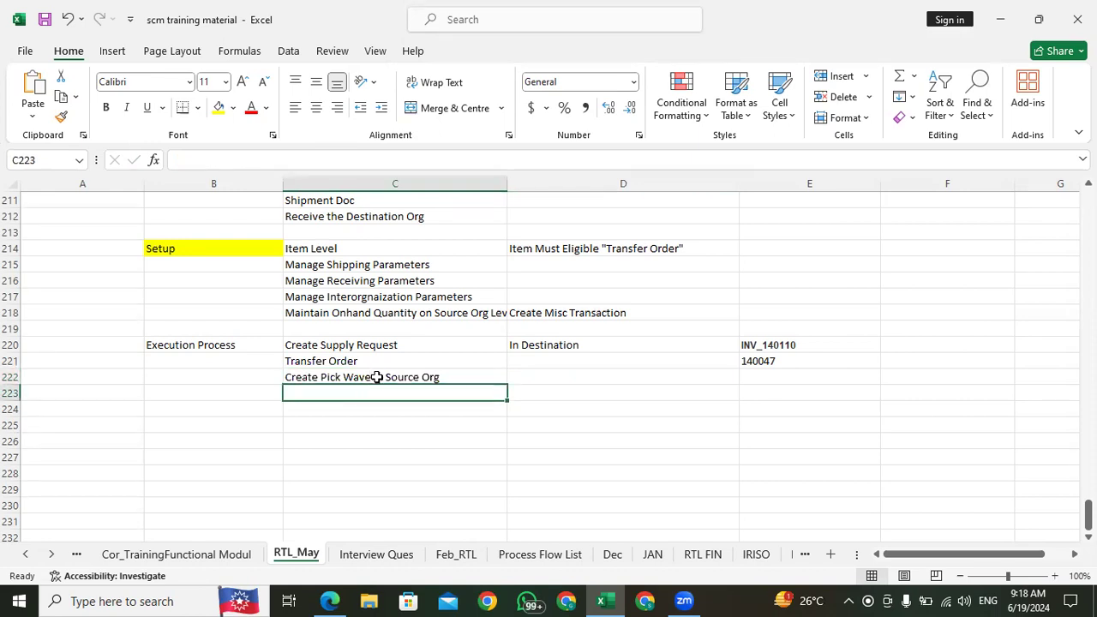
pyautogui.click(384, 378)
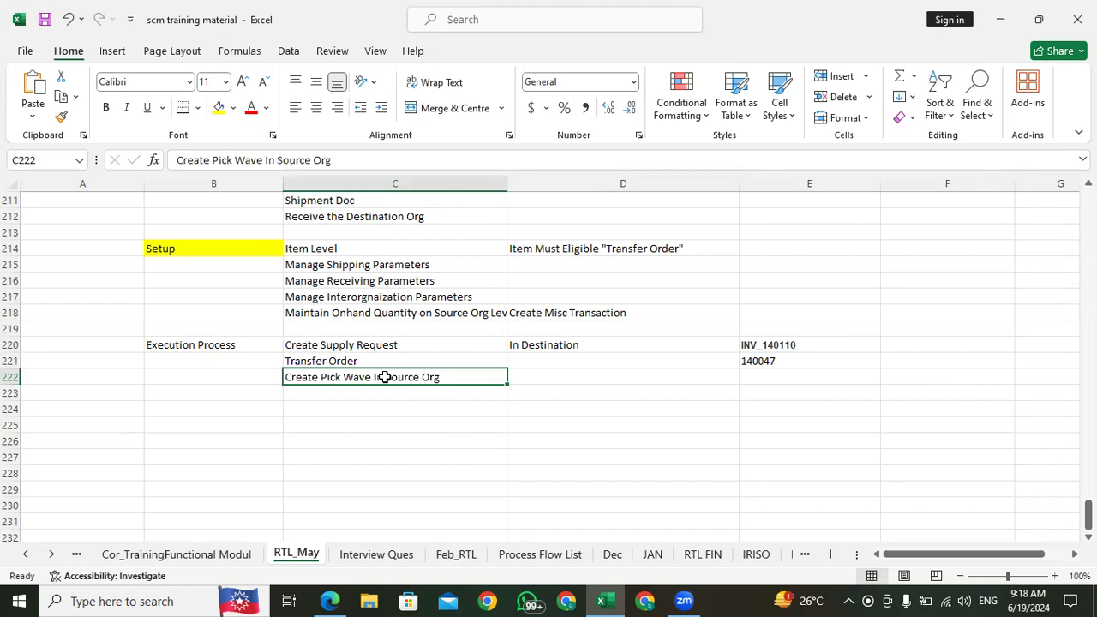
pyautogui.click(412, 390)
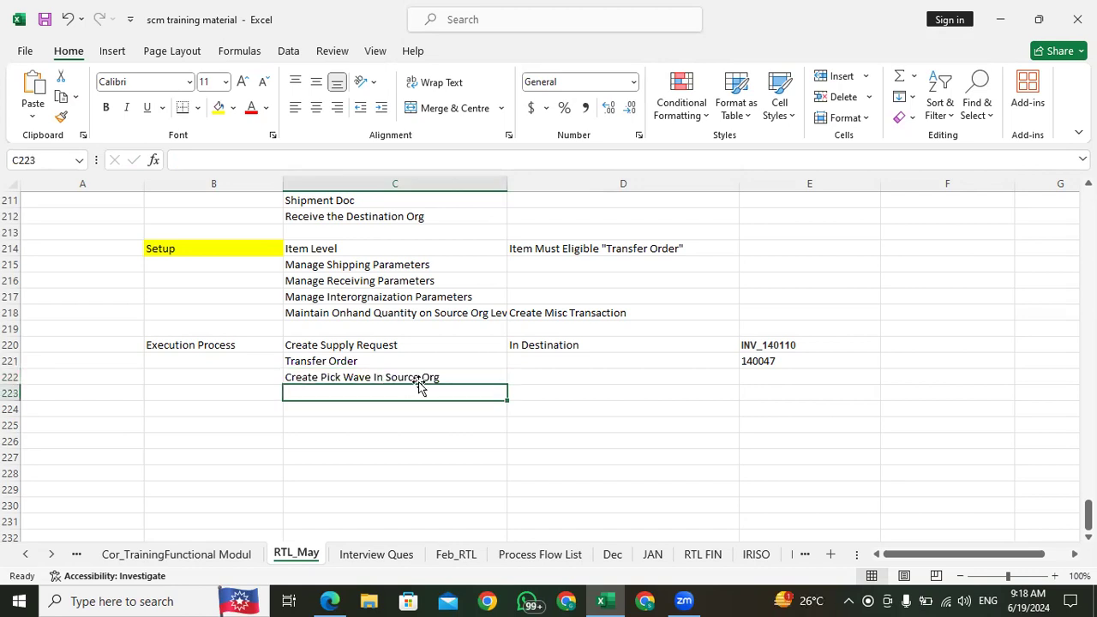
pyautogui.click(425, 378)
pyautogui.click(525, 376)
pyautogui.click(449, 376)
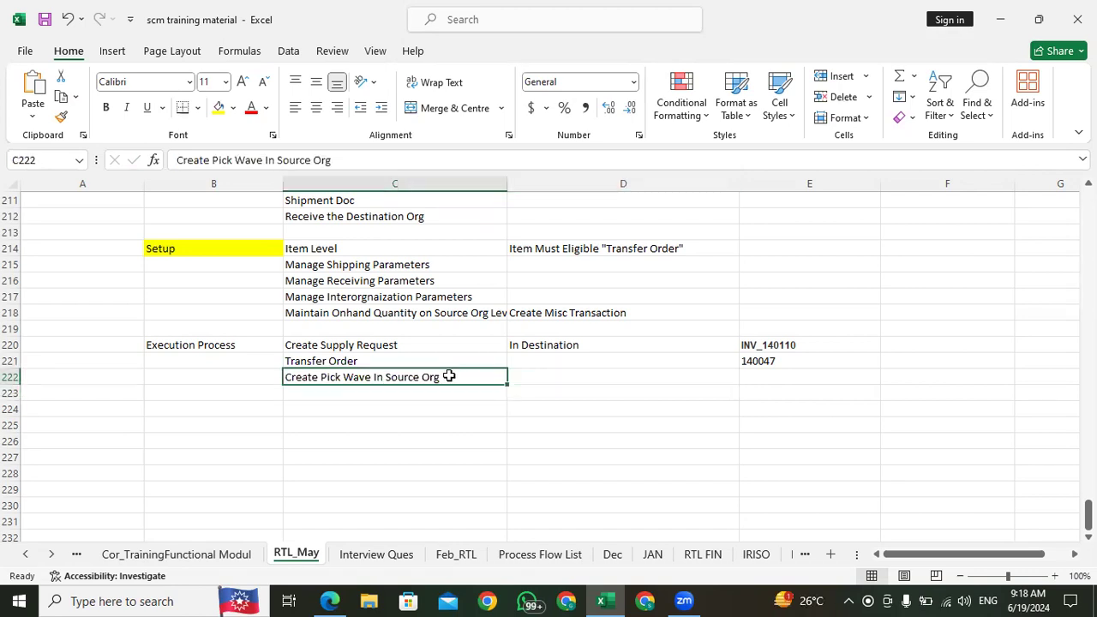
pyautogui.click(396, 393)
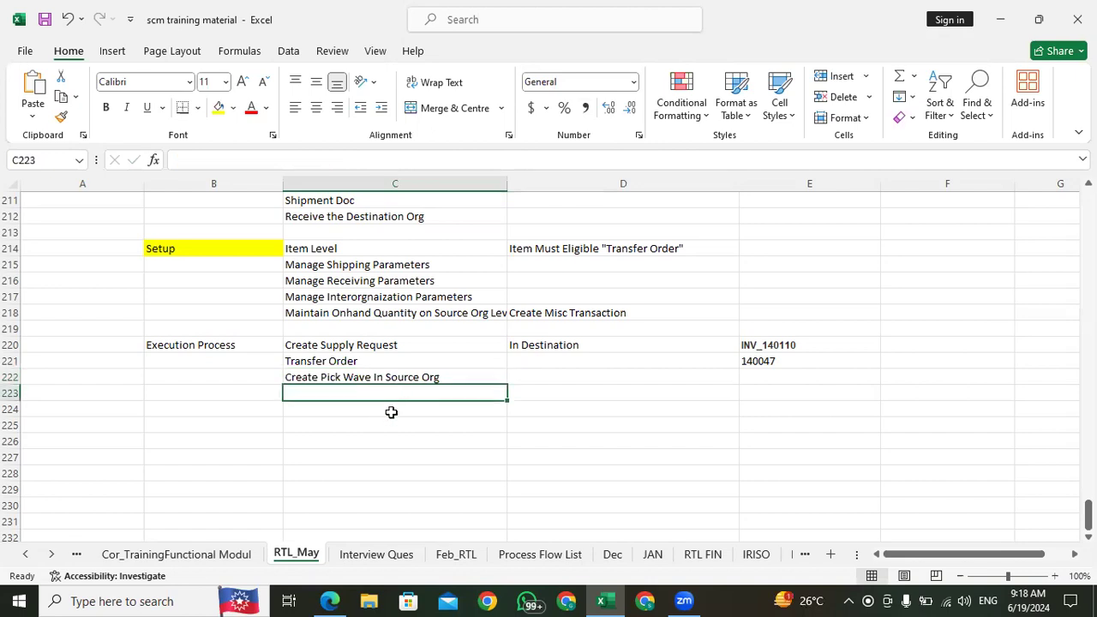
pyautogui.click(390, 409)
pyautogui.click(397, 391)
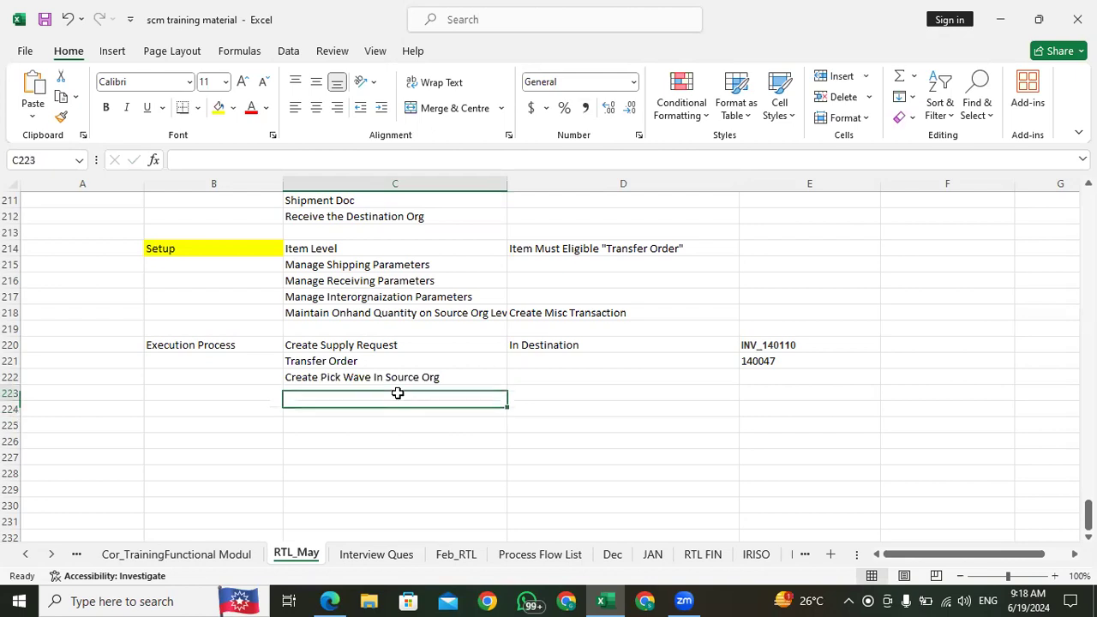
pyautogui.click(543, 392)
pyautogui.click(485, 379)
pyautogui.click(534, 379)
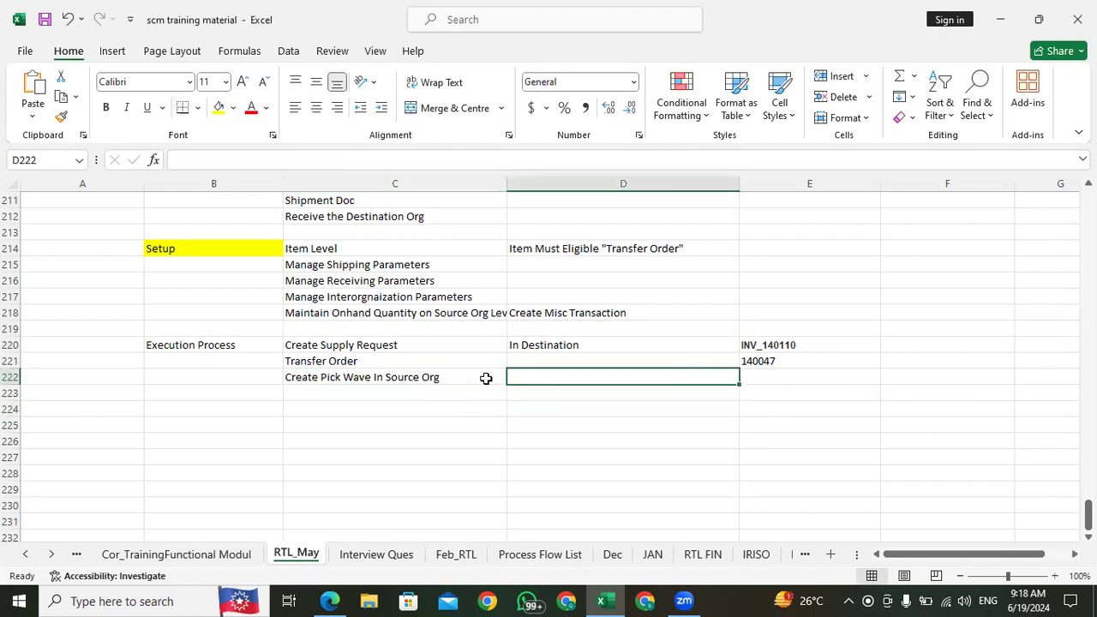
pyautogui.click(402, 394)
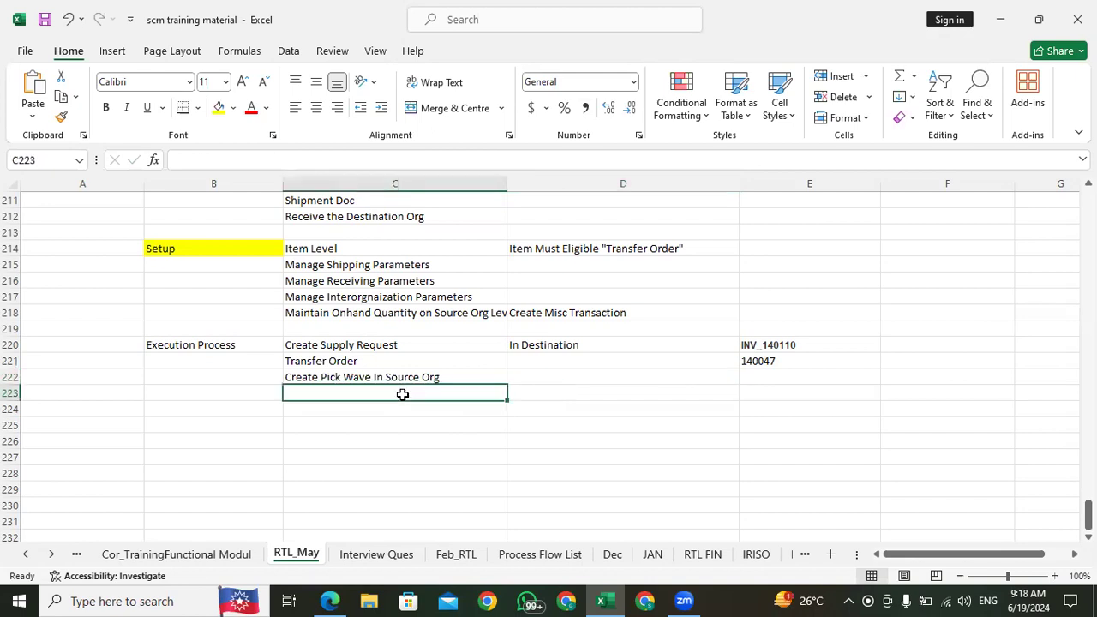
pyautogui.click(368, 408)
pyautogui.click(367, 386)
pyautogui.click(456, 375)
pyautogui.click(522, 376)
pyautogui.click(467, 375)
pyautogui.click(525, 375)
pyautogui.click(461, 377)
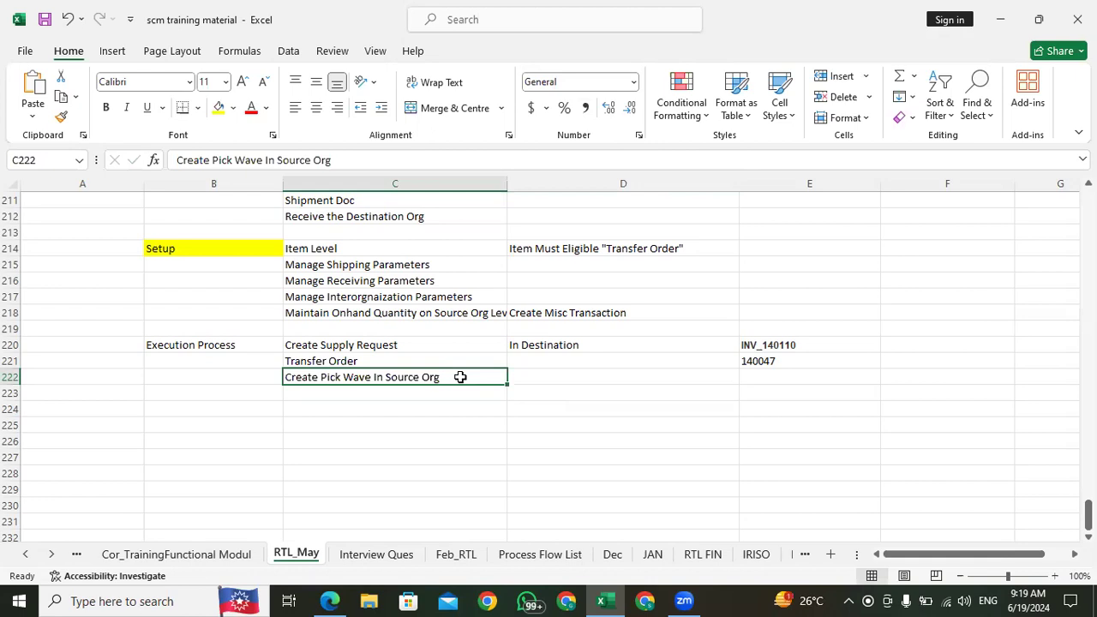
pyautogui.click(546, 377)
pyautogui.click(470, 376)
pyautogui.click(542, 376)
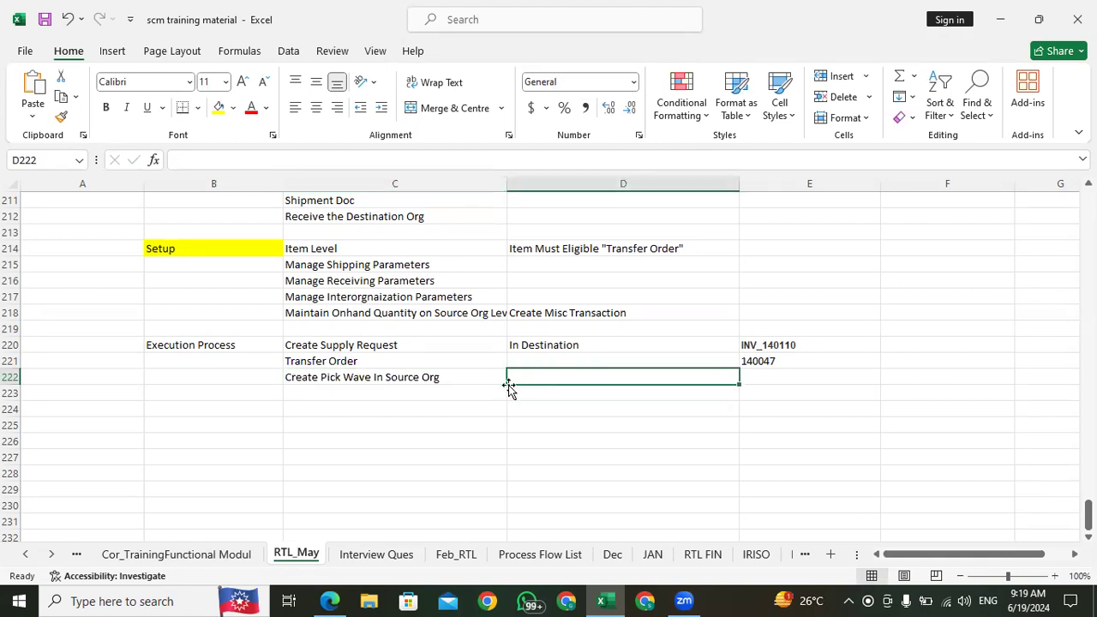
# Step: Record "Confirm the Pick Slip" in cell C223 as the next execution process step
pyautogui.click(477, 392)
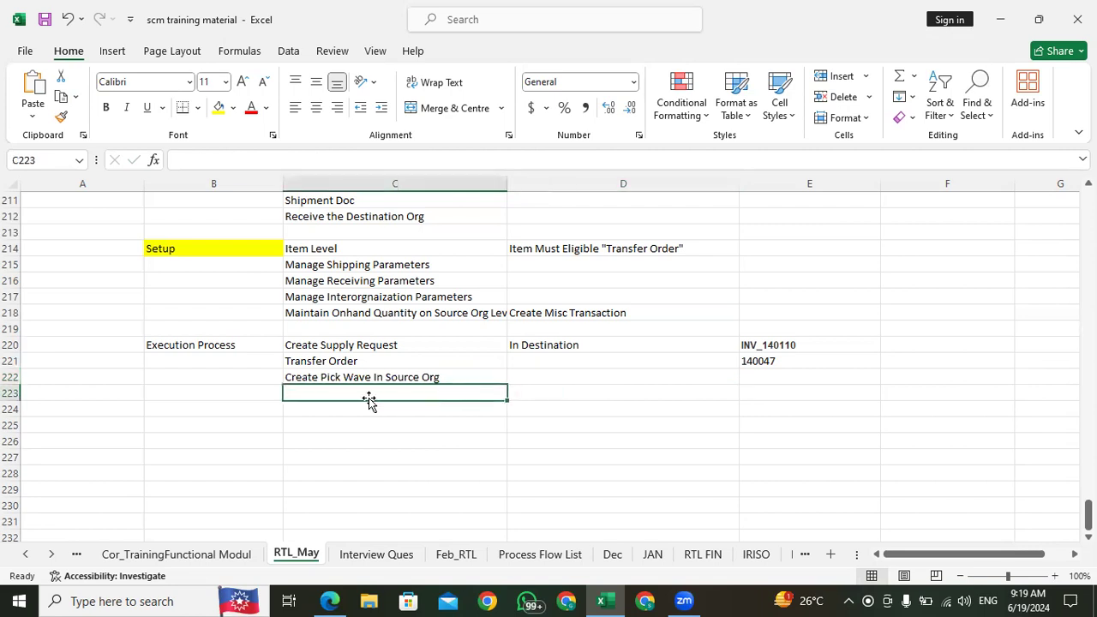
pyautogui.write('Con')
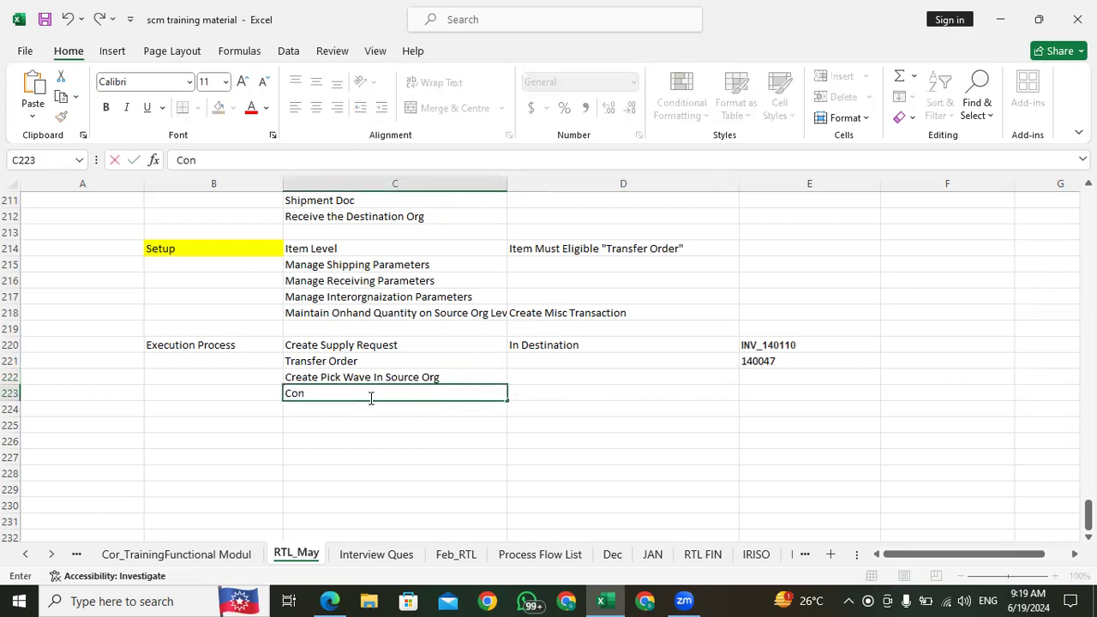
pyautogui.write('firm the')
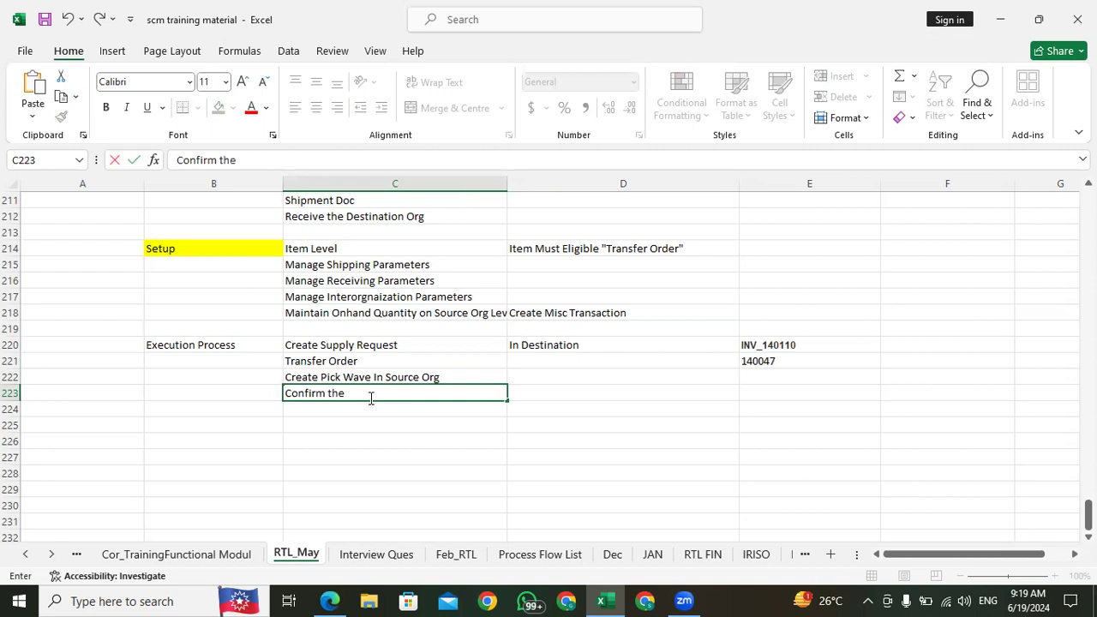
pyautogui.write(' Pick Wa')
pyautogui.press('BackSpace')
pyautogui.press('BackSpace')
pyautogui.press('Return')
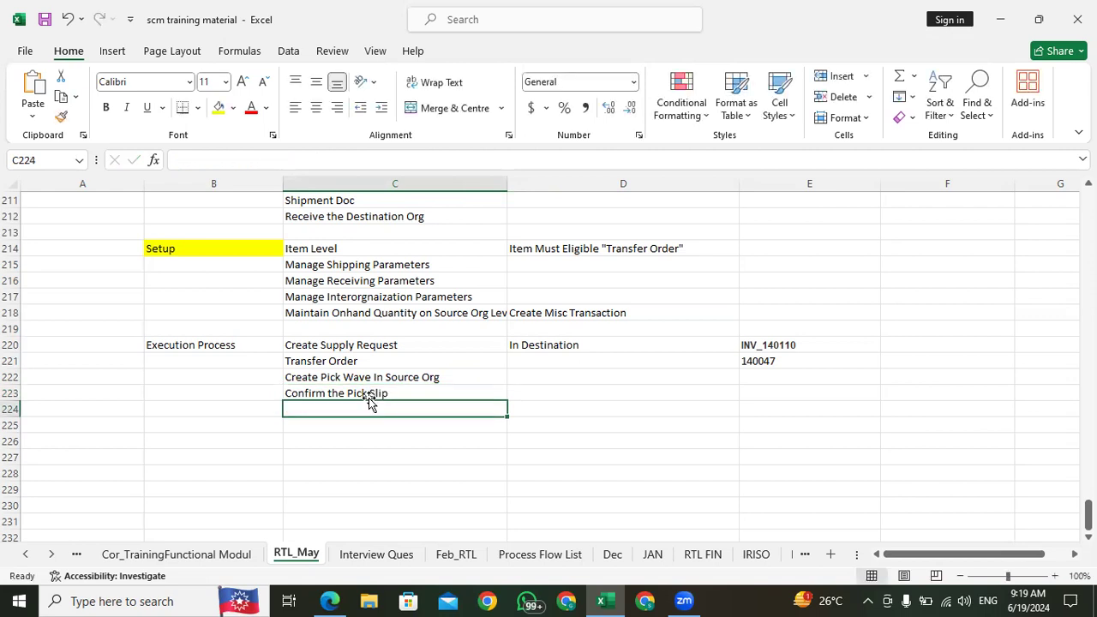
# Step: Add "Confirm the Shipping" in cell C224 of the execution process notes
pyautogui.write('Sh')
pyautogui.press('BackSpace')
pyautogui.press('BackSpace')
pyautogui.write('Confirm ')
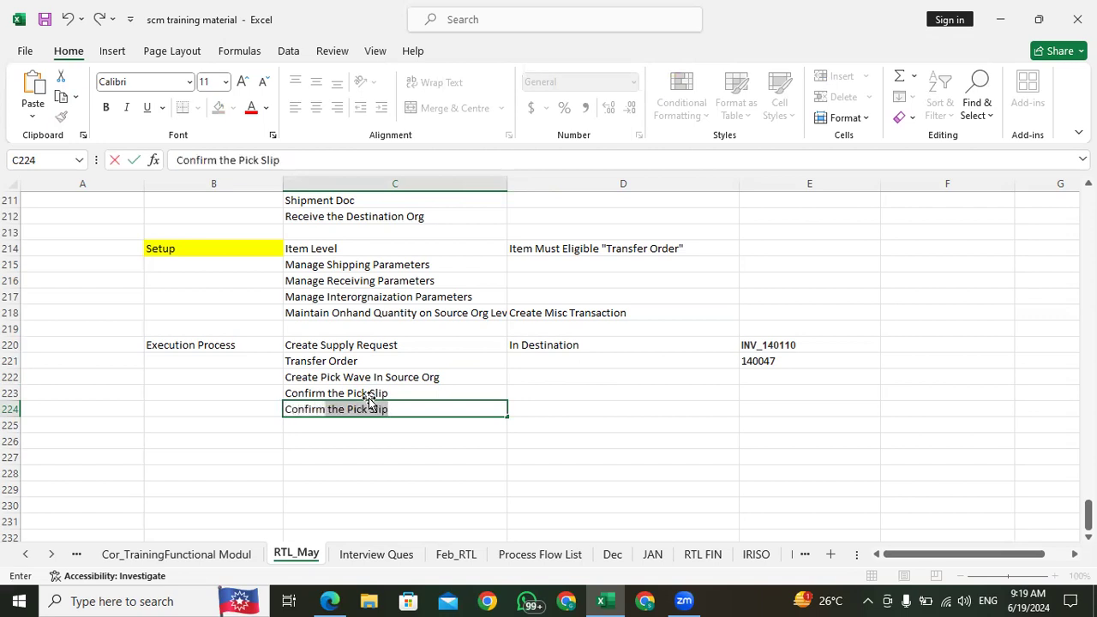
pyautogui.write('the Sh')
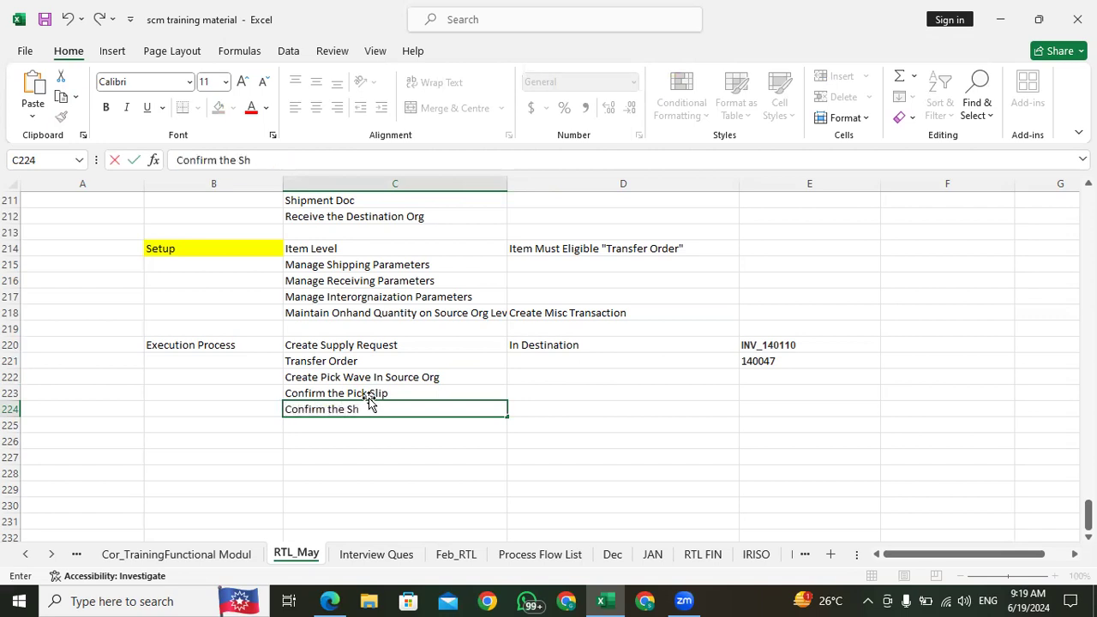
pyautogui.write('ipping')
pyautogui.click(316, 439)
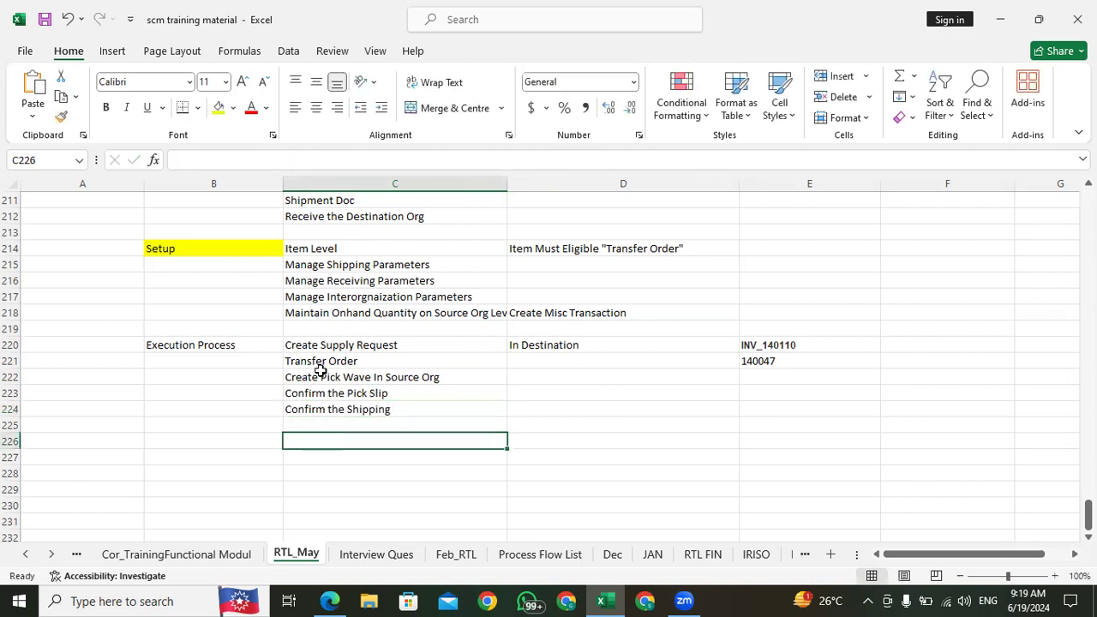
pyautogui.click(339, 415)
pyautogui.click(343, 420)
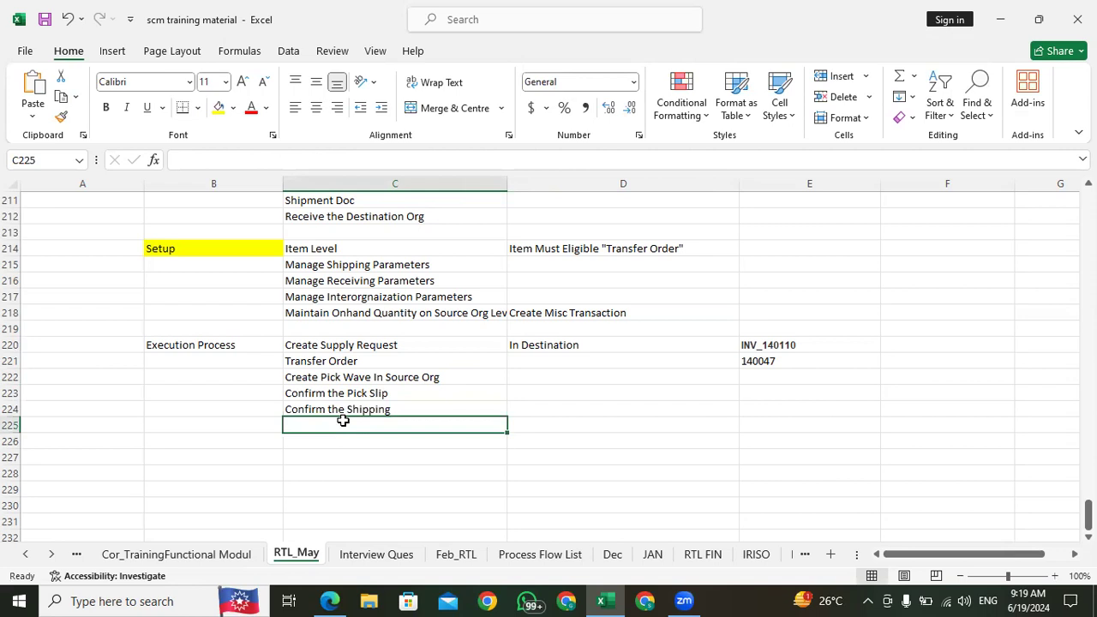
# Step: Return to the Create Pick Wave page in Edge and set the order type to Transfer order
pyautogui.click(329, 601)
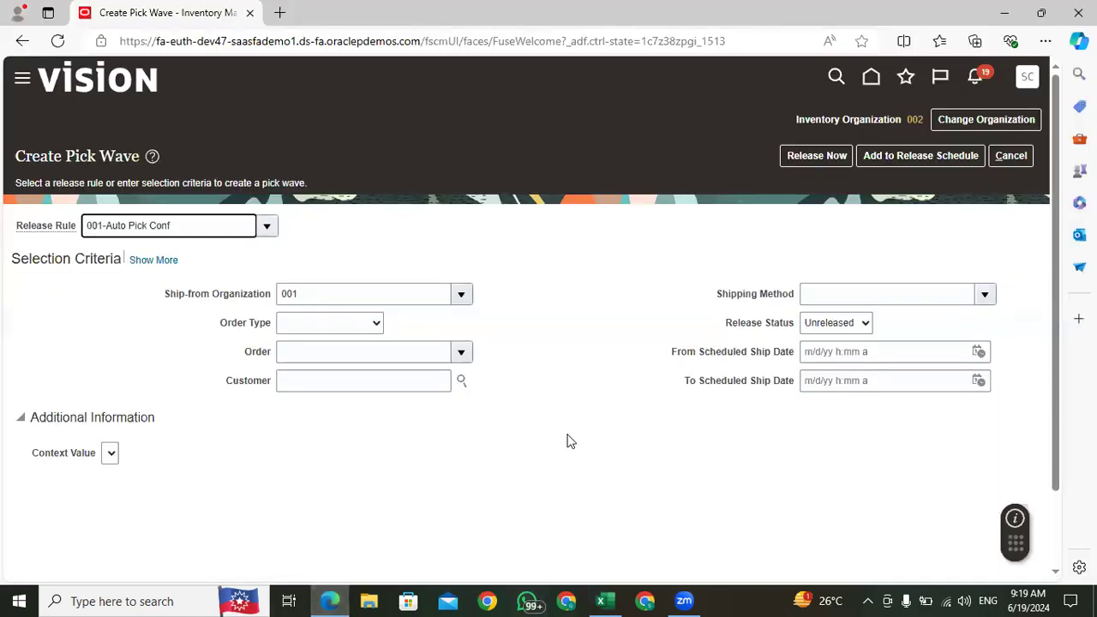
pyautogui.moveTo(185, 224); pyautogui.dragTo(87, 220)
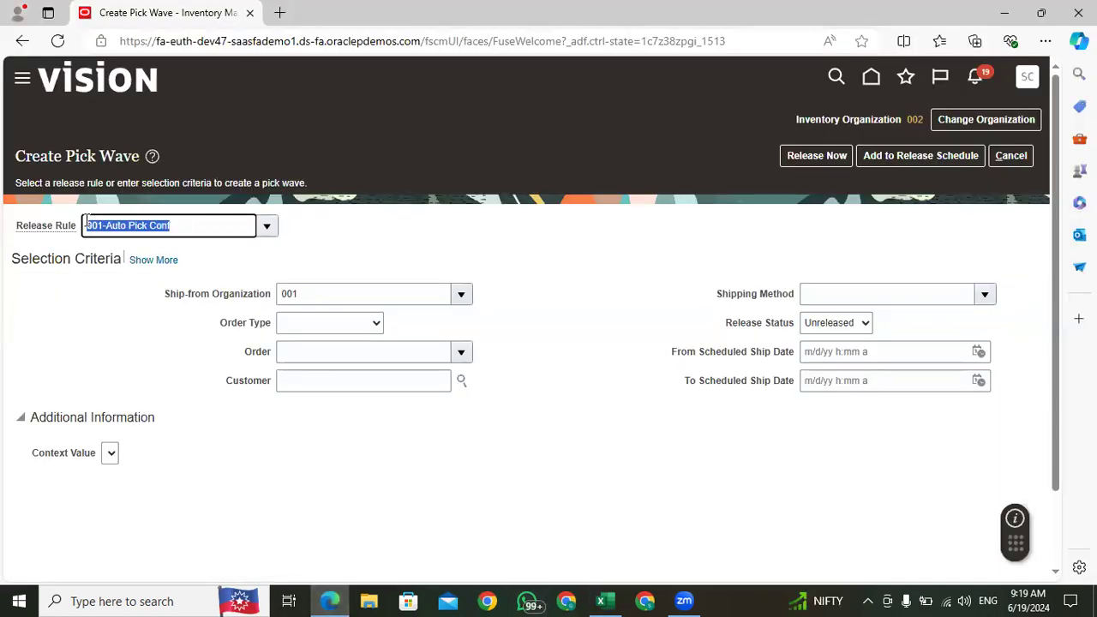
pyautogui.click(189, 222)
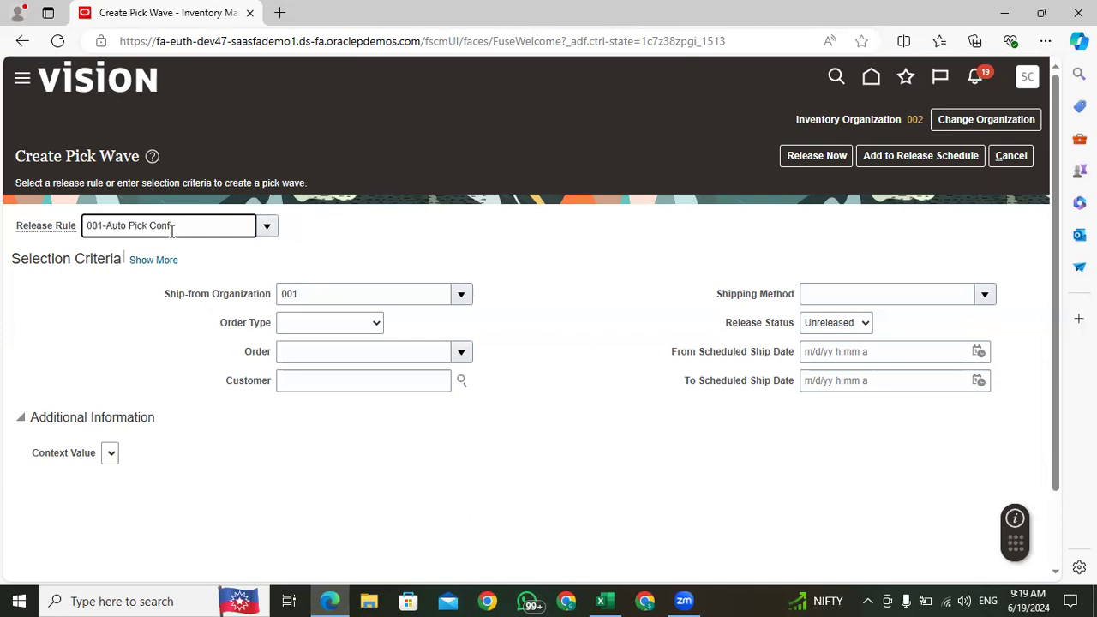
pyautogui.click(349, 326)
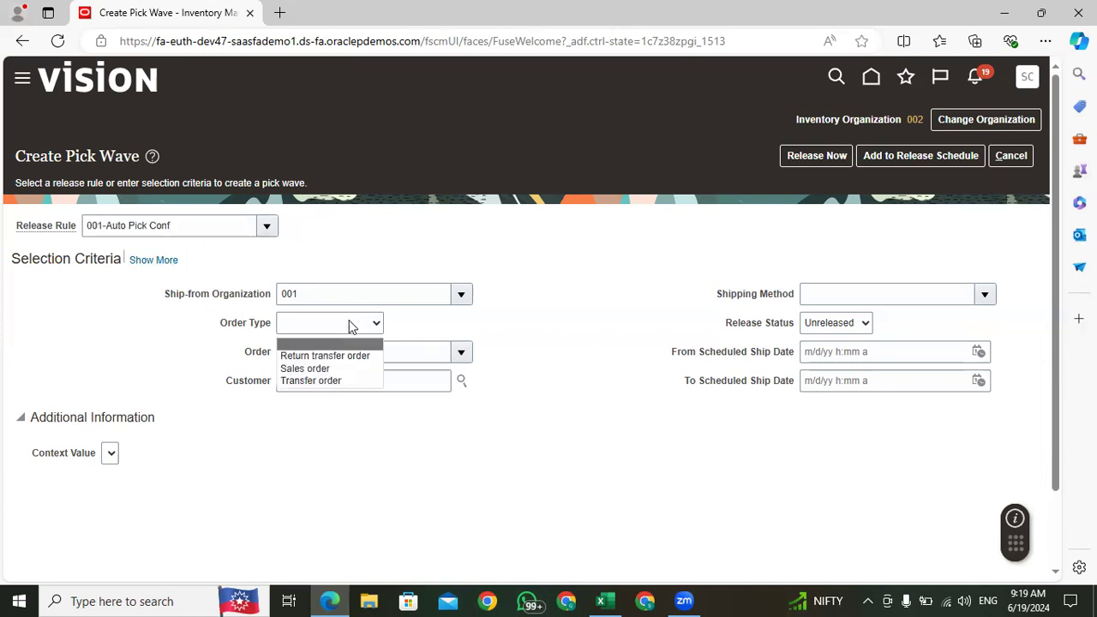
pyautogui.click(311, 382)
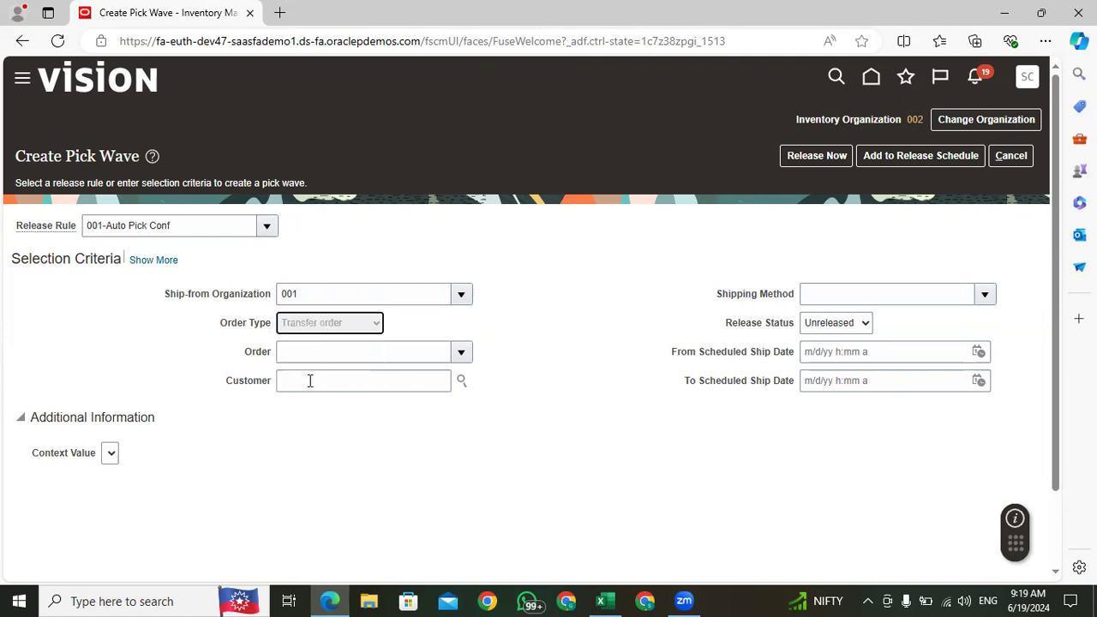
# Step: Review the selected release rule and activate the Order field in the pick wave selection criteria
pyautogui.click(177, 227)
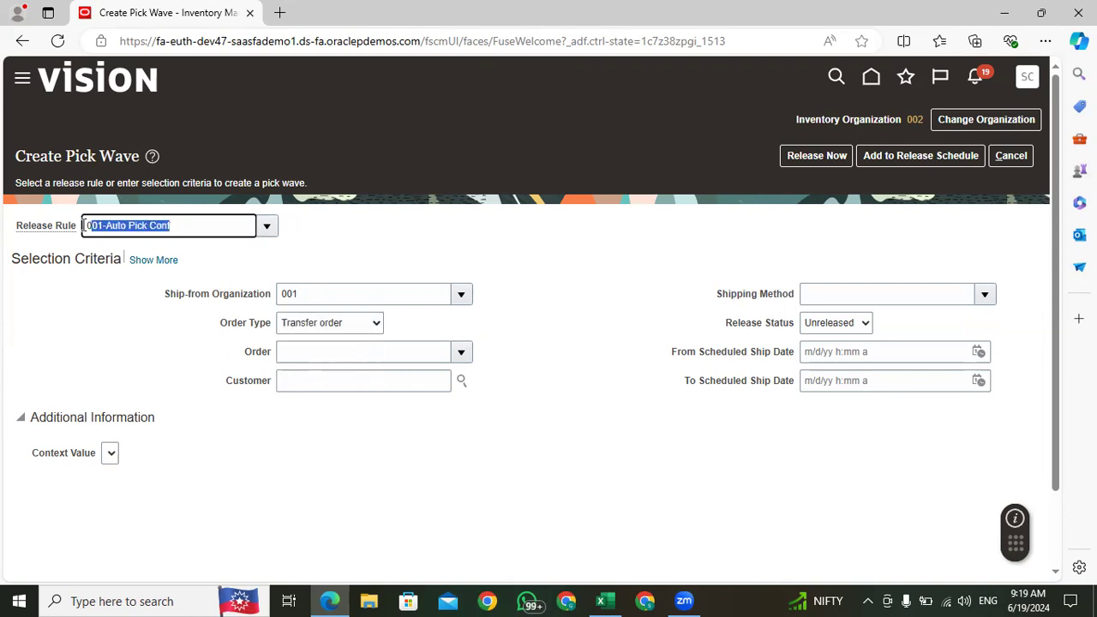
pyautogui.click(190, 225)
pyautogui.moveTo(188, 225); pyautogui.dragTo(87, 225)
pyautogui.click(300, 355)
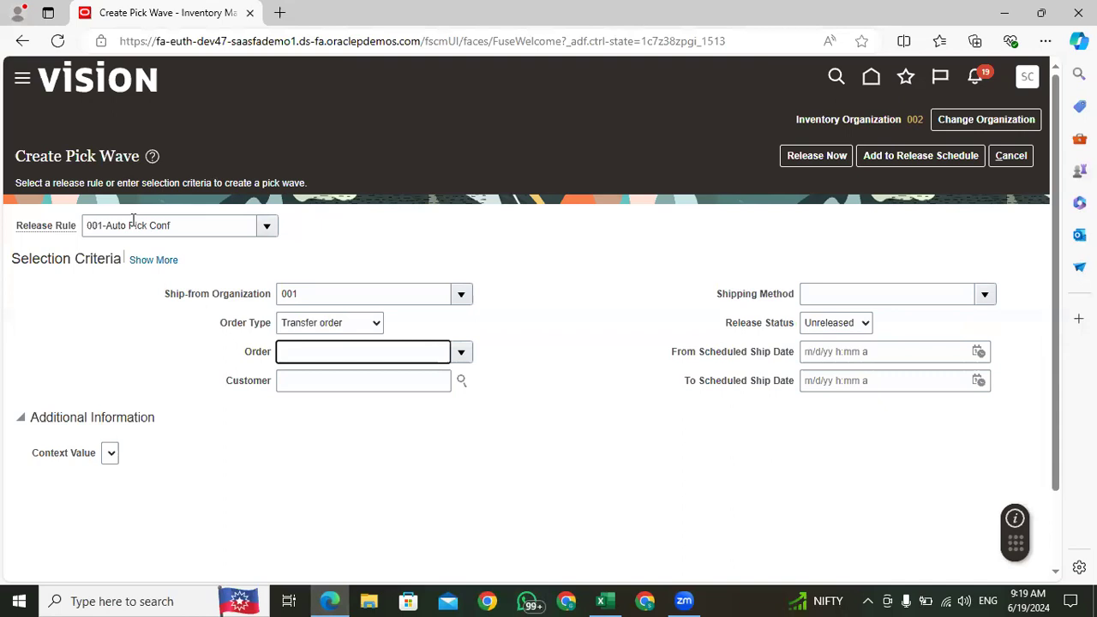
# Step: Copy the transfer order number from cell E221 in Excel into the pick wave's Order field in Edge
pyautogui.click(601, 601)
pyautogui.click(769, 361)
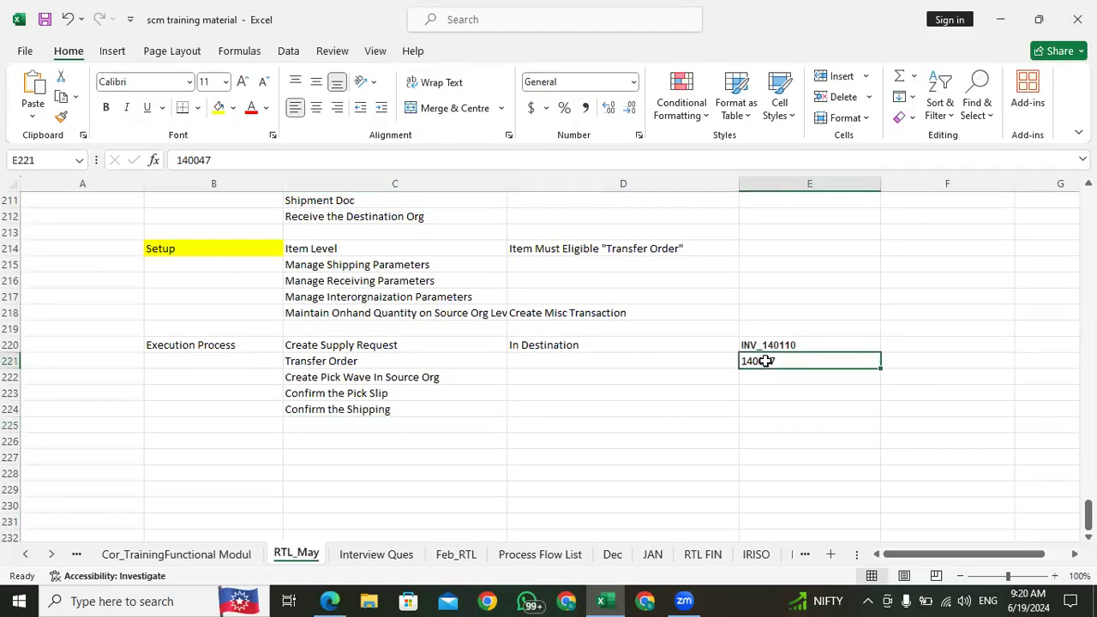
pyautogui.hotkey('ctrl', 'c')
pyautogui.click(329, 601)
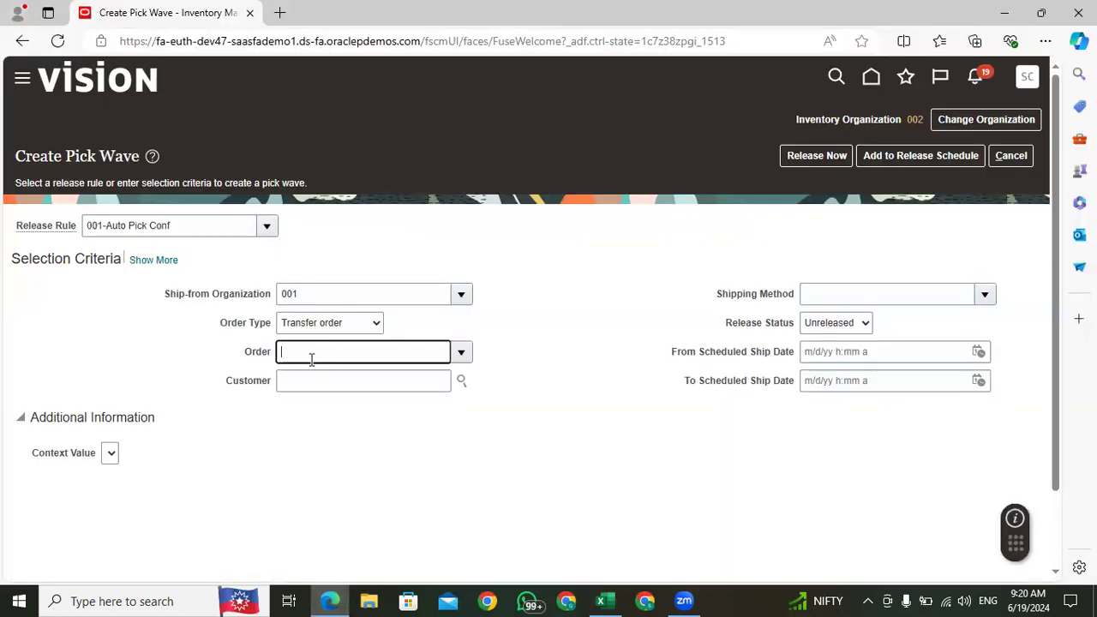
pyautogui.hotkey('ctrl', 'v')
pyautogui.click(346, 461)
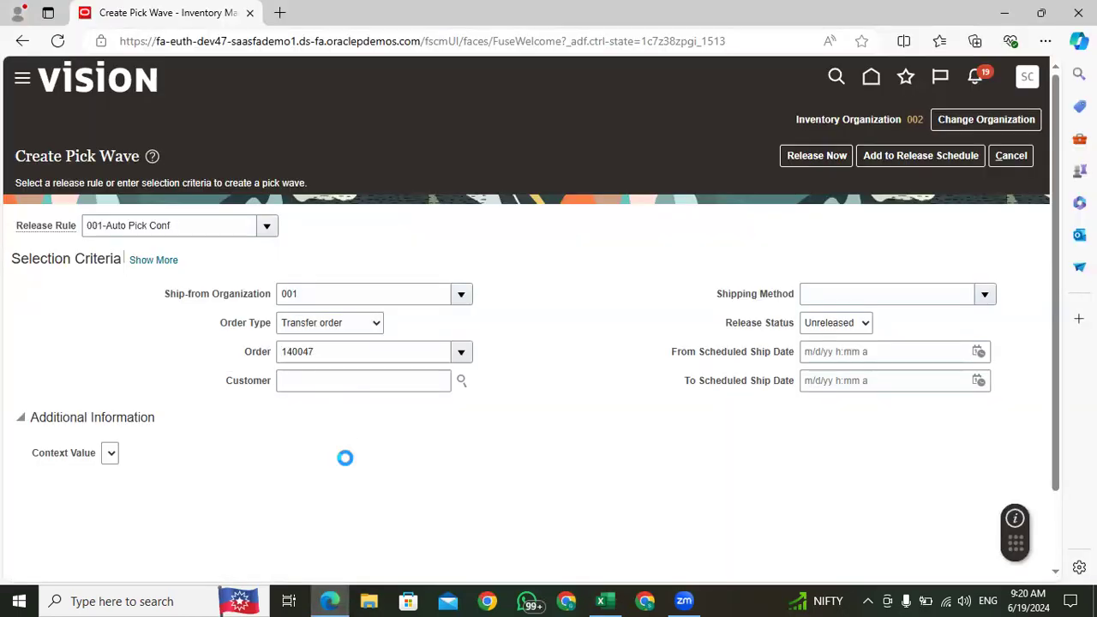
# Step: Examine the Customer value and the full demand selection criteria, including the Destination Type
pyautogui.doubleClick(365, 379)
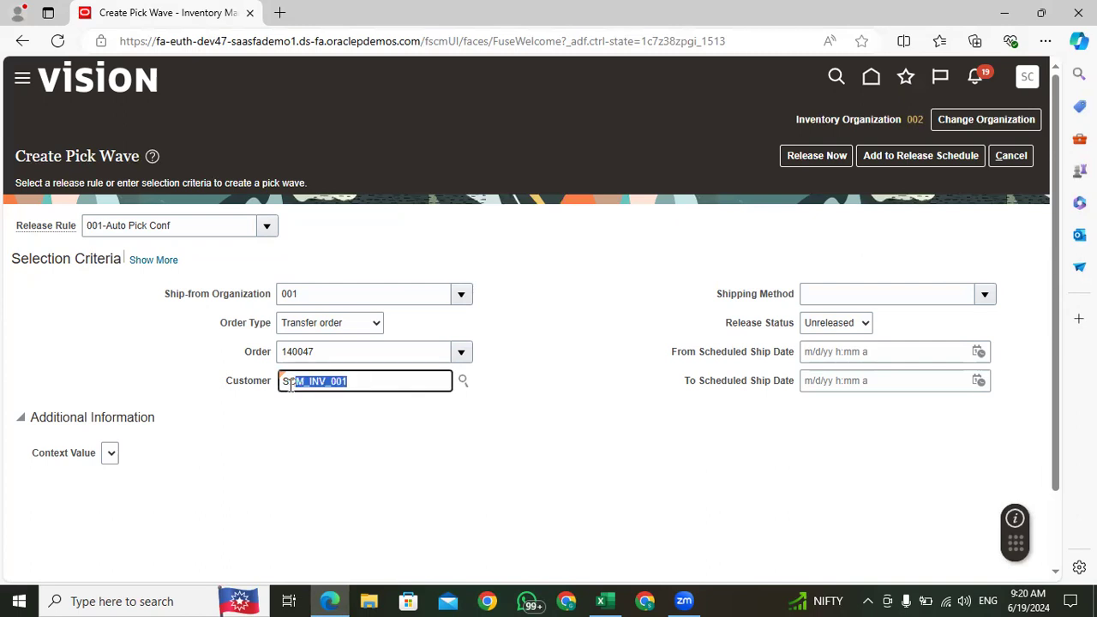
pyautogui.moveTo(357, 385); pyautogui.dragTo(267, 390)
pyautogui.click(360, 454)
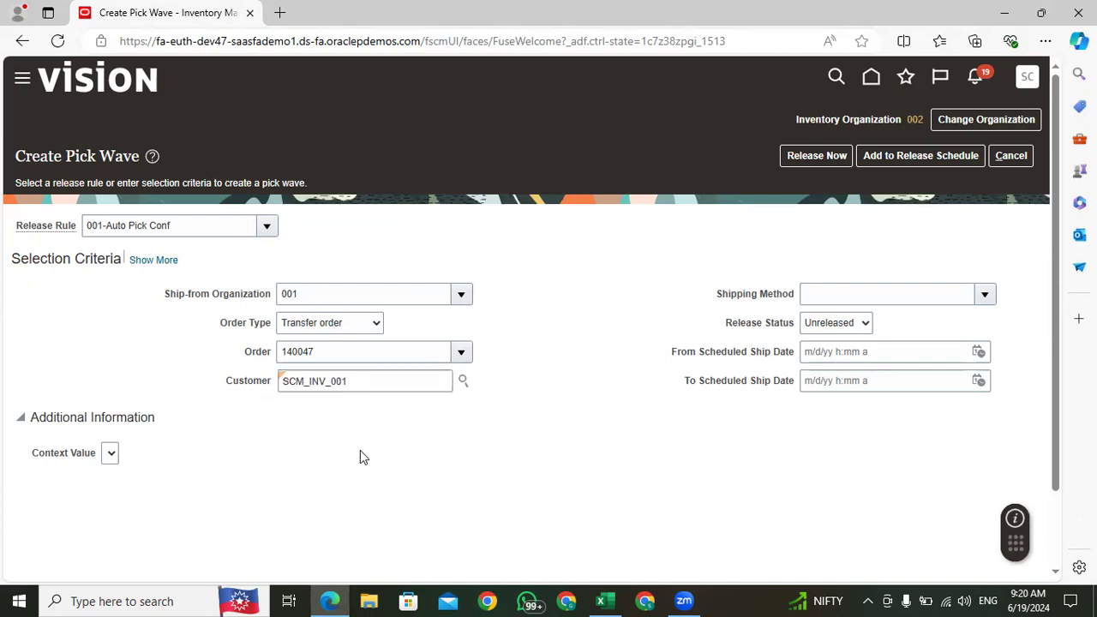
pyautogui.doubleClick(353, 382)
pyautogui.click(163, 261)
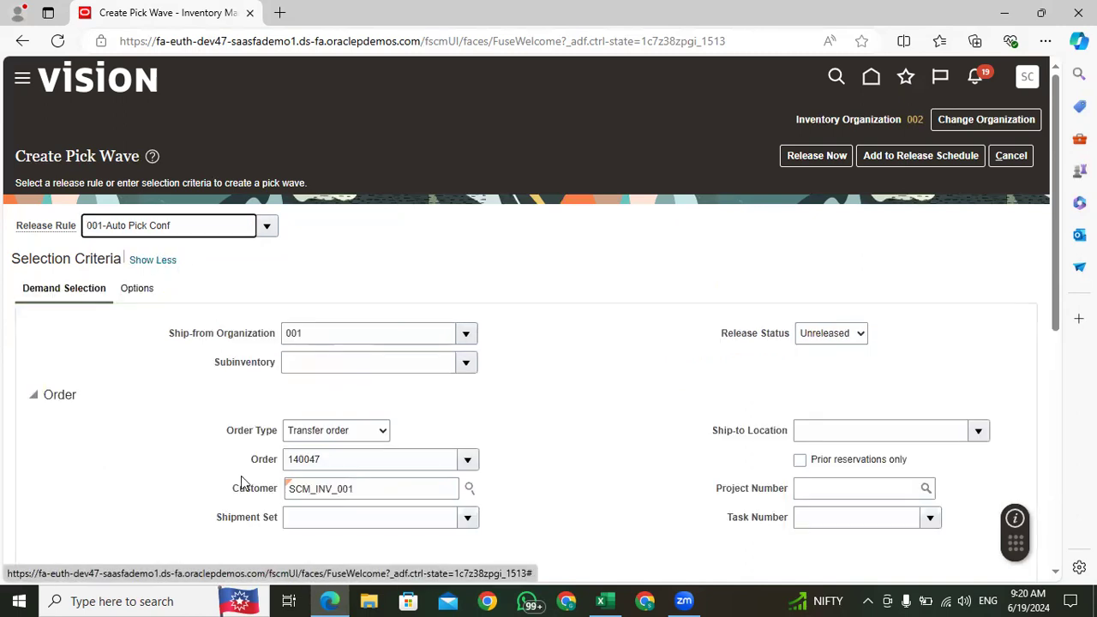
pyautogui.scroll(-5, 240, 480)
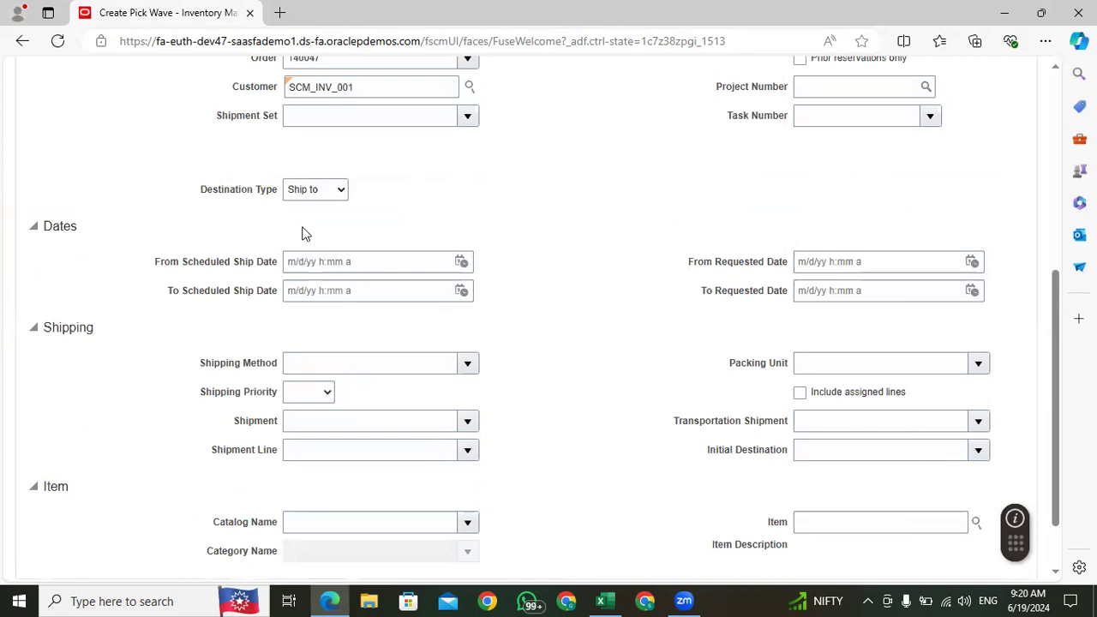
pyautogui.moveTo(277, 191); pyautogui.dragTo(188, 191)
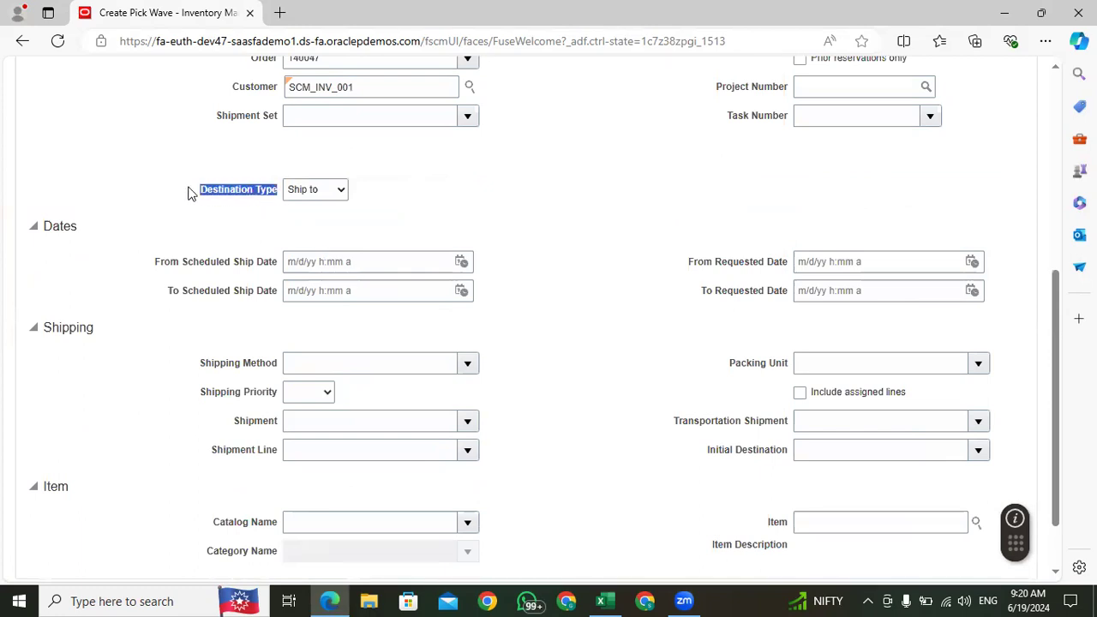
pyautogui.click(517, 235)
pyautogui.scroll(-1, 576, 454)
pyautogui.scroll(5, 578, 450)
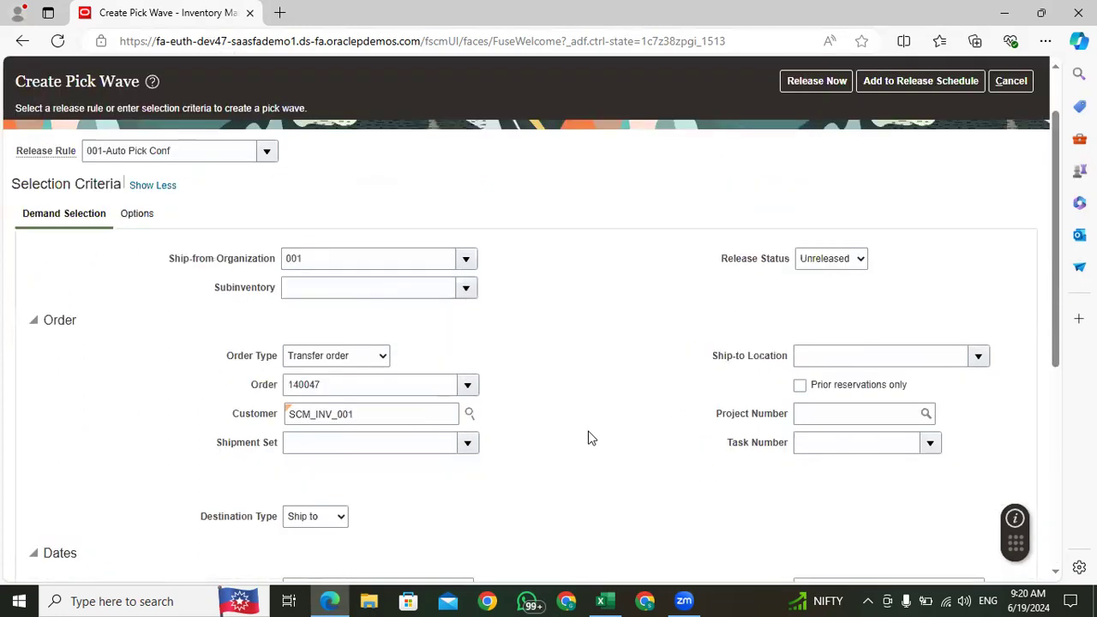
# Step: Review the pick wave's fulfillment and processing options, especially the Create shipments setting
pyautogui.click(135, 213)
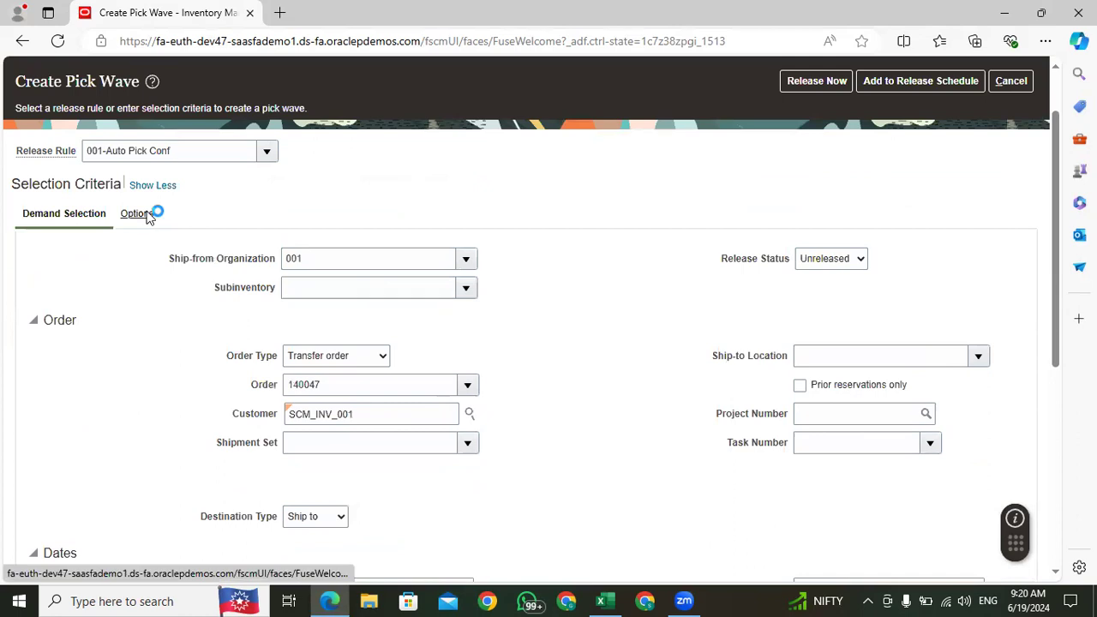
pyautogui.scroll(-1, 420, 407)
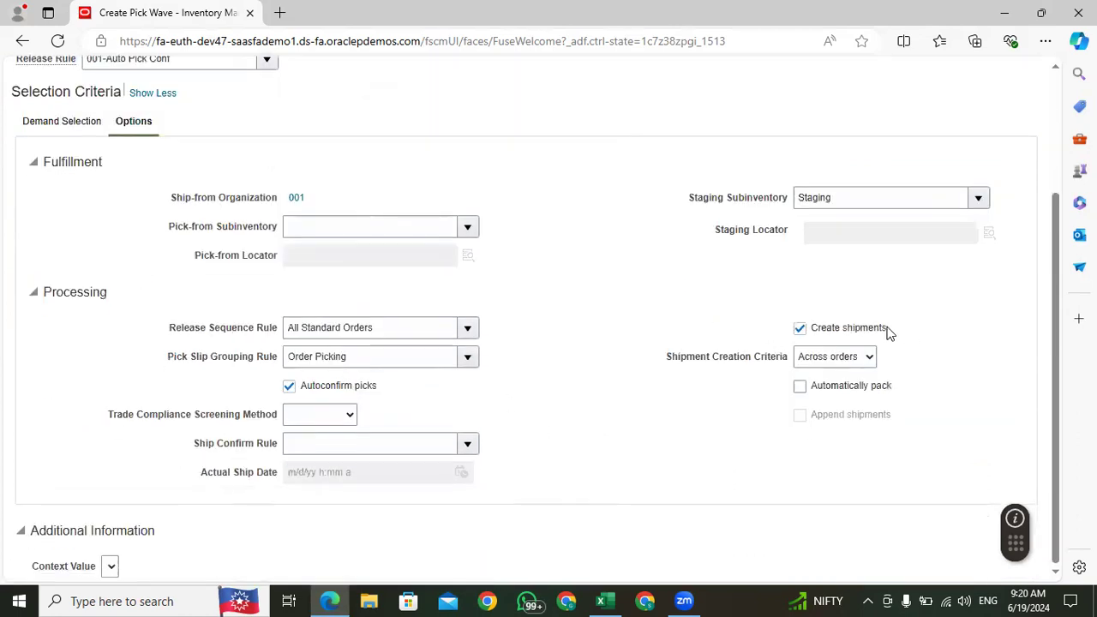
pyautogui.moveTo(888, 332); pyautogui.dragTo(815, 333)
pyautogui.click(769, 463)
pyautogui.moveTo(889, 332); pyautogui.dragTo(810, 333)
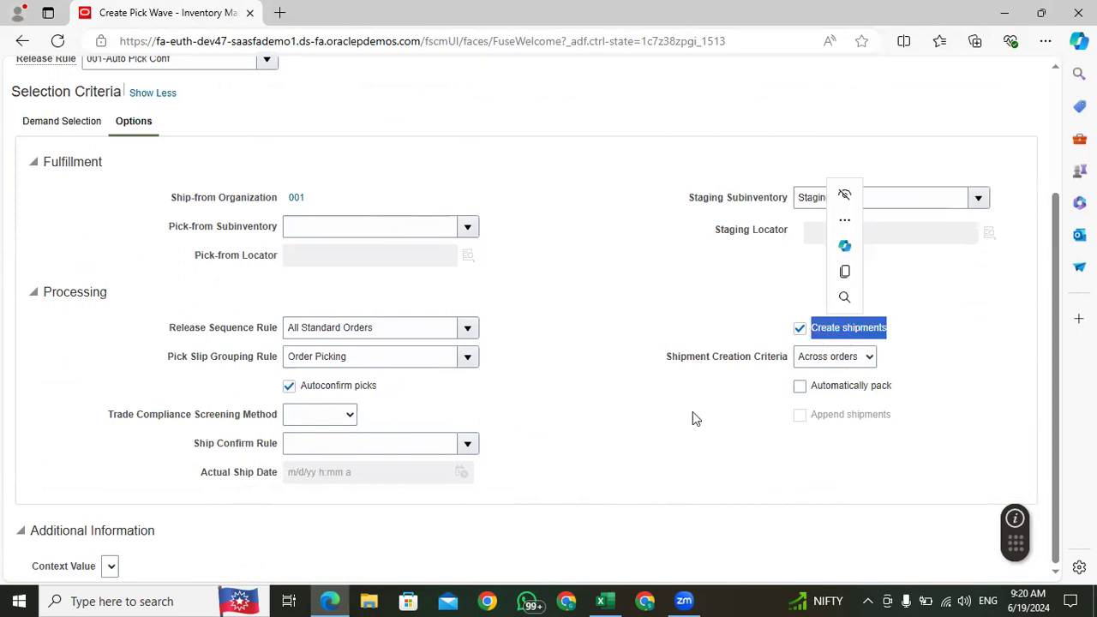
pyautogui.click(889, 357)
pyautogui.moveTo(894, 330); pyautogui.dragTo(808, 331)
pyautogui.click(597, 466)
pyautogui.scroll(2, 592, 463)
pyautogui.scroll(-2, 620, 436)
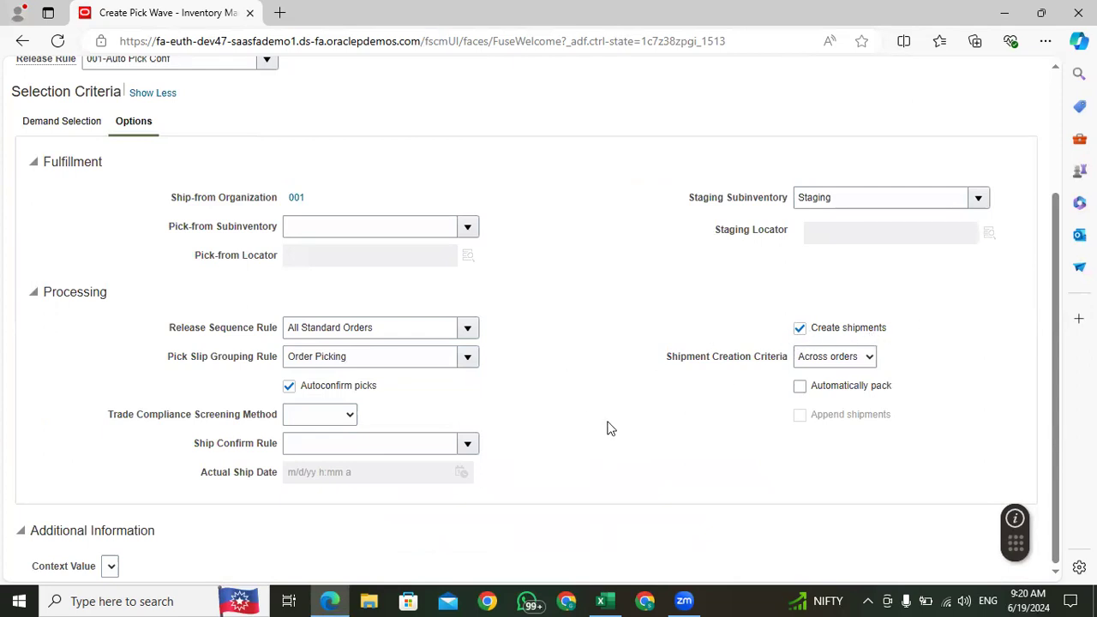
# Step: Release the pick wave immediately, check the number of shipment lines selected for processing, and close the confirmation
pyautogui.scroll(2, 608, 429)
pyautogui.click(810, 157)
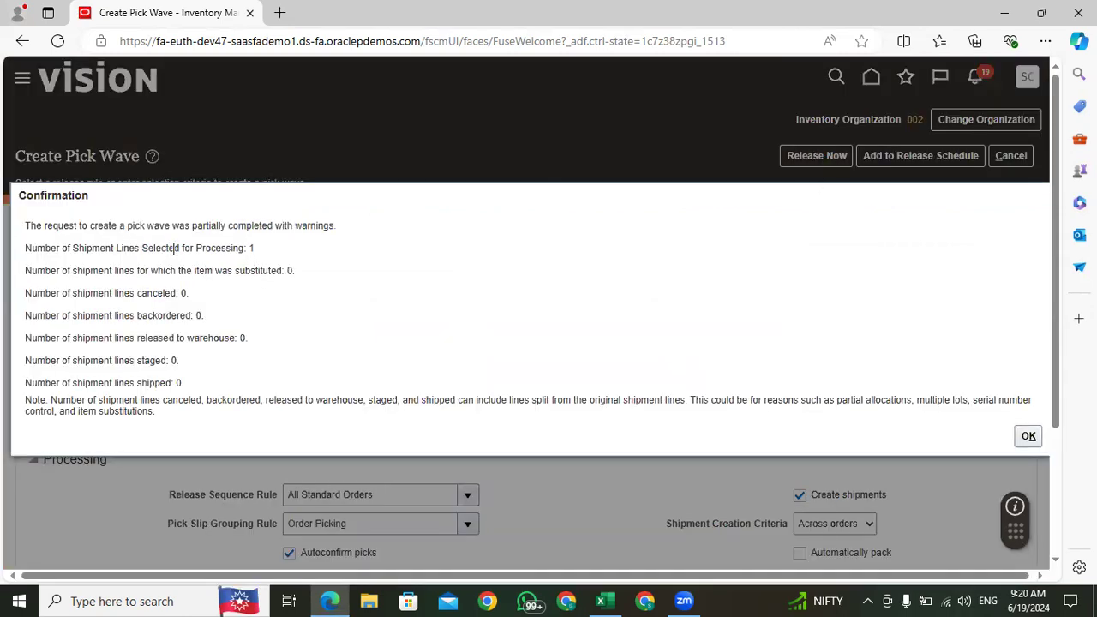
pyautogui.doubleClick(250, 248)
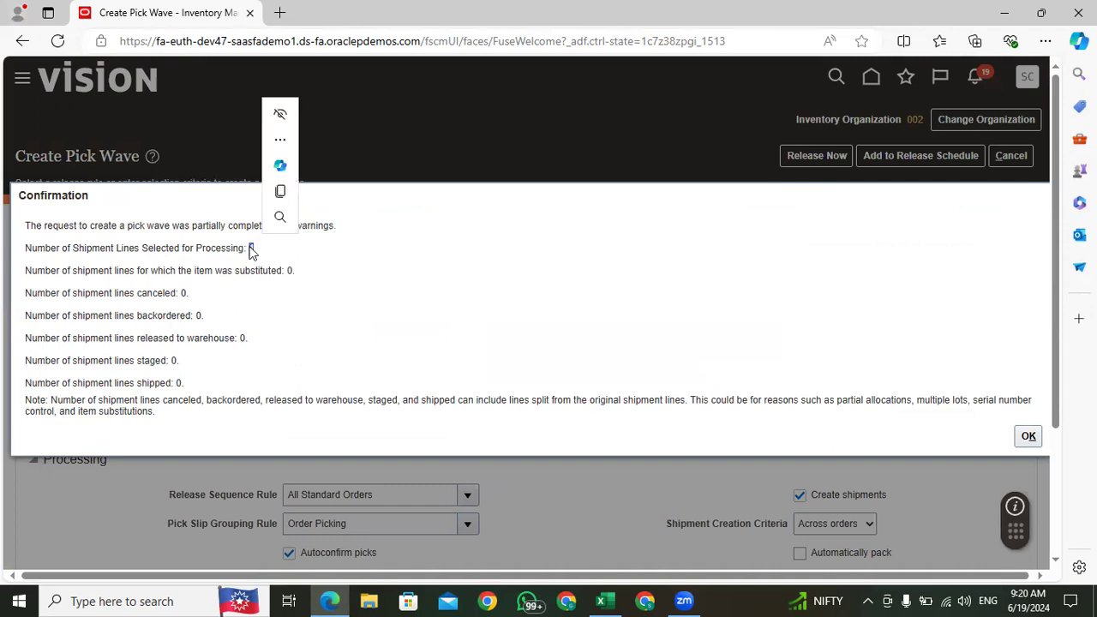
pyautogui.click(1029, 436)
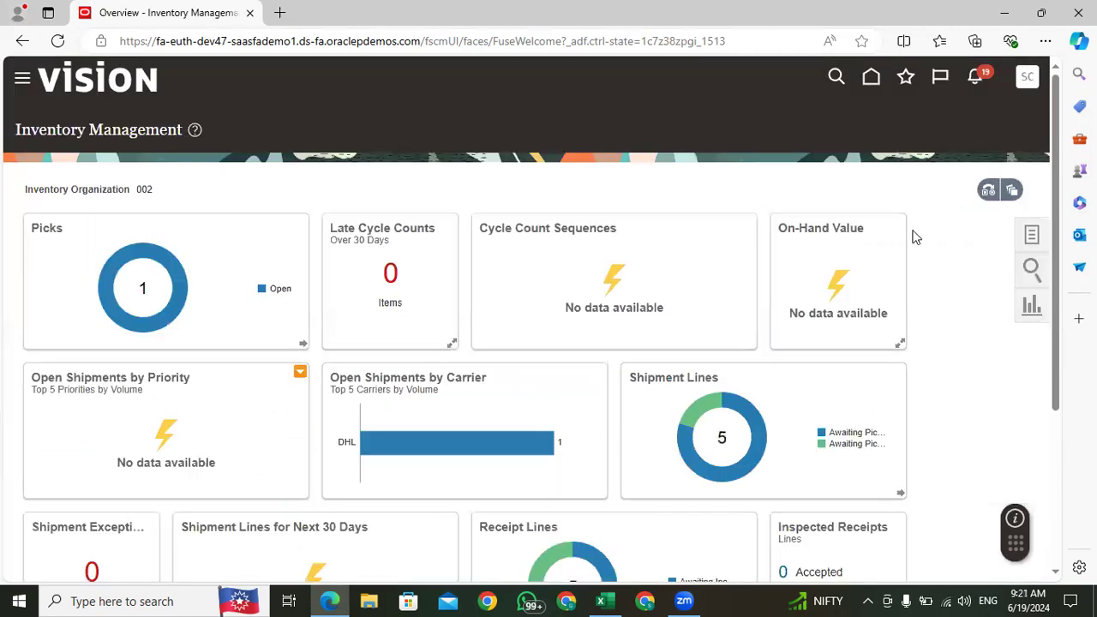
# Step: Go to the home page and open Scheduled Processes from the Tools group
pyautogui.click(871, 79)
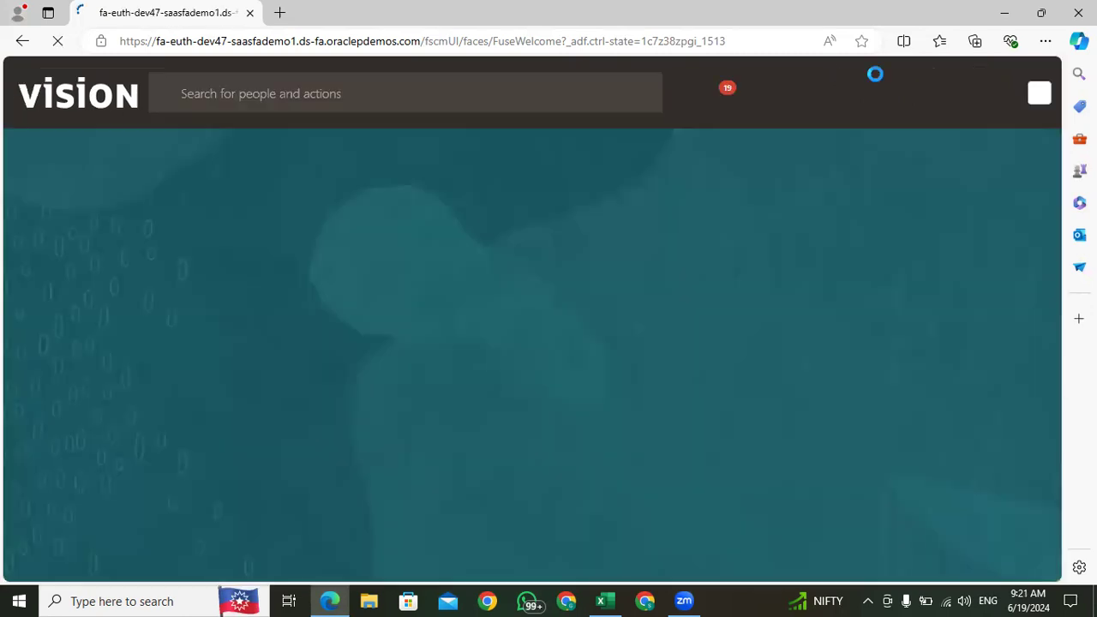
pyautogui.click(870, 244)
pyautogui.click(869, 241)
pyautogui.click(869, 241)
pyautogui.click(868, 244)
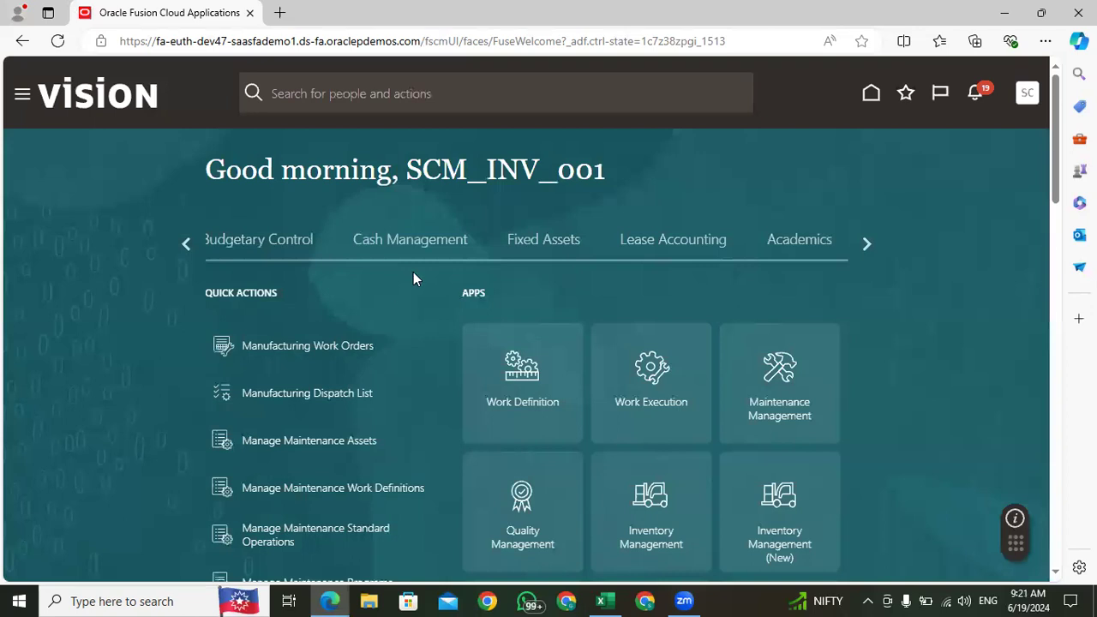
pyautogui.click(868, 241)
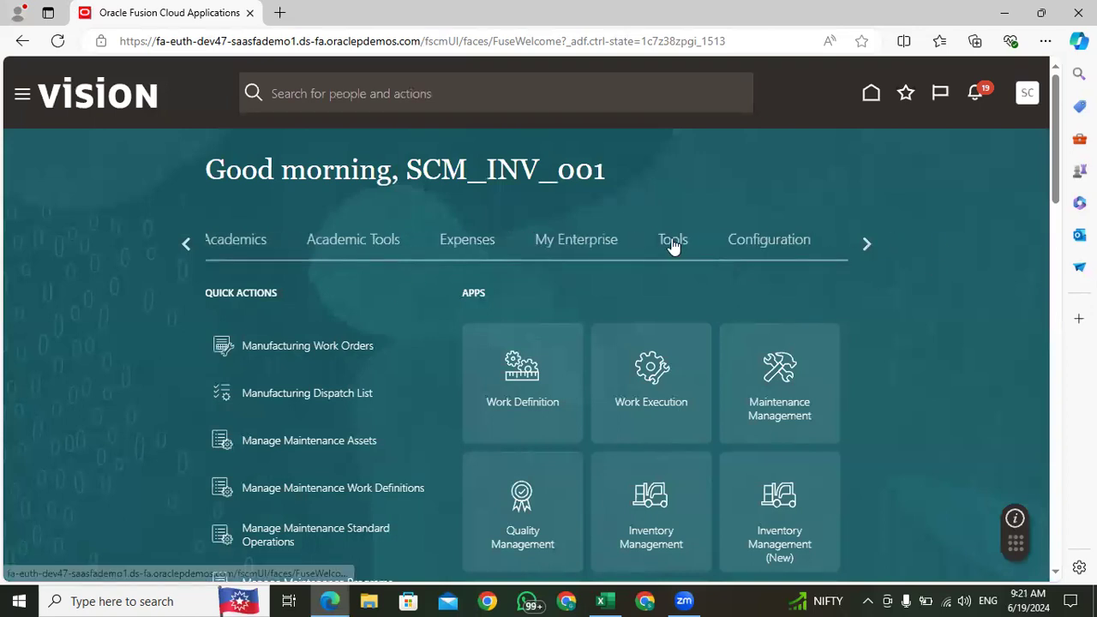
pyautogui.click(684, 244)
pyautogui.scroll(-3, 583, 343)
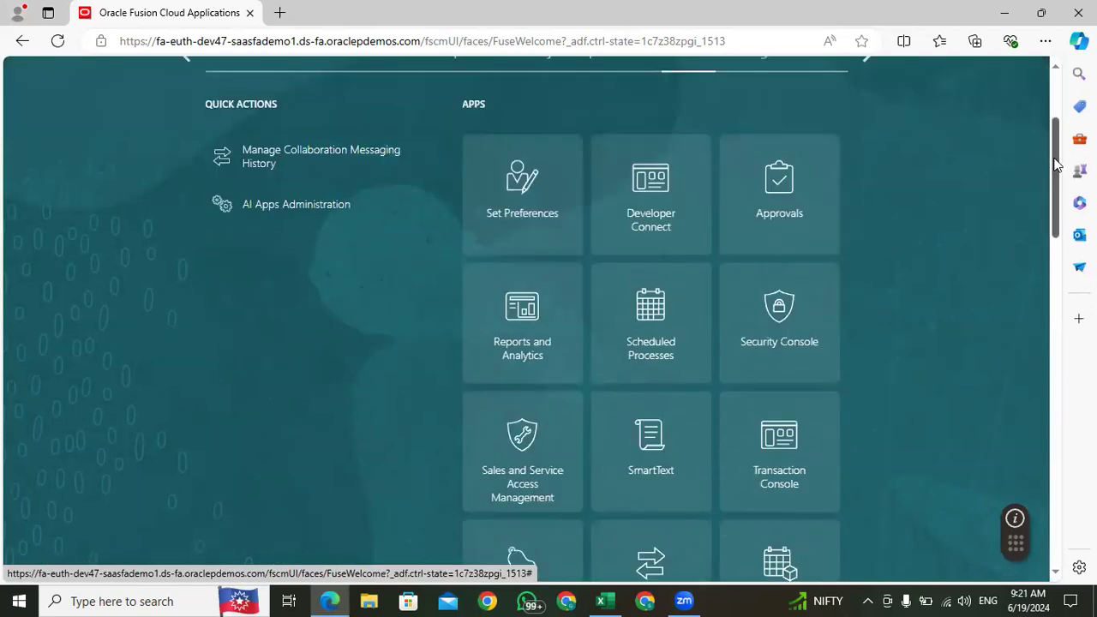
pyautogui.click(633, 306)
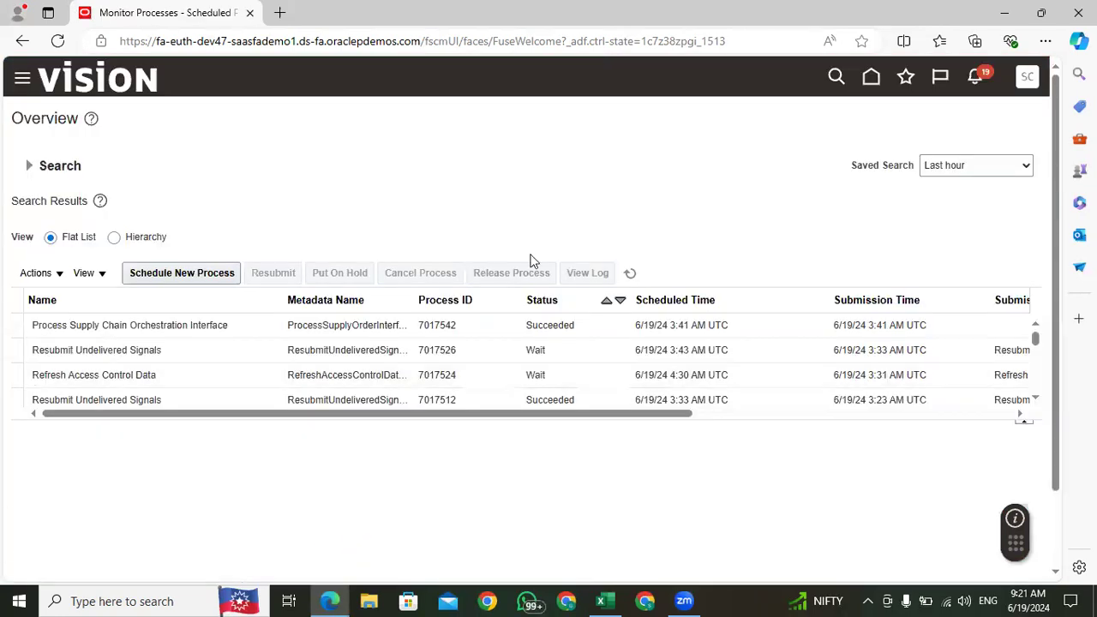
# Step: Refresh the scheduled processes list, look through the recent processes and expand the search criteria
pyautogui.click(630, 274)
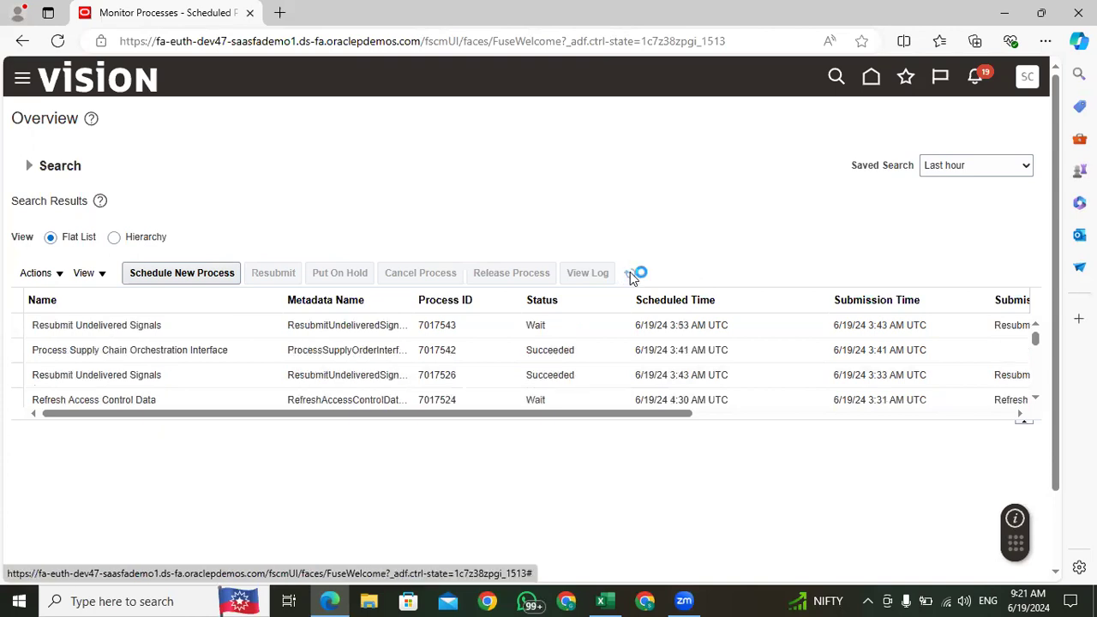
pyautogui.click(631, 275)
pyautogui.click(632, 277)
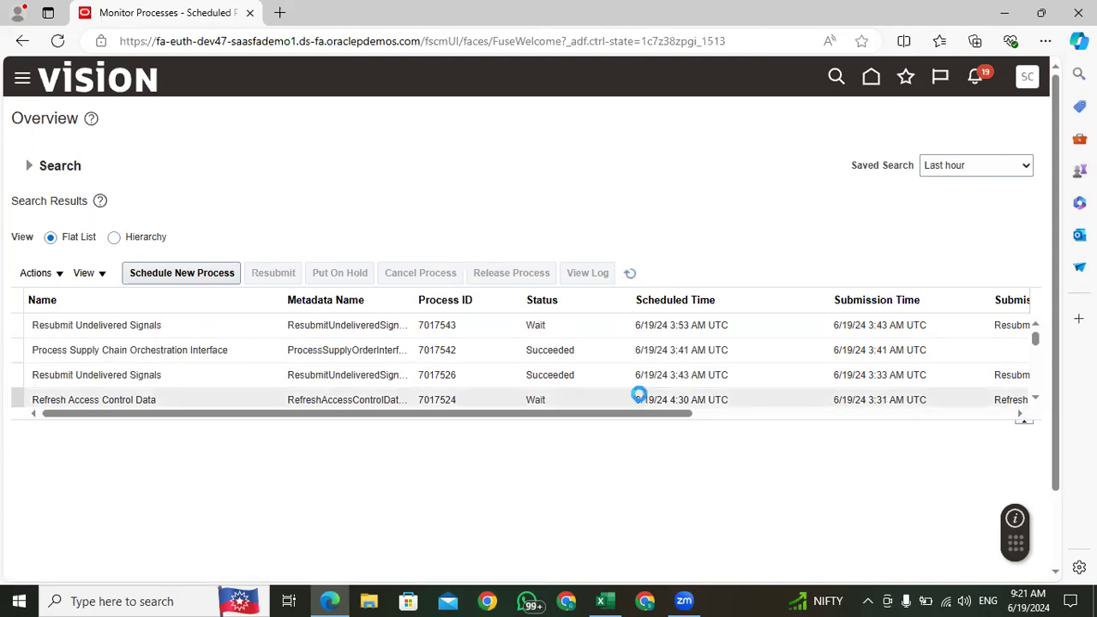
pyautogui.click(632, 276)
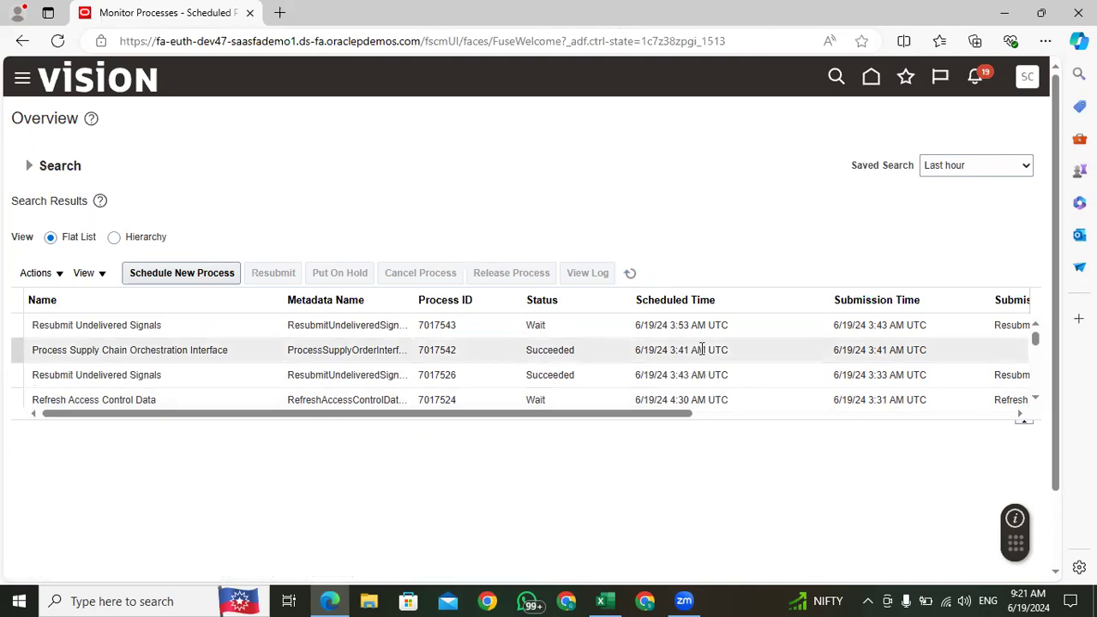
pyautogui.scroll(-5, 701, 349)
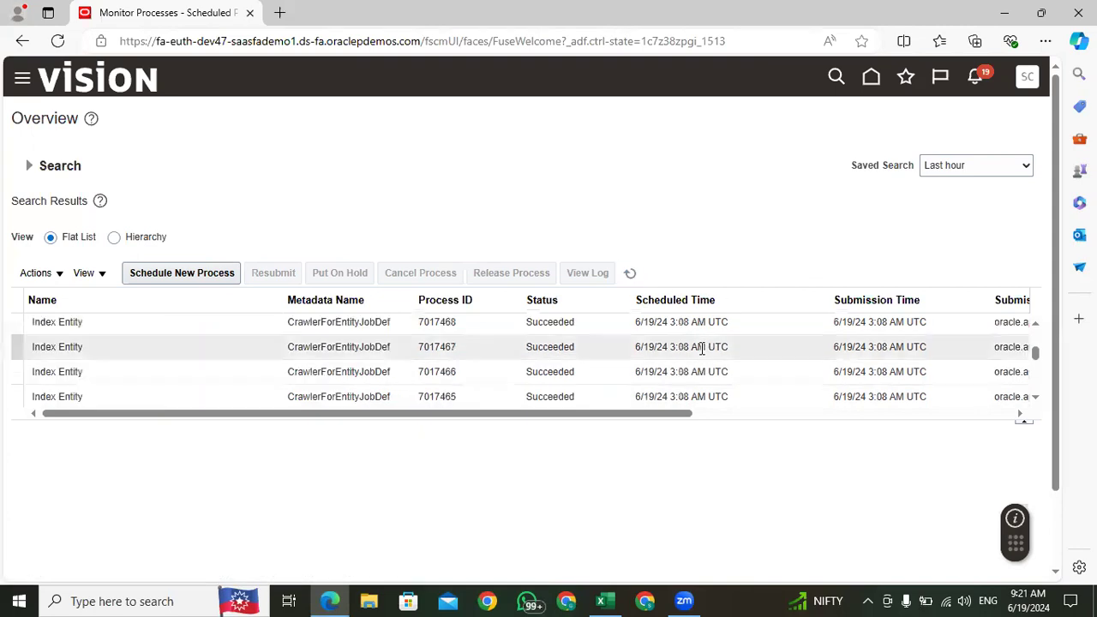
pyautogui.scroll(5, 701, 348)
pyautogui.click(632, 274)
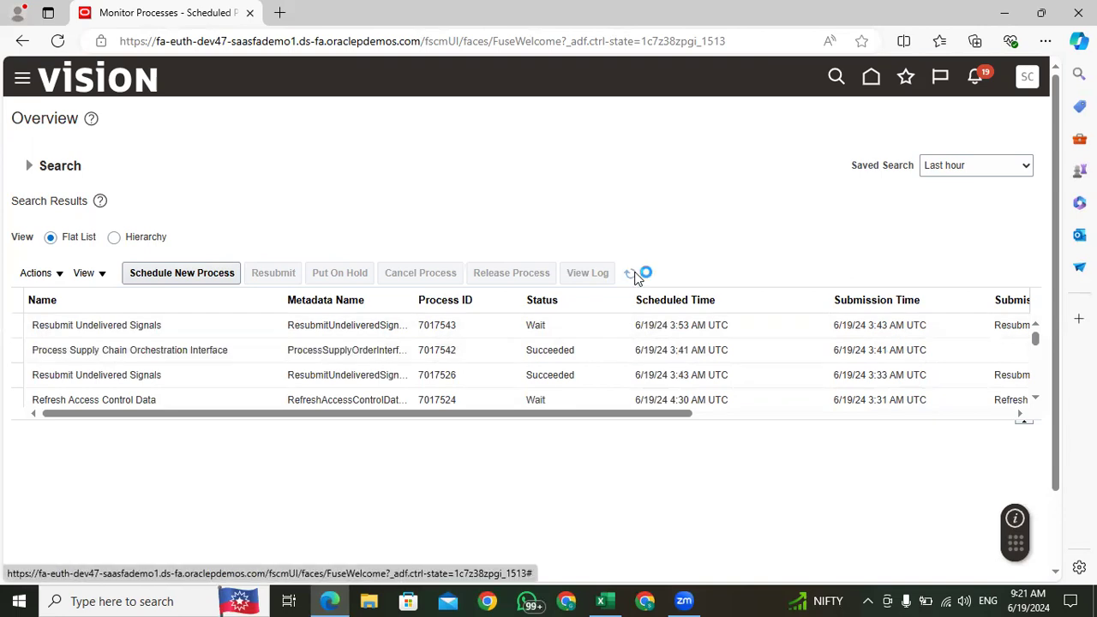
pyautogui.click(631, 274)
pyautogui.click(27, 171)
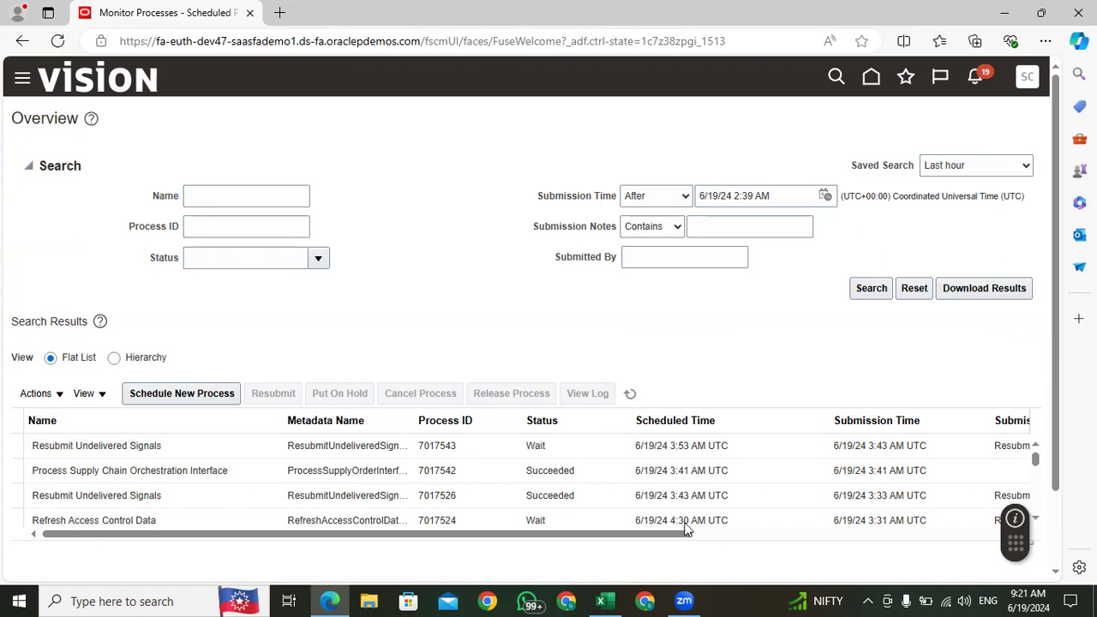
# Step: Return to the home page and open Inventory Management from the Supply Chain Execution group
pyautogui.click(872, 81)
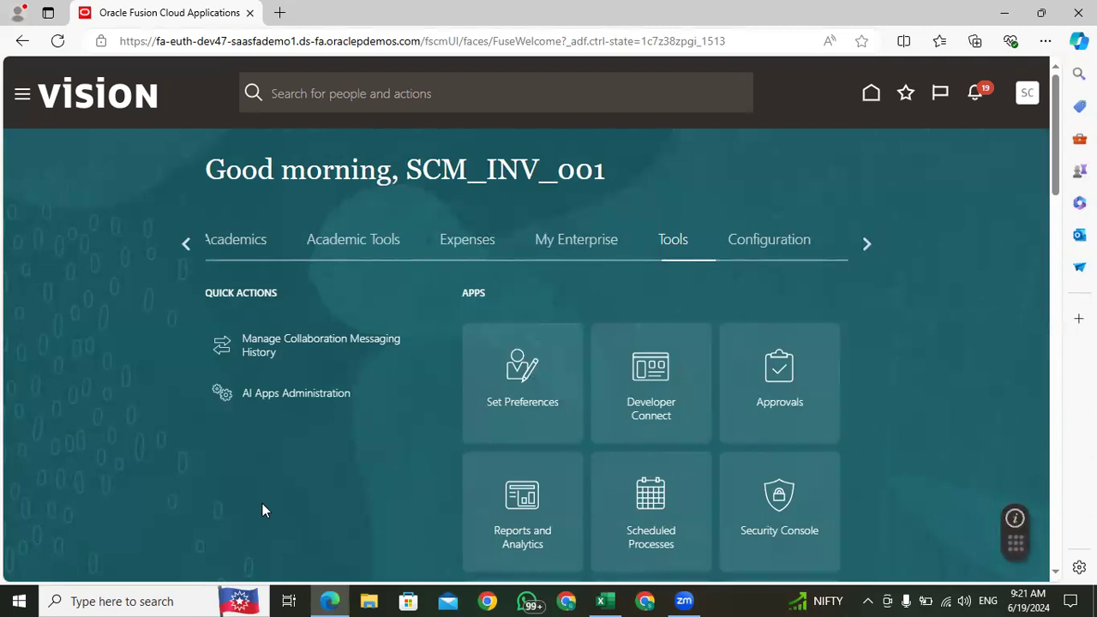
pyautogui.click(187, 247)
pyautogui.click(182, 248)
pyautogui.click(181, 248)
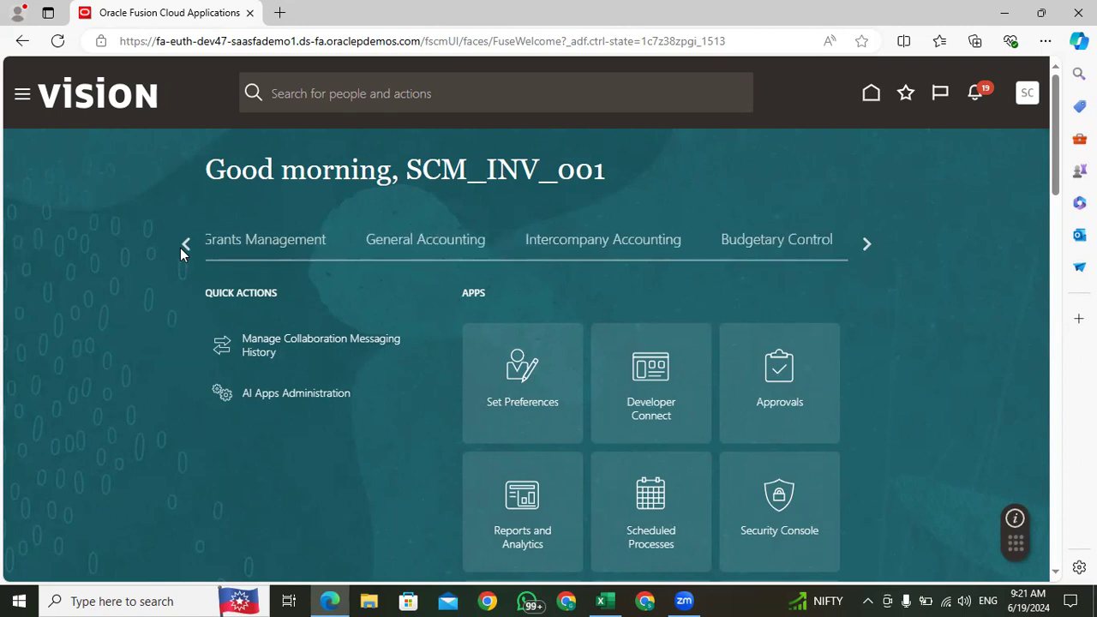
pyautogui.click(180, 248)
pyautogui.click(180, 247)
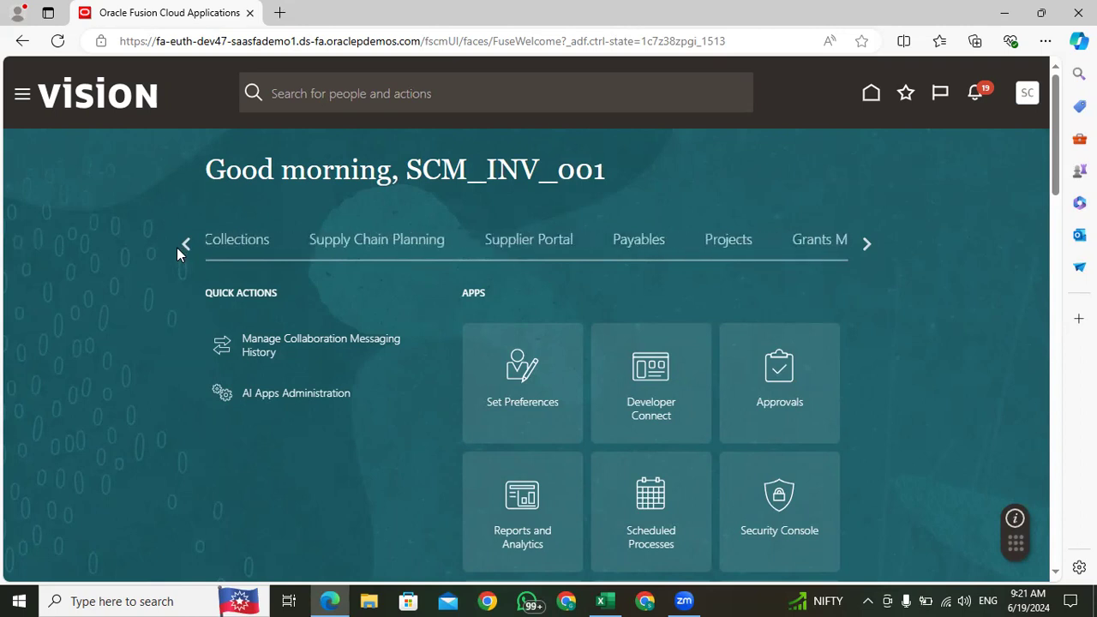
pyautogui.click(183, 245)
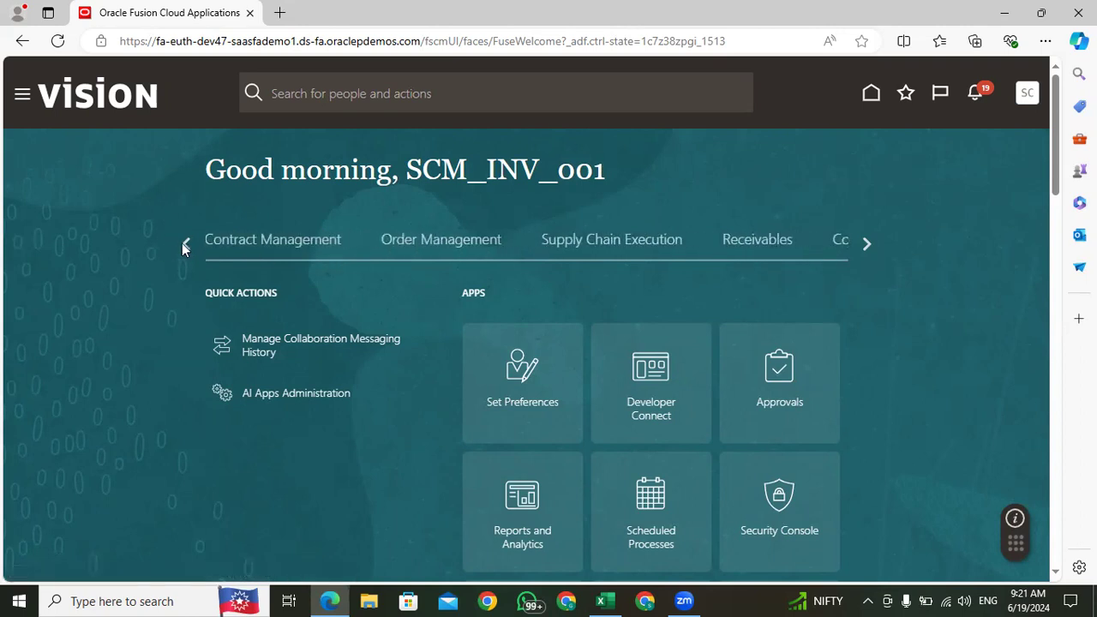
pyautogui.click(623, 242)
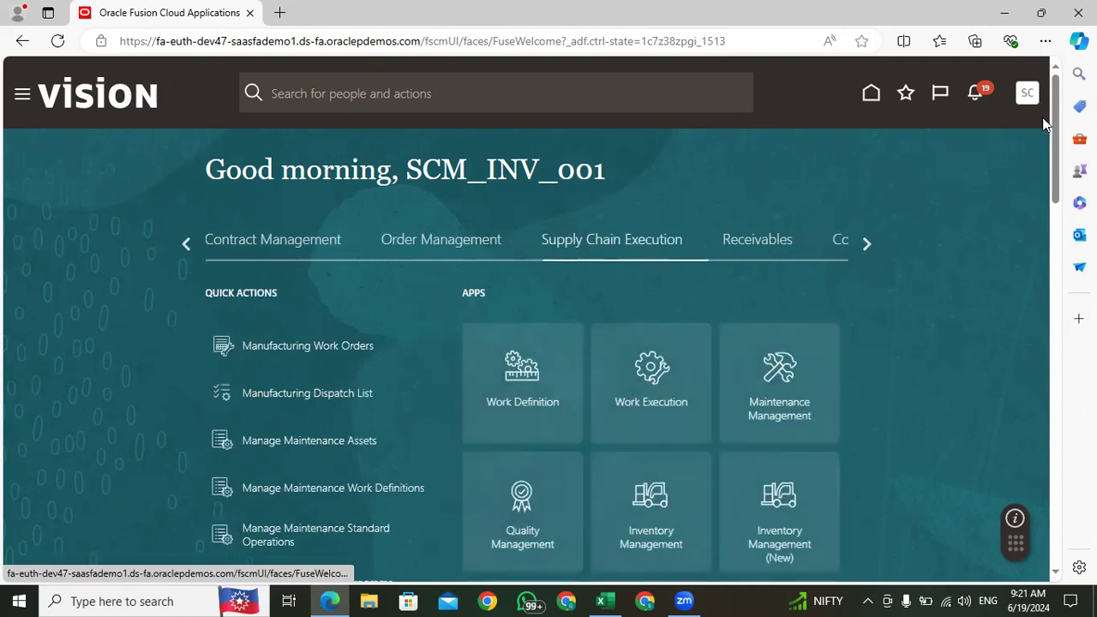
pyautogui.scroll(-3, 1059, 125)
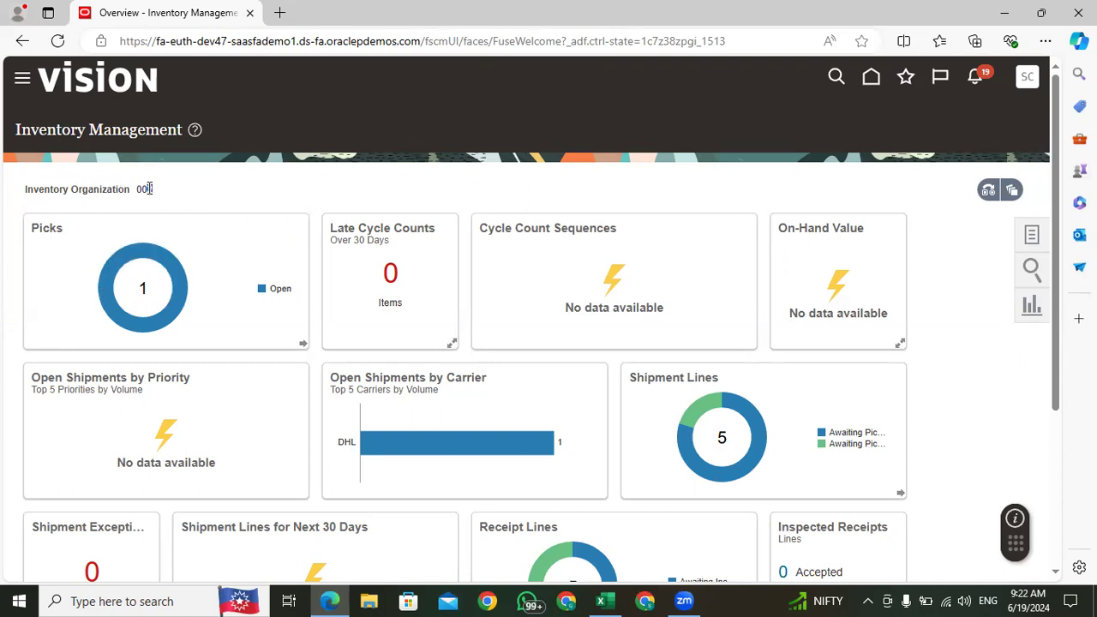
# Step: Change the inventory organization from the dashboard to 001 and apply it
pyautogui.click(989, 192)
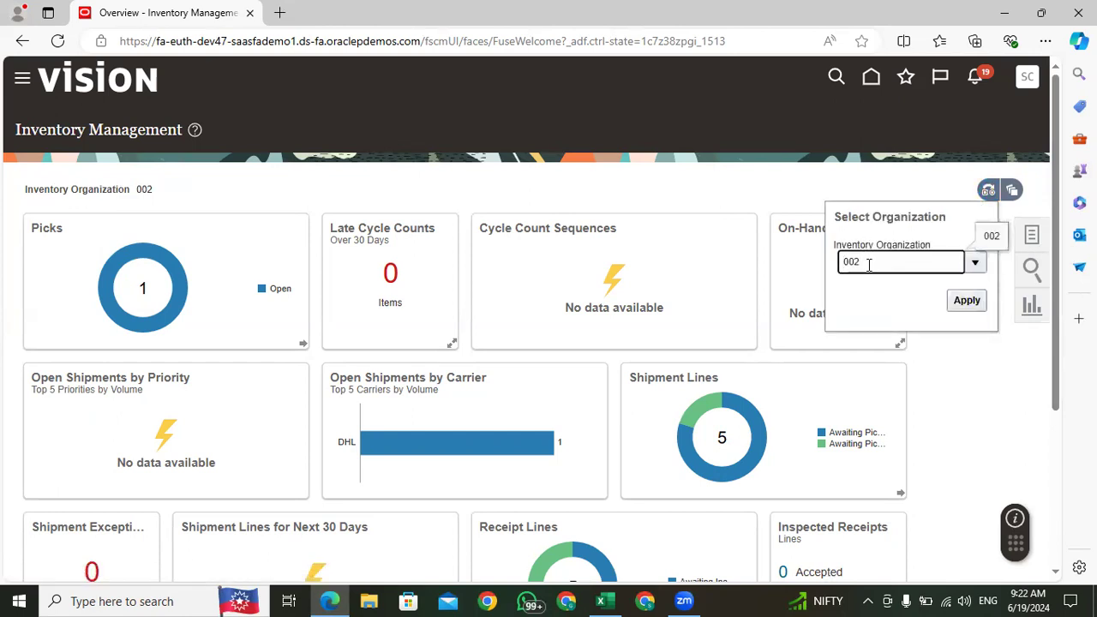
pyautogui.write('1')
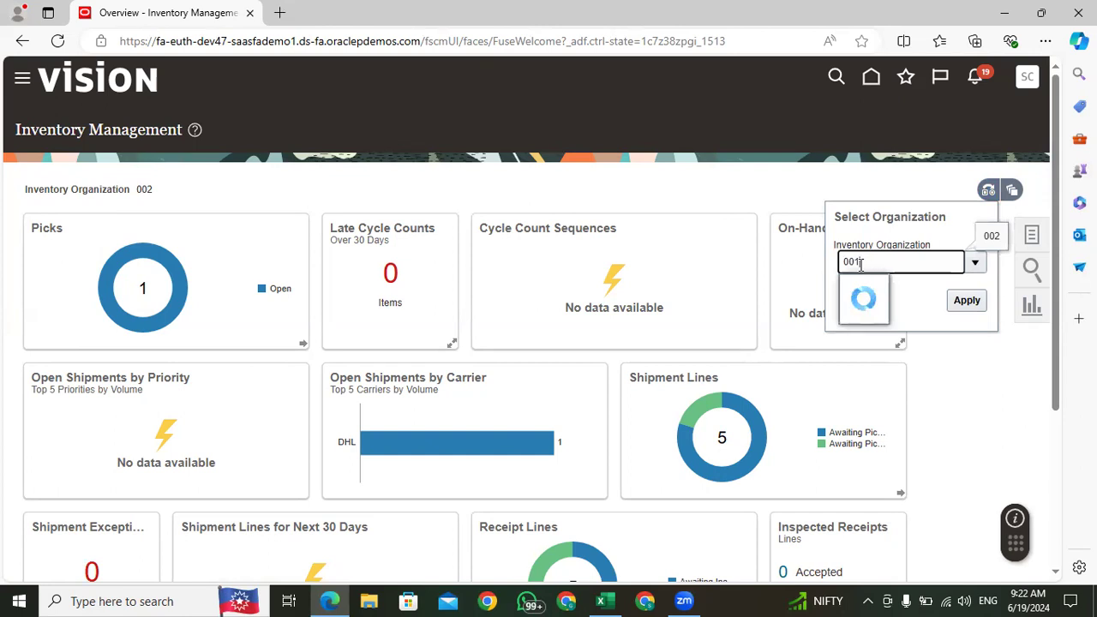
pyautogui.click(876, 291)
pyautogui.click(966, 302)
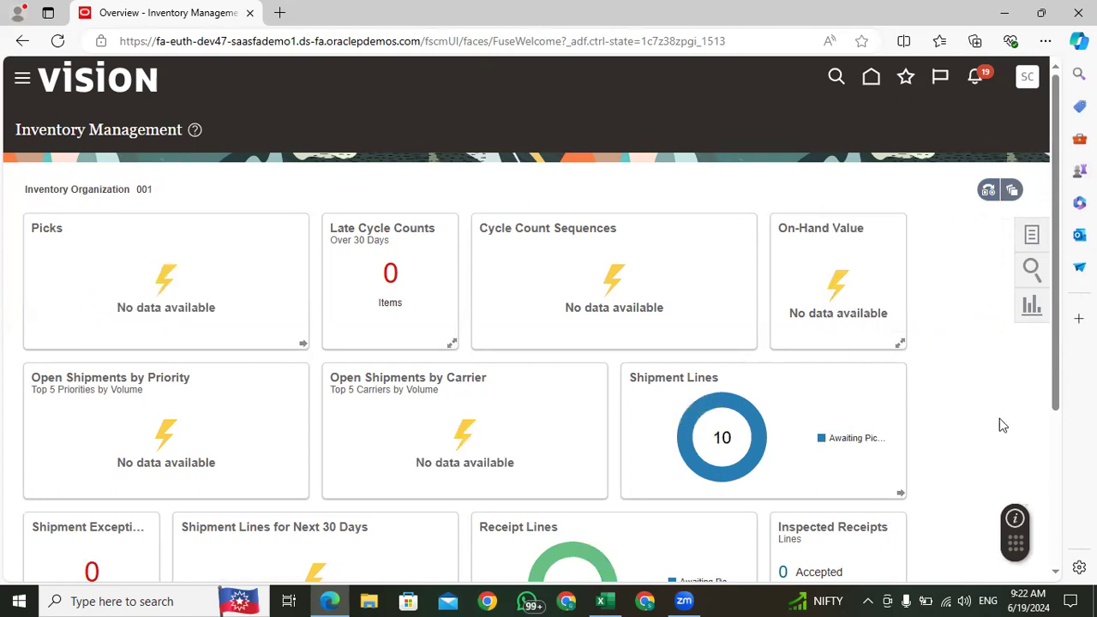
pyautogui.scroll(-3, 873, 339)
pyautogui.scroll(3, 772, 468)
# Step: Open the shipment lines awaiting pick release, review the actions available for the Apple iPhone 15 transfer order line, and leave the page
pyautogui.moveTo(710, 399)
pyautogui.click(711, 407)
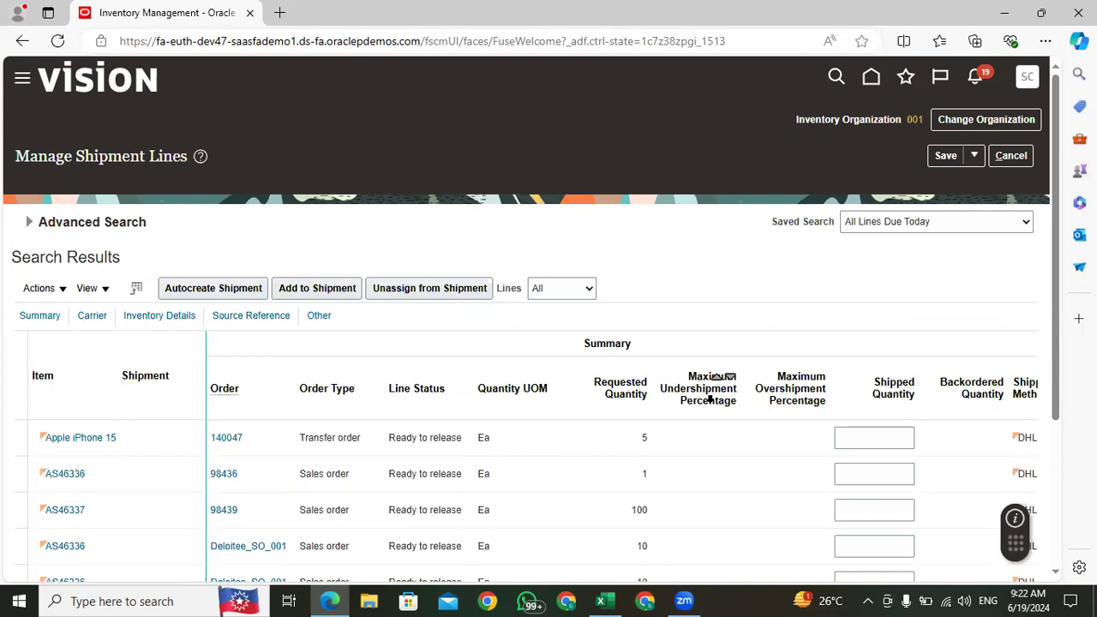
pyautogui.click(168, 437)
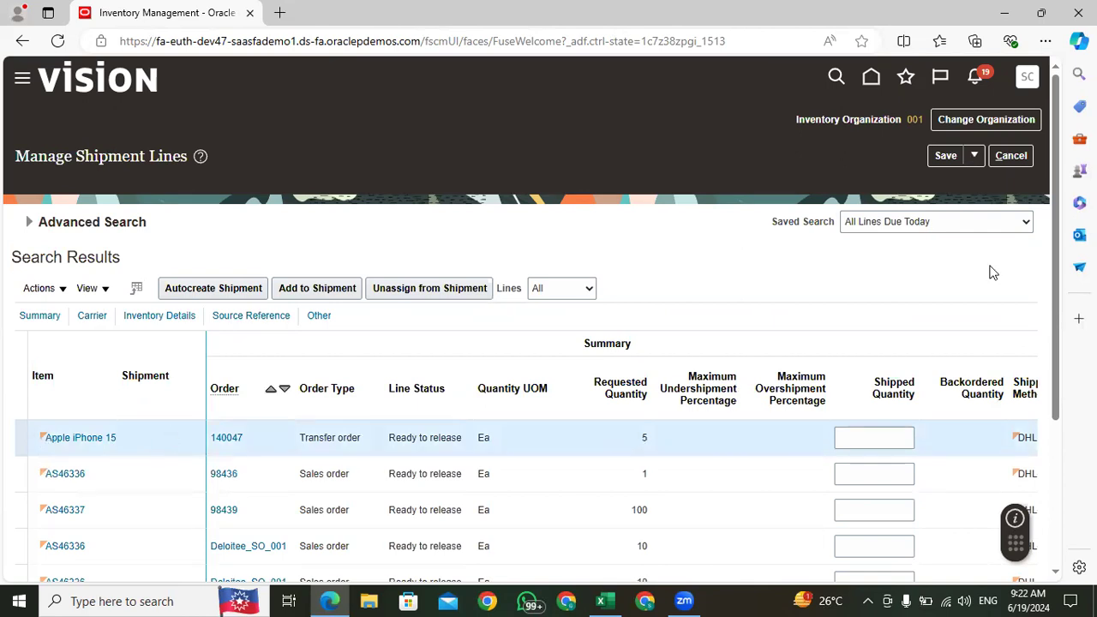
pyautogui.moveTo(1056, 173); pyautogui.dragTo(1059, 218)
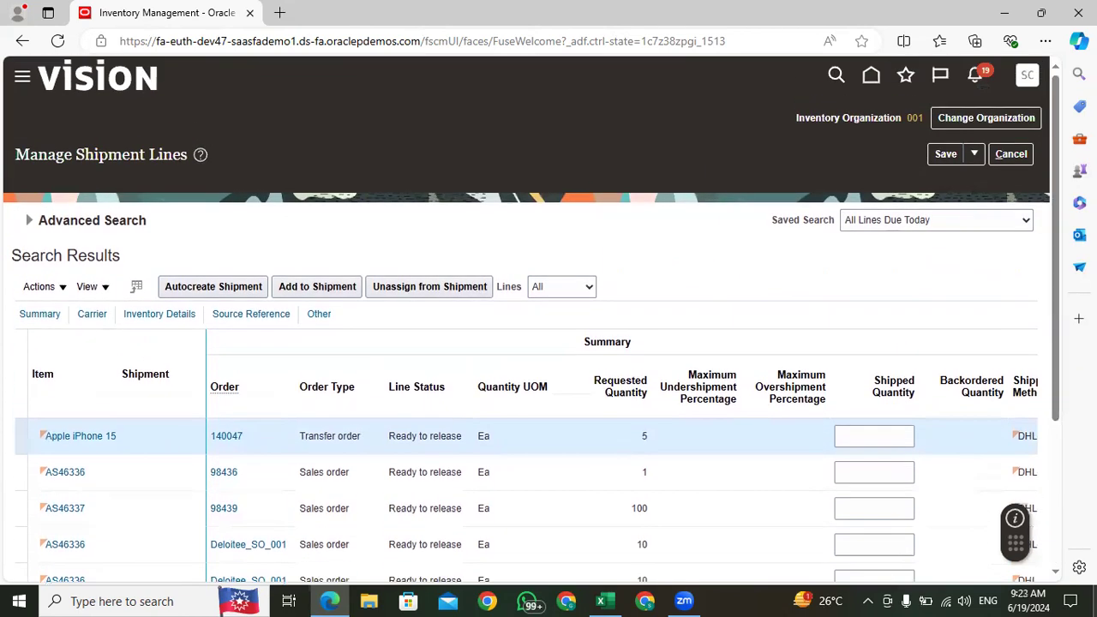
pyautogui.click(41, 287)
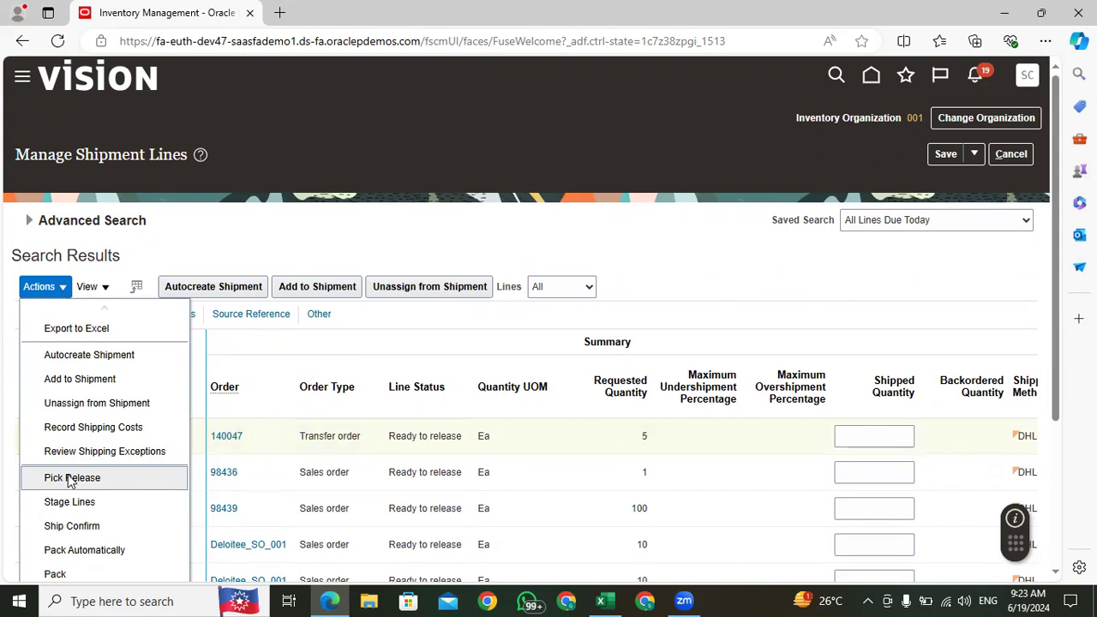
pyautogui.click(672, 245)
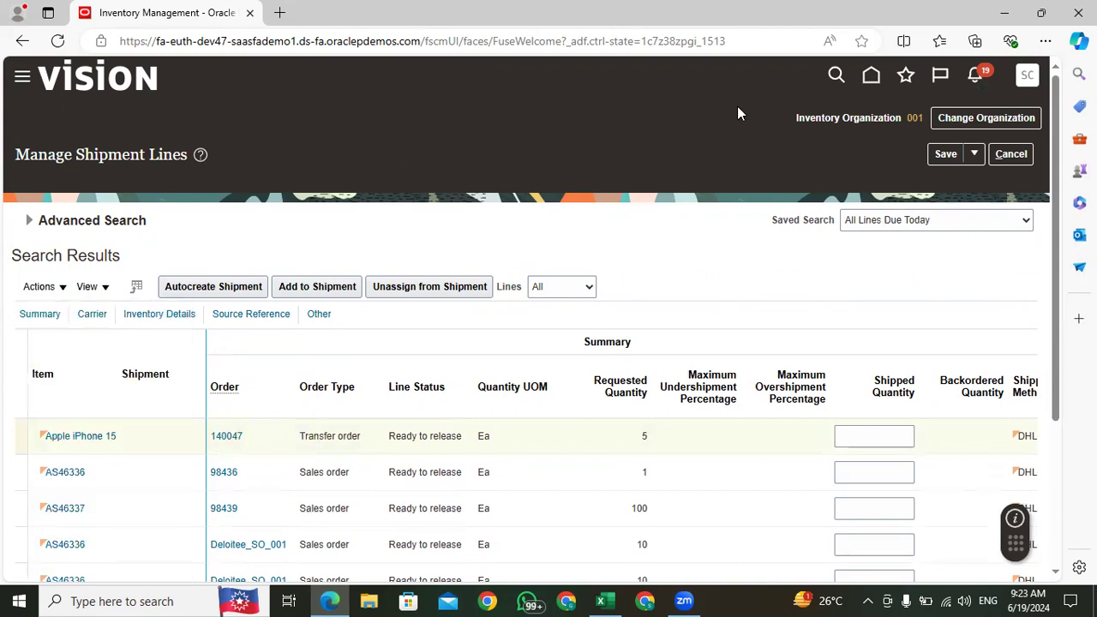
pyautogui.click(1012, 154)
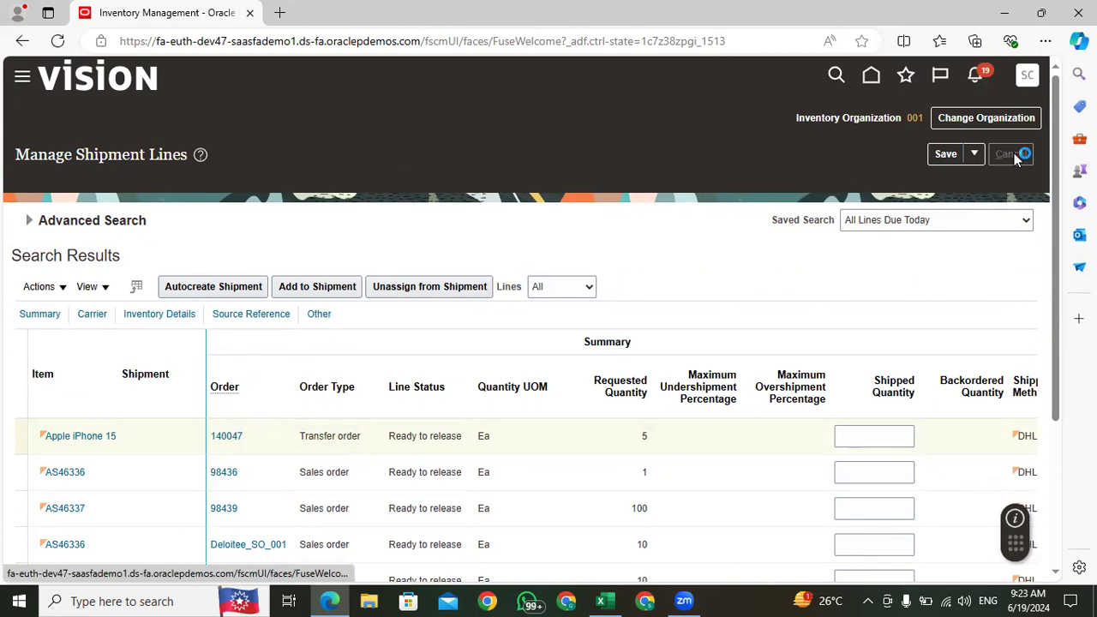
# Step: Start a pick wave with release rule 001-Auto Pick Conf, order type Transfer order, and the transfer order's number
pyautogui.click(1032, 236)
pyautogui.click(961, 145)
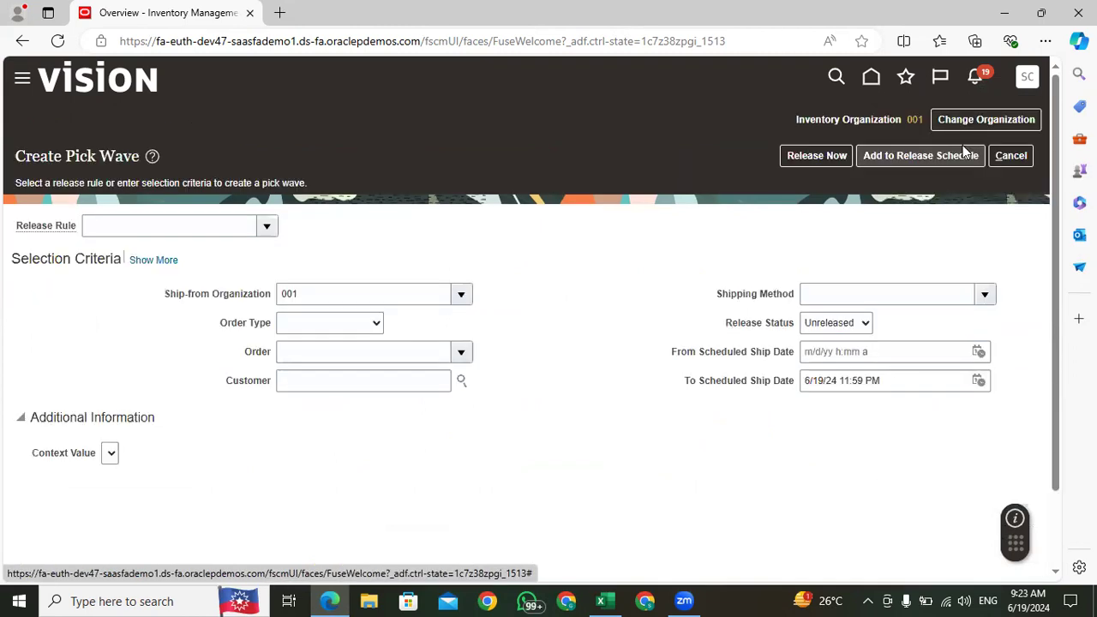
pyautogui.click(269, 228)
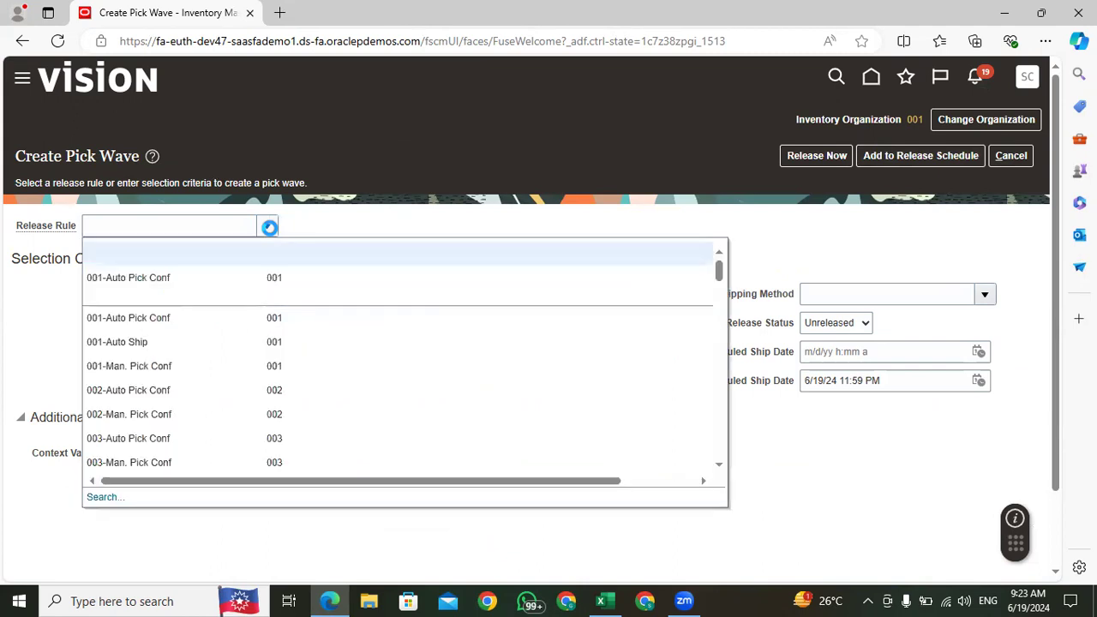
pyautogui.click(200, 282)
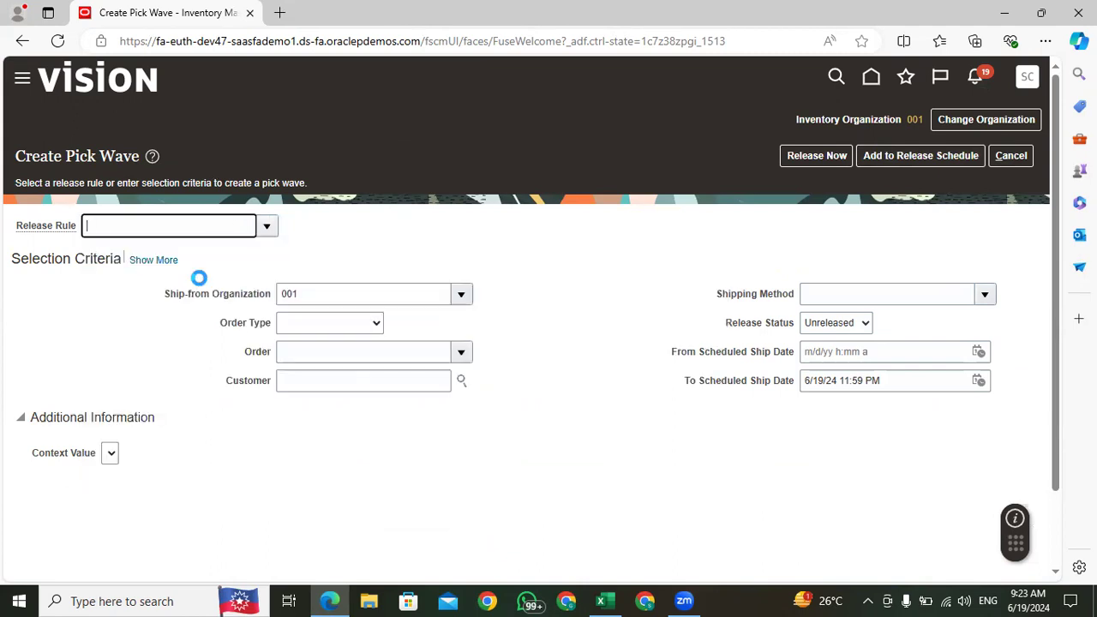
pyautogui.click(325, 333)
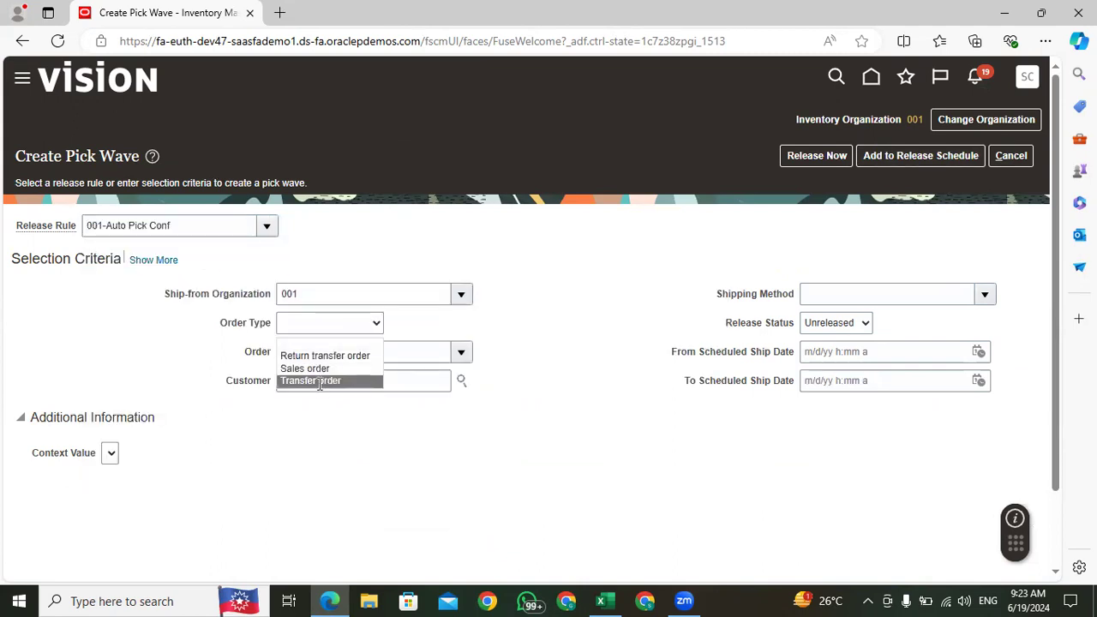
pyautogui.click(318, 382)
pyautogui.click(315, 353)
pyautogui.write('140047')
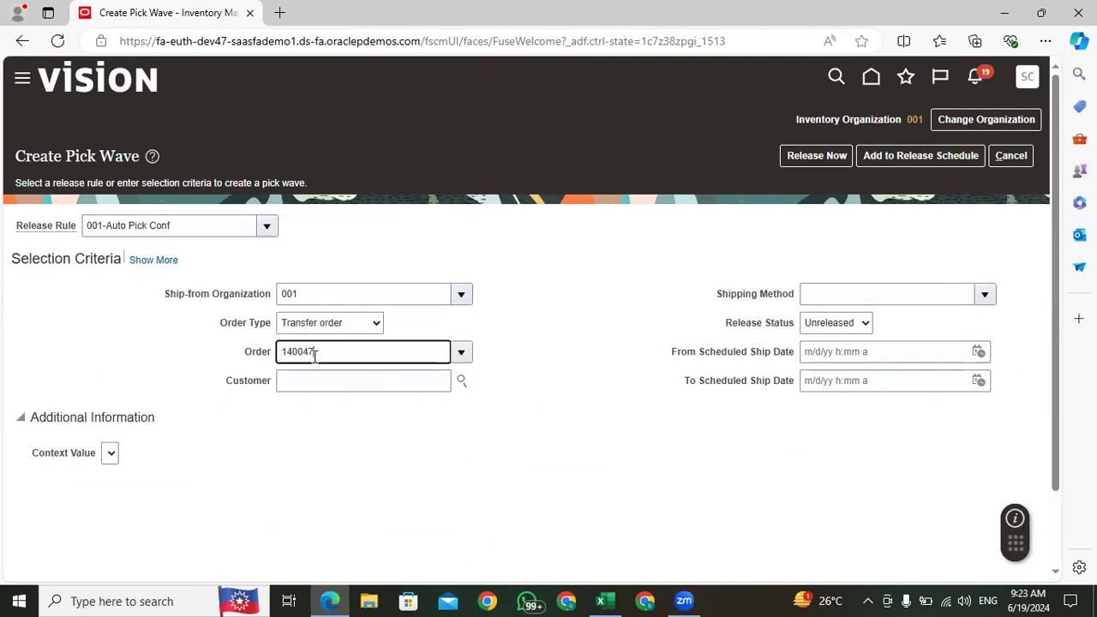
pyautogui.click(335, 427)
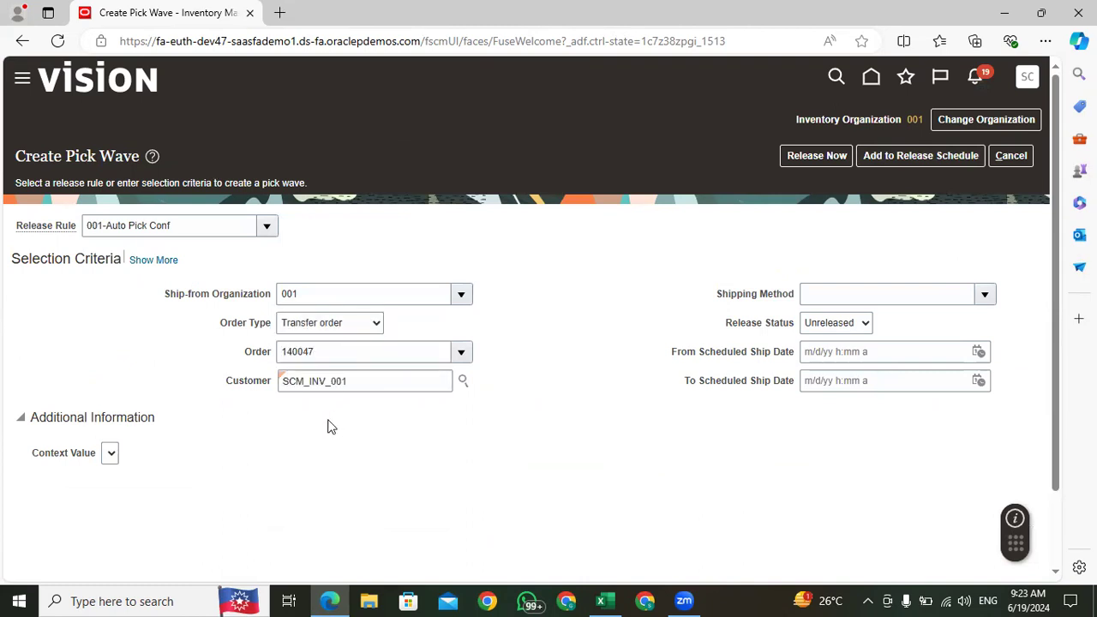
# Step: Release the transfer order's pick wave now and close the confirmation
pyautogui.click(805, 163)
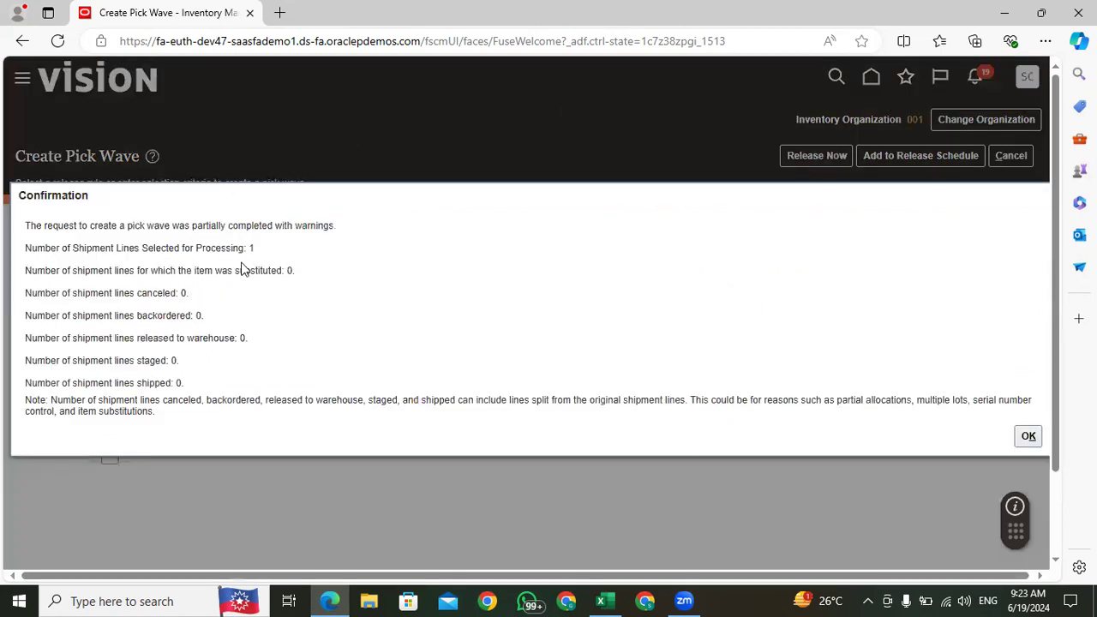
pyautogui.click(1029, 436)
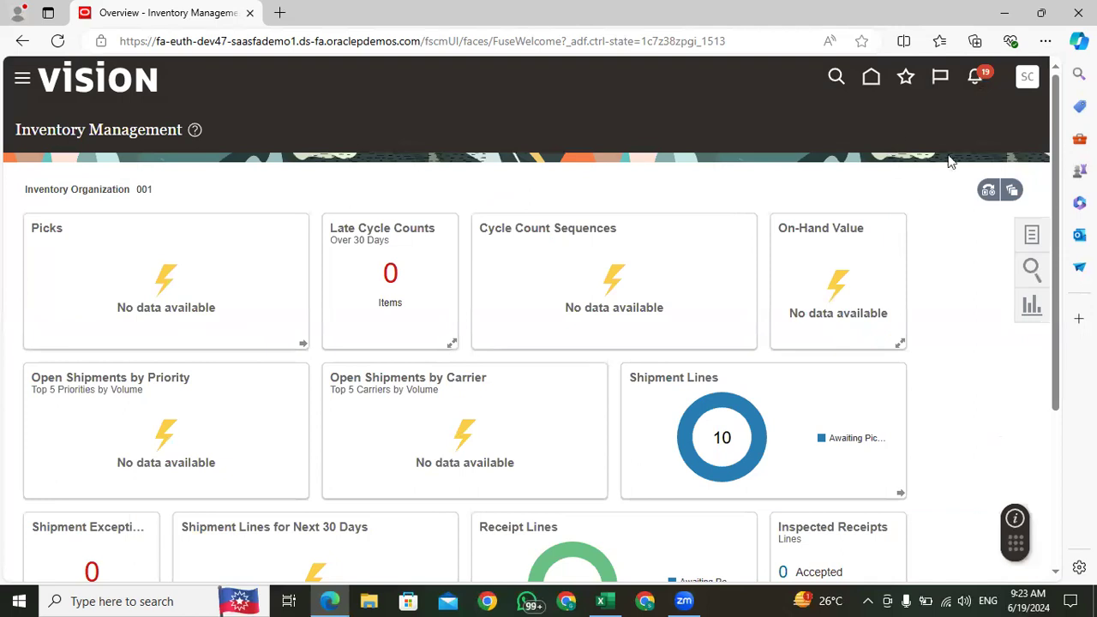
pyautogui.moveTo(728, 403)
# Step: Go to the home page and open Scheduled Processes from the Tools group
pyautogui.click(871, 76)
pyautogui.click(865, 242)
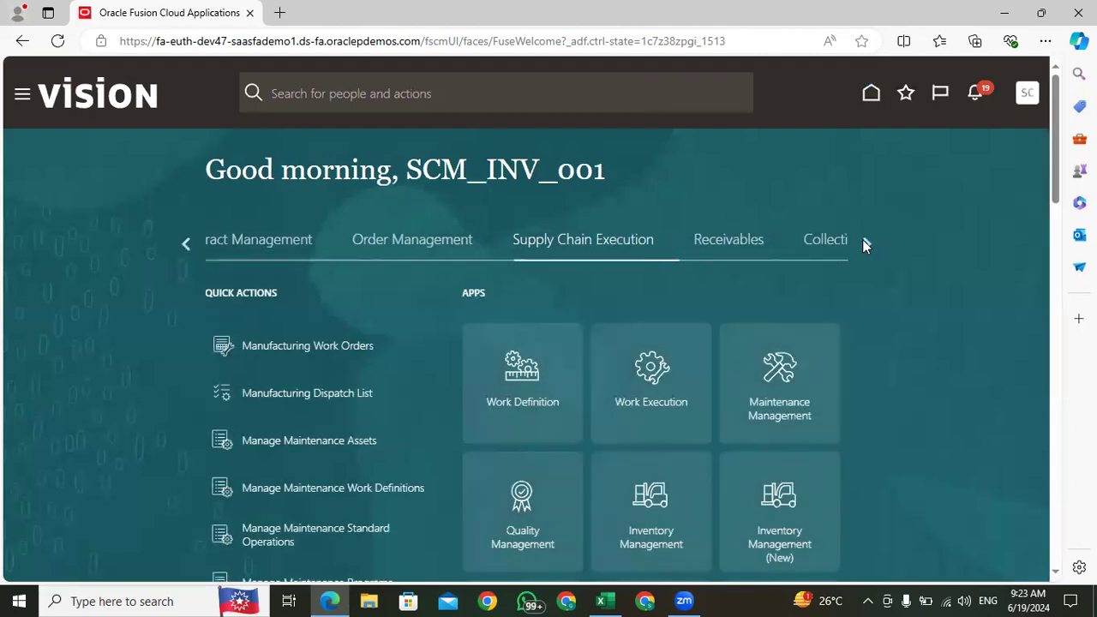
pyautogui.click(864, 242)
pyautogui.click(864, 243)
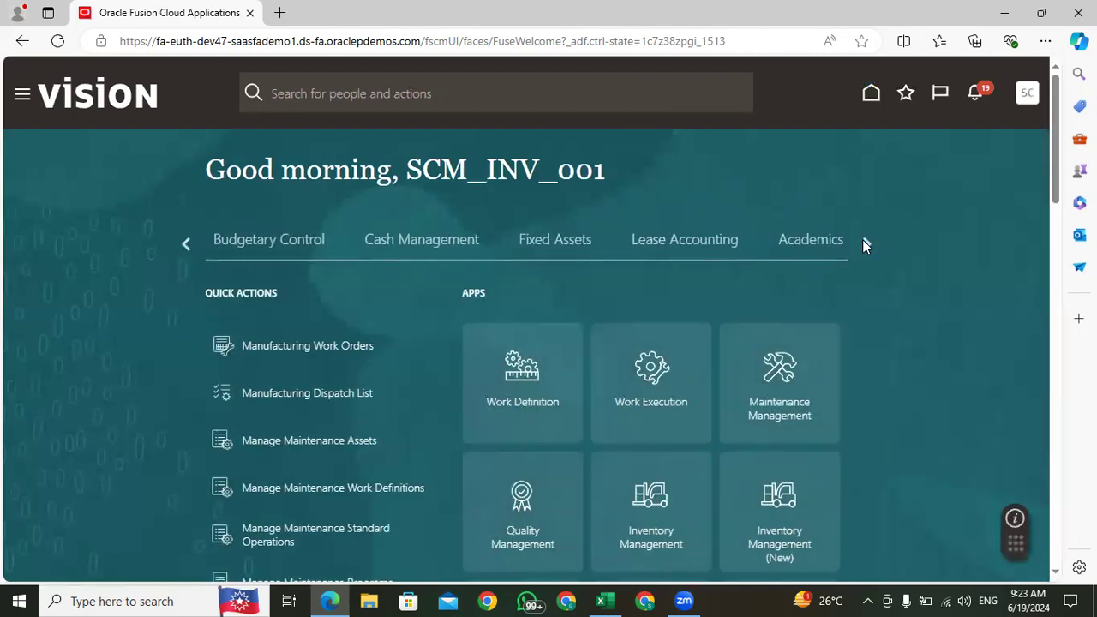
pyautogui.click(864, 242)
pyautogui.click(675, 242)
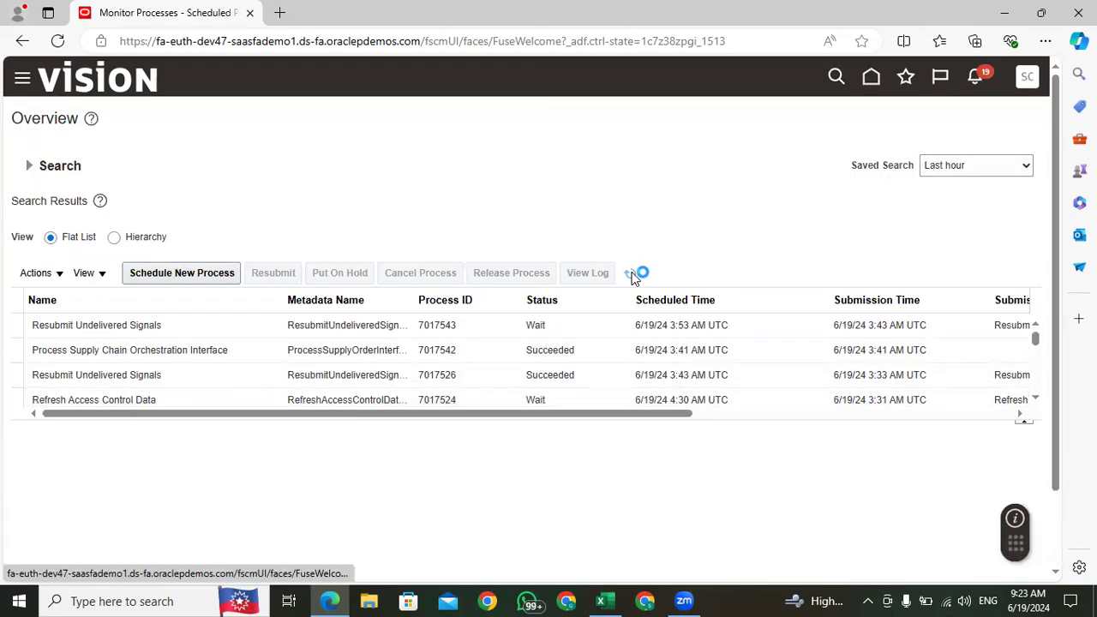
# Step: Refresh the scheduled processes list several times and look through it for a pick release process
pyautogui.click(630, 274)
pyautogui.click(631, 275)
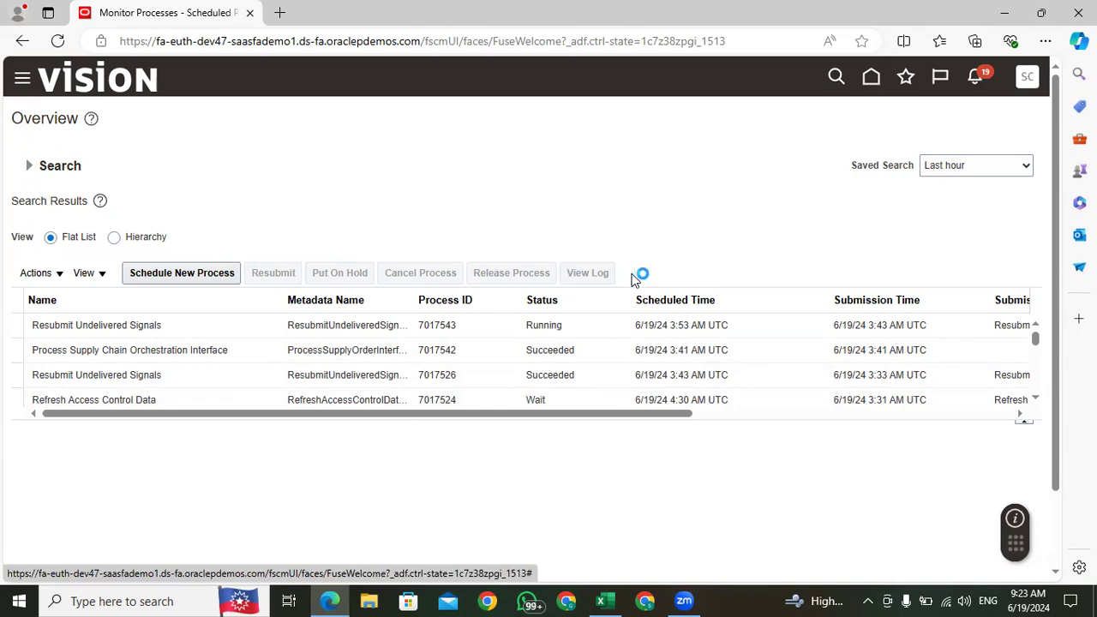
pyautogui.click(631, 275)
pyautogui.click(631, 275)
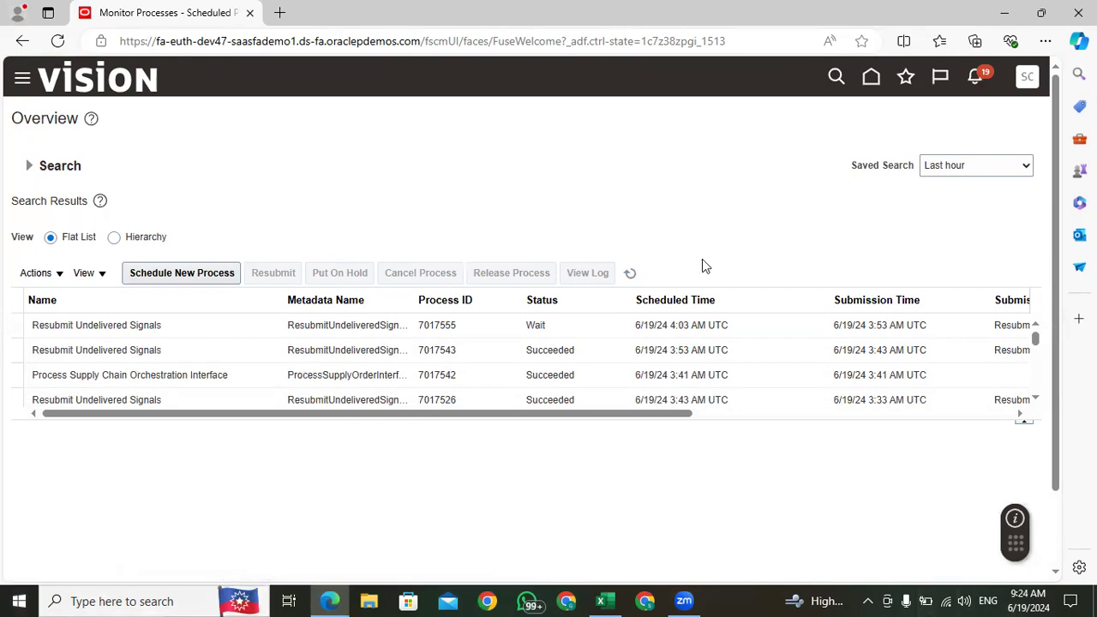
pyautogui.click(631, 274)
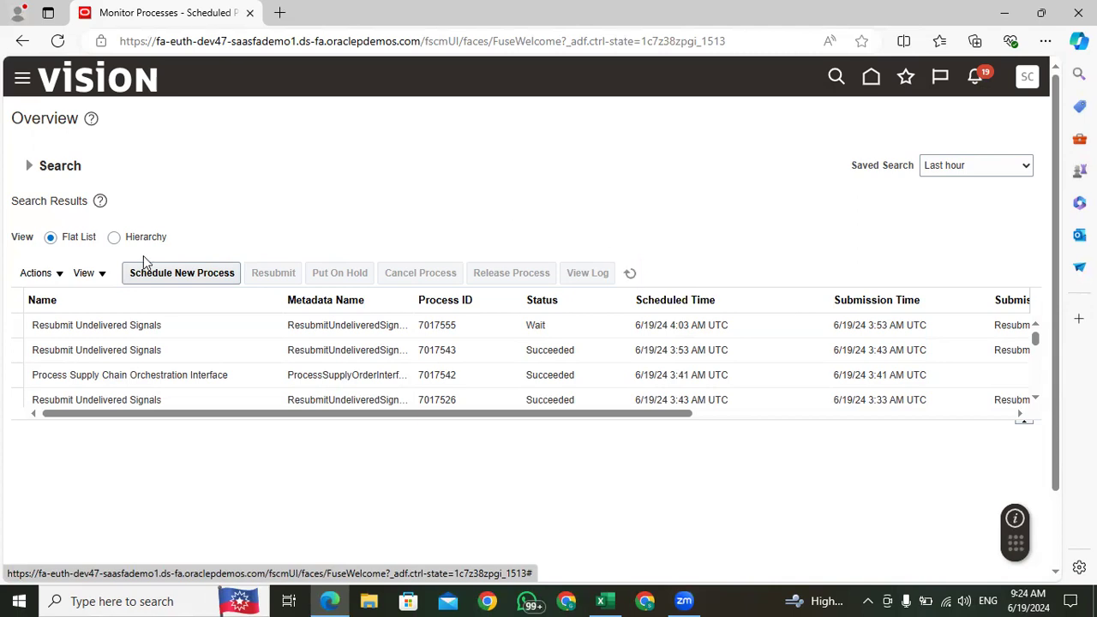
pyautogui.scroll(-5, 215, 347)
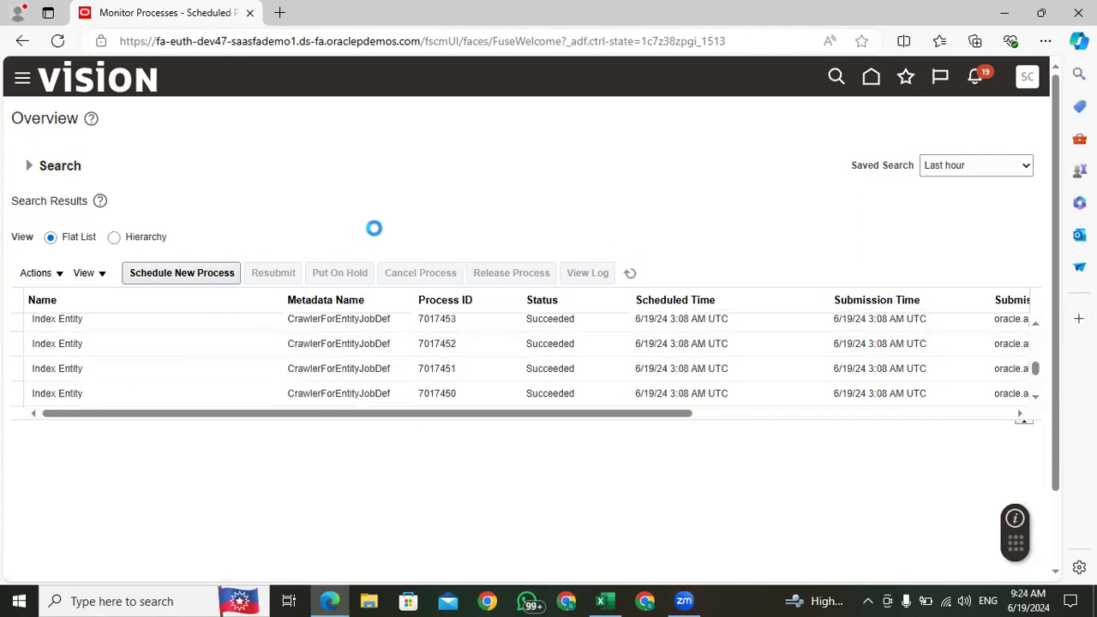
# Step: Return to the home page and open Inventory Management from the Supply Chain Execution group
pyautogui.click(872, 76)
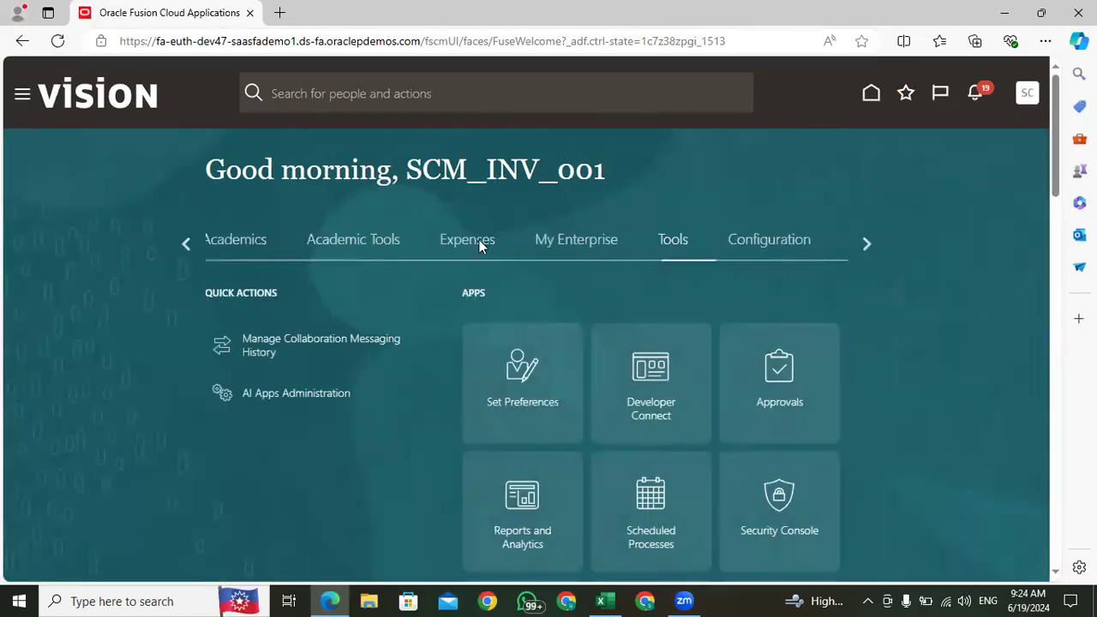
pyautogui.click(183, 244)
pyautogui.click(182, 244)
pyautogui.click(182, 244)
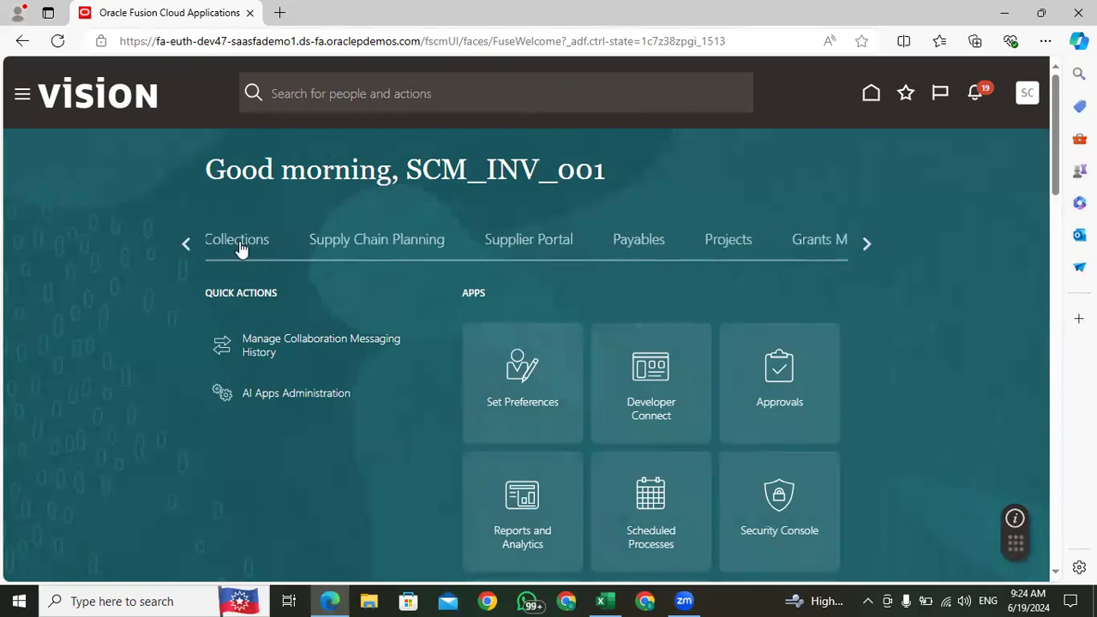
pyautogui.click(185, 244)
pyautogui.click(639, 241)
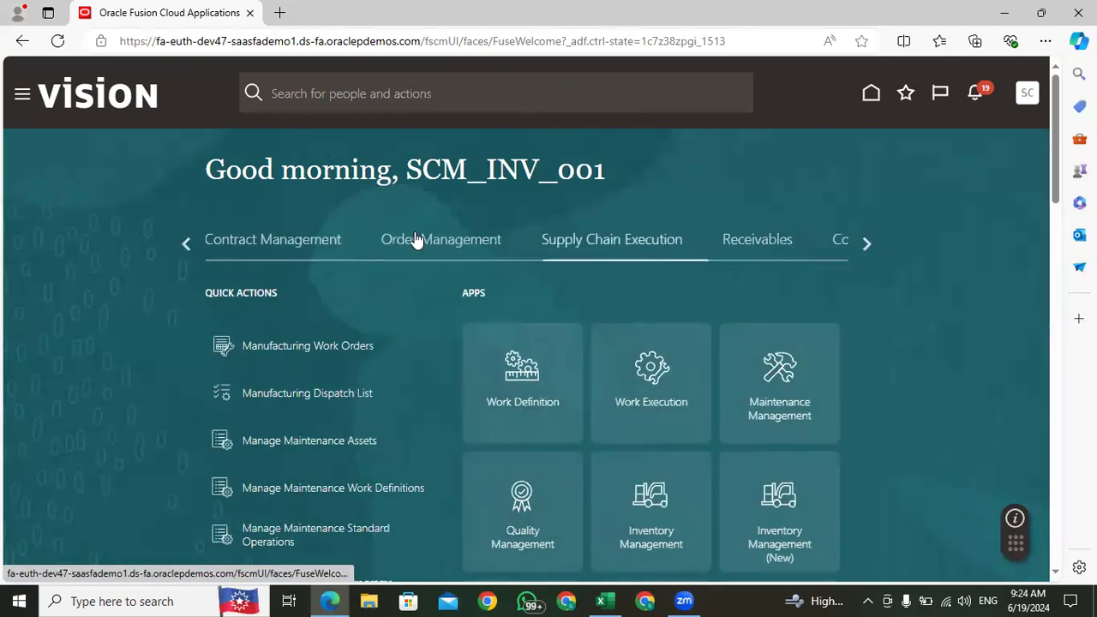
pyautogui.click(650, 501)
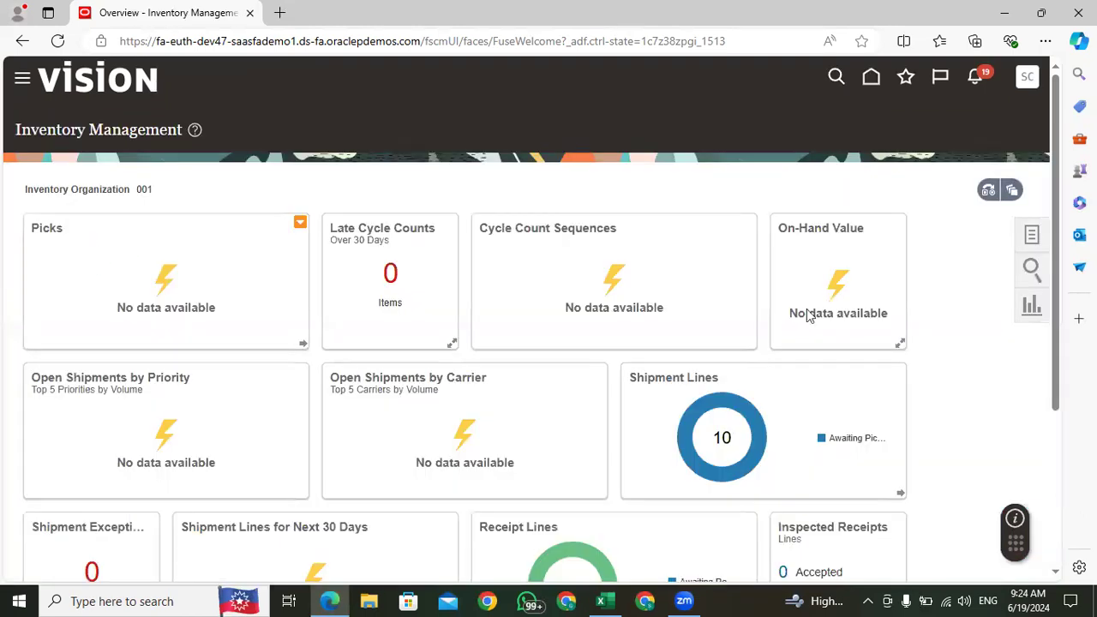
# Step: Open the shipment lines awaiting pick release and run Pick Release on the Apple iPhone 15 transfer order line
pyautogui.moveTo(705, 431)
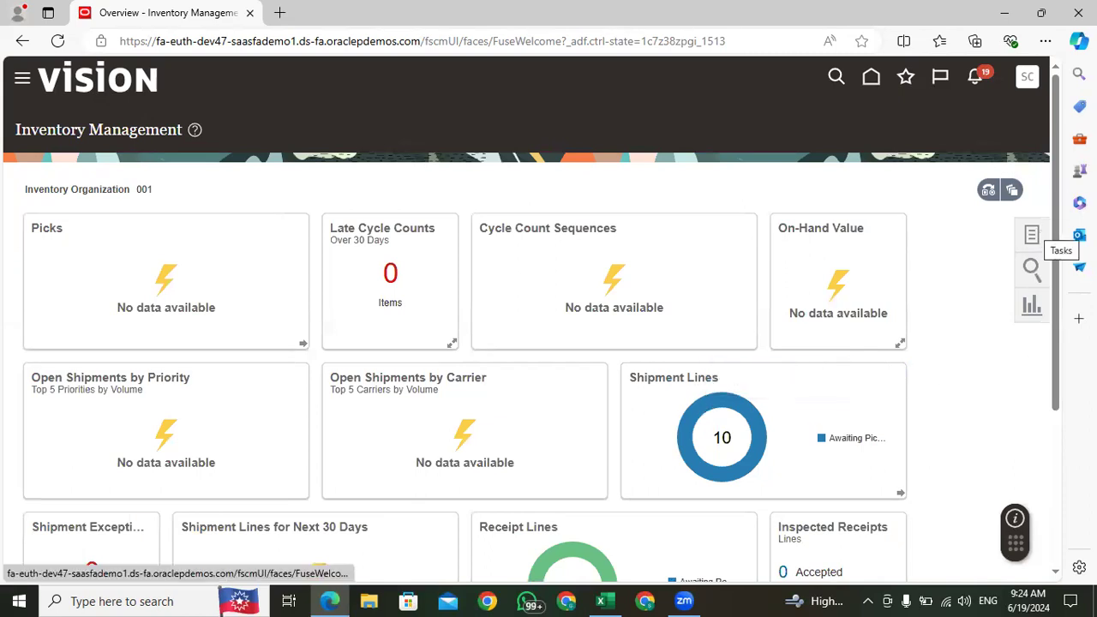
pyautogui.scroll(-2, 1054, 171)
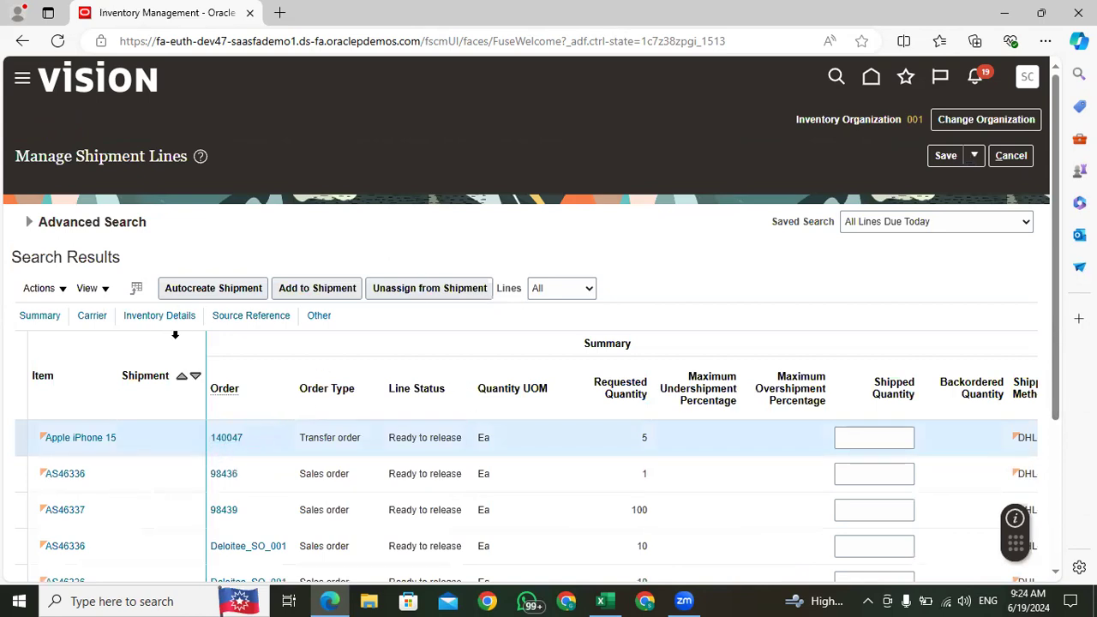
pyautogui.click(58, 291)
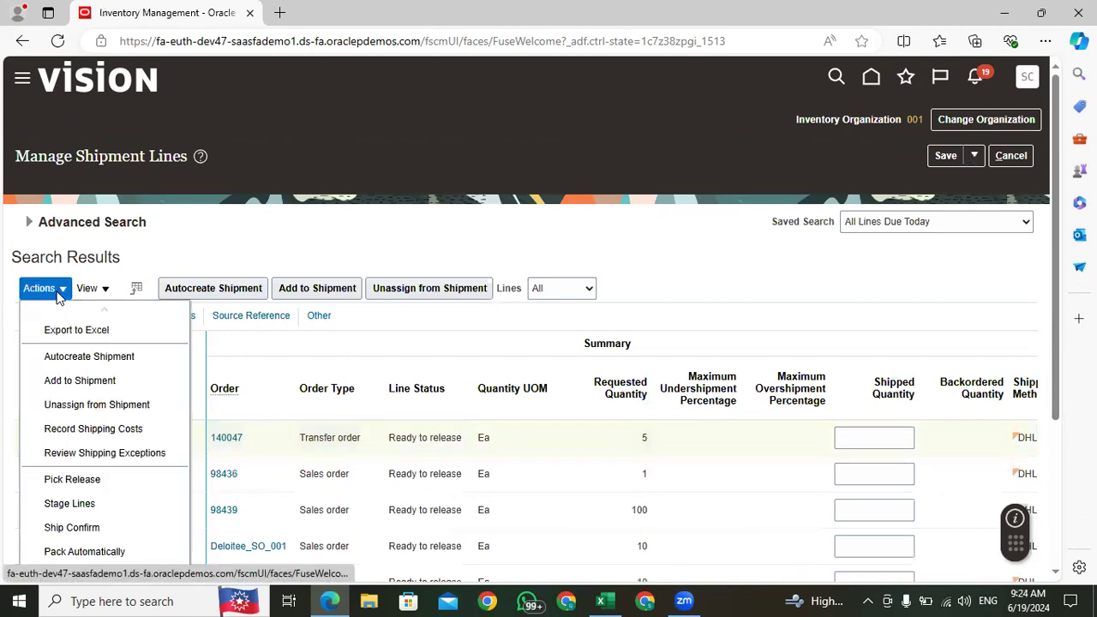
pyautogui.click(80, 480)
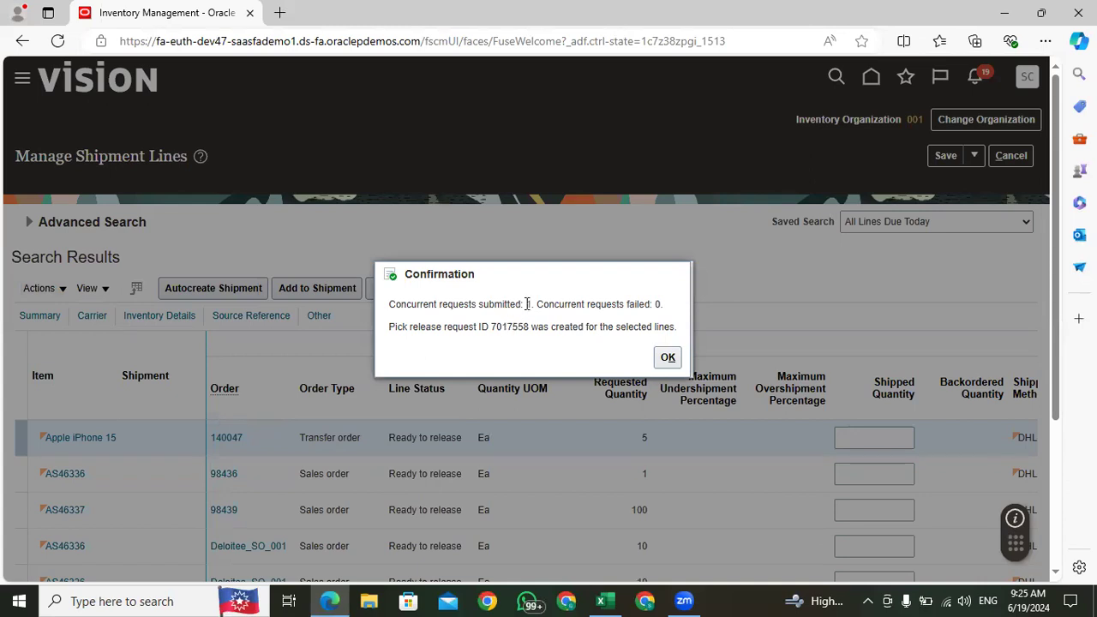
# Step: Copy the pick release request ID from the confirmation message and close the message
pyautogui.doubleClick(497, 328)
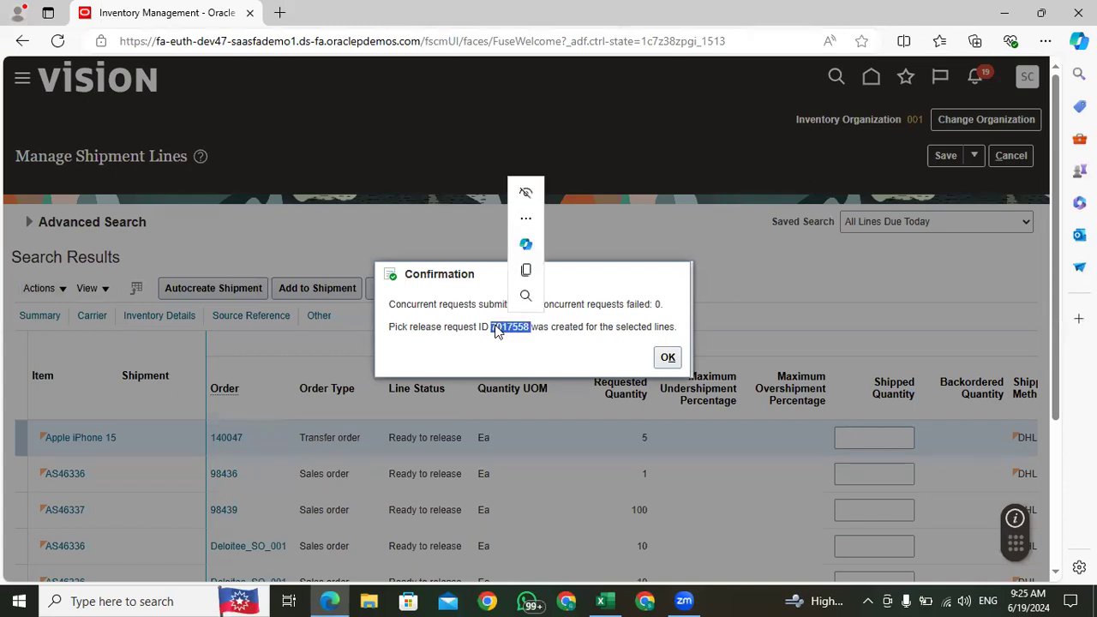
pyautogui.rightClick(496, 328)
pyautogui.click(573, 47)
pyautogui.click(668, 357)
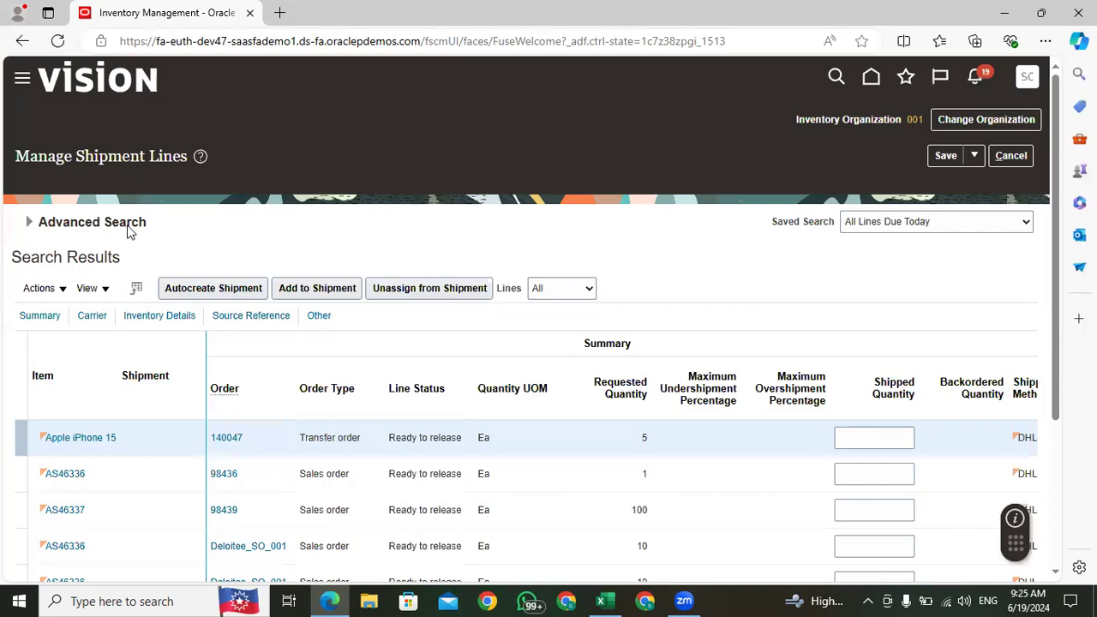
# Step: Save and close the shipment lines and return to the home page
pyautogui.click(974, 156)
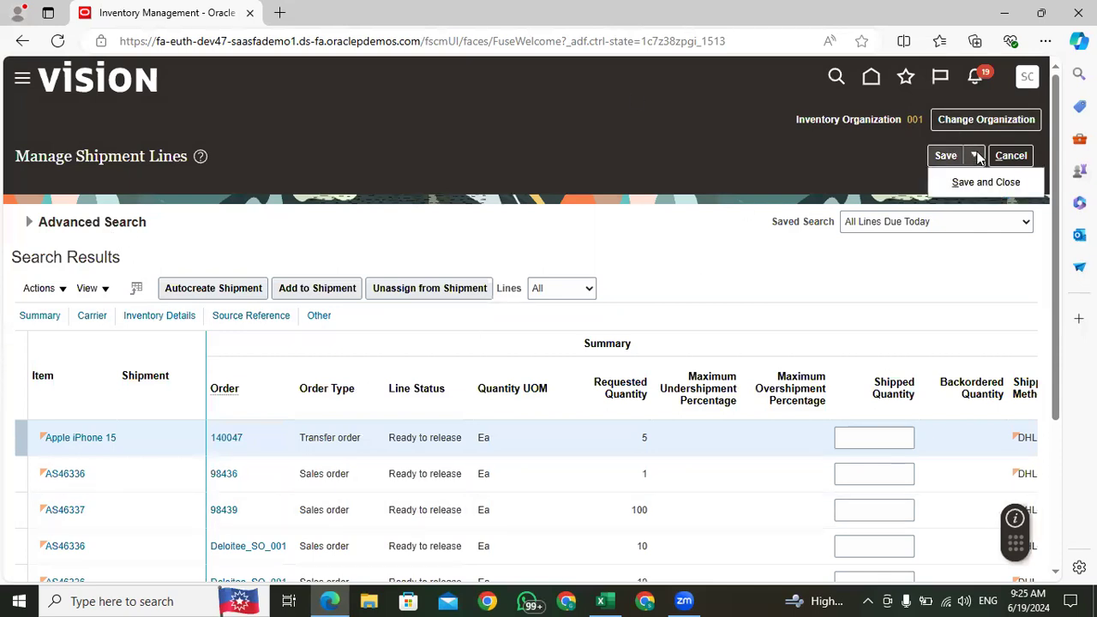
pyautogui.click(982, 183)
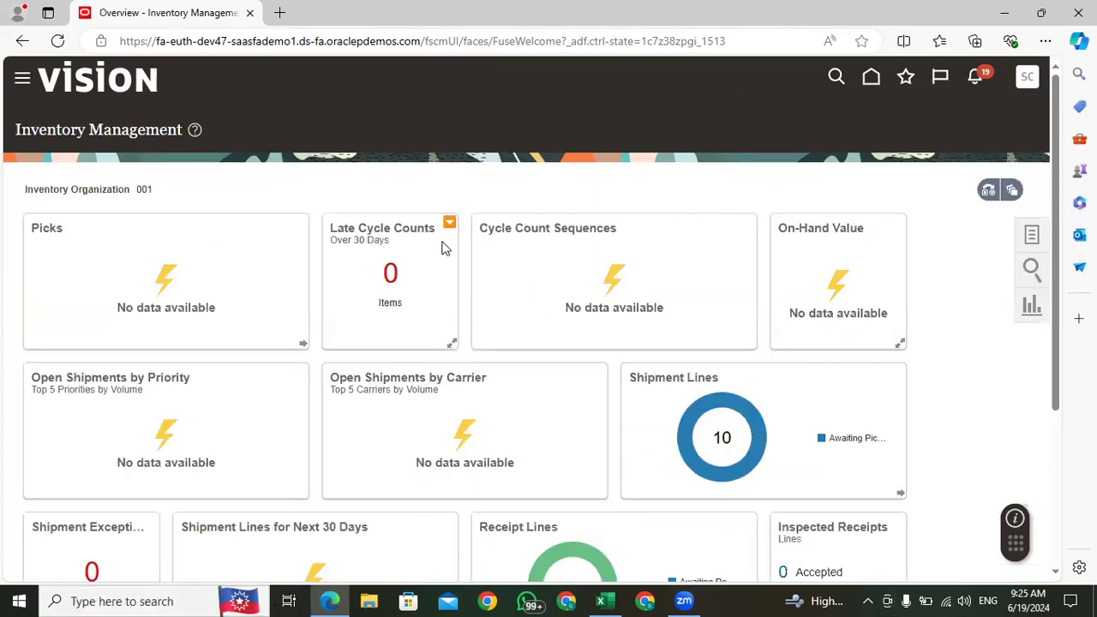
pyautogui.click(872, 77)
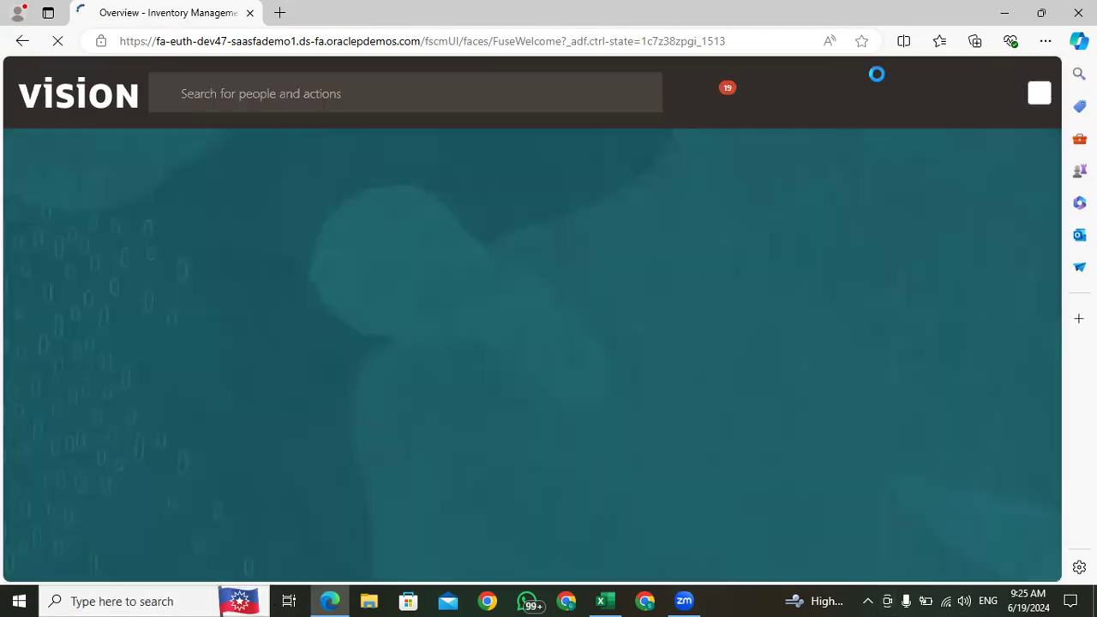
# Step: Open Scheduled Processes from the Tools group
pyautogui.click(864, 243)
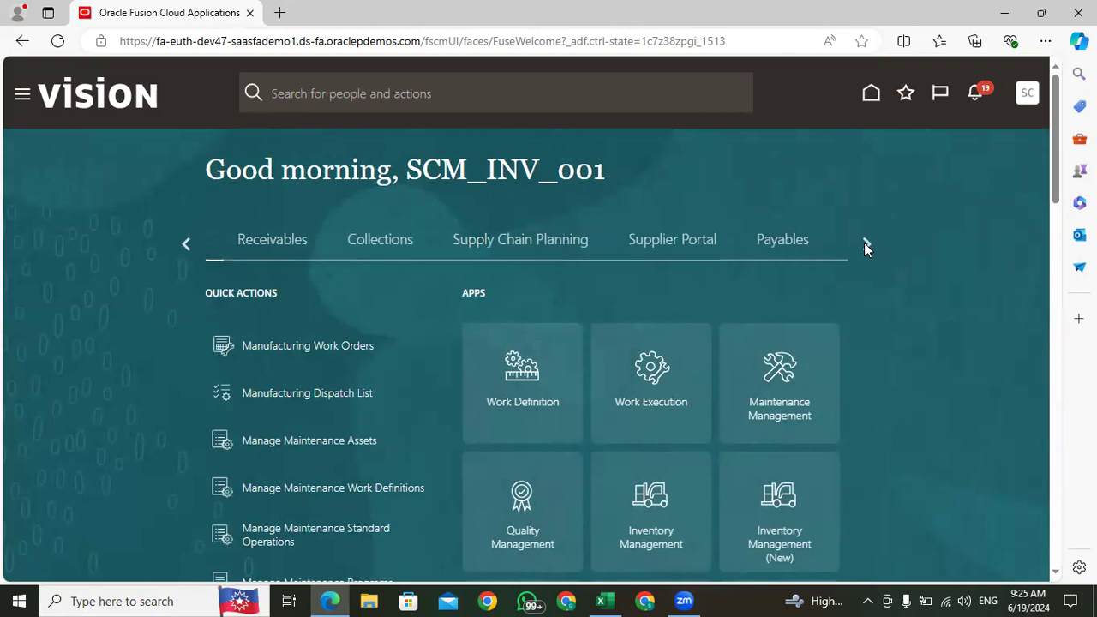
pyautogui.click(866, 245)
pyautogui.click(864, 244)
pyautogui.click(861, 245)
pyautogui.click(861, 245)
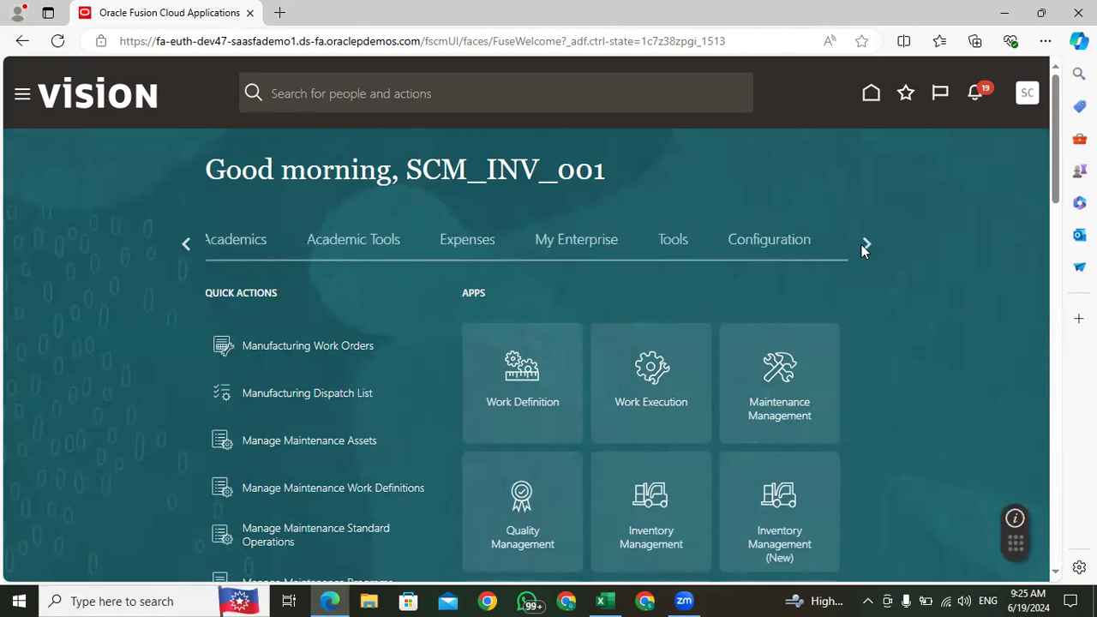
pyautogui.click(680, 243)
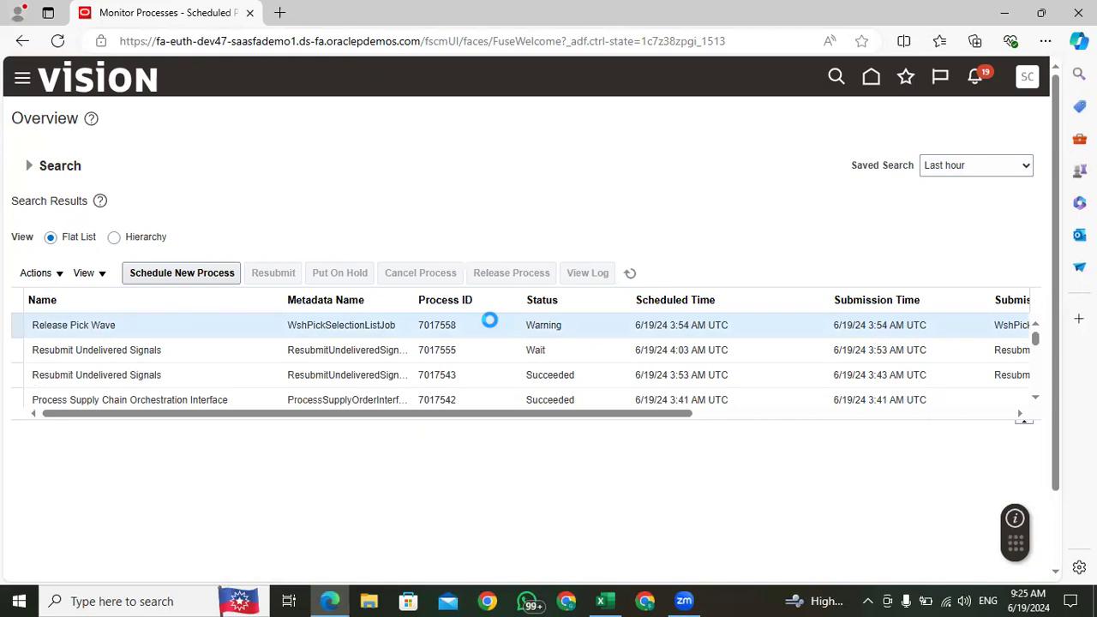
# Step: Open the log file attached to the Release Pick Wave process
pyautogui.scroll(-1, 733, 76)
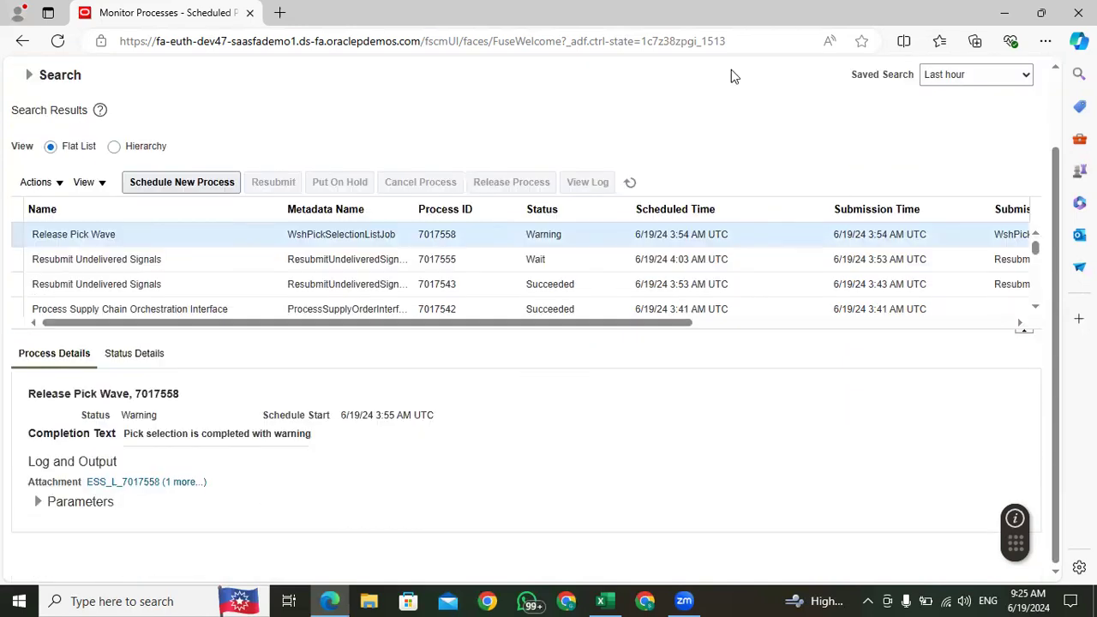
pyautogui.click(170, 483)
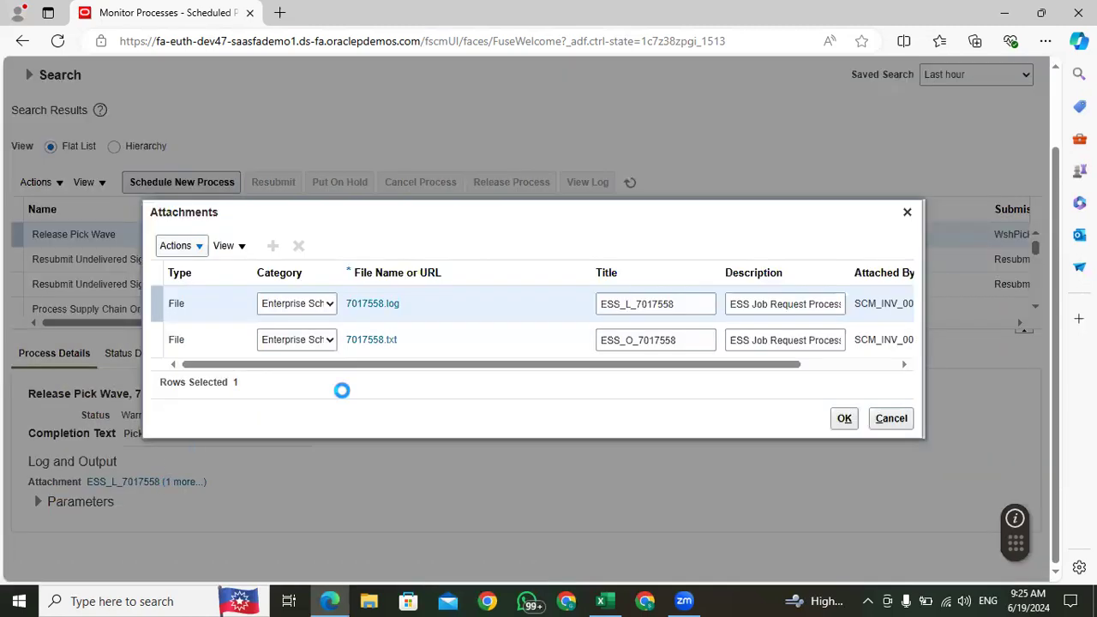
pyautogui.click(374, 308)
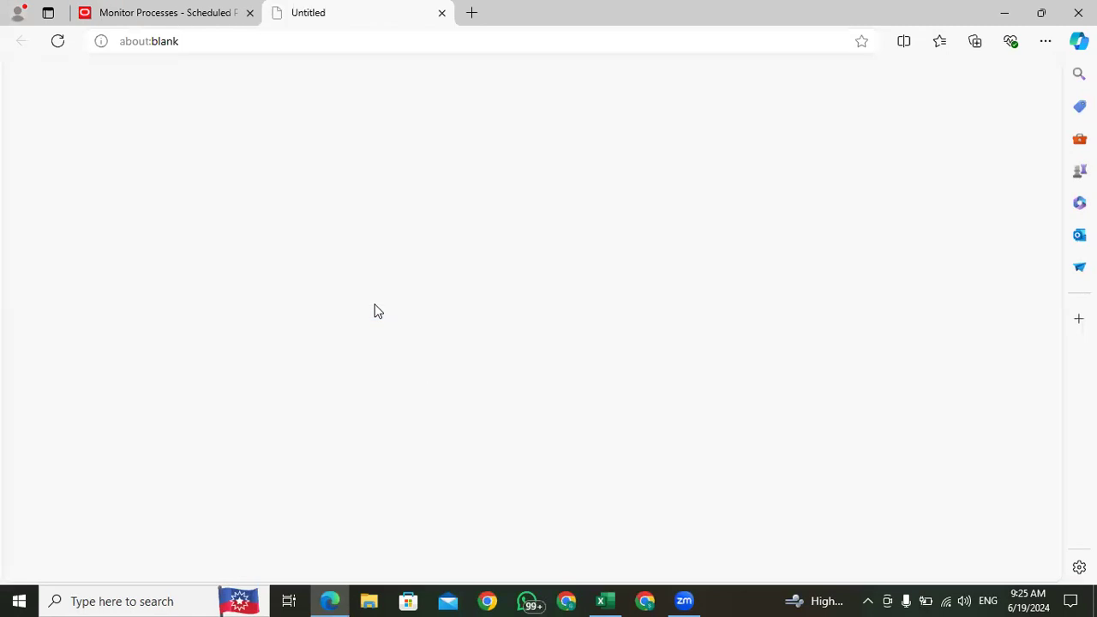
pyautogui.click(750, 107)
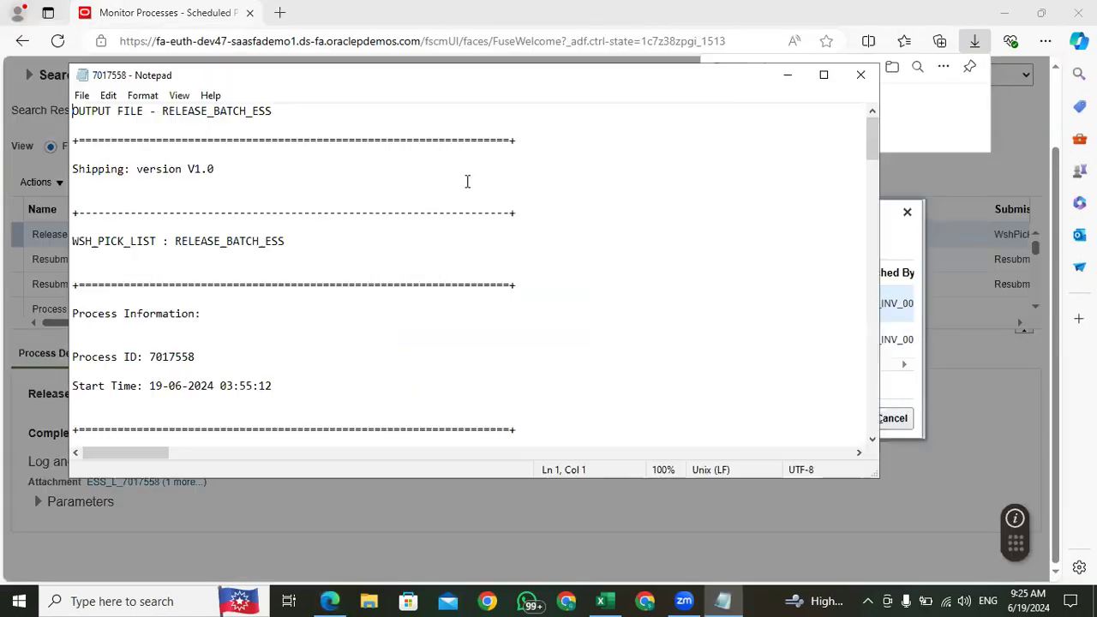
# Step: Read through the pick release log, including its shipment grouping parameters and the closing messages about shipment creation
pyautogui.scroll(-15, 296, 342)
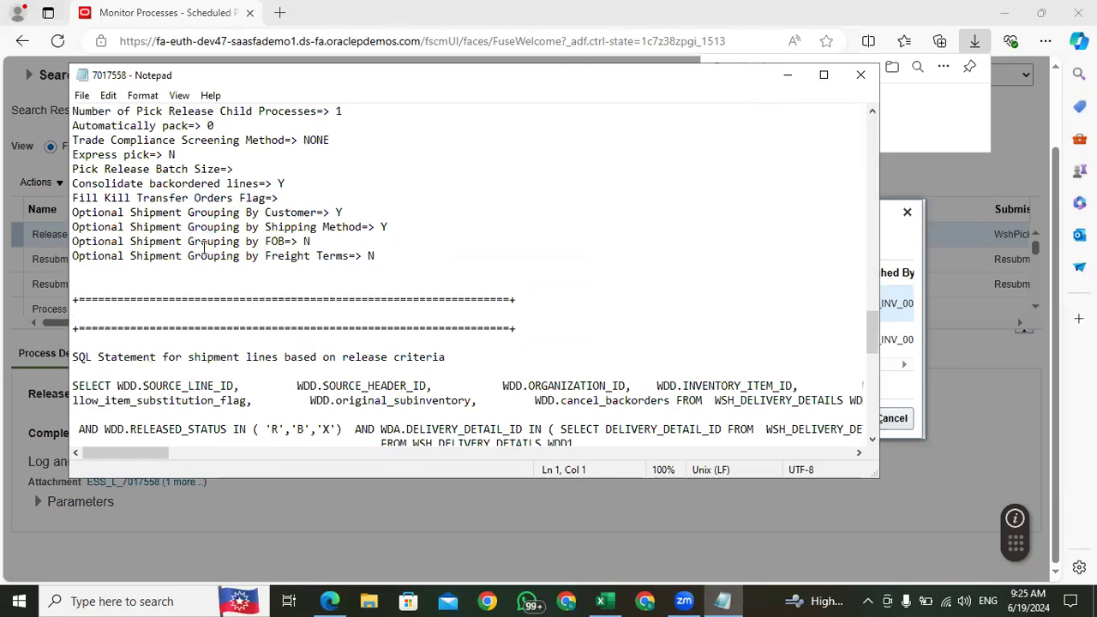
pyautogui.moveTo(390, 255); pyautogui.dragTo(146, 199)
pyautogui.click(500, 307)
pyautogui.scroll(-10, 500, 322)
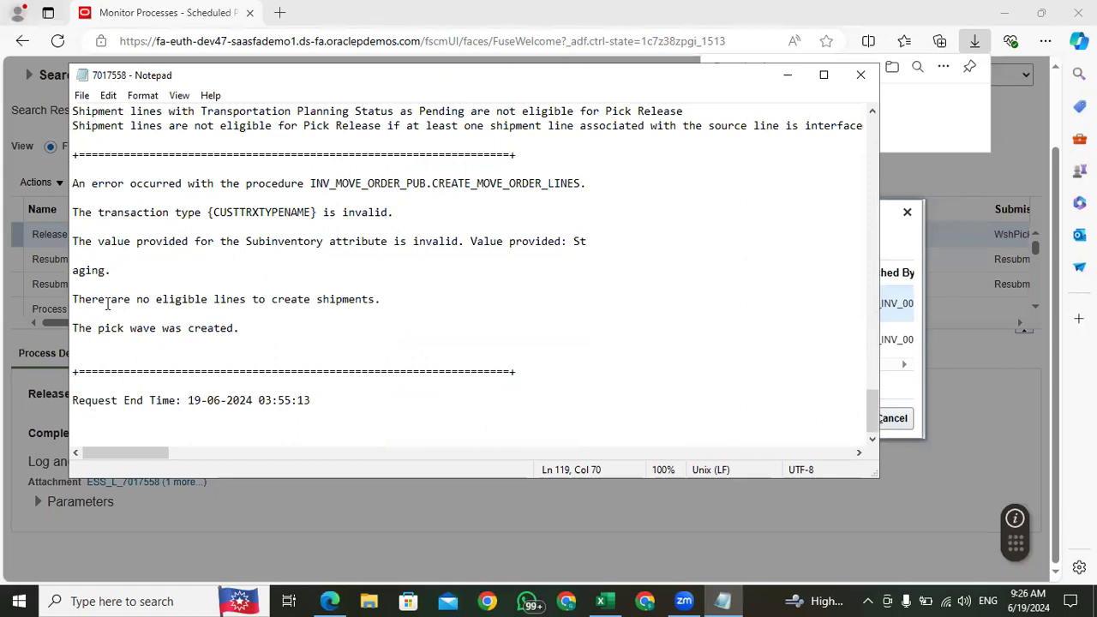
pyautogui.moveTo(376, 299); pyautogui.dragTo(60, 300)
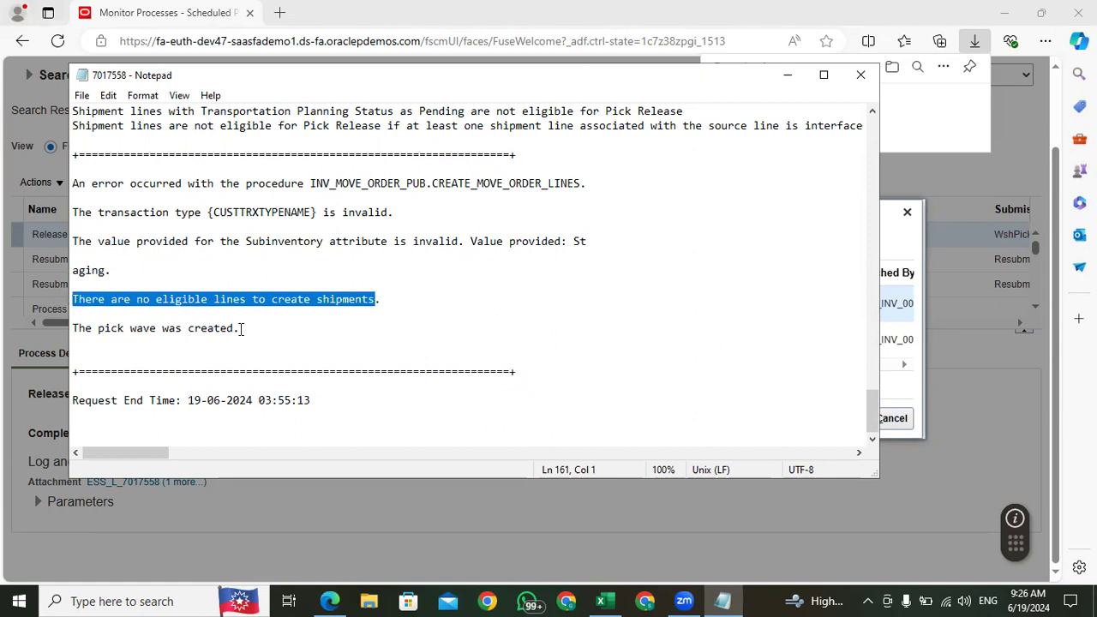
pyautogui.click(306, 328)
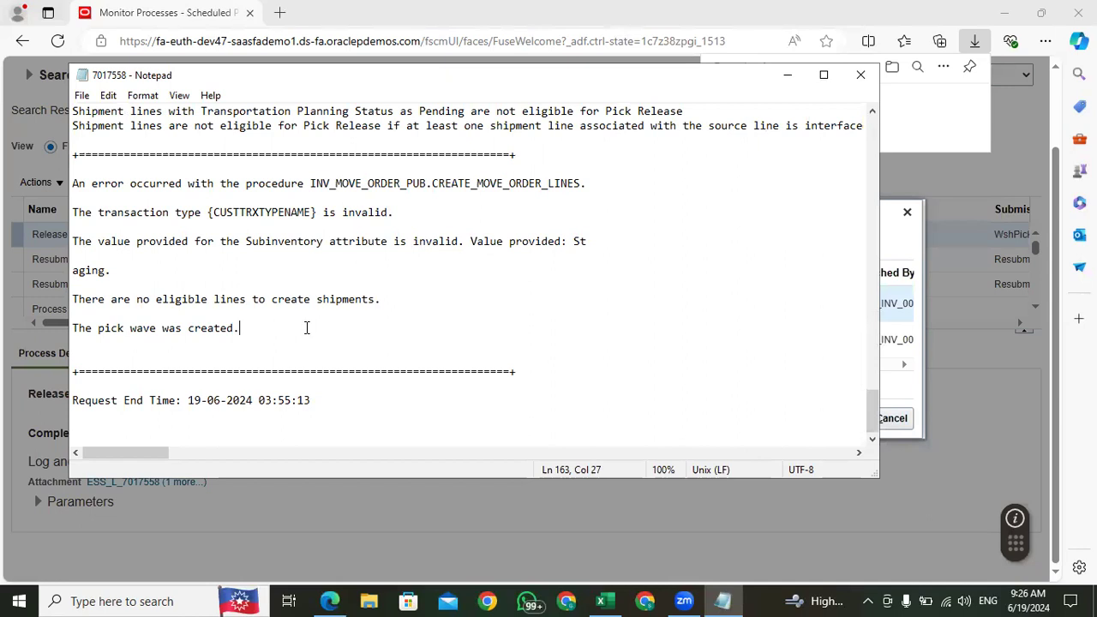
# Step: Examine the Subinventory attribute message in the pick release log, including its wrapped second line, and close the file
pyautogui.moveTo(459, 240); pyautogui.dragTo(412, 240)
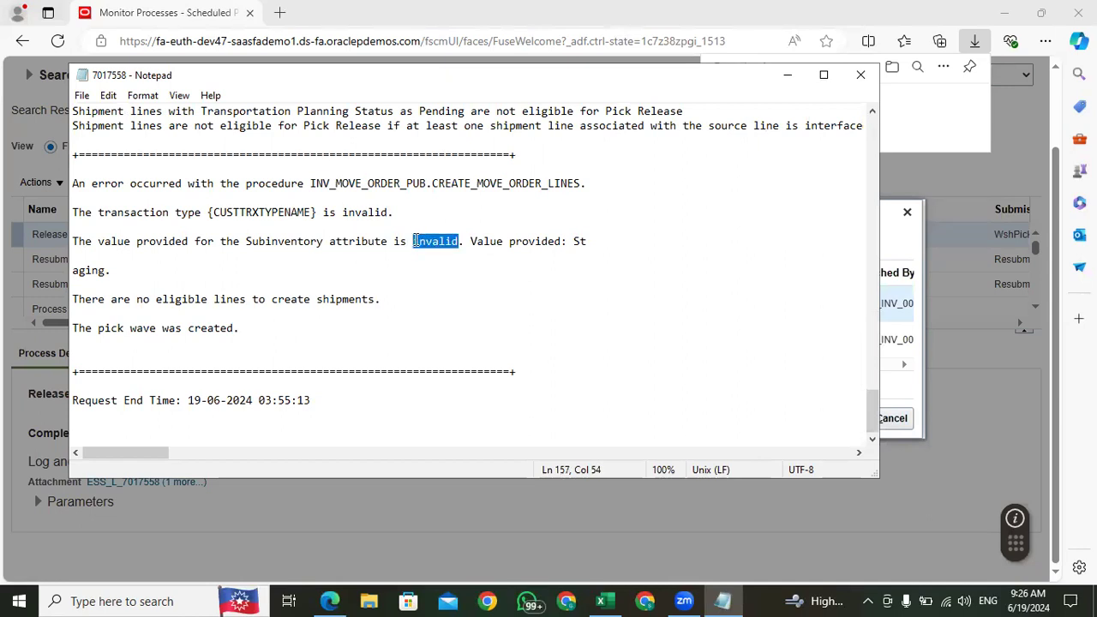
pyautogui.moveTo(415, 241); pyautogui.dragTo(420, 241)
pyautogui.click(476, 241)
pyautogui.moveTo(599, 242); pyautogui.dragTo(65, 241)
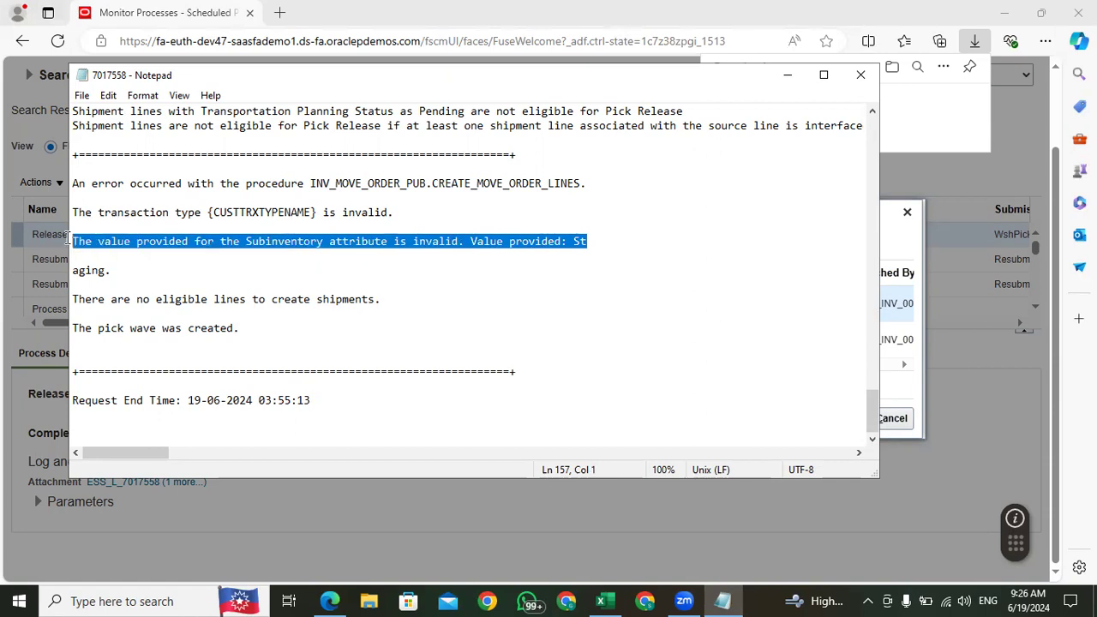
pyautogui.click(119, 271)
pyautogui.moveTo(119, 270); pyautogui.dragTo(77, 245)
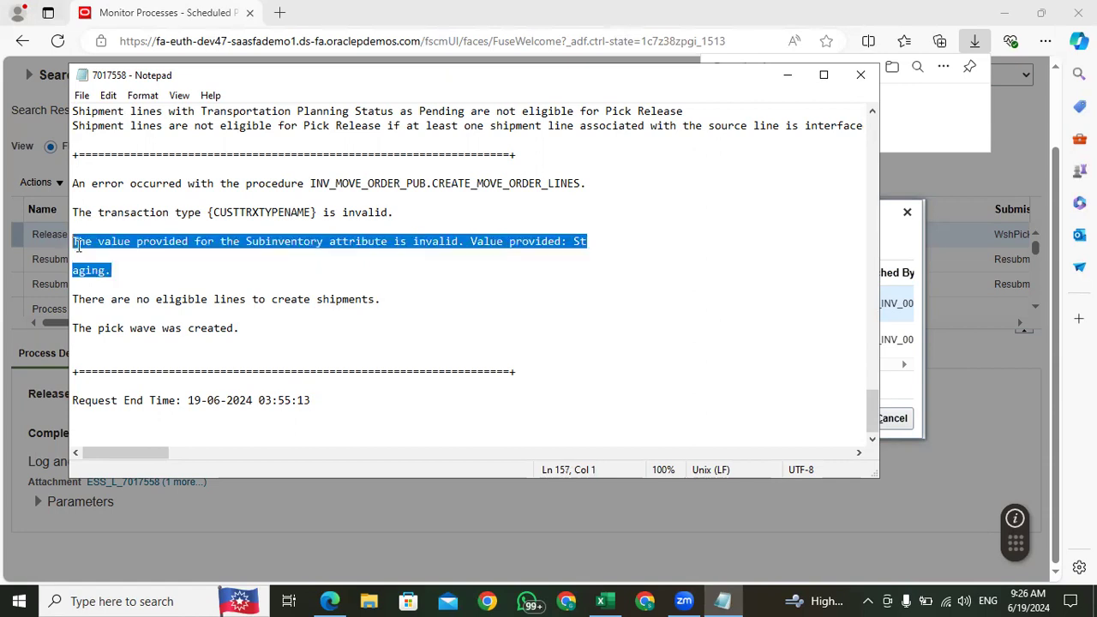
pyautogui.click(198, 276)
pyautogui.click(861, 75)
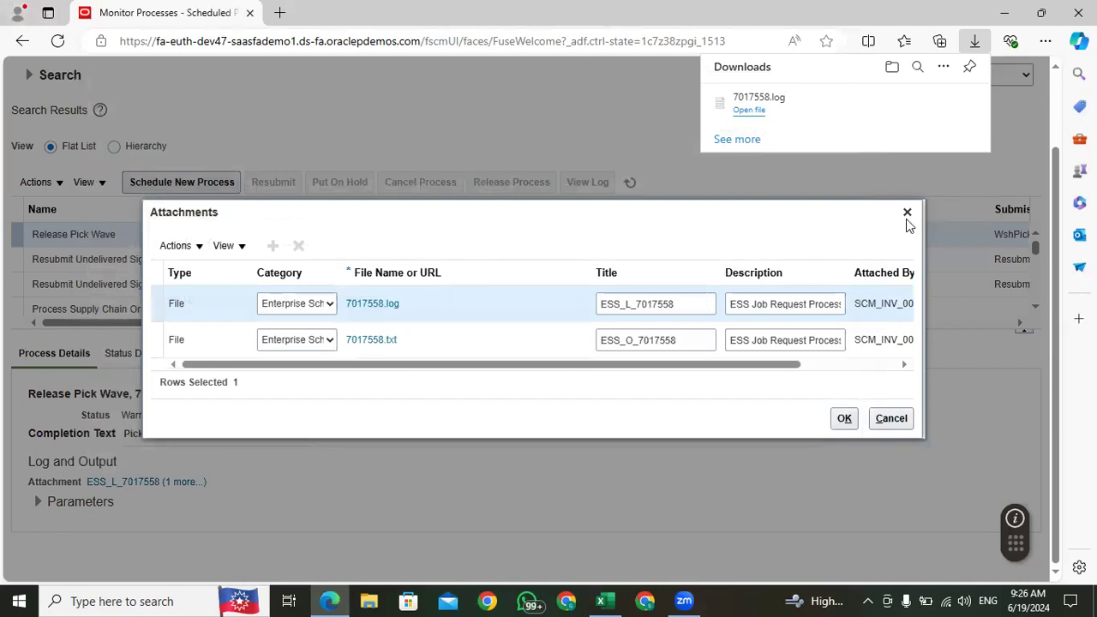
# Step: Open the pick release process's text output file, review its execution summary, and close the file and the attachments list
pyautogui.click(375, 340)
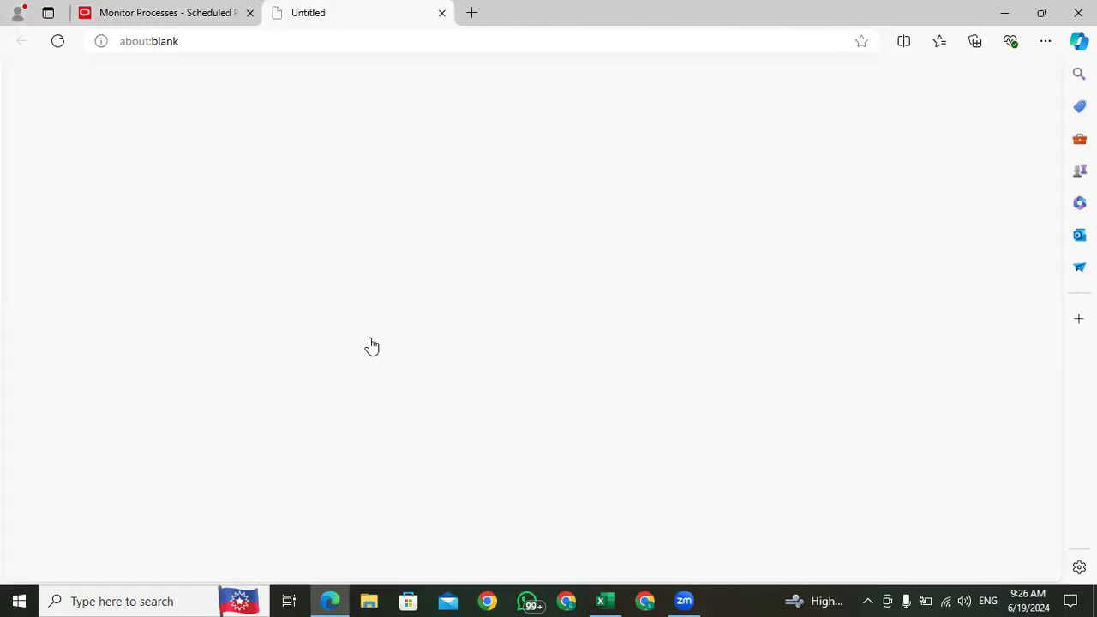
pyautogui.click(749, 110)
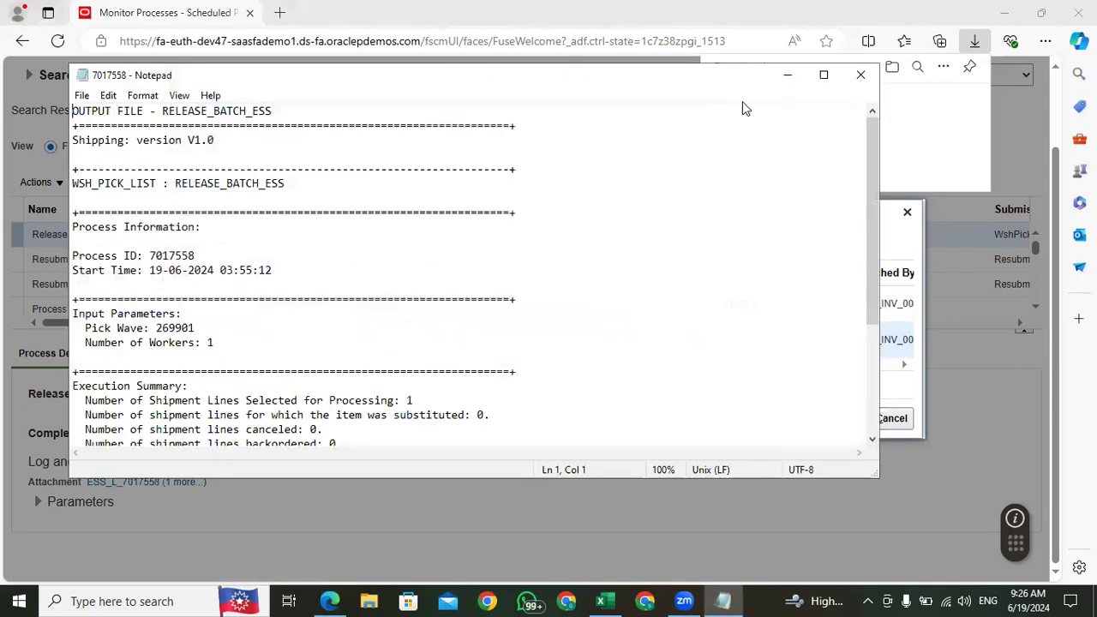
pyautogui.scroll(-4, 373, 339)
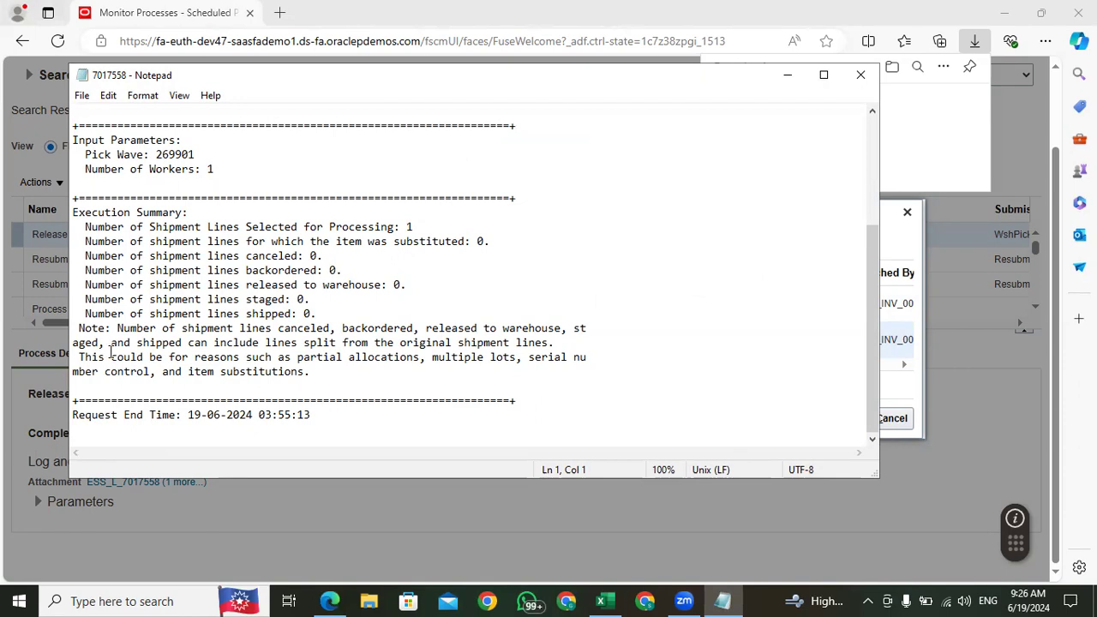
pyautogui.click(861, 75)
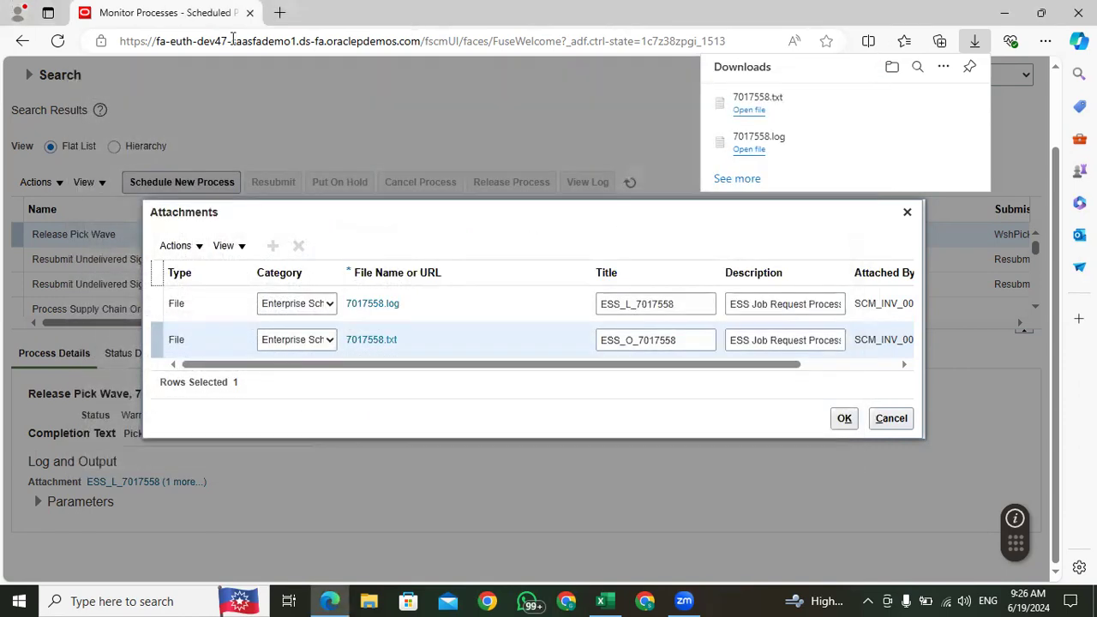
pyautogui.click(443, 120)
pyautogui.click(907, 211)
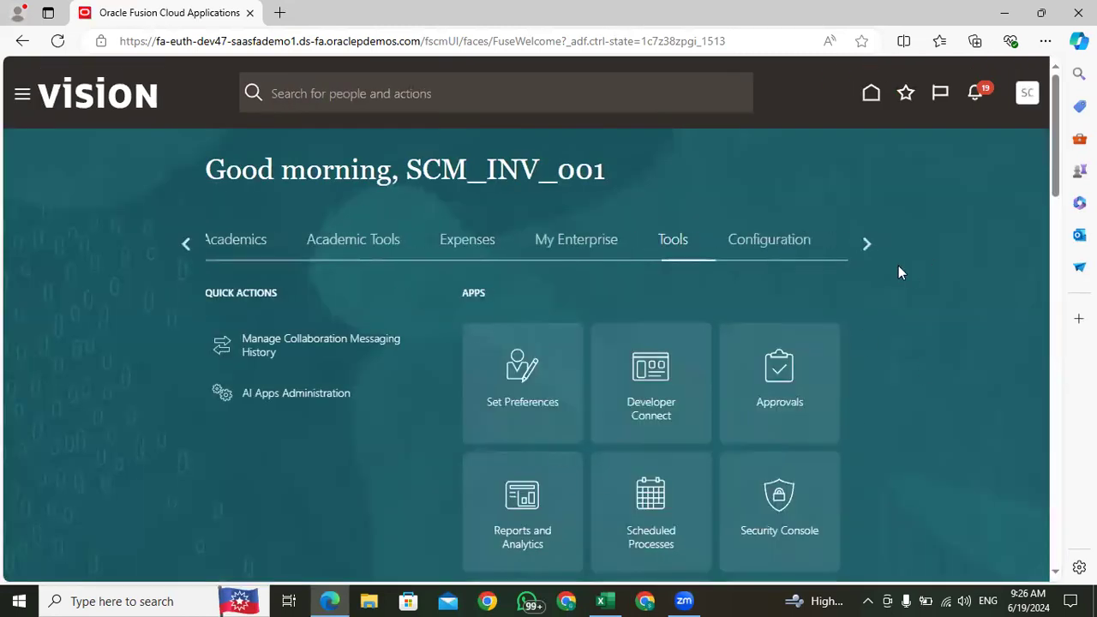
# Step: Open Inventory Management from the Supply Chain Execution group on the home page
pyautogui.click(186, 243)
pyautogui.click(186, 243)
pyautogui.click(186, 244)
pyautogui.click(186, 243)
pyautogui.click(186, 243)
pyautogui.click(186, 243)
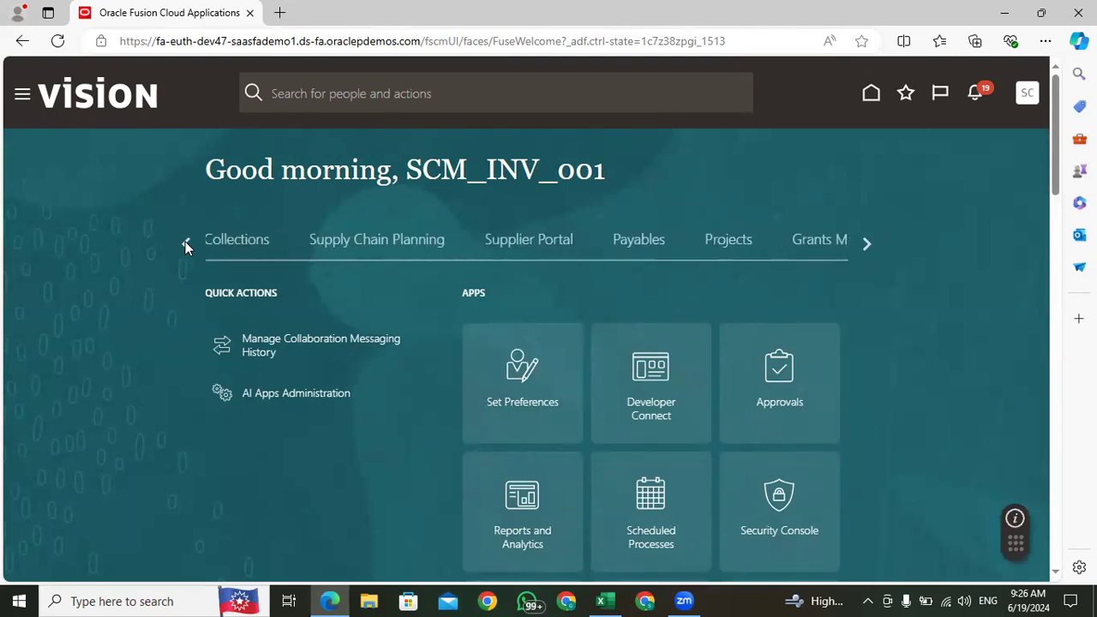
pyautogui.click(186, 244)
pyautogui.click(186, 244)
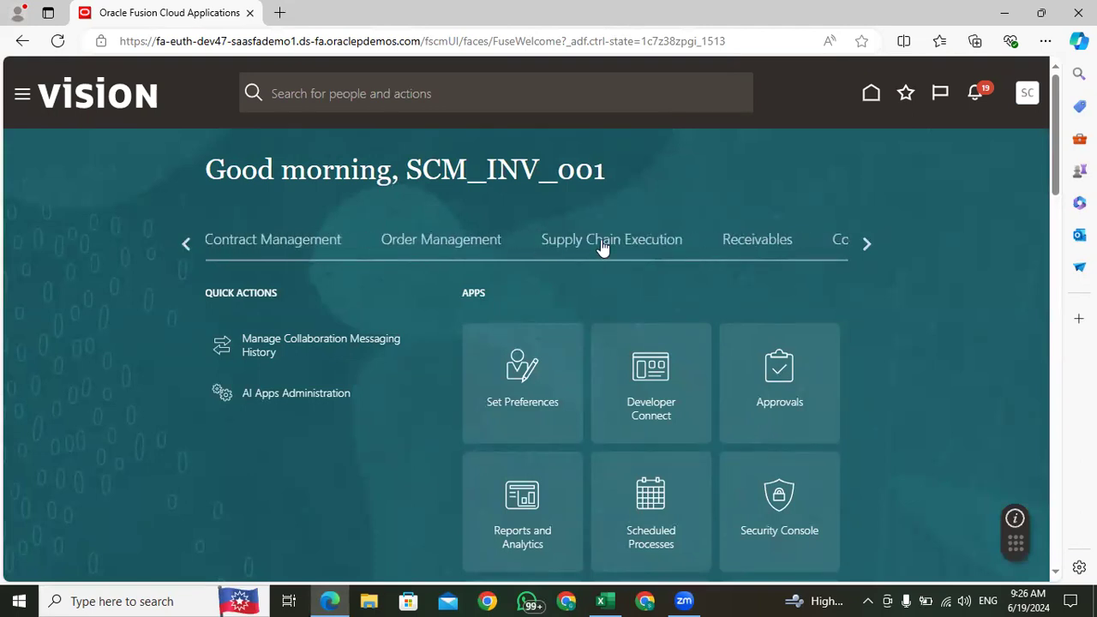
pyautogui.click(573, 242)
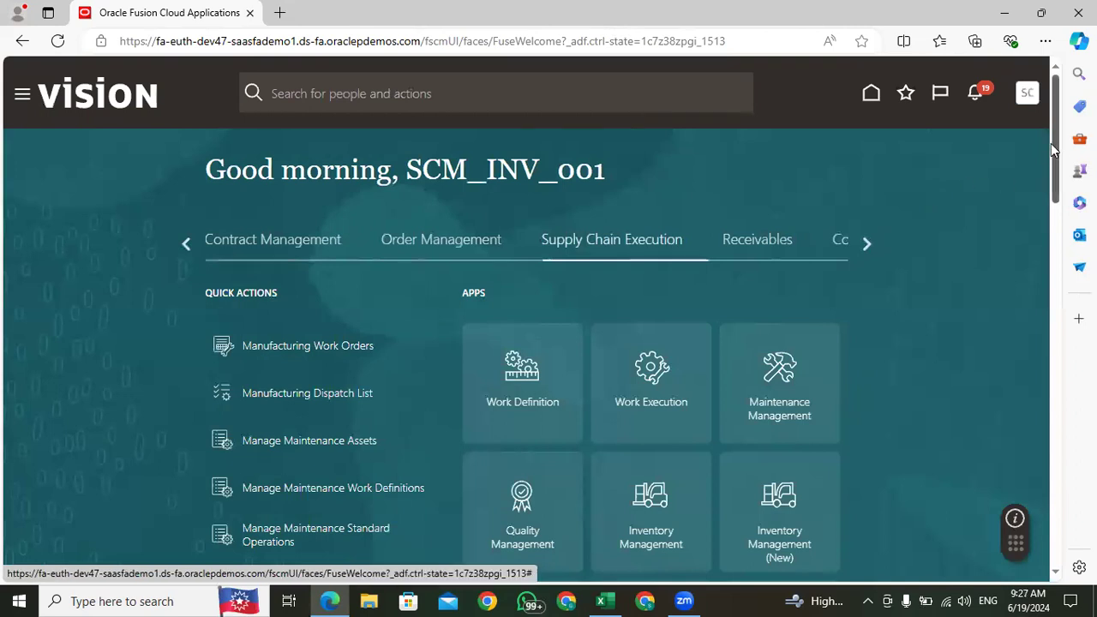
pyautogui.moveTo(1051, 143); pyautogui.dragTo(1063, 214)
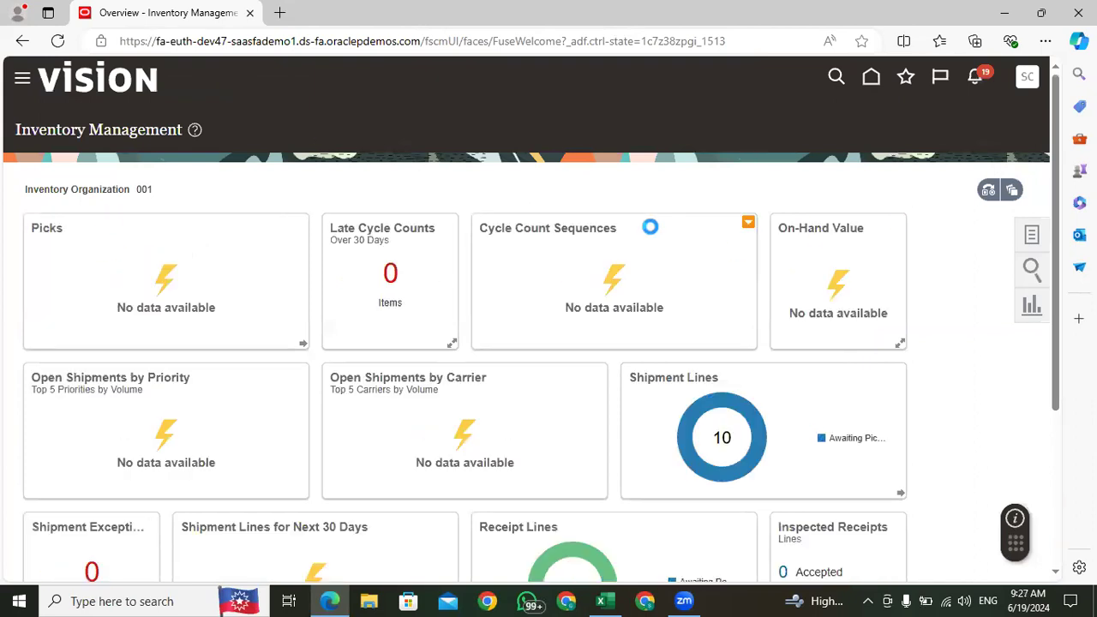
# Step: Open the shipment lines awaiting pick release and set the Apple iPhone 15 transfer order line's shipped quantity to 5
pyautogui.moveTo(700, 415)
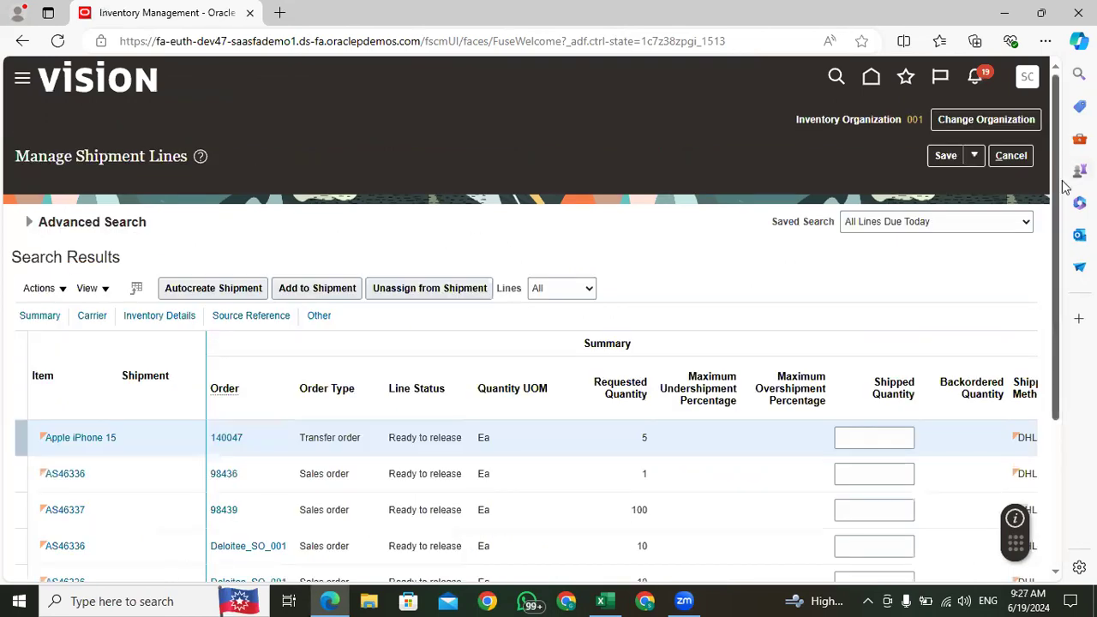
pyautogui.scroll(-2, 1063, 189)
pyautogui.click(877, 305)
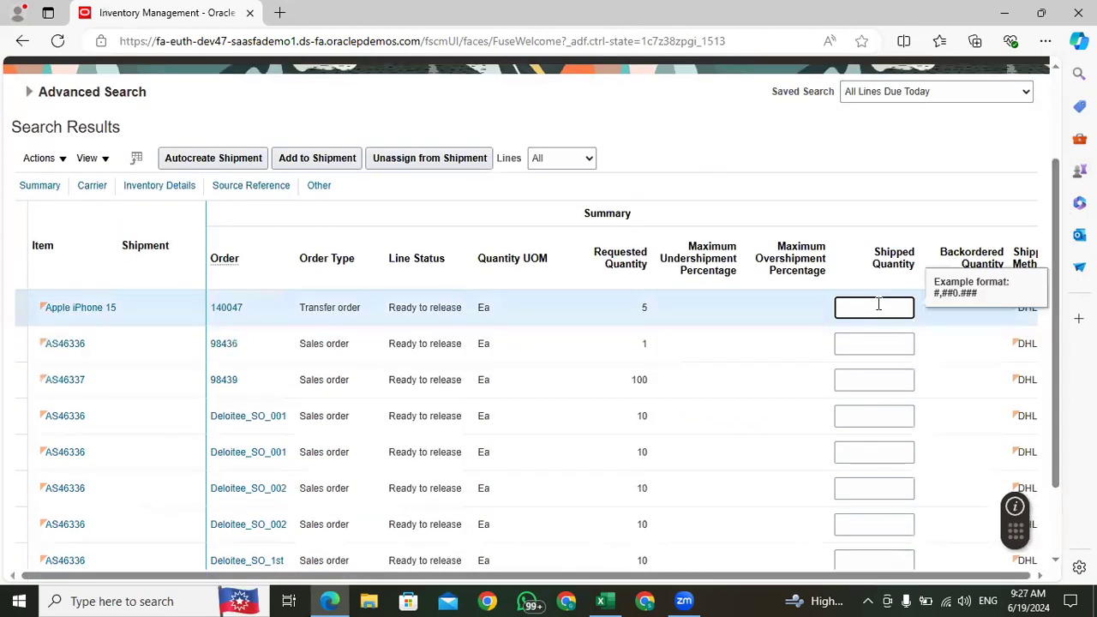
pyautogui.write('5')
pyautogui.click(793, 138)
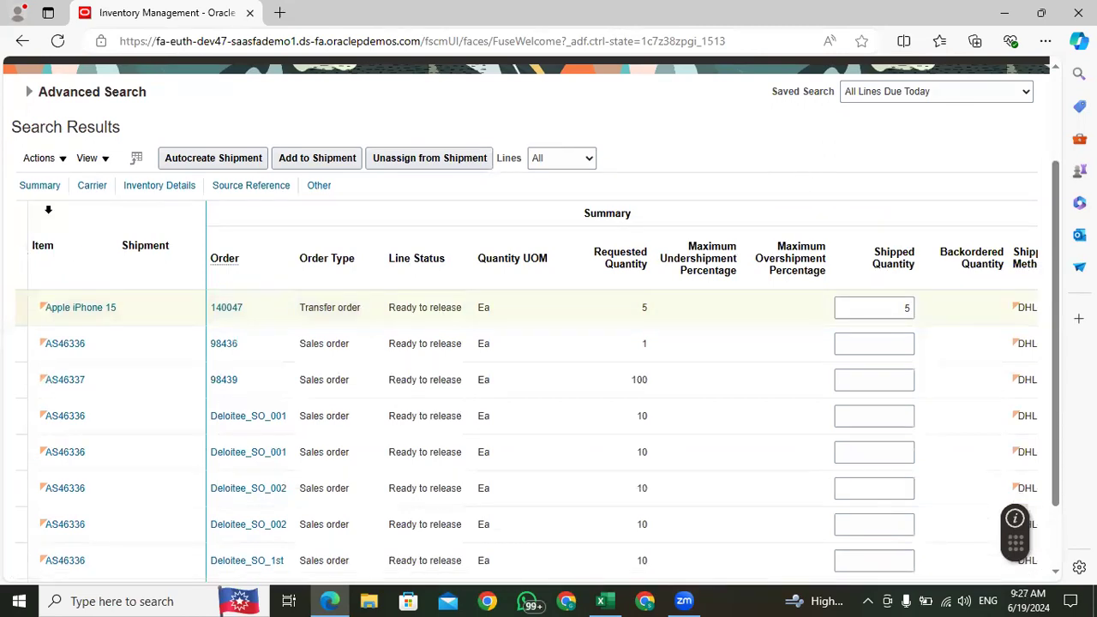
# Step: Show all available columns in the shipment lines search results
pyautogui.click(63, 159)
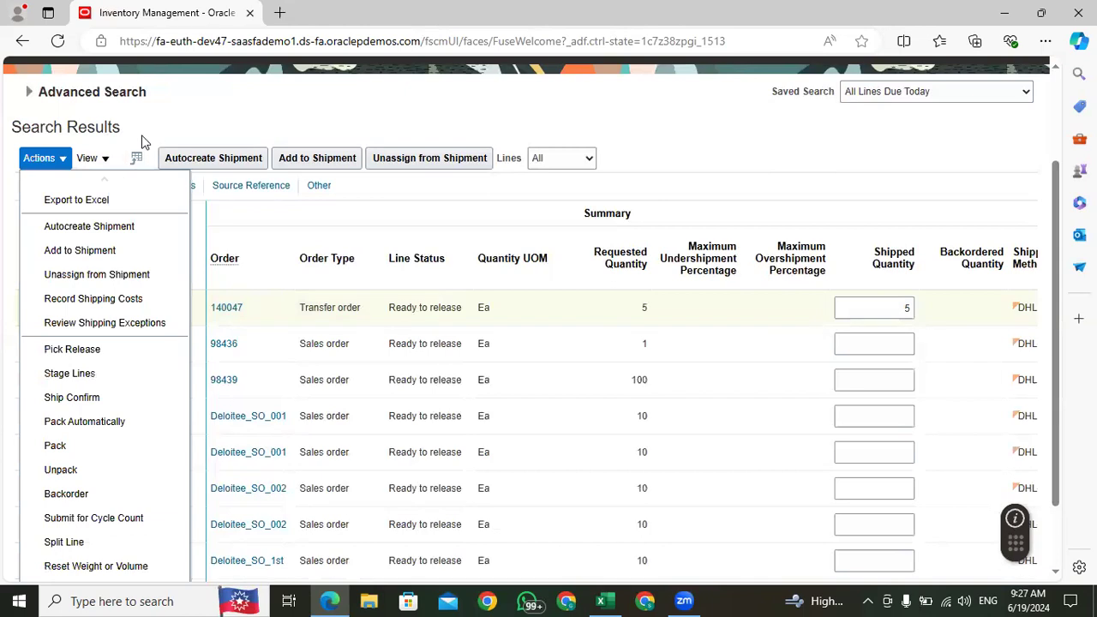
pyautogui.click(107, 160)
pyautogui.moveTo(143, 212)
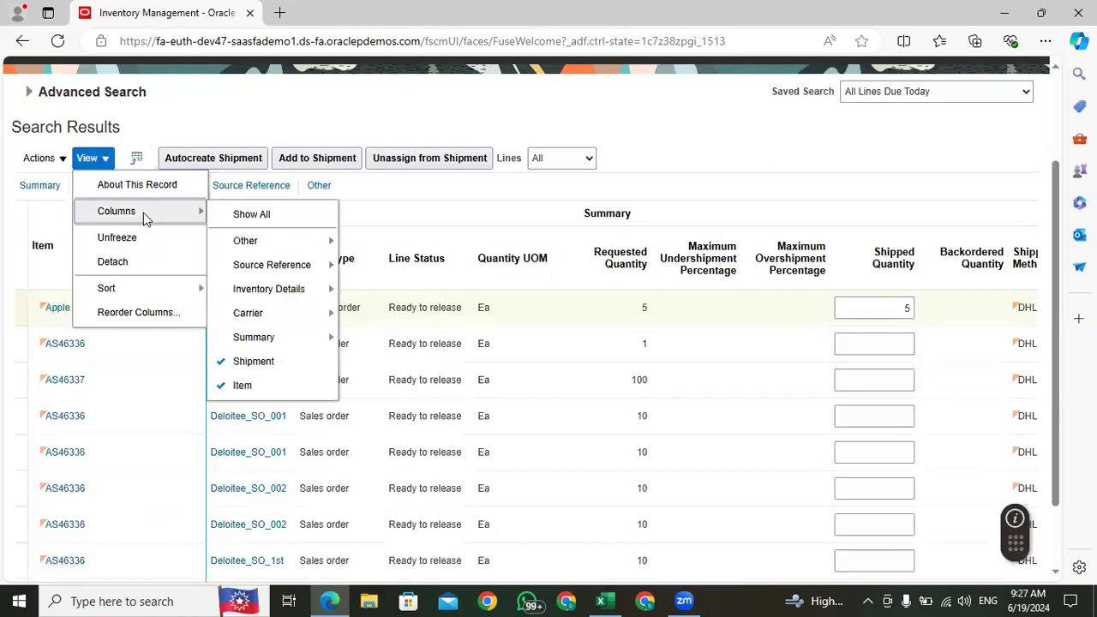
pyautogui.click(240, 214)
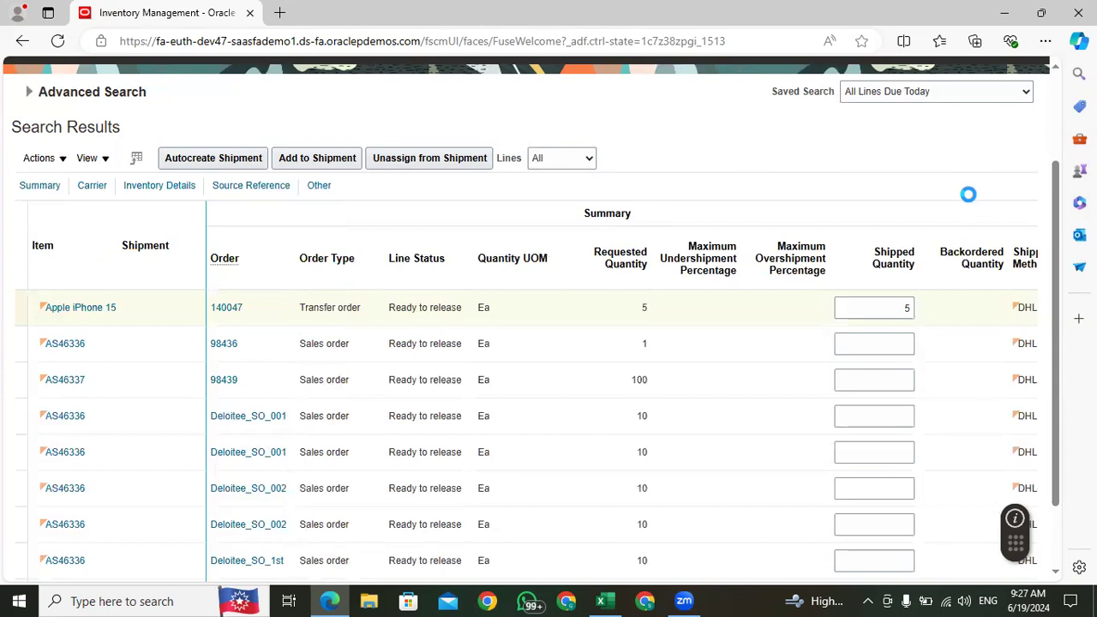
pyautogui.moveTo(1057, 178); pyautogui.dragTo(1037, 148)
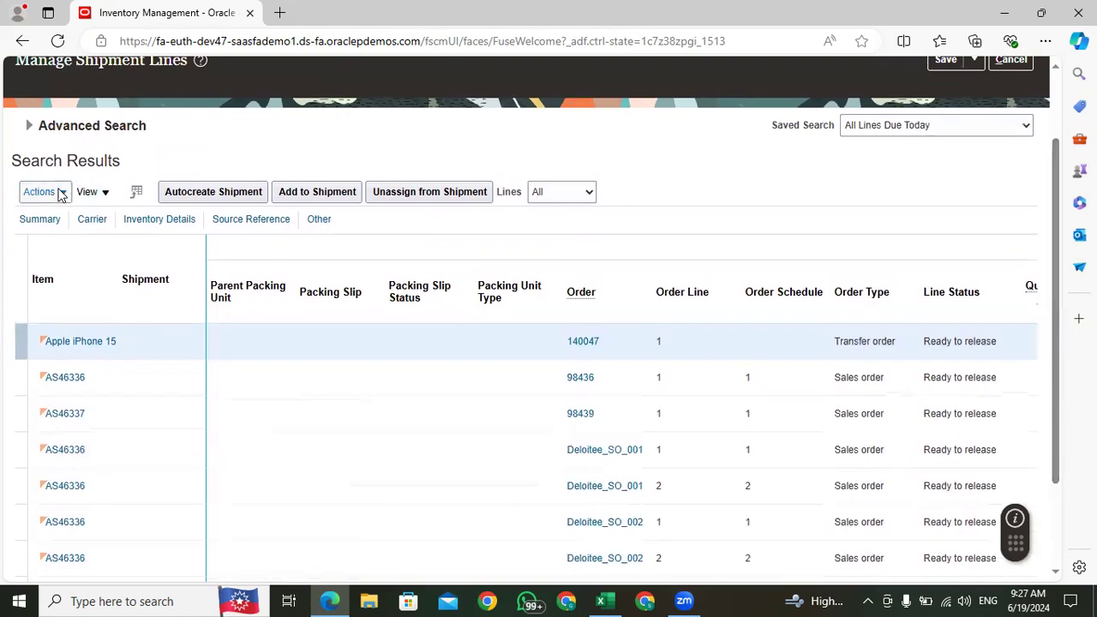
pyautogui.moveTo(1063, 172); pyautogui.dragTo(1070, 305)
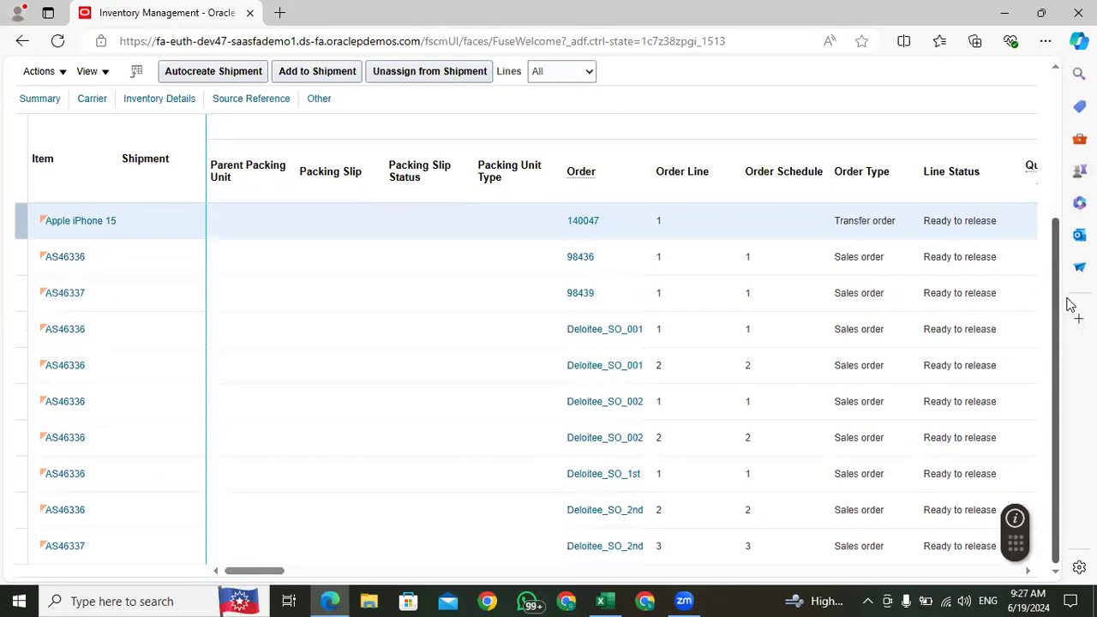
pyautogui.moveTo(243, 580); pyautogui.dragTo(543, 579)
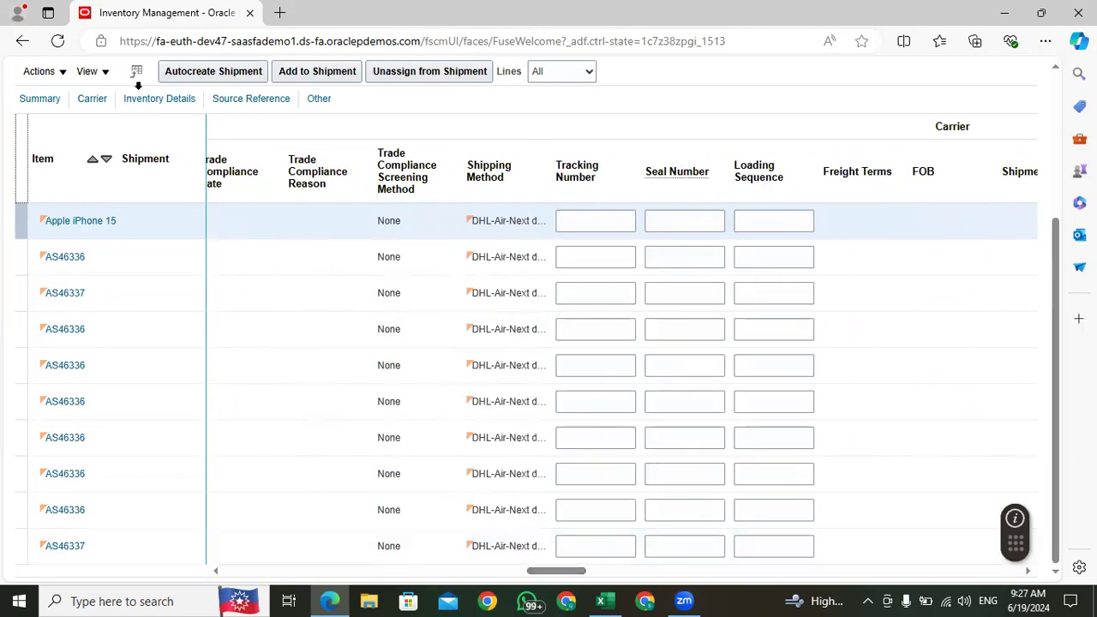
pyautogui.click(674, 221)
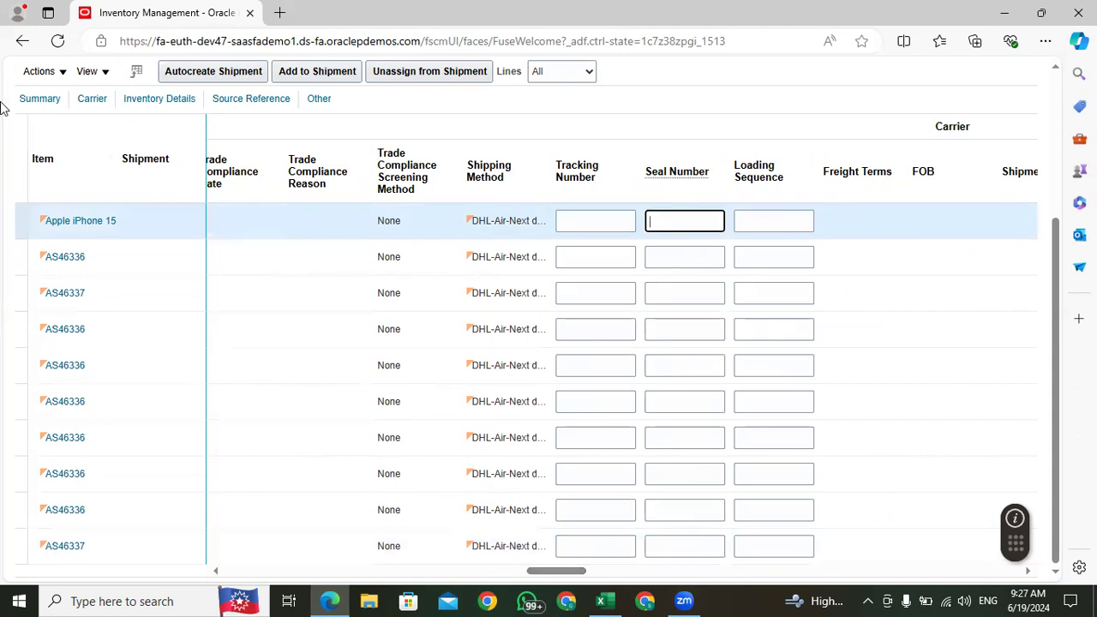
pyautogui.click(43, 73)
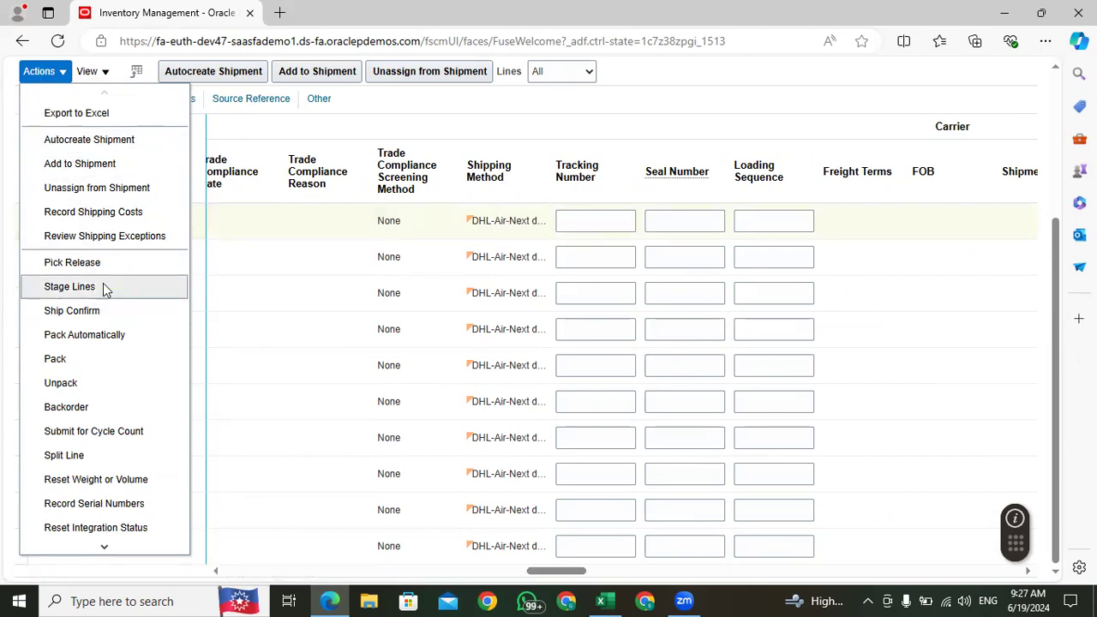
pyautogui.moveTo(101, 547)
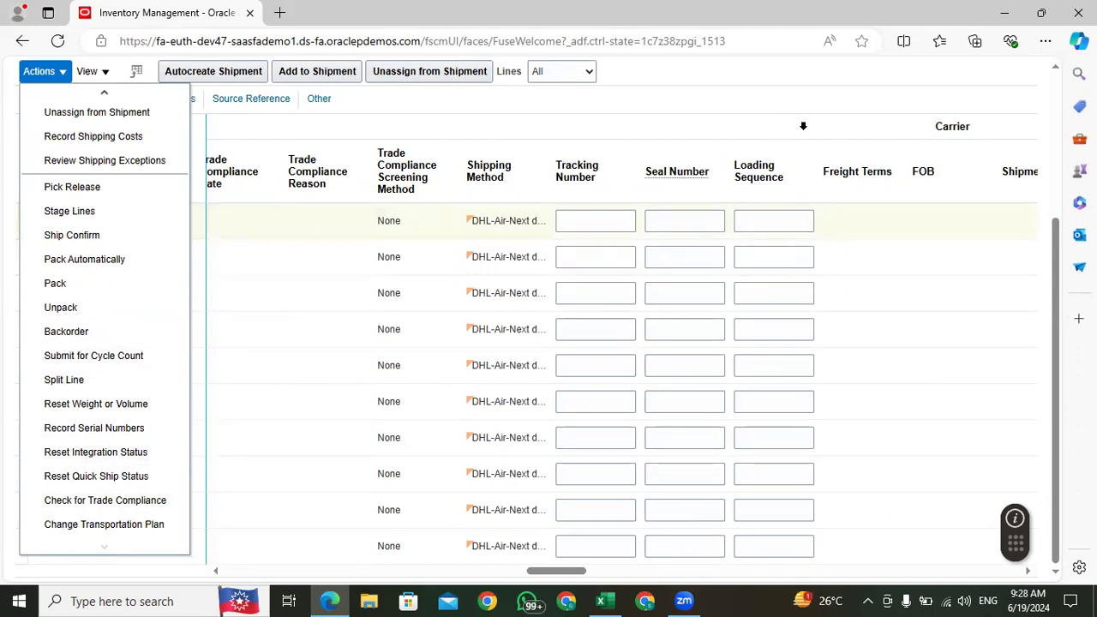
pyautogui.click(803, 125)
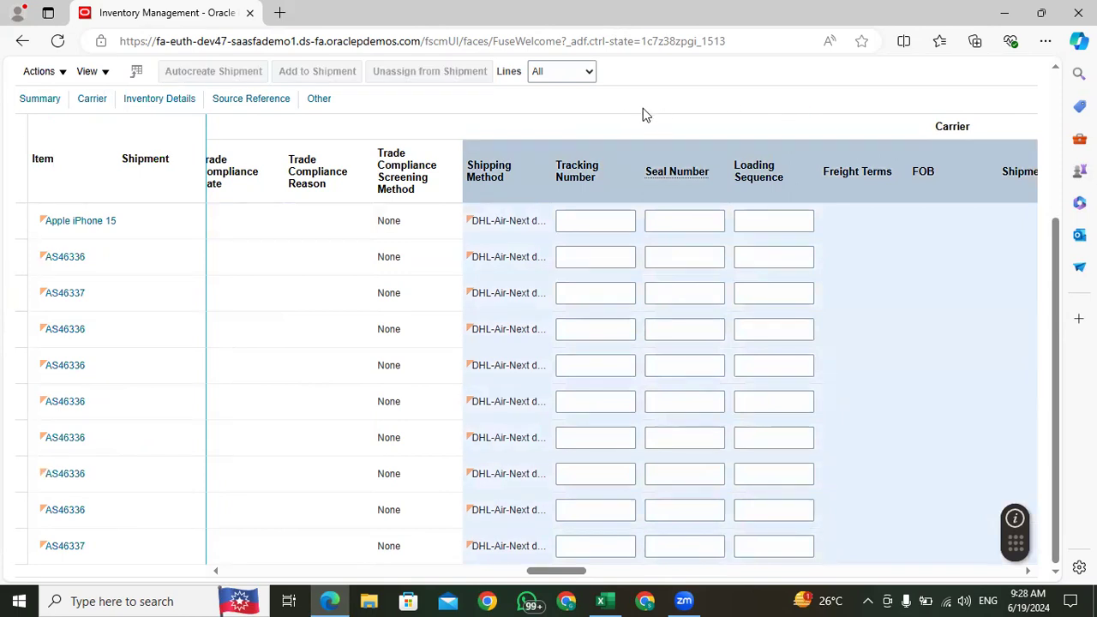
# Step: Try to set the Apple iPhone 15 transfer order line's starting serial number to APPLE-18-100000
pyautogui.moveTo(577, 569); pyautogui.dragTo(649, 571)
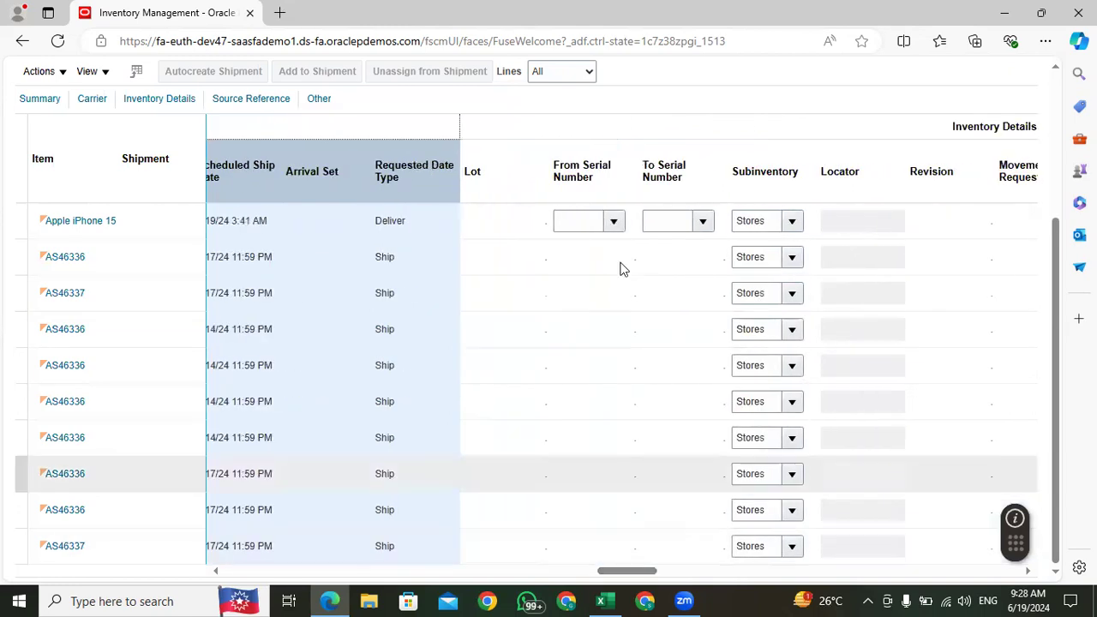
pyautogui.click(607, 221)
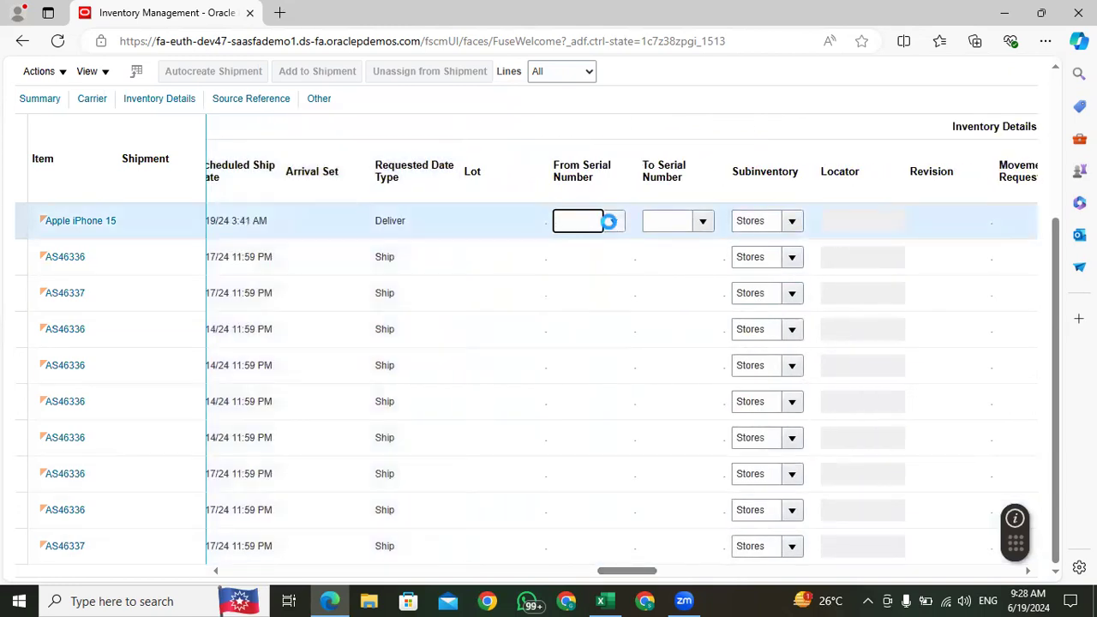
pyautogui.click(608, 221)
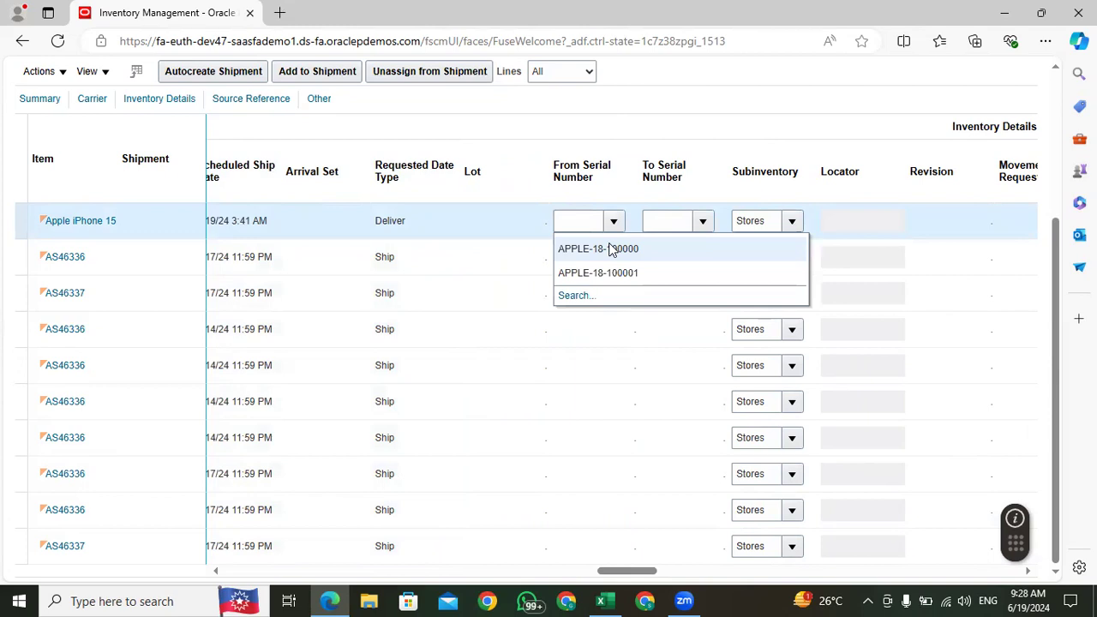
pyautogui.click(611, 249)
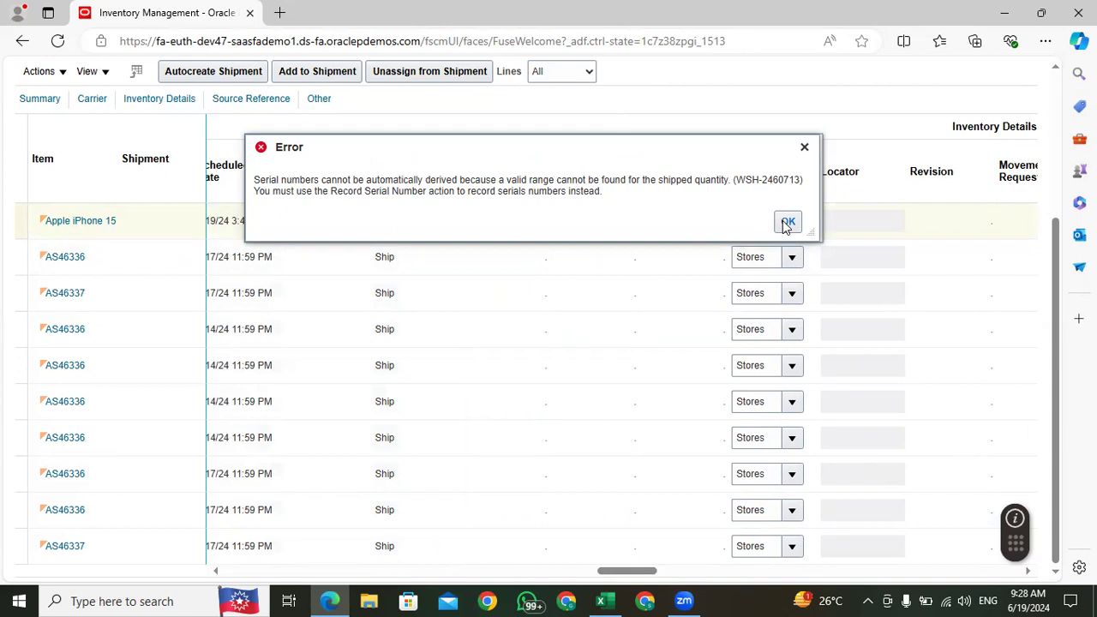
pyautogui.click(786, 223)
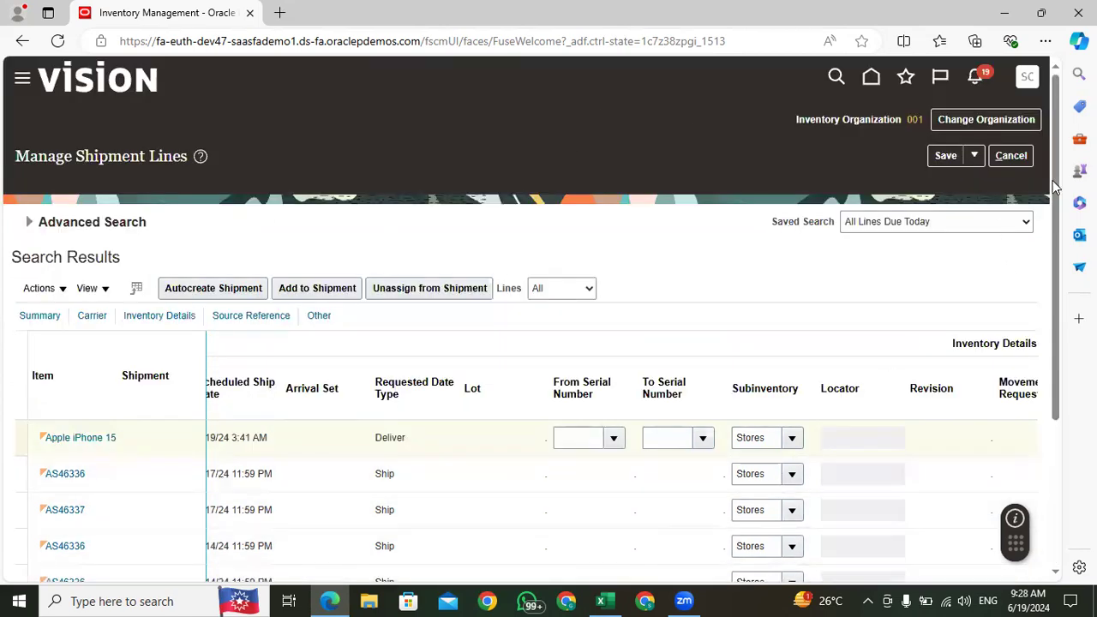
# Step: Set the shipped quantity of the Apple iPhone 15 transfer order line to 2
pyautogui.moveTo(1056, 192); pyautogui.dragTo(1063, 375)
pyautogui.moveTo(629, 576); pyautogui.dragTo(338, 538)
pyautogui.moveTo(461, 221); pyautogui.dragTo(423, 223)
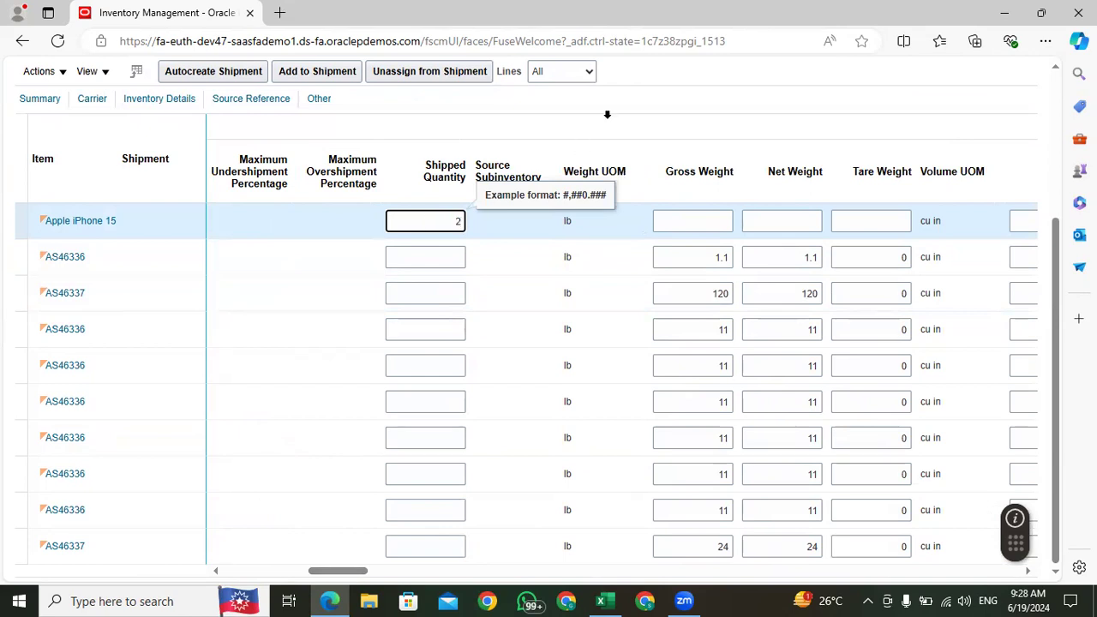
pyautogui.click(633, 120)
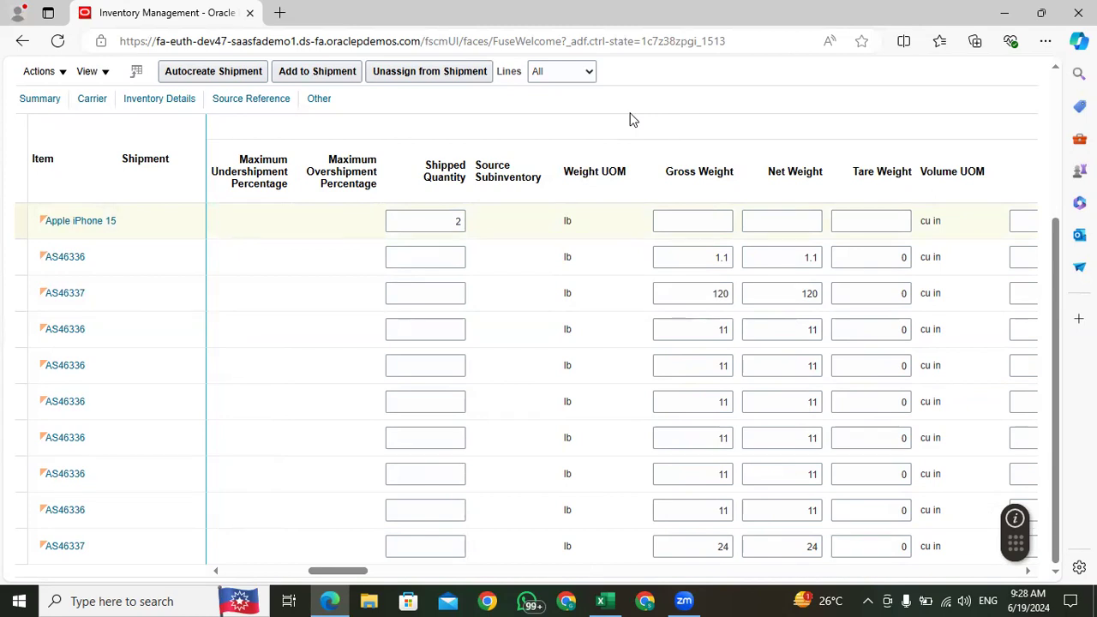
# Step: Assign APPLE-18-100000 as the starting serial number of the Apple iPhone 15 line
pyautogui.moveTo(337, 572); pyautogui.dragTo(626, 600)
pyautogui.click(548, 224)
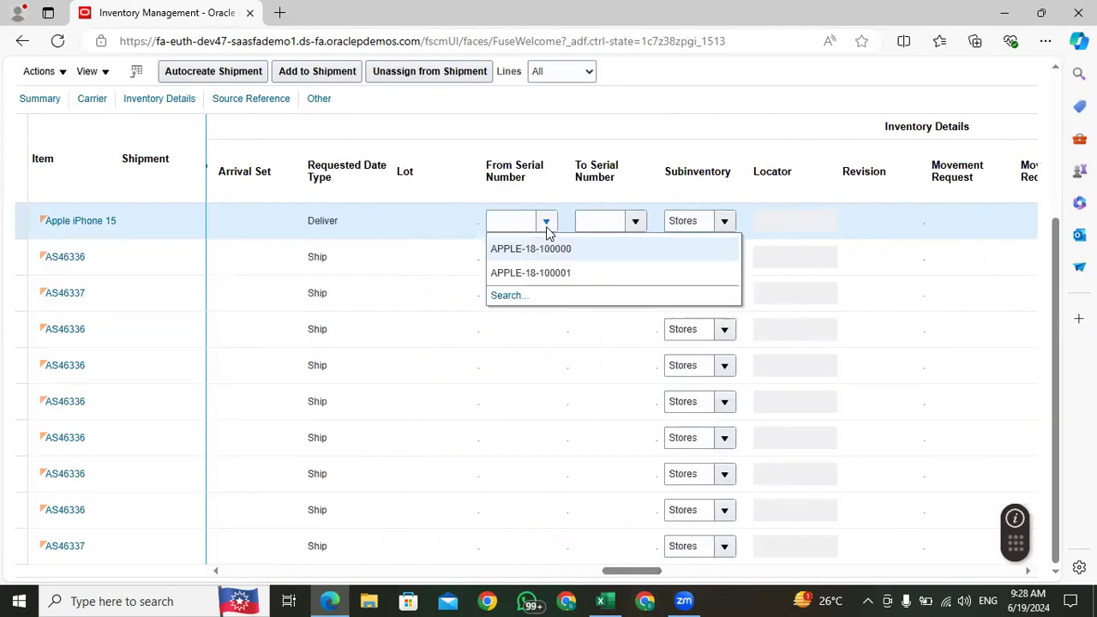
pyautogui.click(548, 248)
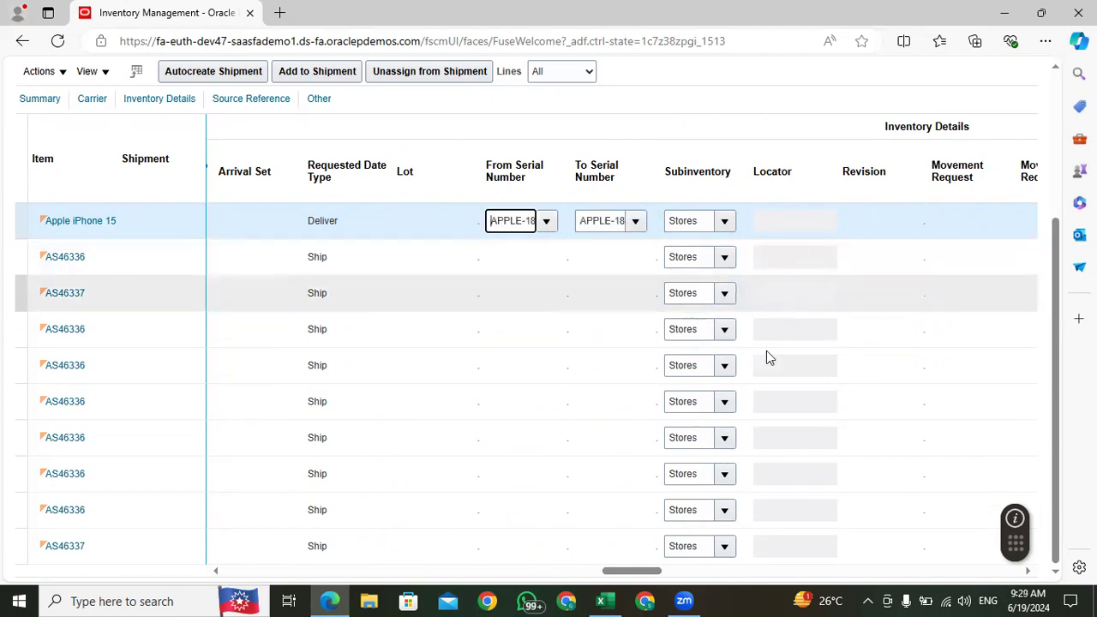
# Step: Change the Apple iPhone 15 line's subinventory to LOC and request its available starting serial numbers
pyautogui.click(725, 223)
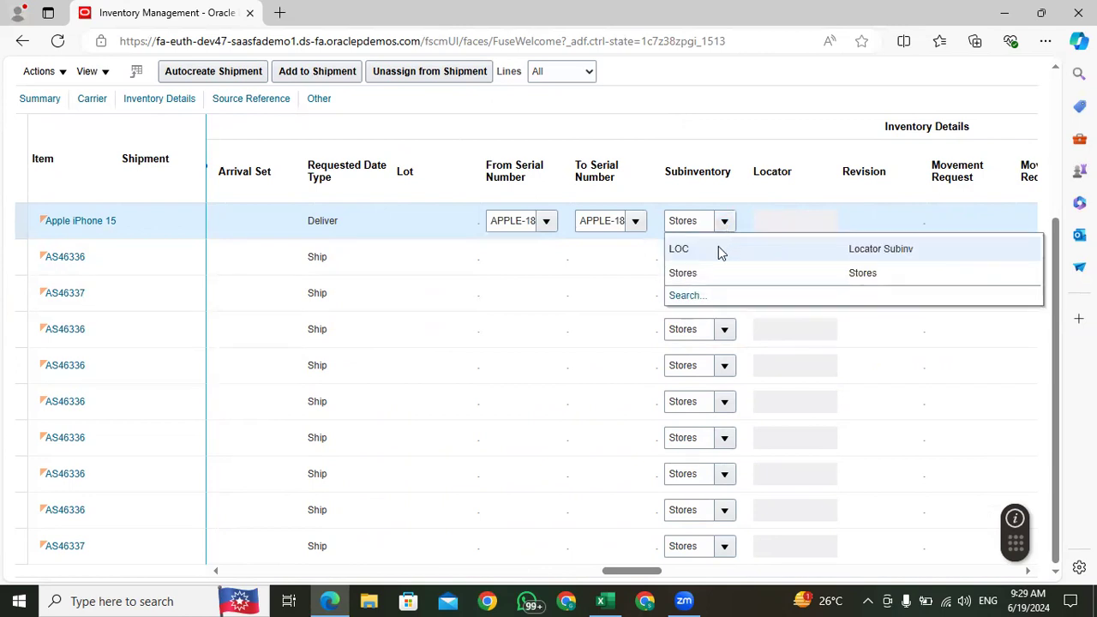
pyautogui.click(718, 248)
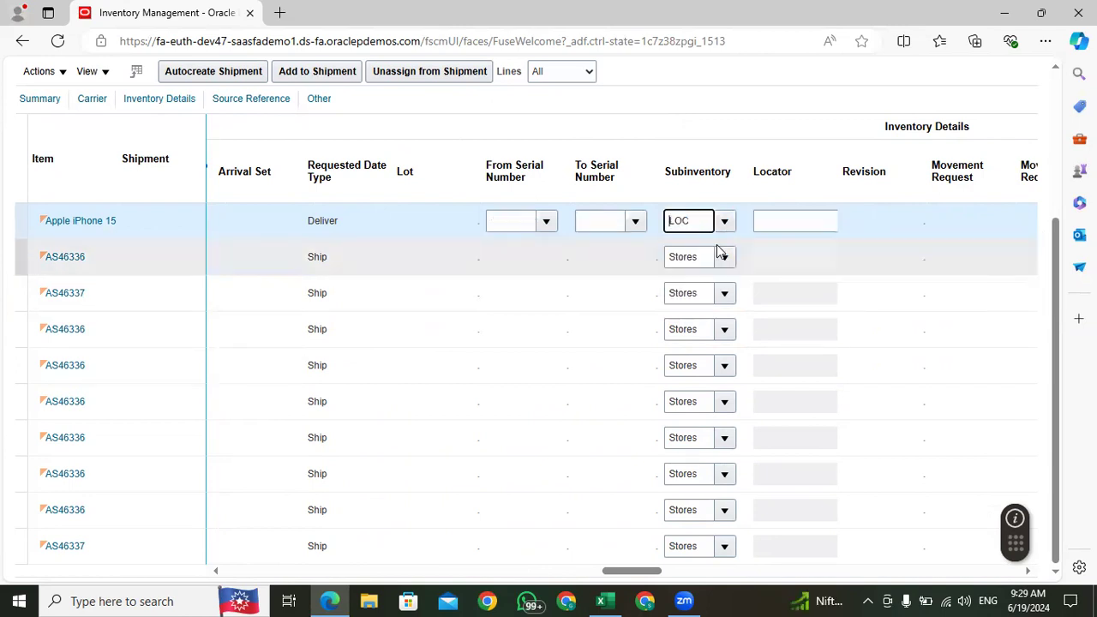
pyautogui.click(546, 221)
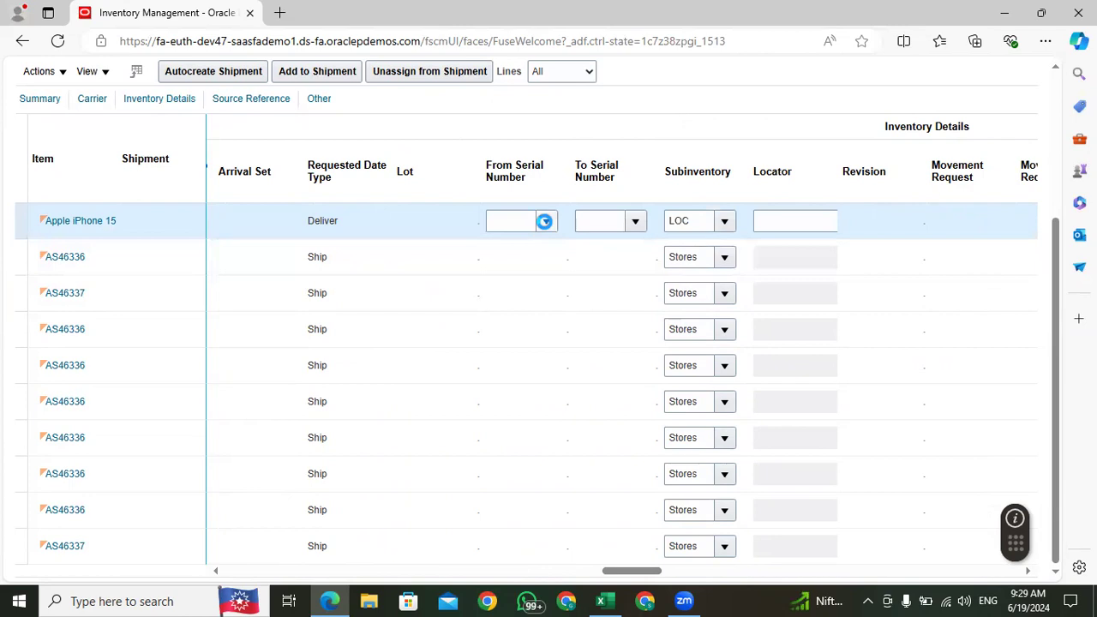
# Step: Set the Apple iPhone 15 line's subinventory back to Stores and choose APPLE-18-100000 as its starting serial number
pyautogui.click(725, 221)
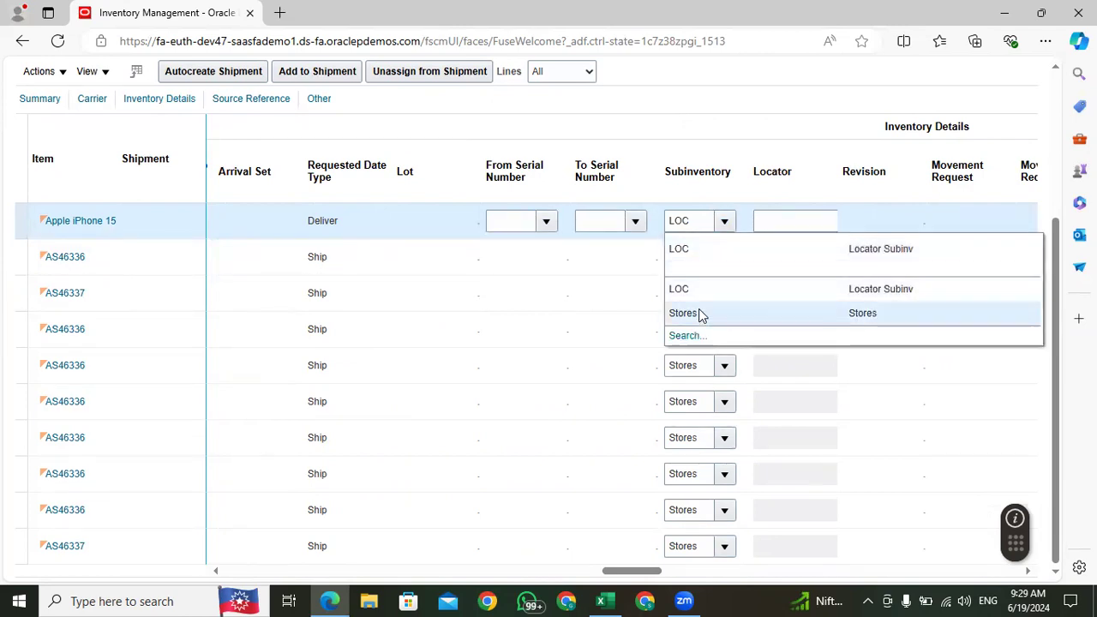
pyautogui.click(699, 311)
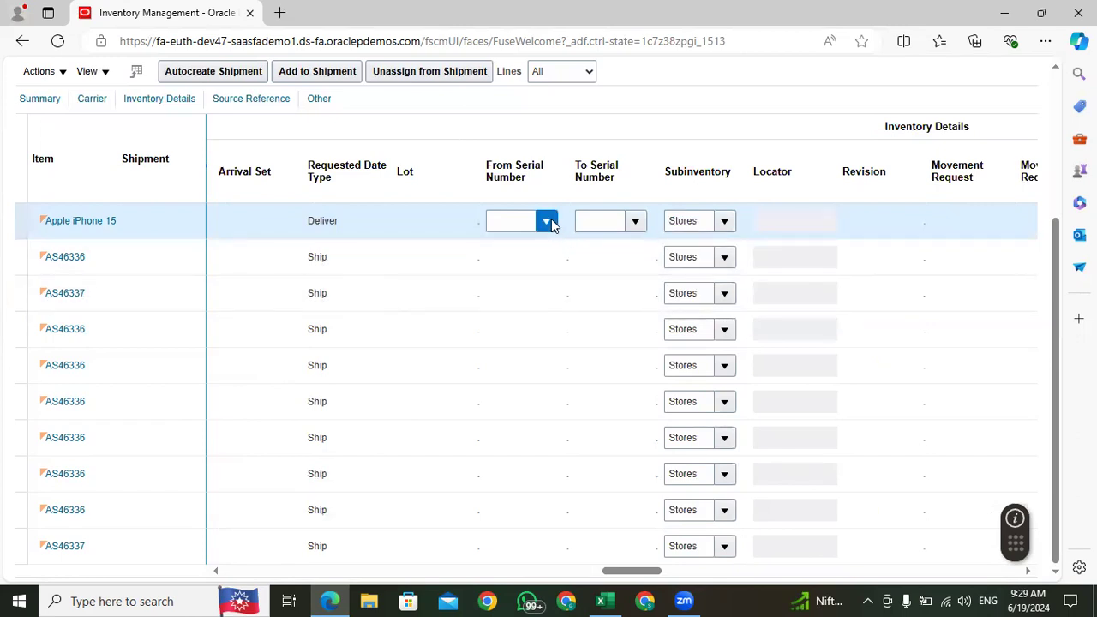
pyautogui.click(553, 247)
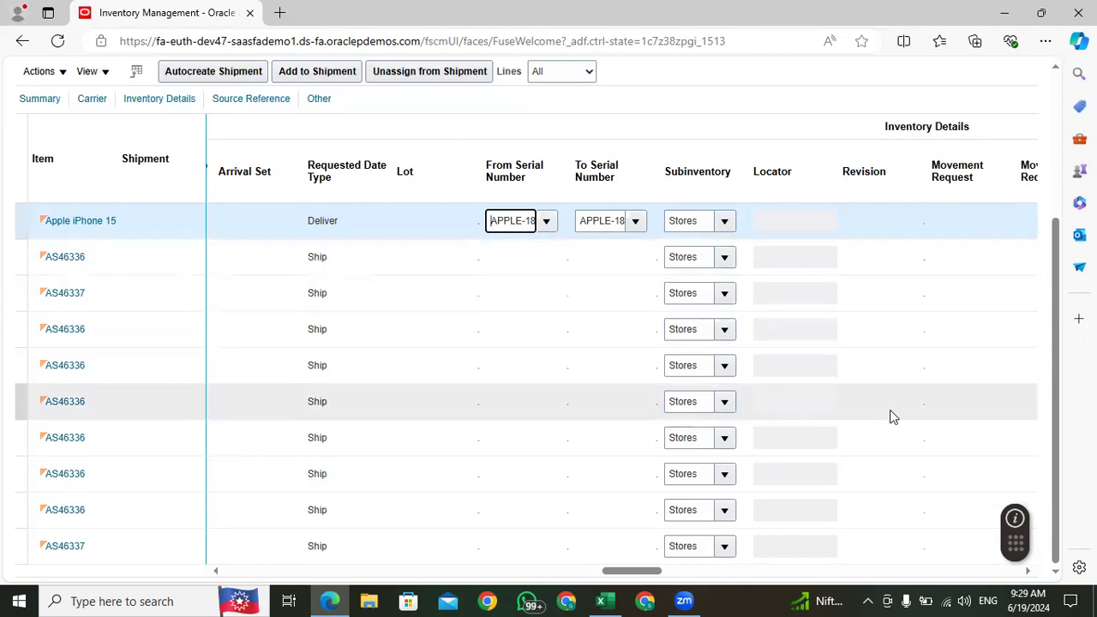
# Step: Submit a pick release for the Apple iPhone 15 transfer order line
pyautogui.moveTo(1056, 281); pyautogui.dragTo(1055, 160)
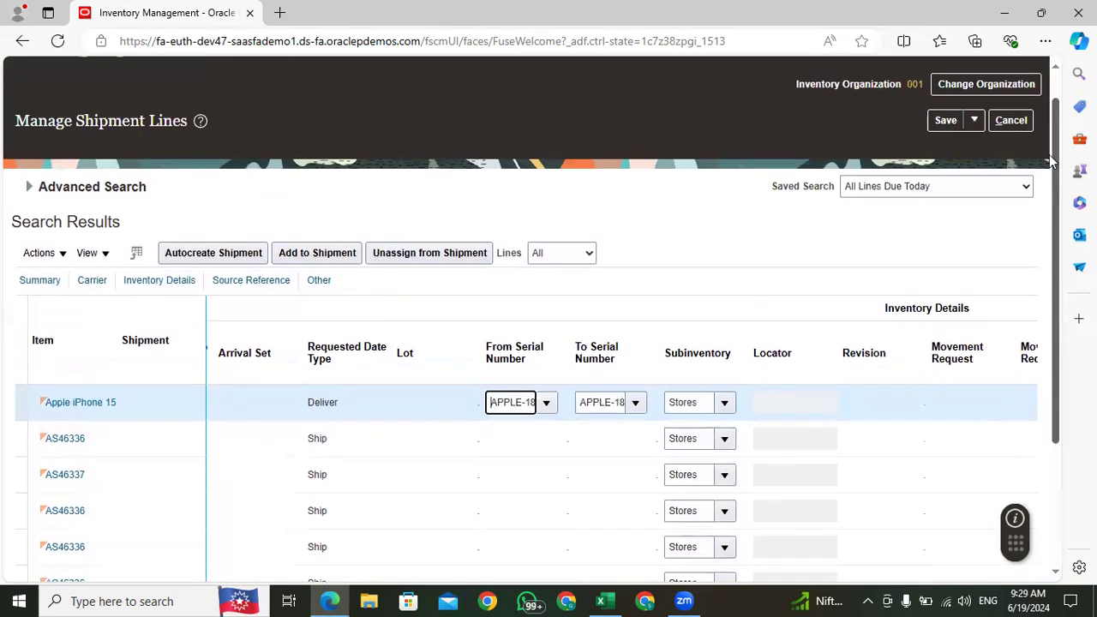
pyautogui.click(977, 120)
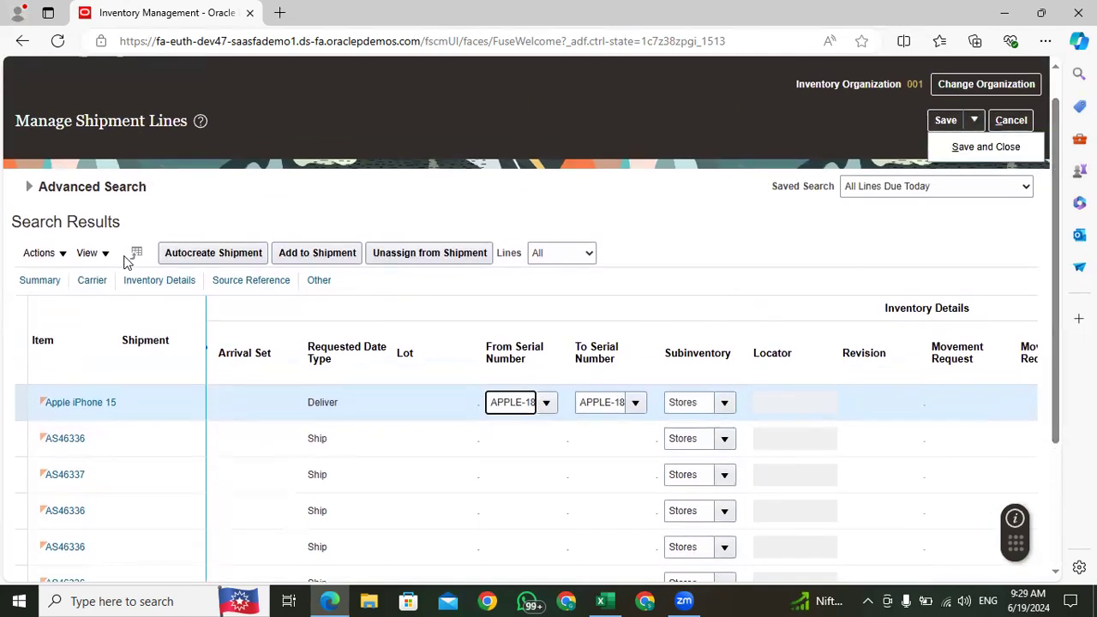
pyautogui.click(61, 256)
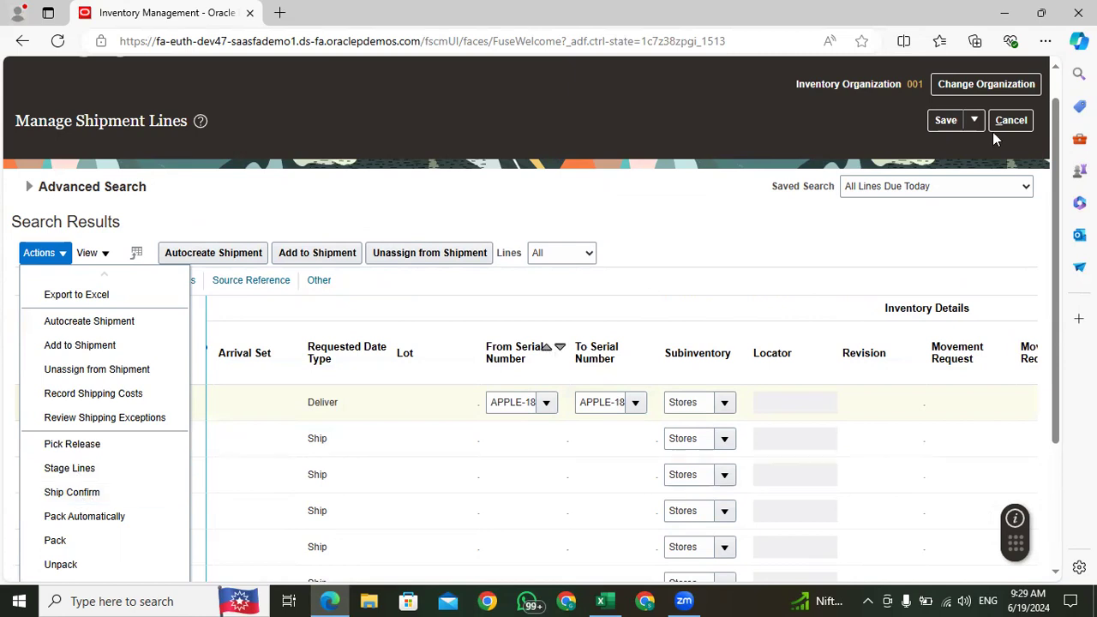
pyautogui.moveTo(1053, 127); pyautogui.dragTo(1053, 223)
pyautogui.click(90, 317)
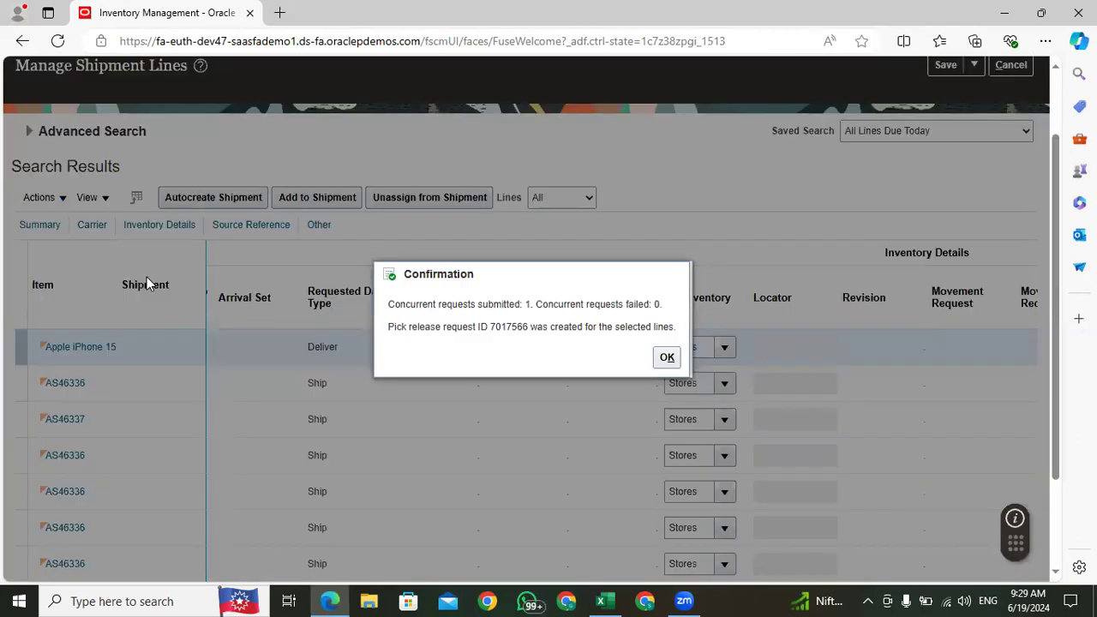
# Step: Copy the pick release request ID from the confirmation message and close the message
pyautogui.doubleClick(501, 325)
pyautogui.rightClick(502, 326)
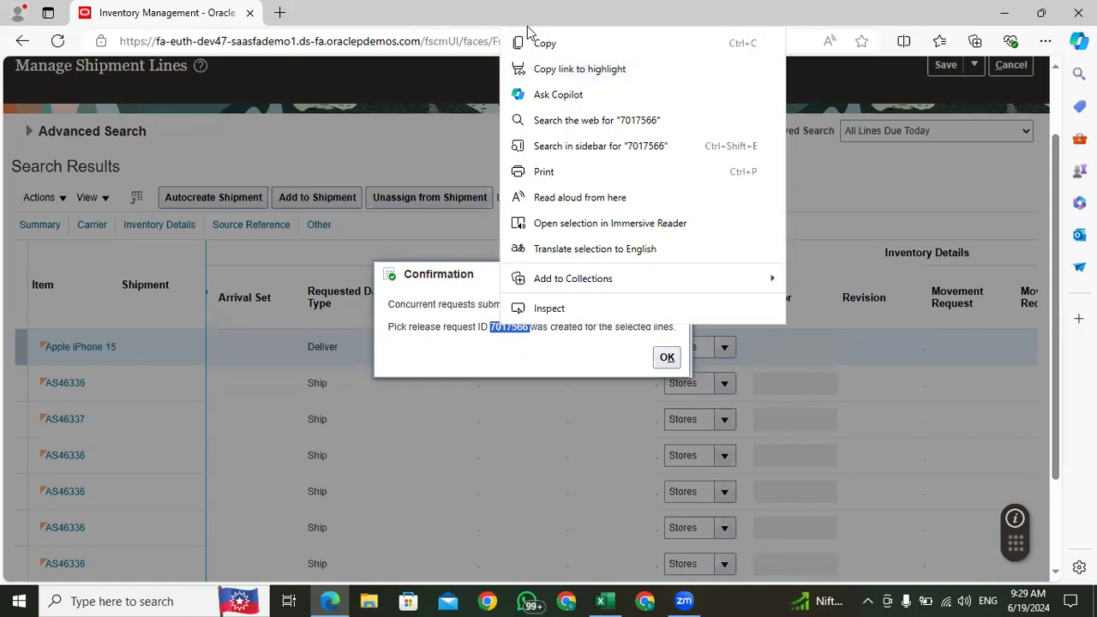
pyautogui.click(545, 41)
pyautogui.click(667, 357)
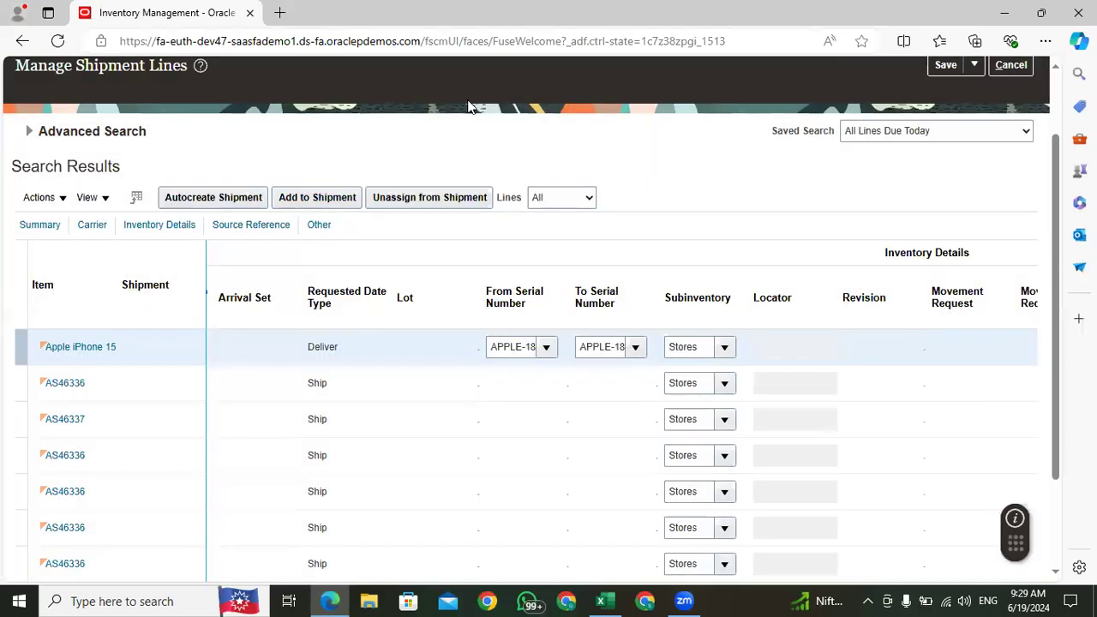
# Step: Return to the home page and open Scheduled Processes from the Tools group
pyautogui.scroll(2, 853, 127)
pyautogui.click(871, 76)
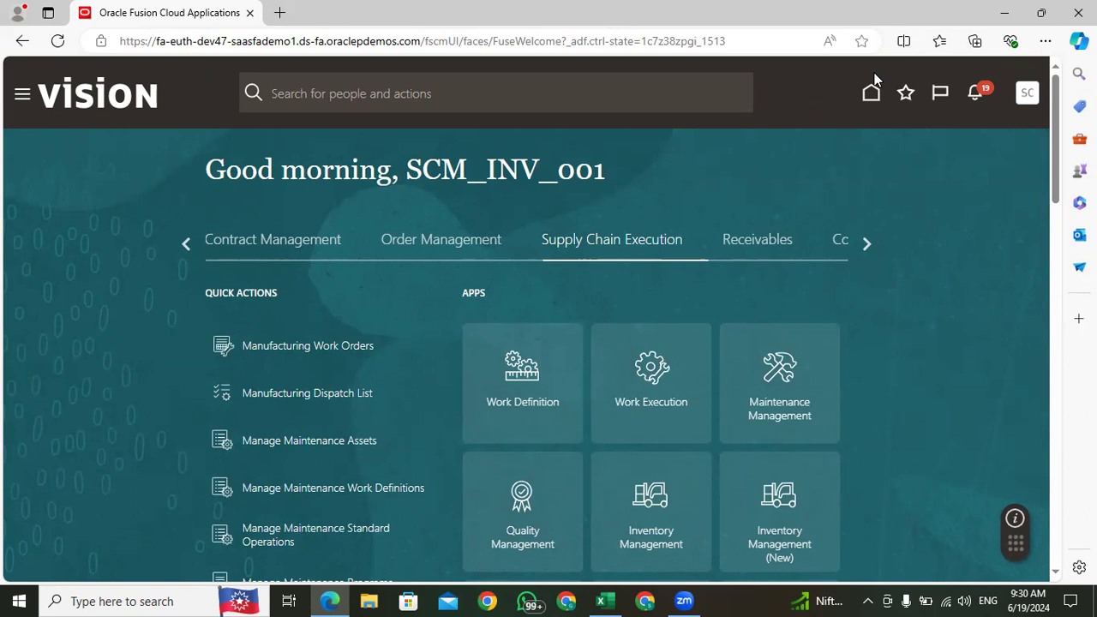
pyautogui.click(869, 242)
pyautogui.click(869, 241)
pyautogui.click(675, 240)
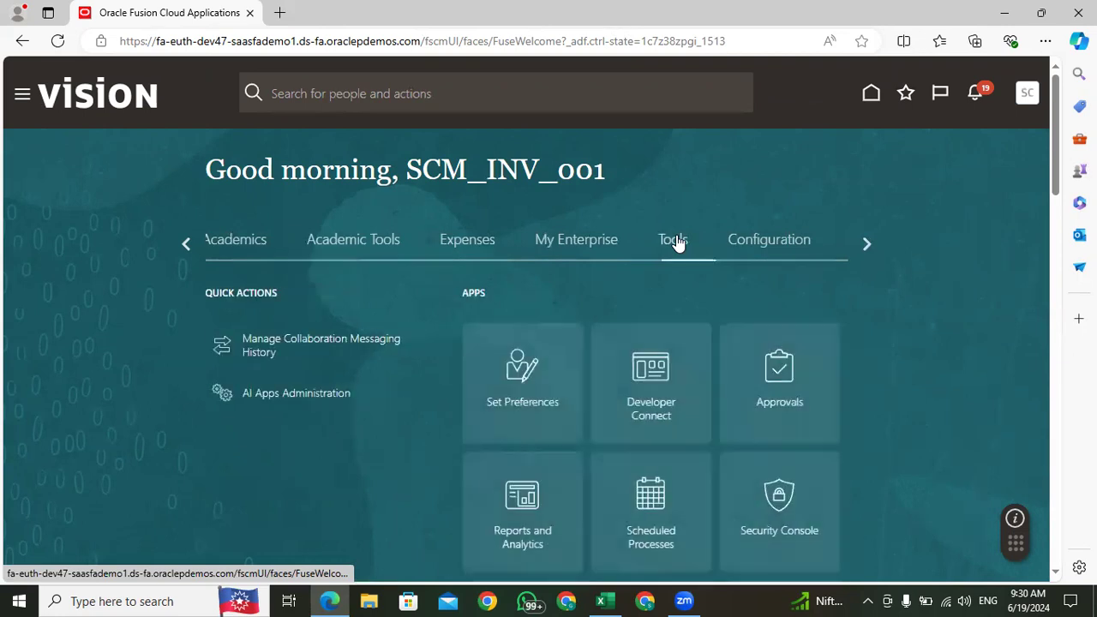
pyautogui.click(660, 508)
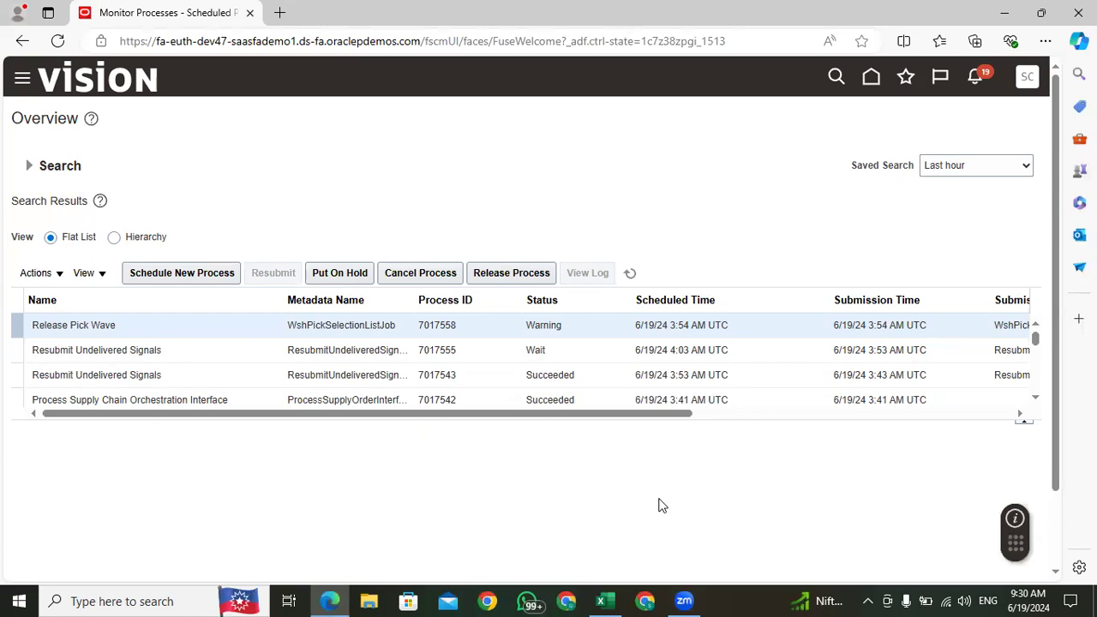
# Step: Refresh the scheduled process list and show the details of the newest Release Pick Wave process
pyautogui.click(630, 273)
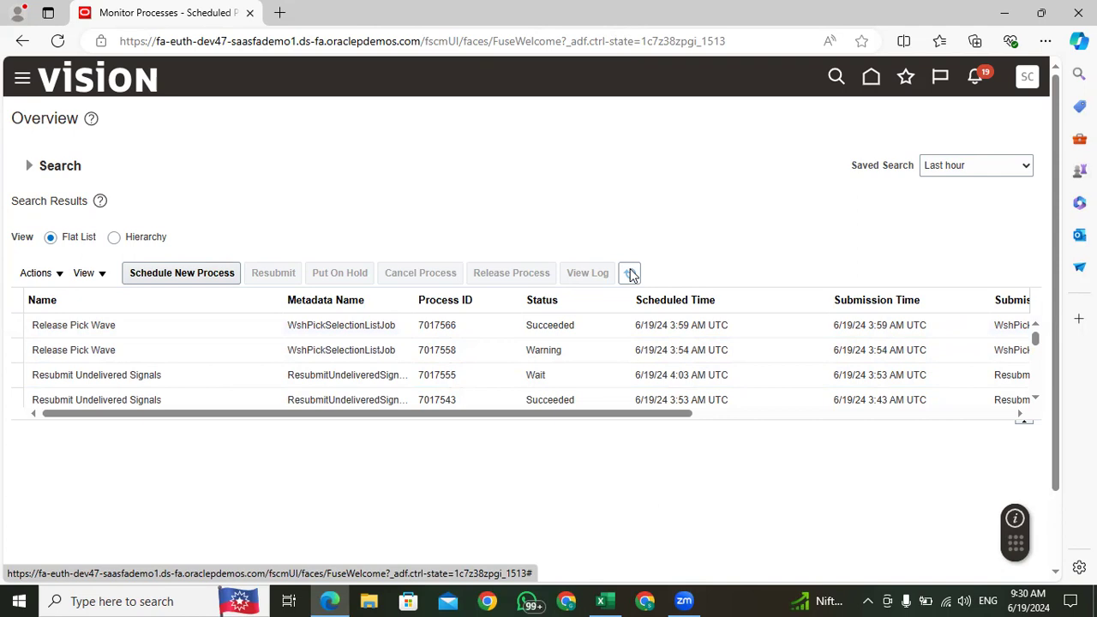
pyautogui.click(157, 327)
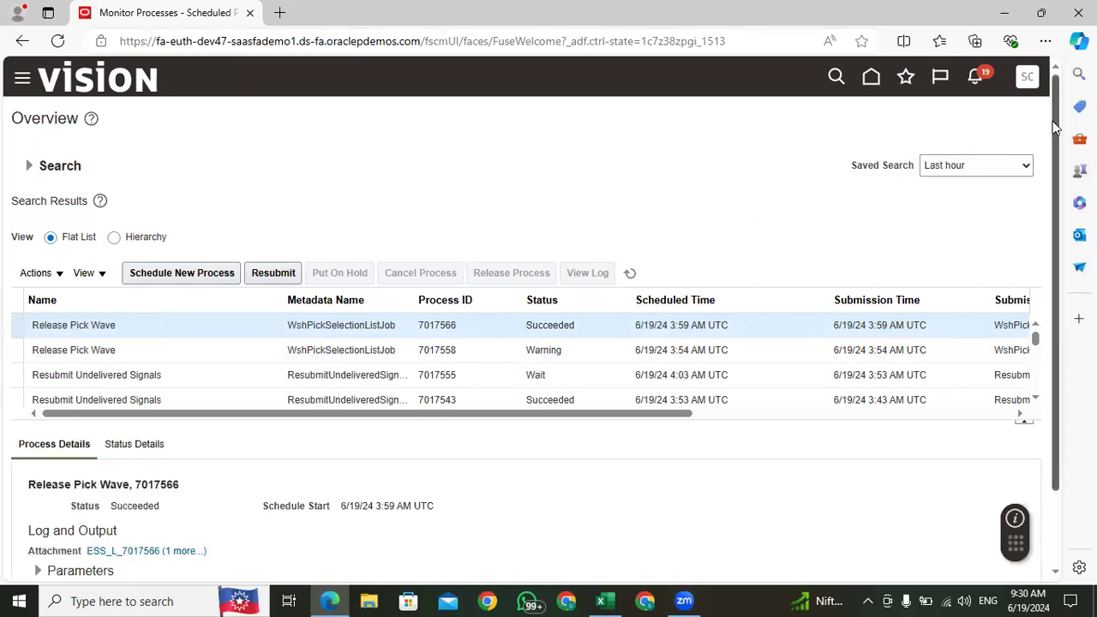
pyautogui.scroll(-1, 1059, 126)
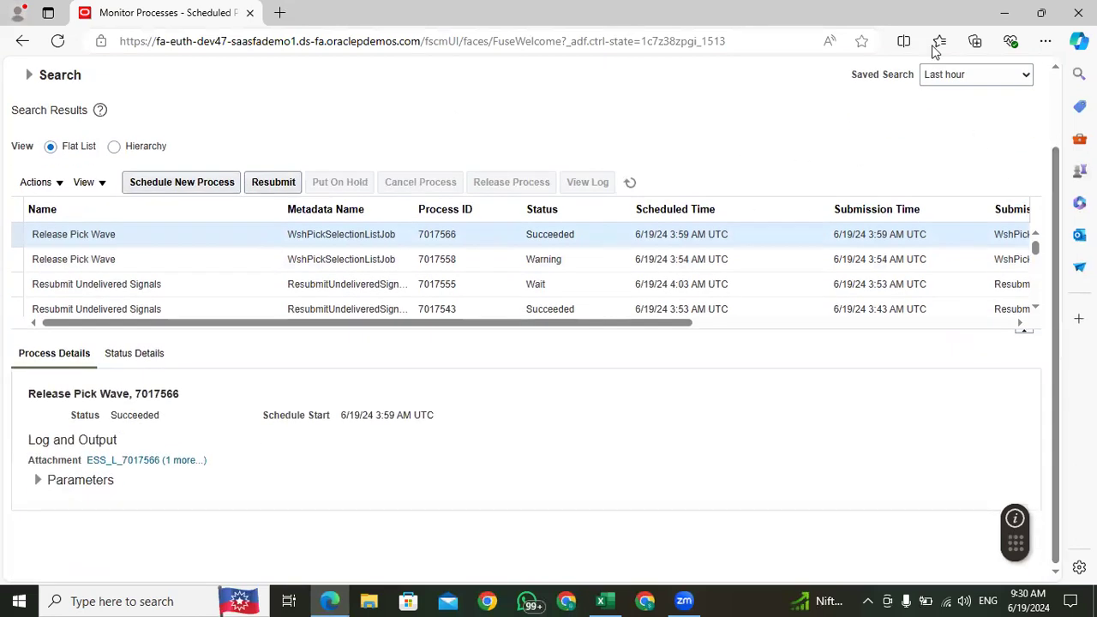
# Step: View the list of log and output attachments for the selected Release Pick Wave process, and close it
pyautogui.click(183, 461)
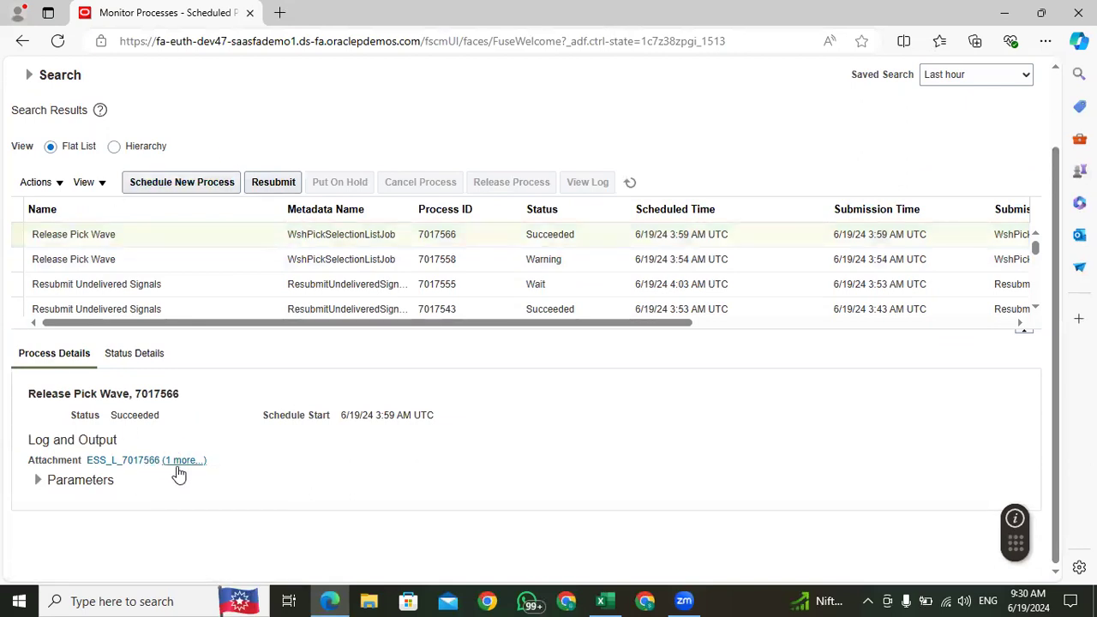
pyautogui.click(182, 459)
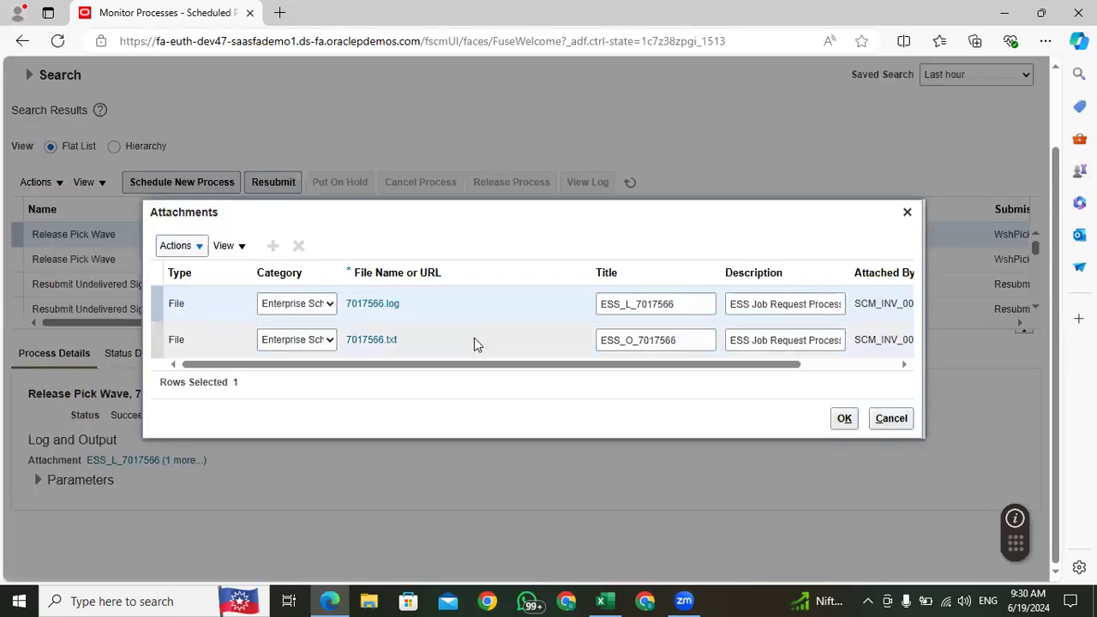
pyautogui.click(907, 212)
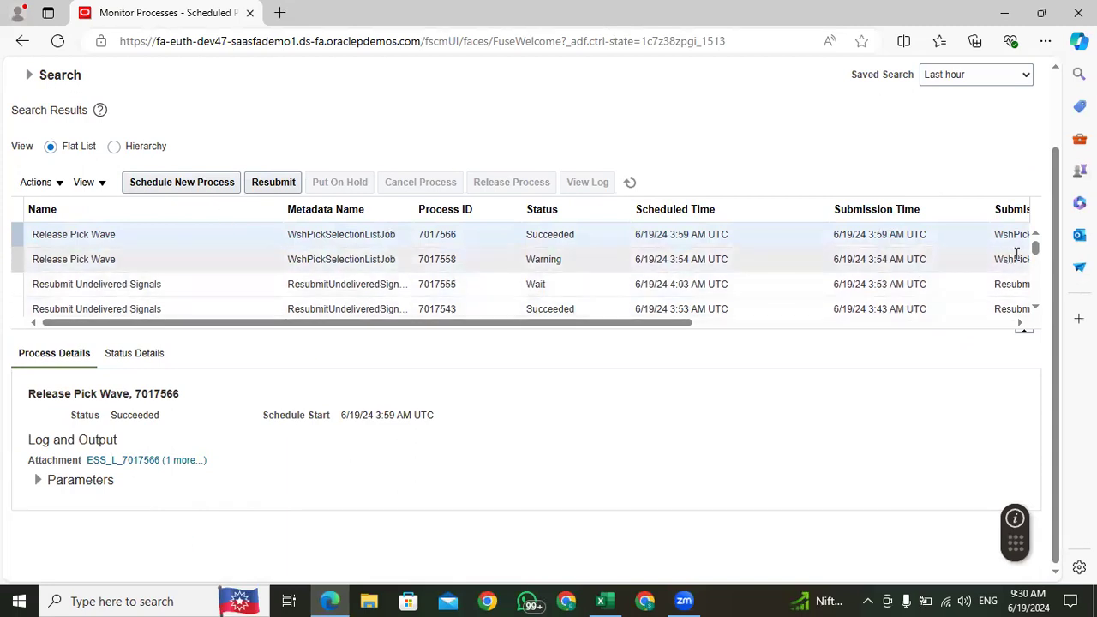
# Step: Download the log and output files of the newest Release Pick Wave process and read through the output file's execution summary
pyautogui.moveTo(1055, 249); pyautogui.dragTo(1041, 152)
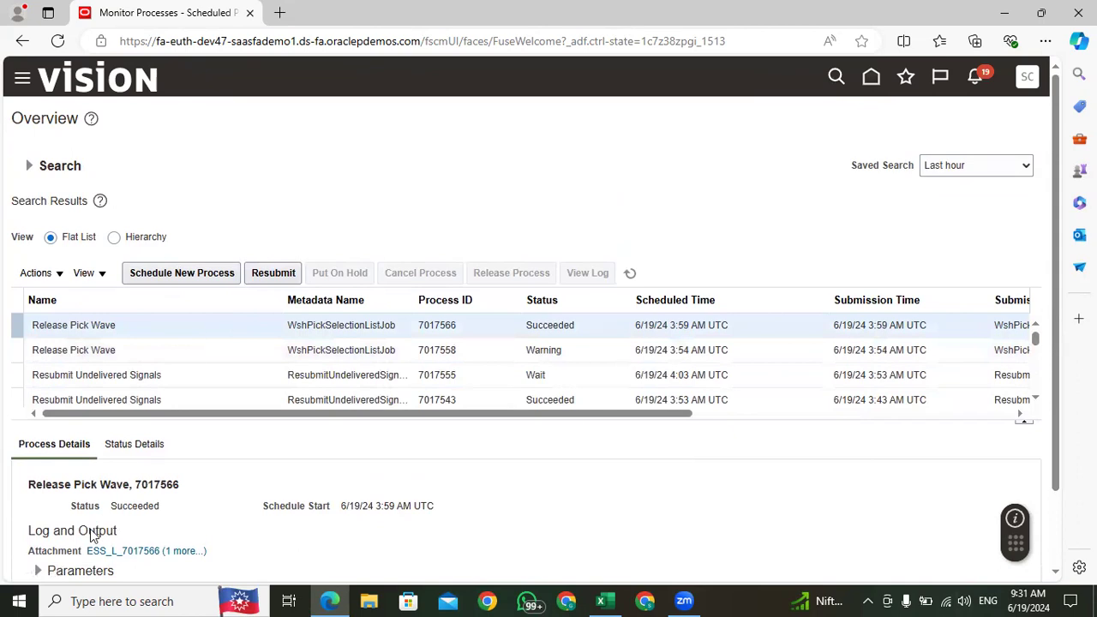
pyautogui.click(175, 551)
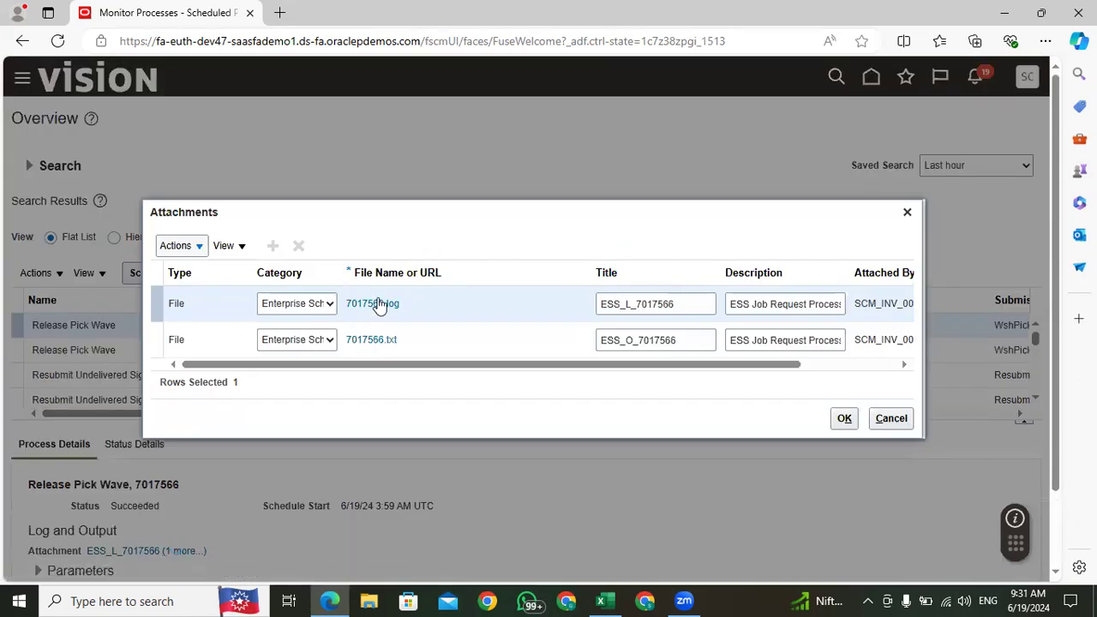
pyautogui.click(369, 307)
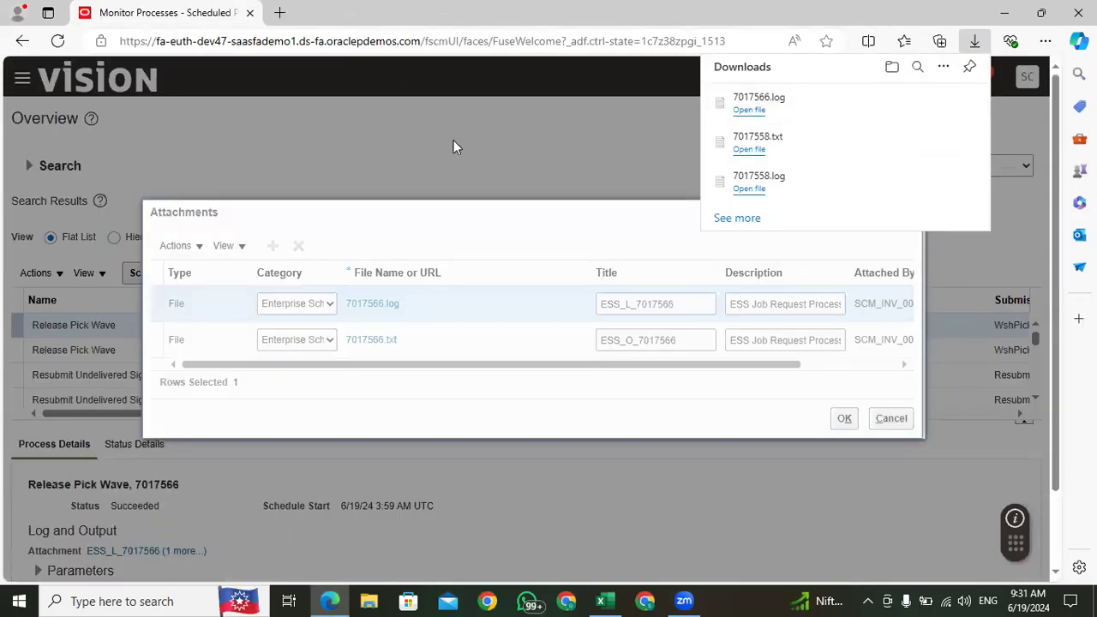
pyautogui.click(909, 215)
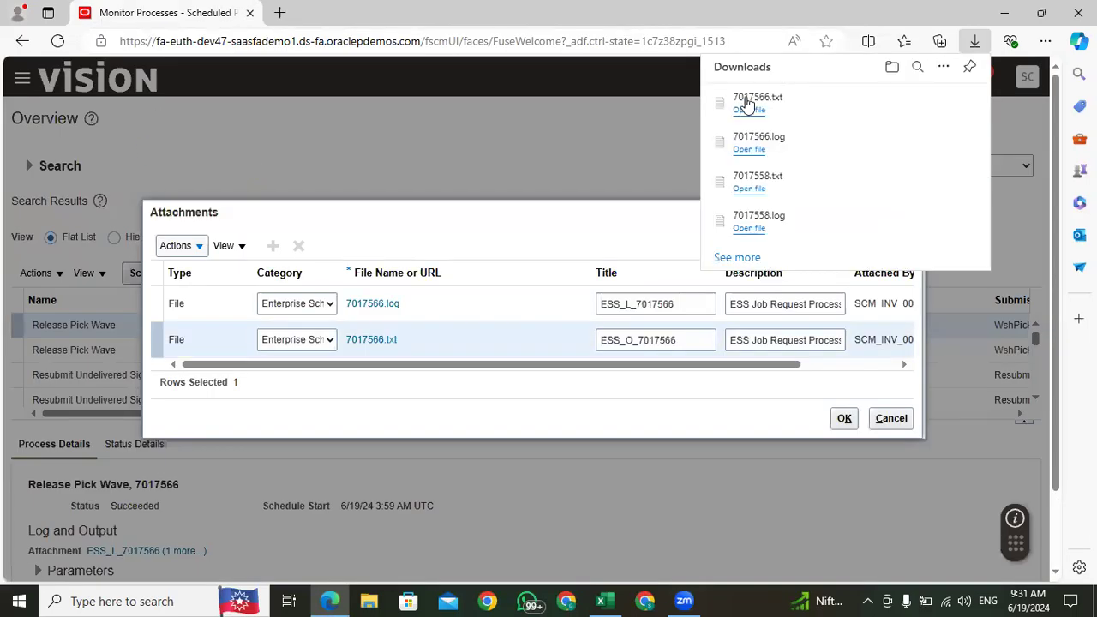
pyautogui.click(751, 110)
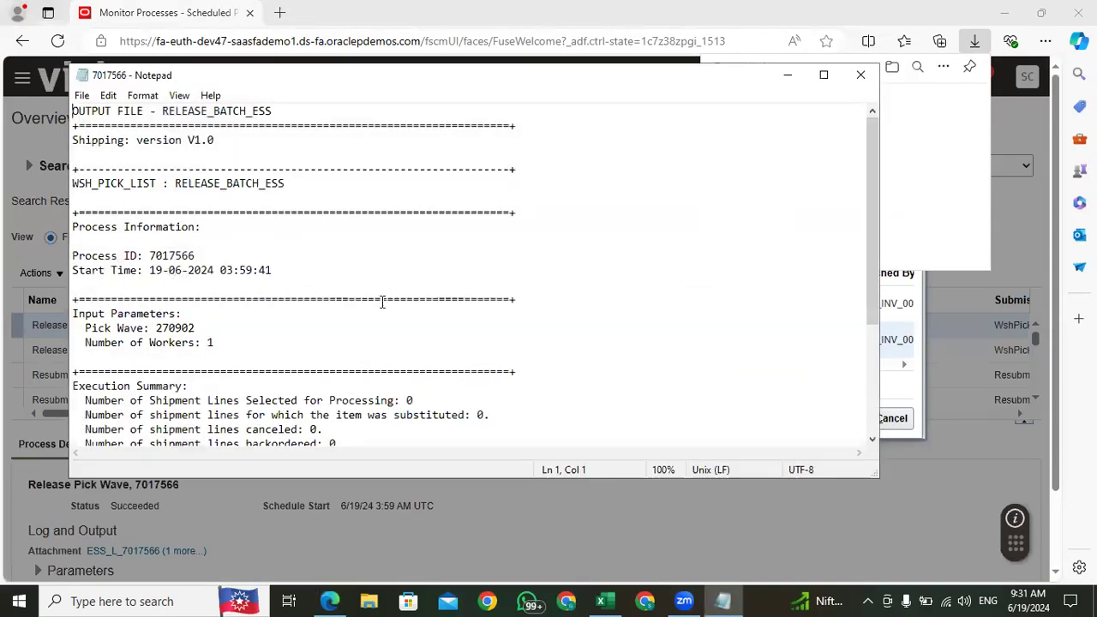
pyautogui.scroll(-4, 382, 301)
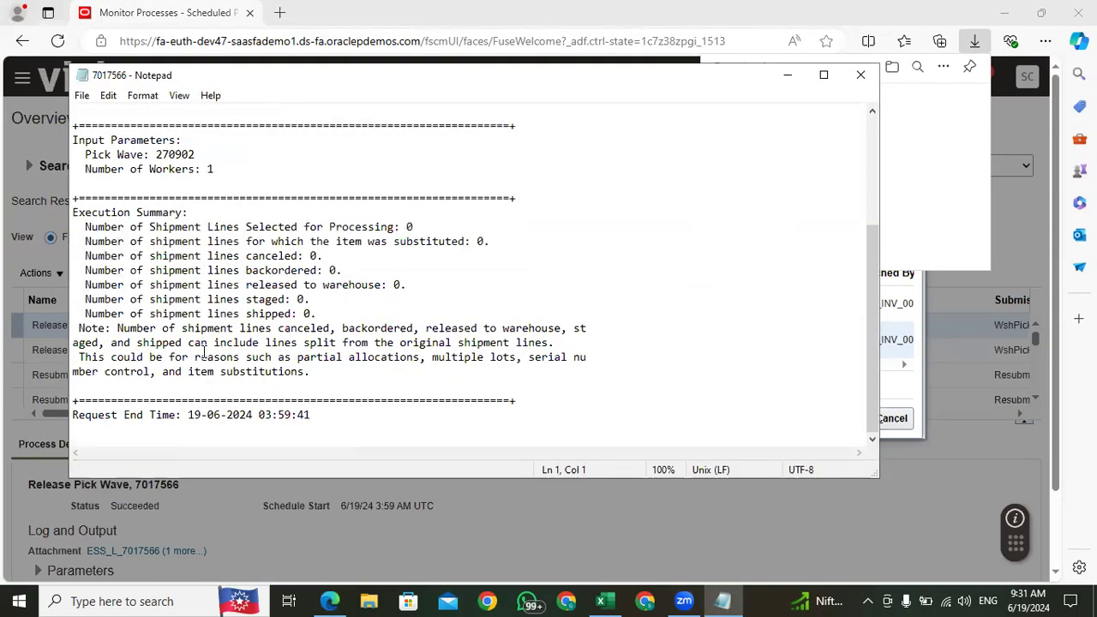
pyautogui.scroll(4, 101, 371)
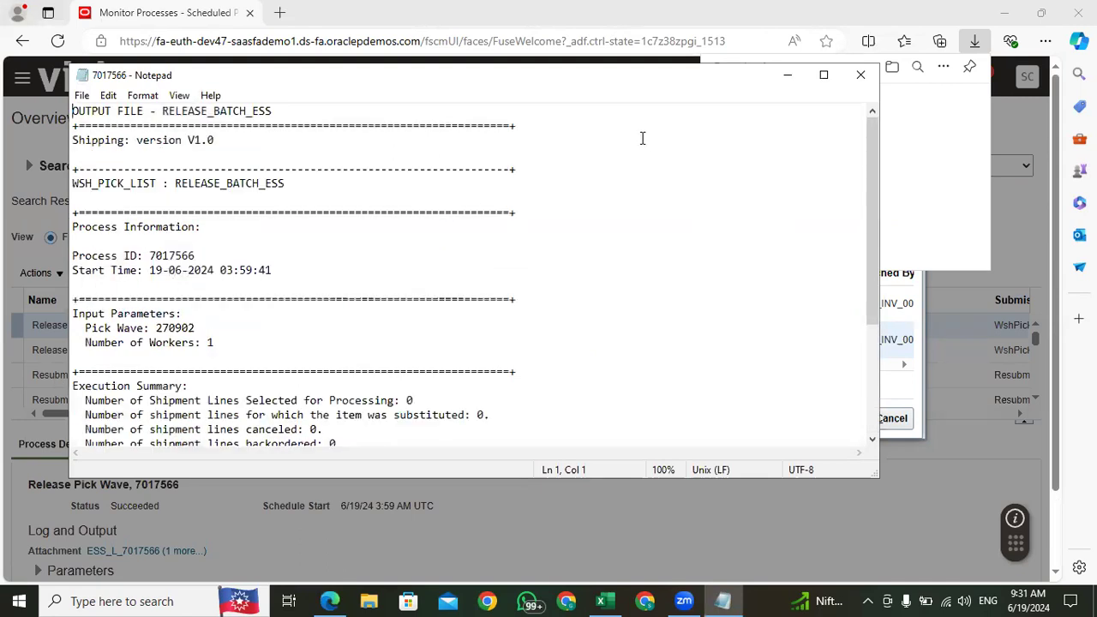
# Step: Copy the pick wave number from the output file, close the file and the attachment list, and refresh the process list
pyautogui.doubleClick(169, 326)
pyautogui.hotkey('ctrl', 'c')
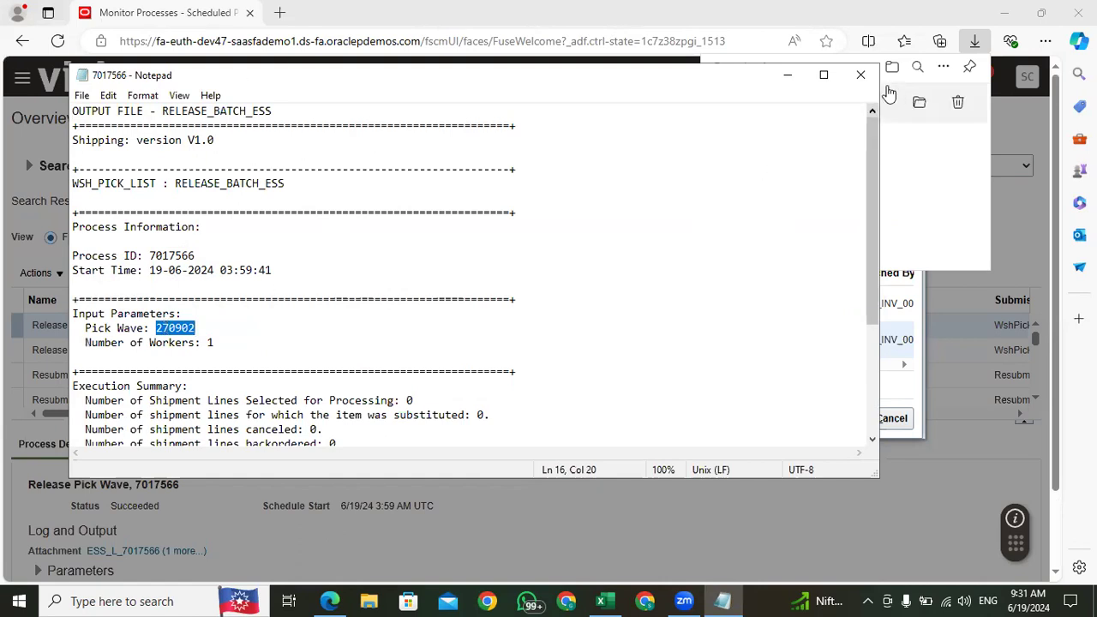
pyautogui.click(860, 75)
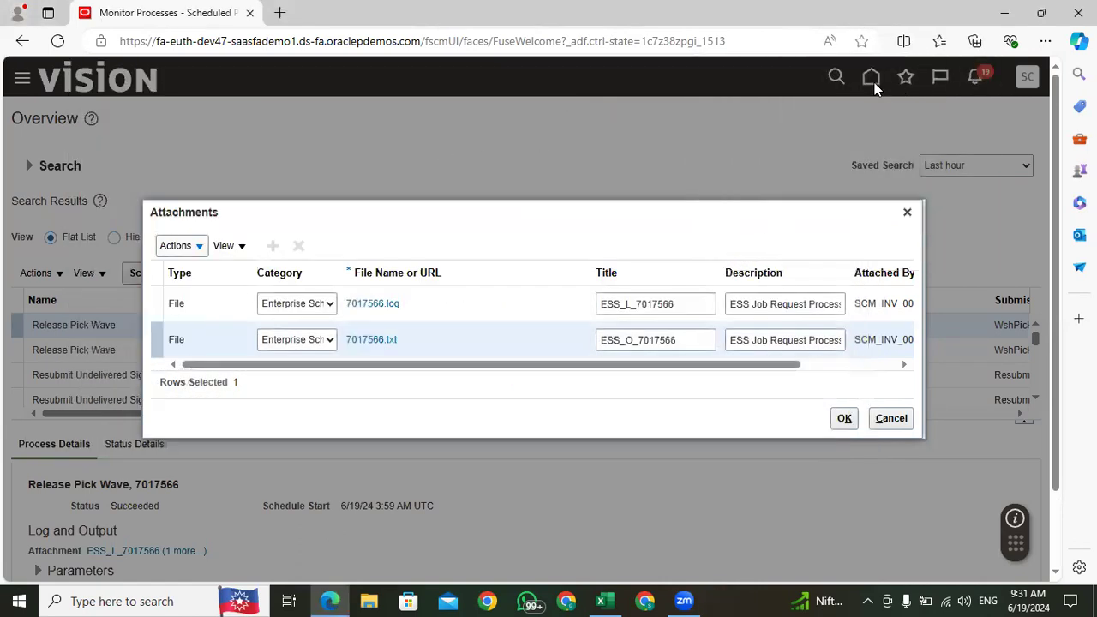
pyautogui.click(907, 212)
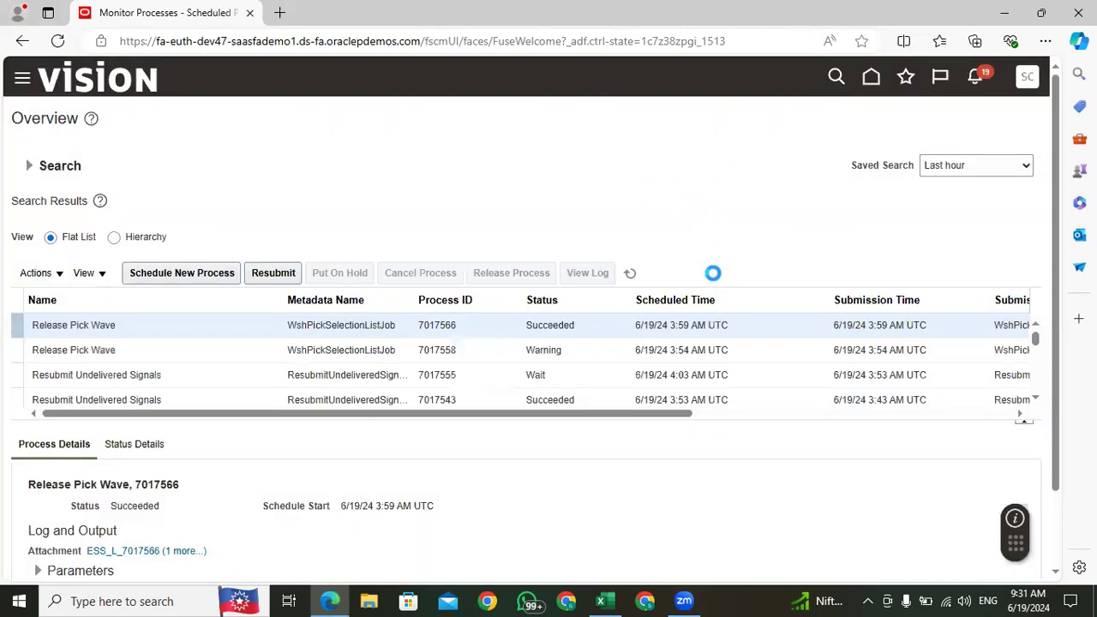
pyautogui.click(630, 273)
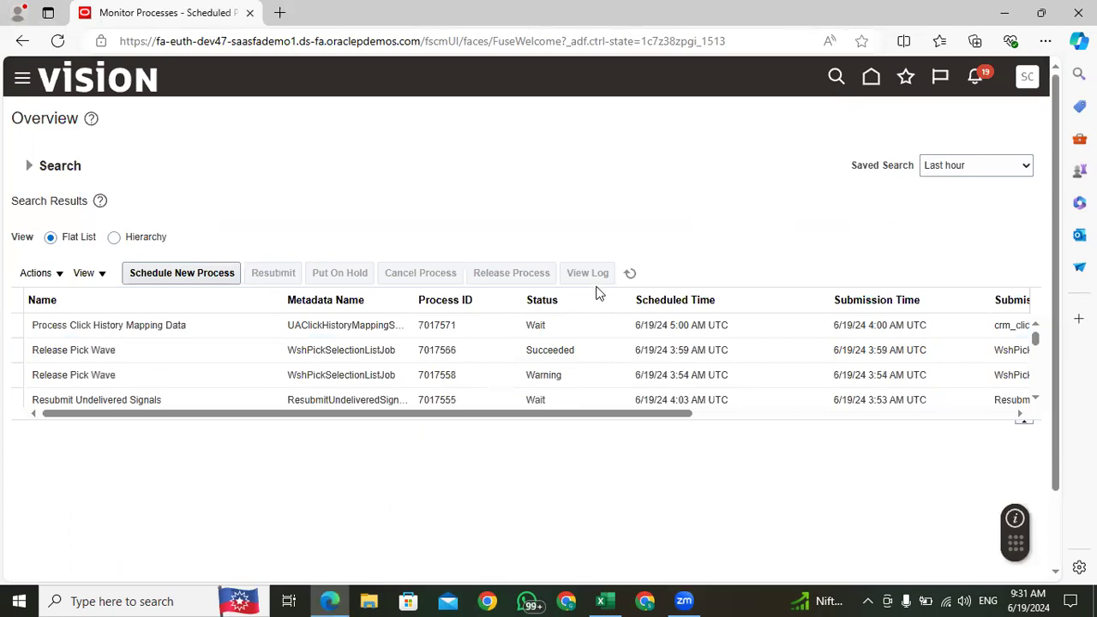
# Step: Return to the home page and open Inventory Management from the Supply Chain Execution group
pyautogui.click(870, 78)
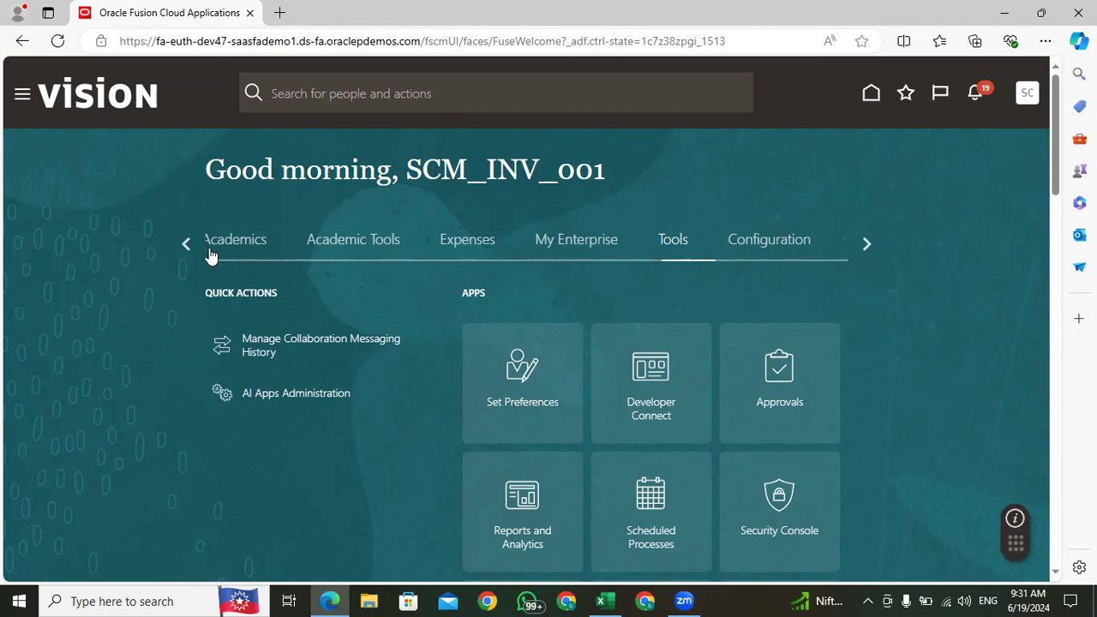
pyautogui.click(184, 243)
pyautogui.click(183, 242)
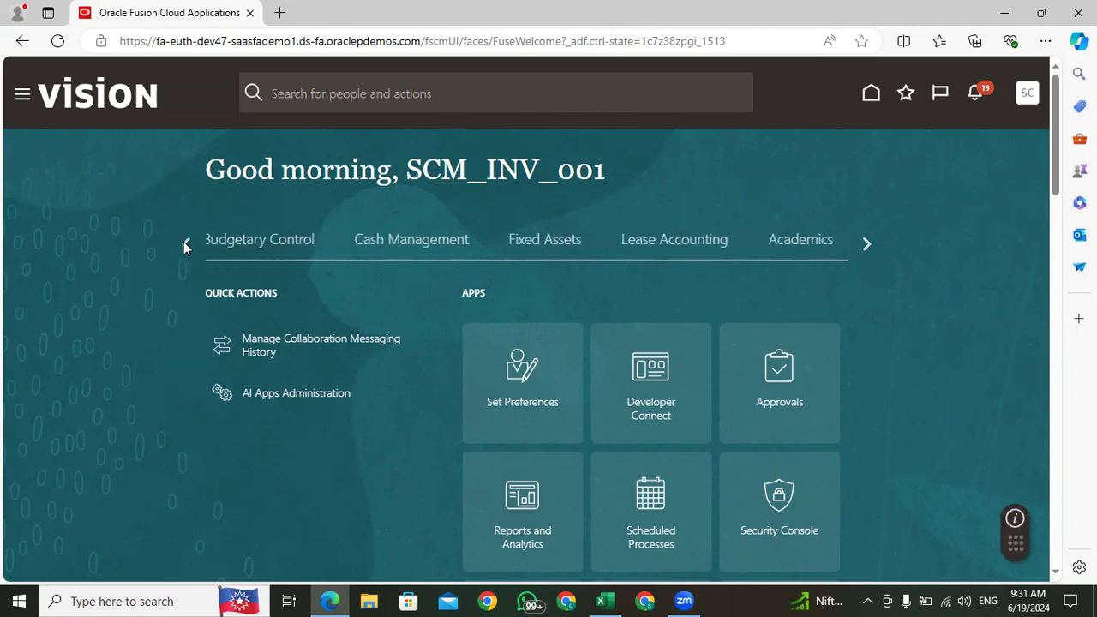
pyautogui.click(184, 242)
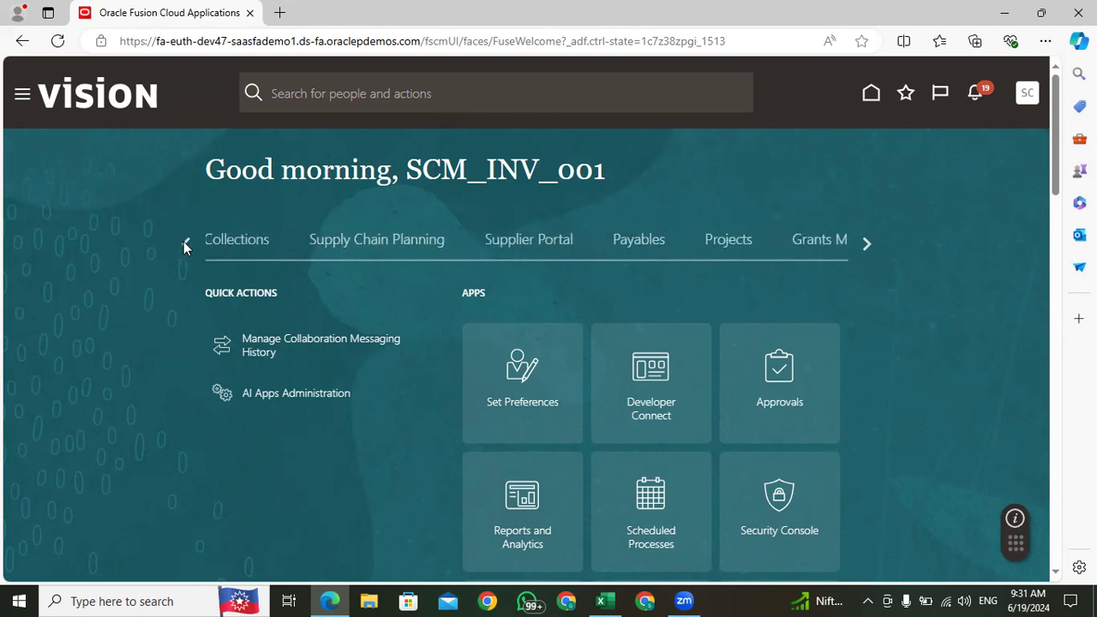
pyautogui.click(184, 242)
pyautogui.click(615, 243)
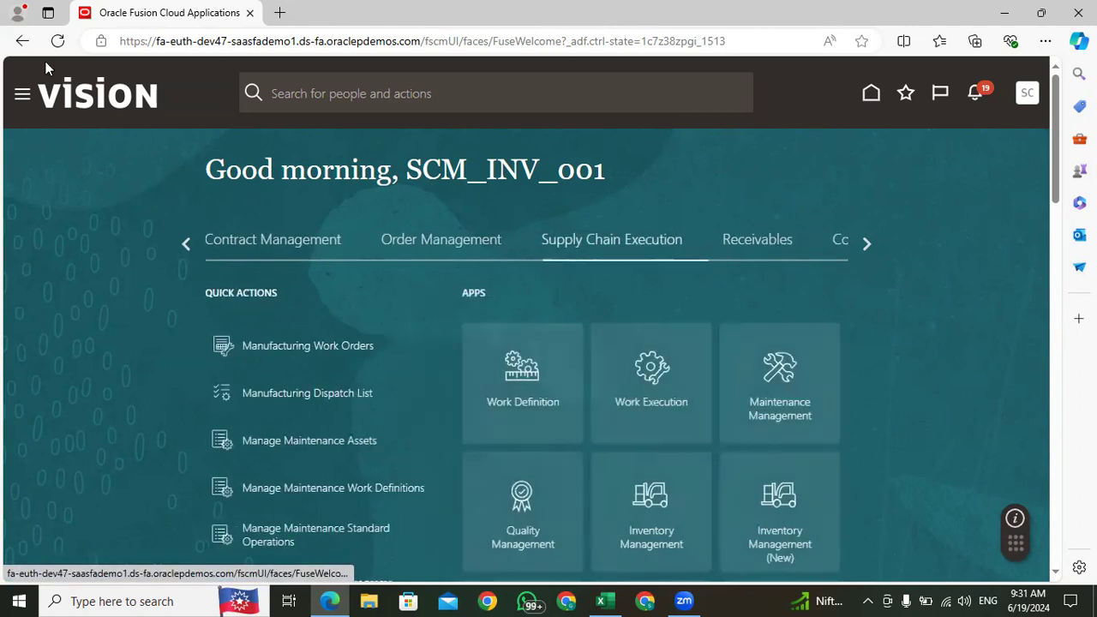
pyautogui.click(654, 499)
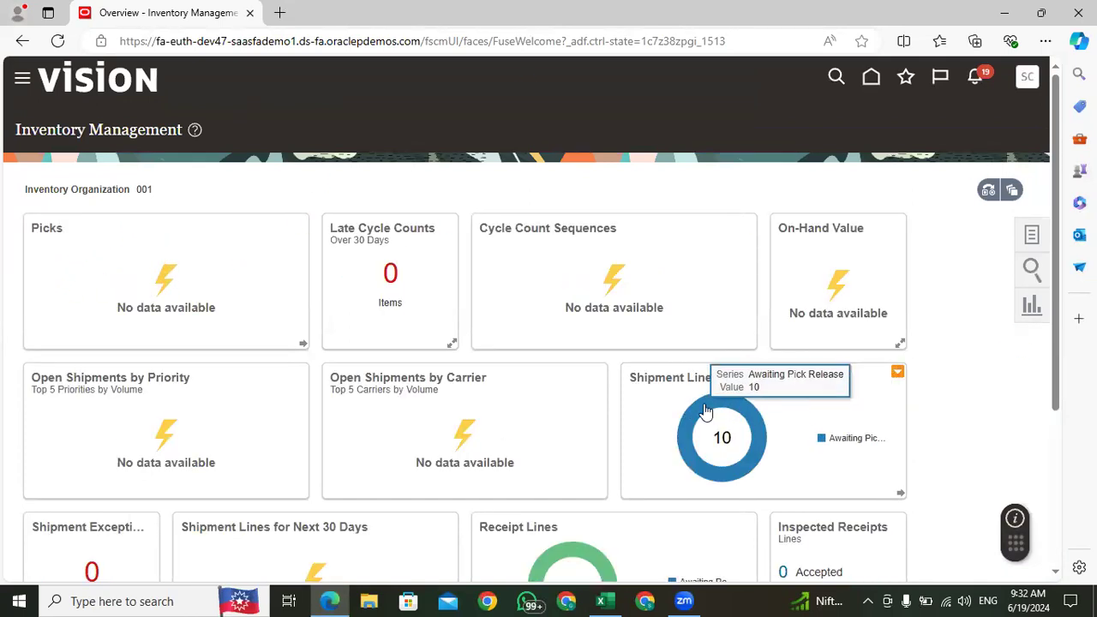
# Step: Search the Confirm Pick Slips task for pick wave 270902, and return to the Inventory Management overview
pyautogui.moveTo(1056, 168); pyautogui.dragTo(1055, 195)
pyautogui.click(1033, 191)
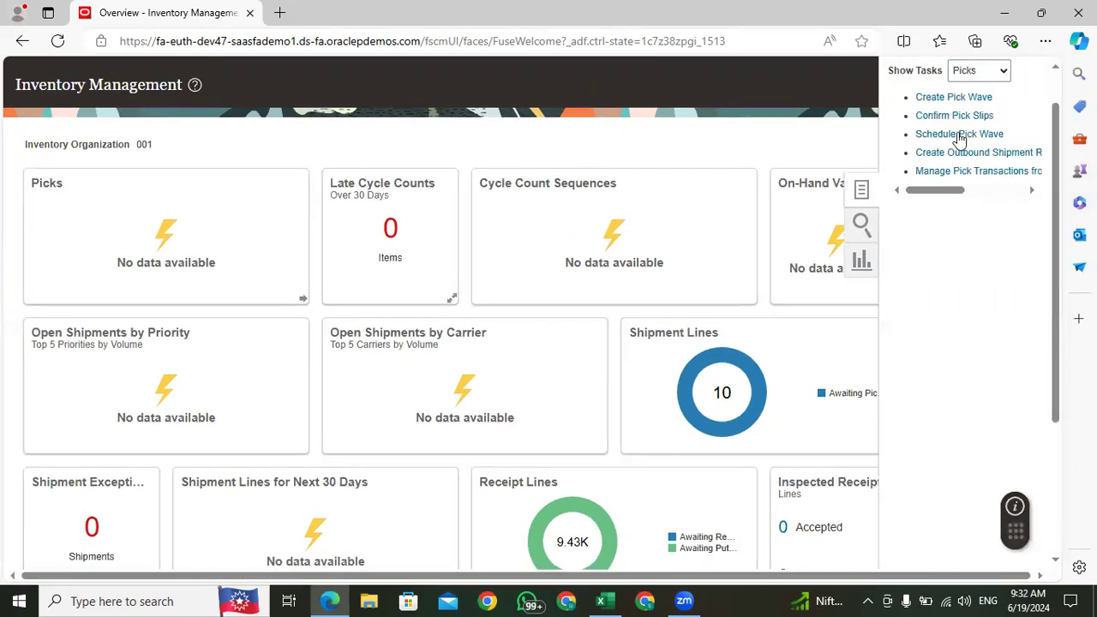
pyautogui.click(959, 118)
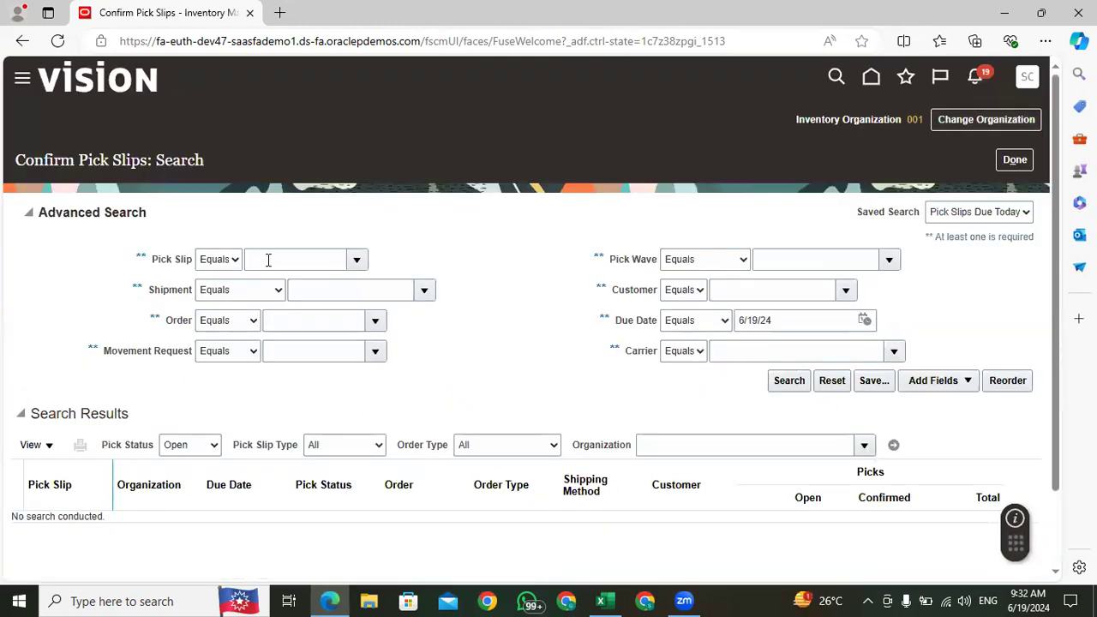
pyautogui.click(786, 259)
pyautogui.hotkey('ctrl', 'v')
pyautogui.click(789, 383)
pyautogui.click(779, 385)
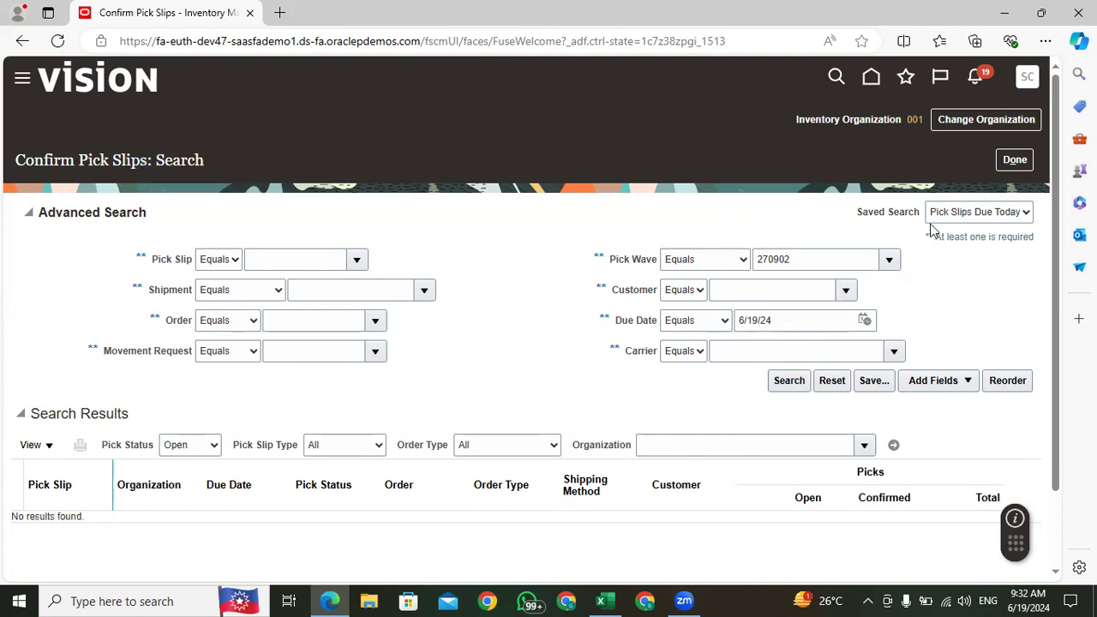
pyautogui.click(1015, 160)
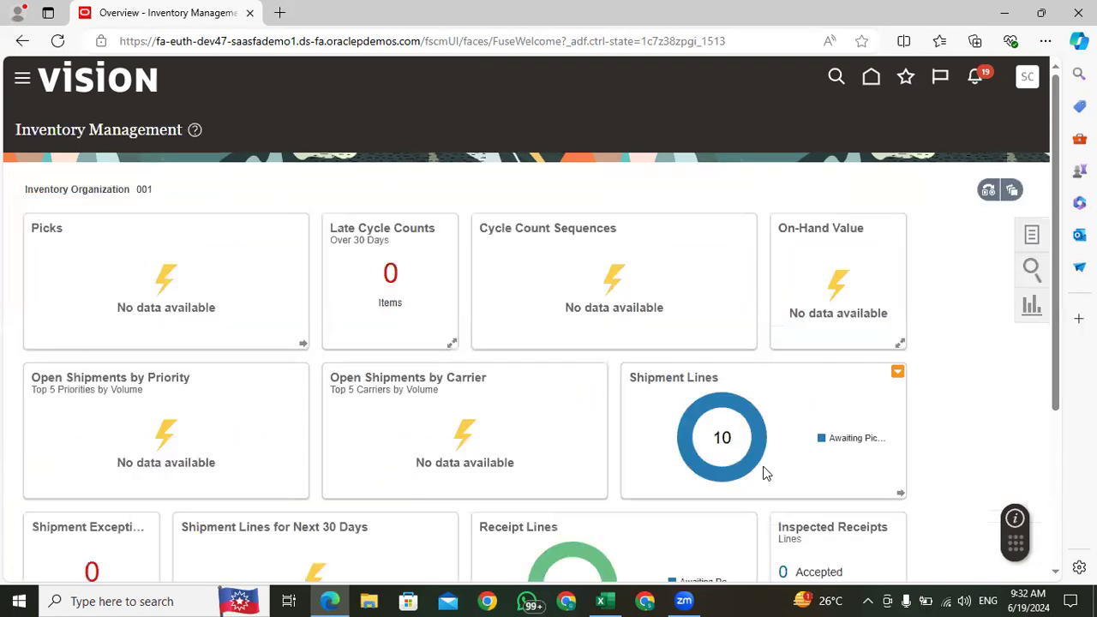
# Step: Open the shipment lines due today and run Ship Confirm on the Apple iPhone 15 transfer order line
pyautogui.scroll(-2, 1063, 238)
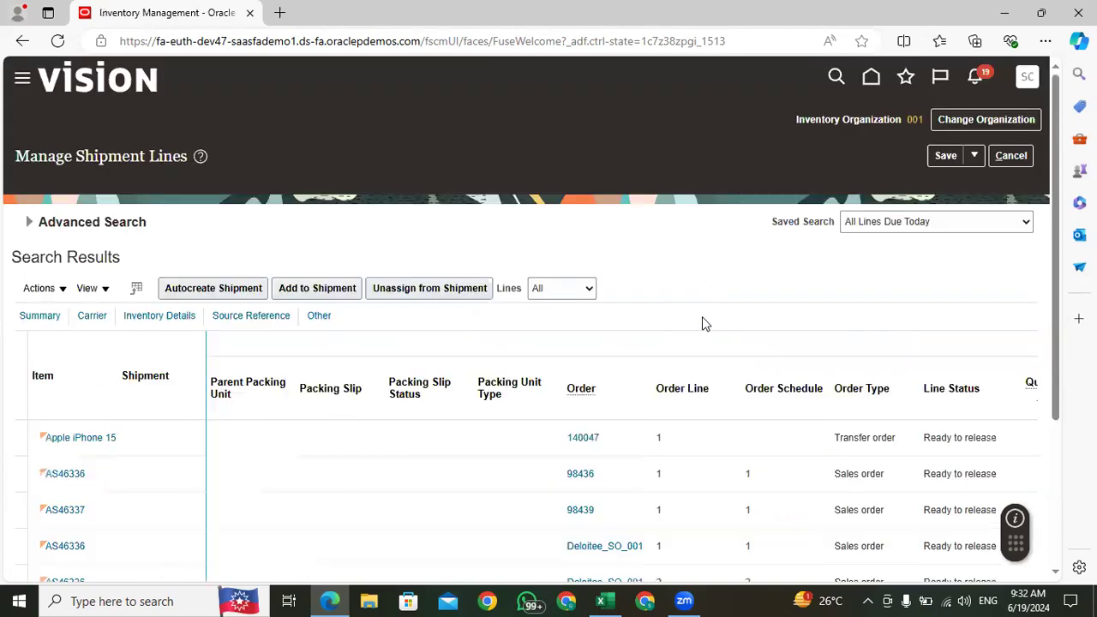
pyautogui.click(259, 435)
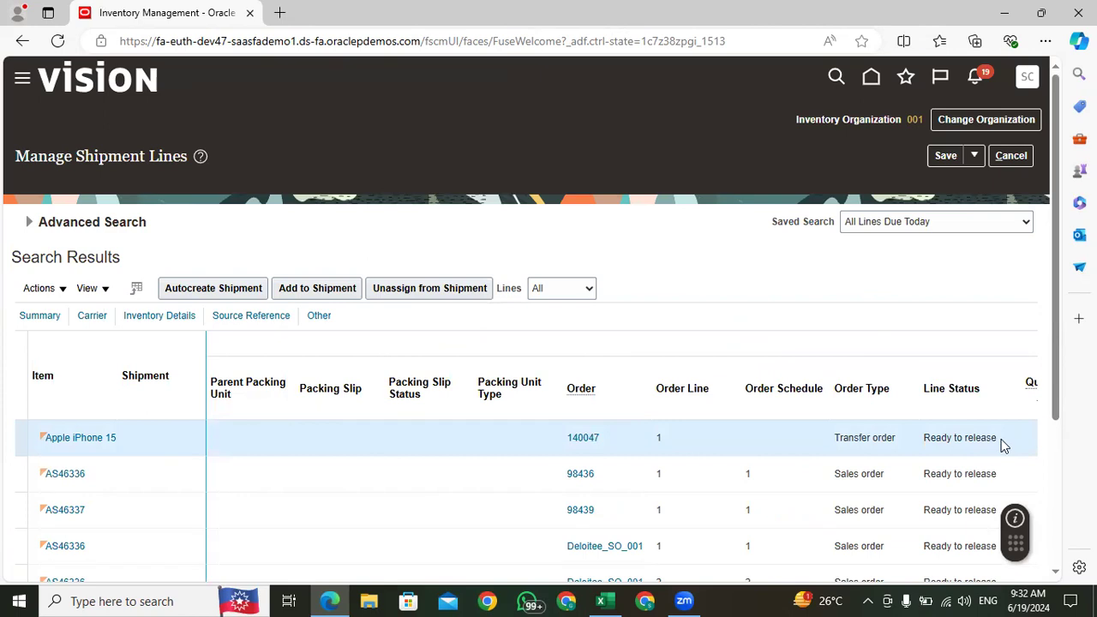
pyautogui.click(38, 288)
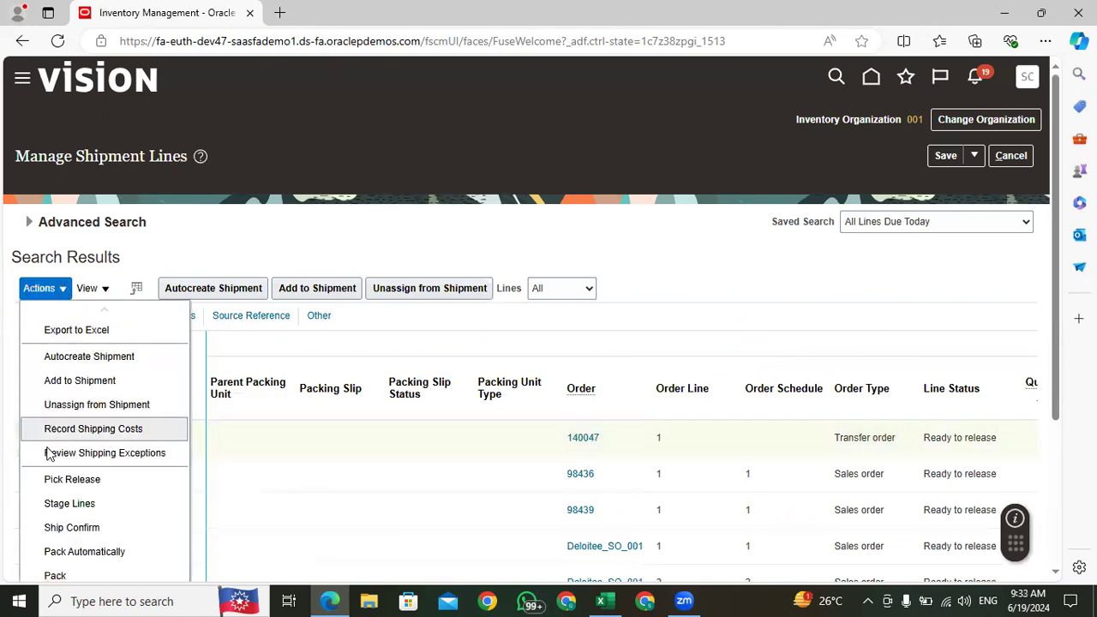
pyautogui.click(72, 528)
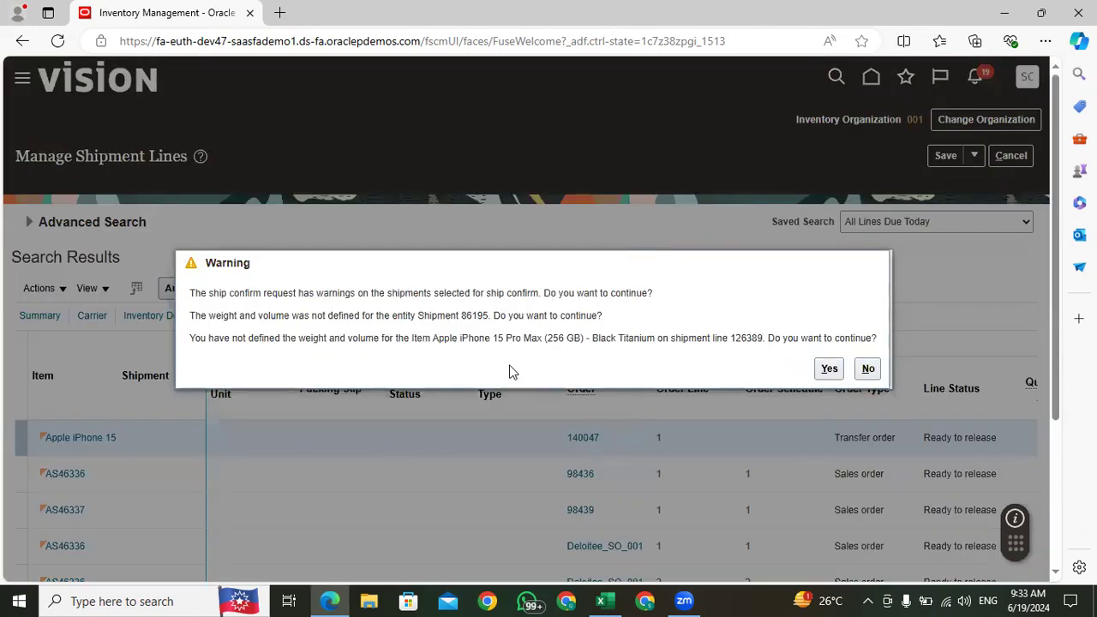
# Step: Copy the shipment number from the weight and volume warning and agree to continue with the ship confirmation
pyautogui.doubleClick(474, 315)
pyautogui.rightClick(476, 316)
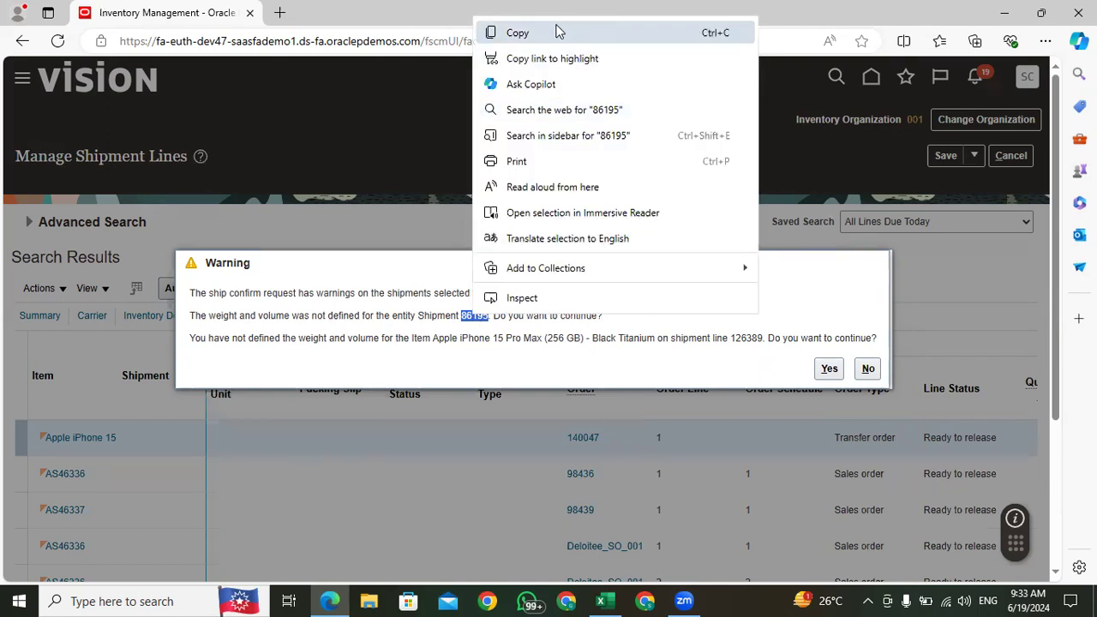
pyautogui.click(827, 370)
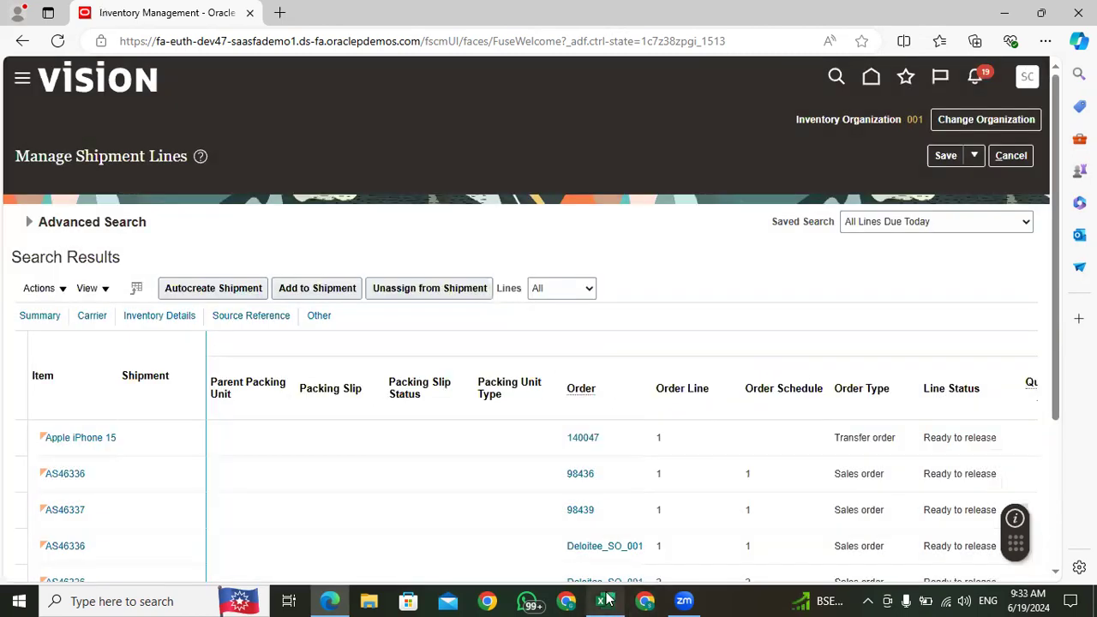
# Step: Switch to the Excel training workbook and paste the shipment number 86195 into cell E224 of the Confirm the Shipping row
pyautogui.click(600, 601)
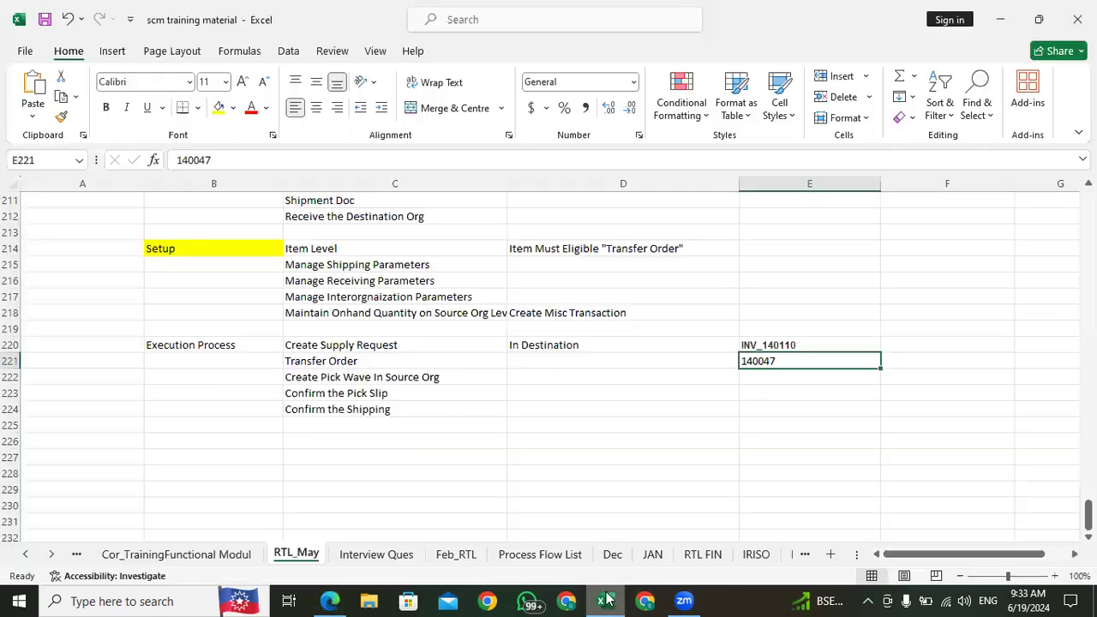
pyautogui.click(386, 409)
pyautogui.click(764, 408)
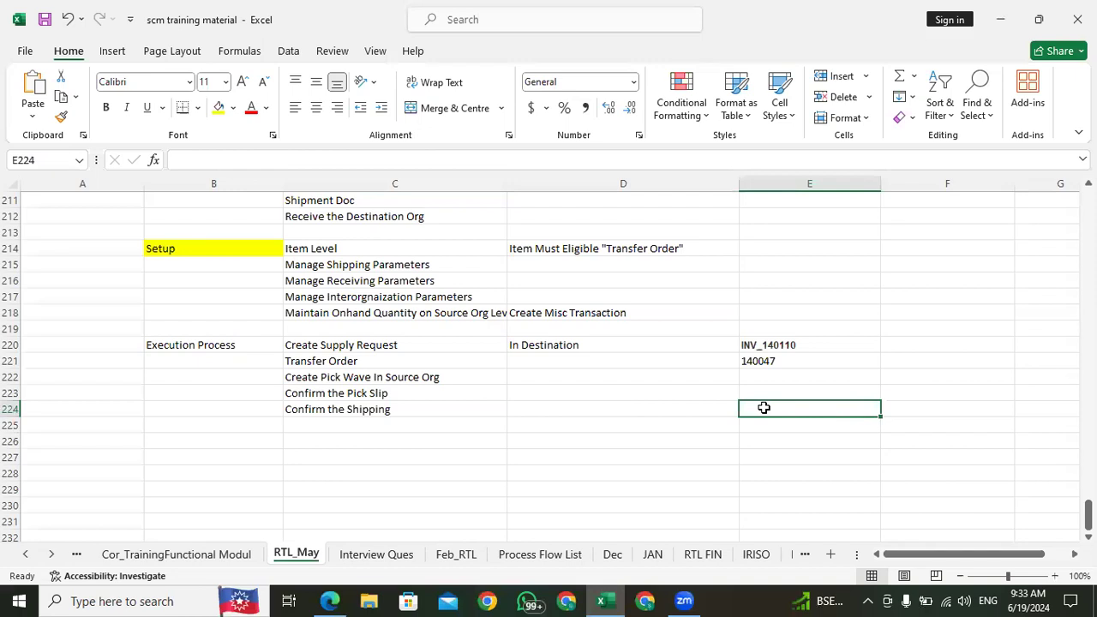
pyautogui.hotkey('ctrl', 'v')
# Step: Switch back to Oracle Fusion in the browser, and save and close the Manage Shipment Lines page
pyautogui.click(329, 601)
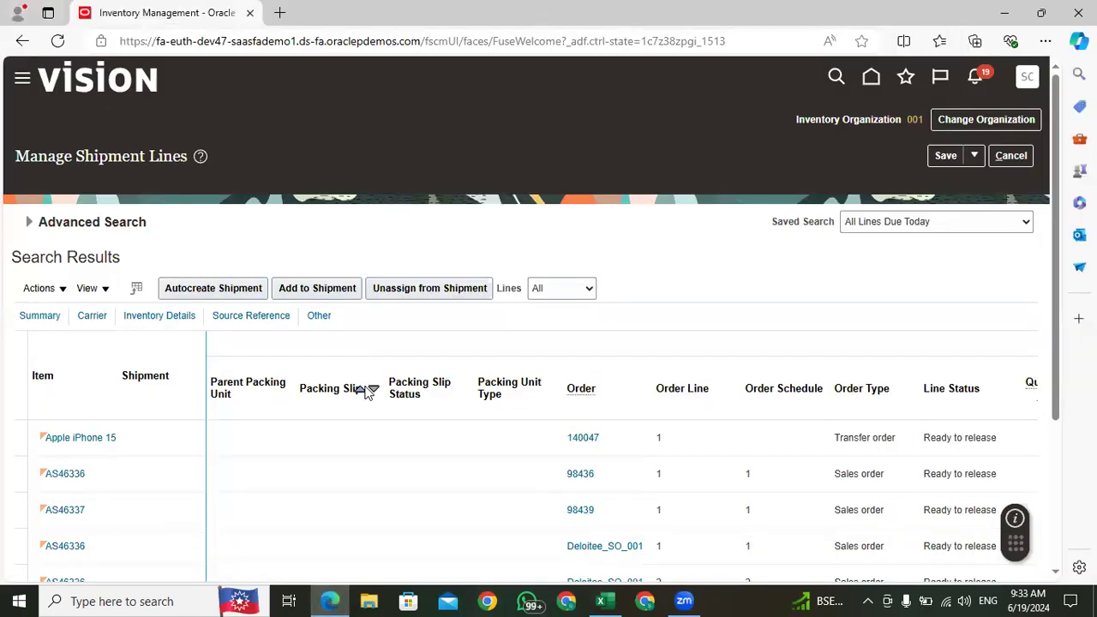
pyautogui.click(975, 155)
pyautogui.click(967, 182)
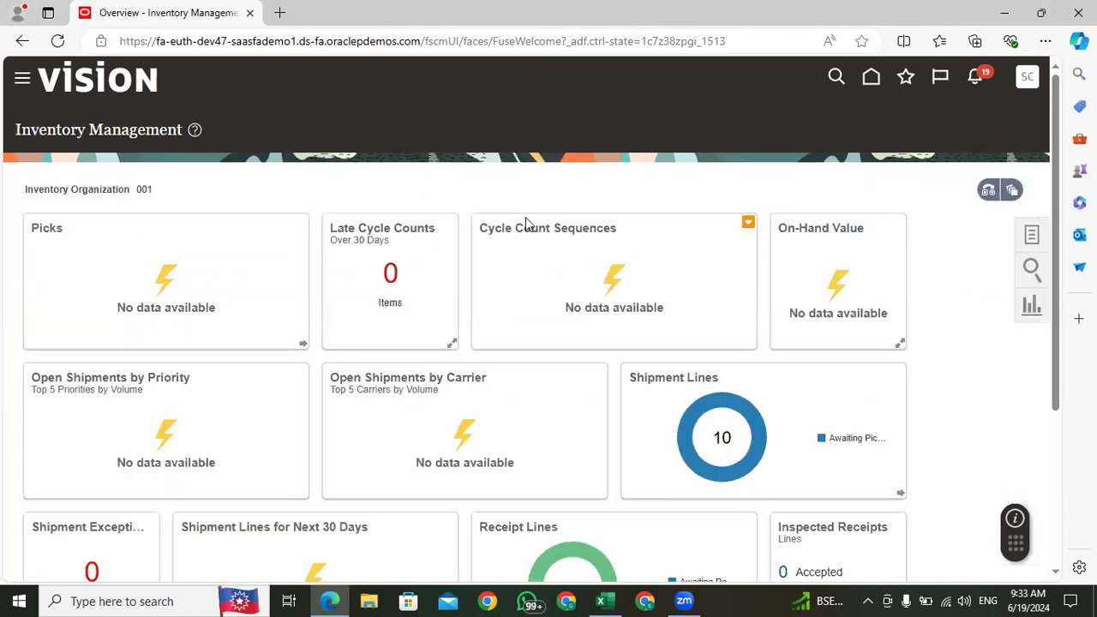
# Step: Open the Manage Shipments page from the Shipments tasks of Inventory Management
pyautogui.click(1032, 234)
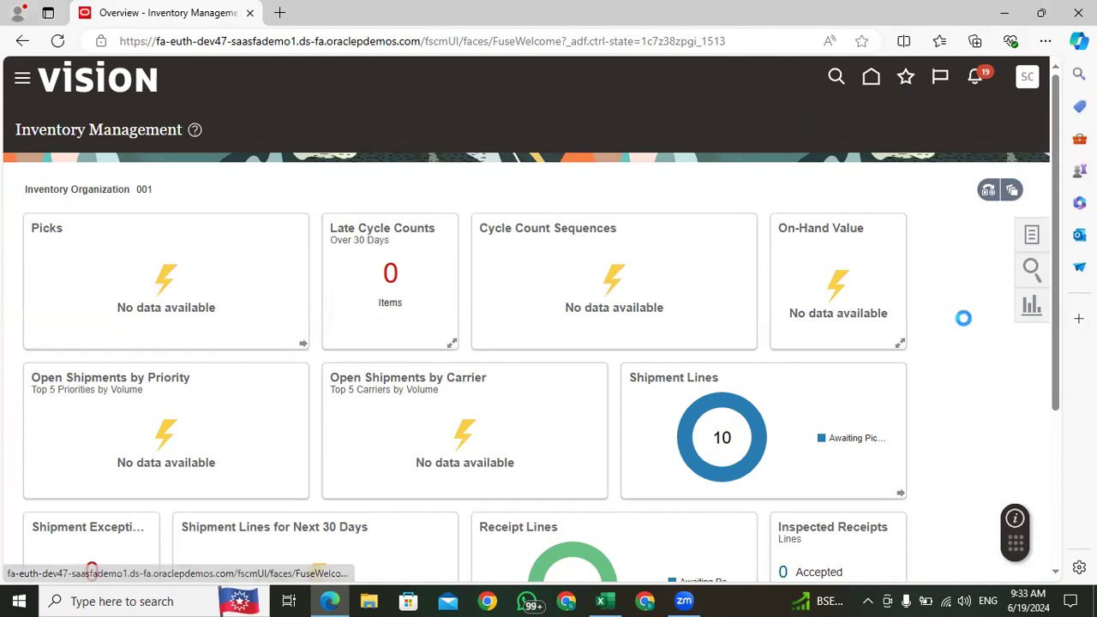
pyautogui.click(980, 120)
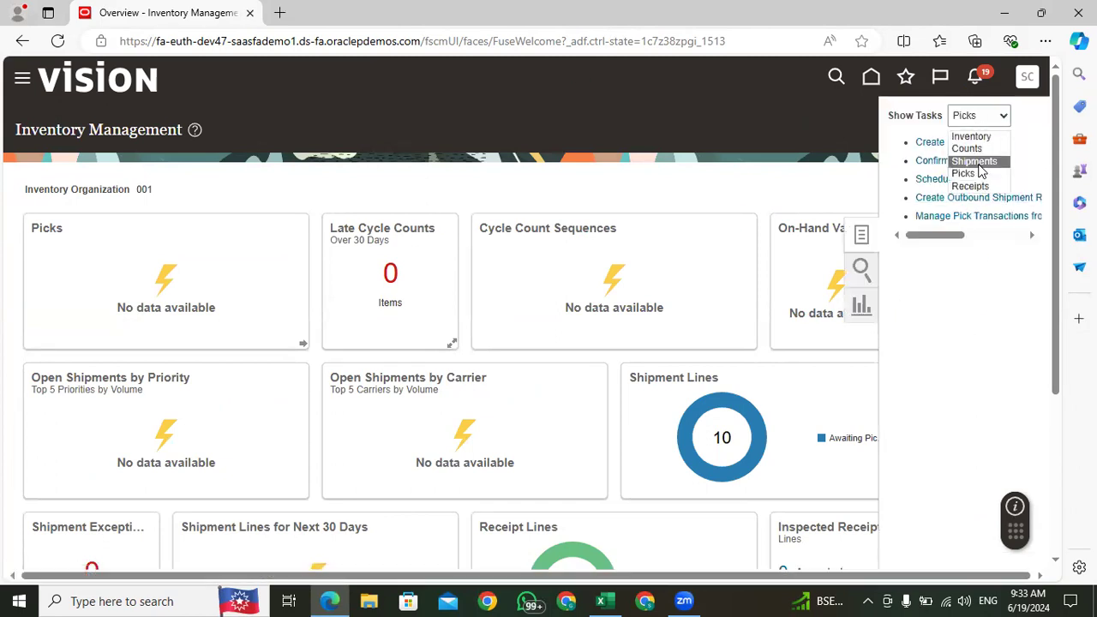
pyautogui.click(981, 164)
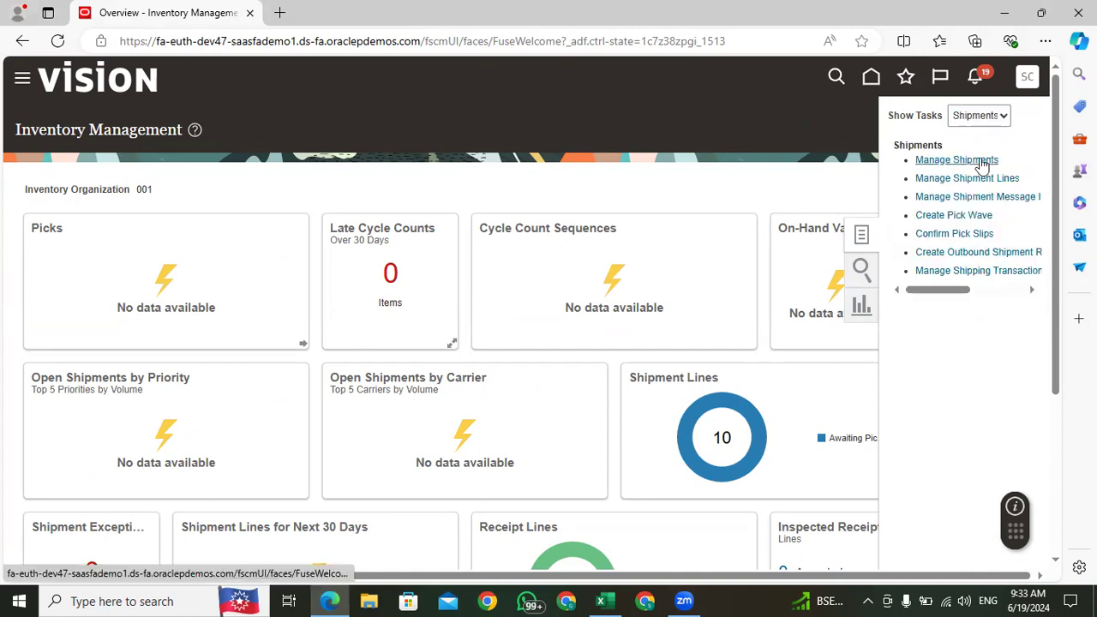
pyautogui.click(980, 159)
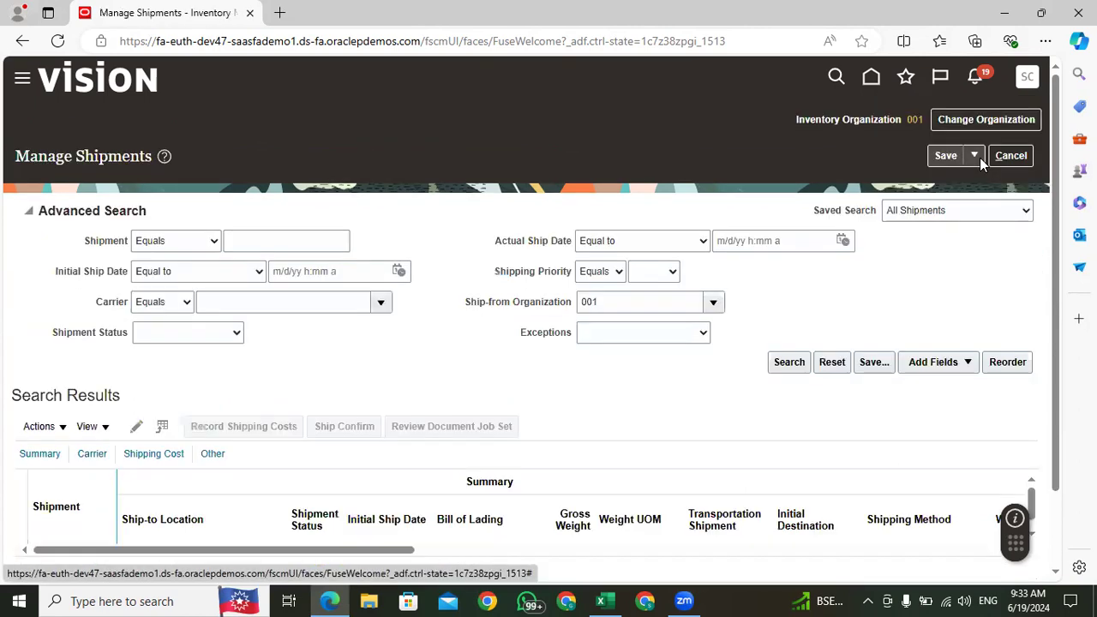
# Step: Search for shipment 86195 in organization 001 and leave the Manage Shipments page
pyautogui.hotkey('ctrl', 'v')
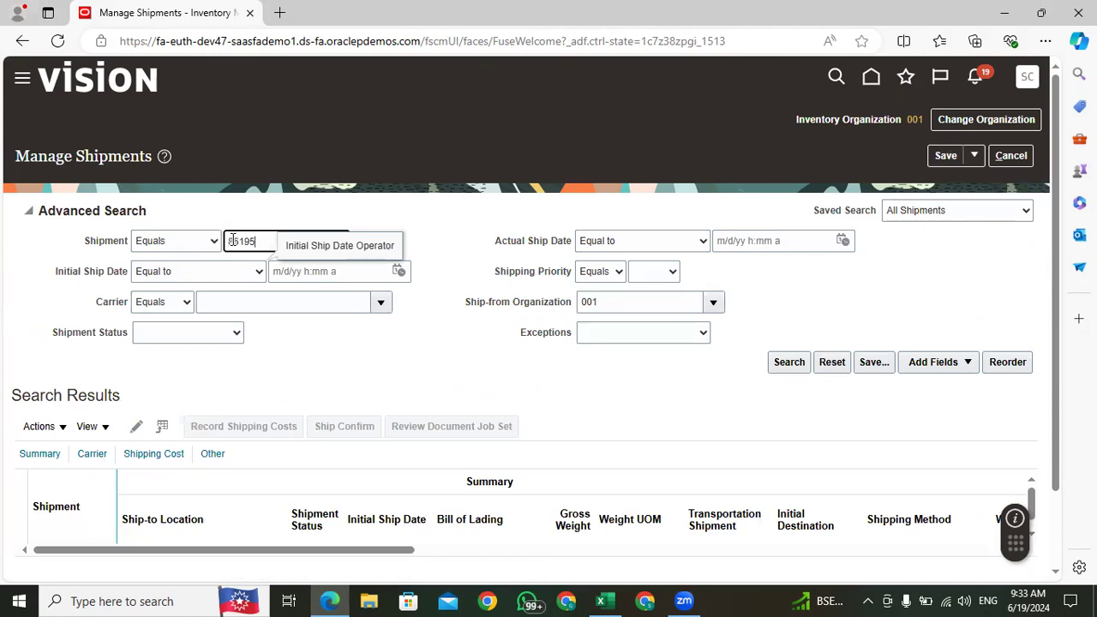
pyautogui.click(788, 362)
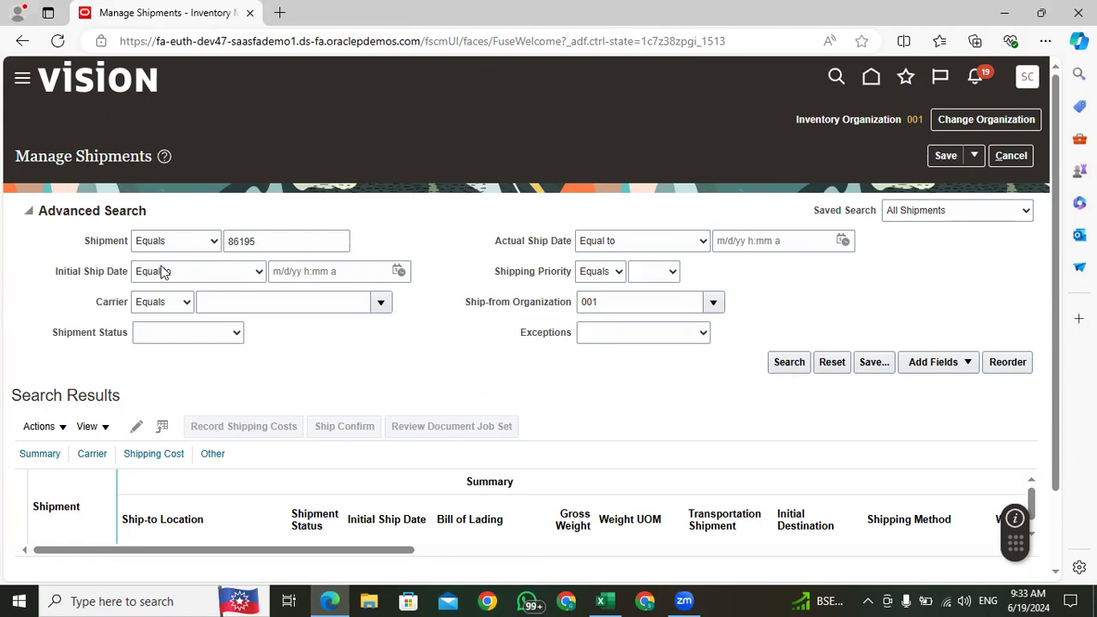
pyautogui.click(274, 243)
pyautogui.click(787, 362)
pyautogui.click(1011, 158)
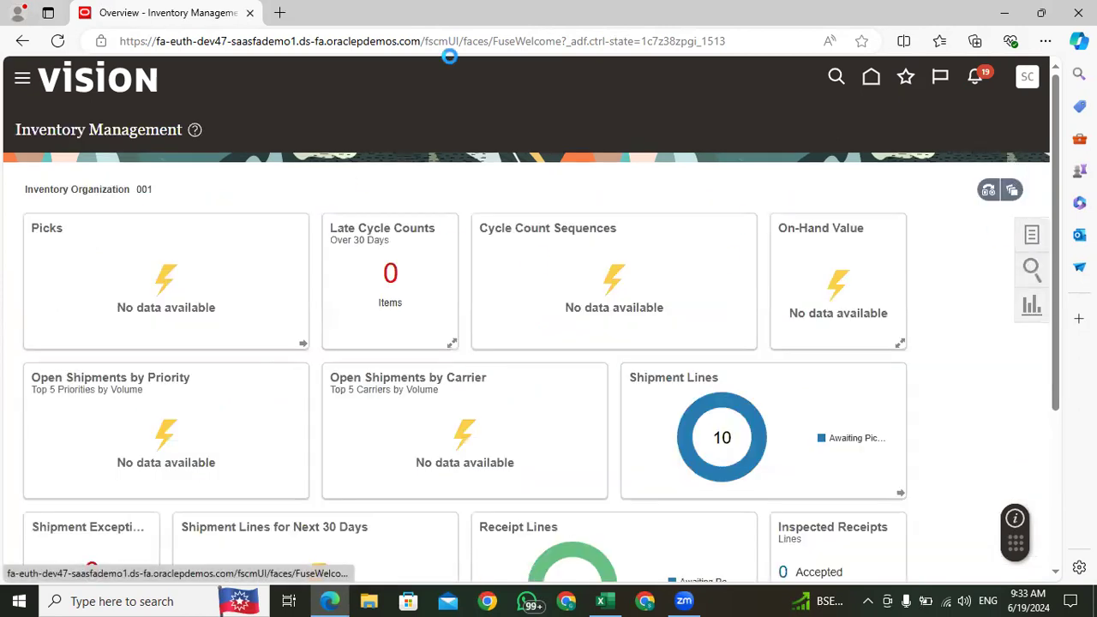
# Step: Open Manage Shipment Lines and search for all lines due today with ship-from organization 001
pyautogui.click(1021, 278)
pyautogui.click(968, 178)
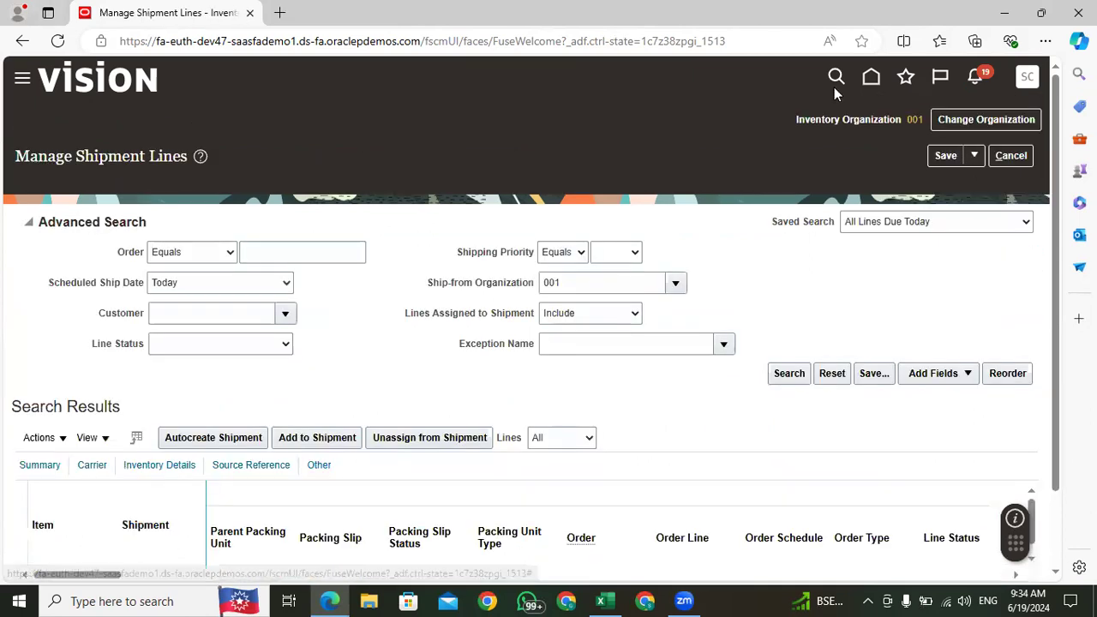
pyautogui.click(289, 255)
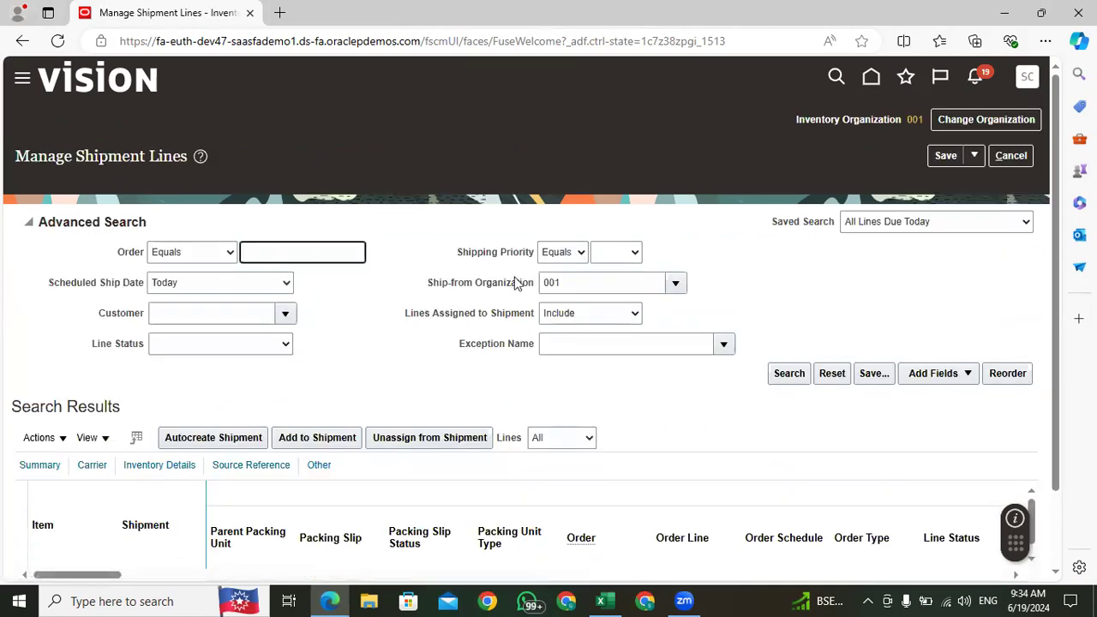
pyautogui.scroll(-1, 719, 403)
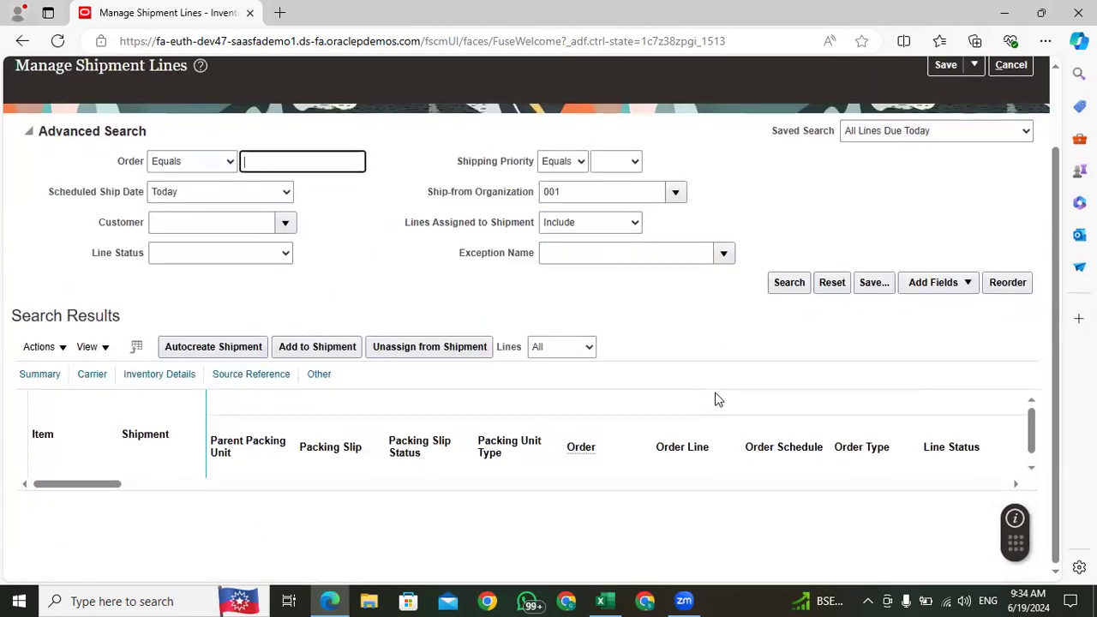
pyautogui.click(785, 285)
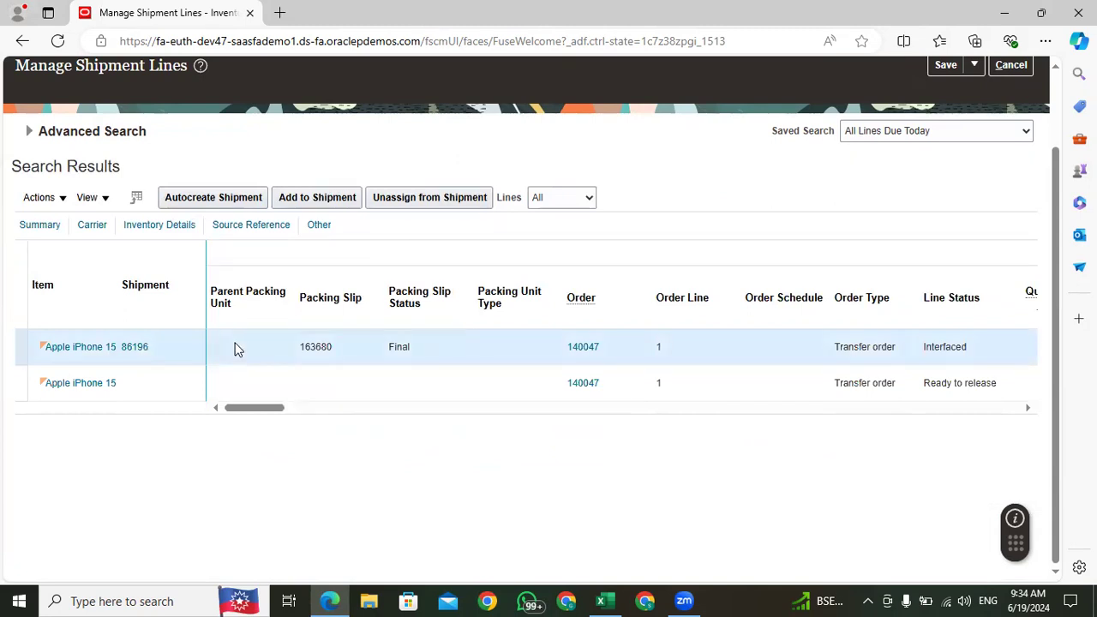
# Step: Copy the packing slip number of the interfaced Apple iPhone 15 shipment line
pyautogui.click(447, 390)
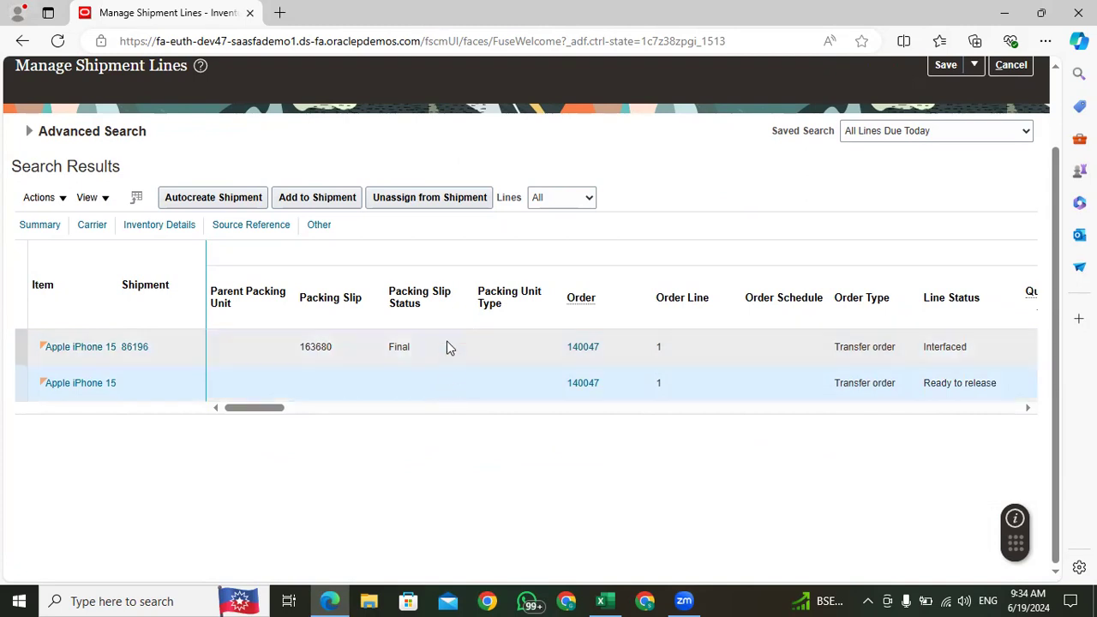
pyautogui.click(448, 346)
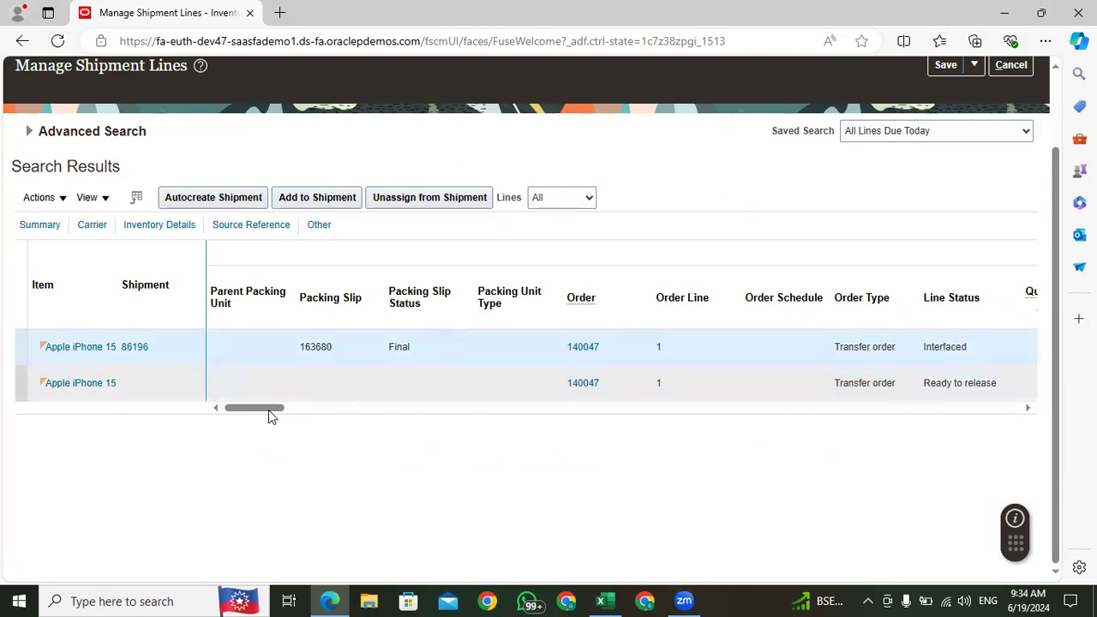
pyautogui.moveTo(268, 409); pyautogui.dragTo(271, 410)
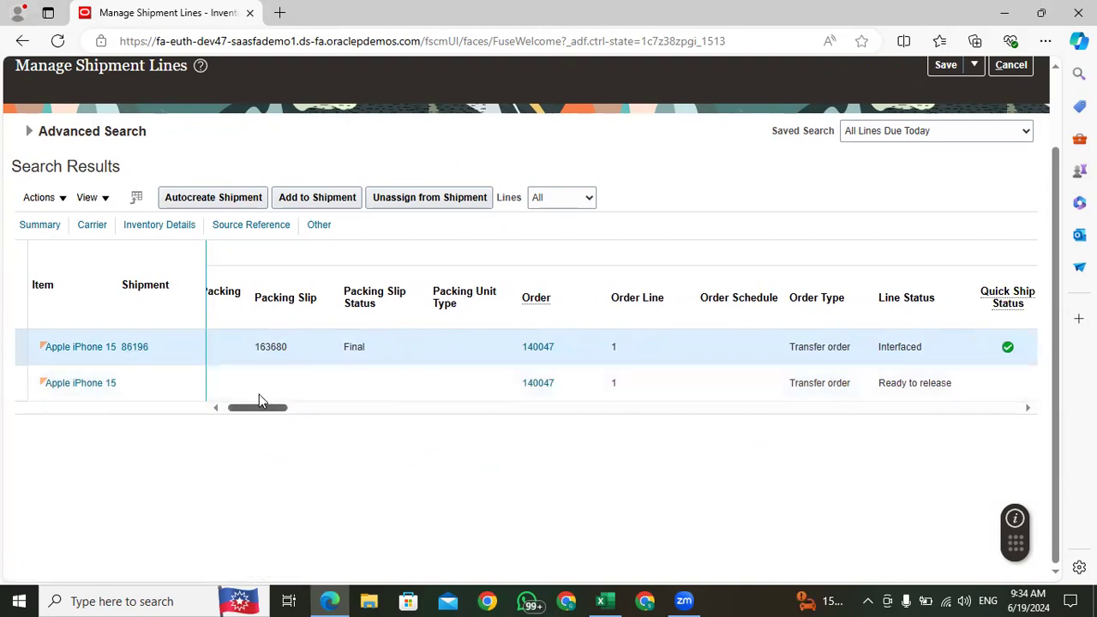
pyautogui.moveTo(290, 346); pyautogui.dragTo(242, 349)
pyautogui.hotkey('ctrl', 'c')
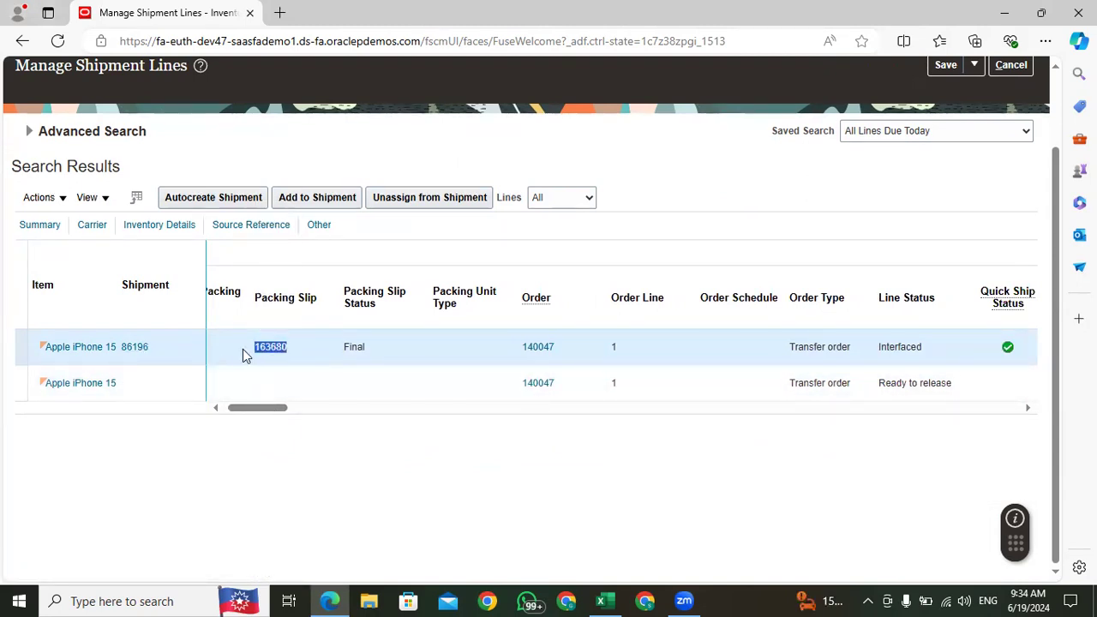
# Step: Switch to the Excel training workbook and paste 163680 into cell E223 of the Confirm the Pick Slip row
pyautogui.click(601, 601)
pyautogui.click(815, 391)
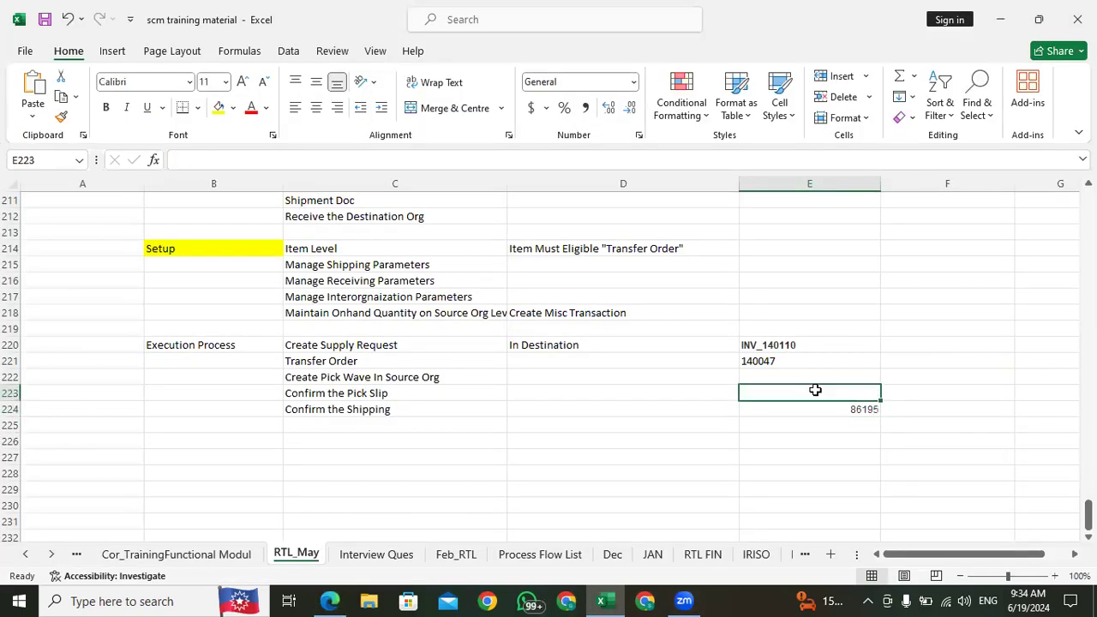
pyautogui.hotkey('ctrl', 'v')
pyautogui.click(814, 377)
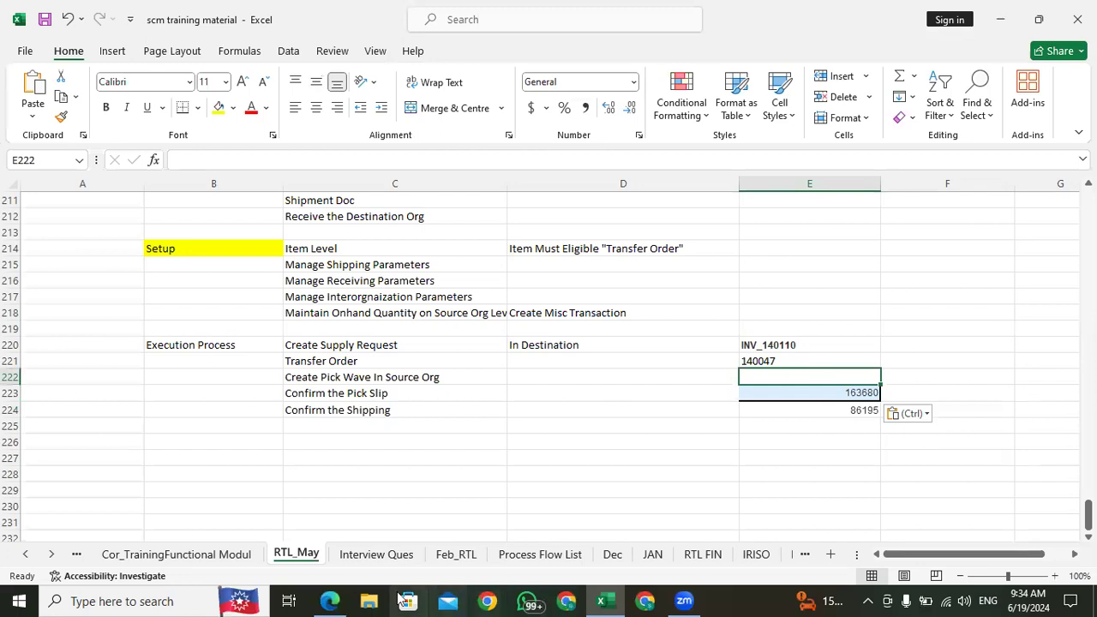
# Step: Switch back to Oracle Fusion in the browser and compare the order, status and quantity columns of both Apple iPhone 15 lines
pyautogui.click(334, 601)
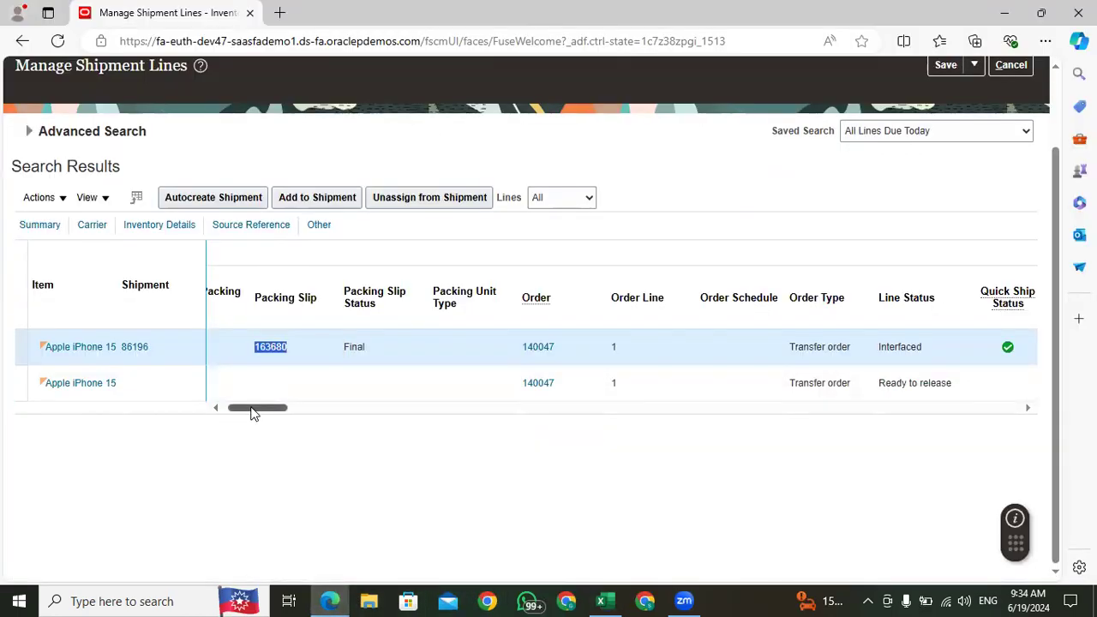
pyautogui.moveTo(255, 410); pyautogui.dragTo(276, 414)
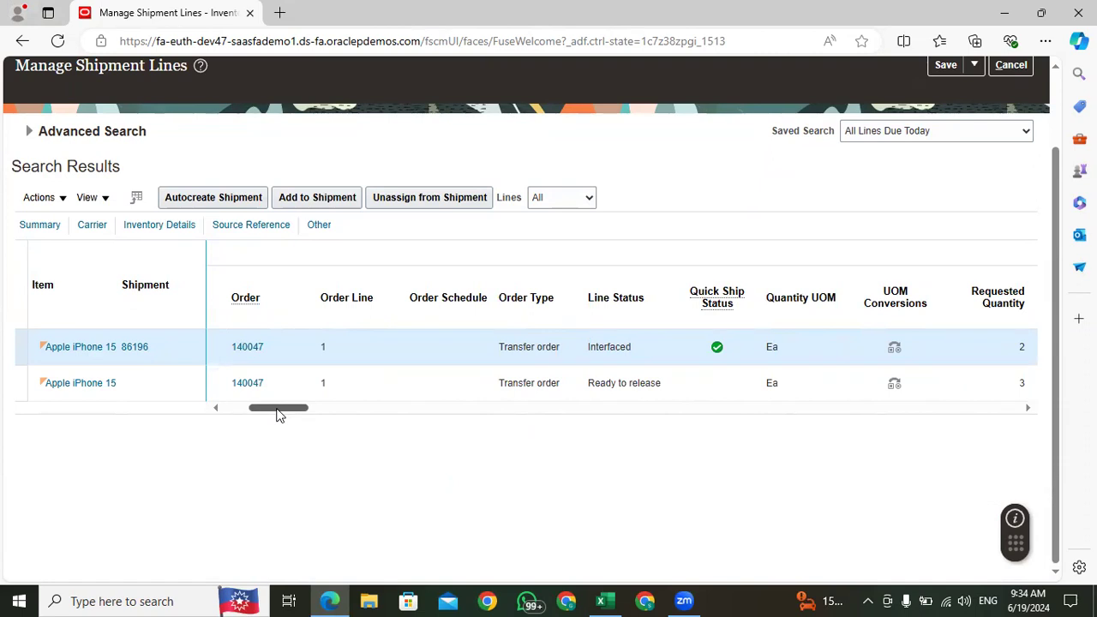
pyautogui.moveTo(280, 410); pyautogui.dragTo(326, 412)
pyautogui.click(423, 396)
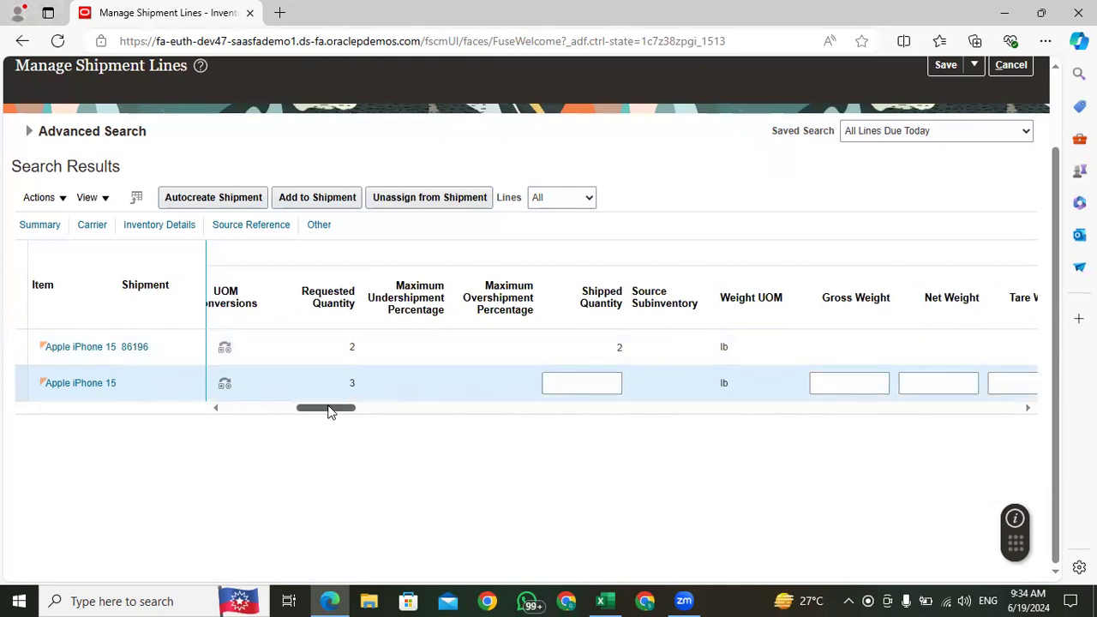
pyautogui.moveTo(331, 413); pyautogui.dragTo(210, 421)
pyautogui.click(454, 344)
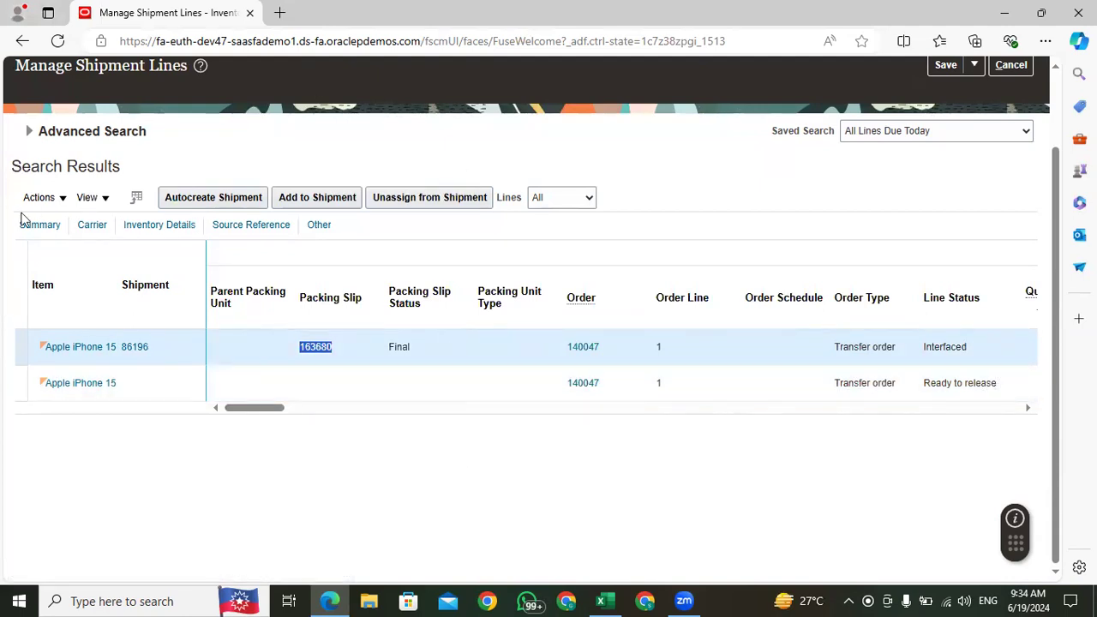
pyautogui.click(53, 198)
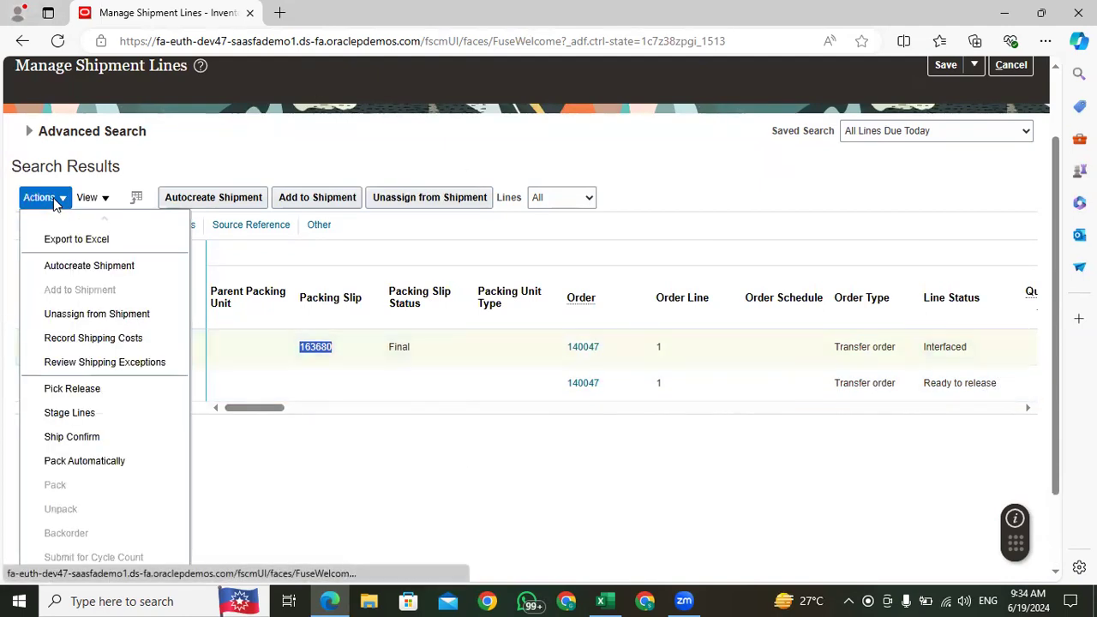
pyautogui.click(469, 496)
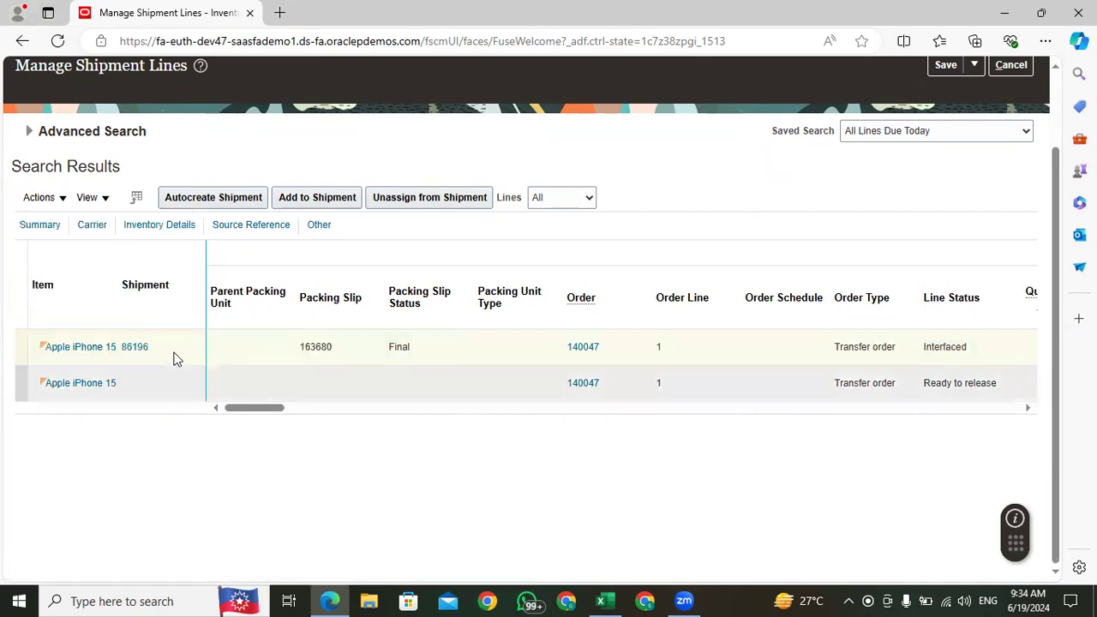
# Step: Open shipment 86196 from the Apple iPhone 15 line and examine its shipment status, available actions and lines
pyautogui.click(129, 347)
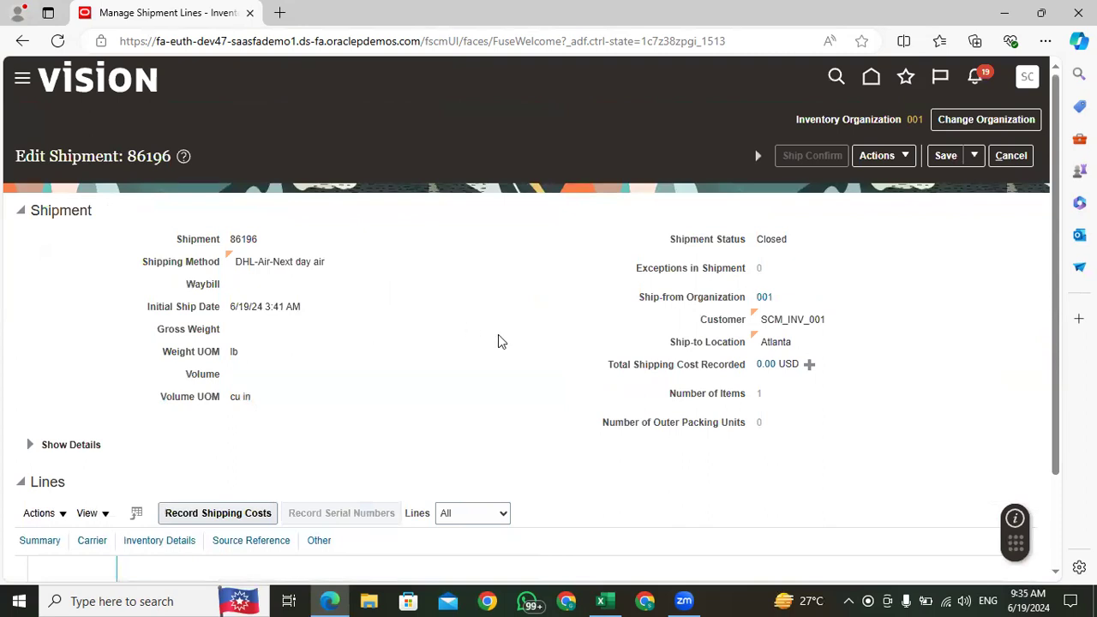
pyautogui.doubleClick(772, 239)
pyautogui.click(836, 262)
pyautogui.doubleClick(771, 239)
pyautogui.click(818, 274)
pyautogui.scroll(-2, 243, 298)
pyautogui.scroll(2, 793, 412)
pyautogui.scroll(-2, 792, 413)
pyautogui.scroll(2, 862, 355)
pyautogui.click(905, 157)
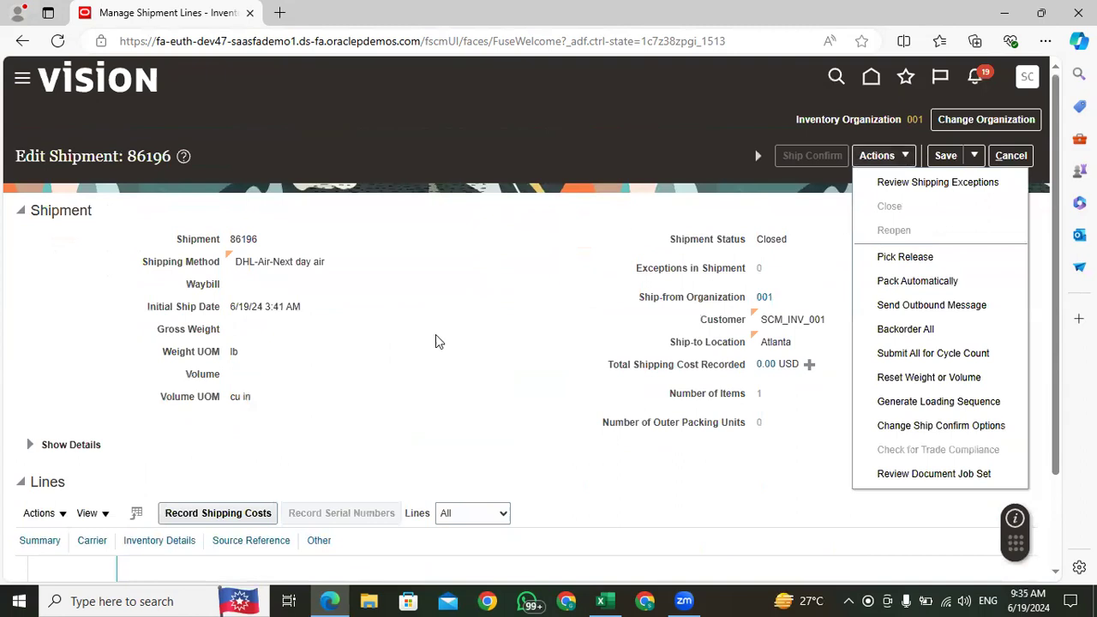
pyautogui.click(478, 345)
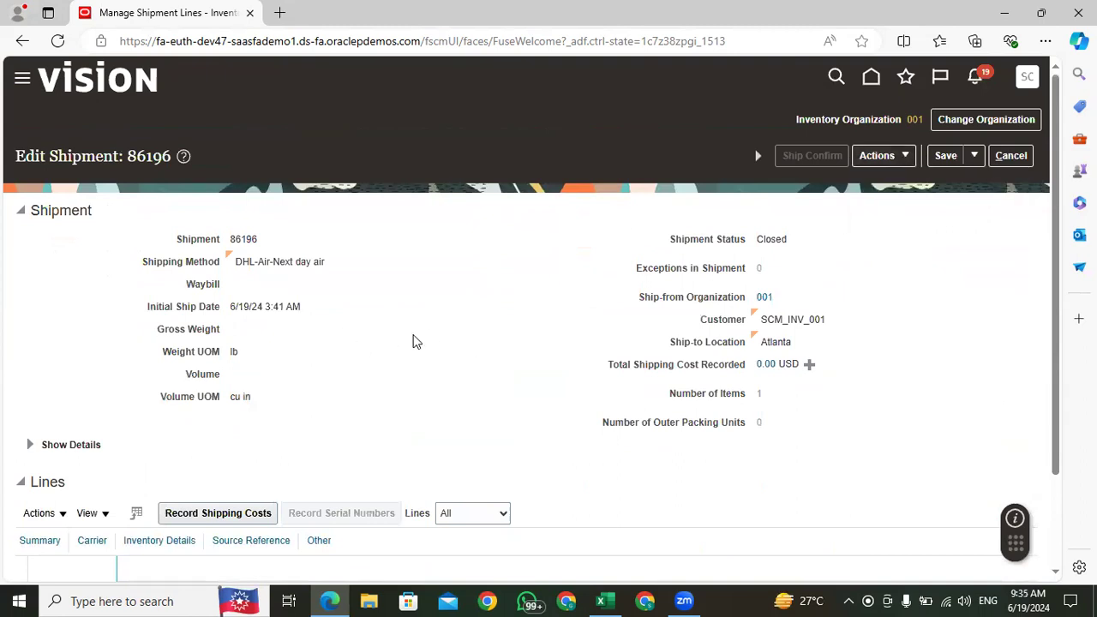
pyautogui.scroll(-2, 417, 340)
# Step: Switch to the Excel workbook and review the supply request, transfer order, pick slip and shipment numbers in column E
pyautogui.click(605, 600)
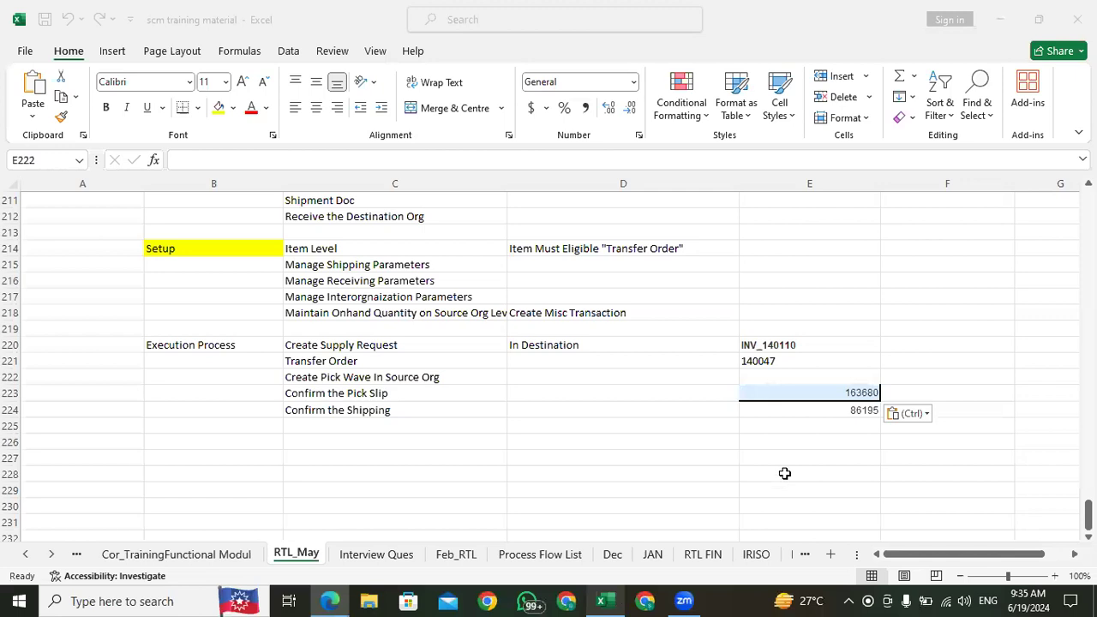
pyautogui.click(820, 410)
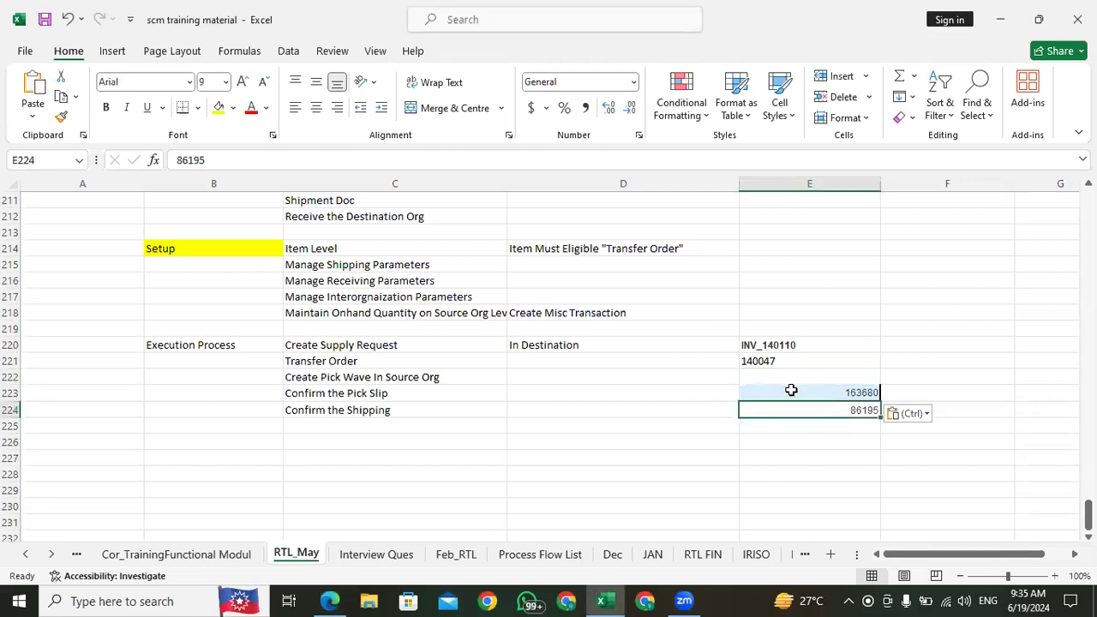
pyautogui.click(791, 390)
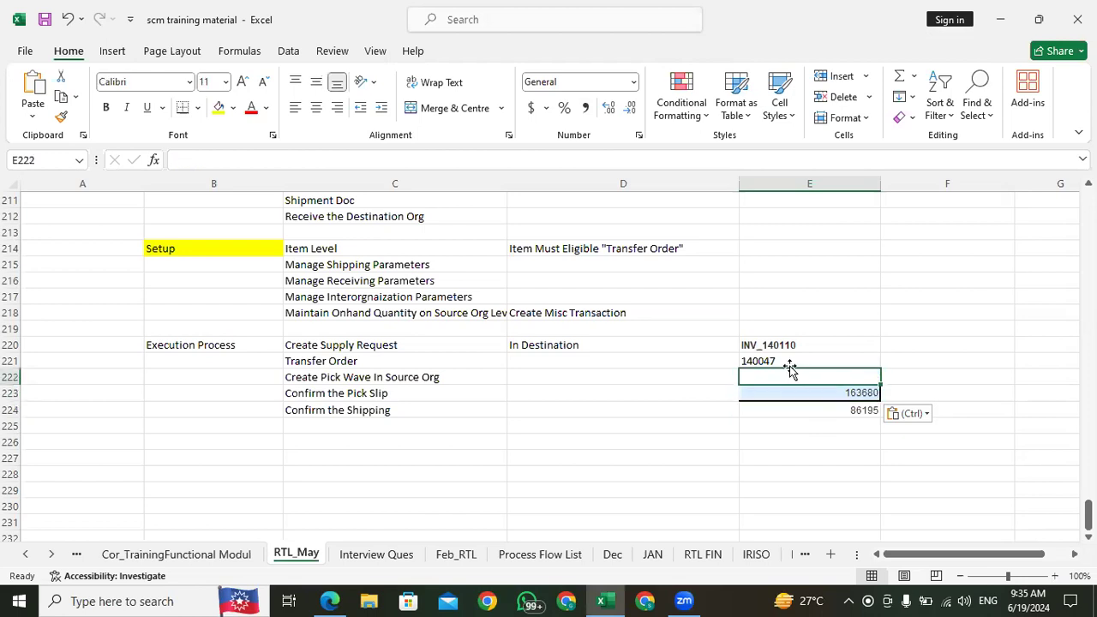
pyautogui.click(787, 361)
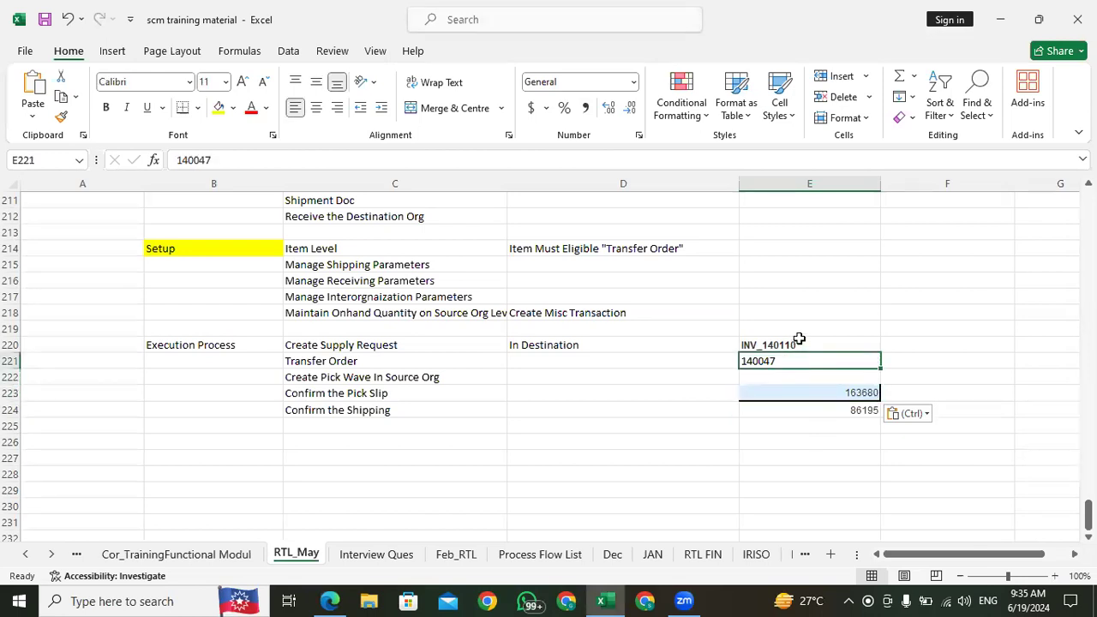
pyautogui.click(806, 344)
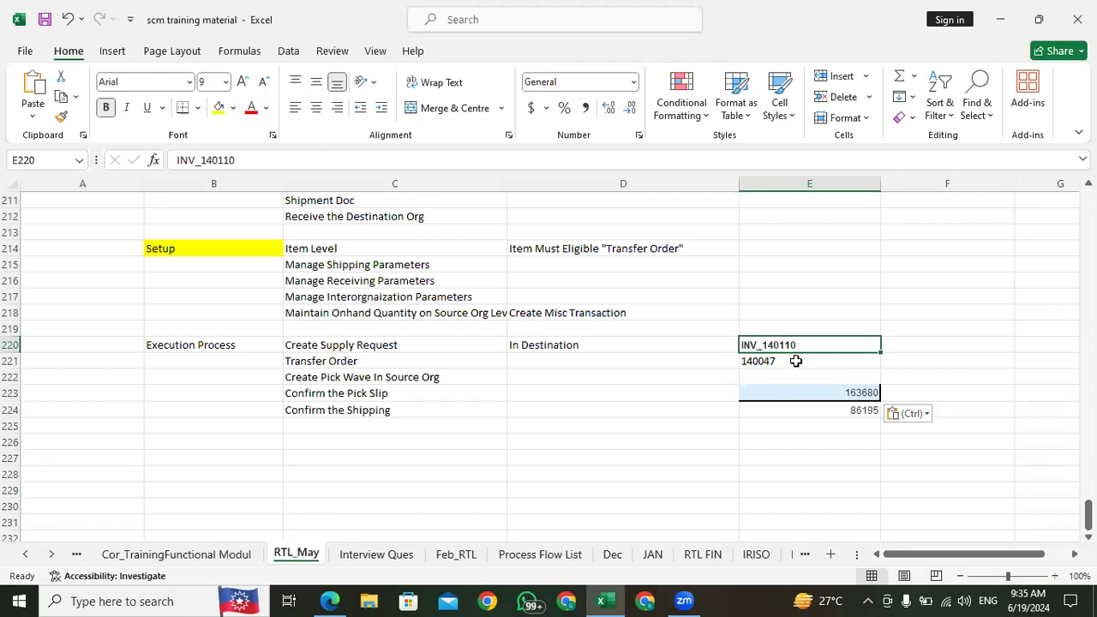
pyautogui.click(796, 361)
pyautogui.click(795, 377)
# Step: Switch back to Oracle Fusion and close the Edit Shipment and Manage Shipment Lines pages without saving
pyautogui.click(329, 601)
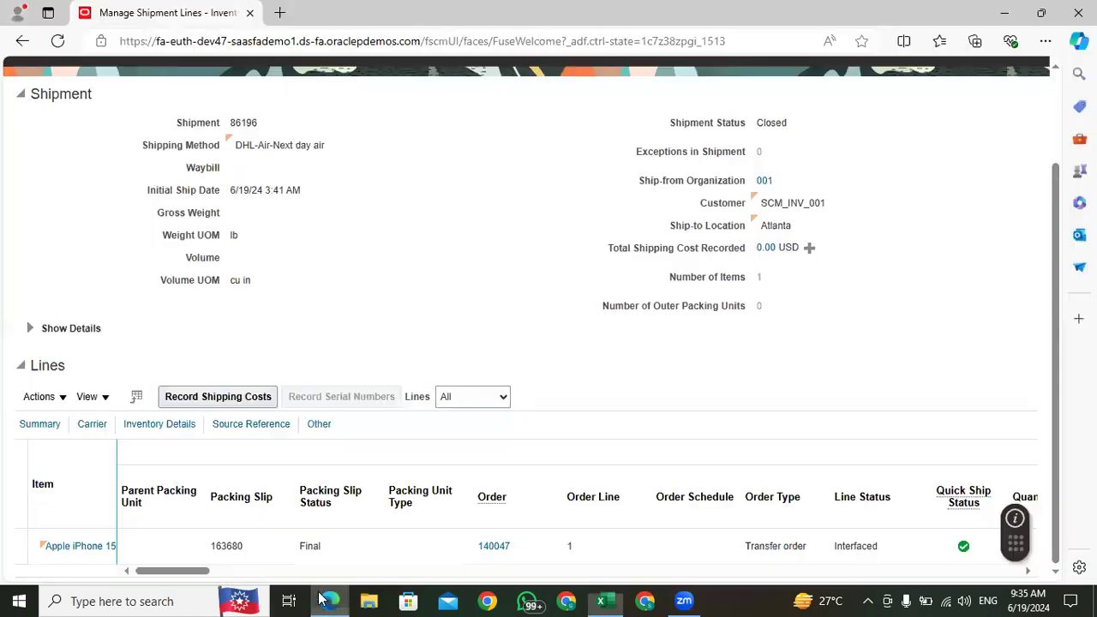
pyautogui.scroll(2, 318, 288)
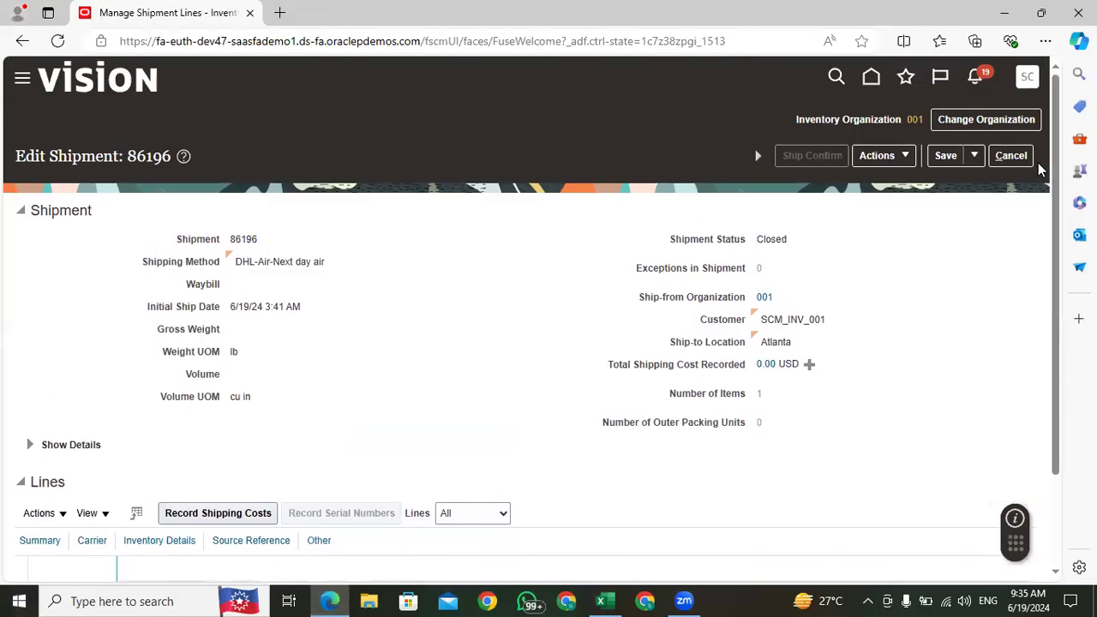
pyautogui.click(1013, 160)
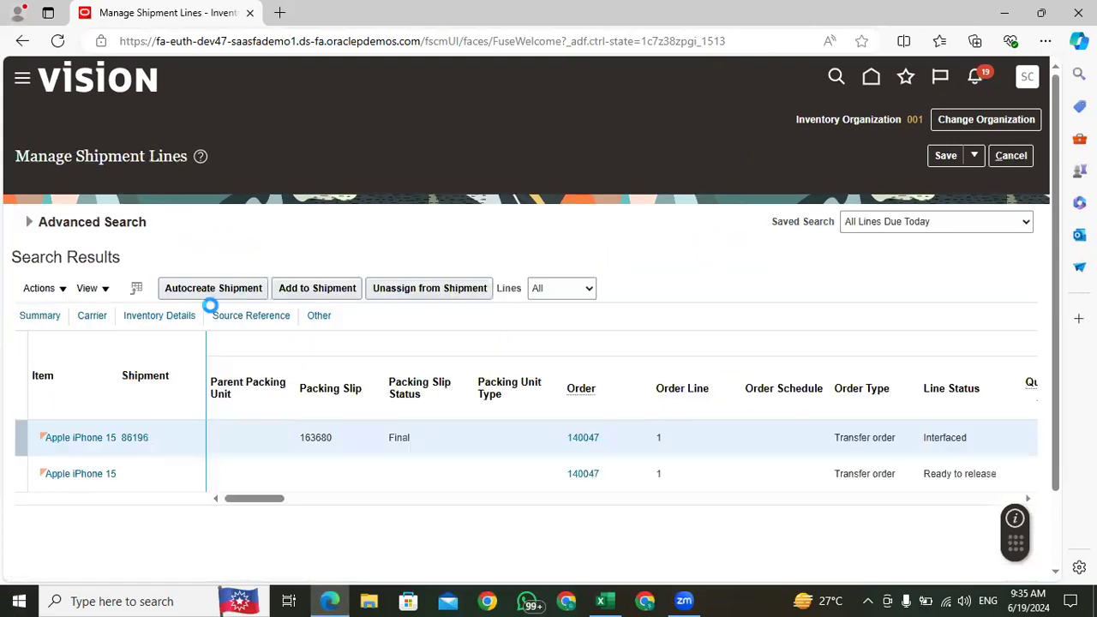
pyautogui.click(1012, 160)
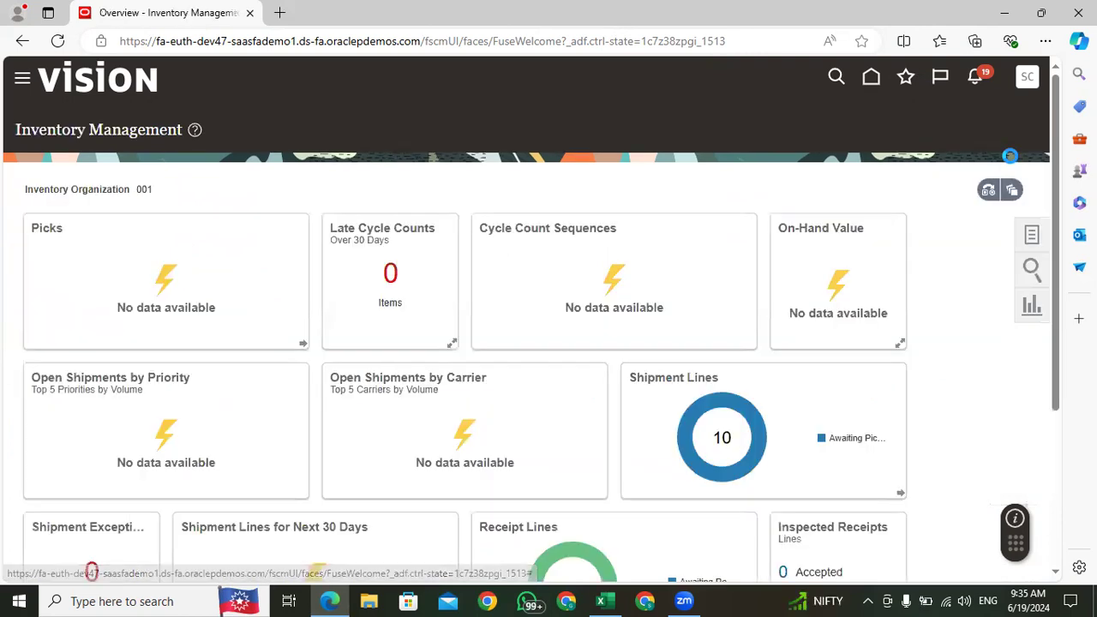
# Step: Change the inventory organization to 002 and review its picks, open shipments, shipment lines and receipt lines charts
pyautogui.click(991, 192)
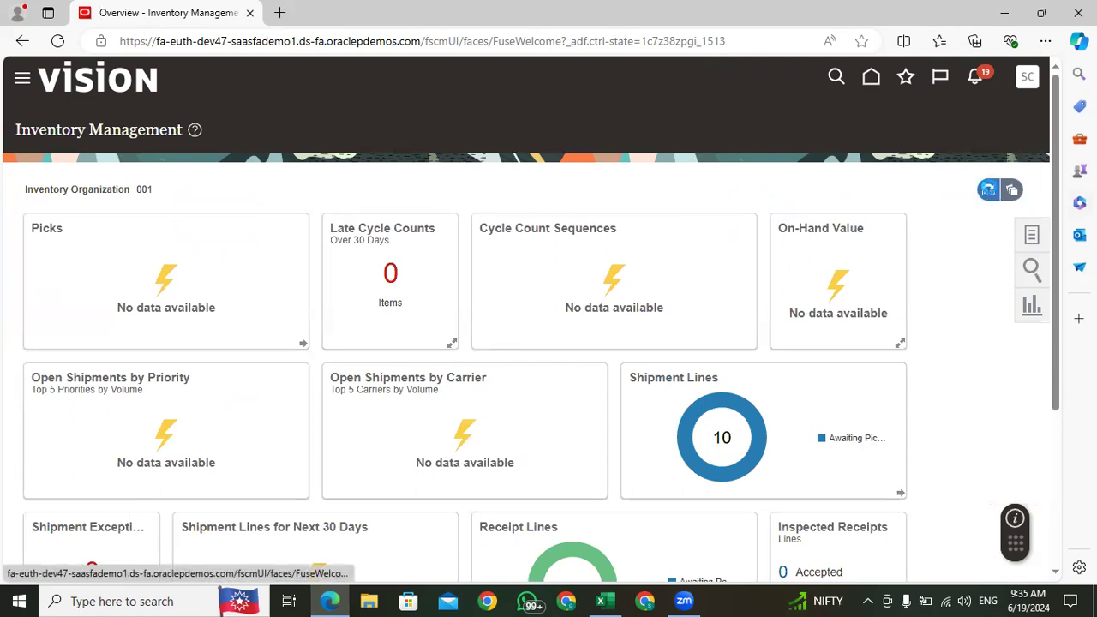
pyautogui.moveTo(889, 262); pyautogui.dragTo(836, 269)
pyautogui.press('BackSpace')
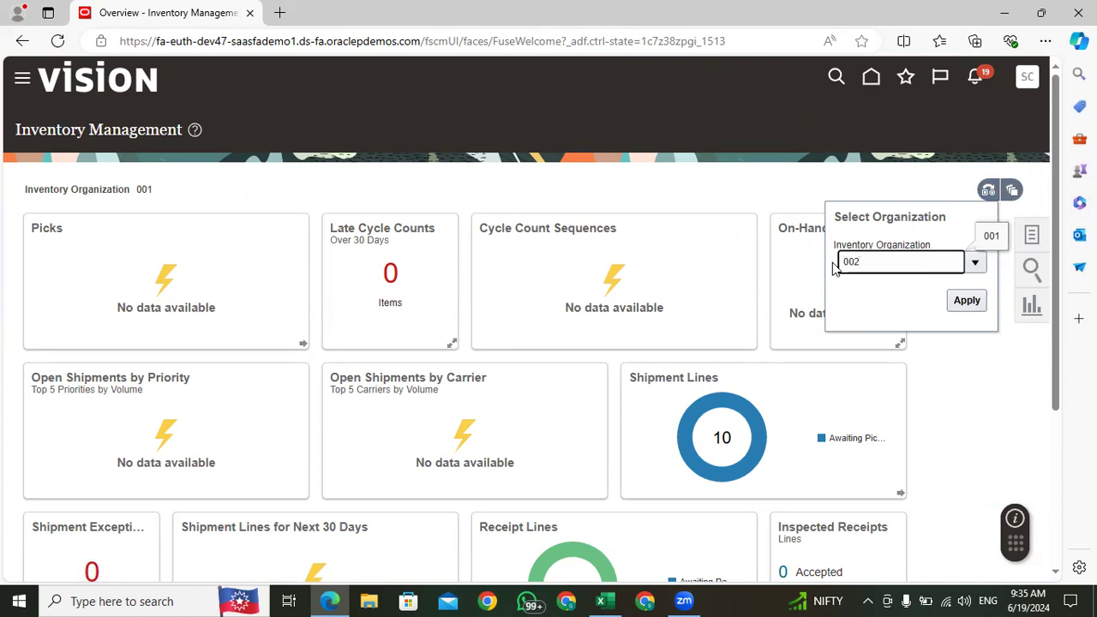
pyautogui.click(861, 286)
pyautogui.click(966, 301)
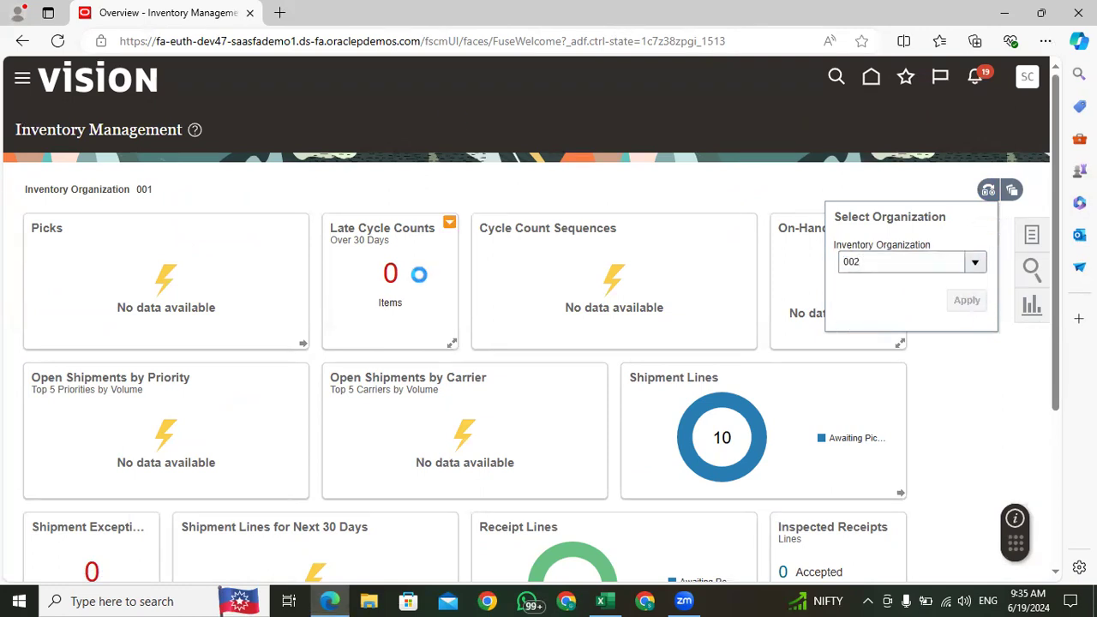
pyautogui.moveTo(156, 253)
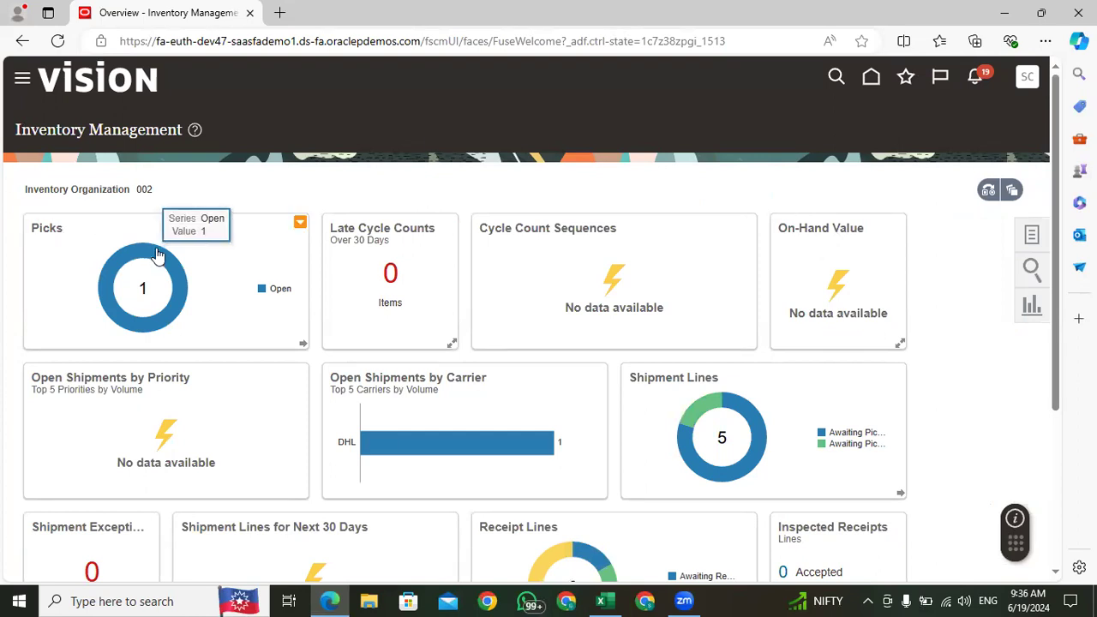
pyautogui.moveTo(705, 410)
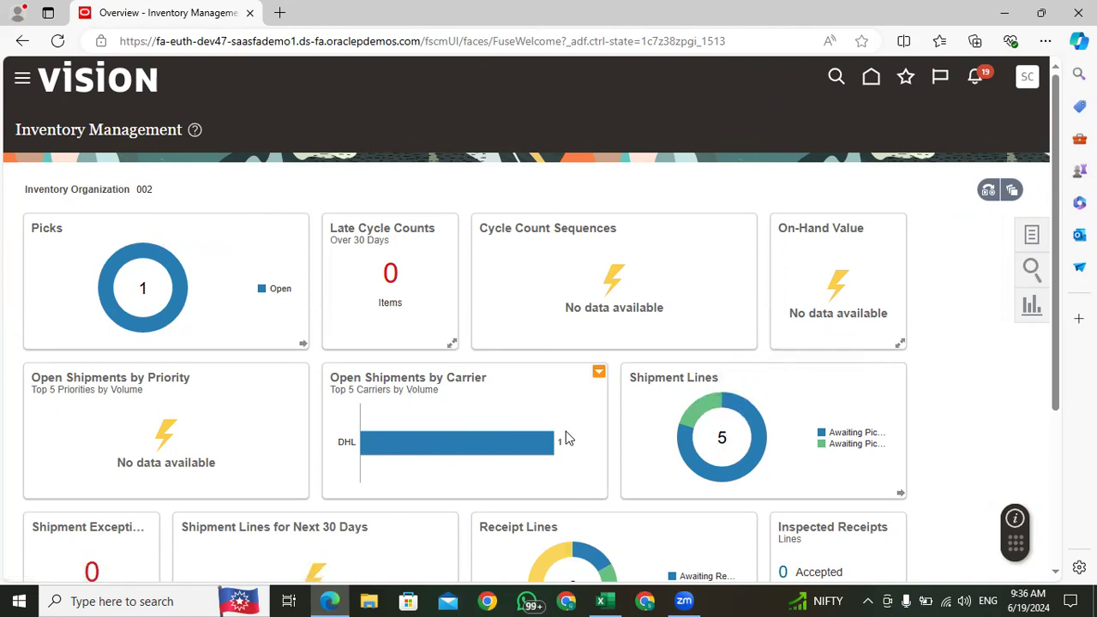
pyautogui.scroll(-3, 583, 429)
pyautogui.moveTo(544, 315)
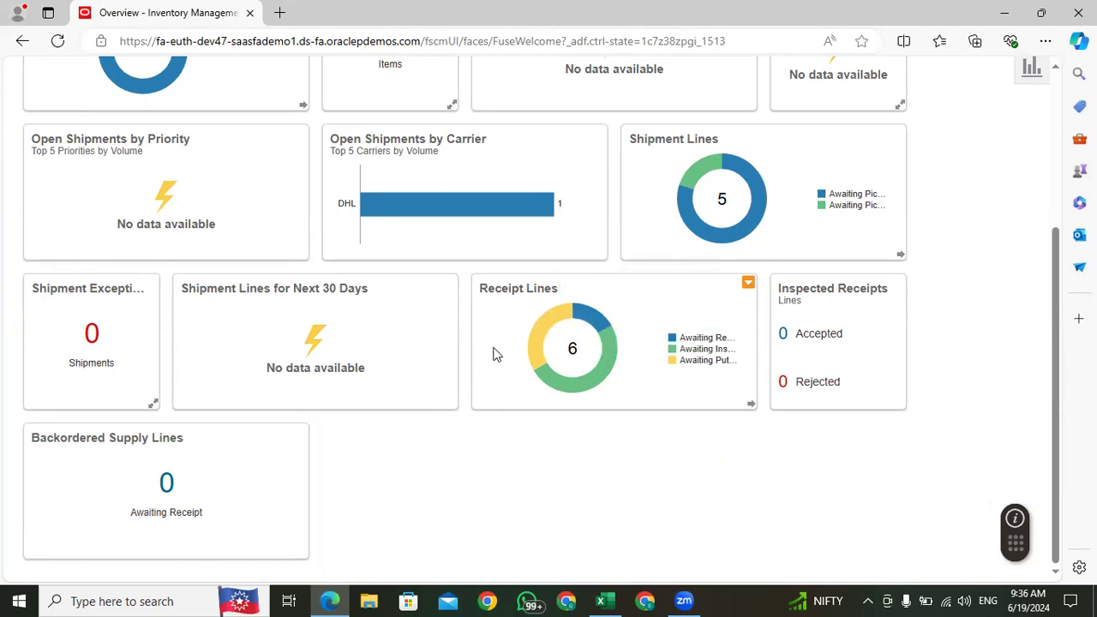
pyautogui.scroll(3, 777, 396)
# Step: Show the Receipts tasks and open the Receive Expected Shipments page for organization 002
pyautogui.click(1031, 238)
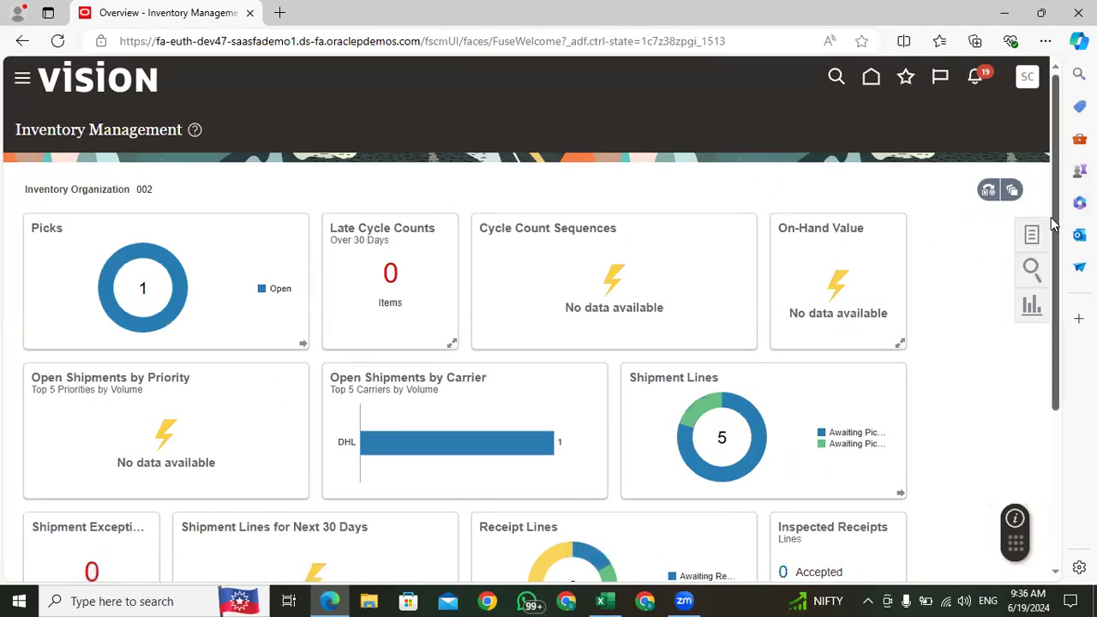
pyautogui.click(991, 116)
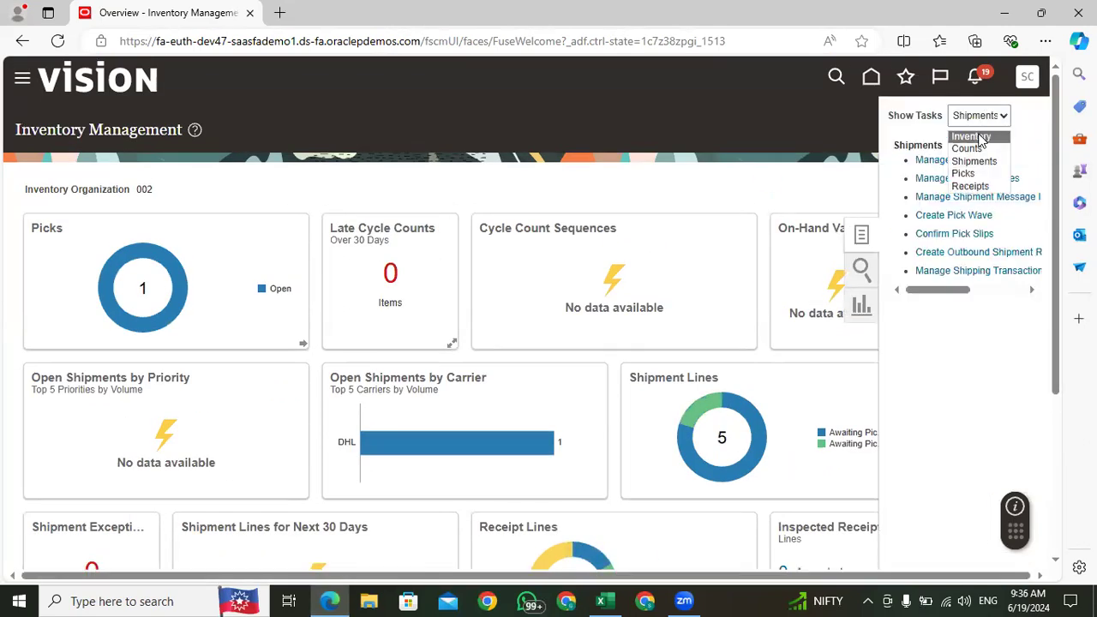
pyautogui.click(972, 187)
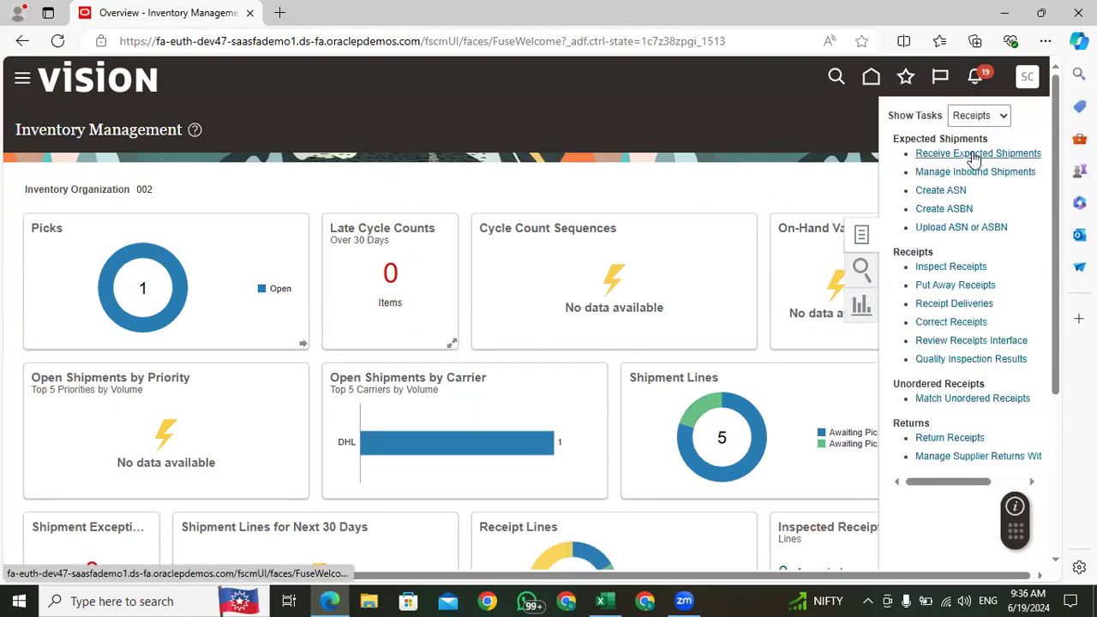
pyautogui.click(972, 152)
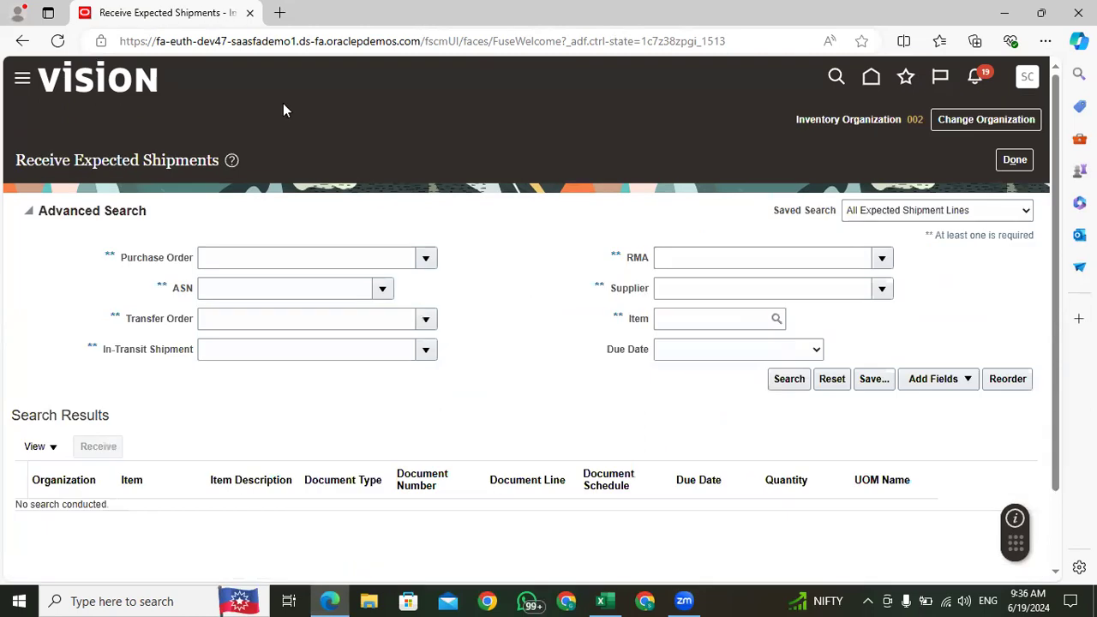
# Step: Copy the transfer order number from cell E221 in Excel, search expected shipments by it in Oracle Fusion and select the matching line
pyautogui.click(222, 318)
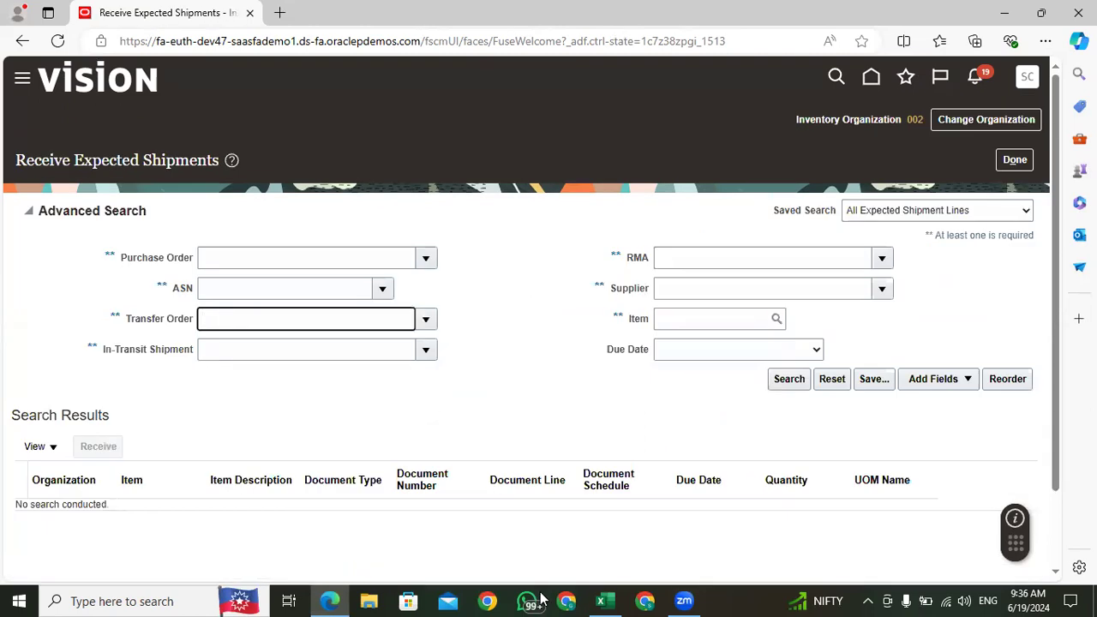
pyautogui.click(601, 601)
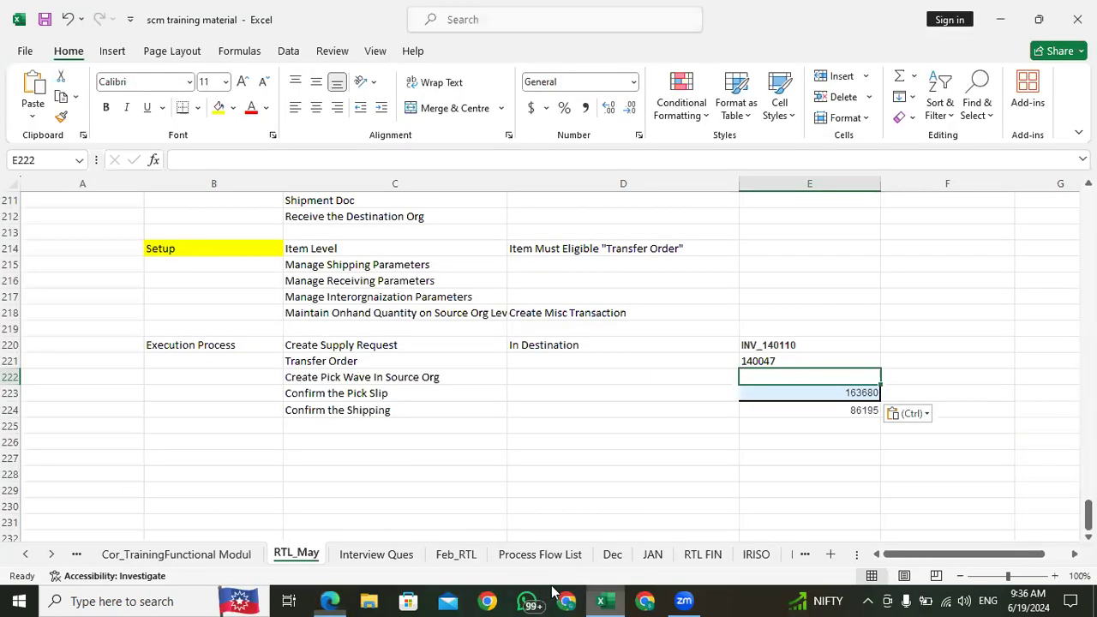
pyautogui.click(766, 361)
pyautogui.hotkey('ctrl', 'c')
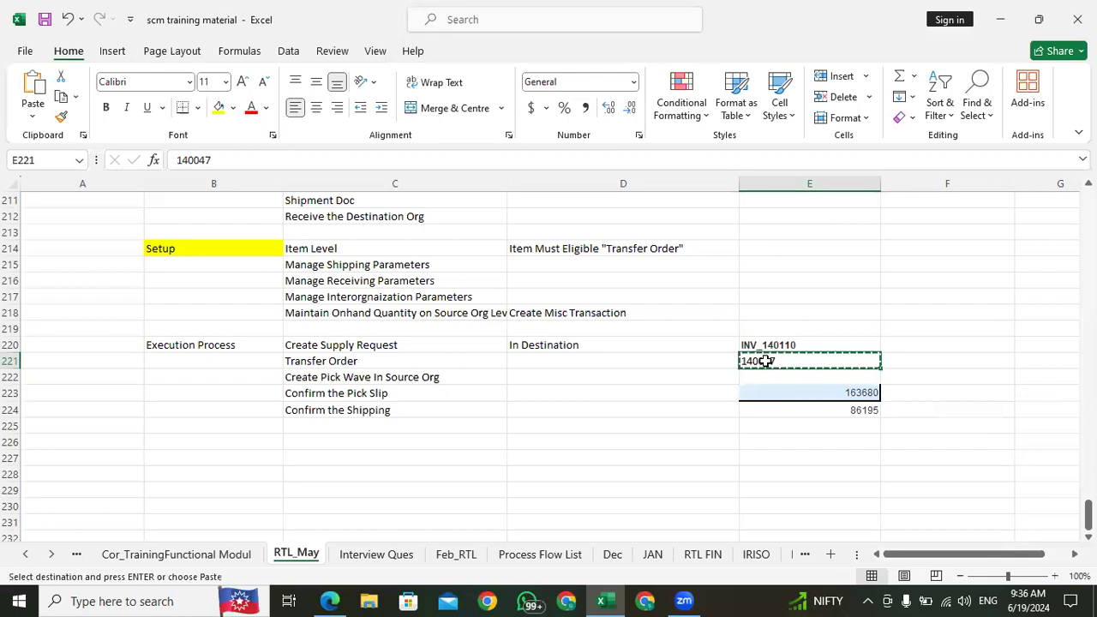
pyautogui.click(326, 600)
pyautogui.hotkey('ctrl', 'v')
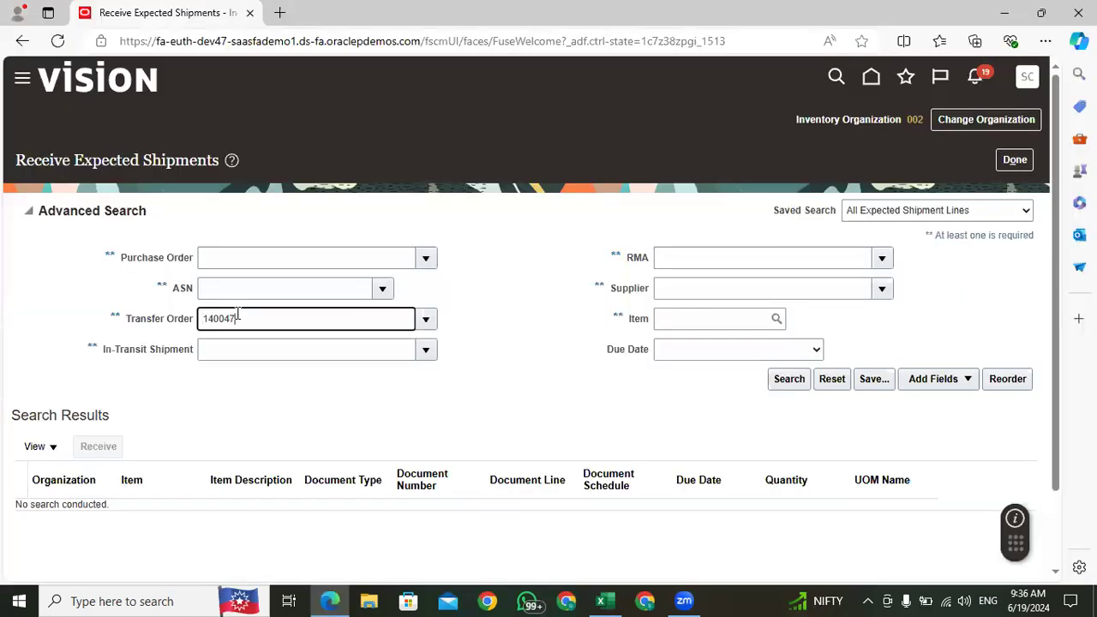
pyautogui.click(777, 383)
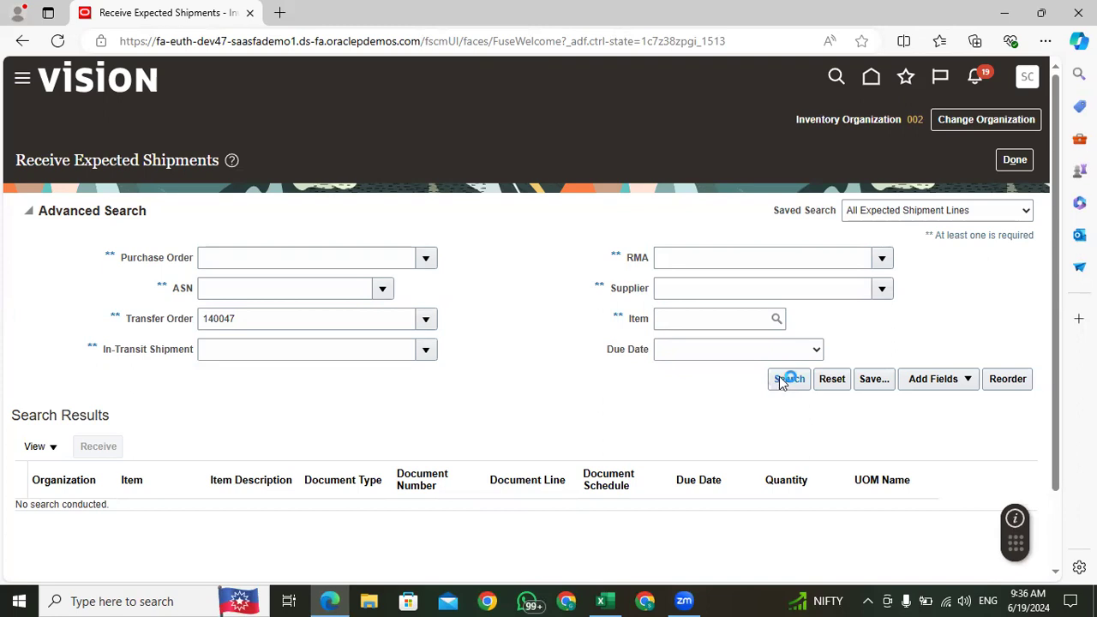
pyautogui.click(594, 344)
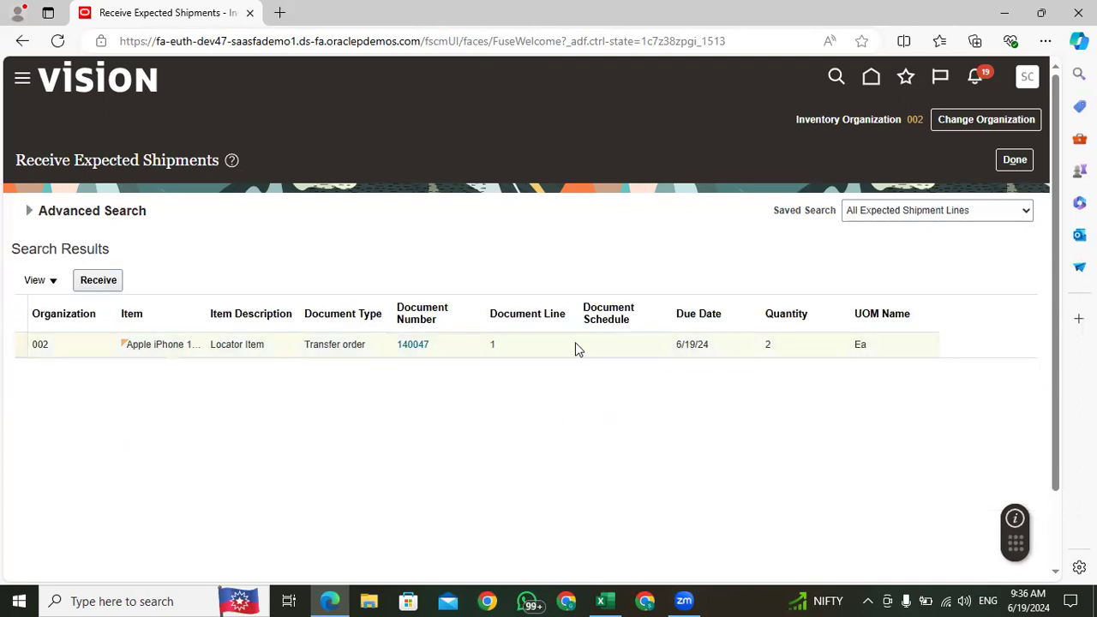
# Step: Leave Receive Expected Shipments without receiving the line and open Manage Item Quantities from the Inventory tasks
pyautogui.click(1017, 162)
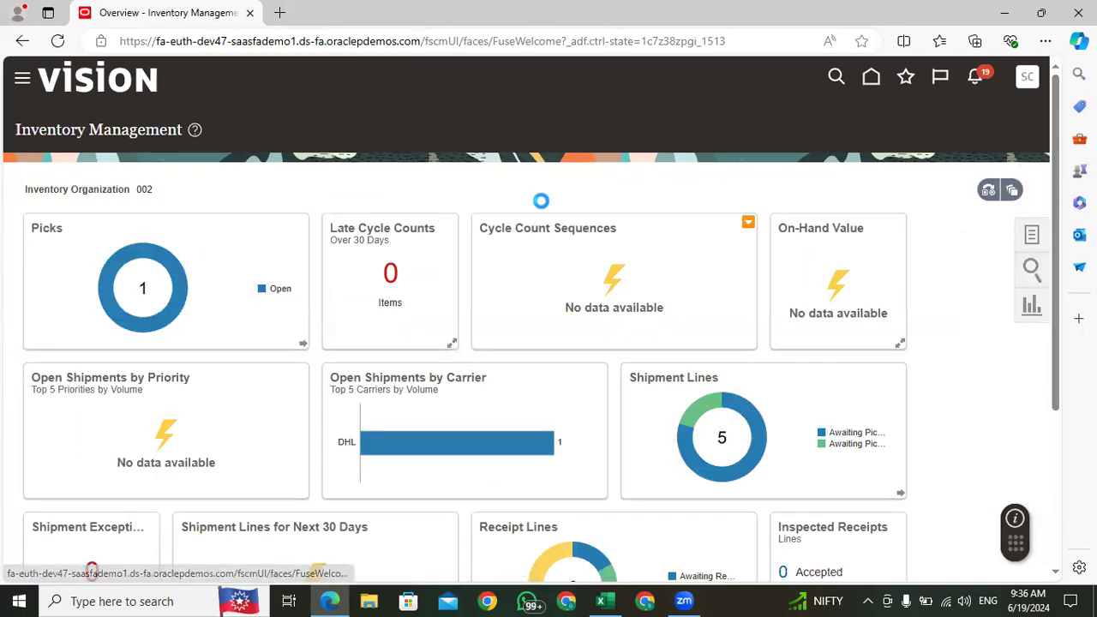
pyautogui.click(993, 120)
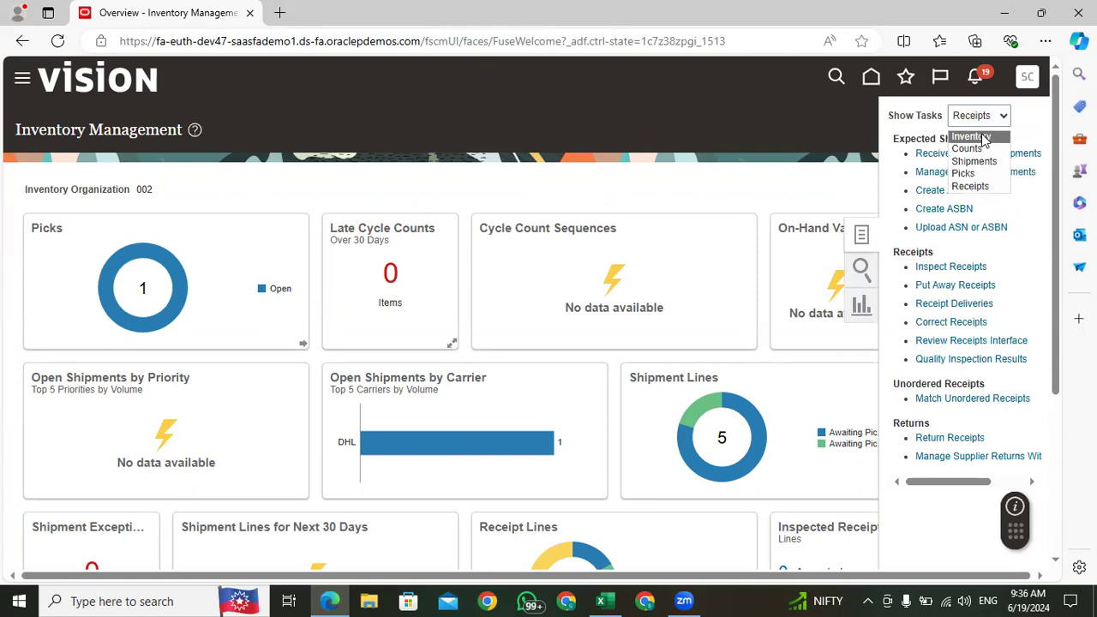
pyautogui.click(978, 138)
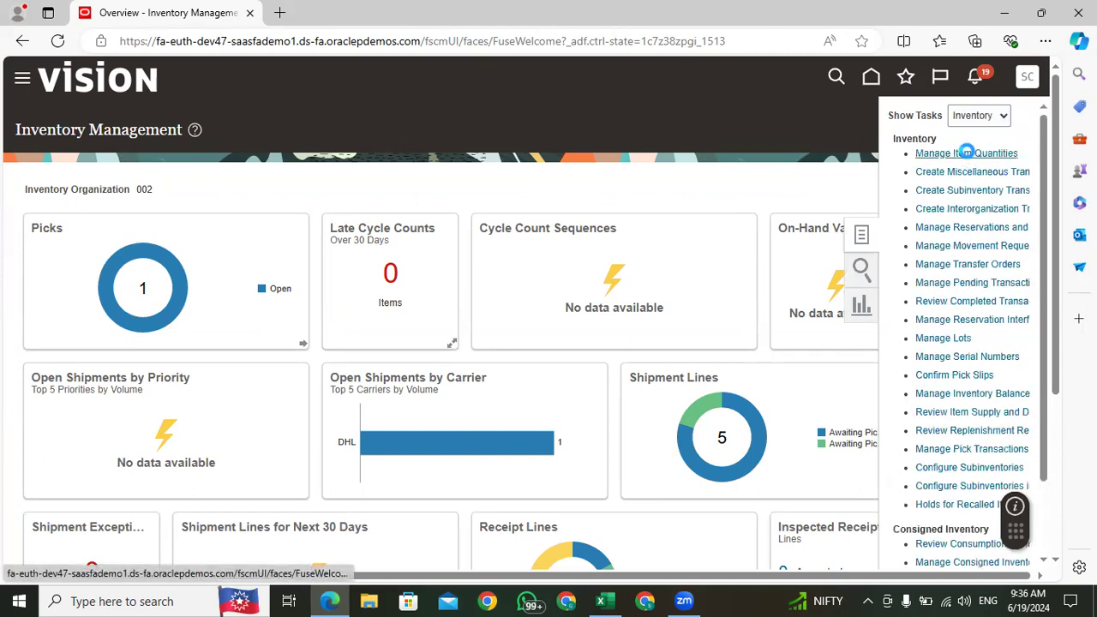
pyautogui.click(966, 152)
# Step: Search organization 002 for item Apple iPhone 15 Pro Max, including its On Hand, Receiving and Inbound quantities
pyautogui.click(173, 249)
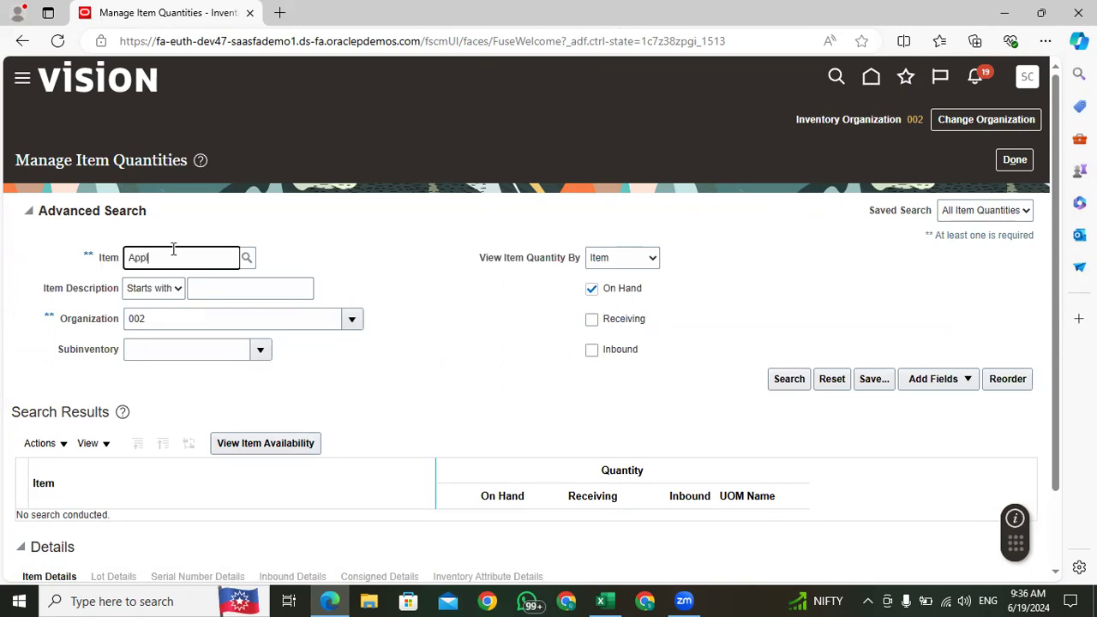
pyautogui.press('Tab')
pyautogui.click(591, 319)
pyautogui.click(592, 351)
pyautogui.click(787, 381)
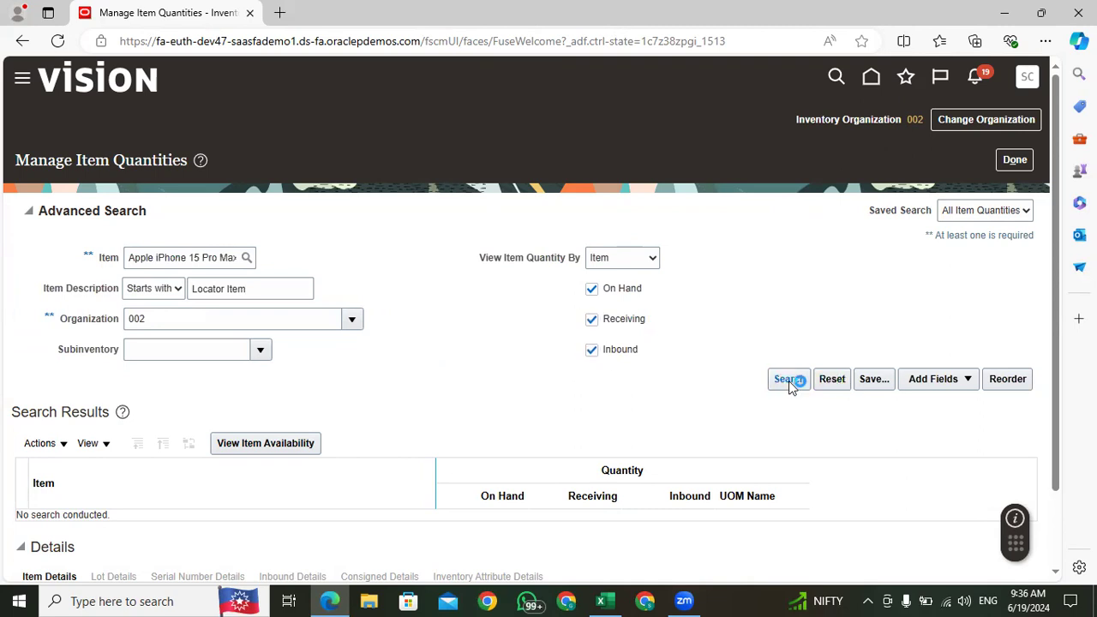
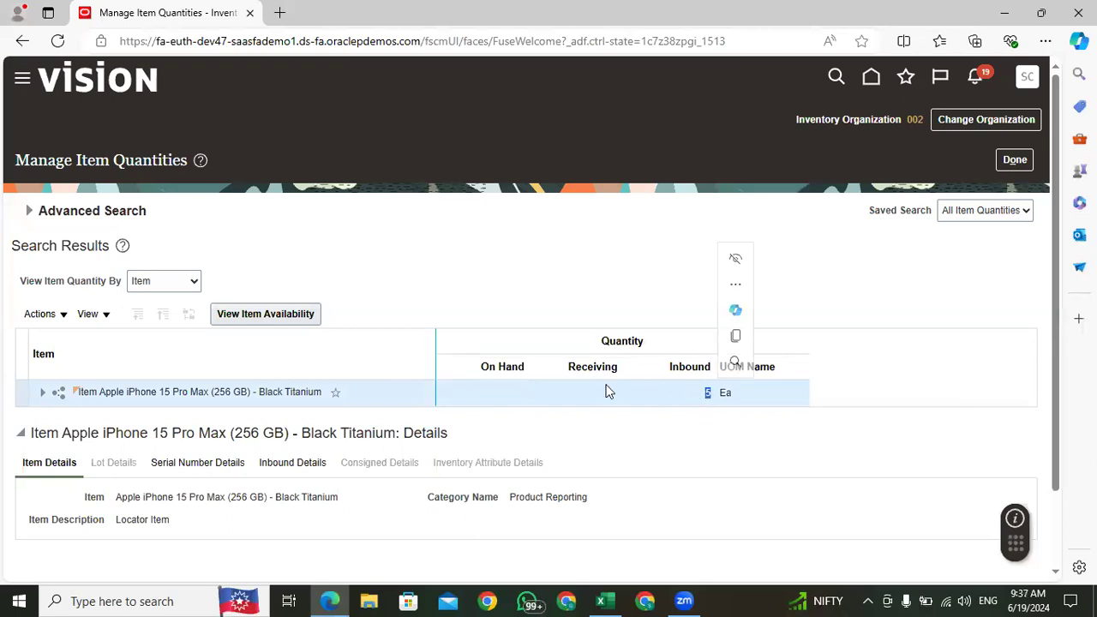
# Step: Examine the Inbound and Receiving quantities of the Apple iPhone 15 Pro Max in the item quantity results
pyautogui.doubleClick(708, 394)
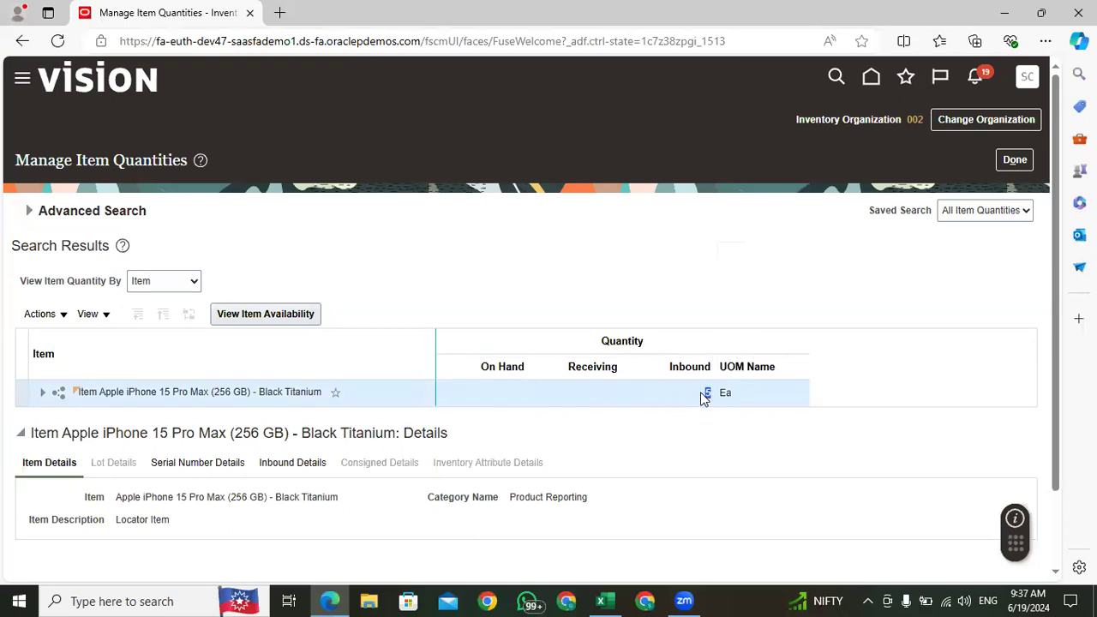
pyautogui.click(713, 400)
pyautogui.doubleClick(704, 396)
pyautogui.click(702, 408)
pyautogui.doubleClick(704, 396)
pyautogui.click(594, 391)
pyautogui.doubleClick(711, 393)
pyautogui.click(597, 401)
# Step: Leave Manage Item Quantities and open Receive Expected Shipments from the Receipts tasks
pyautogui.click(1014, 166)
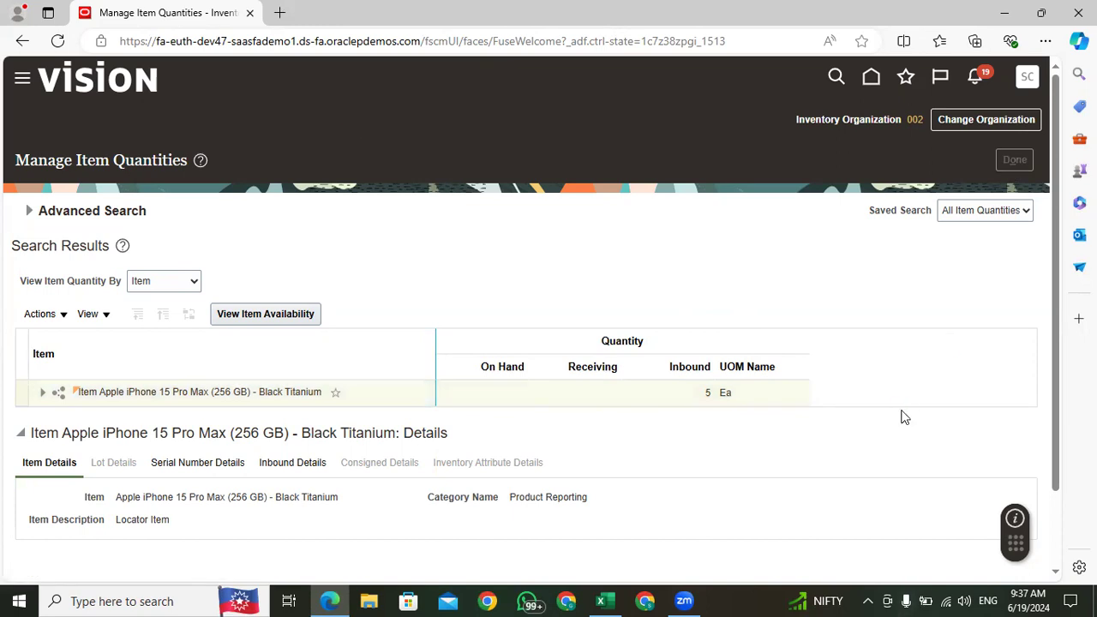
pyautogui.click(1034, 236)
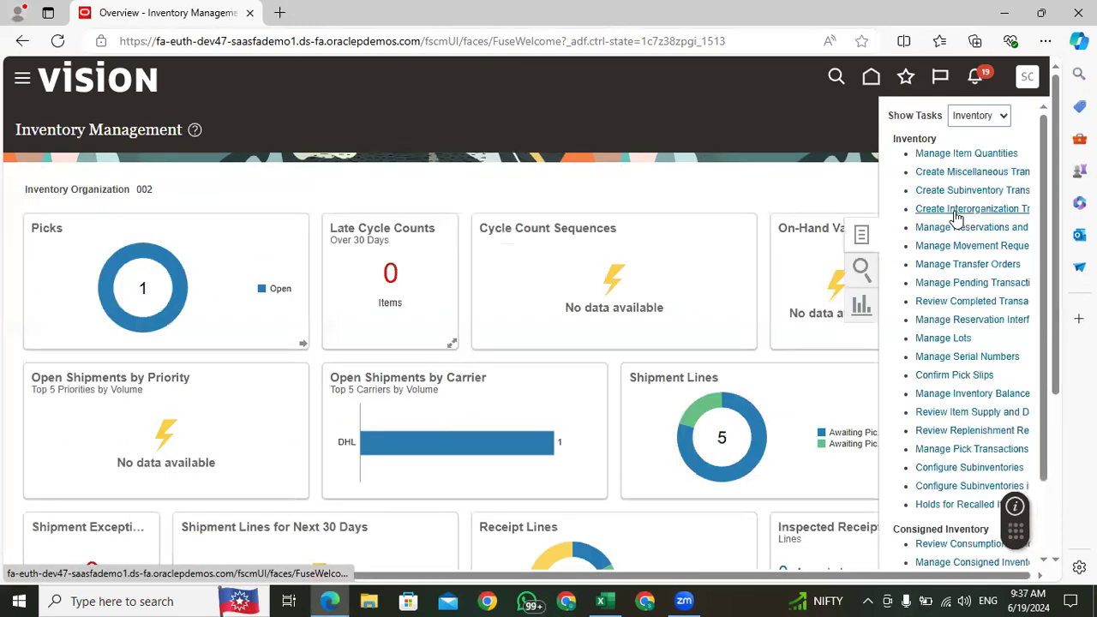
pyautogui.click(979, 115)
pyautogui.click(979, 180)
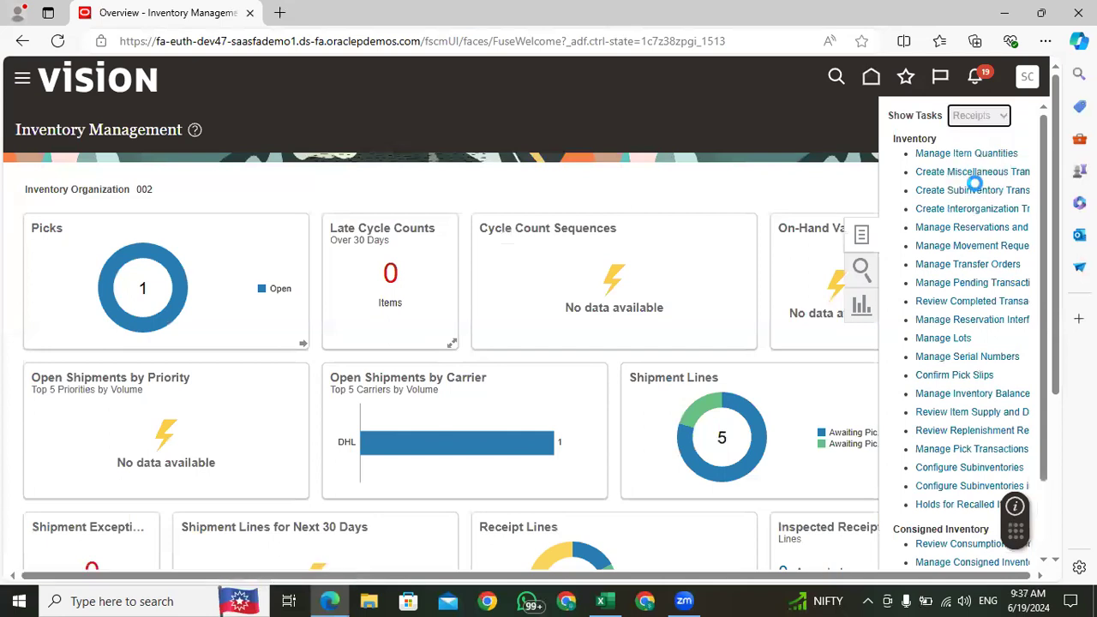
pyautogui.click(974, 154)
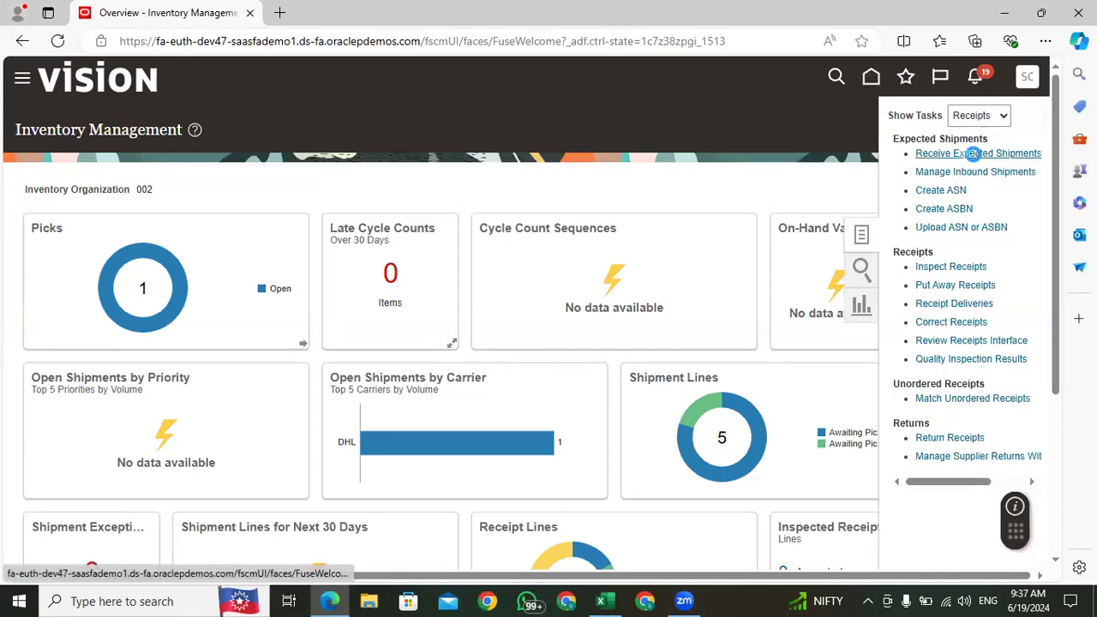
# Step: Search the expected shipments by the transfer order number
pyautogui.click(258, 257)
pyautogui.click(244, 318)
pyautogui.write('140047')
pyautogui.click(785, 379)
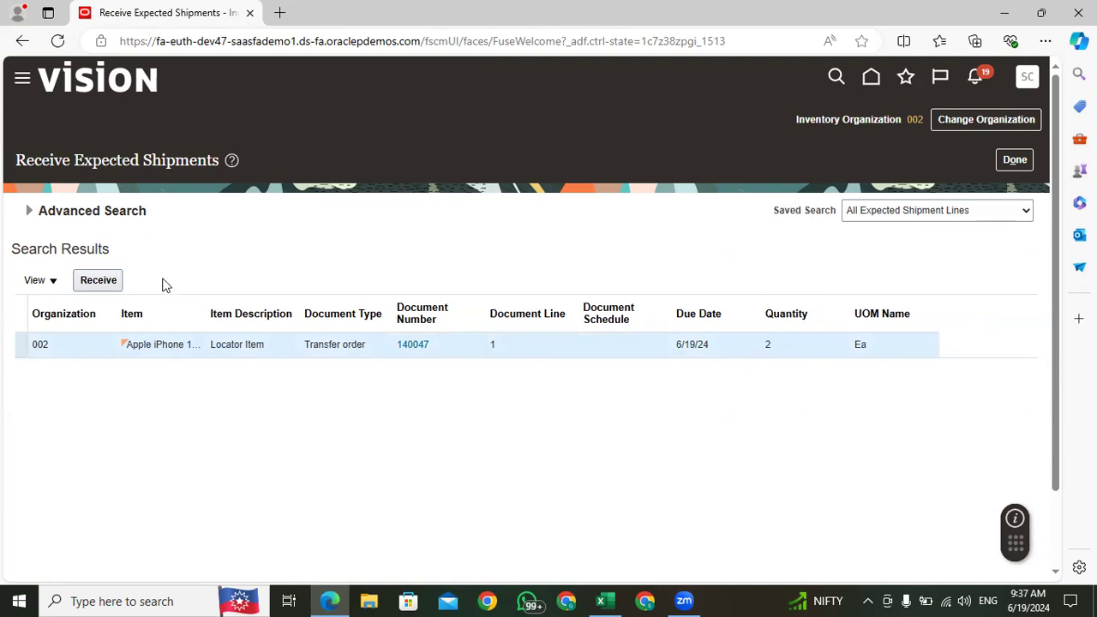
# Step: Start receiving the Apple iPhone transfer order line and set its received quantity to 2
pyautogui.click(108, 287)
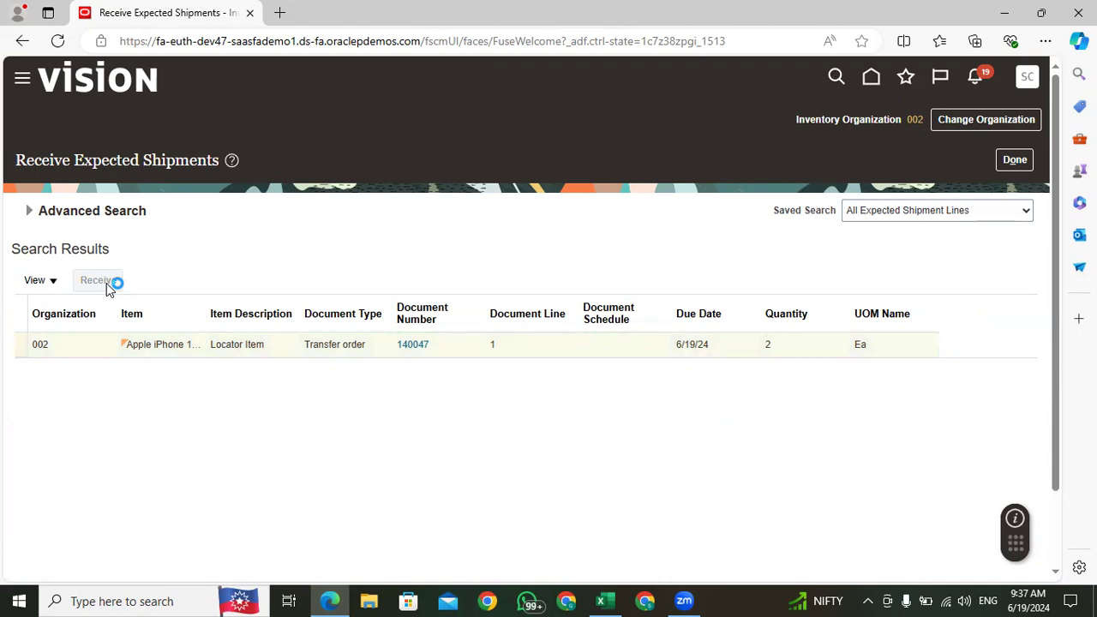
pyautogui.click(321, 291)
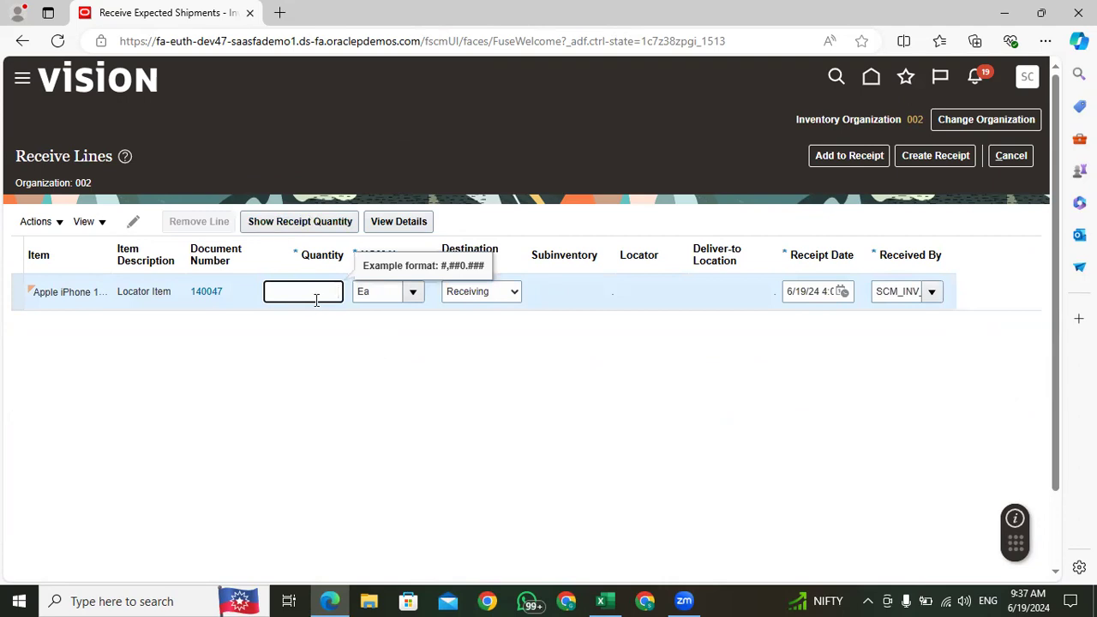
pyautogui.write('2')
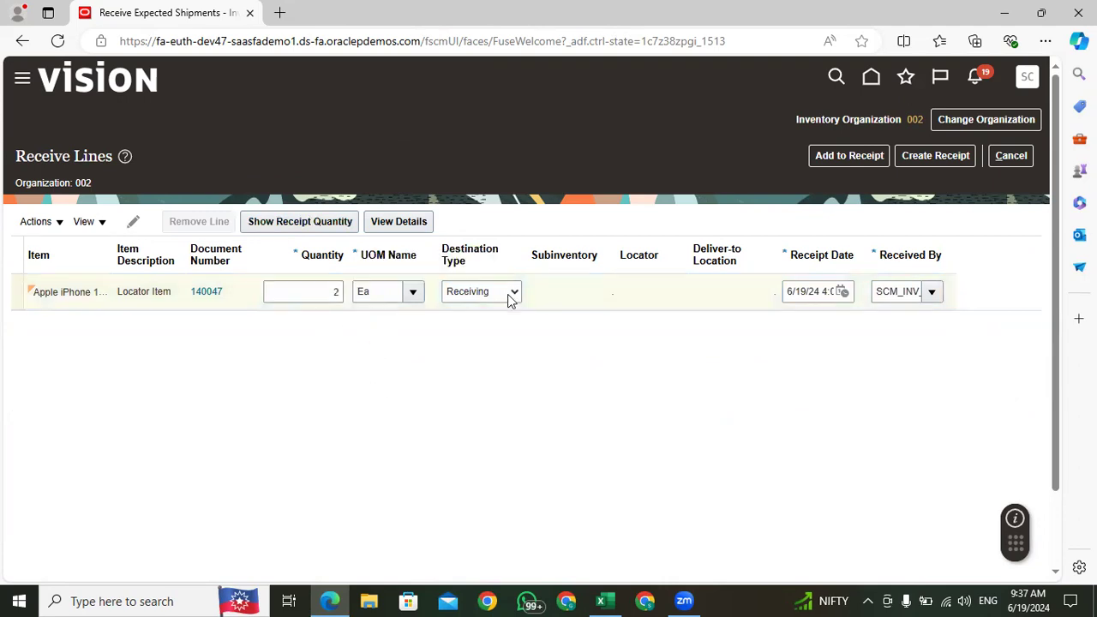
# Step: Try Inventory as the receive line's destination type and set it back to Receiving
pyautogui.click(486, 293)
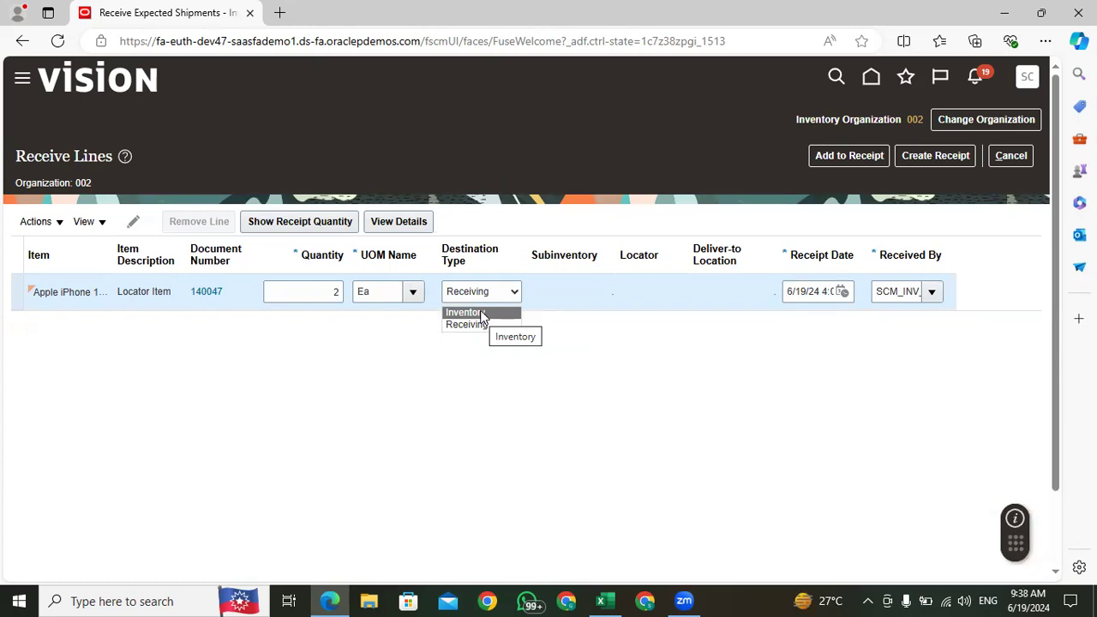
pyautogui.click(482, 313)
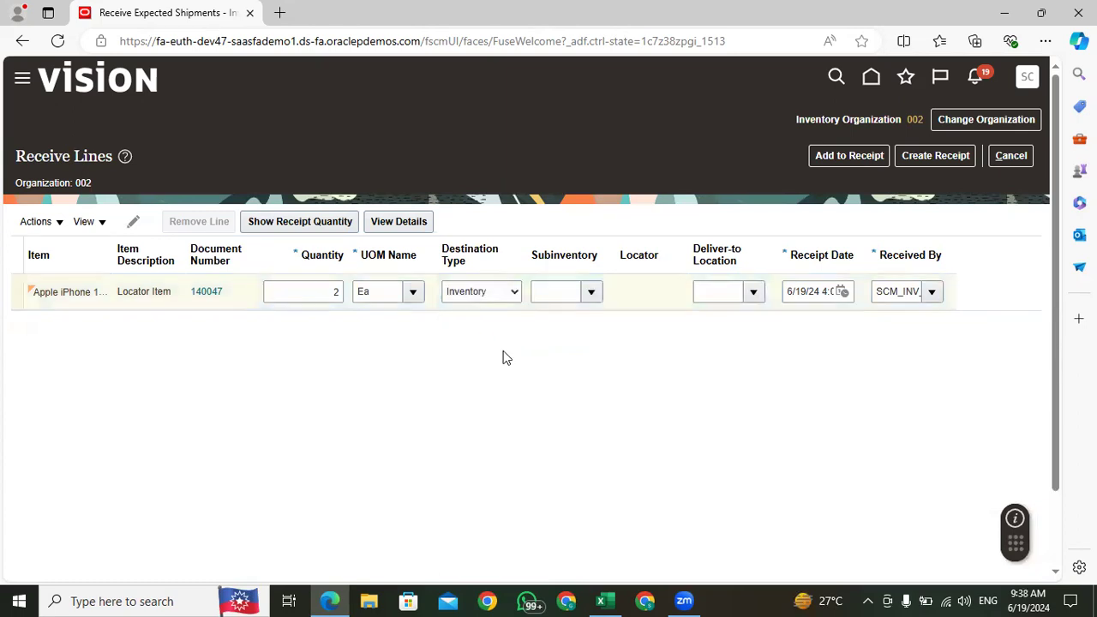
pyautogui.click(469, 292)
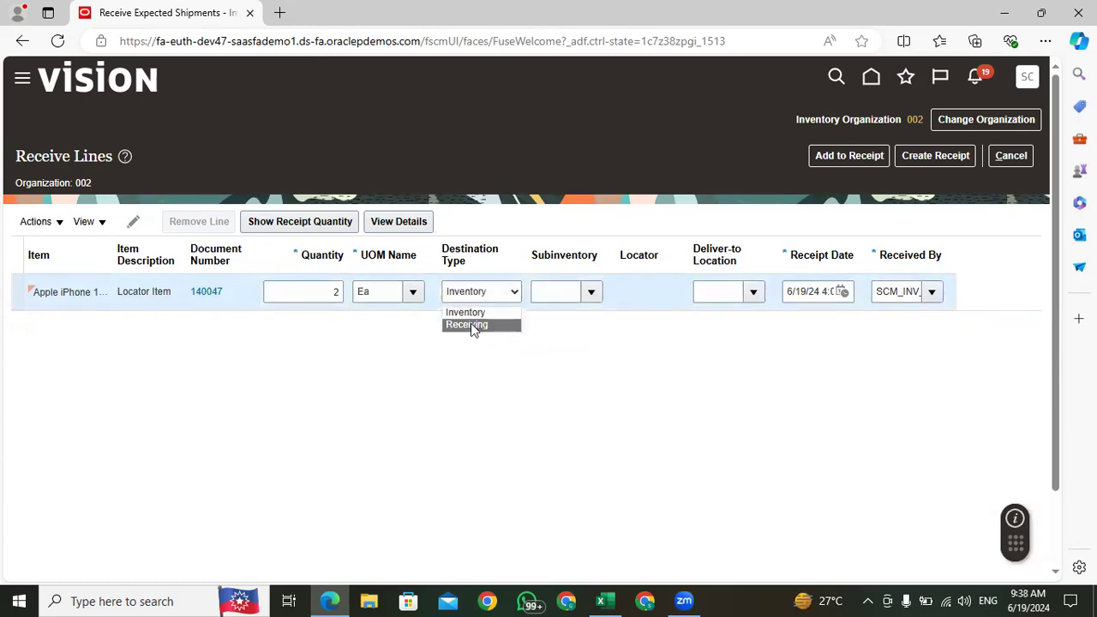
pyautogui.click(471, 323)
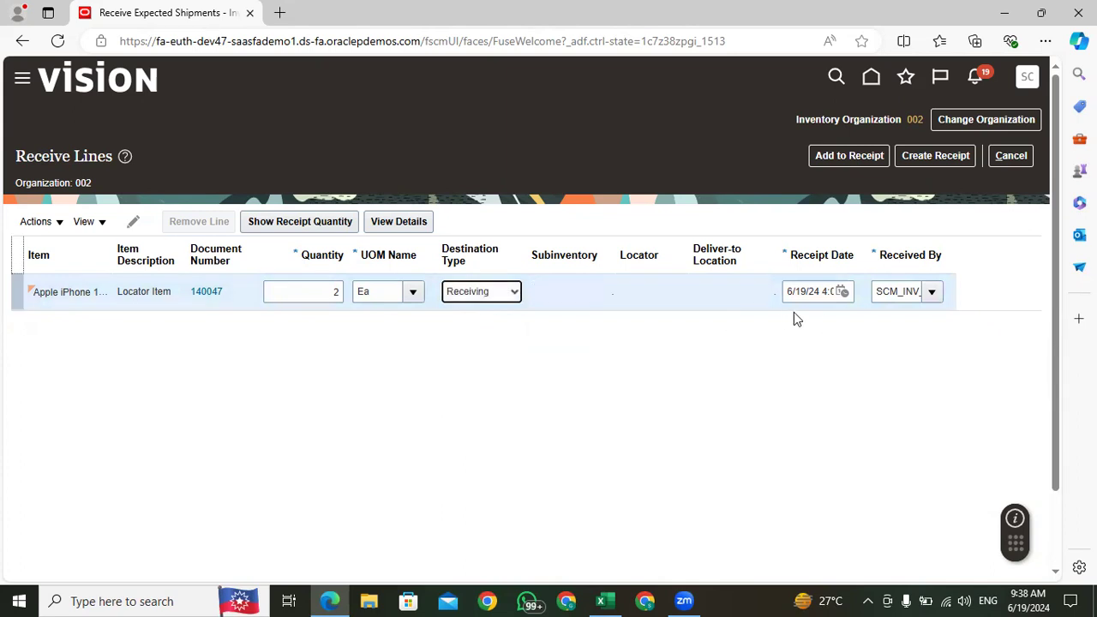
# Step: Create a receipt for the line, review its header and receipt lines, and submit it
pyautogui.click(925, 161)
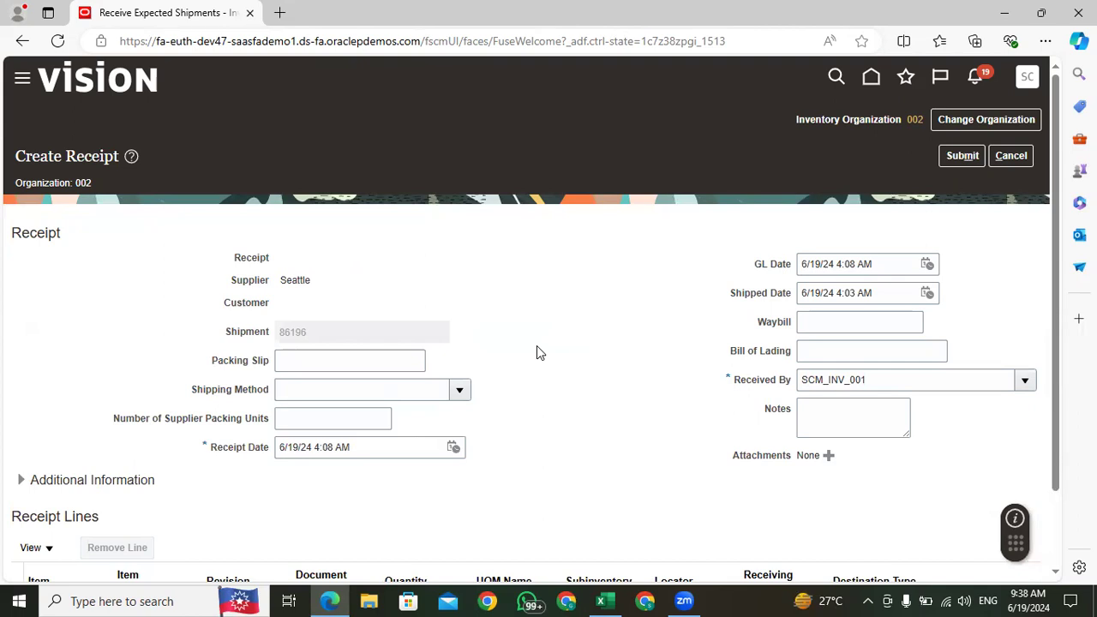
pyautogui.scroll(-2, 538, 351)
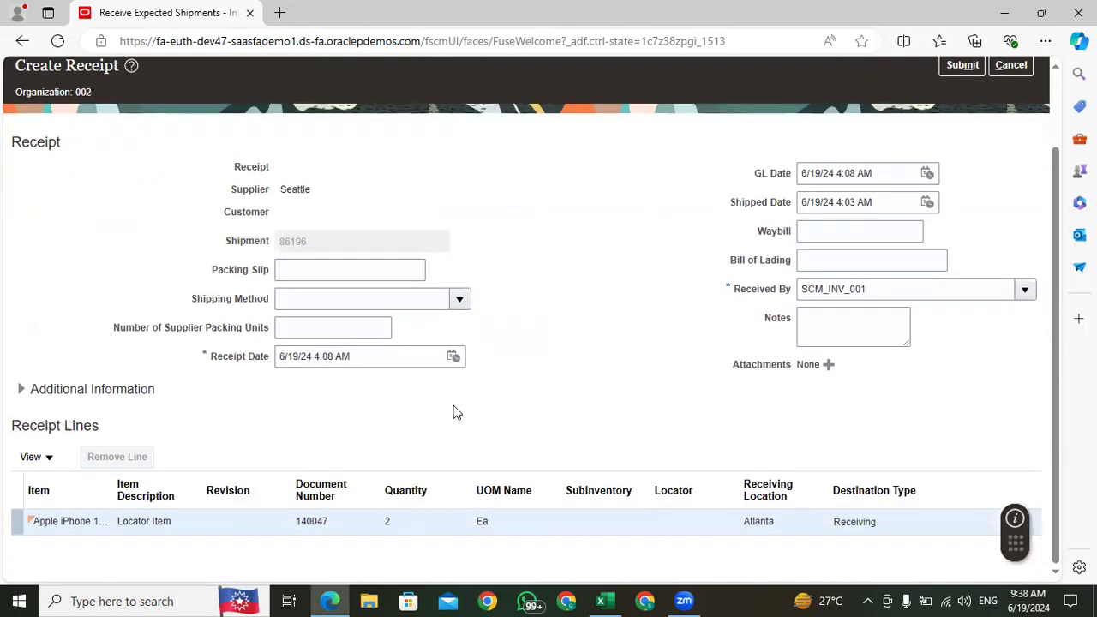
pyautogui.scroll(2, 722, 329)
pyautogui.click(964, 156)
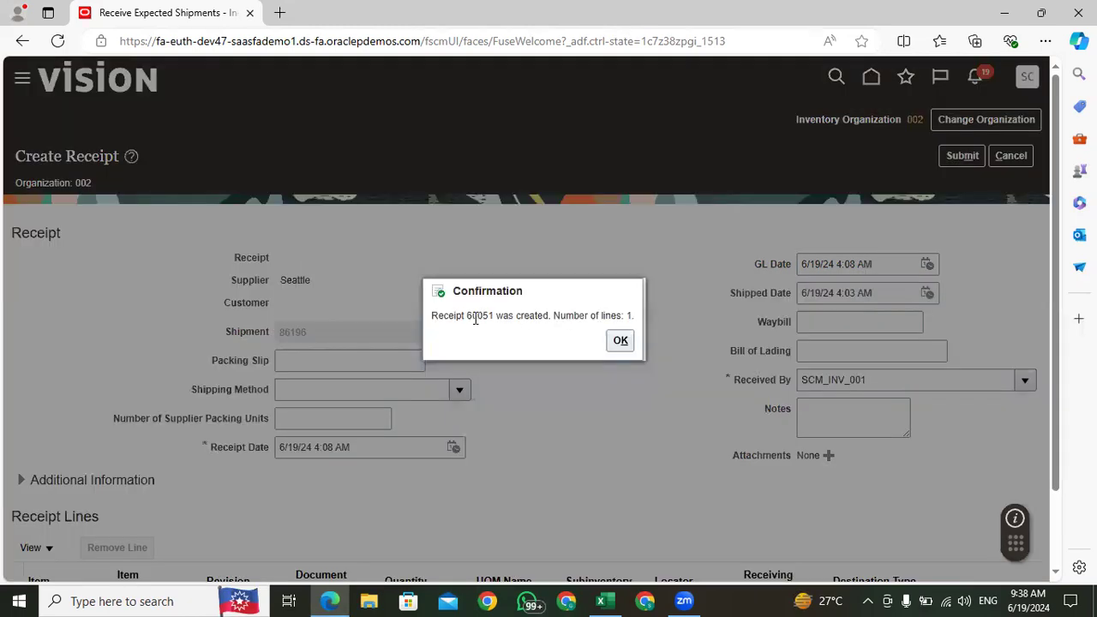
# Step: Copy the new receipt number from the confirmation message
pyautogui.doubleClick(469, 316)
pyautogui.rightClick(473, 316)
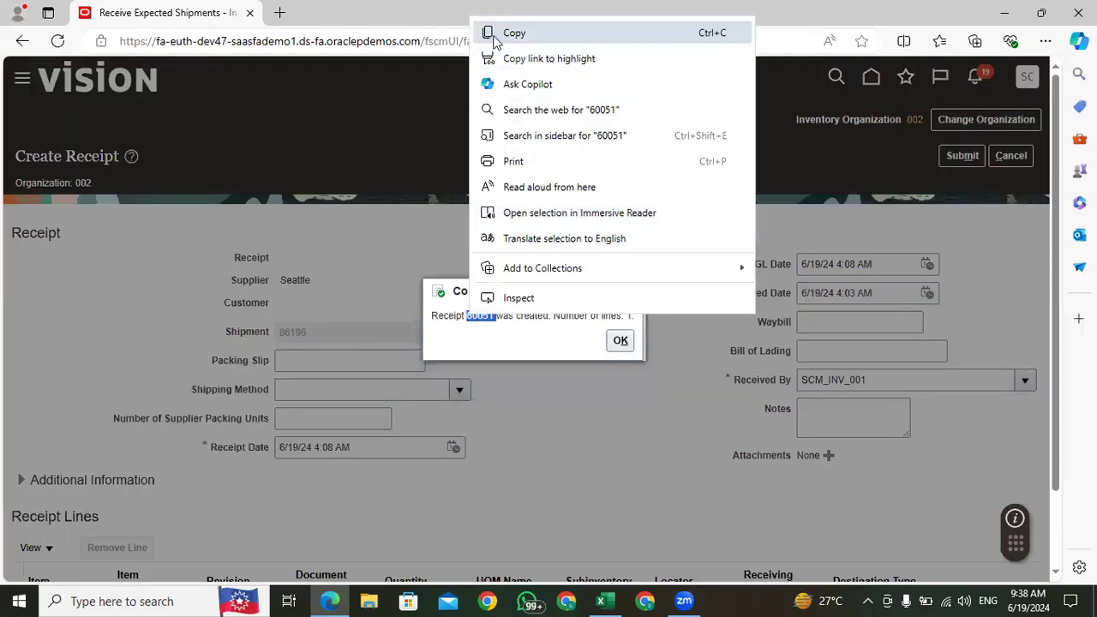
pyautogui.click(492, 36)
# Step: Switch to the Excel training sheet and enter "Receive Expected Shipment" in cell C225, below Confirm the Shipping
pyautogui.click(601, 601)
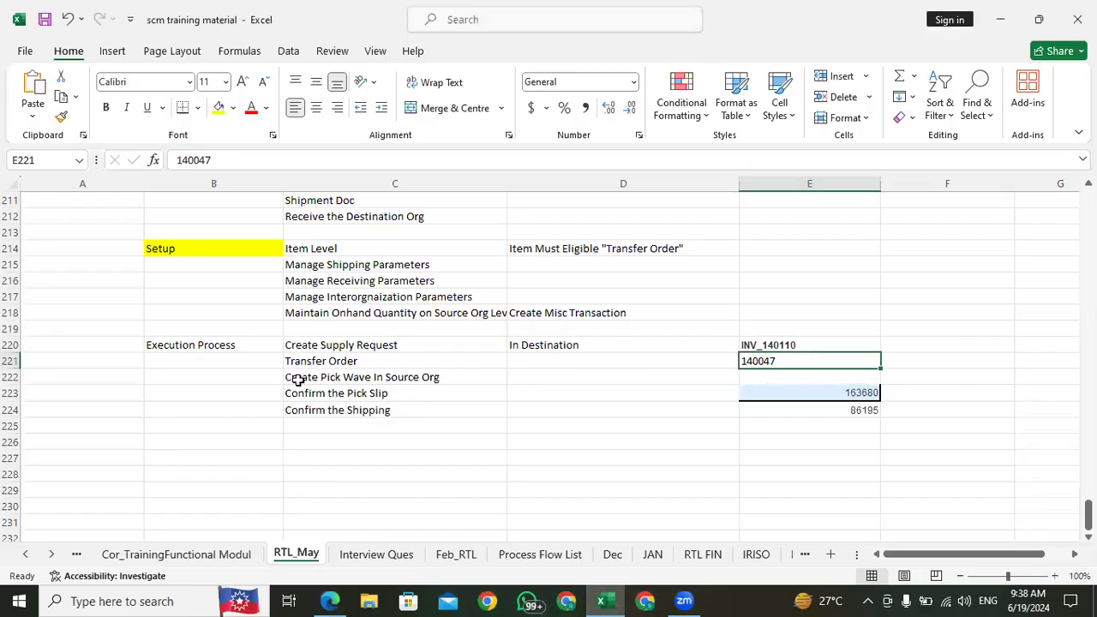
pyautogui.click(322, 423)
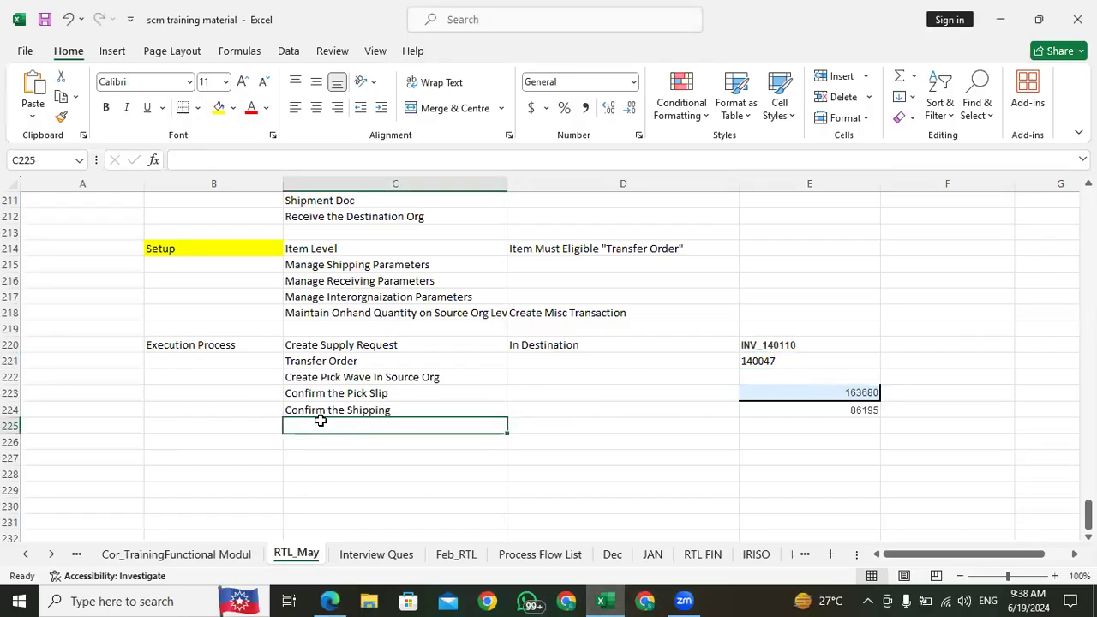
pyautogui.write('Rec')
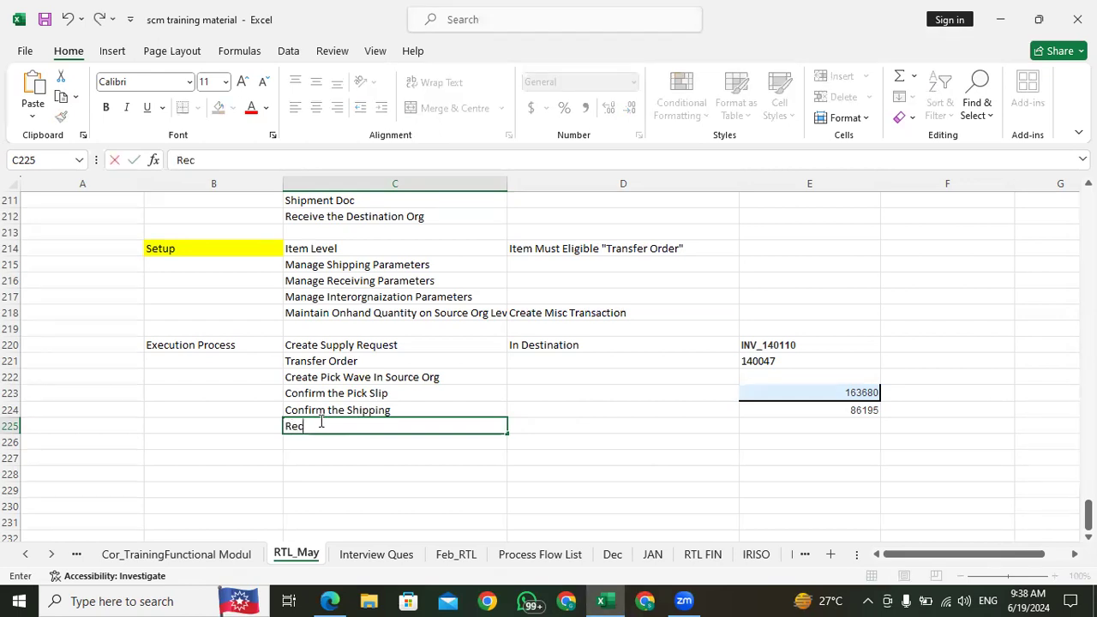
pyautogui.write('eiv')
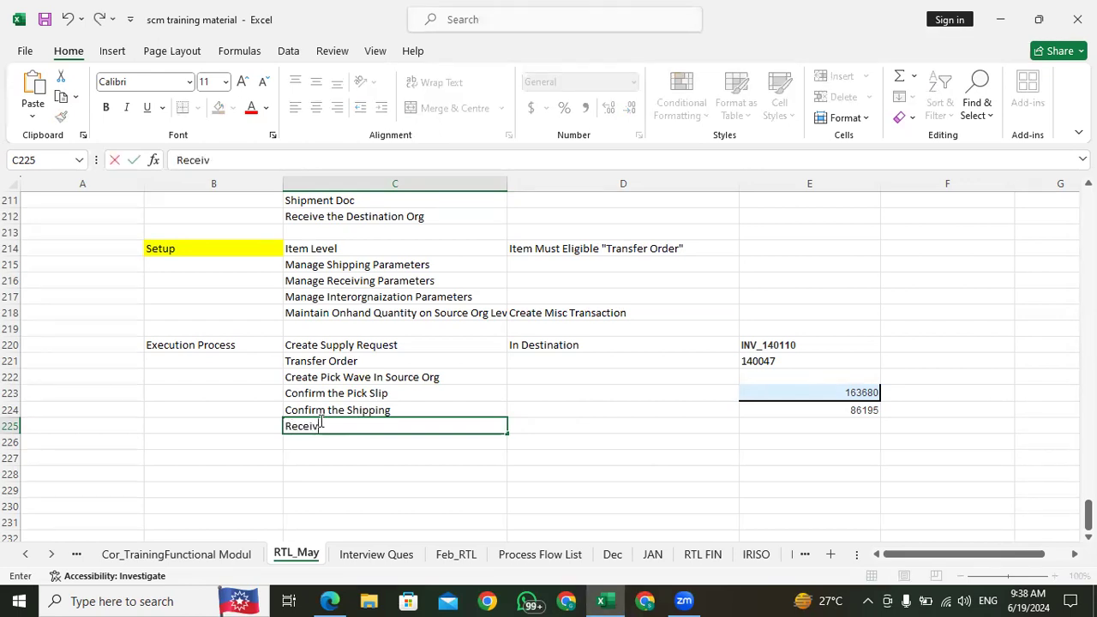
pyautogui.write('e Expected Shipment')
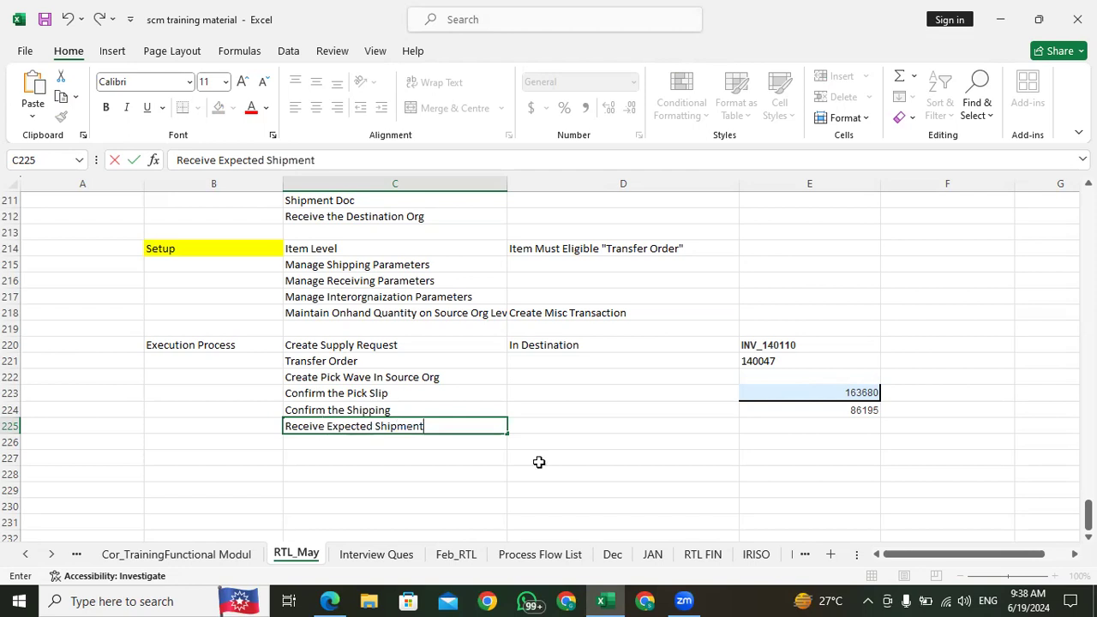
pyautogui.click(791, 426)
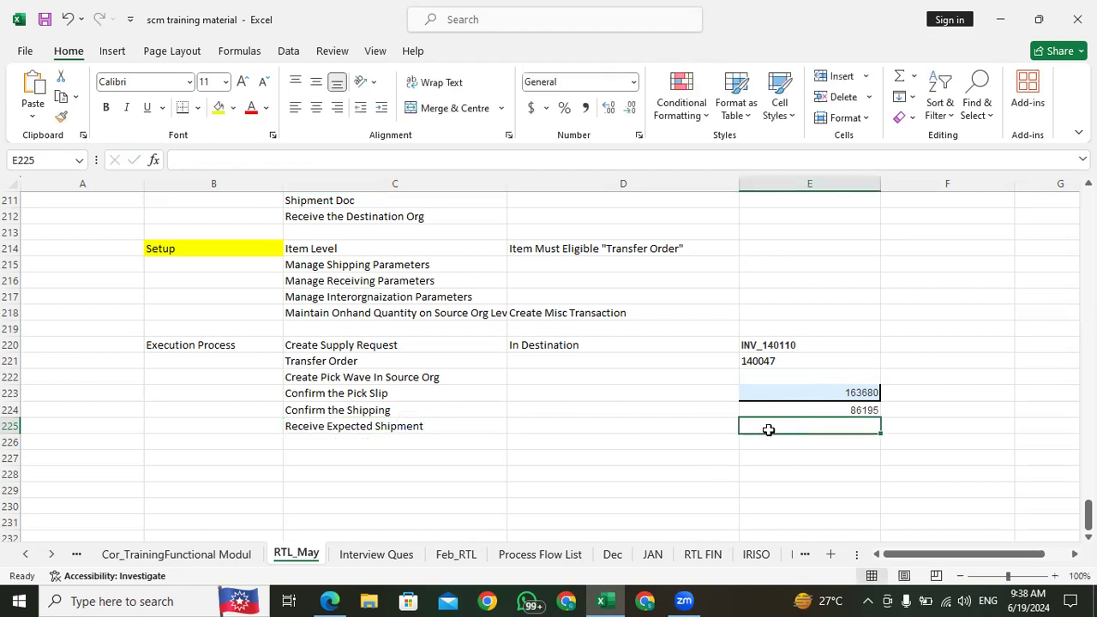
# Step: Enter the label "Receipt Number" in cell C226 and paste the copied receipt number into E226
pyautogui.click(374, 440)
pyautogui.write('Receipt')
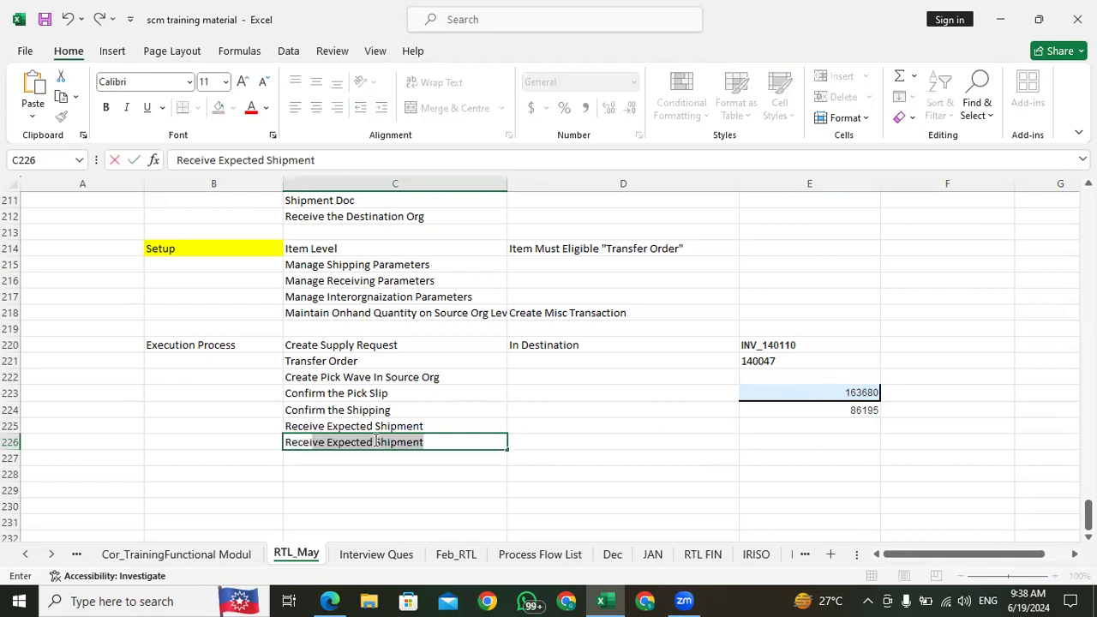
pyautogui.write(' Number')
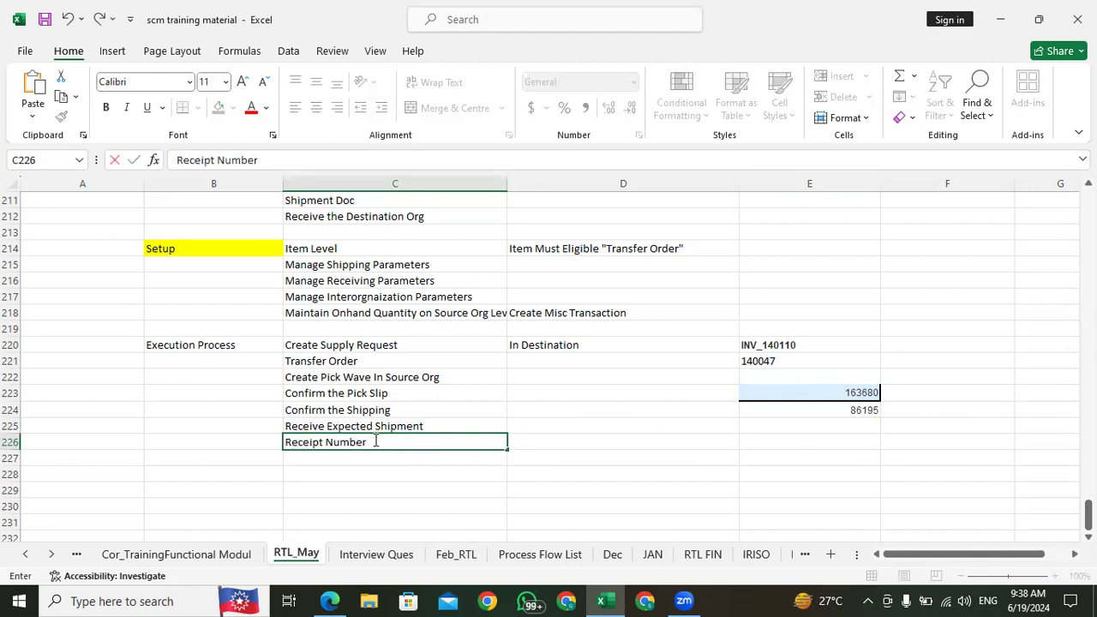
pyautogui.press('Tab')
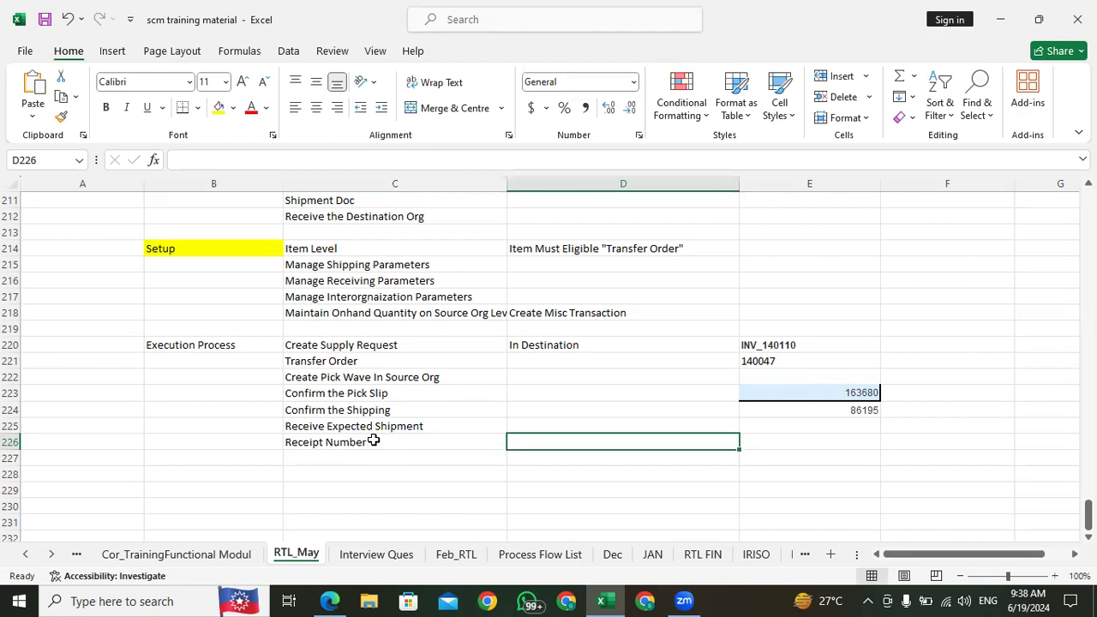
pyautogui.click(862, 442)
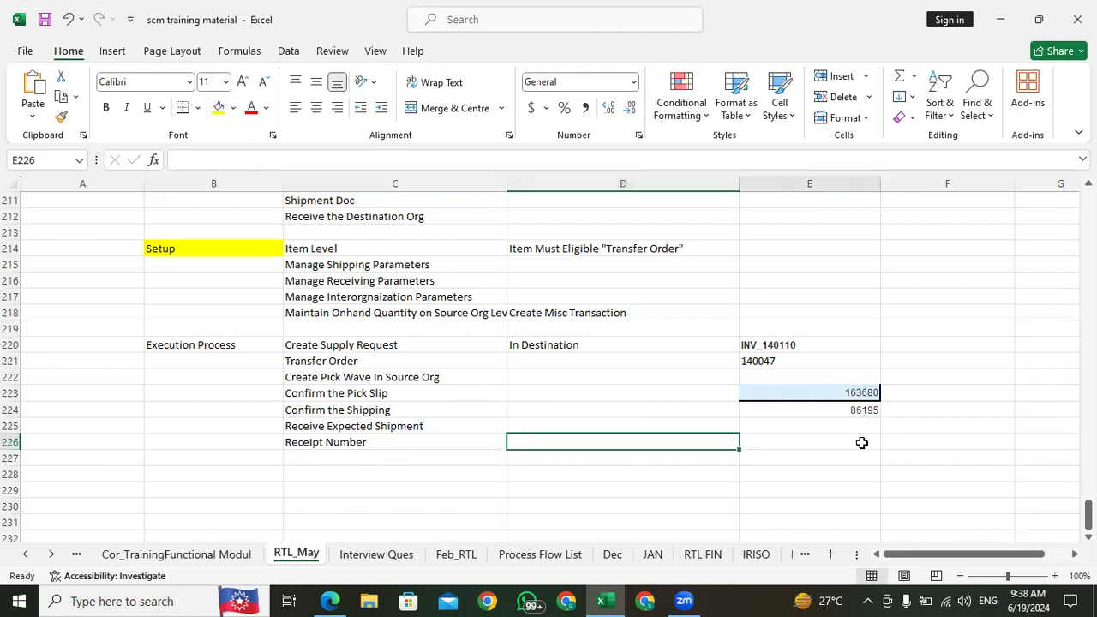
pyautogui.hotkey('ctrl', 'v')
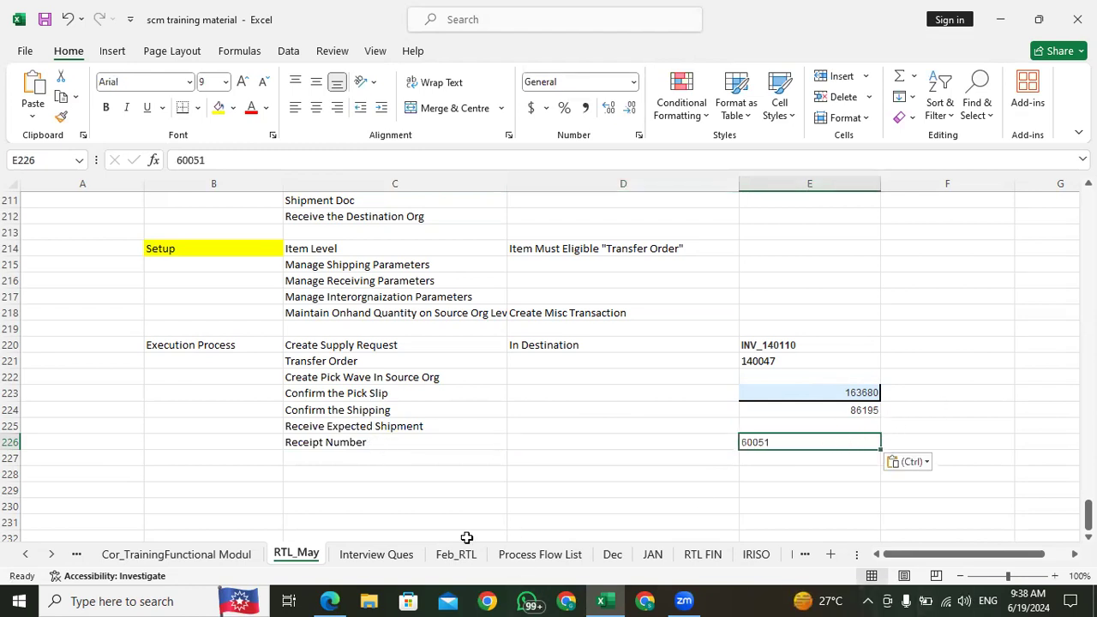
# Step: Return to Oracle Fusion, leave Receive Expected Shipments and open Put Away Receipts from the Receipts tasks
pyautogui.click(331, 601)
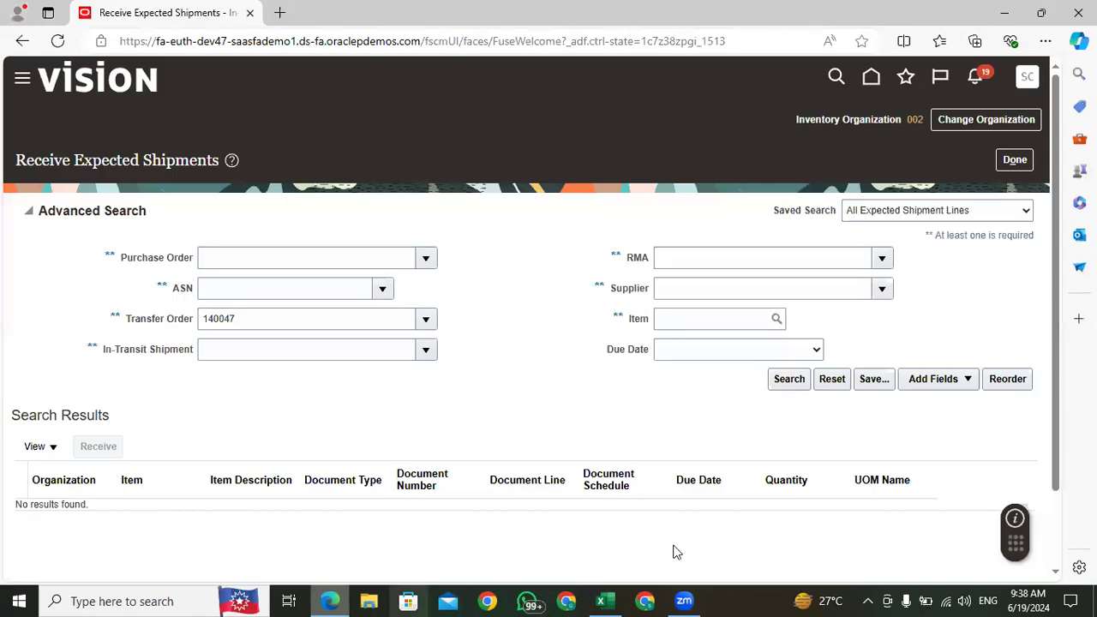
pyautogui.click(1014, 163)
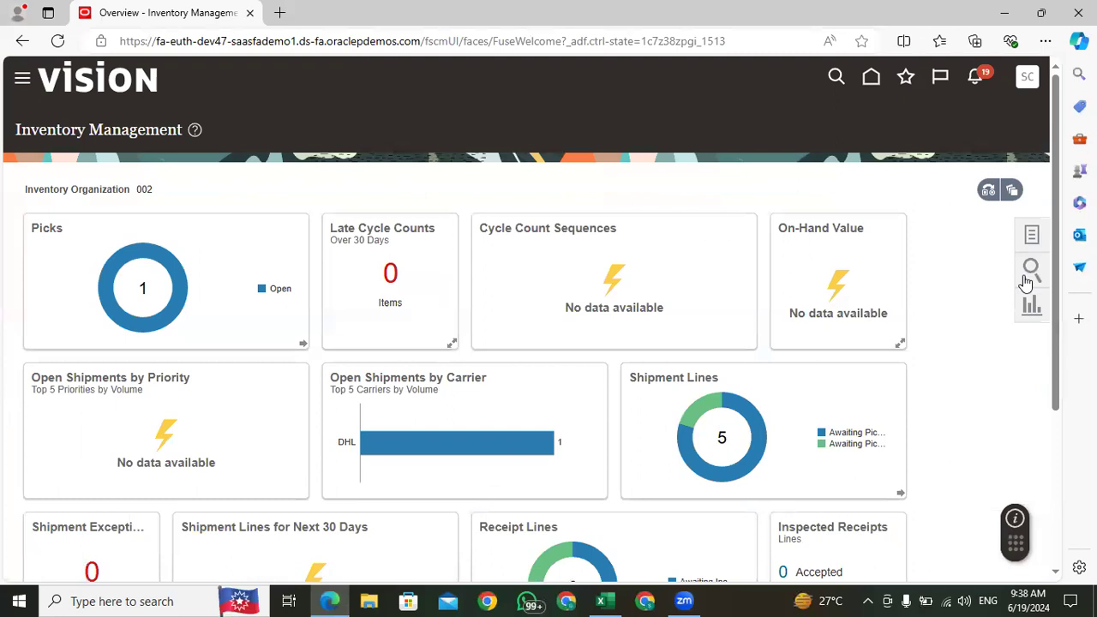
pyautogui.click(1033, 232)
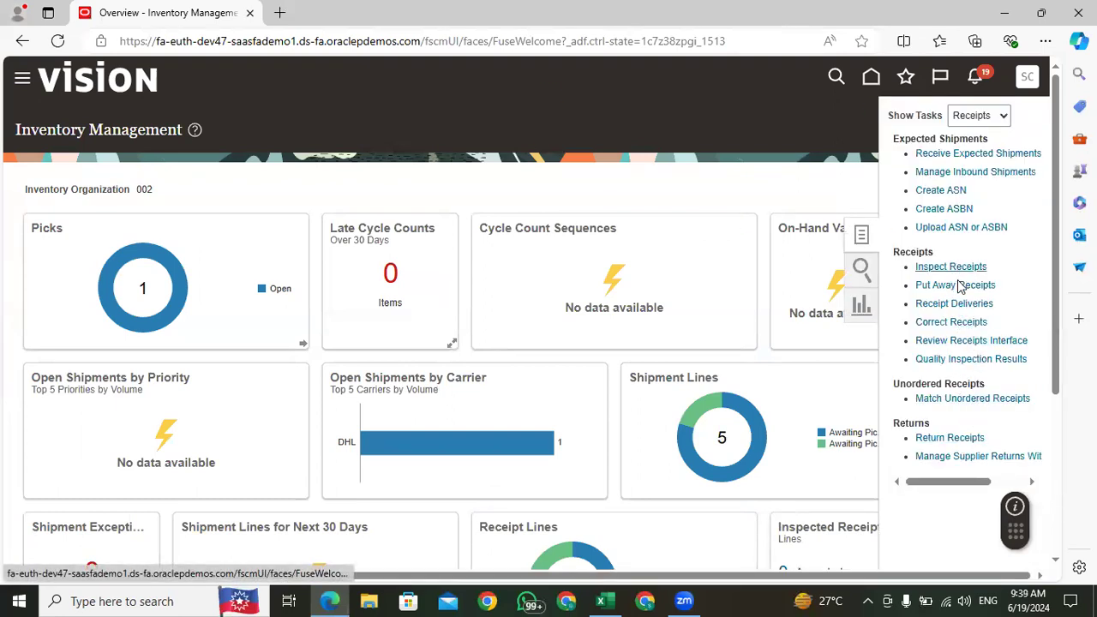
pyautogui.click(957, 285)
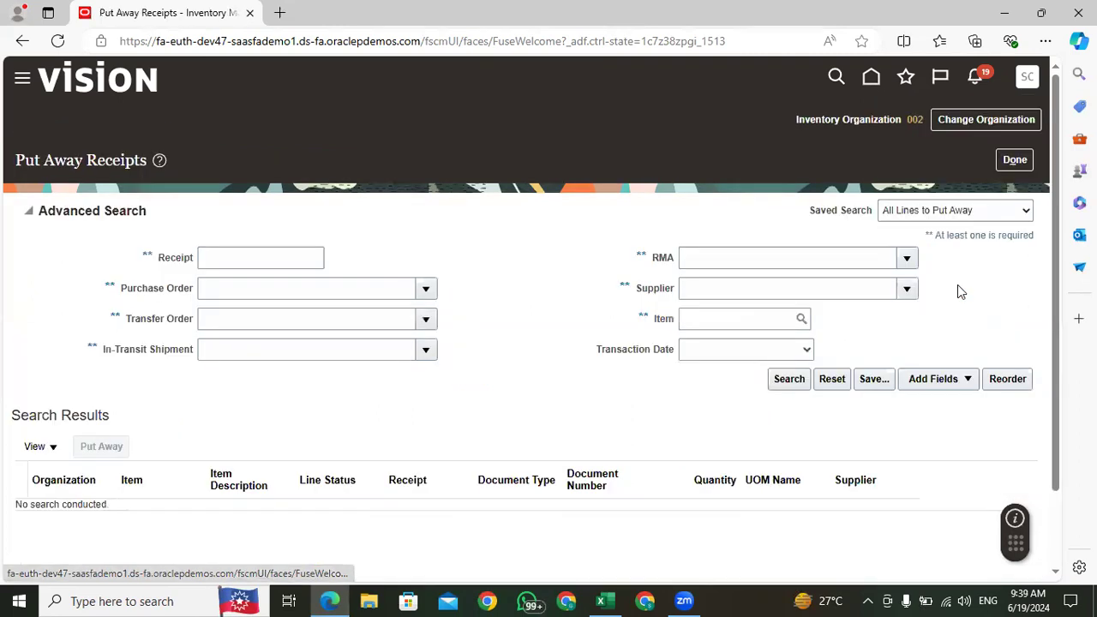
# Step: Search the lines to put away by the copied receipt number and open the matching Apple iPhone line for put-away
pyautogui.click(257, 257)
pyautogui.write('60051')
pyautogui.click(787, 380)
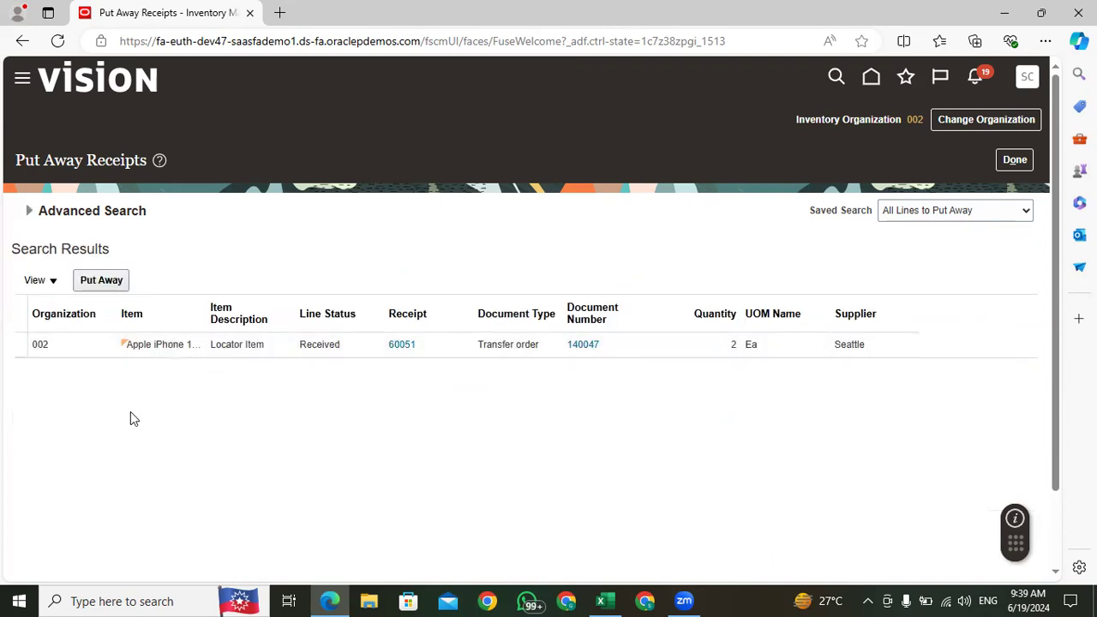
pyautogui.click(439, 346)
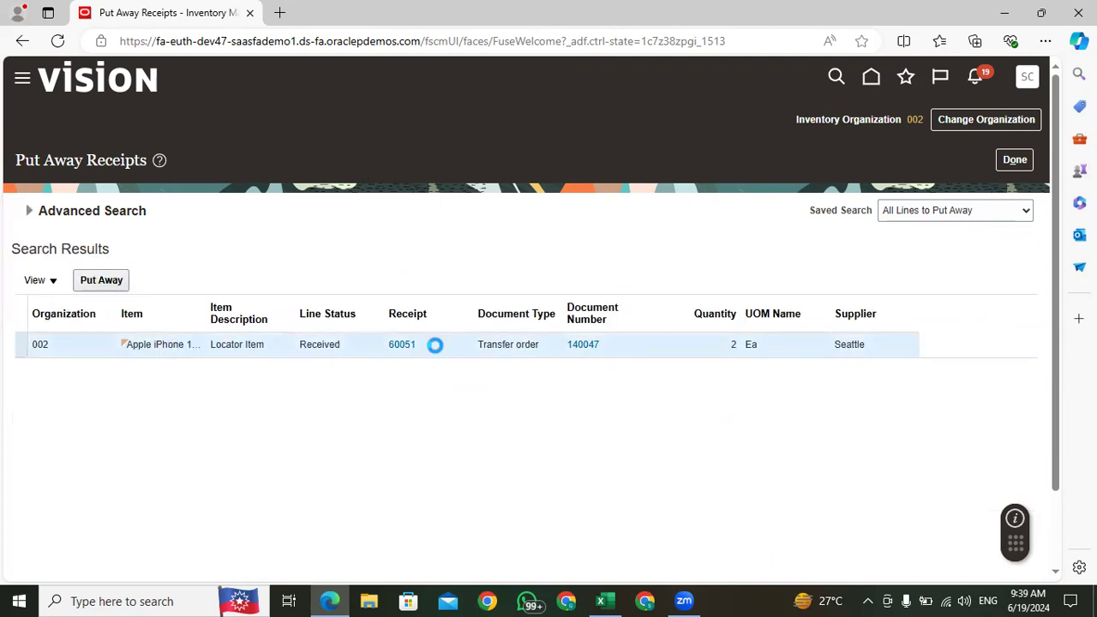
pyautogui.click(108, 280)
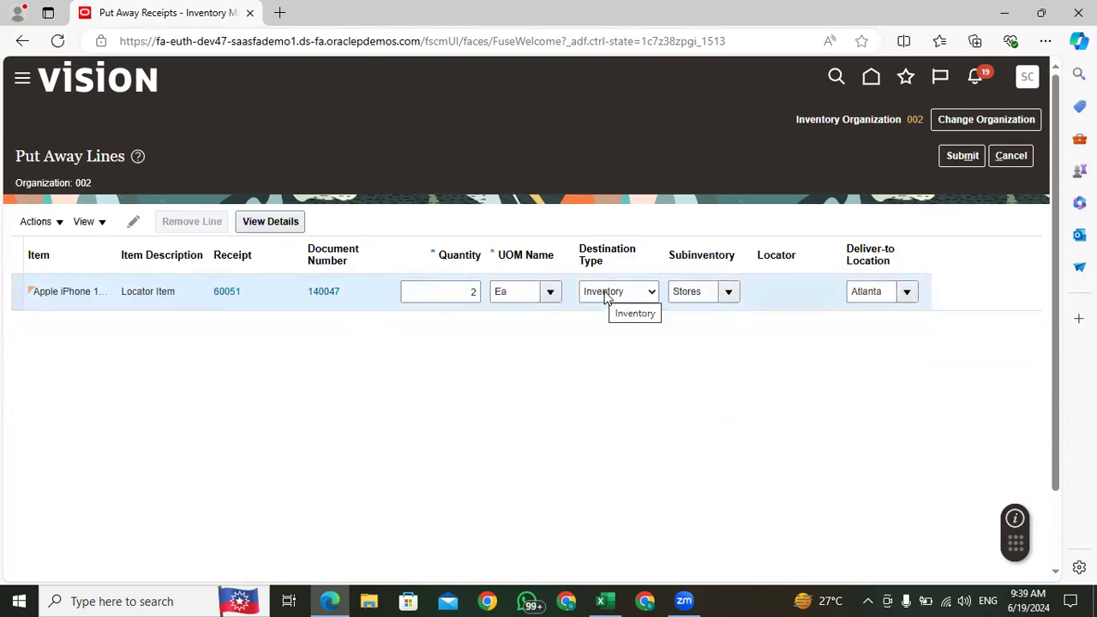
# Step: Try to submit the Apple iPhone put-away line with destination type Inventory and subinventory Stores
pyautogui.doubleClick(699, 291)
pyautogui.click(668, 394)
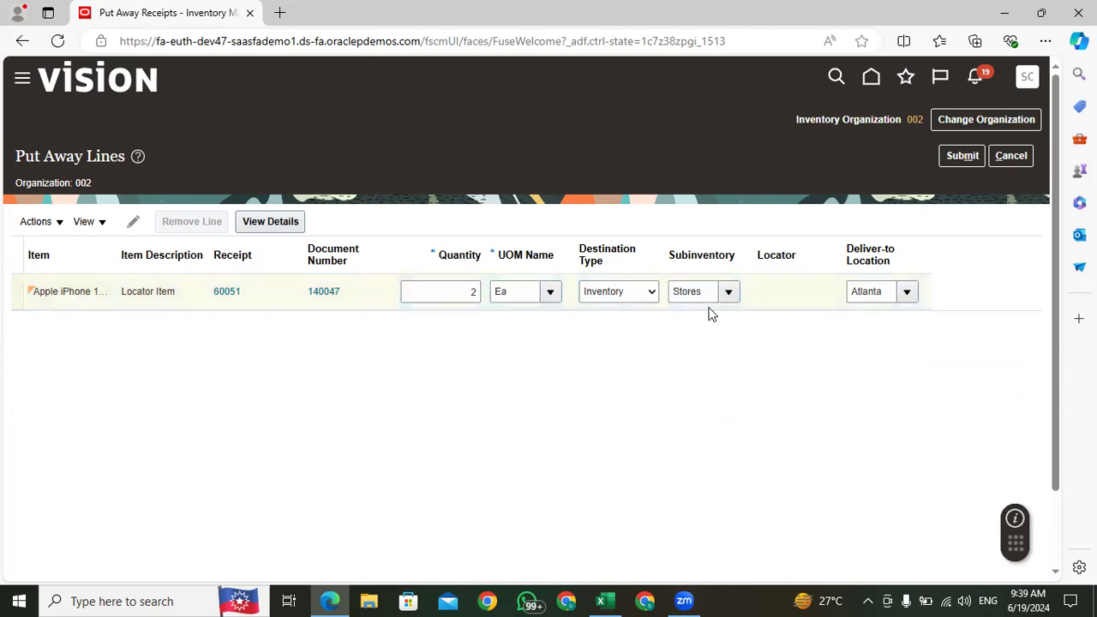
pyautogui.click(962, 157)
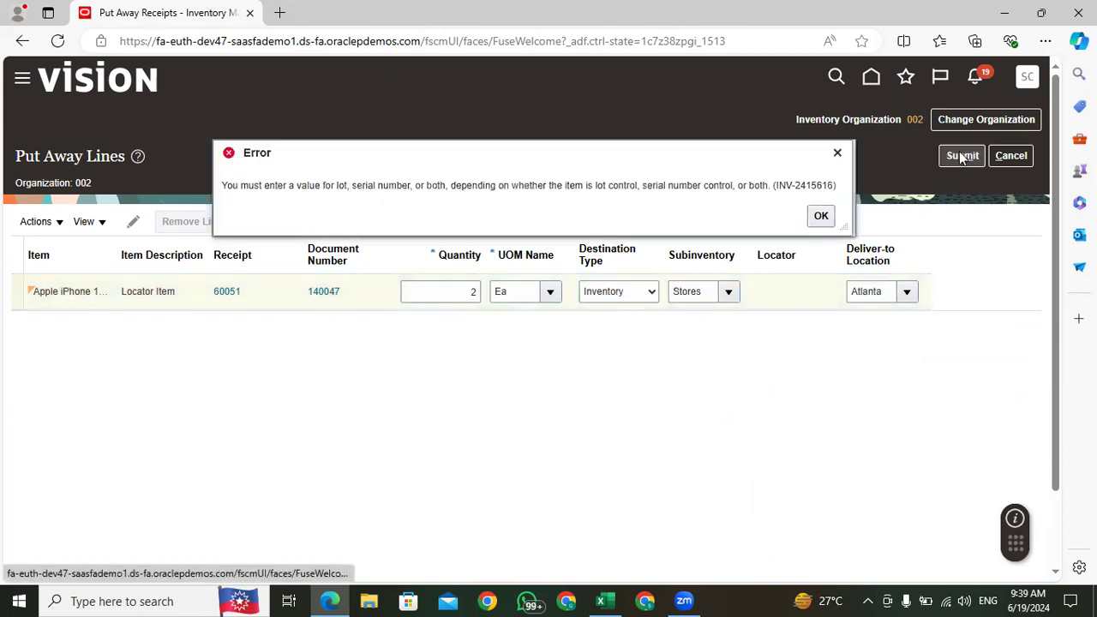
pyautogui.click(822, 217)
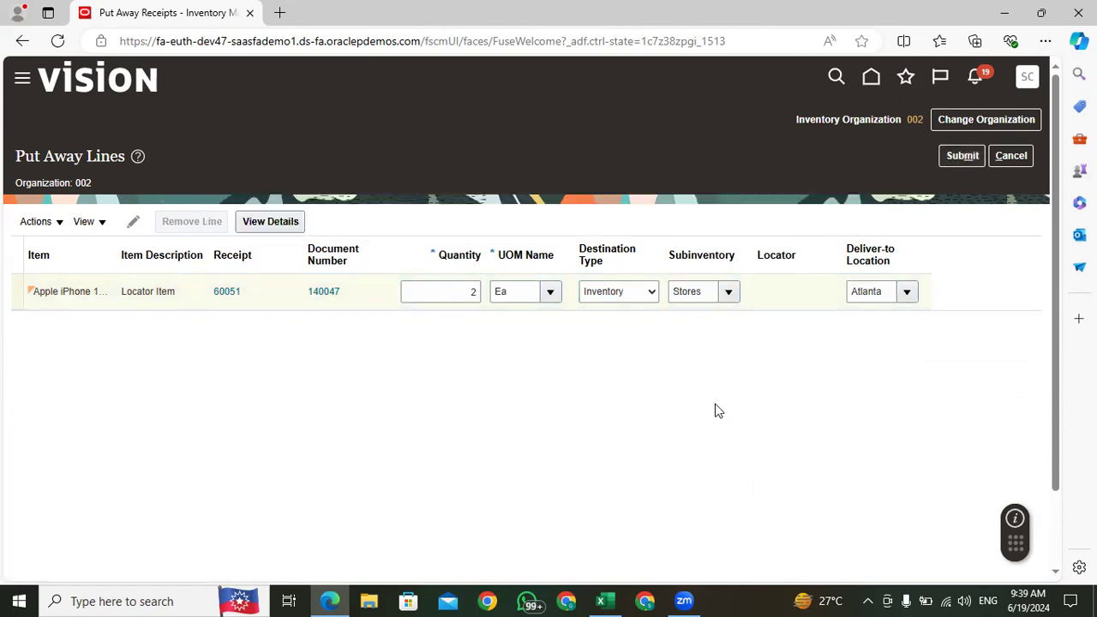
# Step: Check the Apple iPhone put-away line's details, quantity and subinventory
pyautogui.click(776, 304)
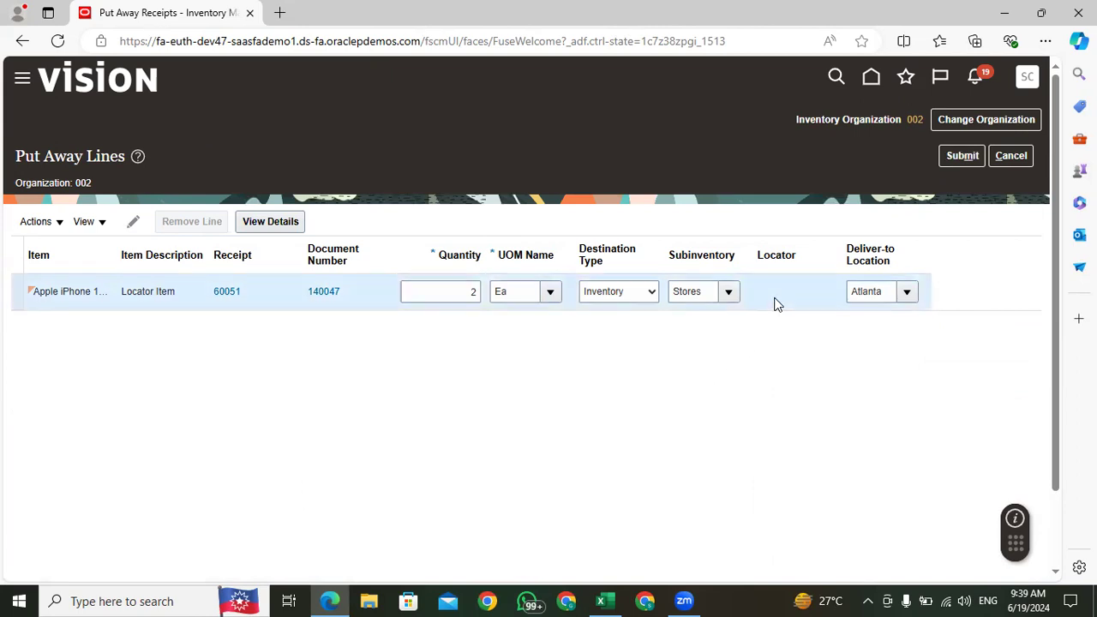
pyautogui.click(272, 224)
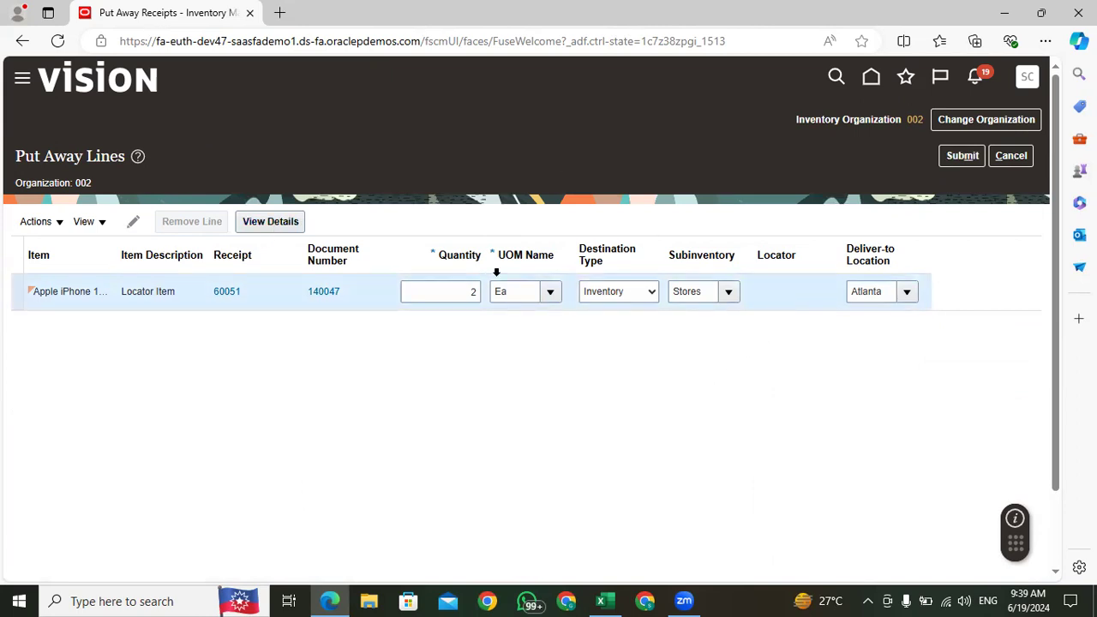
pyautogui.doubleClick(459, 297)
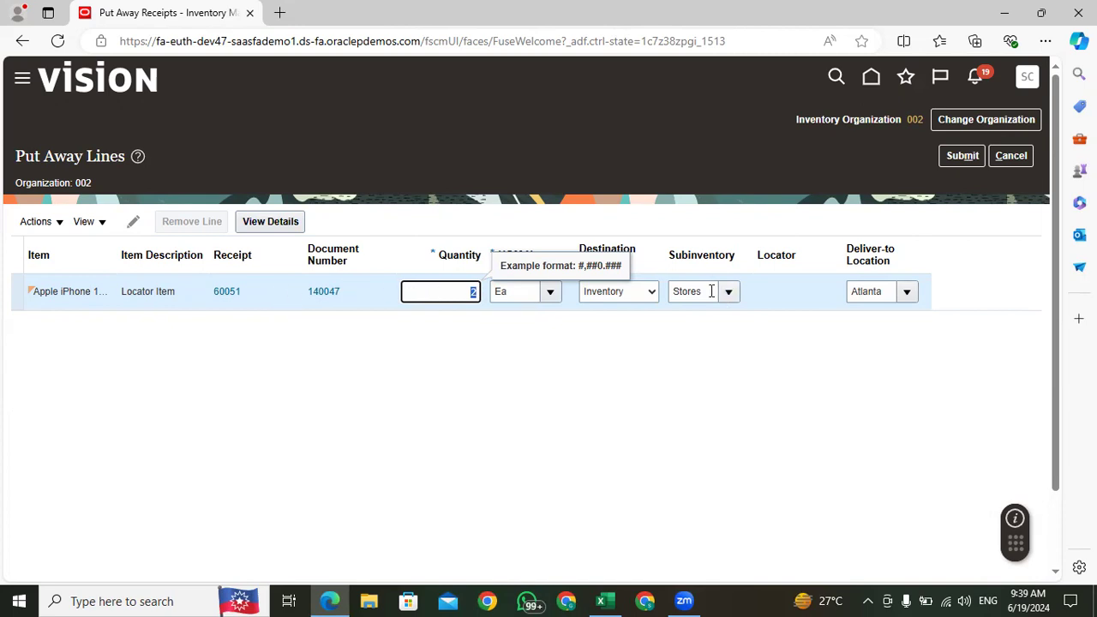
pyautogui.moveTo(700, 292); pyautogui.dragTo(660, 296)
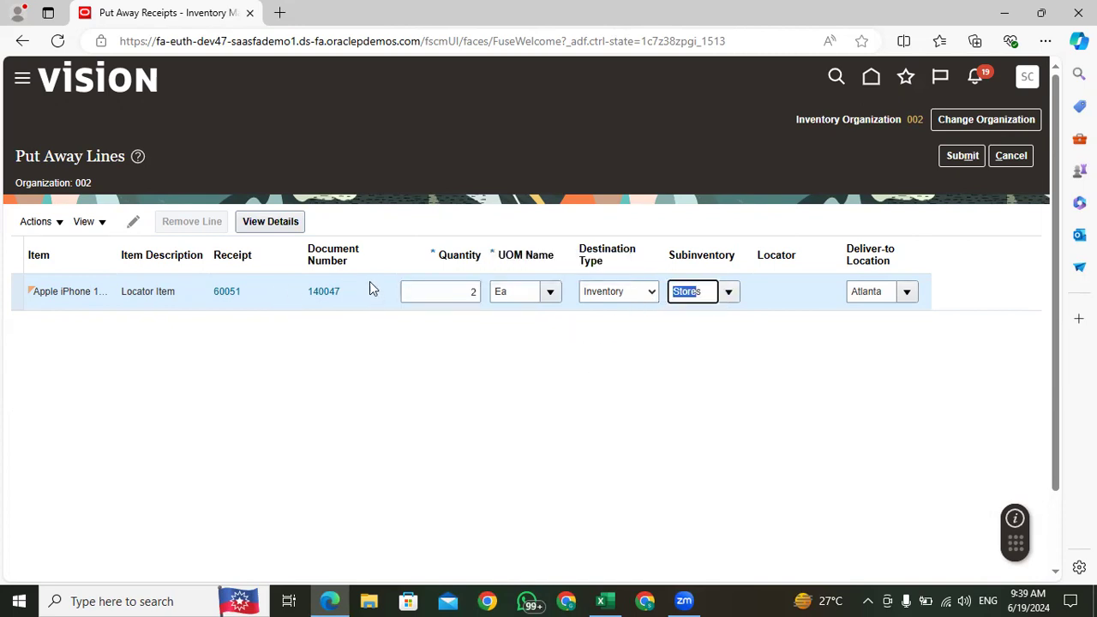
pyautogui.click(360, 355)
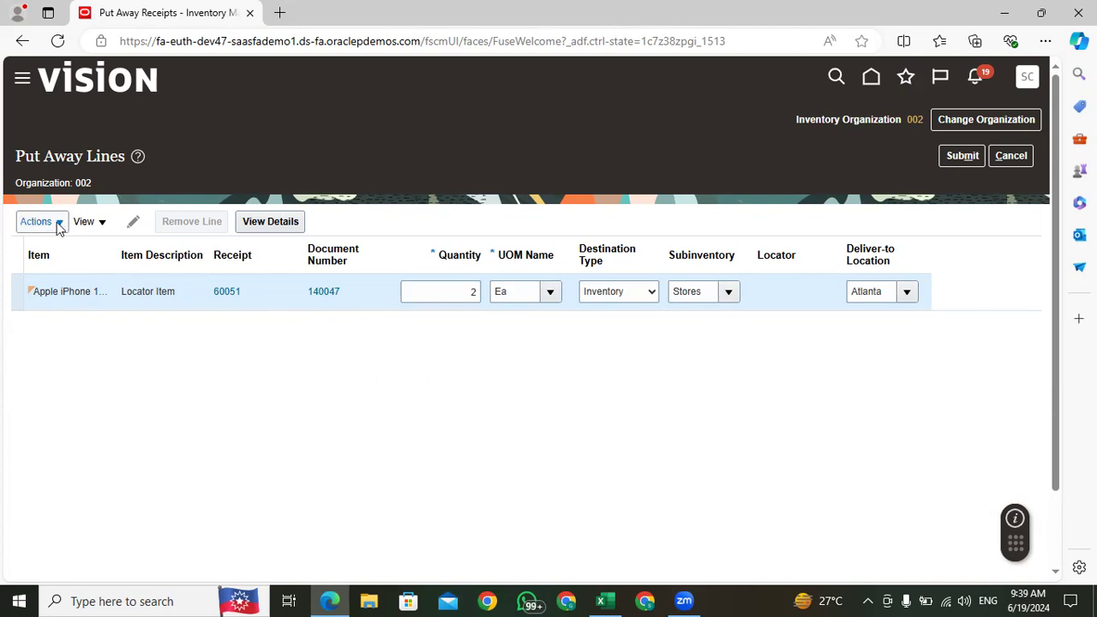
# Step: Show all columns in the put-away lines table
pyautogui.click(86, 221)
pyautogui.moveTo(137, 276)
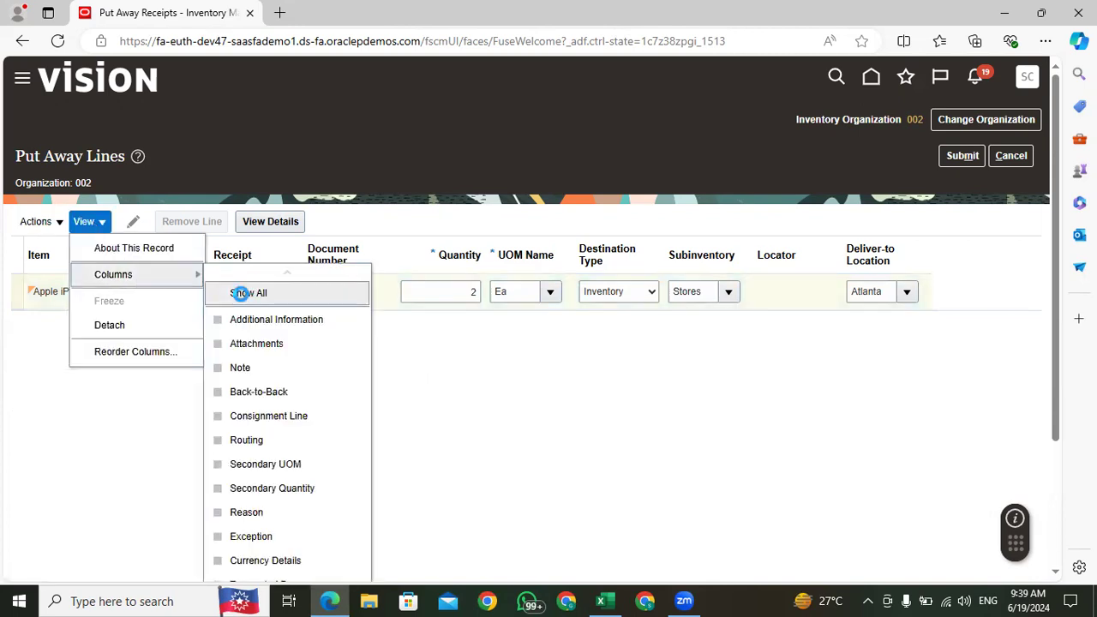
pyautogui.click(240, 293)
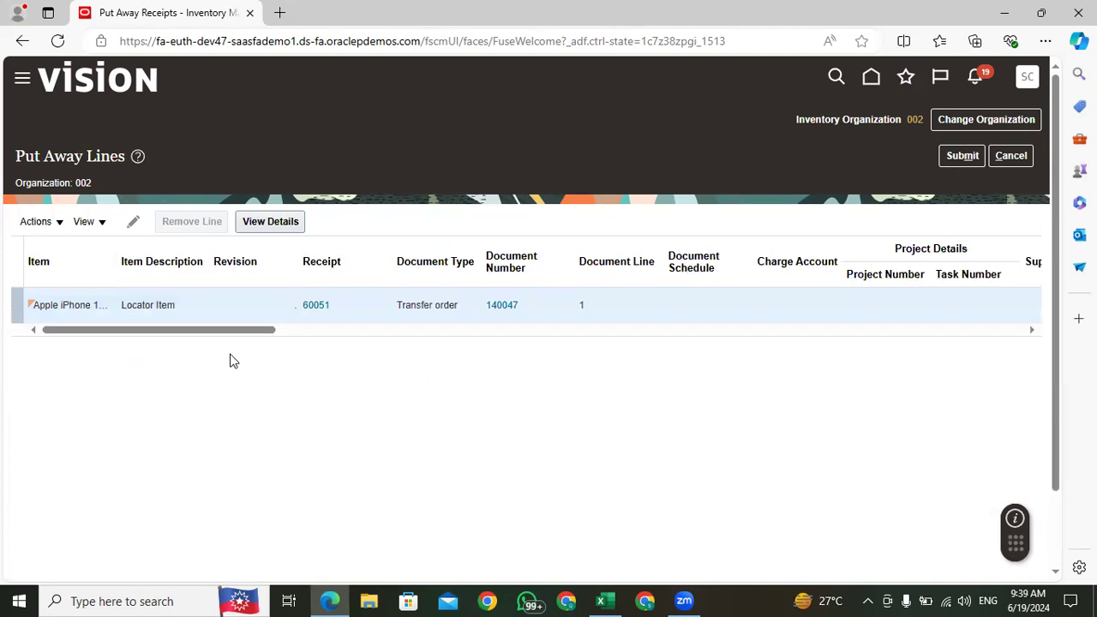
# Step: Search the available serial numbers and set the line's From Serial Number to APPLE-18-100000
pyautogui.moveTo(223, 333); pyautogui.dragTo(798, 340)
pyautogui.click(508, 305)
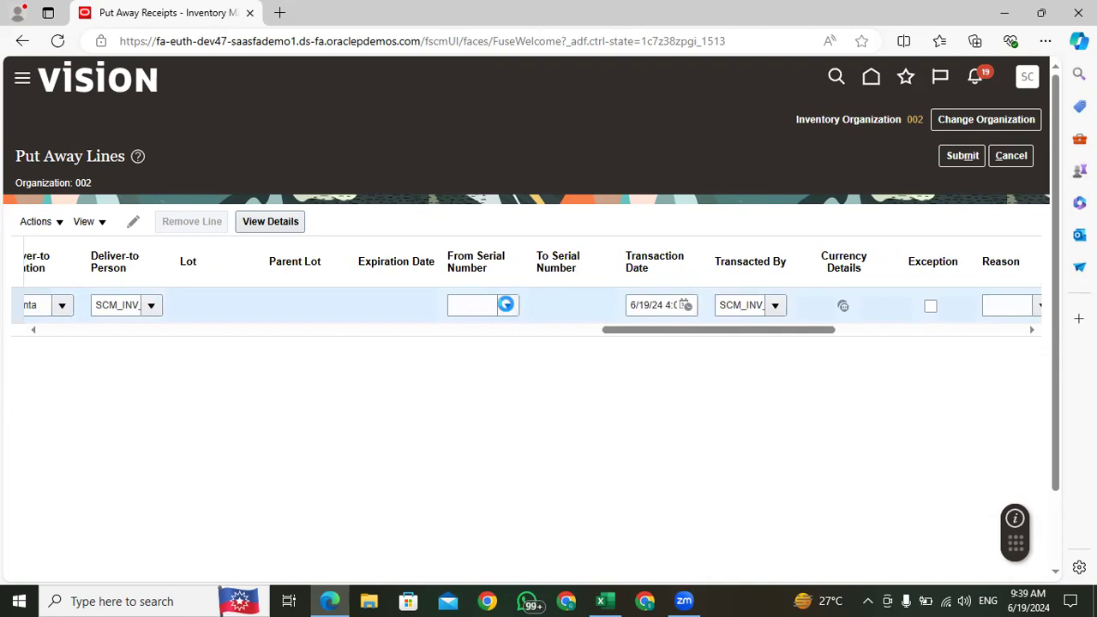
pyautogui.click(473, 333)
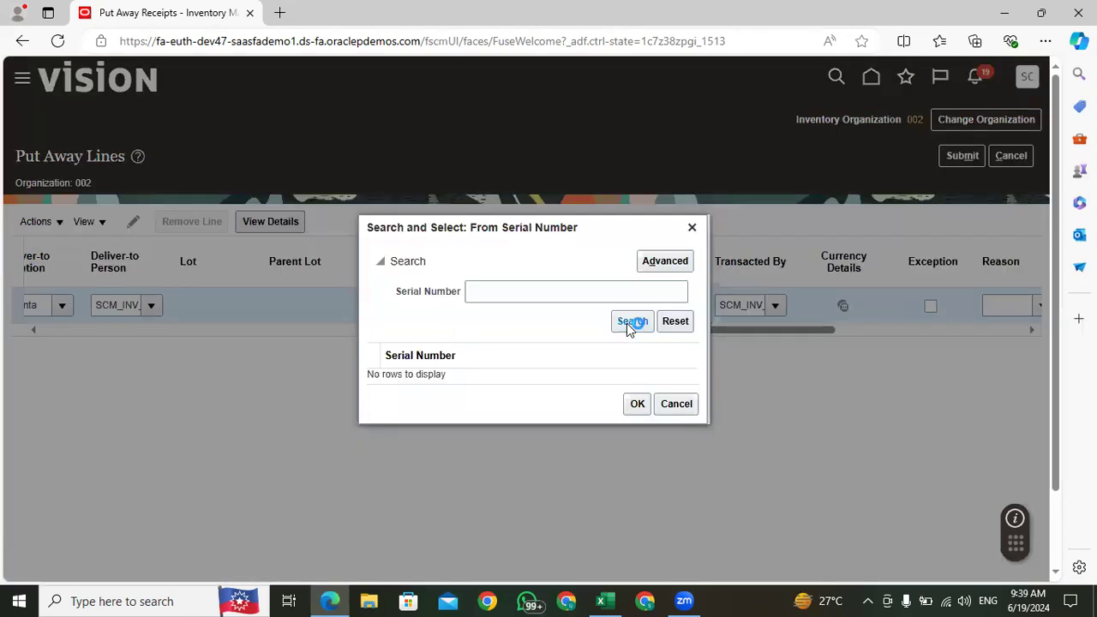
pyautogui.click(632, 322)
pyautogui.click(492, 361)
pyautogui.click(636, 429)
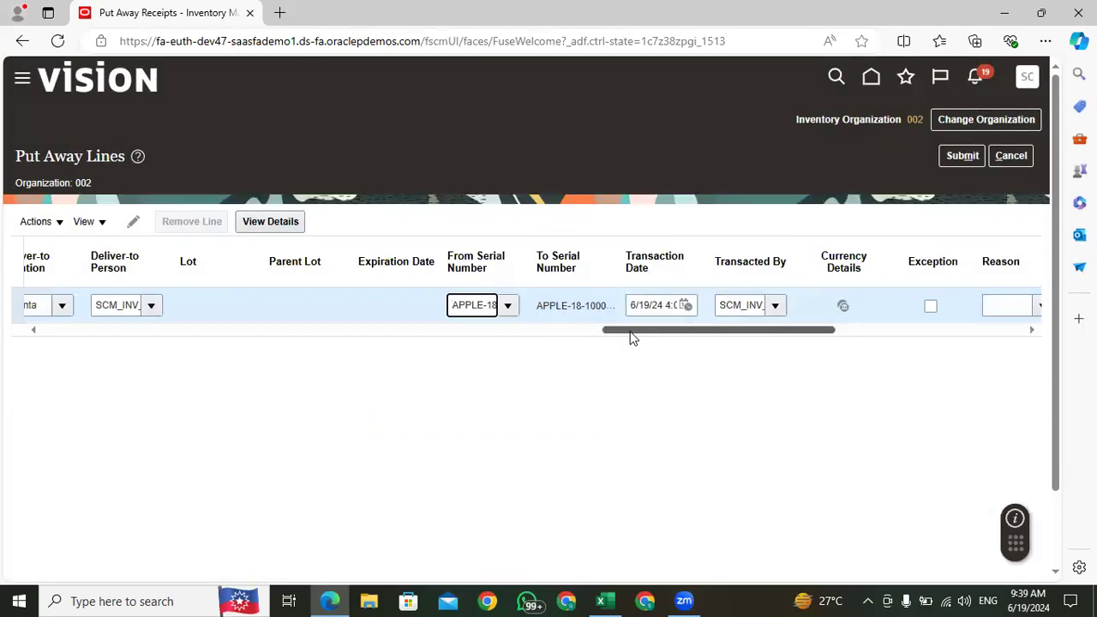
# Step: Review the line's subinventory and serial range, submit the put-away and leave Put Away Receipts
pyautogui.moveTo(635, 336); pyautogui.dragTo(668, 338)
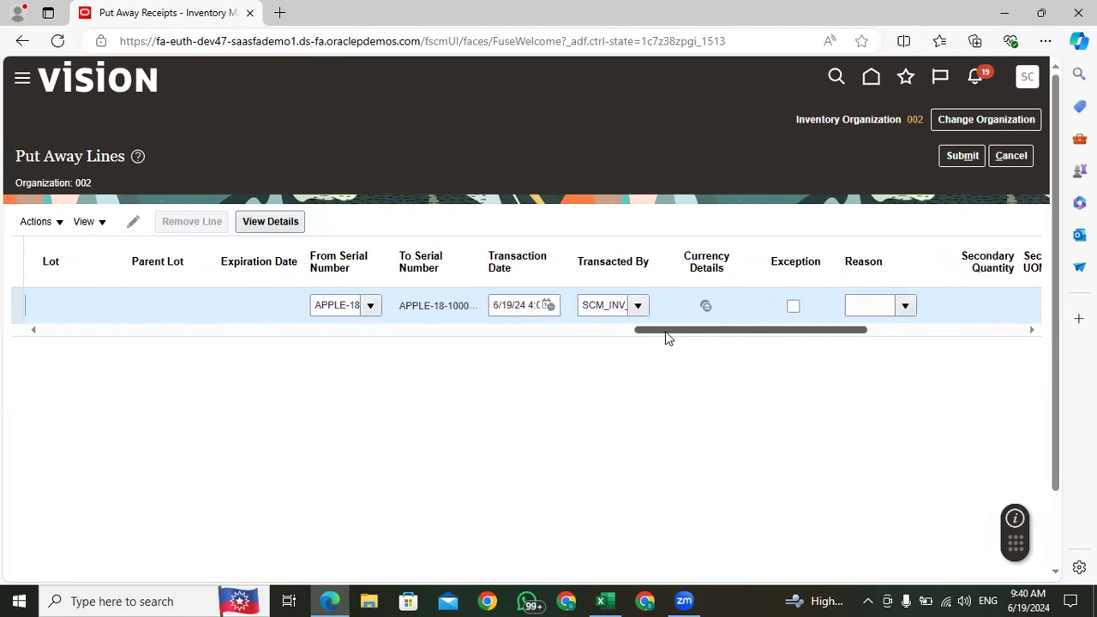
pyautogui.moveTo(666, 333); pyautogui.dragTo(577, 338)
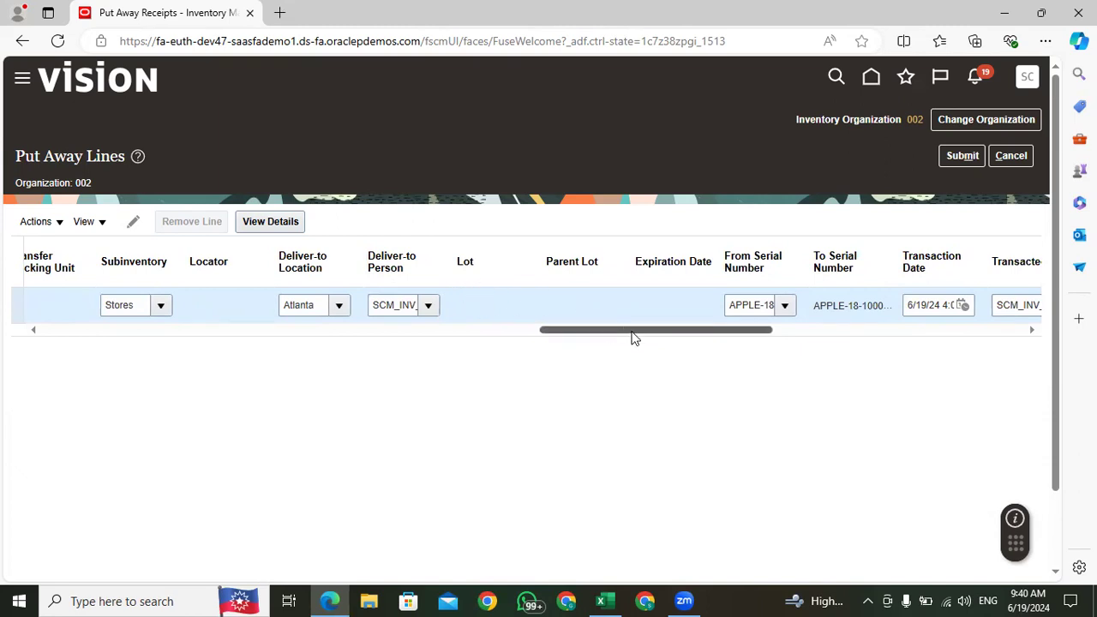
pyautogui.moveTo(632, 335); pyautogui.dragTo(565, 336)
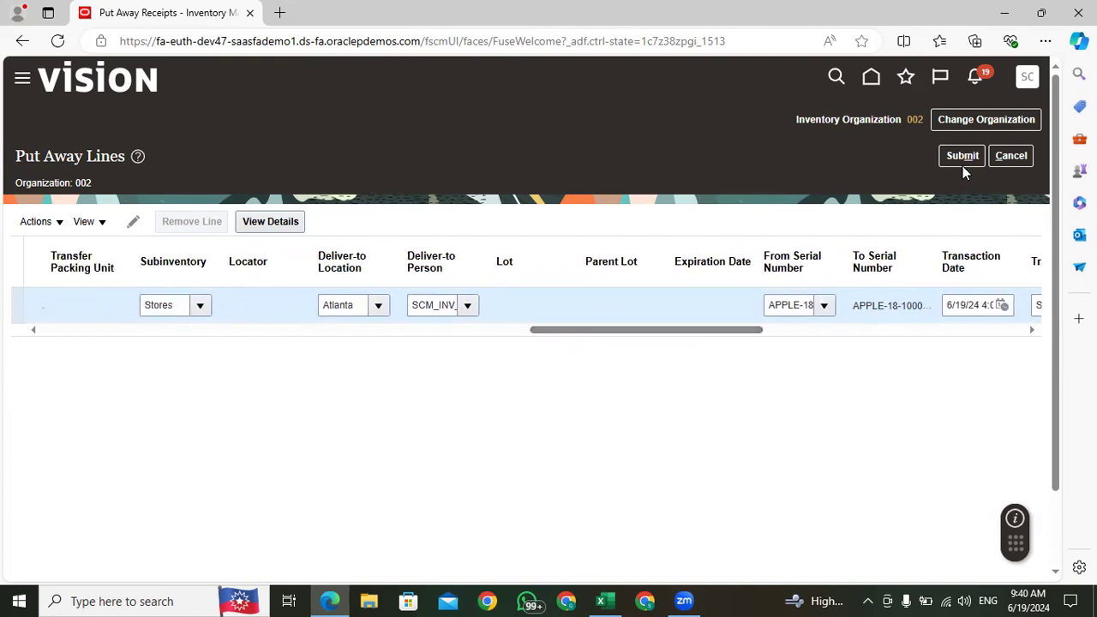
pyautogui.moveTo(713, 331); pyautogui.dragTo(818, 336)
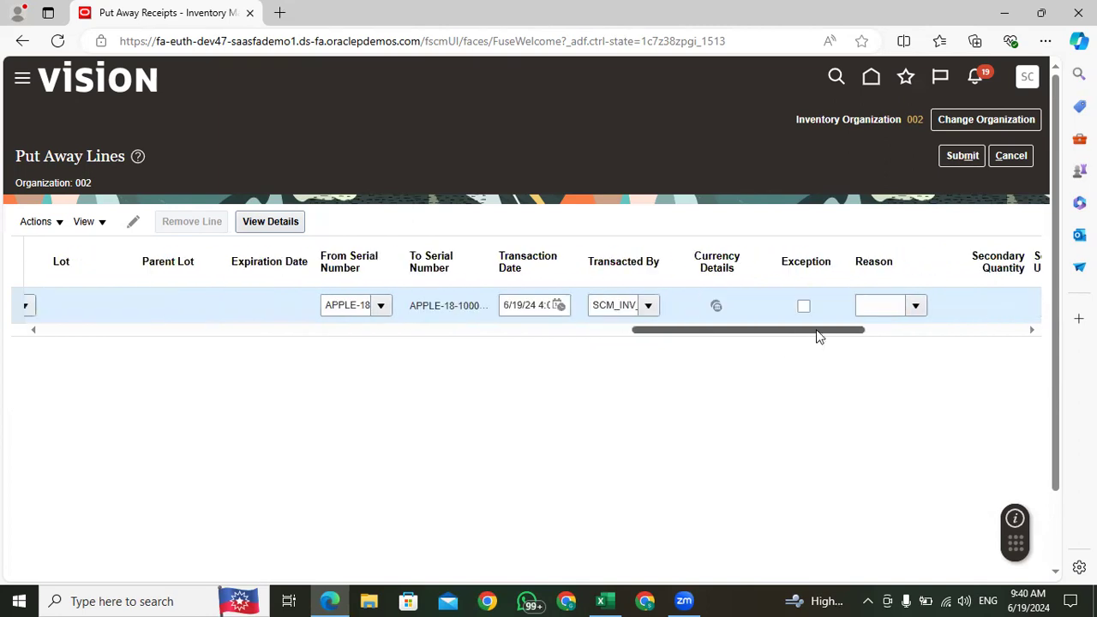
pyautogui.click(962, 159)
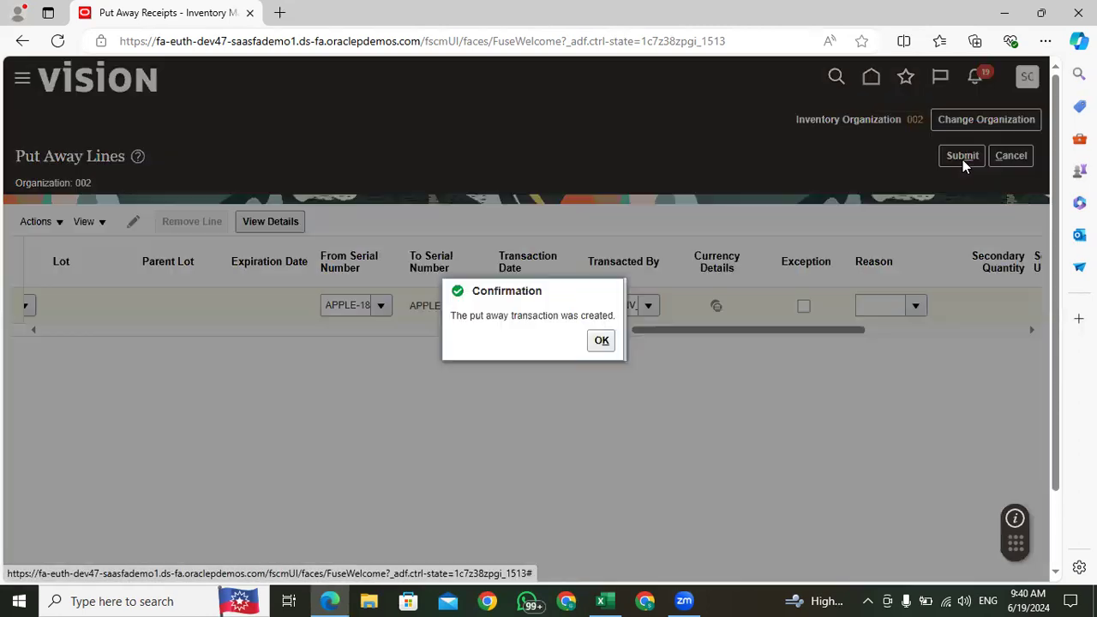
pyautogui.click(603, 342)
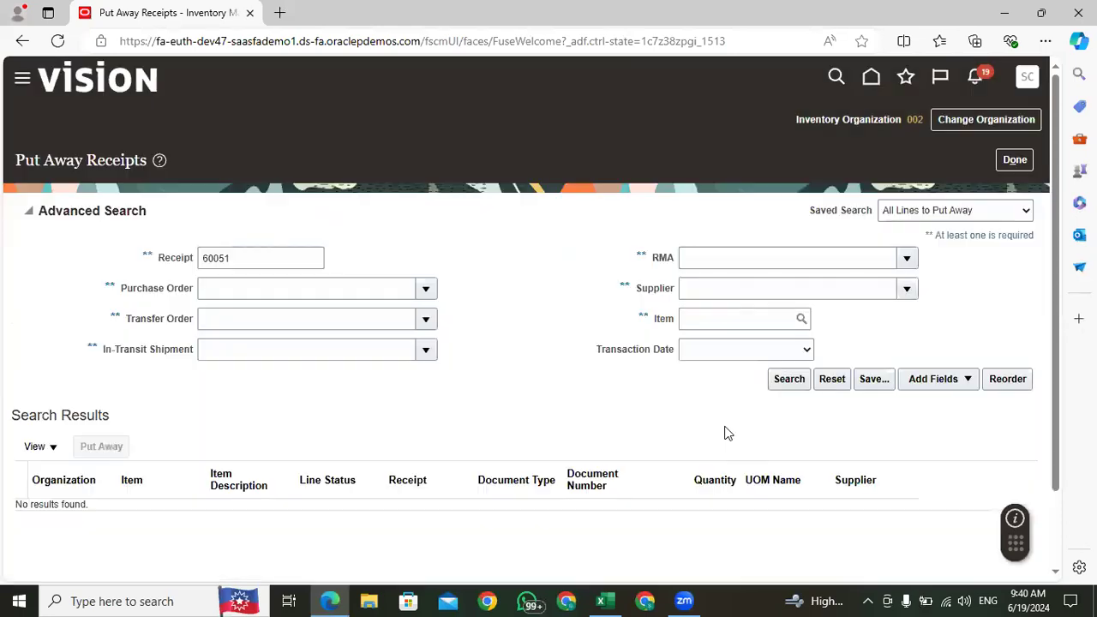
pyautogui.click(1013, 162)
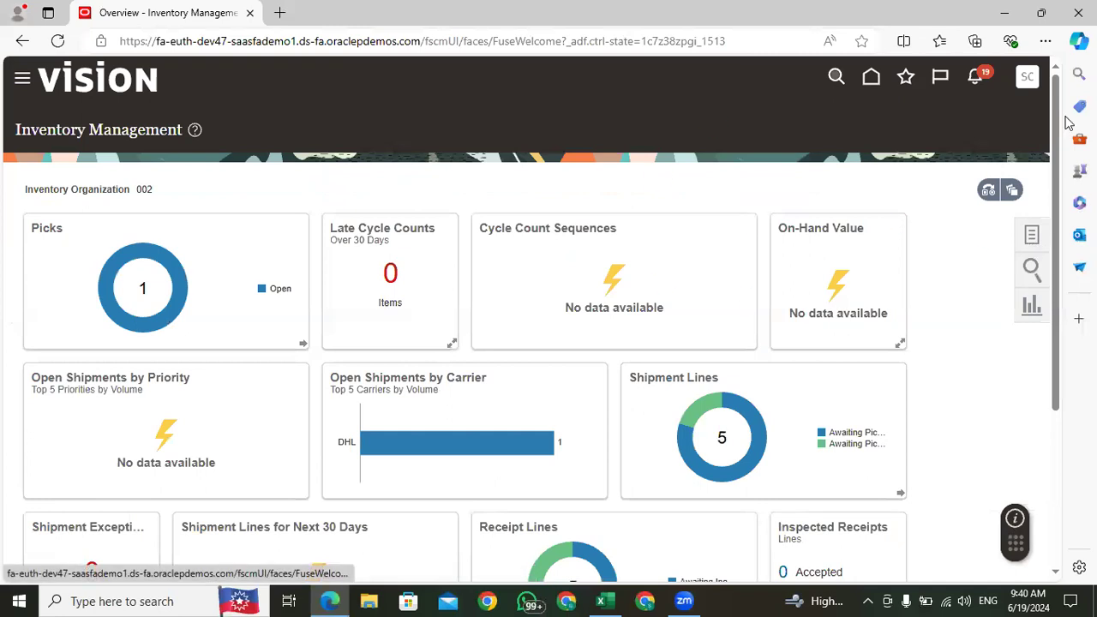
# Step: Open Manage Item Quantities from the Inventory tasks
pyautogui.click(1031, 234)
pyautogui.click(980, 116)
pyautogui.click(981, 139)
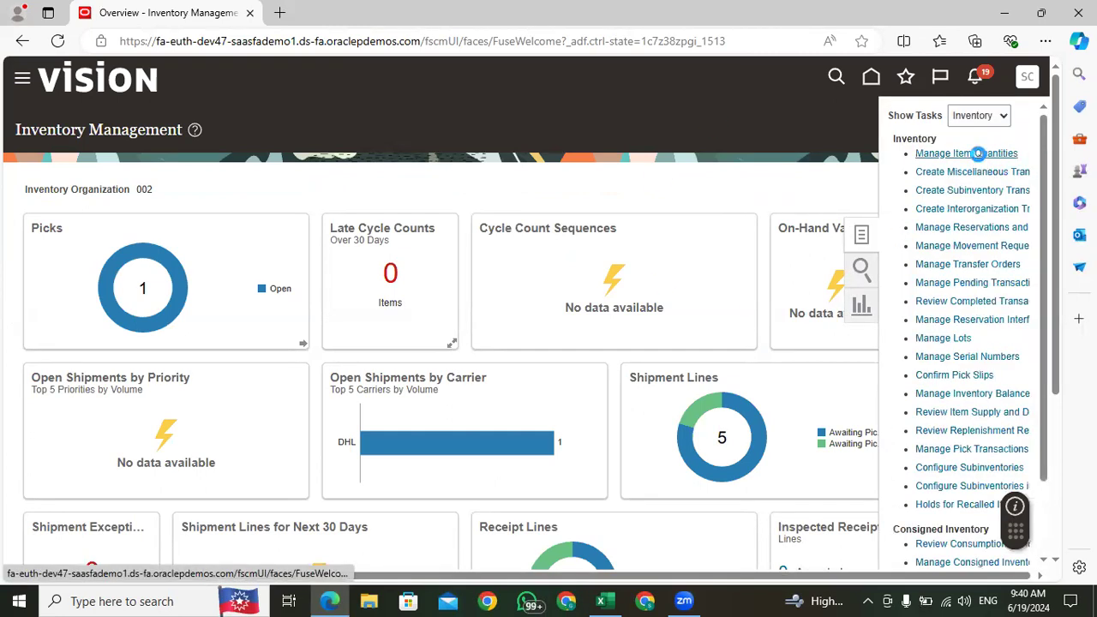
pyautogui.click(978, 154)
# Step: Search organization 002 for the Apple iPhone 15 Pro Max (256 GB) - Black Titanium quantities, including Receiving and Inbound
pyautogui.click(591, 320)
pyautogui.click(591, 352)
pyautogui.click(197, 260)
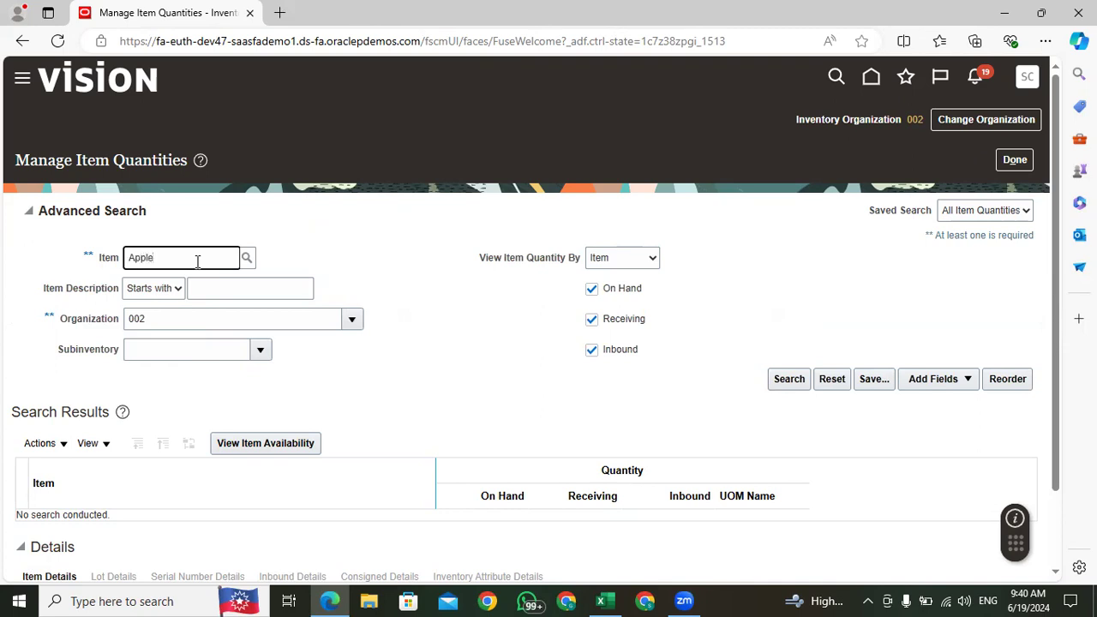
pyautogui.write('Apple')
pyautogui.click(199, 280)
pyautogui.click(791, 386)
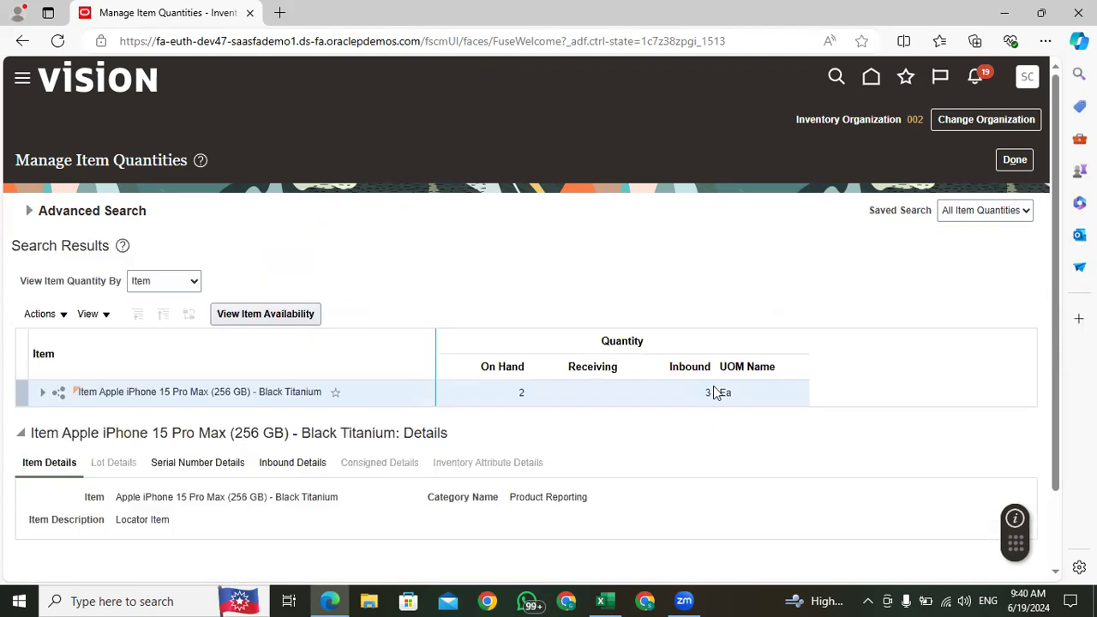
# Step: Expand the iPhone item down to subinventory Stores and check its on-hand and inbound quantities
pyautogui.doubleClick(522, 393)
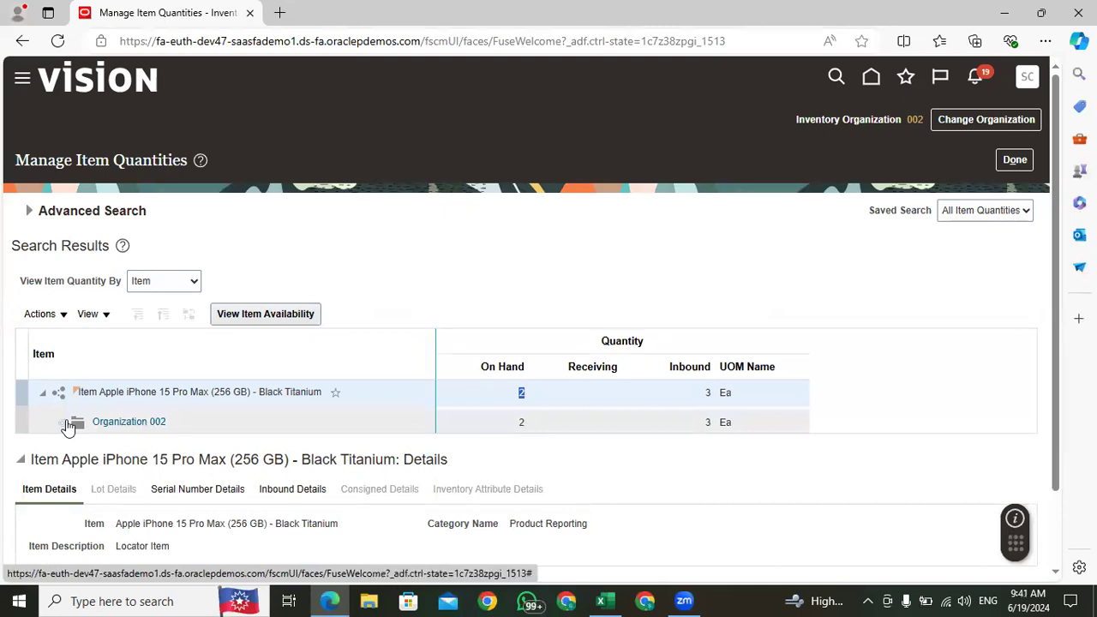
pyautogui.click(129, 424)
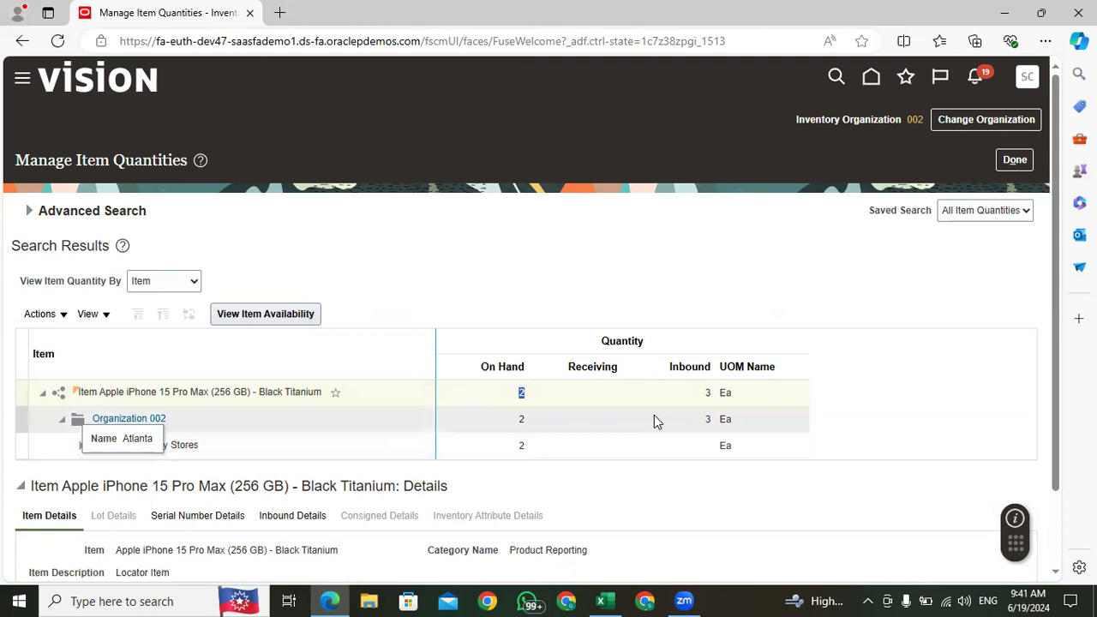
pyautogui.click(443, 261)
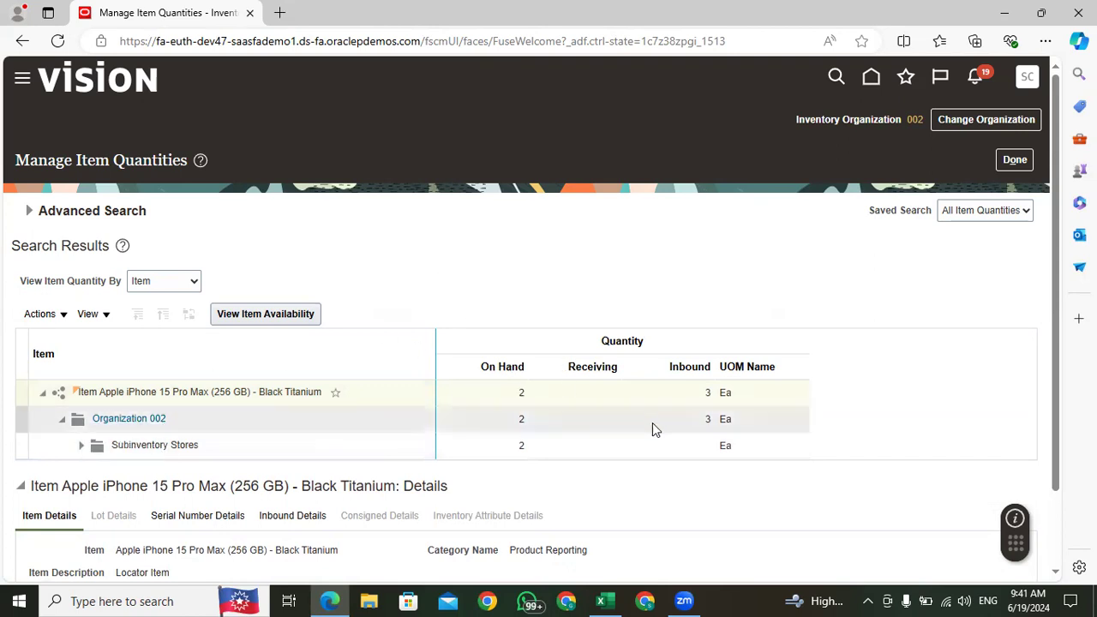
pyautogui.doubleClick(709, 394)
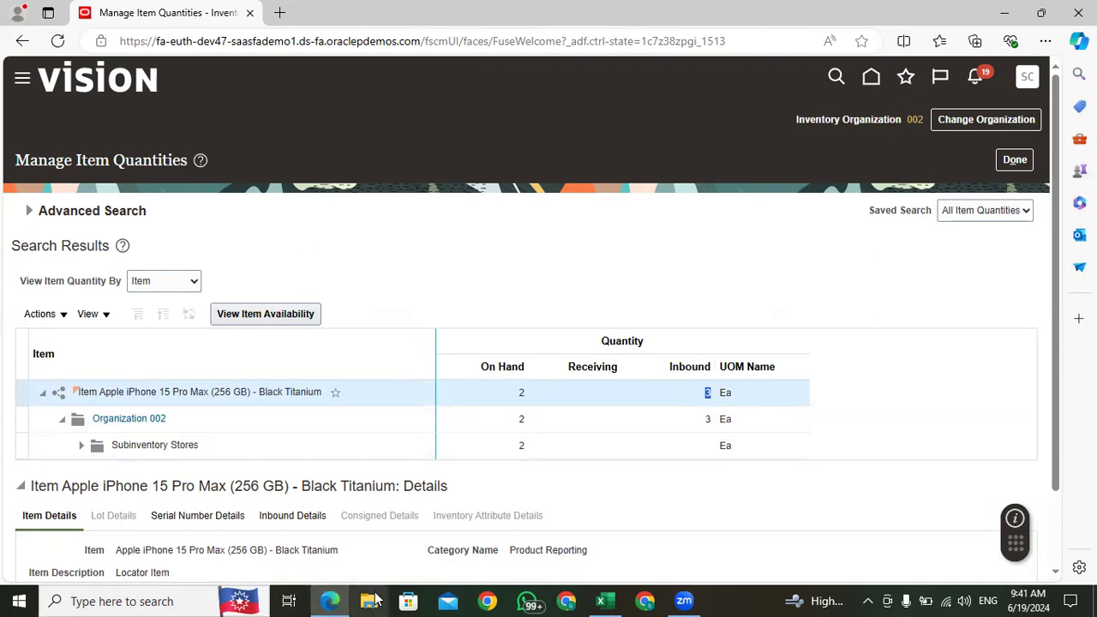
pyautogui.click(509, 271)
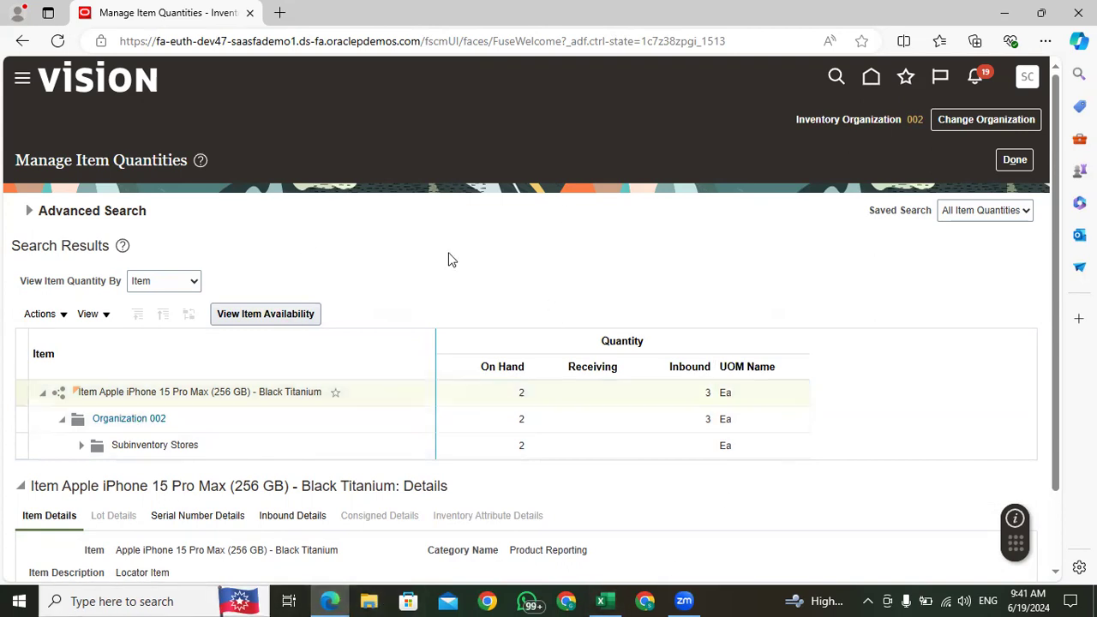
# Step: View the iPhone item's serial number details and leave Manage Item Quantities
pyautogui.scroll(-2, 449, 253)
pyautogui.click(209, 429)
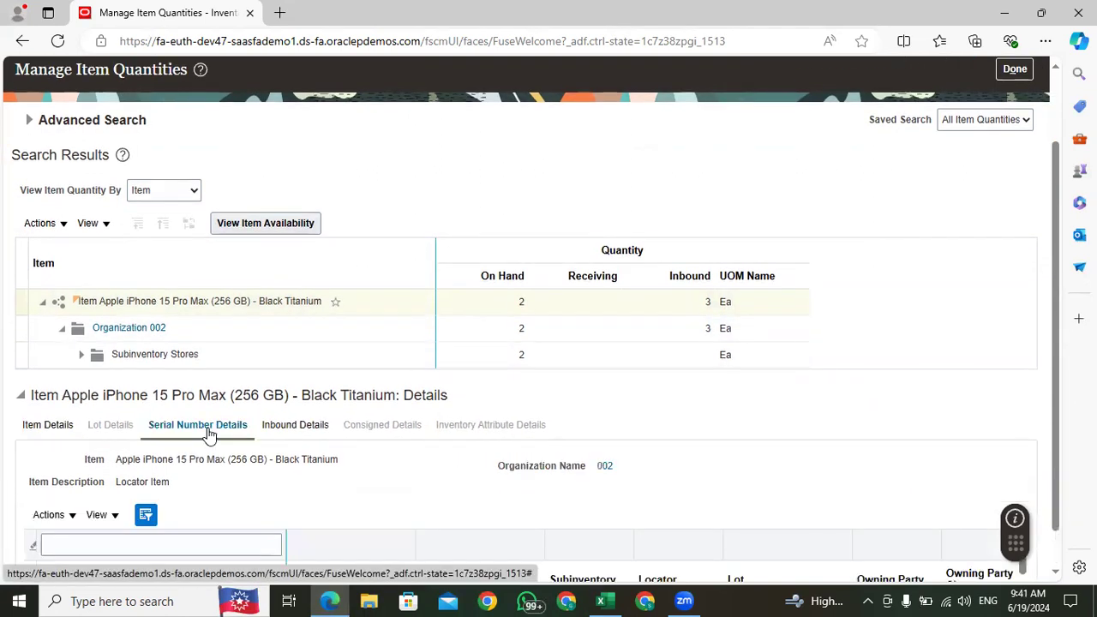
pyautogui.scroll(-1, 410, 443)
pyautogui.scroll(3, 398, 448)
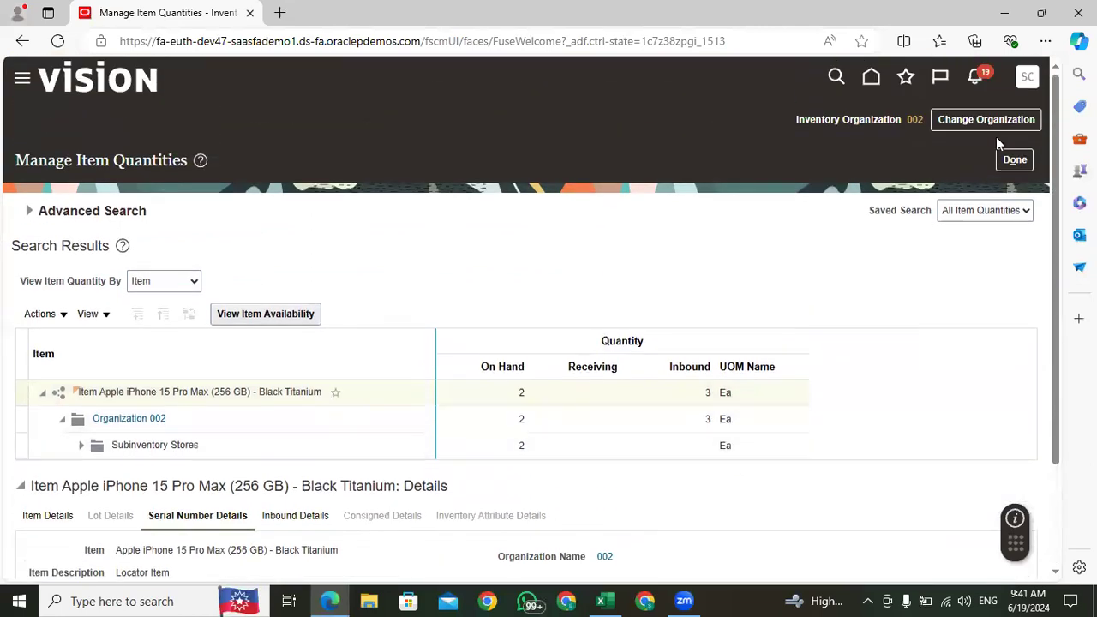
pyautogui.click(1012, 163)
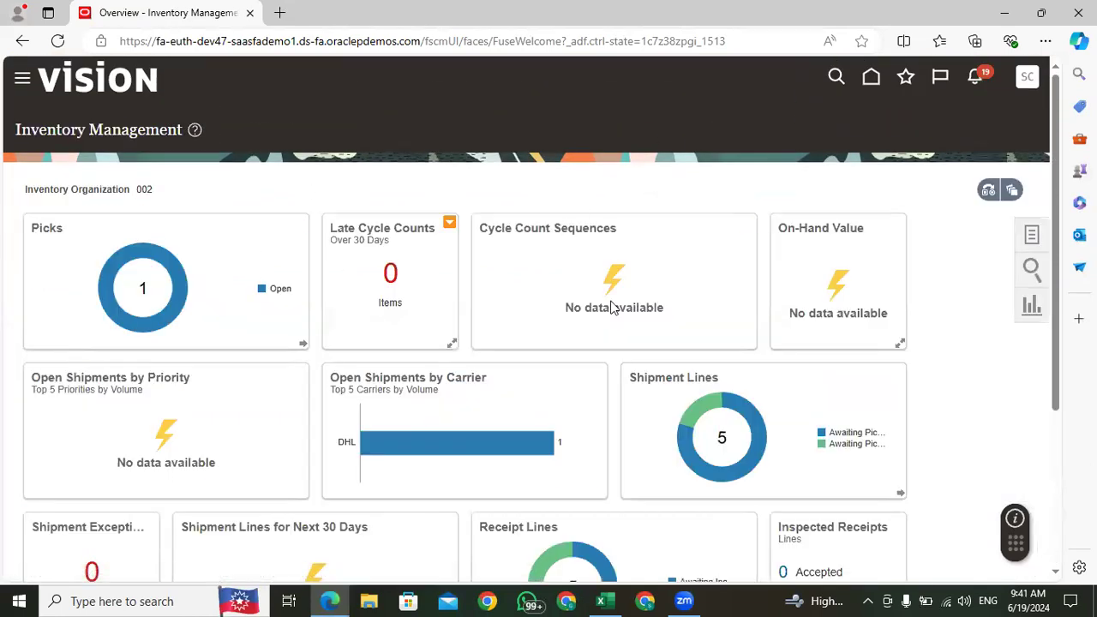
# Step: Switch to the Excel training sheet and review the transfer order's execution process and setup steps in column C
pyautogui.click(601, 601)
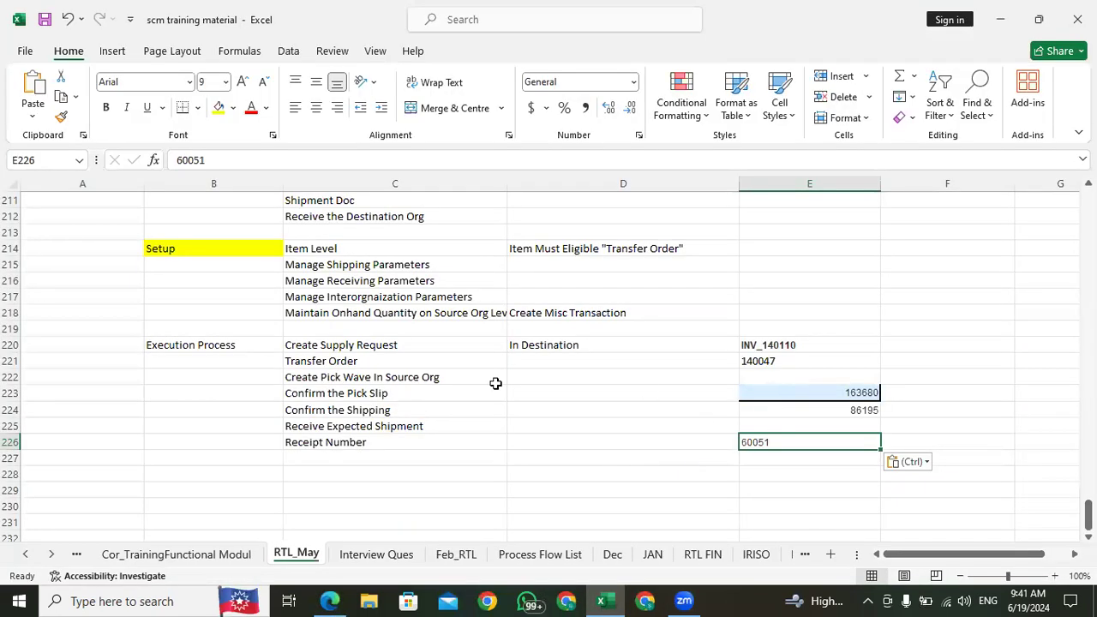
pyautogui.click(334, 347)
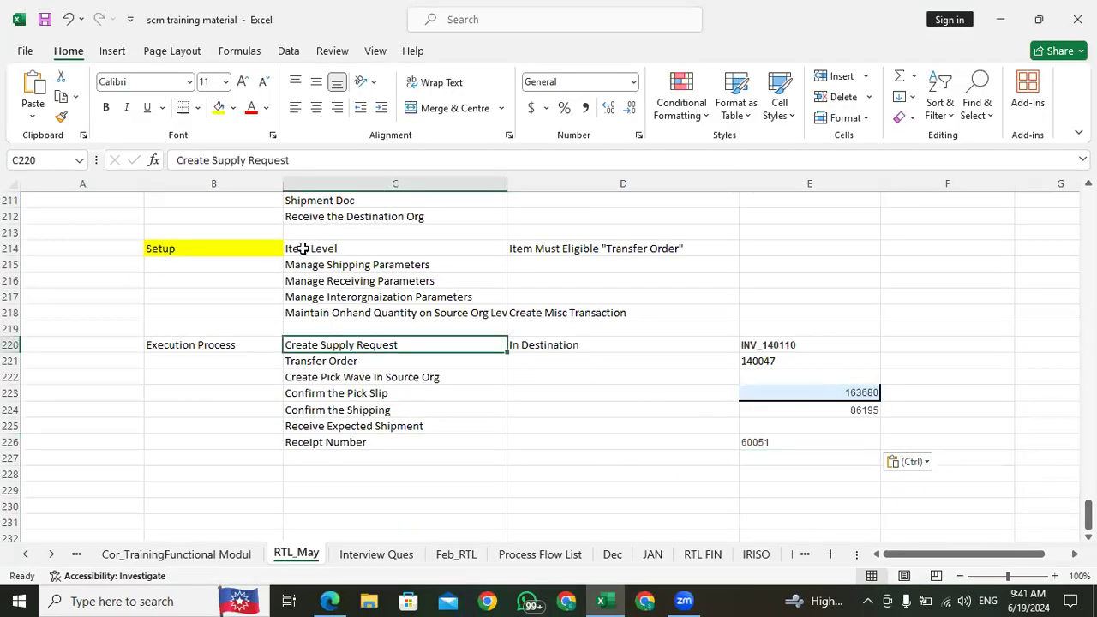
pyautogui.click(303, 248)
pyautogui.scroll(5, 267, 338)
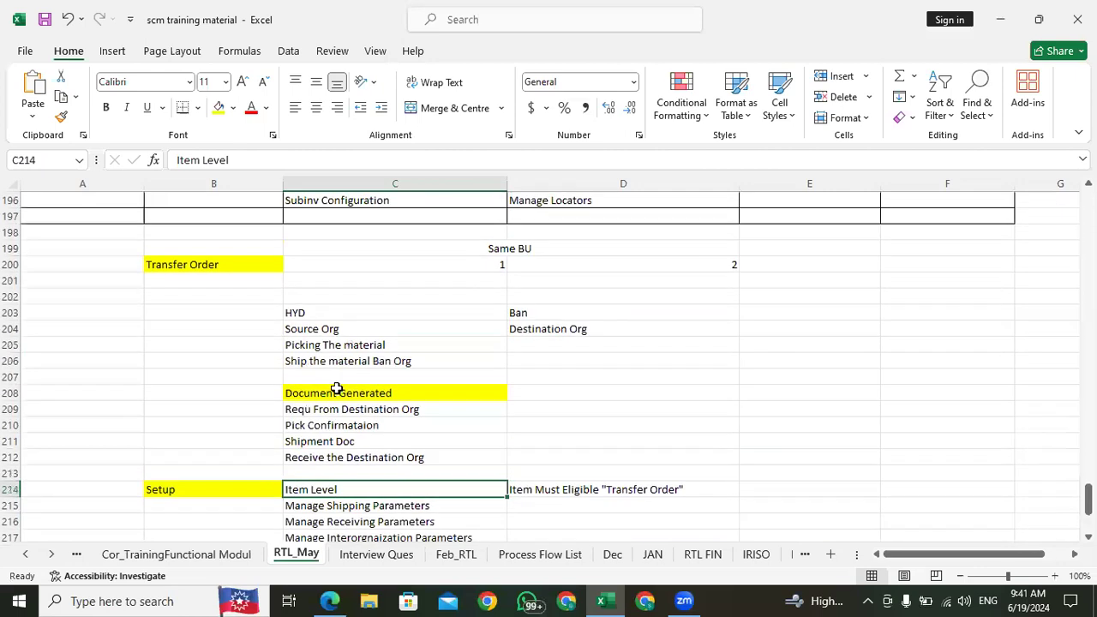
pyautogui.scroll(-5, 337, 390)
pyautogui.click(322, 266)
pyautogui.click(363, 281)
pyautogui.click(363, 296)
pyautogui.click(359, 315)
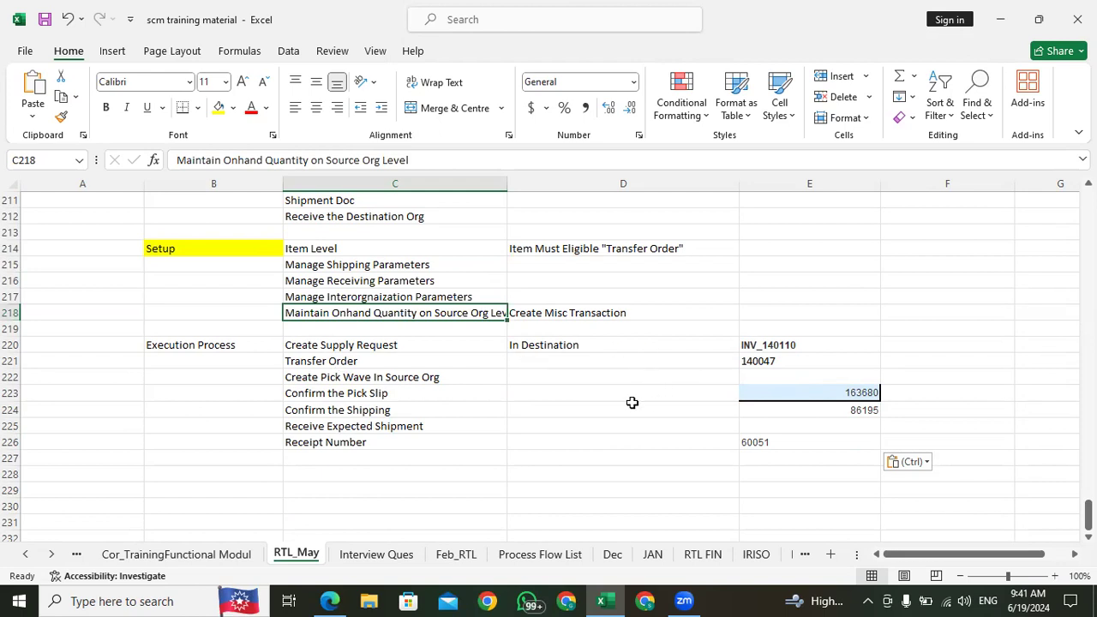
# Step: Review the Create Supply Request and Transfer Order rows of the execution process in column C
pyautogui.click(355, 346)
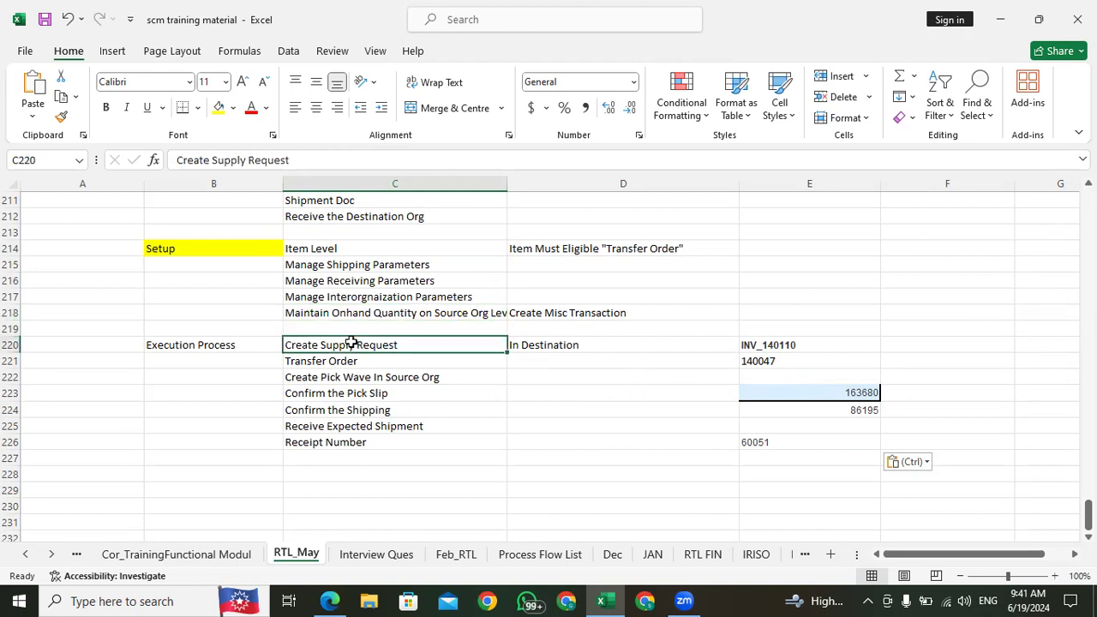
pyautogui.click(541, 346)
pyautogui.click(350, 348)
pyautogui.click(335, 363)
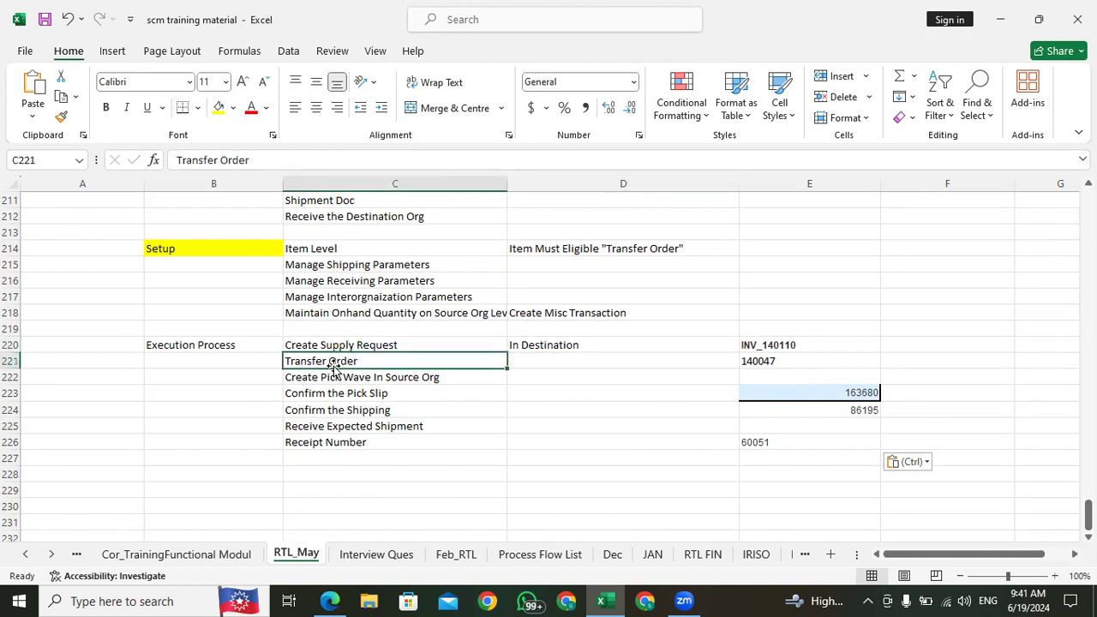
pyautogui.click(332, 344)
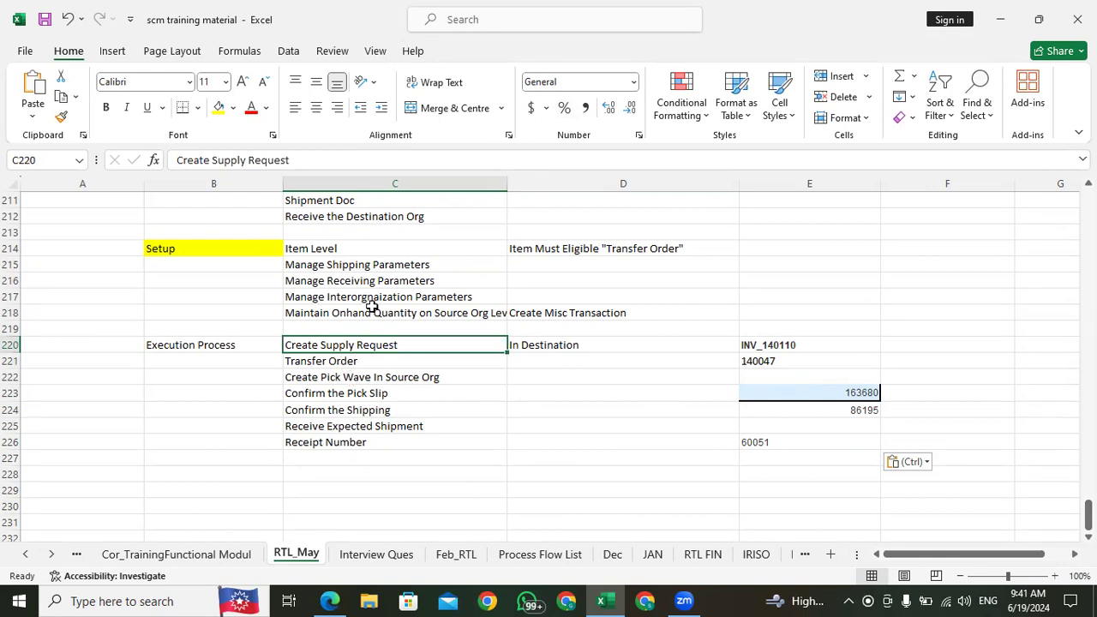
# Step: Apply all borders to the transfer order notes in the range B199:E229
pyautogui.scroll(5, 182, 266)
pyautogui.click(183, 265)
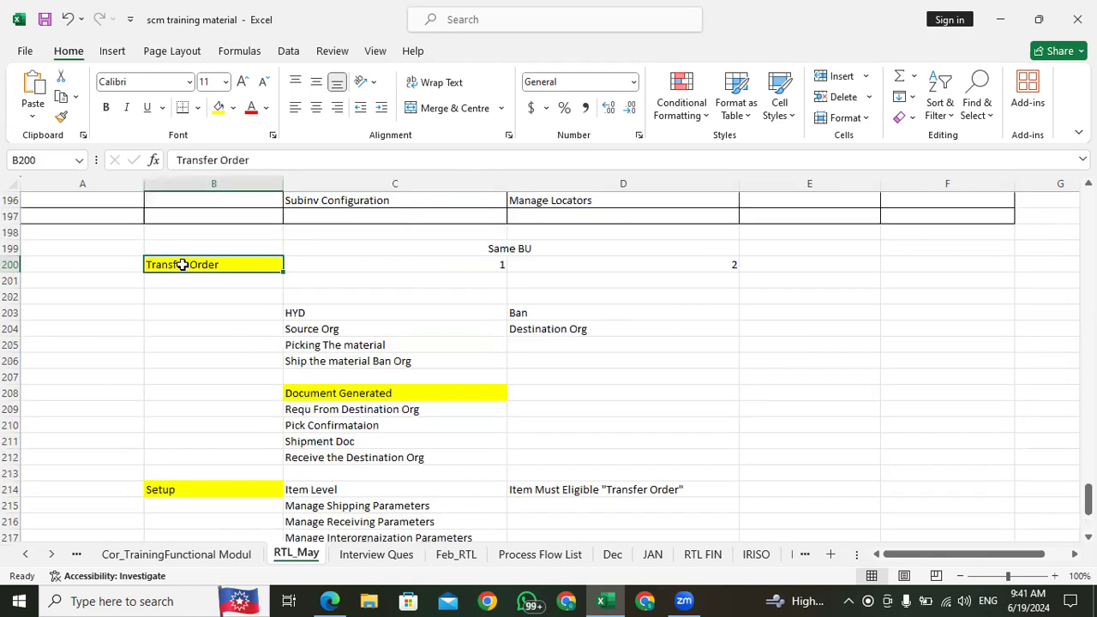
pyautogui.press('Up')
pyautogui.hotkey('shift', 'Right')
pyautogui.hotkey('shift', 'Right')
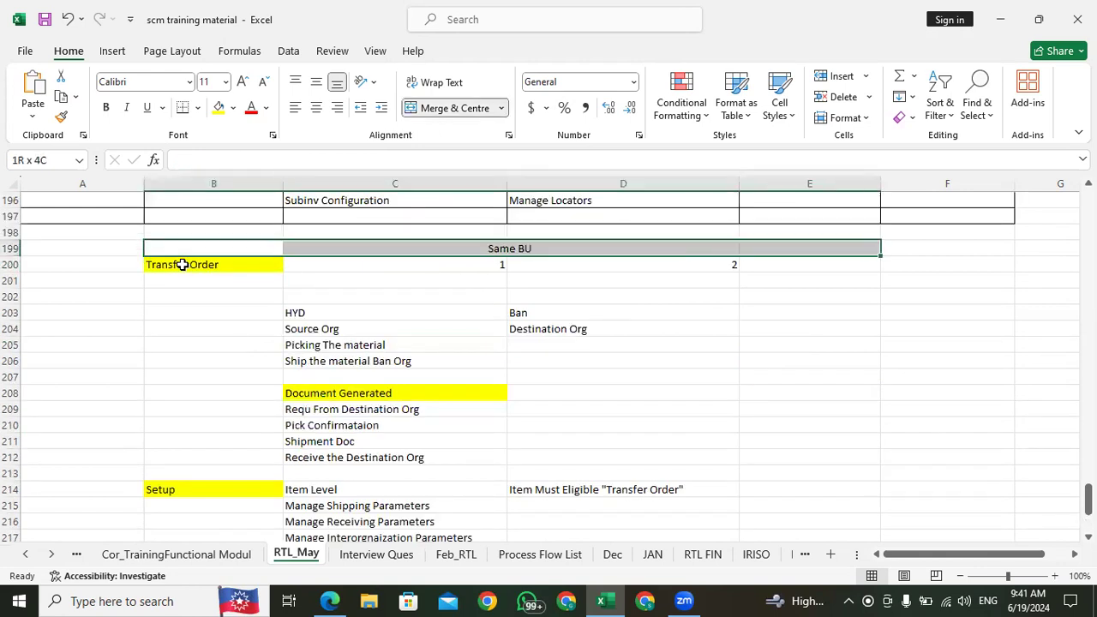
pyautogui.hotkey('shift', 'Down')
pyautogui.hotkey('shift', 'Down')
pyautogui.hotkey('shift', 'Down')
pyautogui.hotkey('shift', 'Down')
pyautogui.hotkey('shift', 'Down')
pyautogui.hotkey('shift', 'Down')
pyautogui.hotkey('shift', 'Down')
pyautogui.hotkey('shift', 'Down')
pyautogui.hotkey('shift', 'Down')
pyautogui.hotkey('shift', 'Down')
pyautogui.hotkey('shift', 'Down')
pyautogui.hotkey('shift', 'Down')
pyautogui.hotkey('shift', 'Down')
pyautogui.hotkey('shift', 'Down')
pyautogui.hotkey('shift', 'Down')
pyautogui.hotkey('shift', 'Down')
pyautogui.hotkey('shift', 'Down')
pyautogui.hotkey('shift', 'Down')
pyautogui.hotkey('shift', 'Down')
pyautogui.hotkey('shift', 'Down')
pyautogui.hotkey('shift', 'Down')
pyautogui.hotkey('shift', 'Down')
pyautogui.hotkey('shift', 'Down')
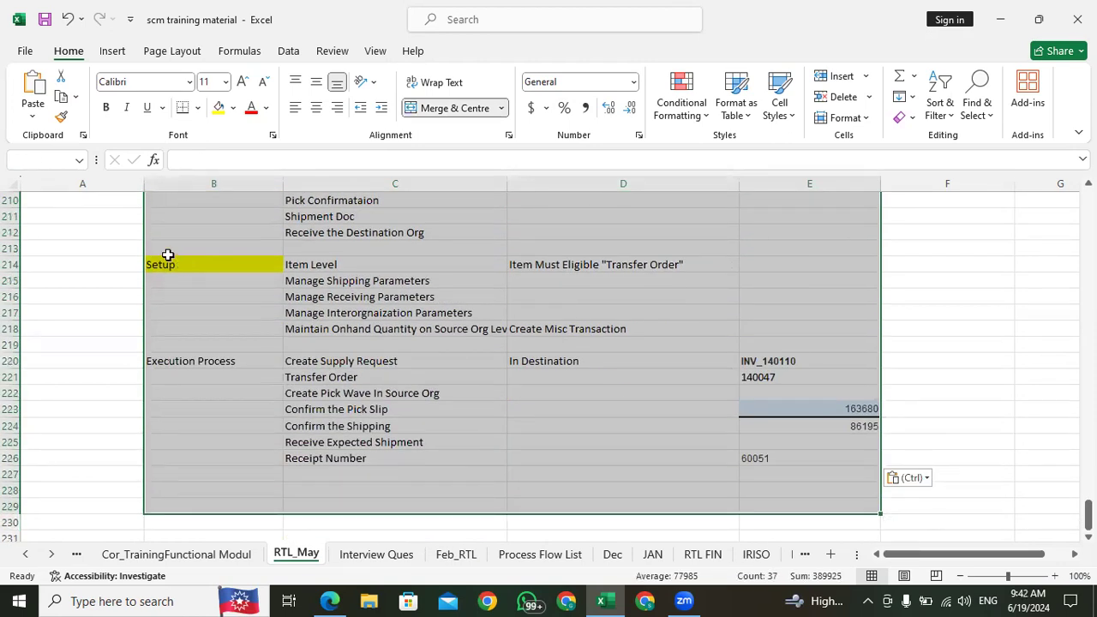
pyautogui.click(197, 107)
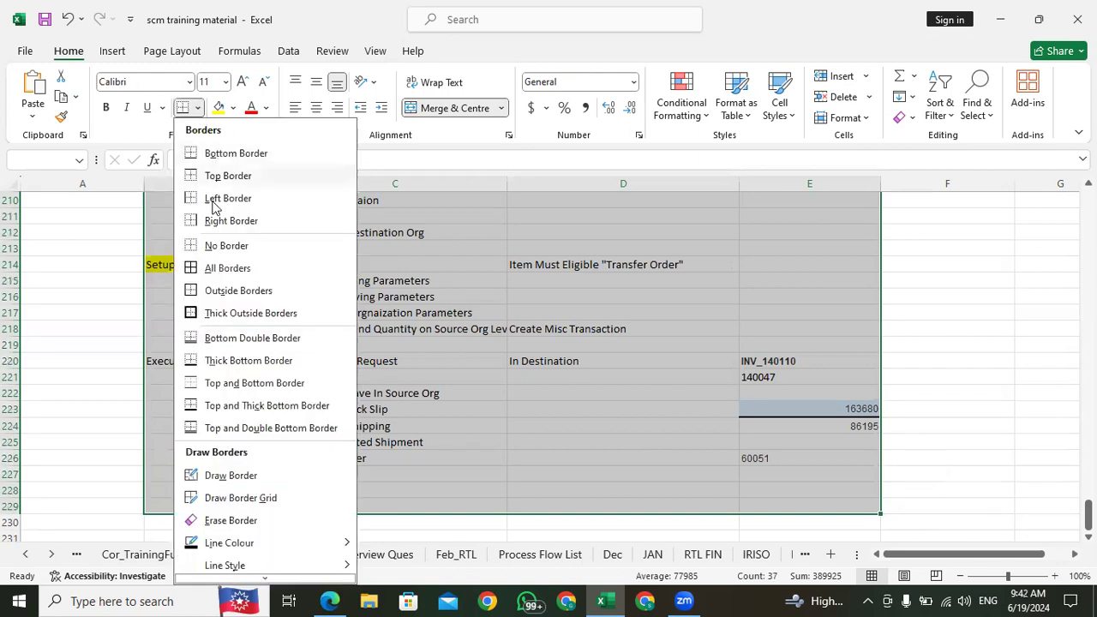
pyautogui.click(215, 268)
pyautogui.click(219, 362)
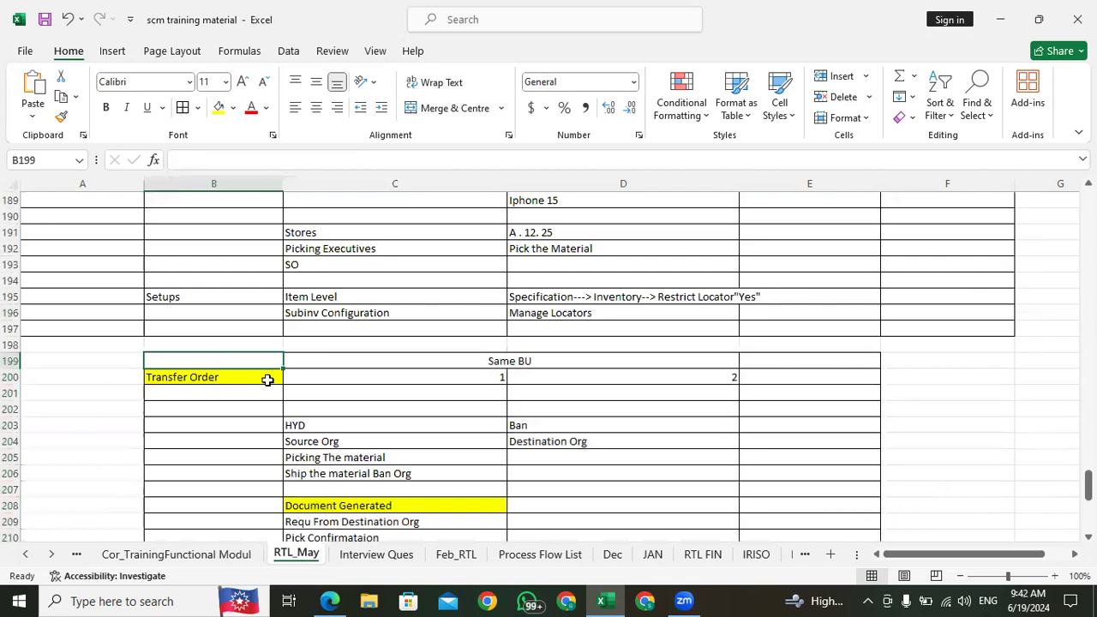
# Step: Review the transfer order notes from the setup list down to the first execution process rows
pyautogui.scroll(15, 261, 372)
pyautogui.scroll(15, 261, 372)
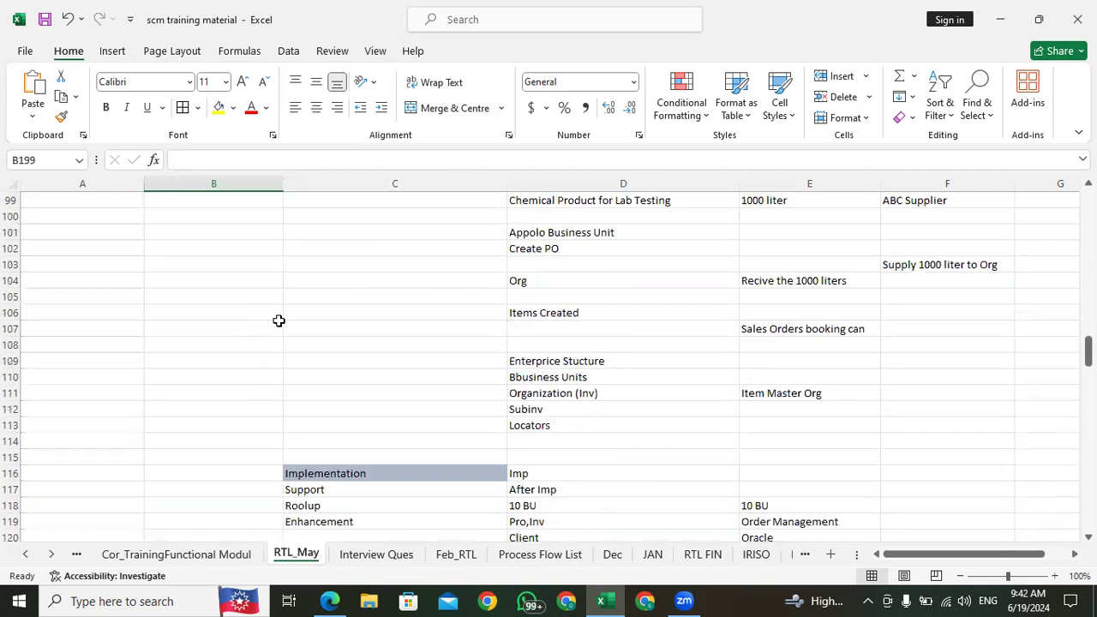
pyautogui.scroll(-20, 300, 377)
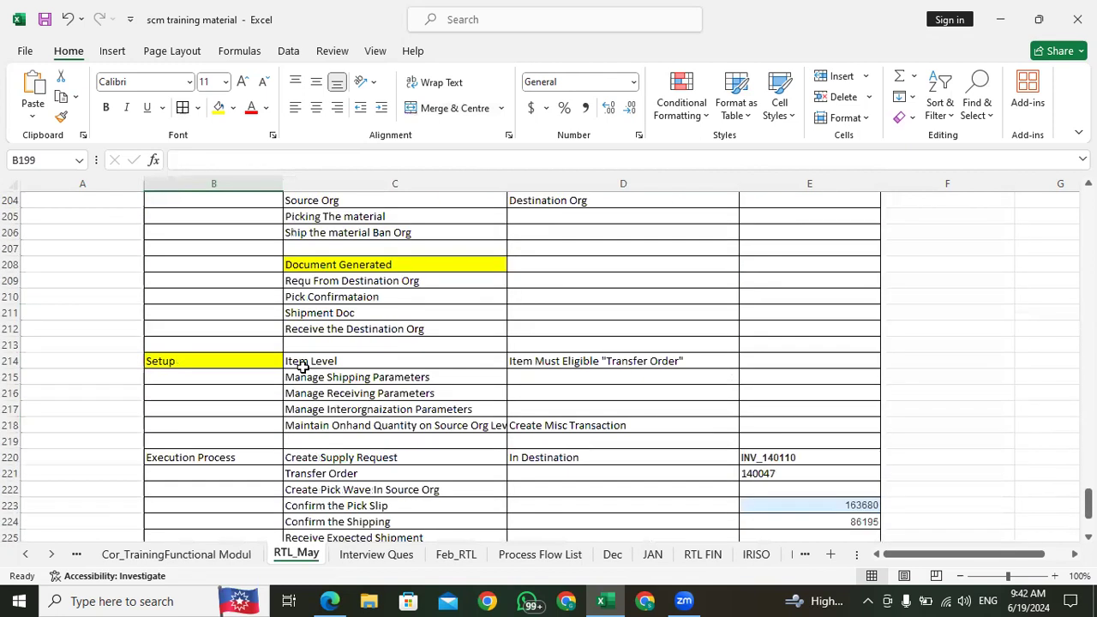
pyautogui.scroll(-9, 303, 367)
pyautogui.scroll(9, 301, 368)
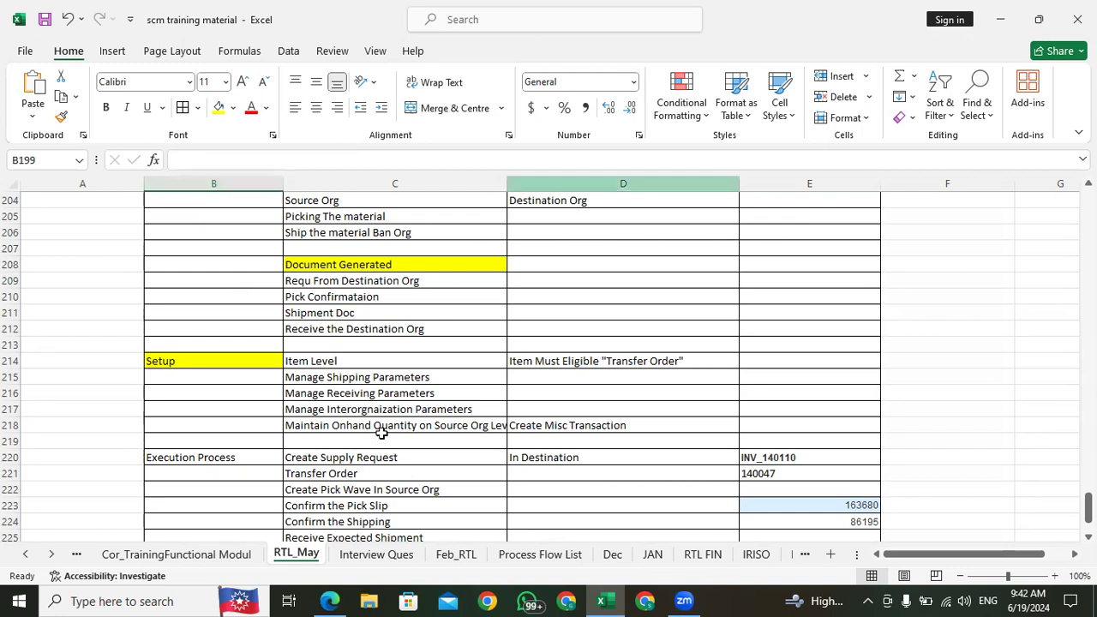
pyautogui.click(295, 409)
pyautogui.scroll(-5, 318, 386)
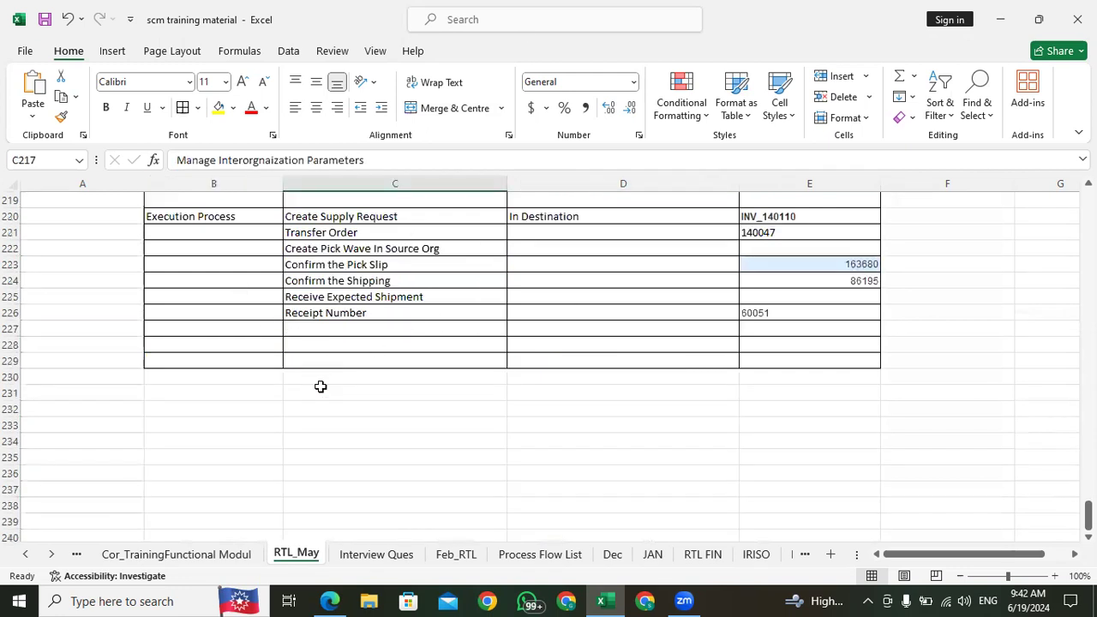
pyautogui.click(328, 215)
pyautogui.click(354, 232)
pyautogui.click(356, 214)
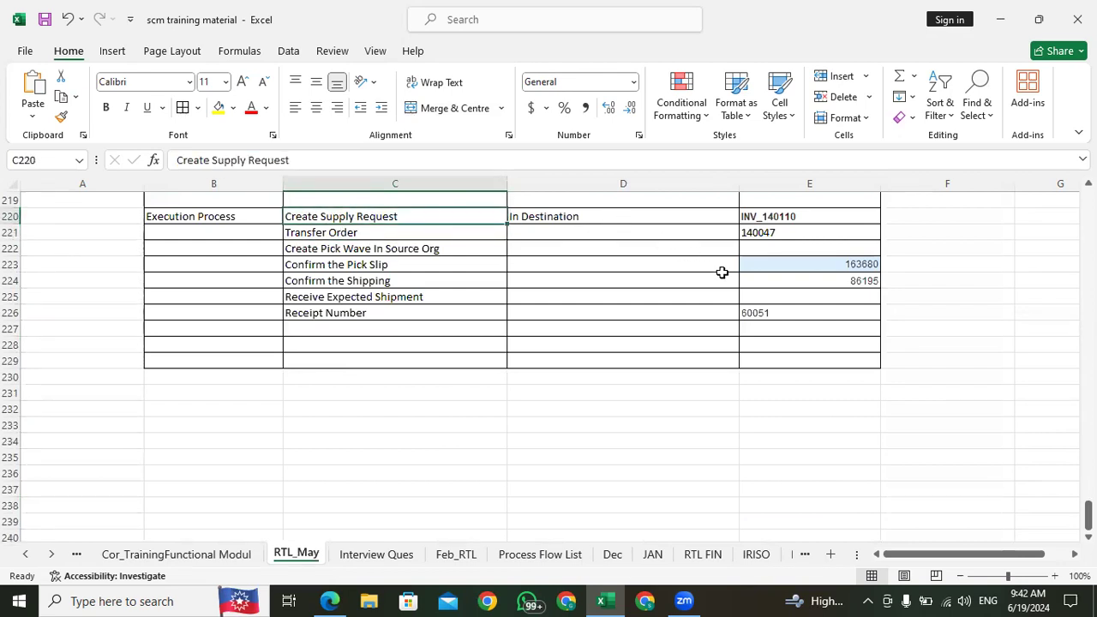
# Step: Left-align the document numbers of the execution process in E220:E226
pyautogui.click(767, 311)
pyautogui.click(789, 330)
pyautogui.click(788, 313)
pyautogui.click(778, 216)
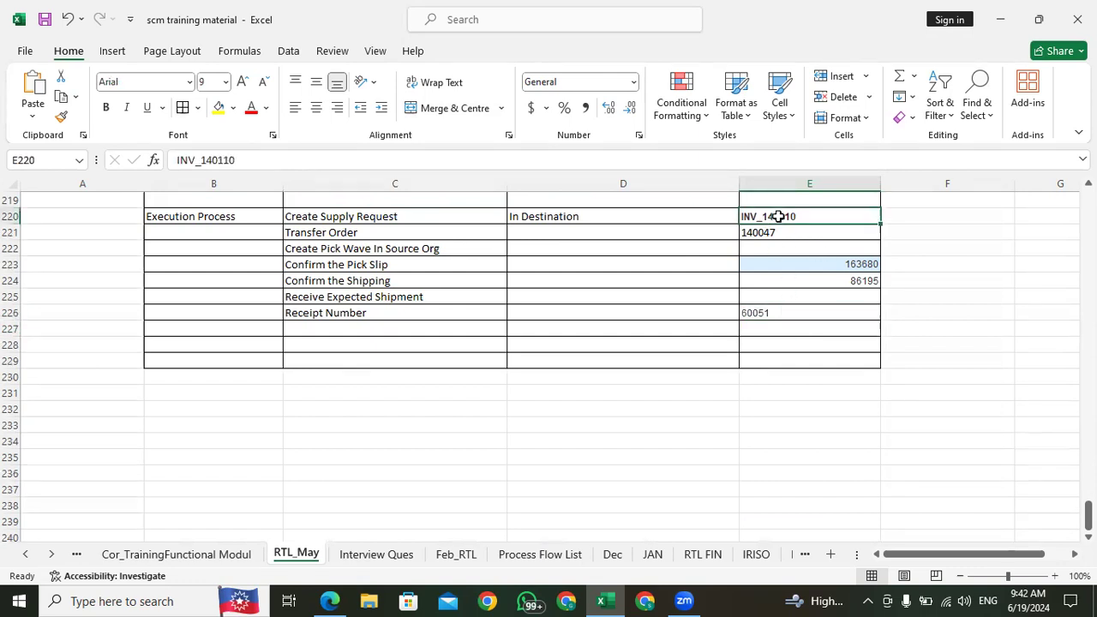
pyautogui.hotkey('shift', 'Down')
pyautogui.hotkey('shift', 'Down')
pyautogui.hotkey('shift', 'Down')
pyautogui.hotkey('shift', 'Down')
pyautogui.hotkey('shift', 'Down')
pyautogui.hotkey('shift', 'Down')
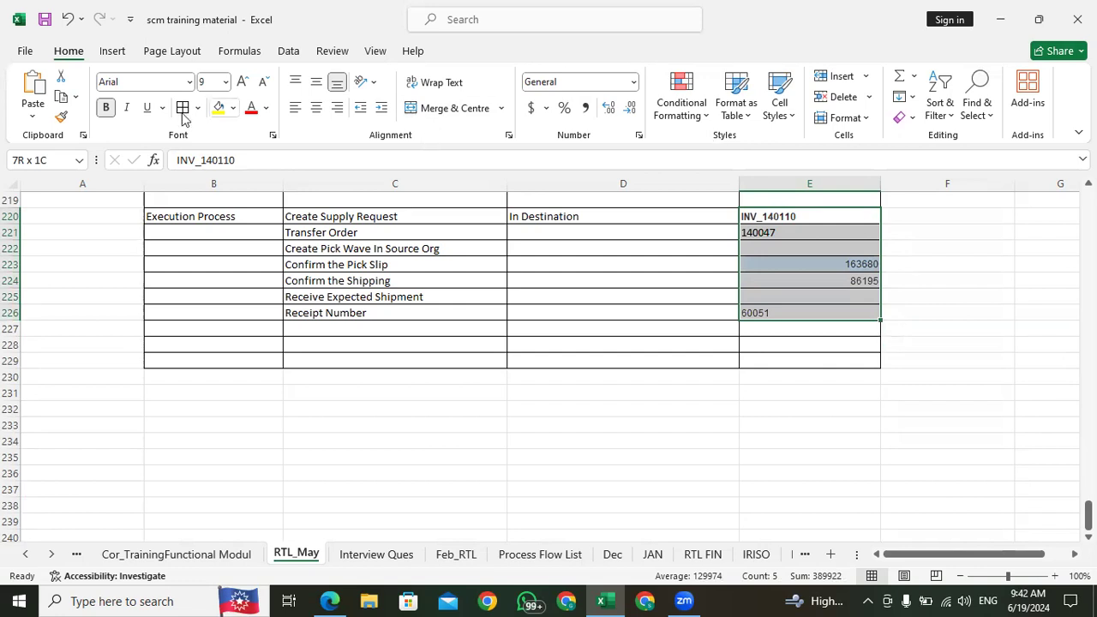
pyautogui.click(295, 107)
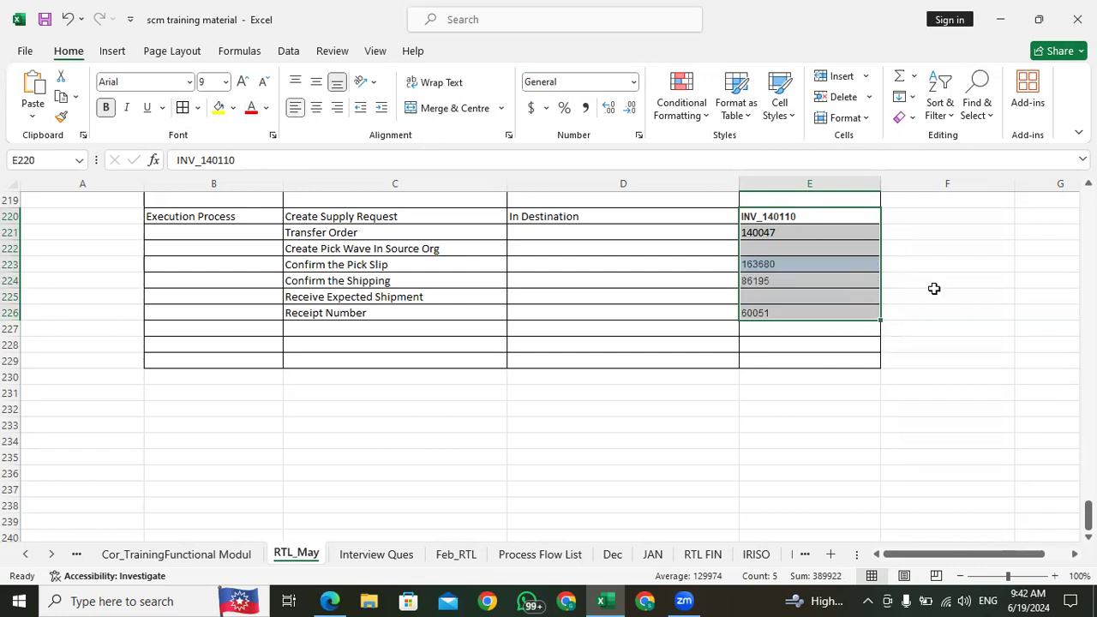
pyautogui.click(808, 329)
# Step: Enter "In Source Org" beside Receive Expected Shipment in cell D225
pyautogui.click(816, 216)
pyautogui.click(525, 217)
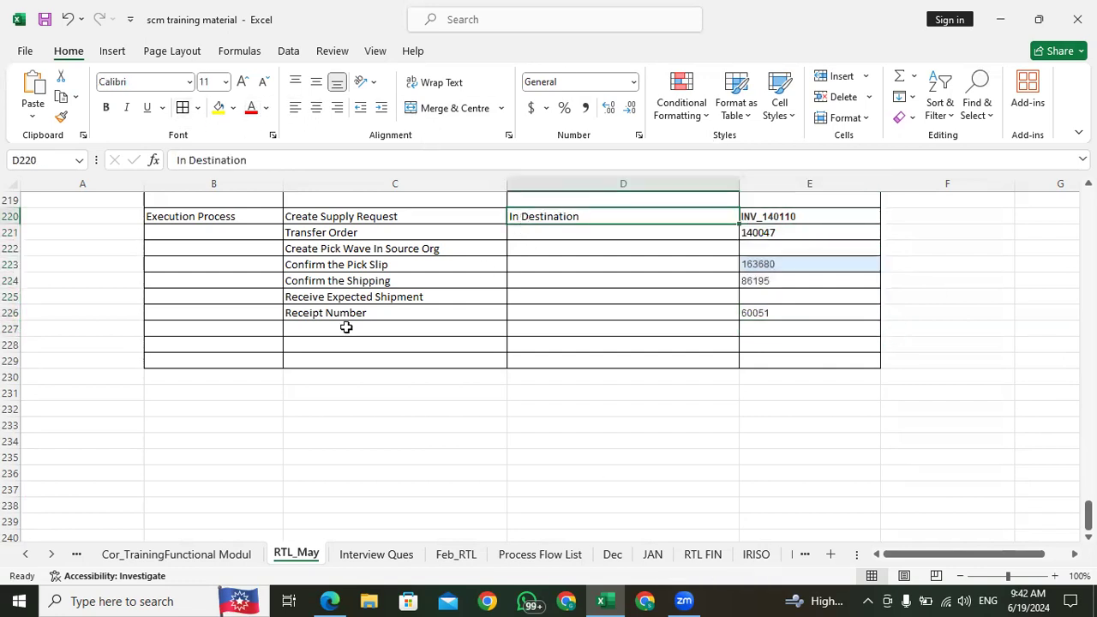
pyautogui.click(342, 314)
pyautogui.click(391, 297)
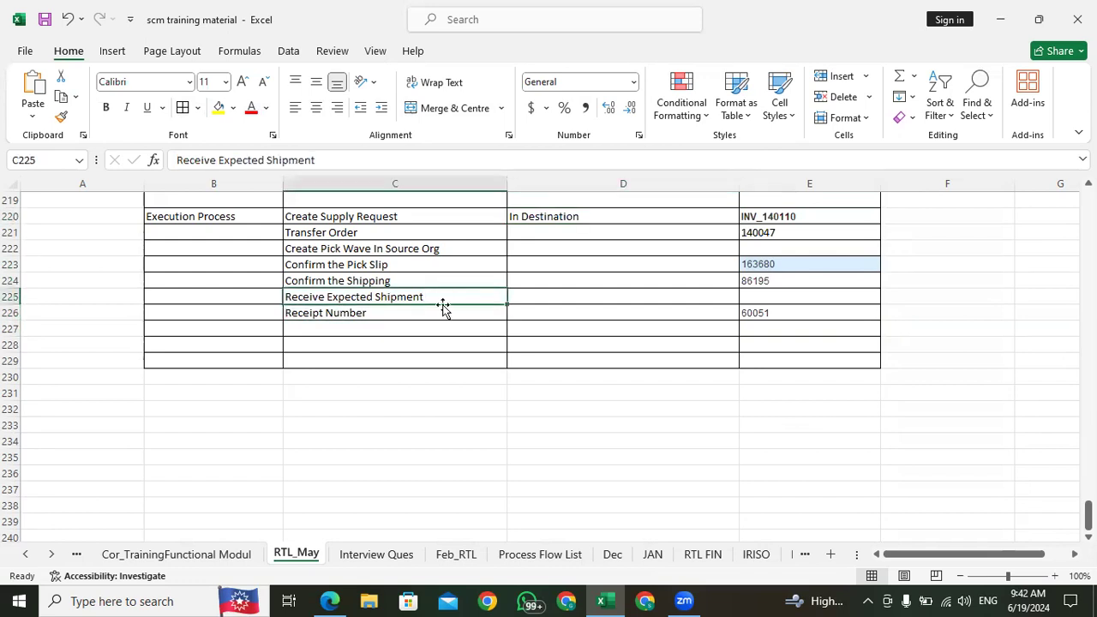
pyautogui.click(522, 295)
pyautogui.write('In Source Org')
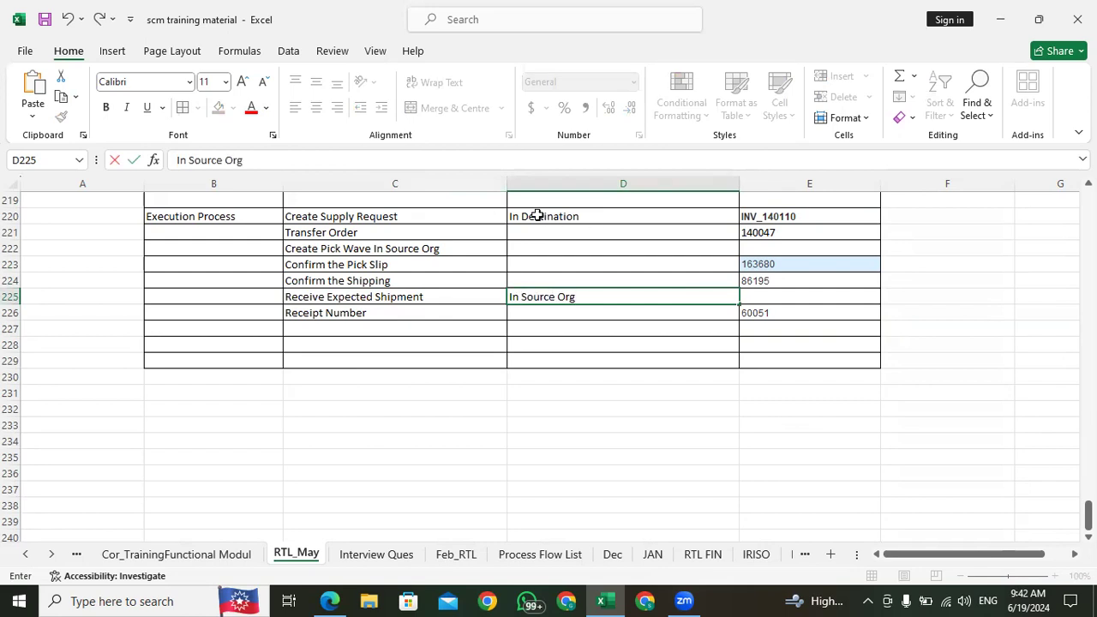
# Step: Change the text beside Receive Expected Shipment in D225 to "In Destination"
pyautogui.click(537, 215)
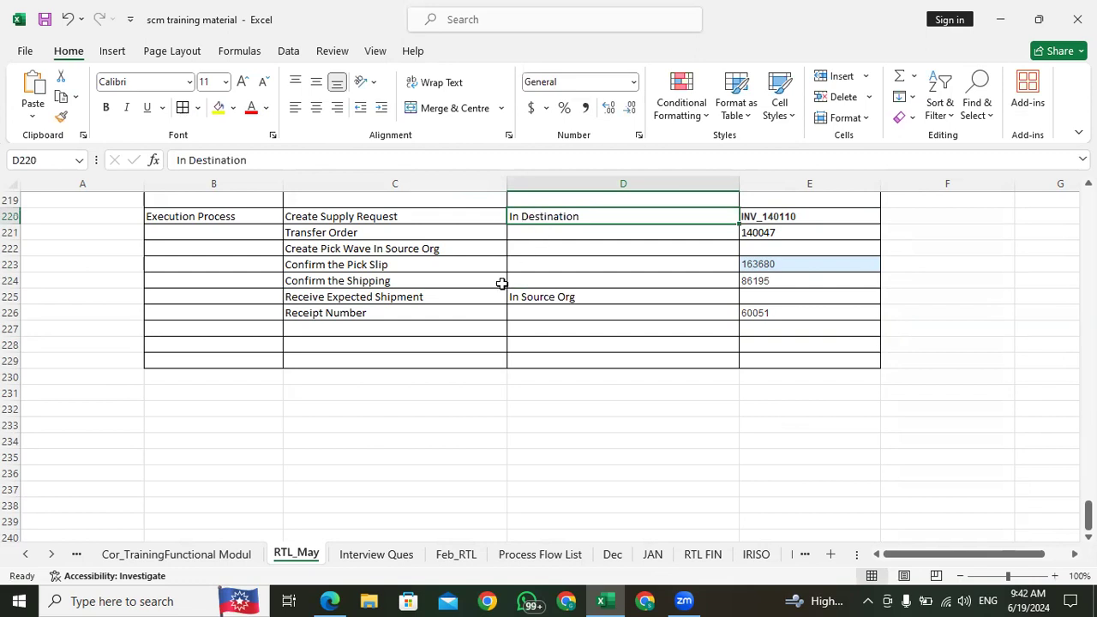
pyautogui.click(429, 303)
pyautogui.click(543, 297)
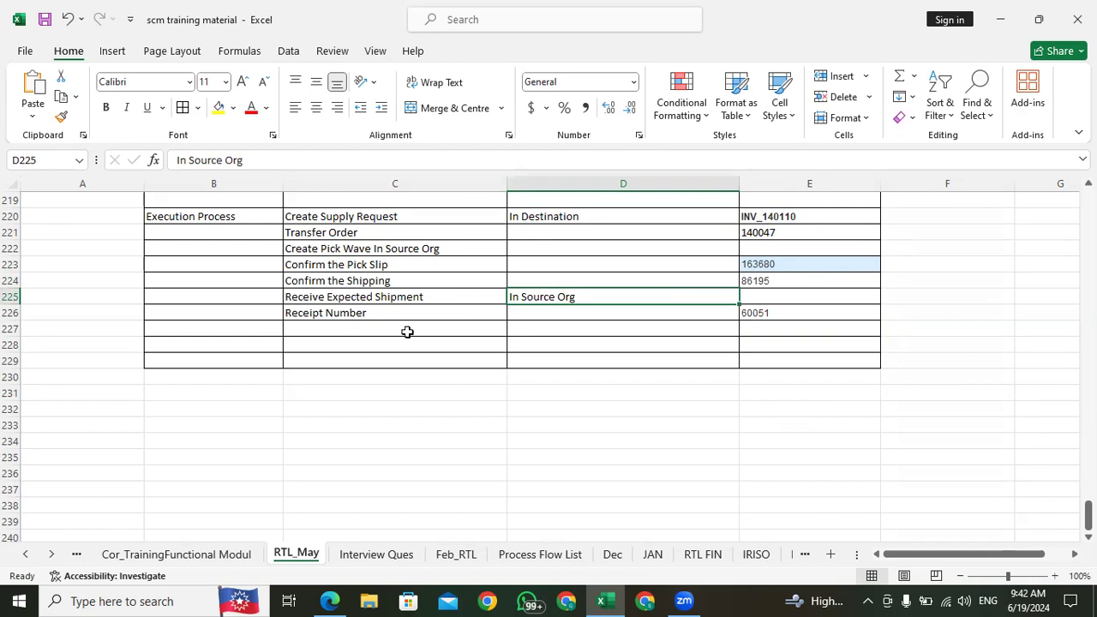
pyautogui.moveTo(249, 160); pyautogui.dragTo(189, 159)
pyautogui.press('BackSpace')
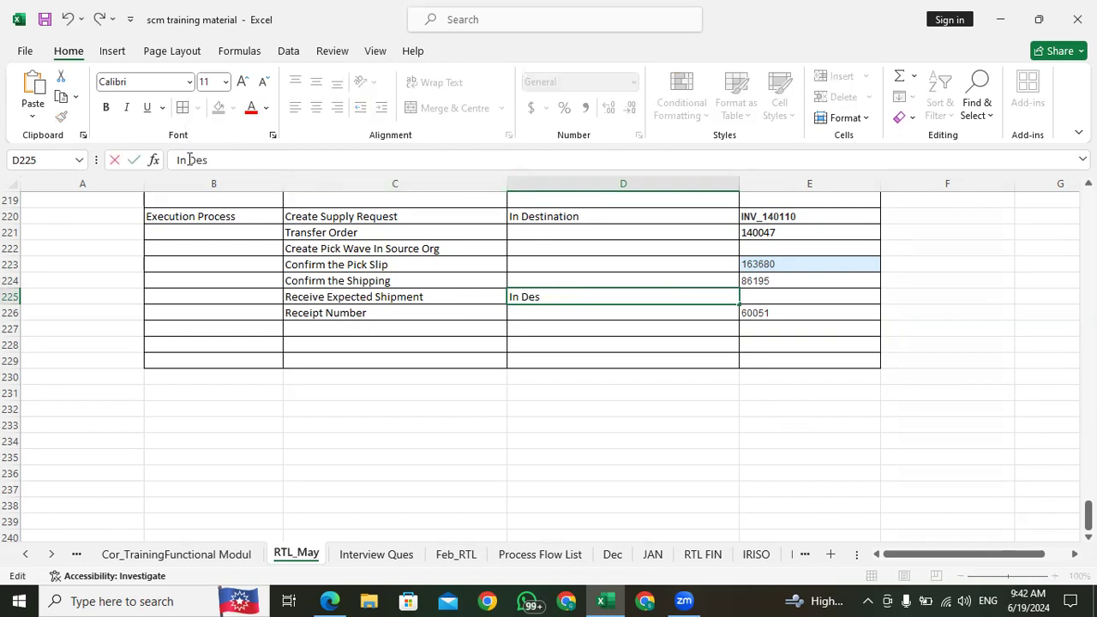
pyautogui.write('Destination')
pyautogui.click(380, 333)
# Step: Enter "In Source Org" beside Create Pick Wave In Source Org in cell D222
pyautogui.click(369, 231)
pyautogui.click(424, 252)
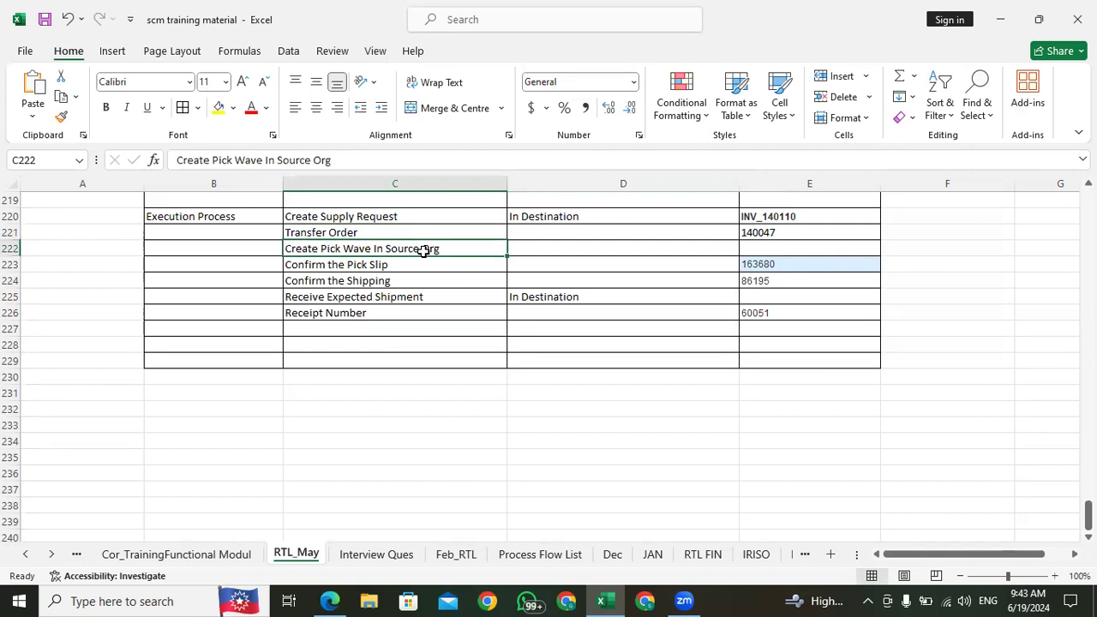
pyautogui.click(568, 247)
pyautogui.write('In ')
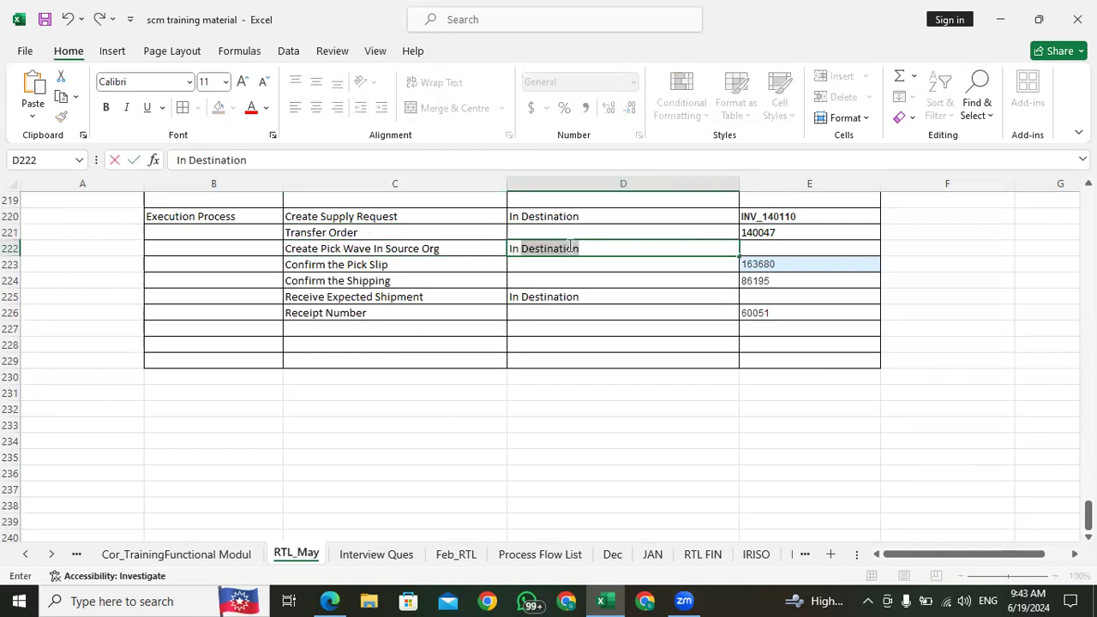
pyautogui.write('Source')
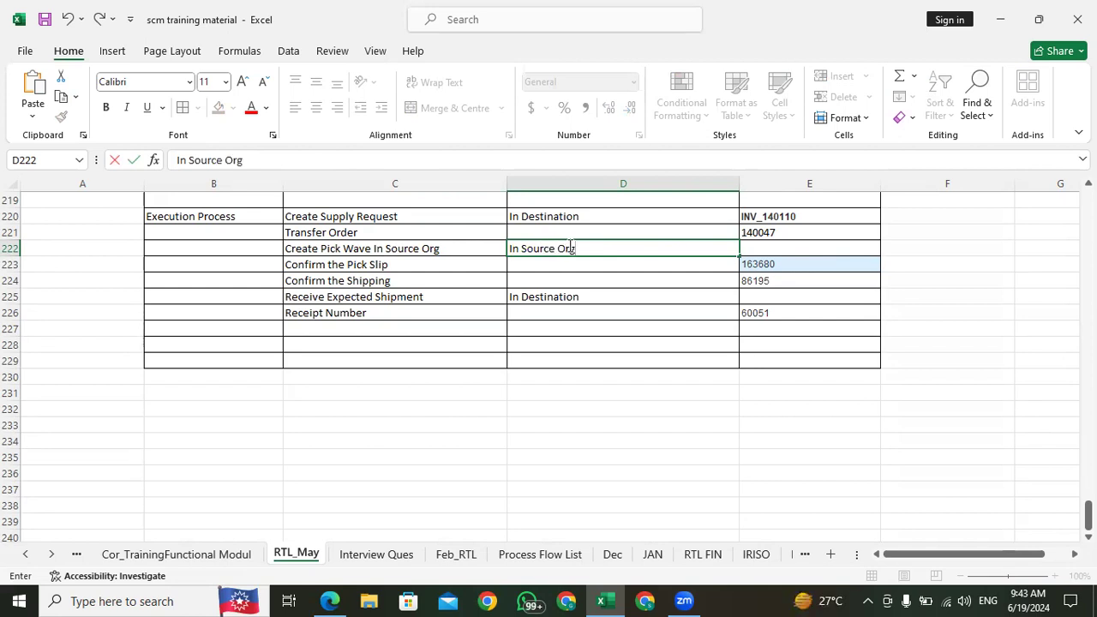
pyautogui.write(' Org')
pyautogui.click(562, 272)
pyautogui.click(543, 297)
pyautogui.click(544, 320)
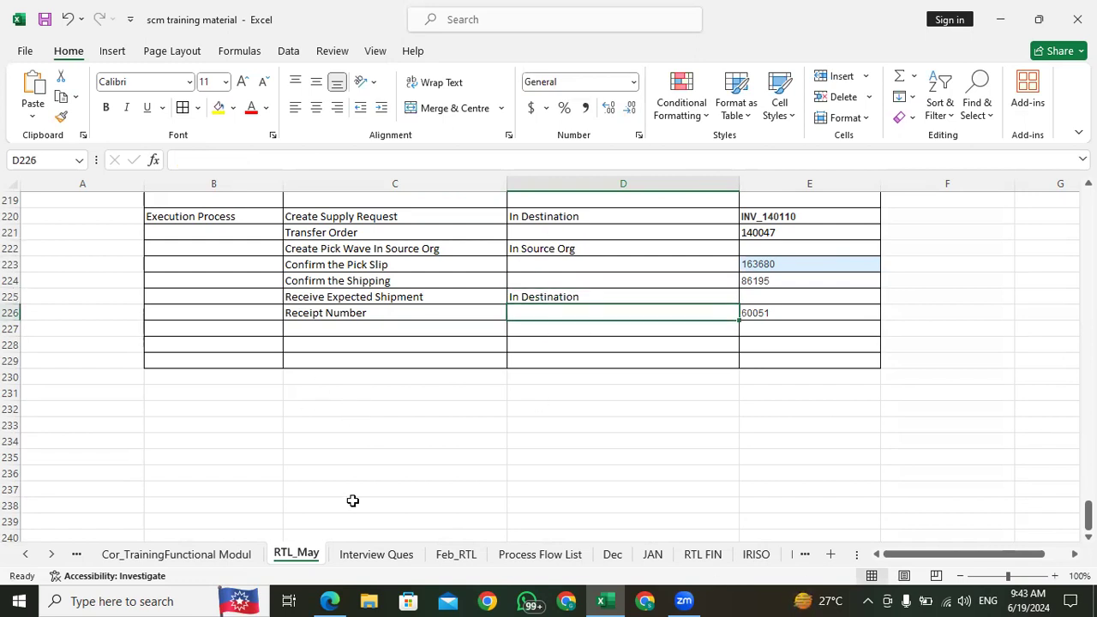
# Step: Review the Execution Process row 220, covering Create Supply Request and its destination entry
pyautogui.click(215, 221)
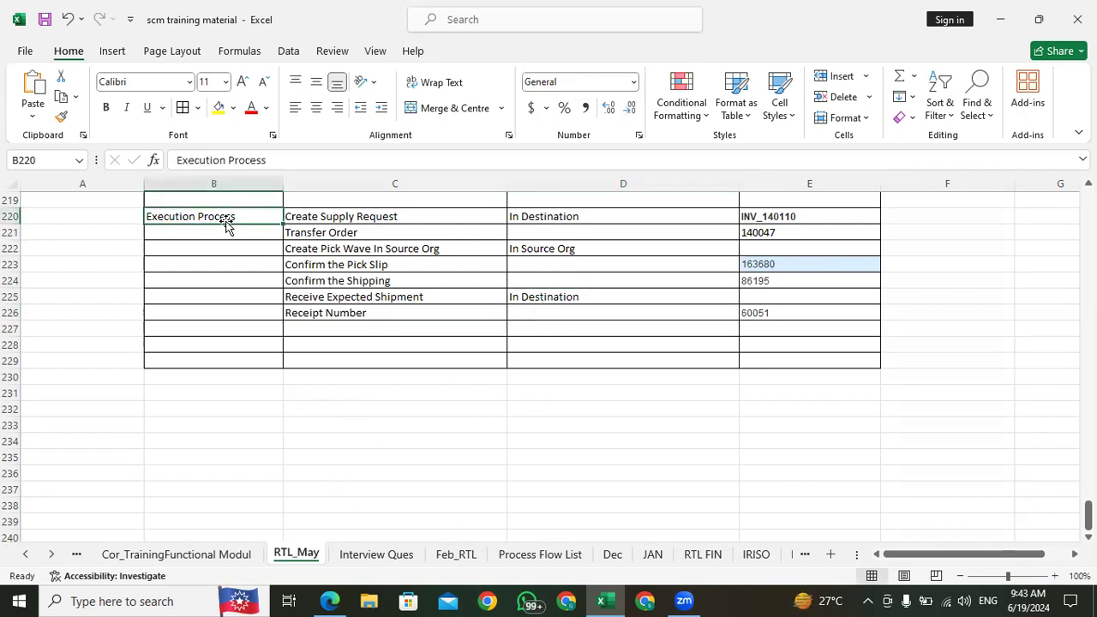
pyautogui.click(360, 217)
pyautogui.click(208, 218)
pyautogui.click(341, 214)
pyautogui.click(209, 215)
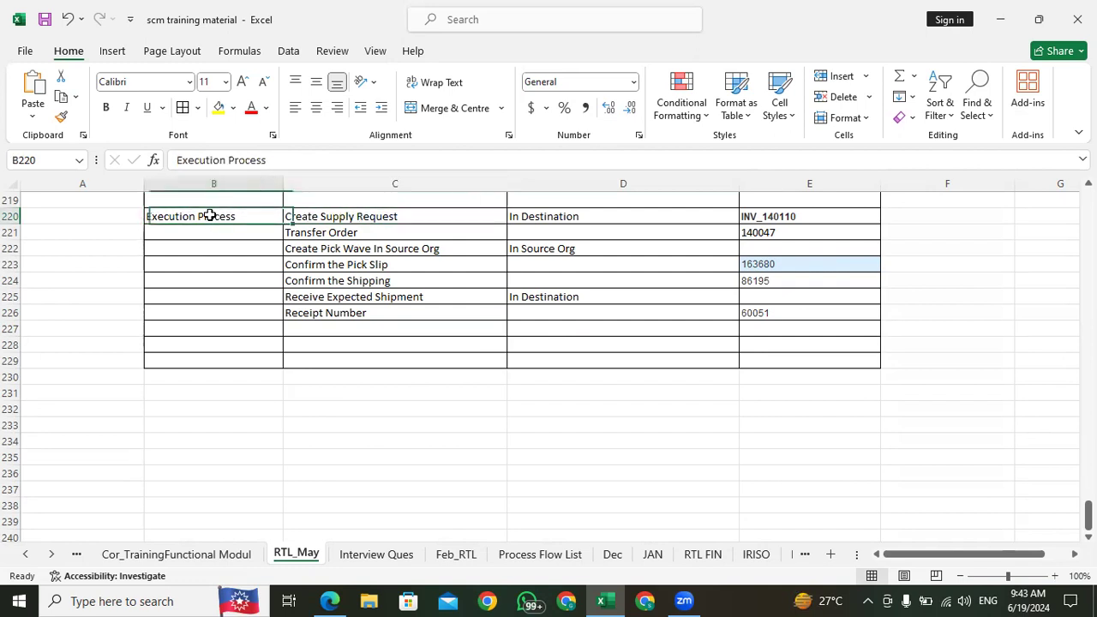
pyautogui.click(351, 215)
pyautogui.click(550, 216)
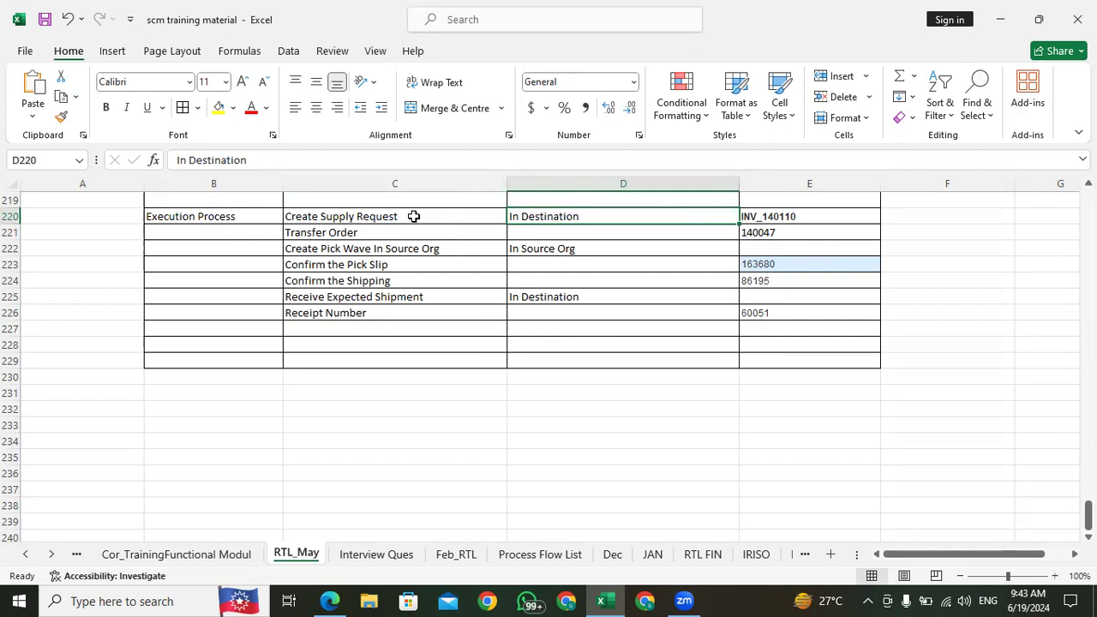
# Step: Review the transfer order setup entries in column C and the Same BU heading in row 199
pyautogui.scroll(5, 350, 300)
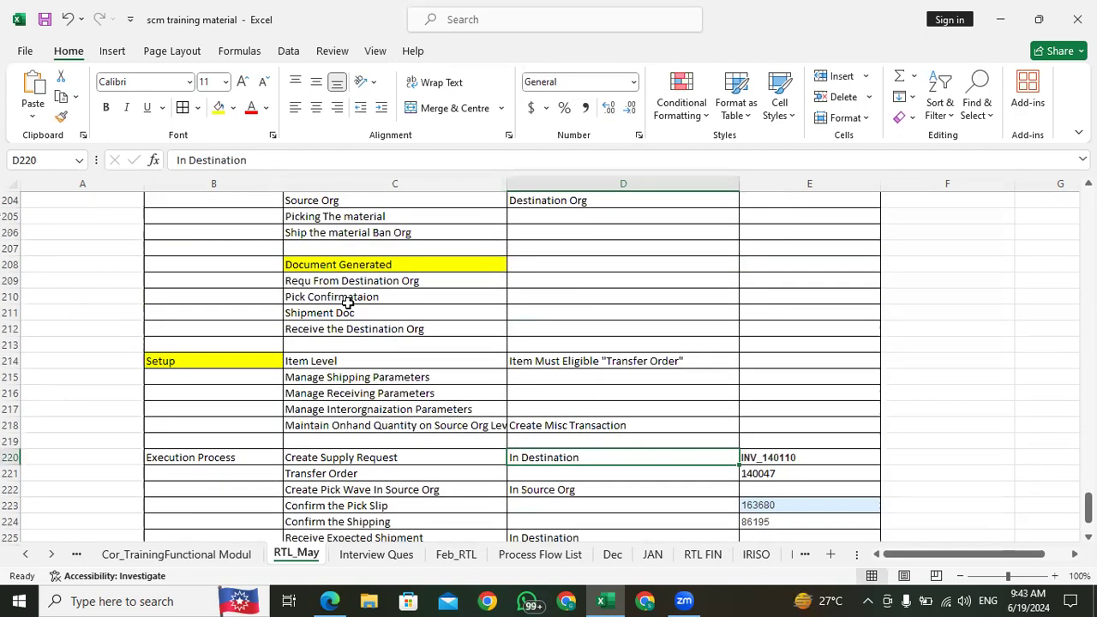
pyautogui.click(341, 367)
pyautogui.click(349, 410)
pyautogui.click(355, 426)
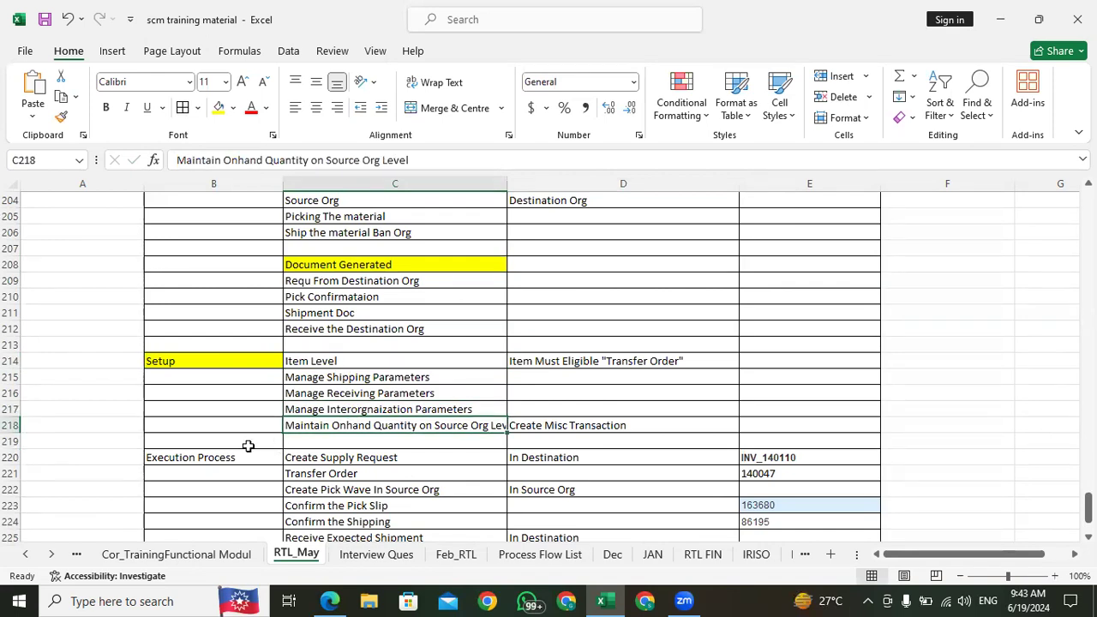
pyautogui.scroll(-5, 282, 455)
pyautogui.scroll(10, 477, 363)
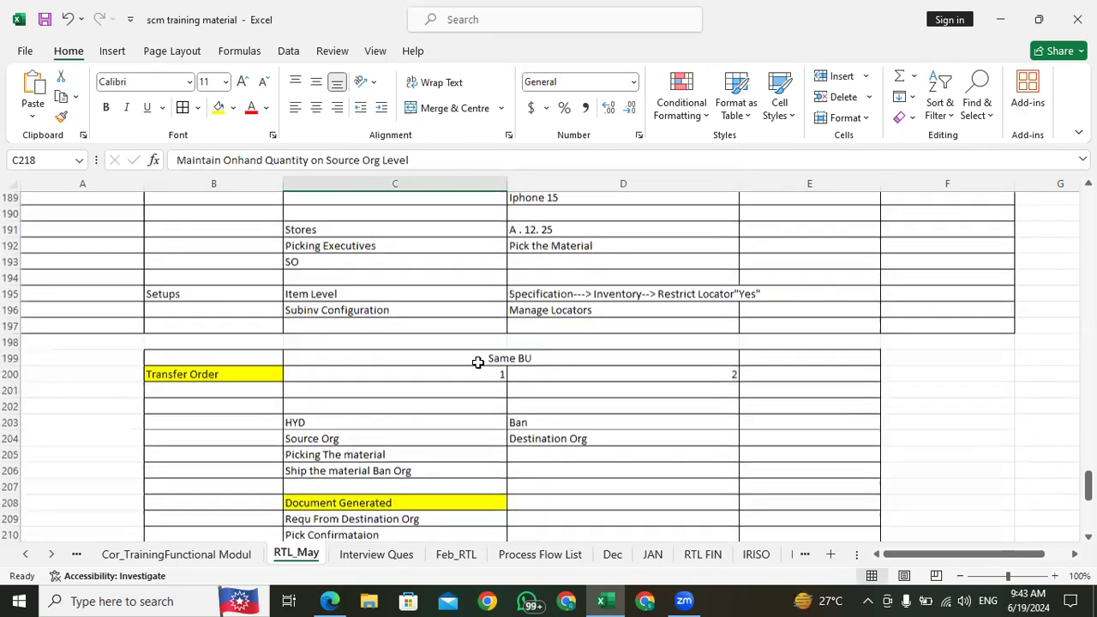
pyautogui.click(194, 361)
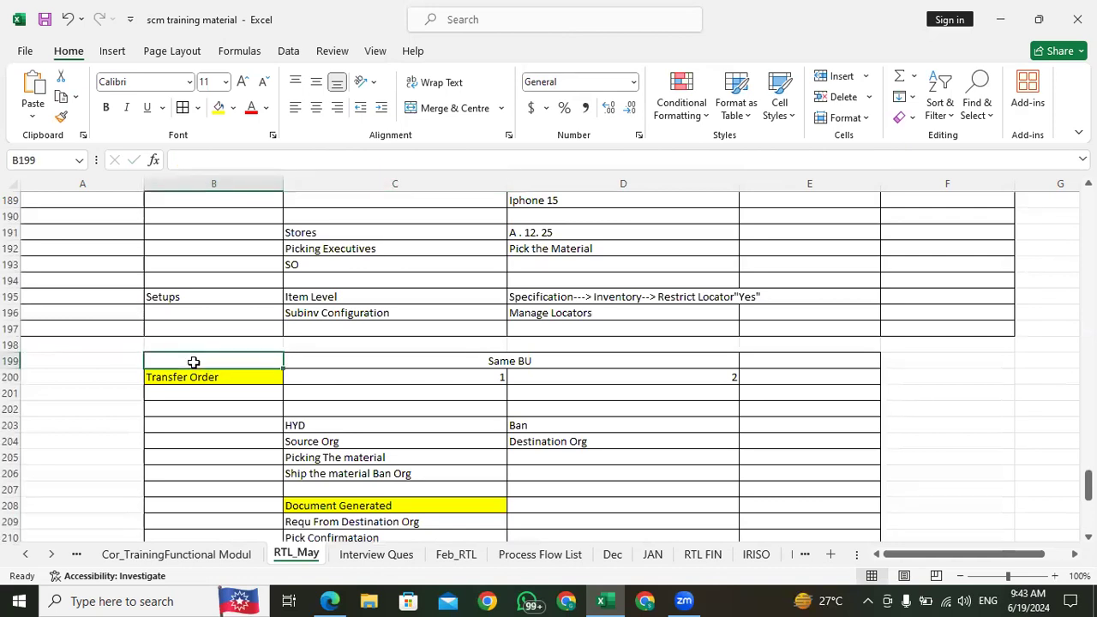
pyautogui.click(330, 358)
pyautogui.click(208, 362)
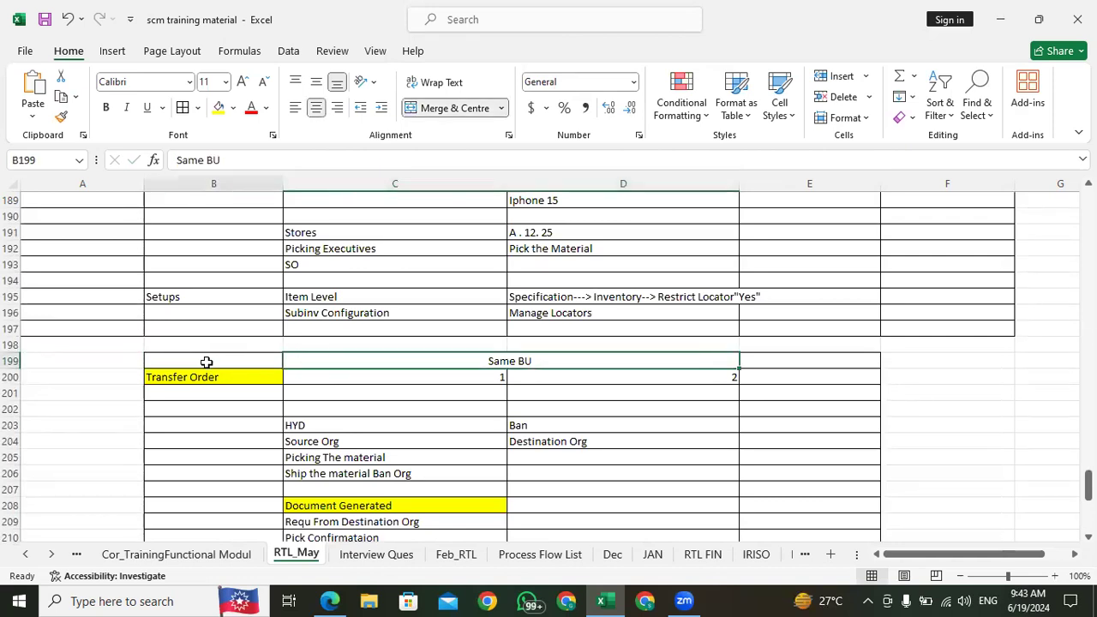
# Step: Review the Interorg Transfer notes at the start of the RTL_May sheet, covering the two transfer types and the Direct example in row 9
pyautogui.click(391, 362)
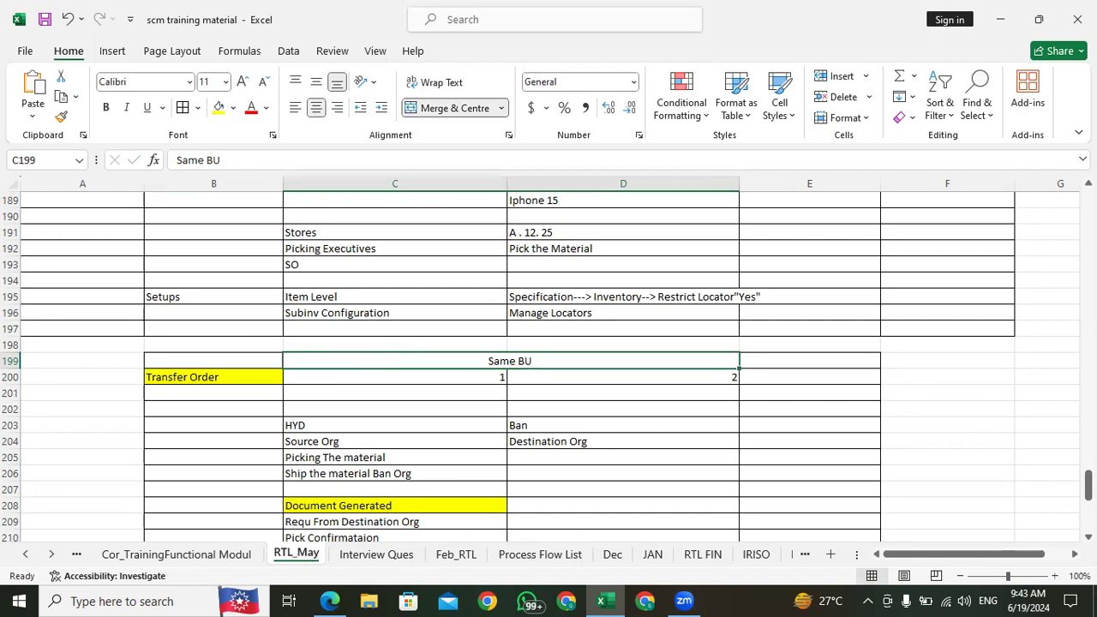
pyautogui.moveTo(1088, 485); pyautogui.dragTo(1088, 514)
pyautogui.click(304, 484)
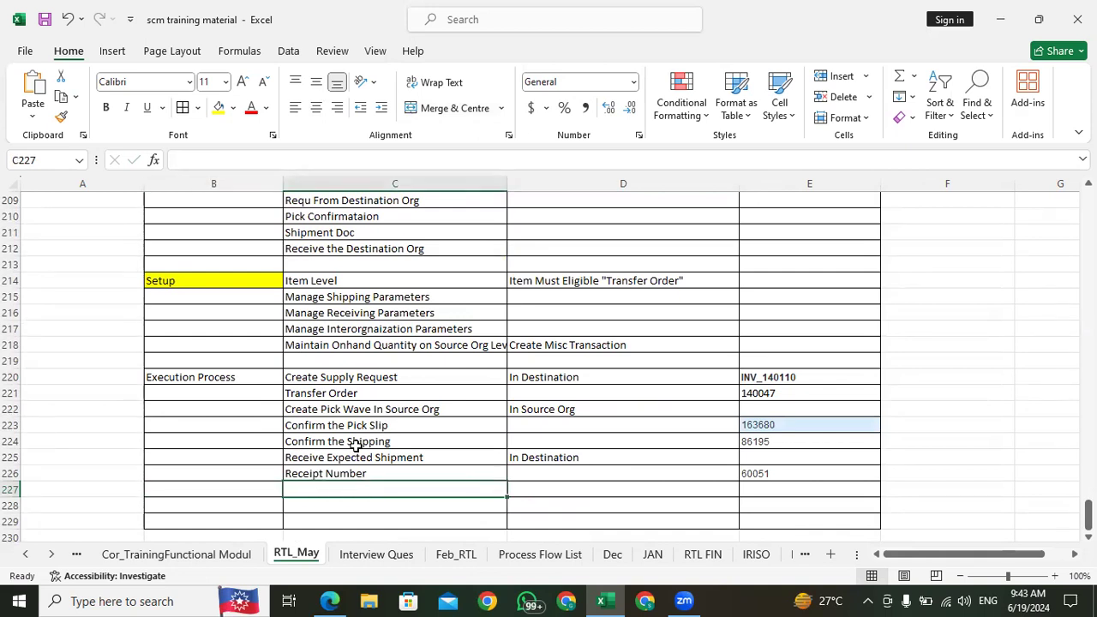
pyautogui.scroll(9, 431, 389)
pyautogui.scroll(1, 329, 335)
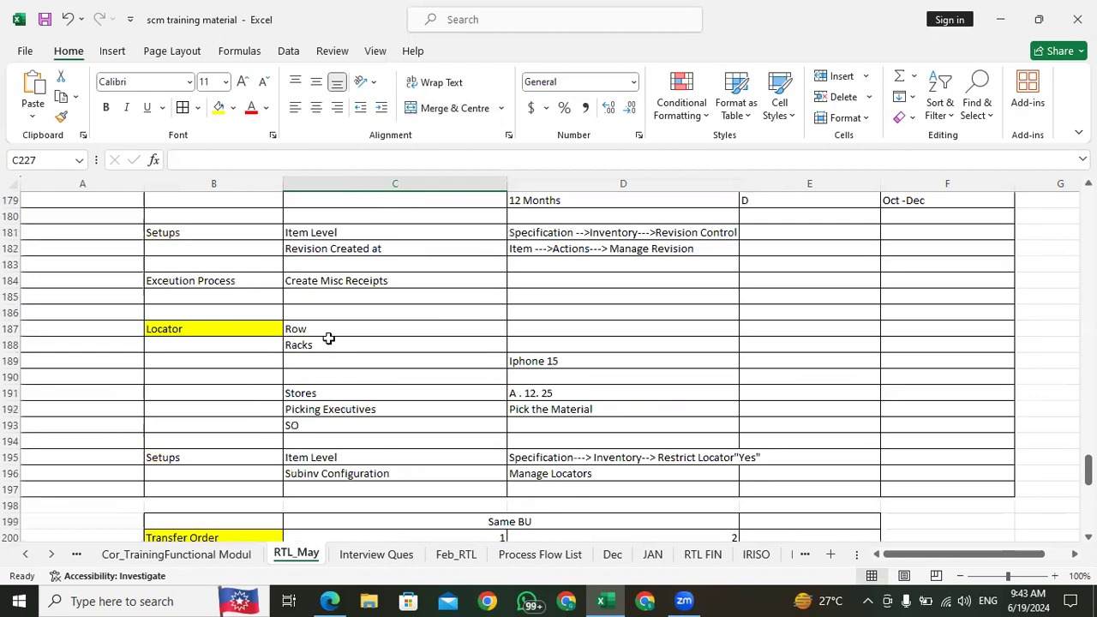
pyautogui.scroll(20, 211, 343)
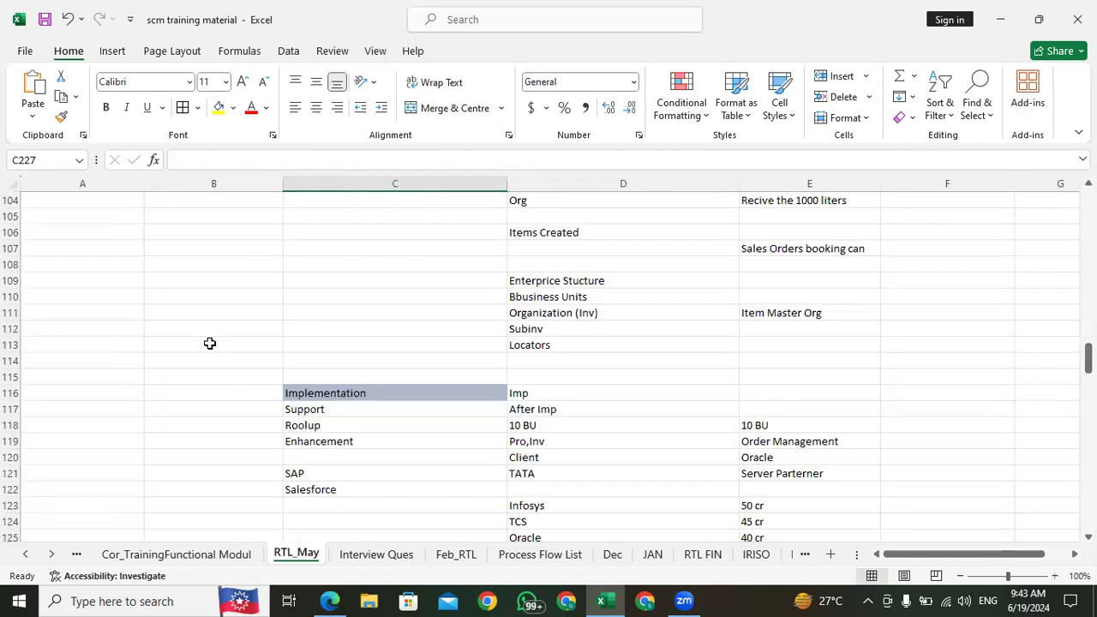
pyautogui.scroll(10, 223, 360)
pyautogui.scroll(20, 111, 381)
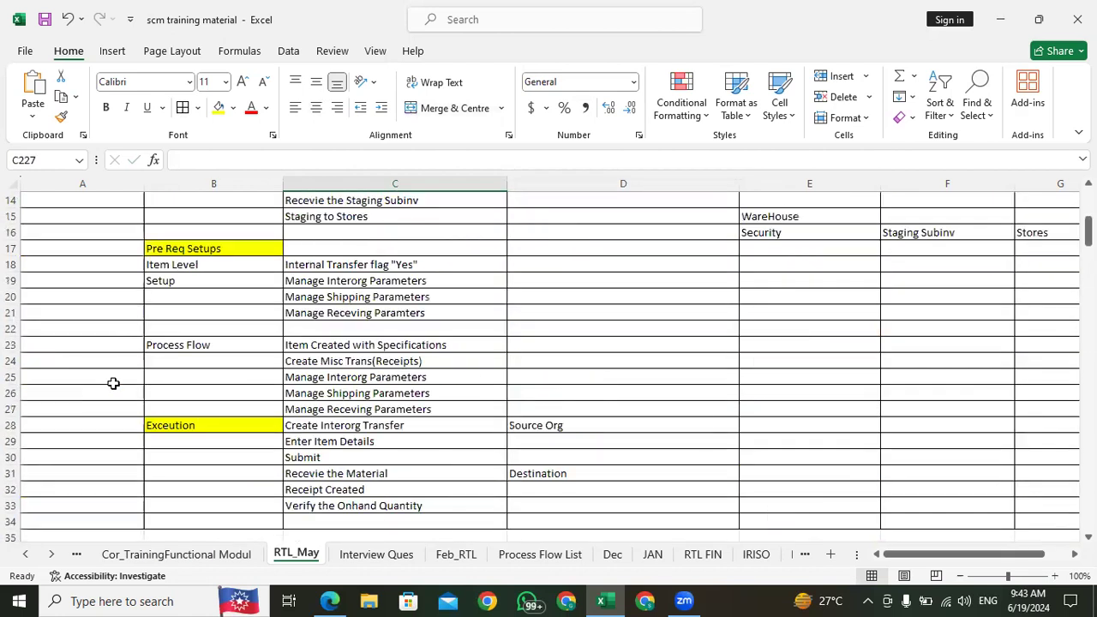
pyautogui.scroll(5, 129, 270)
pyautogui.click(87, 266)
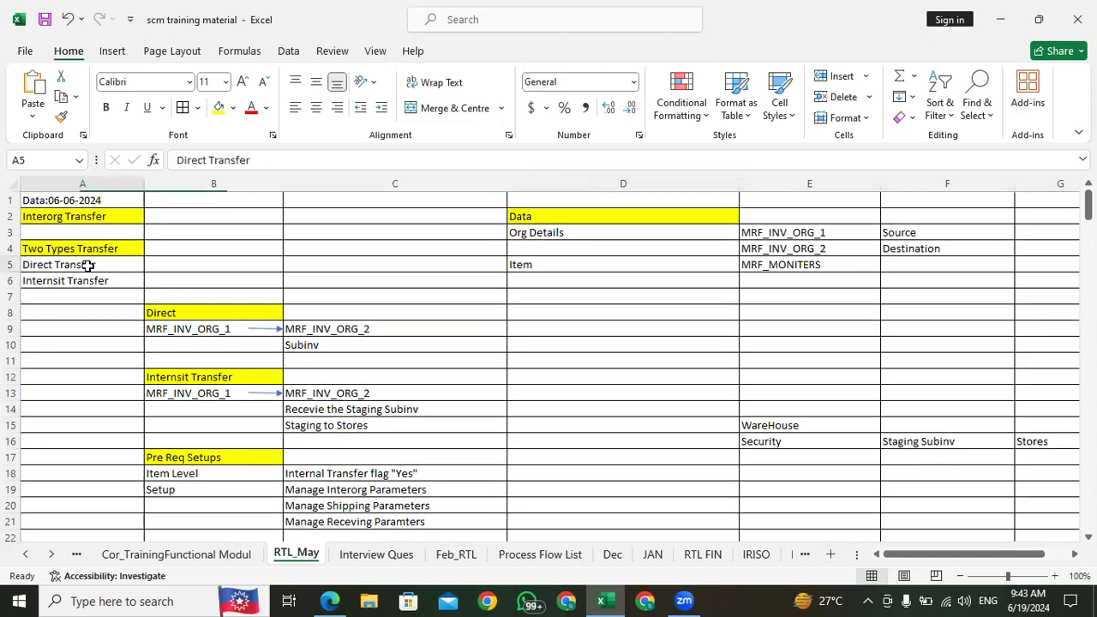
pyautogui.click(230, 329)
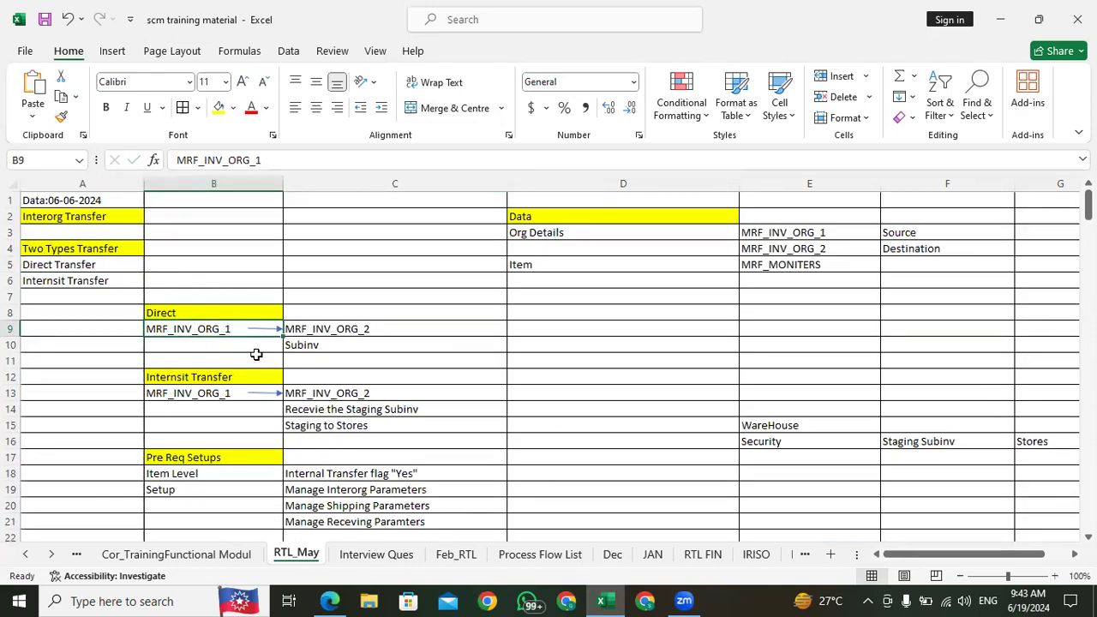
# Step: Examine the Transfer Order notes again, from the Same BU heading to Create Supply Request in cell C220
pyautogui.scroll(-20, 215, 360)
pyautogui.scroll(-20, 226, 382)
pyautogui.scroll(-20, 252, 383)
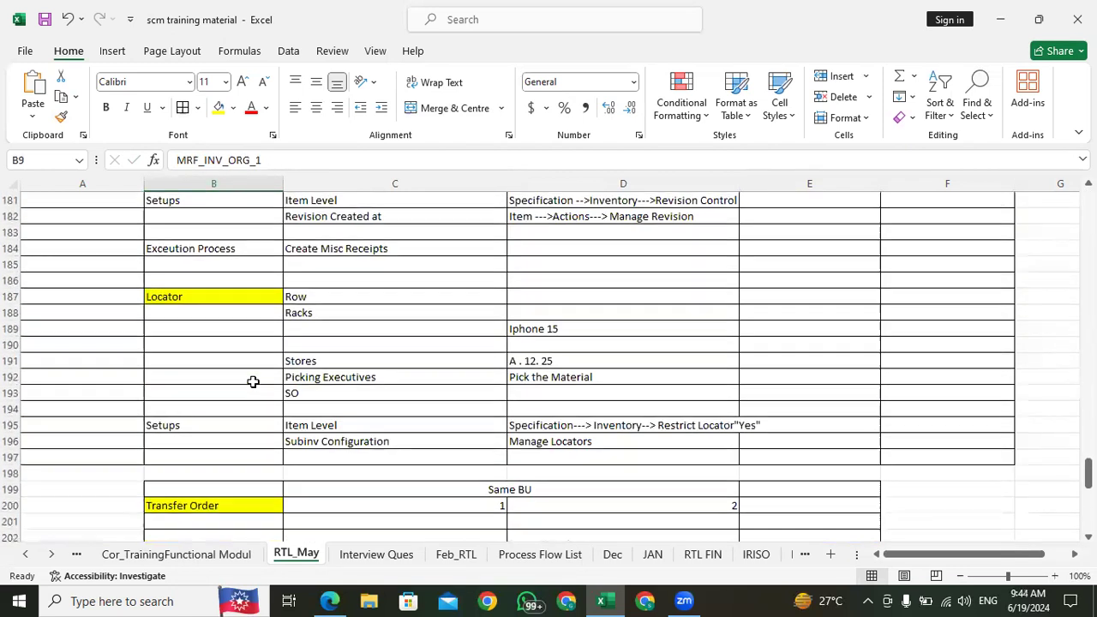
pyautogui.scroll(10, 251, 382)
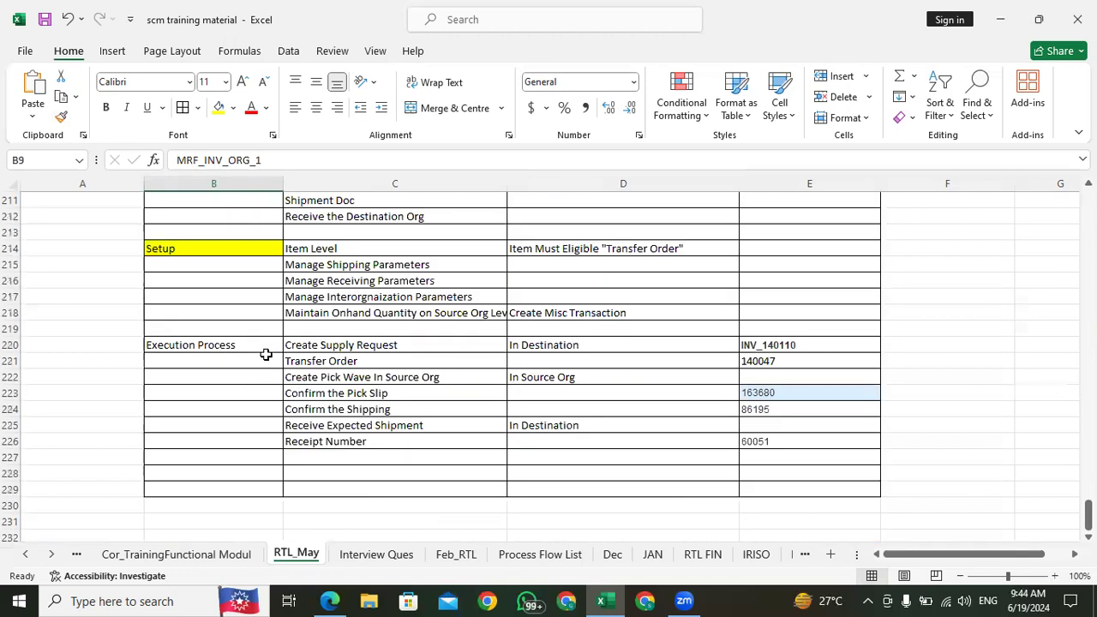
pyautogui.scroll(5, 309, 382)
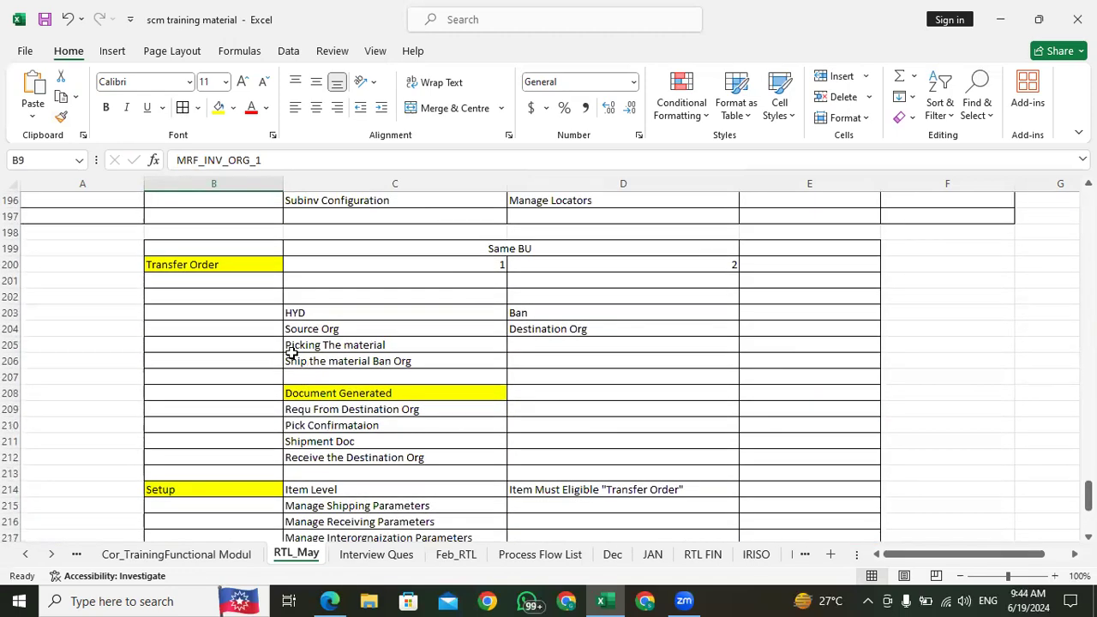
pyautogui.scroll(-5, 292, 353)
pyautogui.click(300, 344)
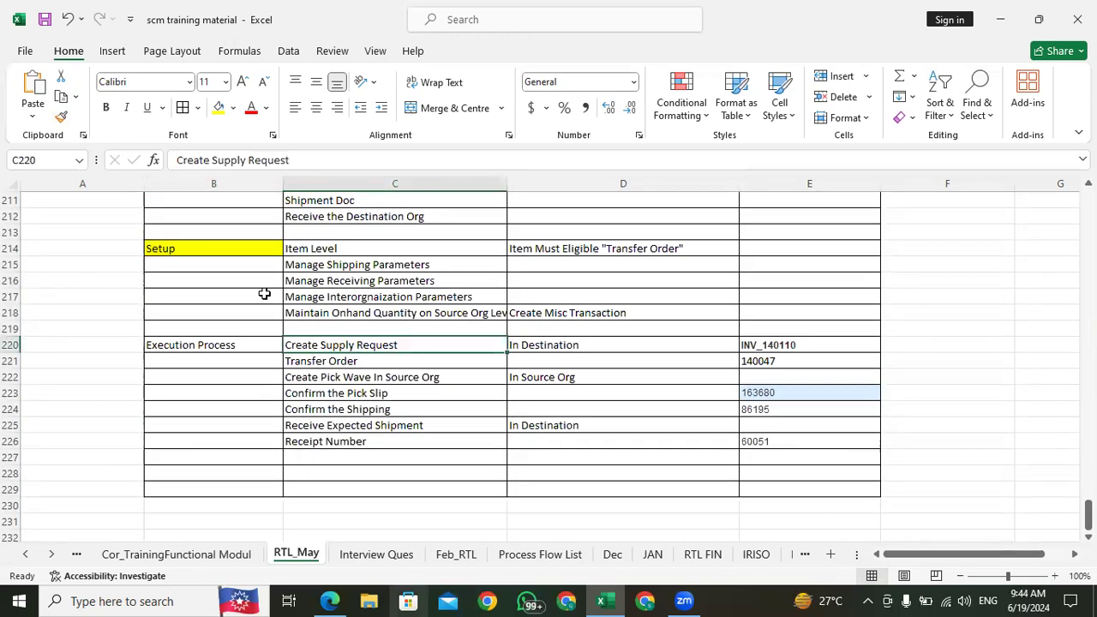